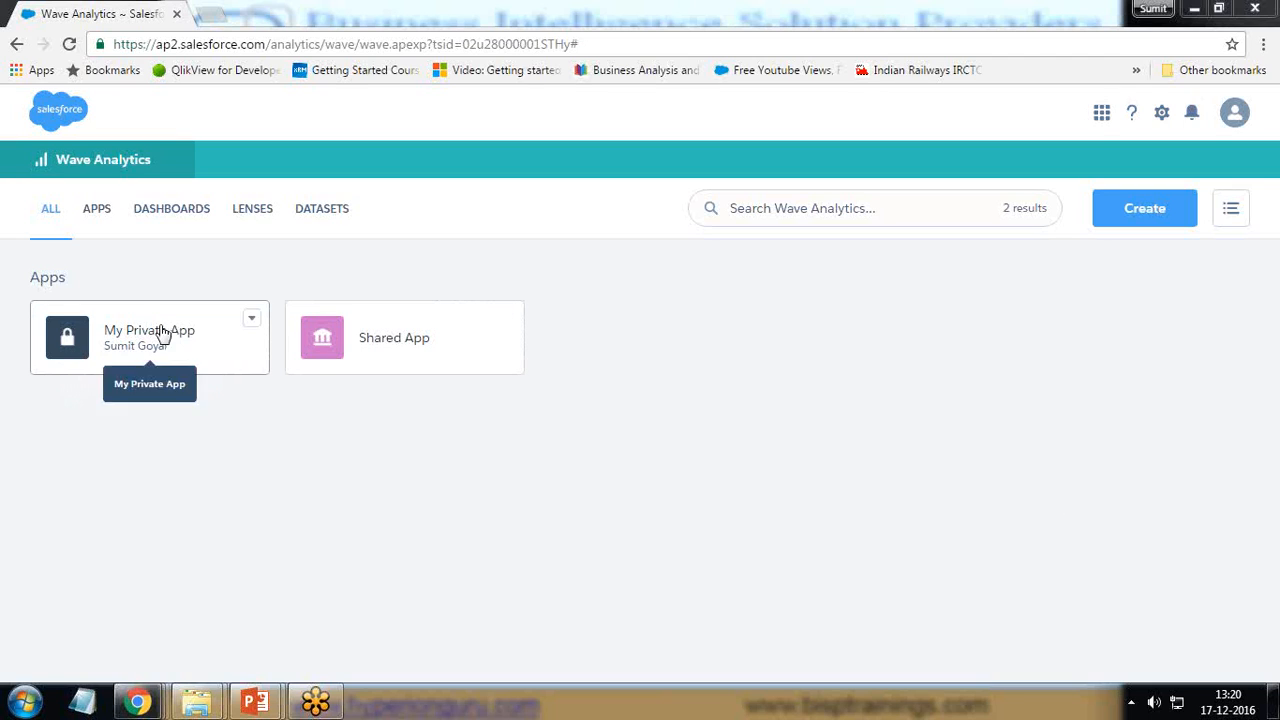
# Start creating a new dataset and choose Salesforce as its data source.
pyautogui.click(1170, 213)
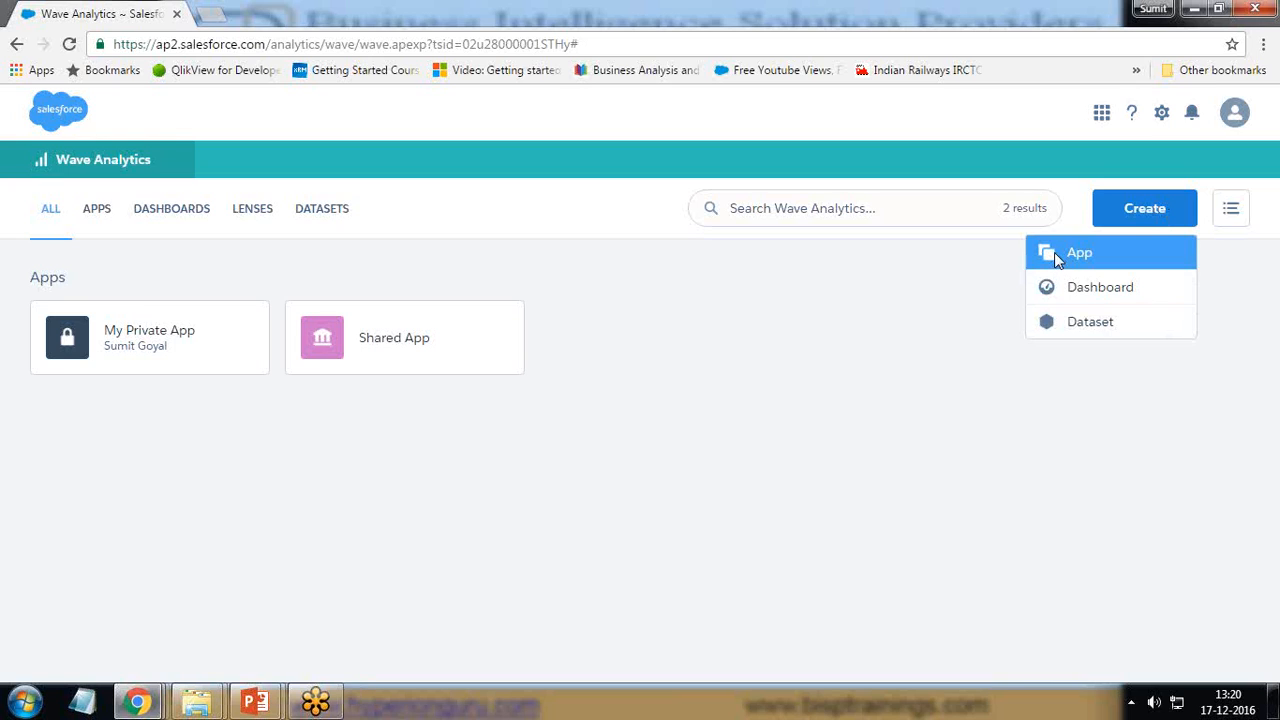
pyautogui.click(250, 490)
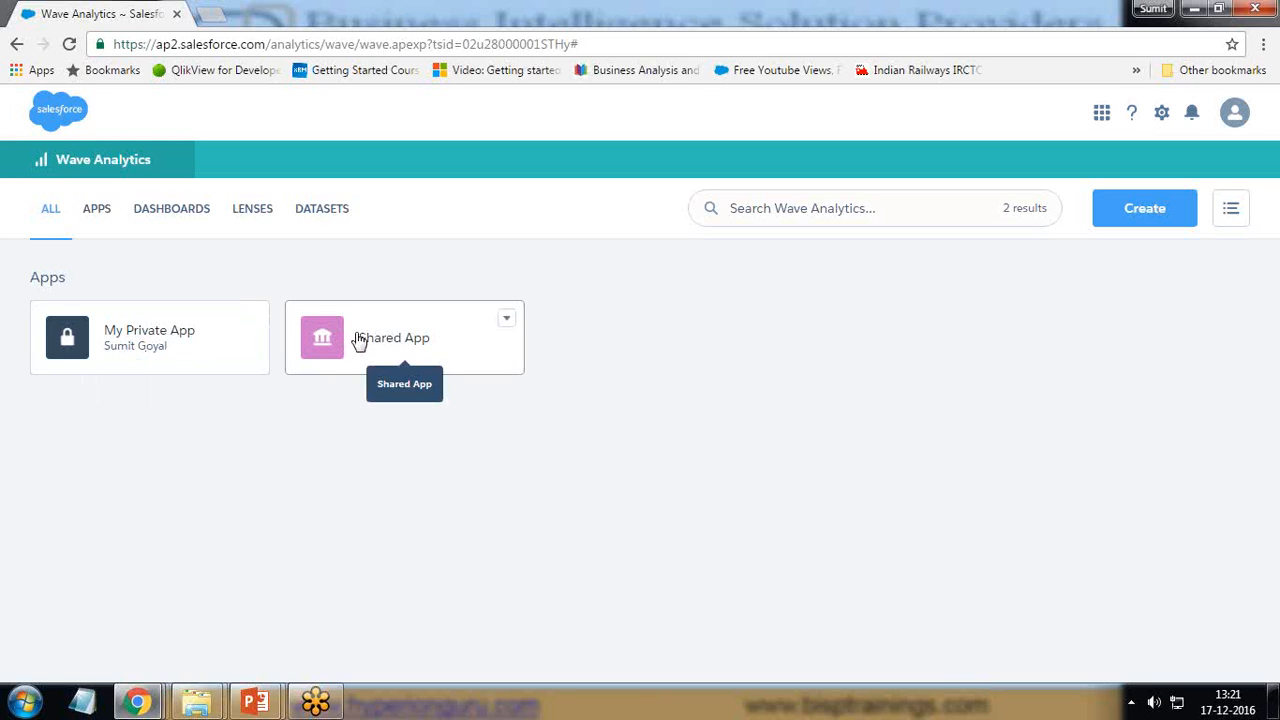
pyautogui.click(1158, 218)
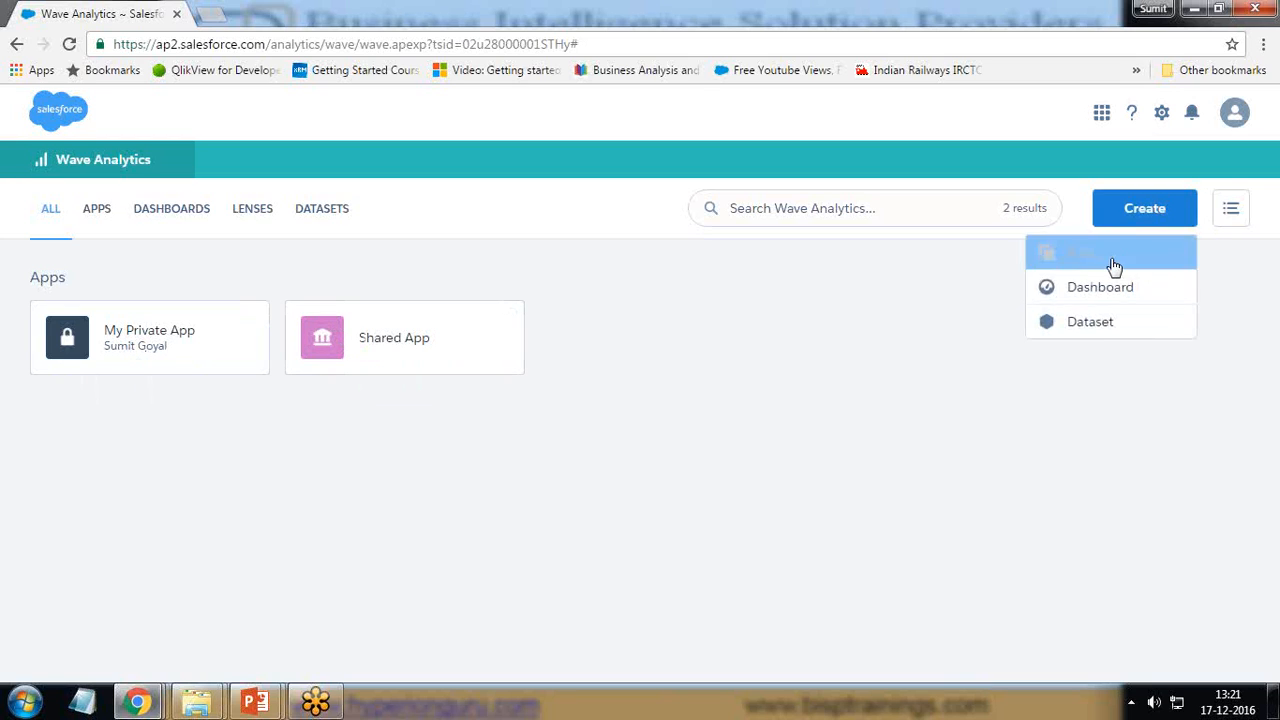
pyautogui.click(1102, 333)
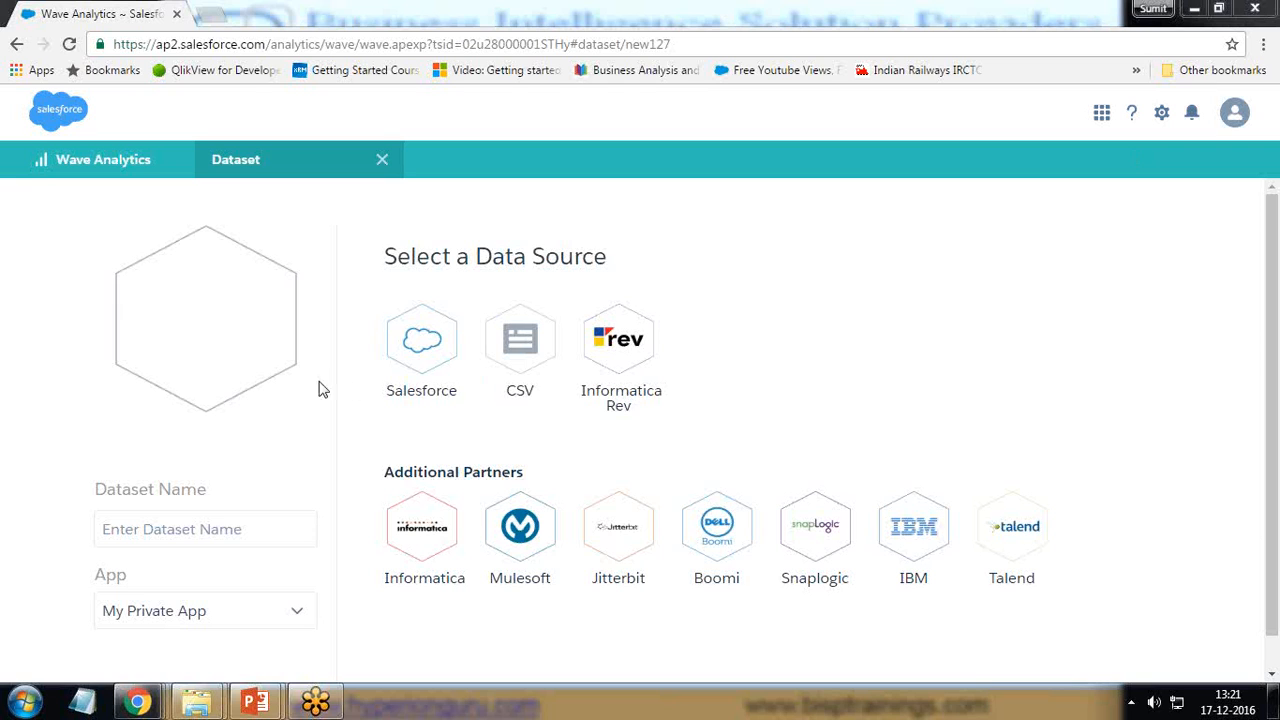
pyautogui.click(423, 344)
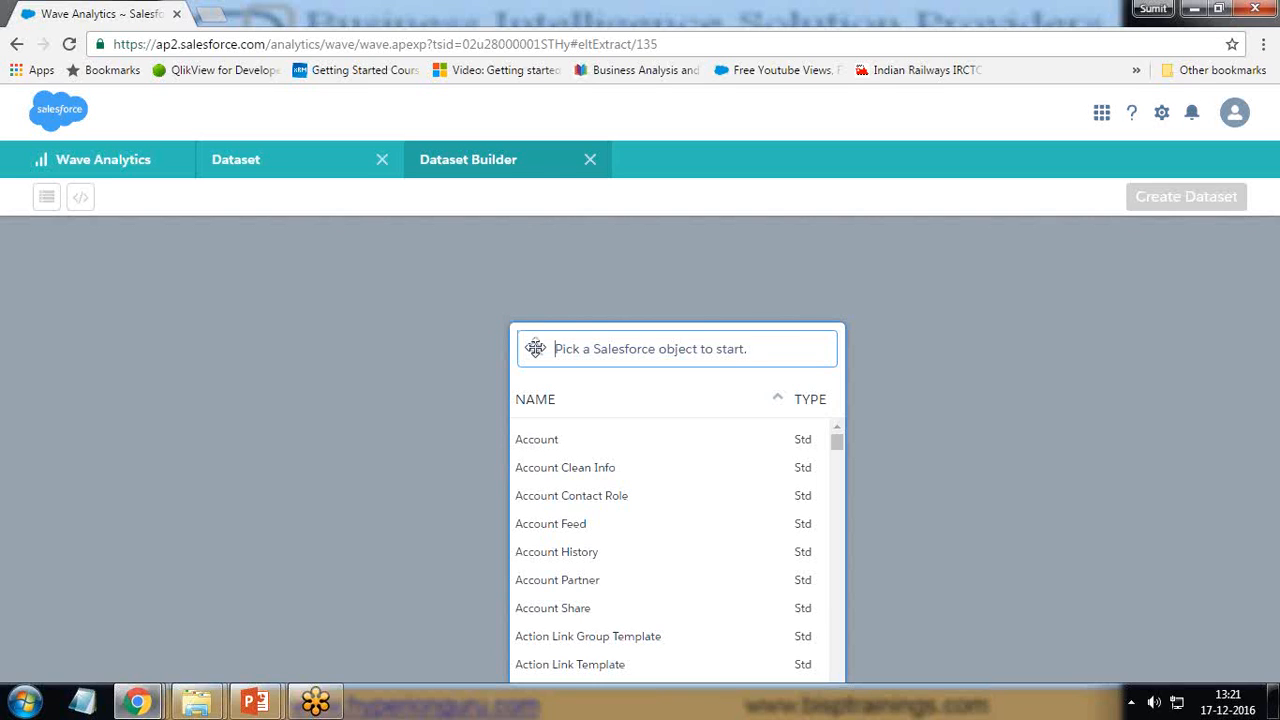
# Find the Campaign object, make it the dataset's root object and reposition its node on the canvas.
pyautogui.write('Camp')
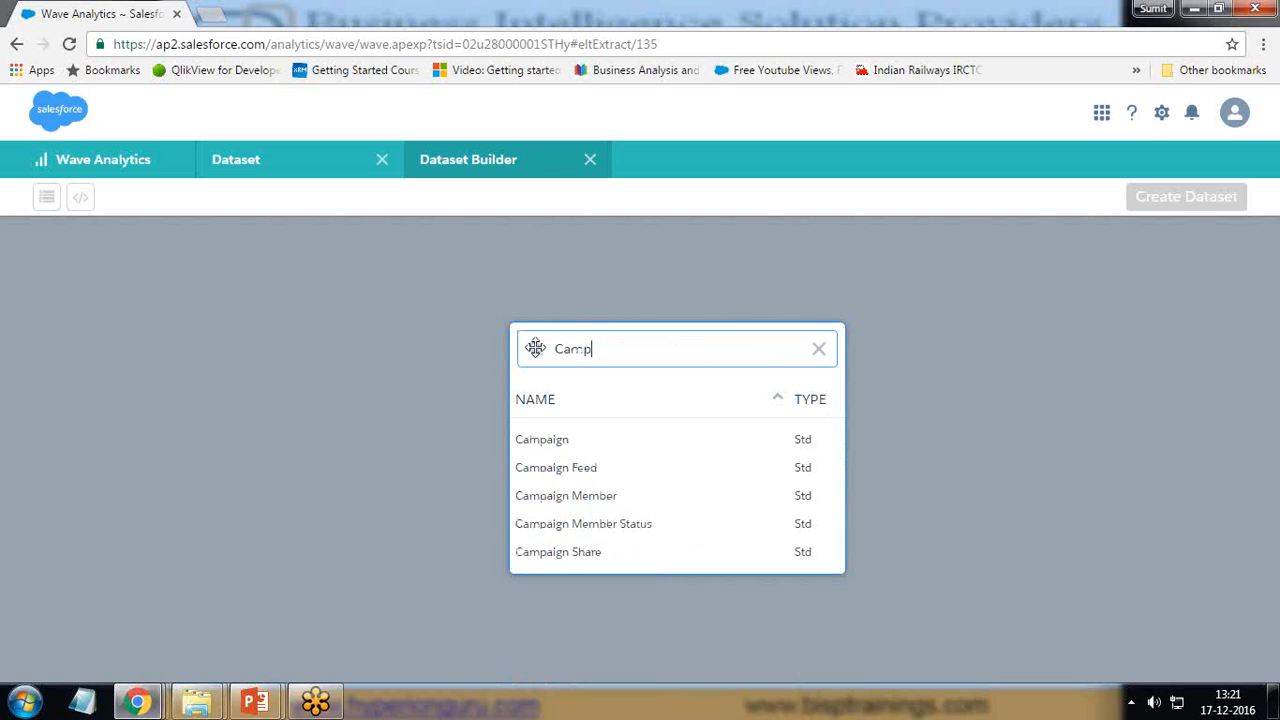
pyautogui.click(555, 440)
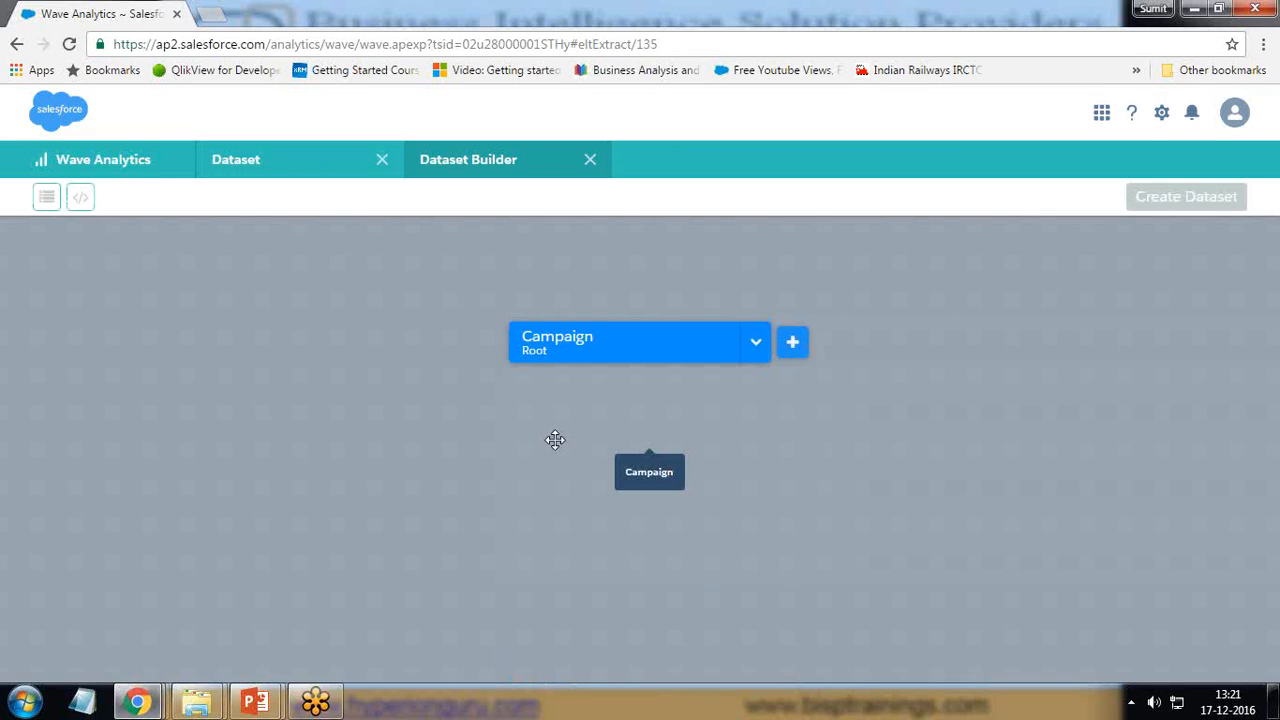
pyautogui.moveTo(654, 349); pyautogui.dragTo(440, 355)
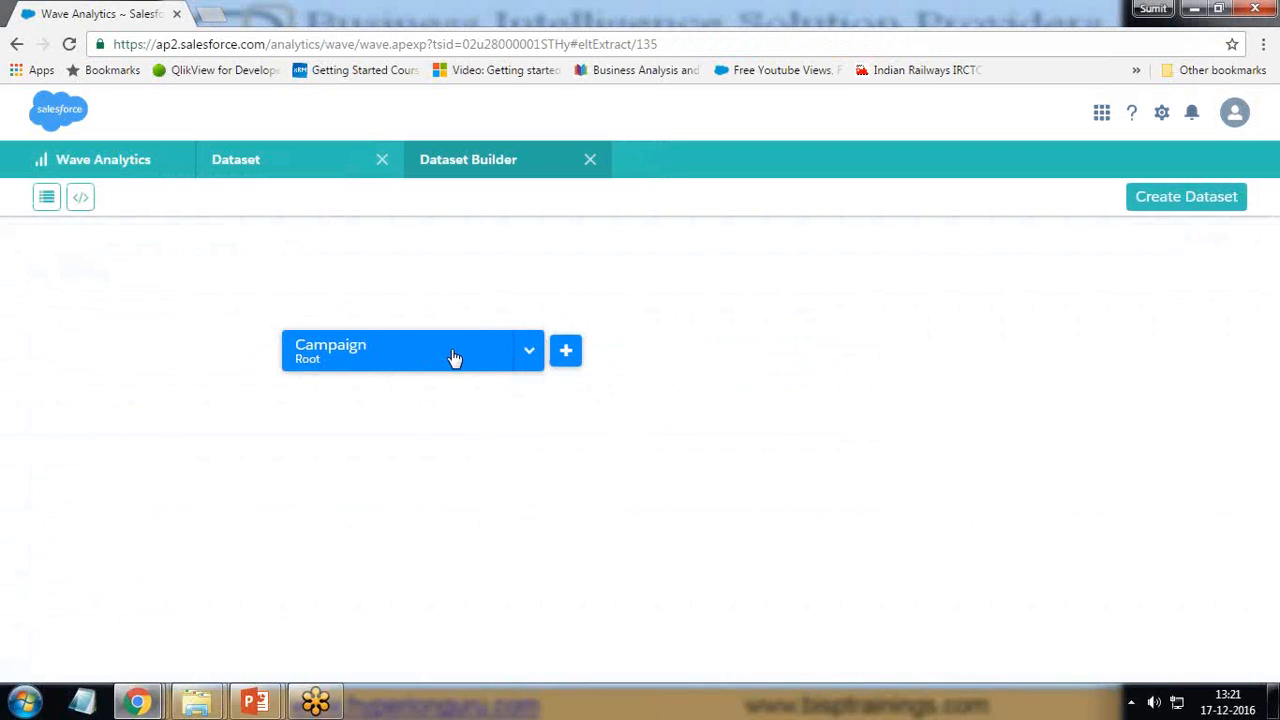
# Add the Actual Cost, Budgeted Cost, Created Date, Expected Revenue and Name fields of the Campaign object to the dataset.
pyautogui.click(565, 350)
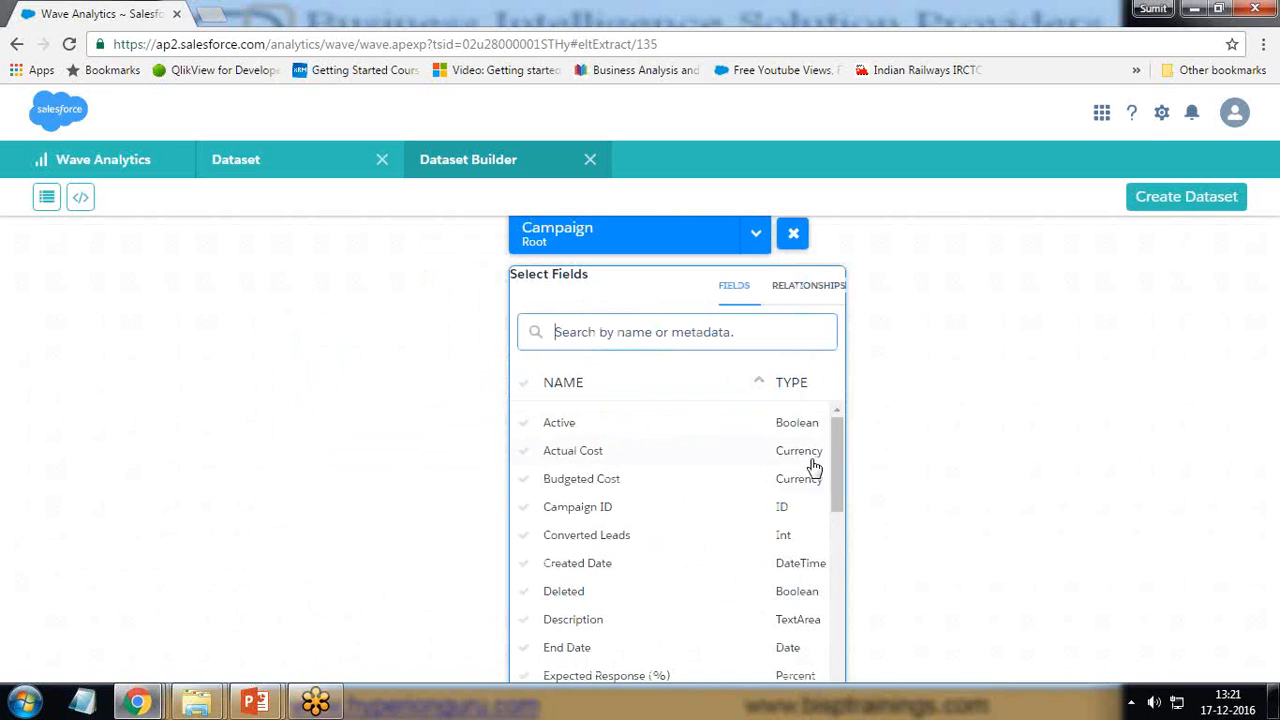
pyautogui.click(523, 451)
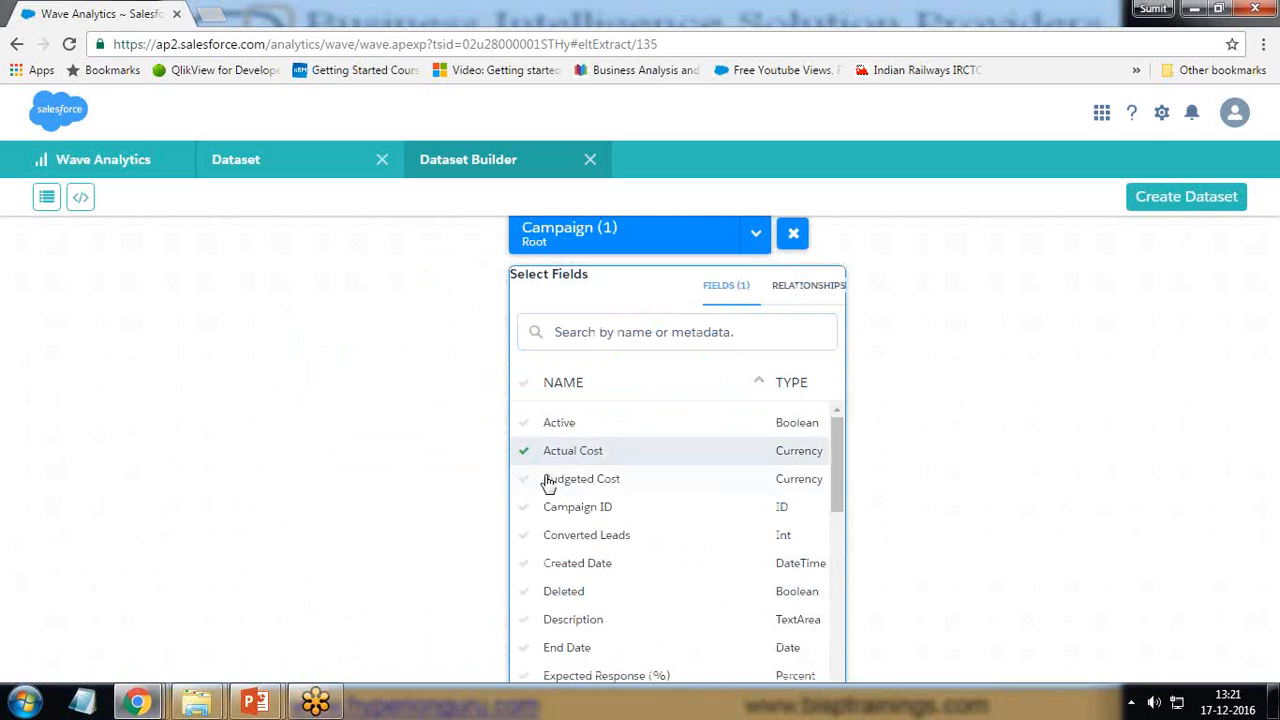
pyautogui.click(547, 482)
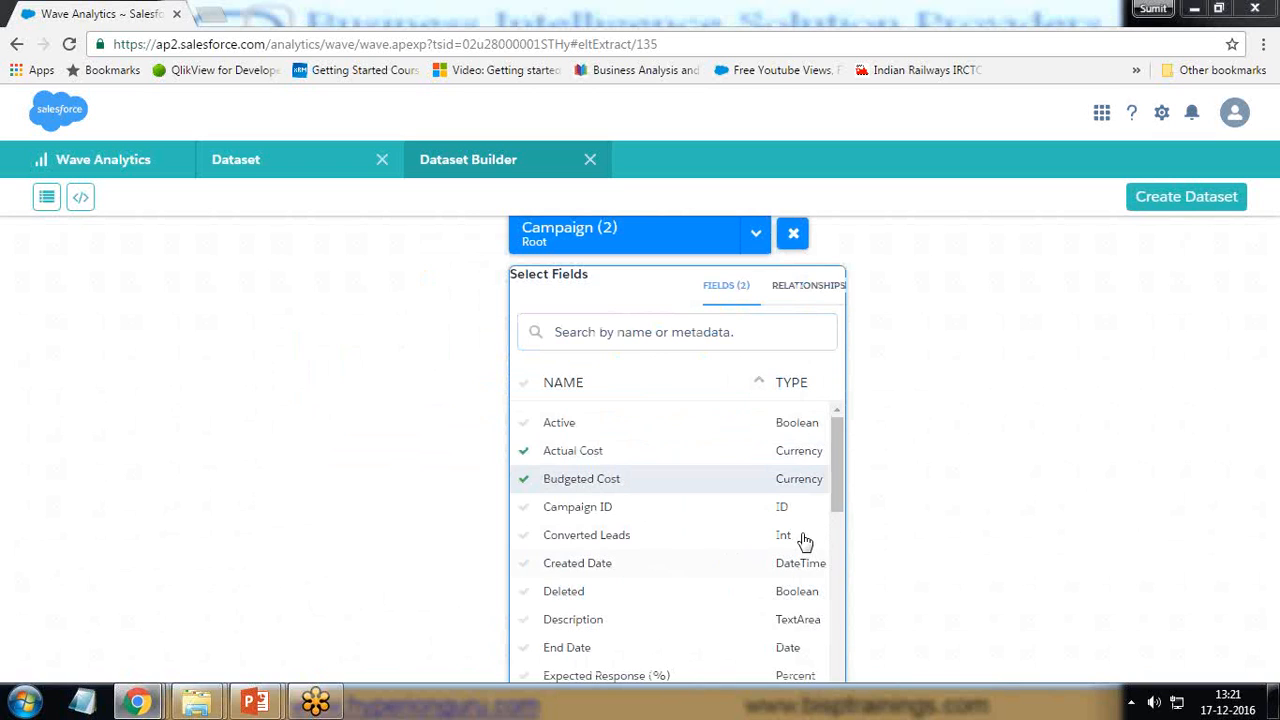
pyautogui.click(527, 565)
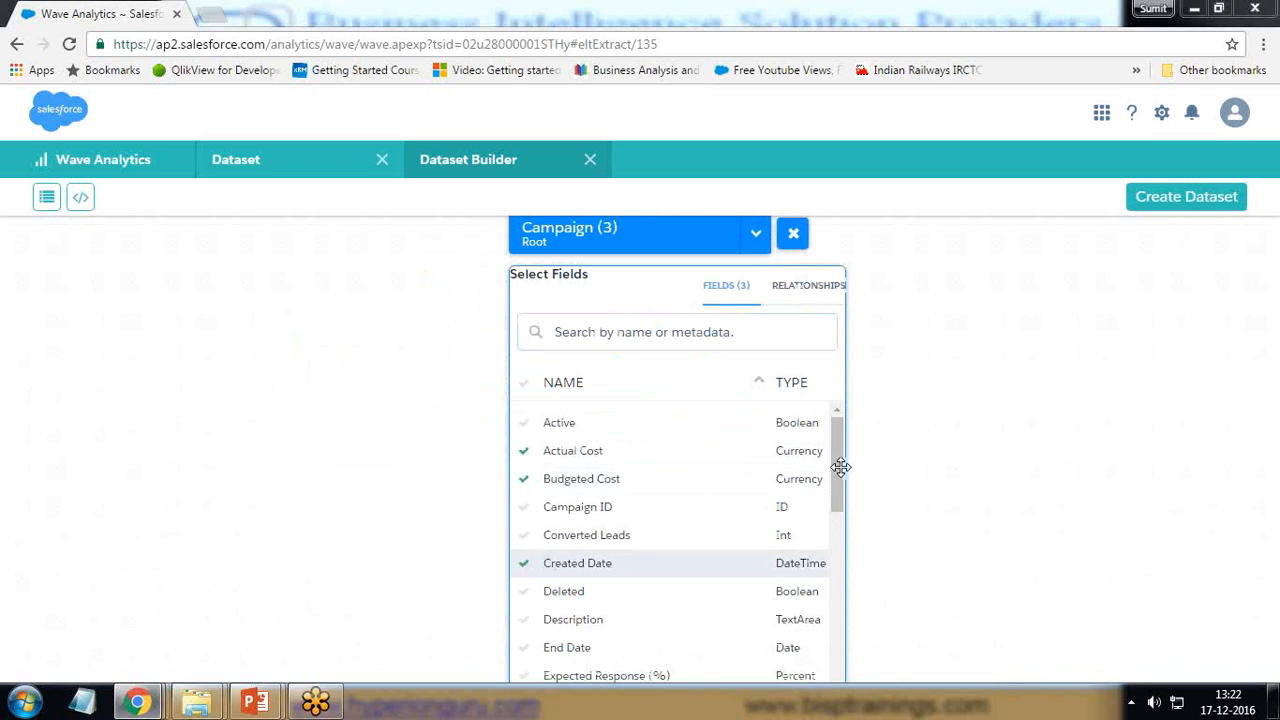
pyautogui.moveTo(837, 466); pyautogui.dragTo(843, 508)
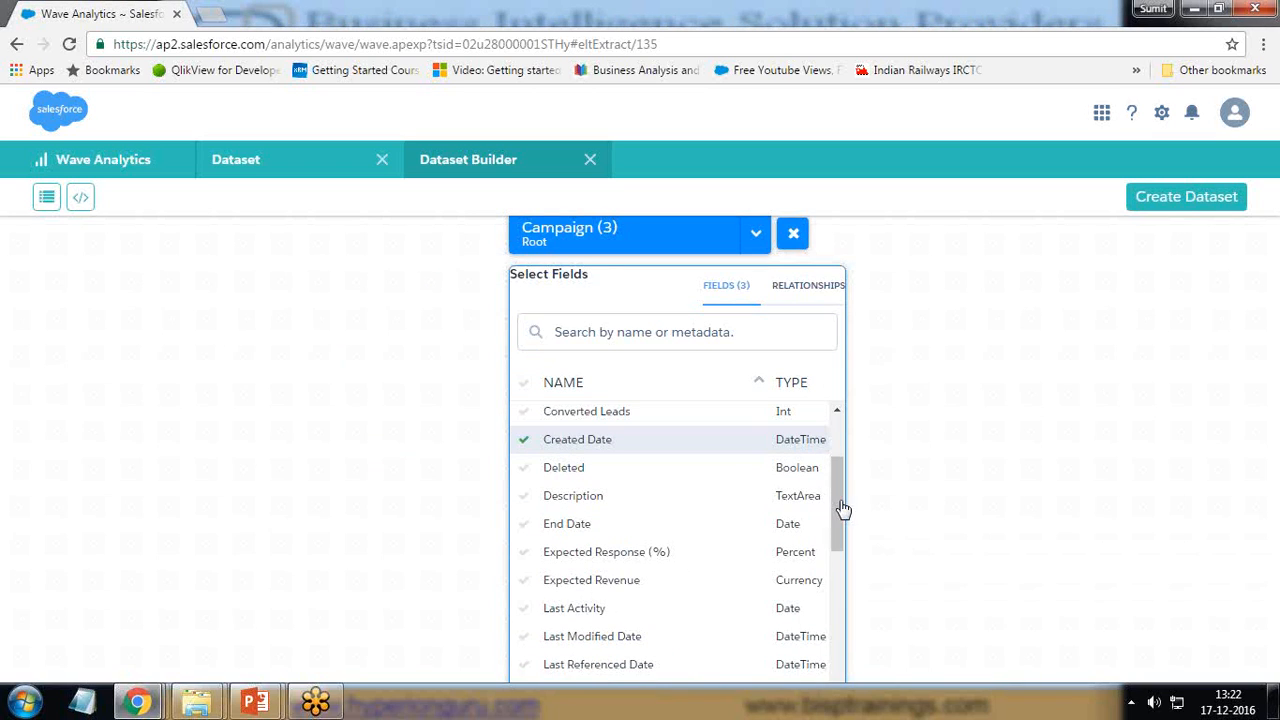
pyautogui.click(526, 584)
pyautogui.scroll(-2, 553, 628)
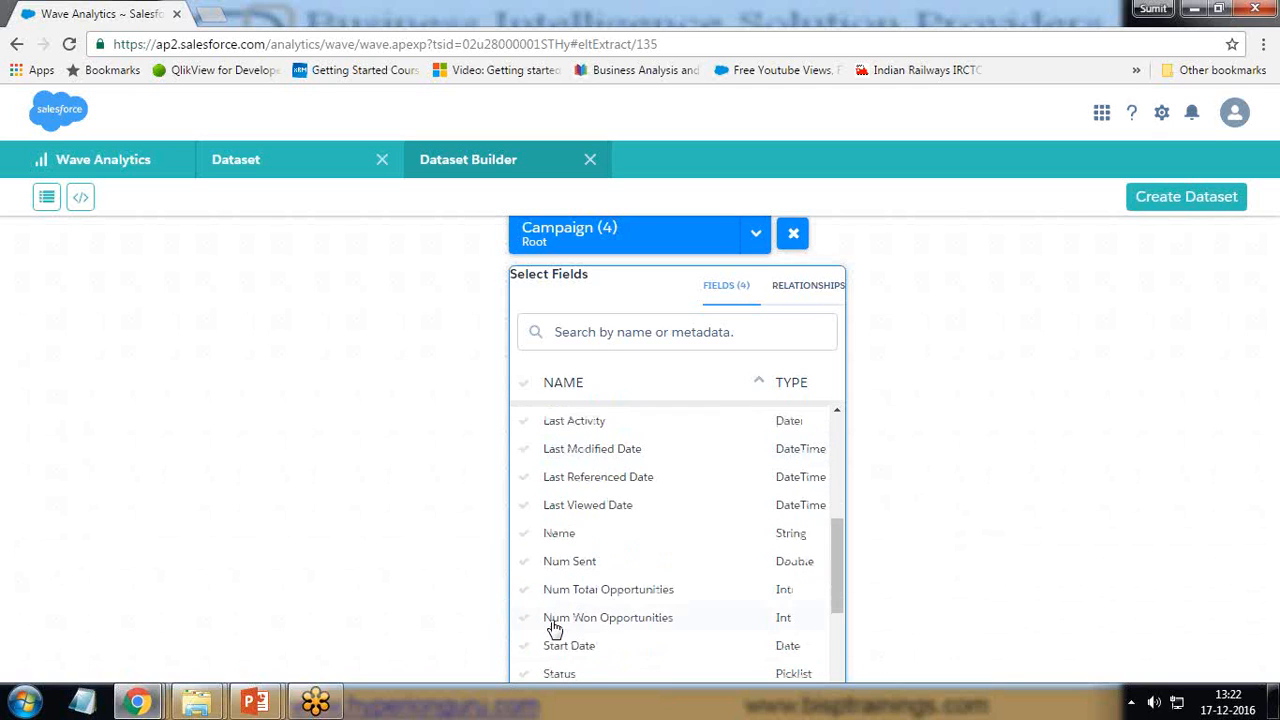
pyautogui.click(523, 533)
pyautogui.scroll(-5, 555, 640)
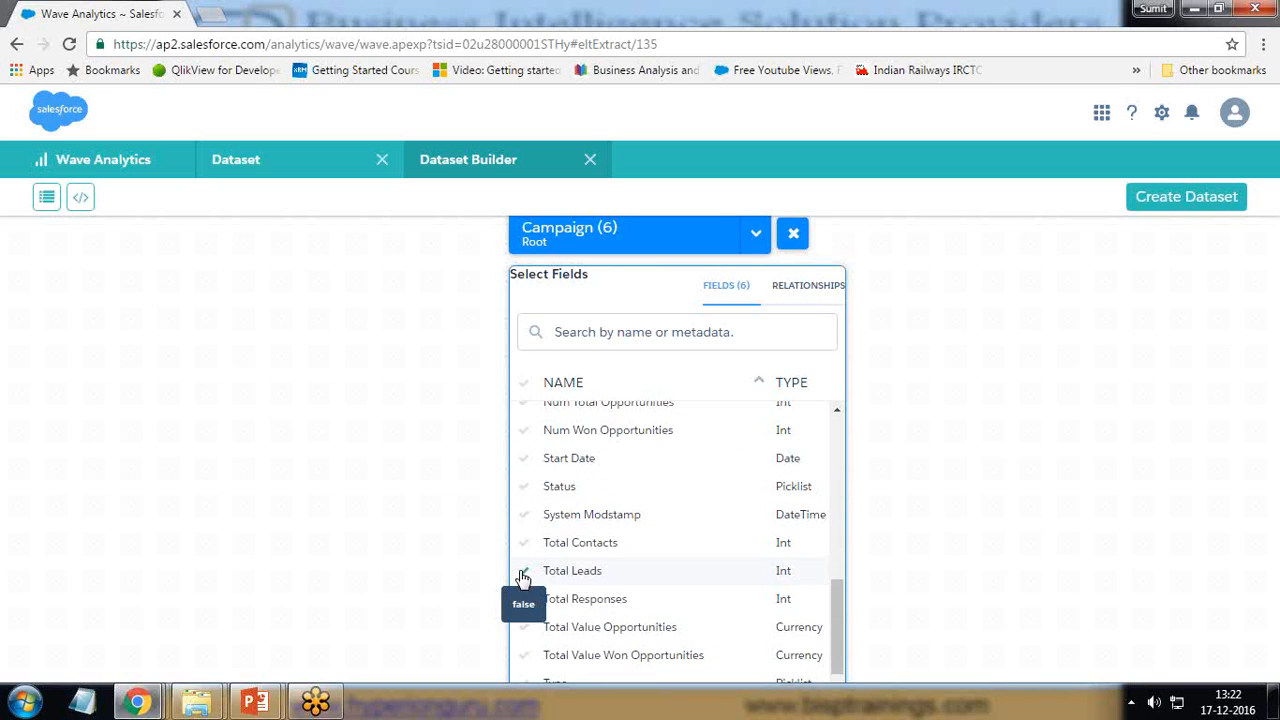
pyautogui.click(524, 570)
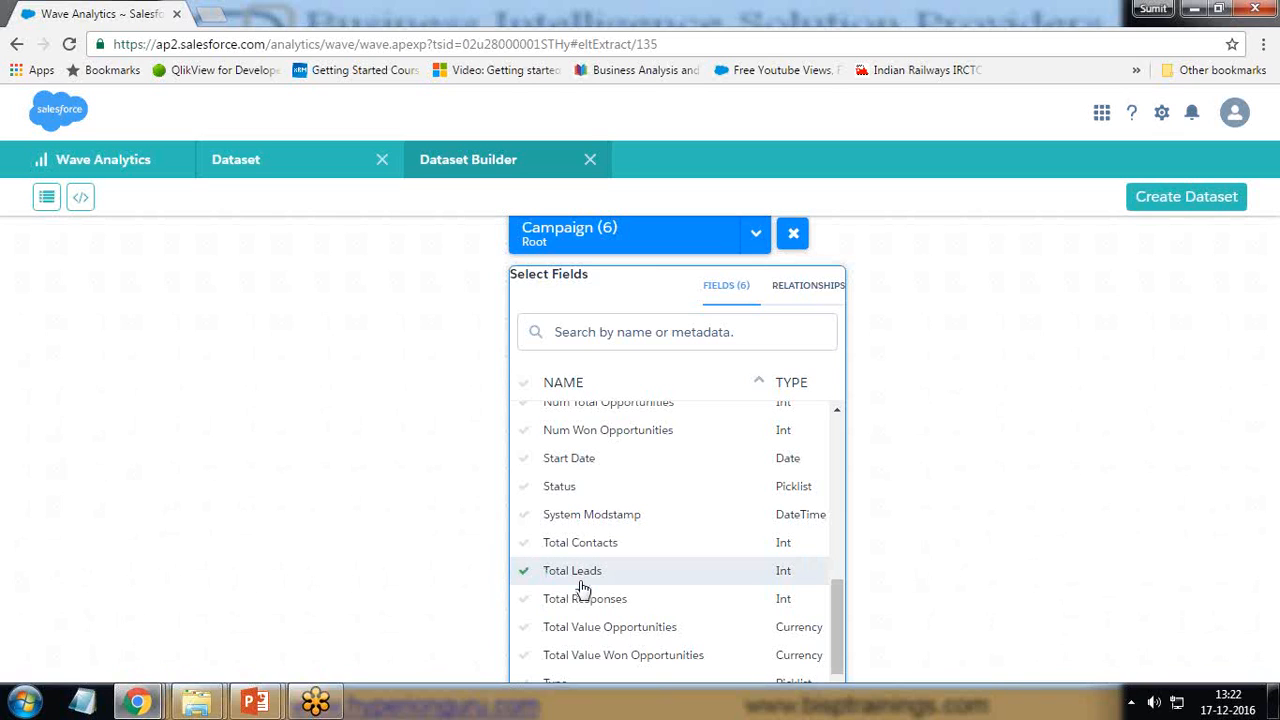
pyautogui.scroll(-1, 608, 594)
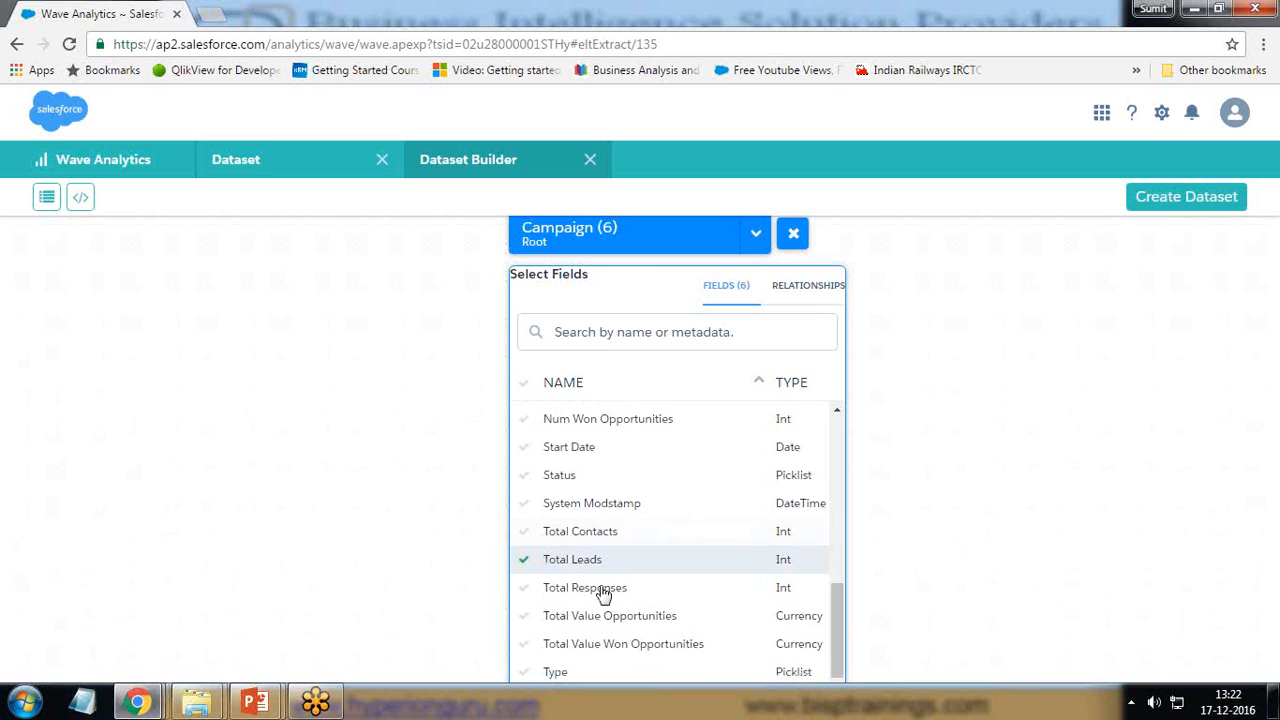
pyautogui.click(526, 569)
pyautogui.moveTo(843, 645); pyautogui.dragTo(834, 457)
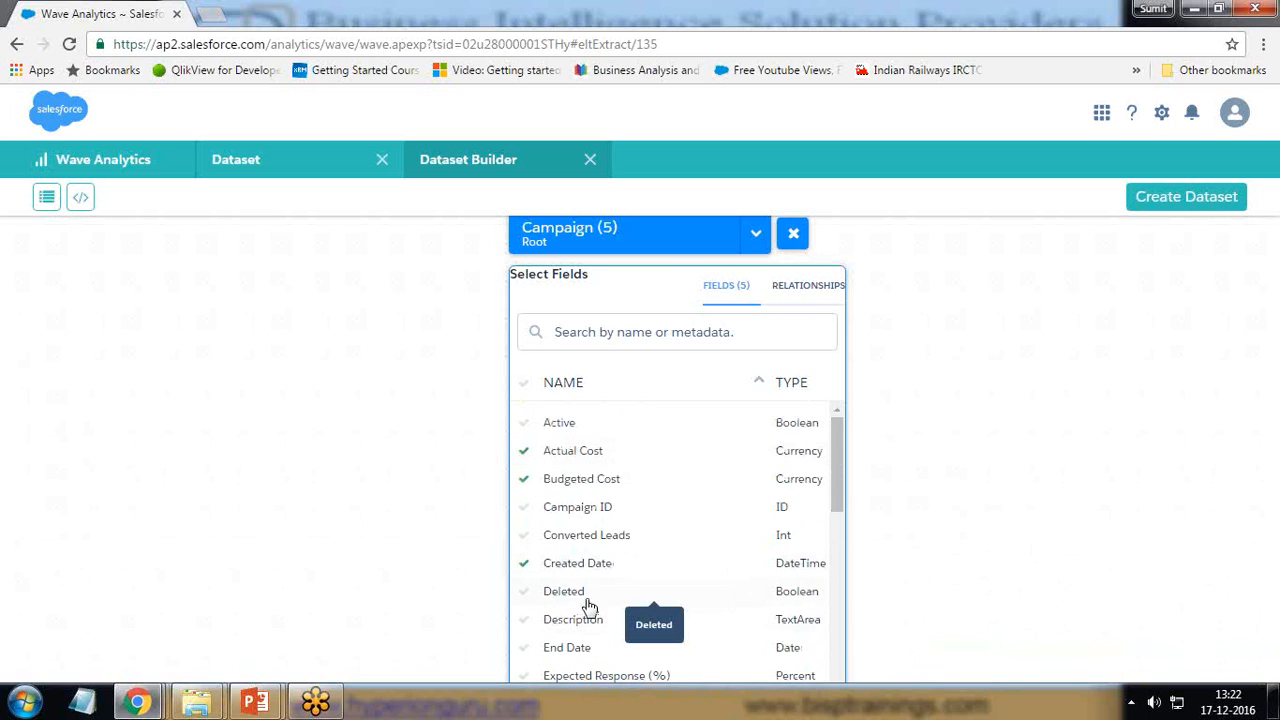
# Close the Campaign field selection and create the dataset as BispCampaign in My Private App.
pyautogui.click(900, 354)
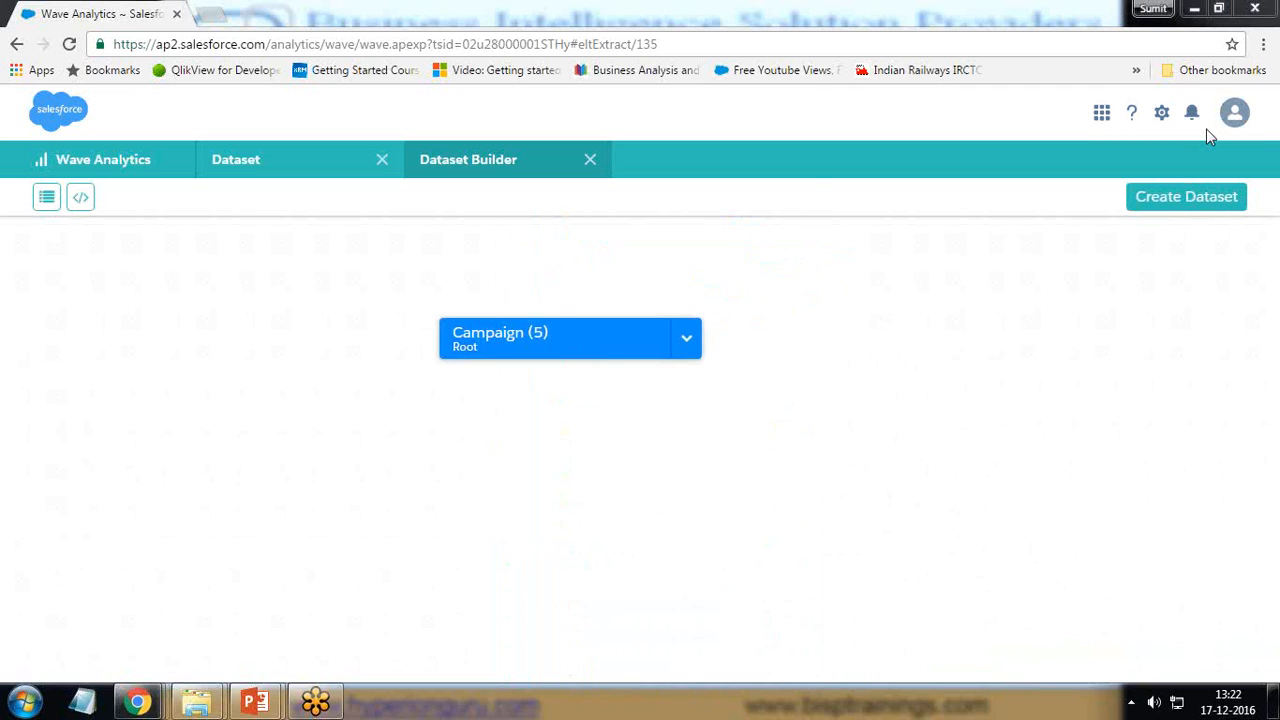
pyautogui.click(1180, 196)
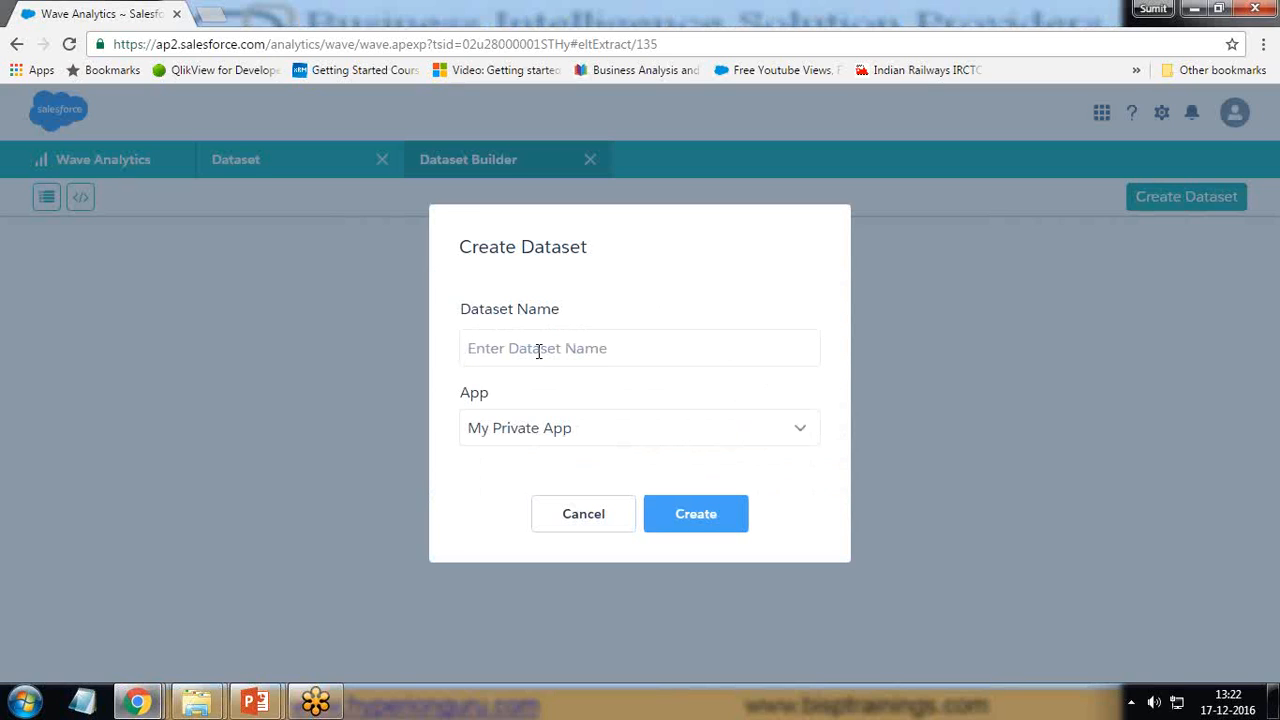
pyautogui.write('BispCampaign')
pyautogui.click(549, 436)
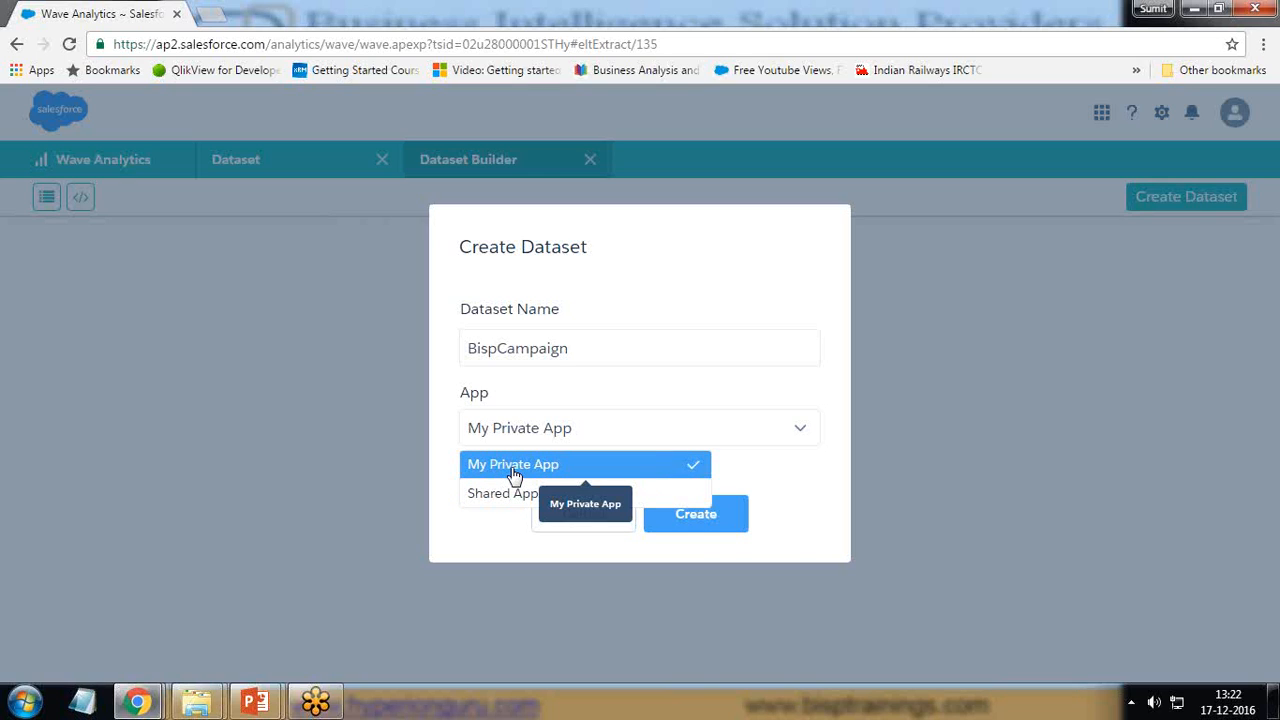
pyautogui.click(514, 466)
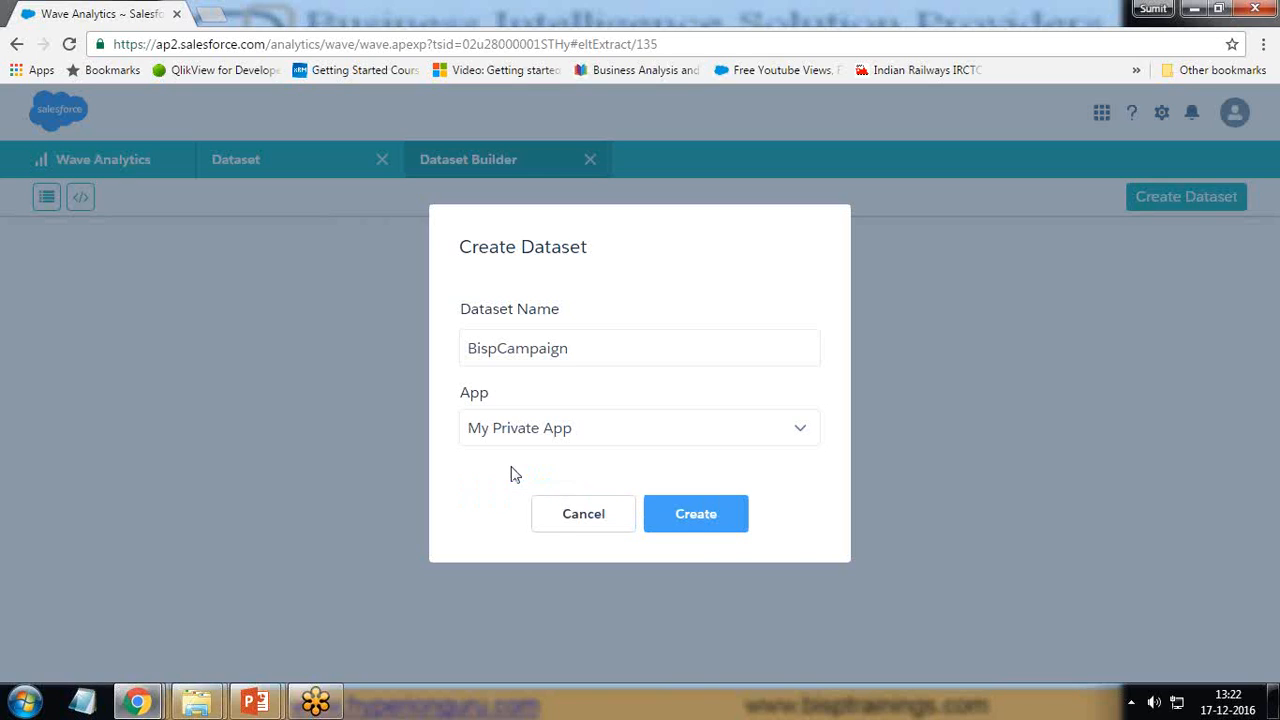
pyautogui.click(704, 515)
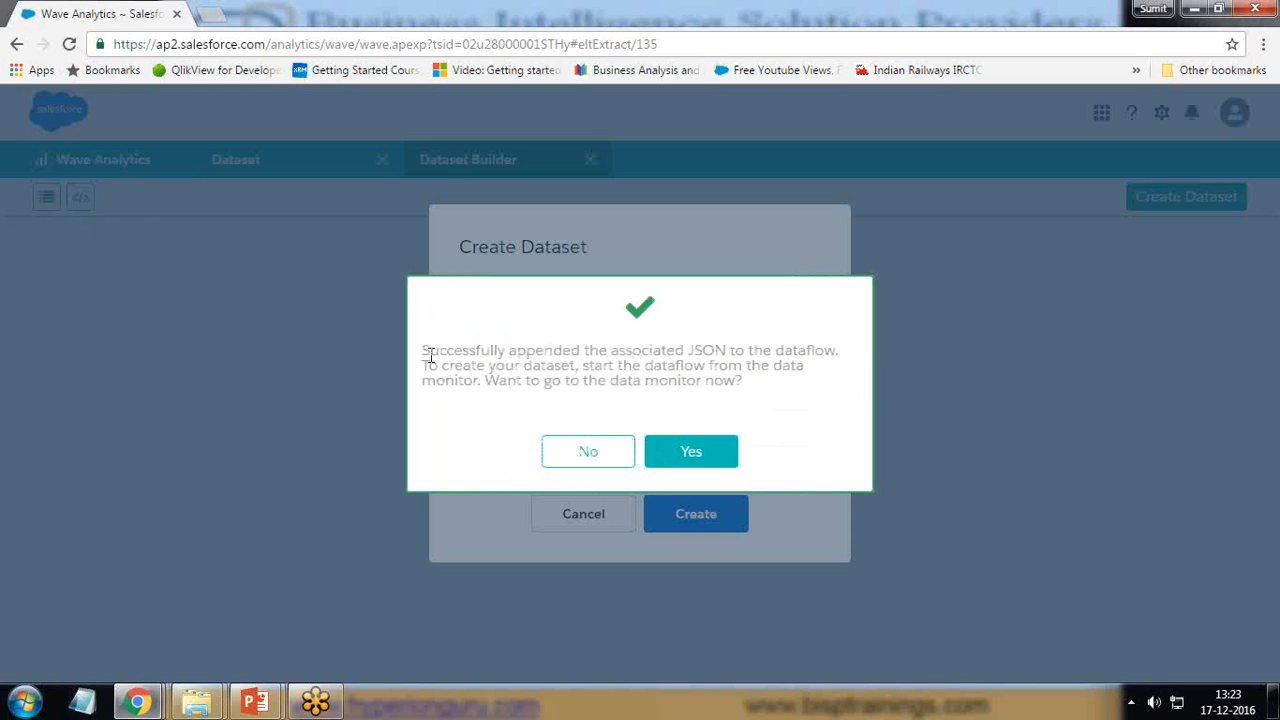
# Go to the data monitor and start the Default Salesforce Dataflow.
pyautogui.click(695, 451)
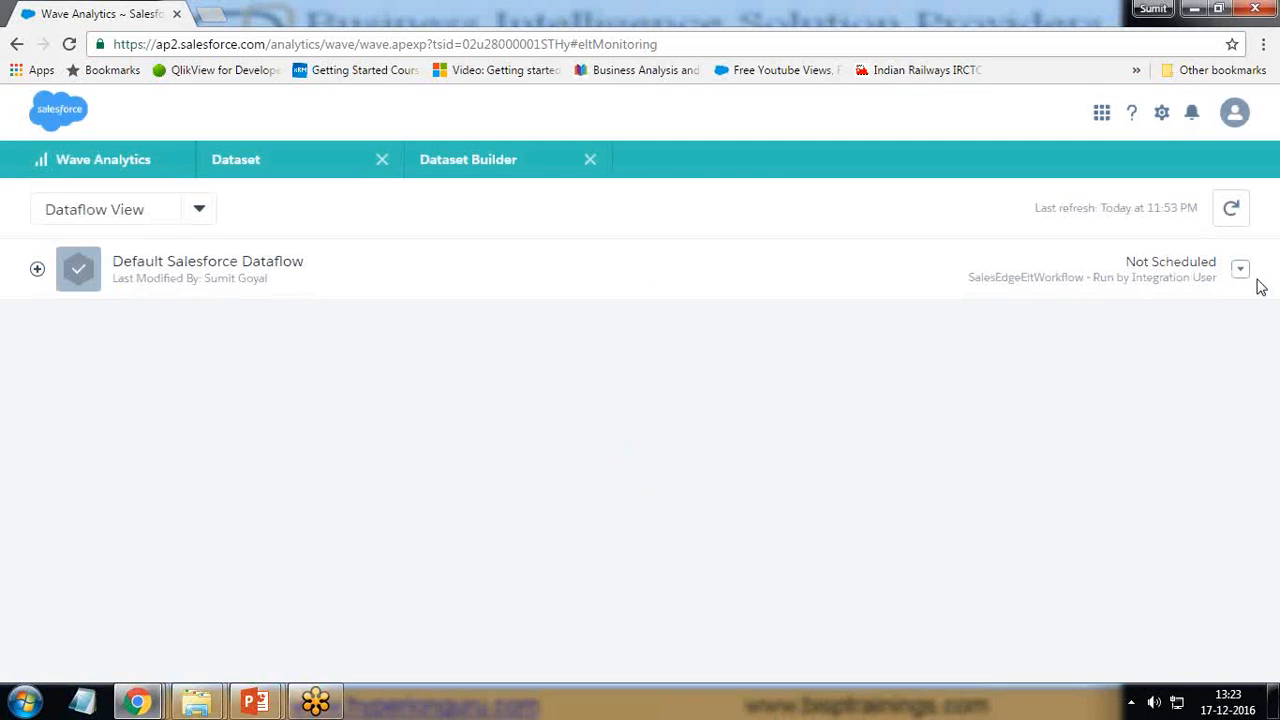
pyautogui.click(1241, 272)
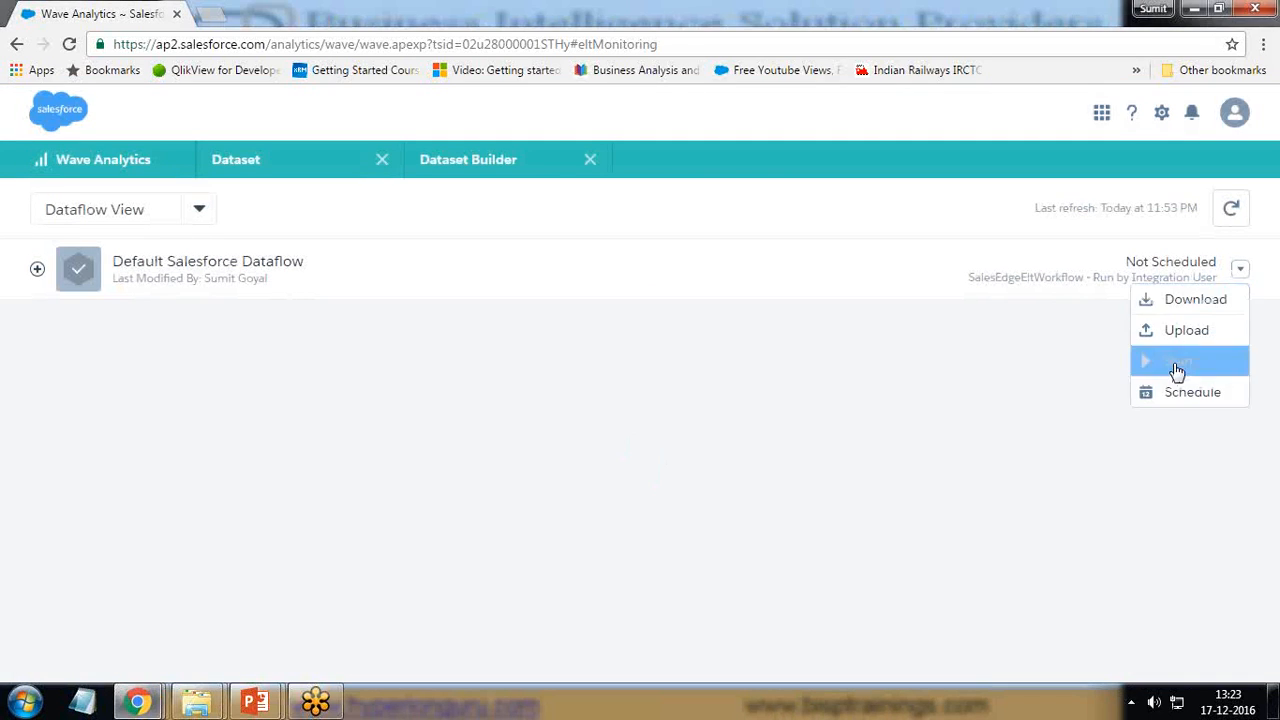
pyautogui.click(1174, 364)
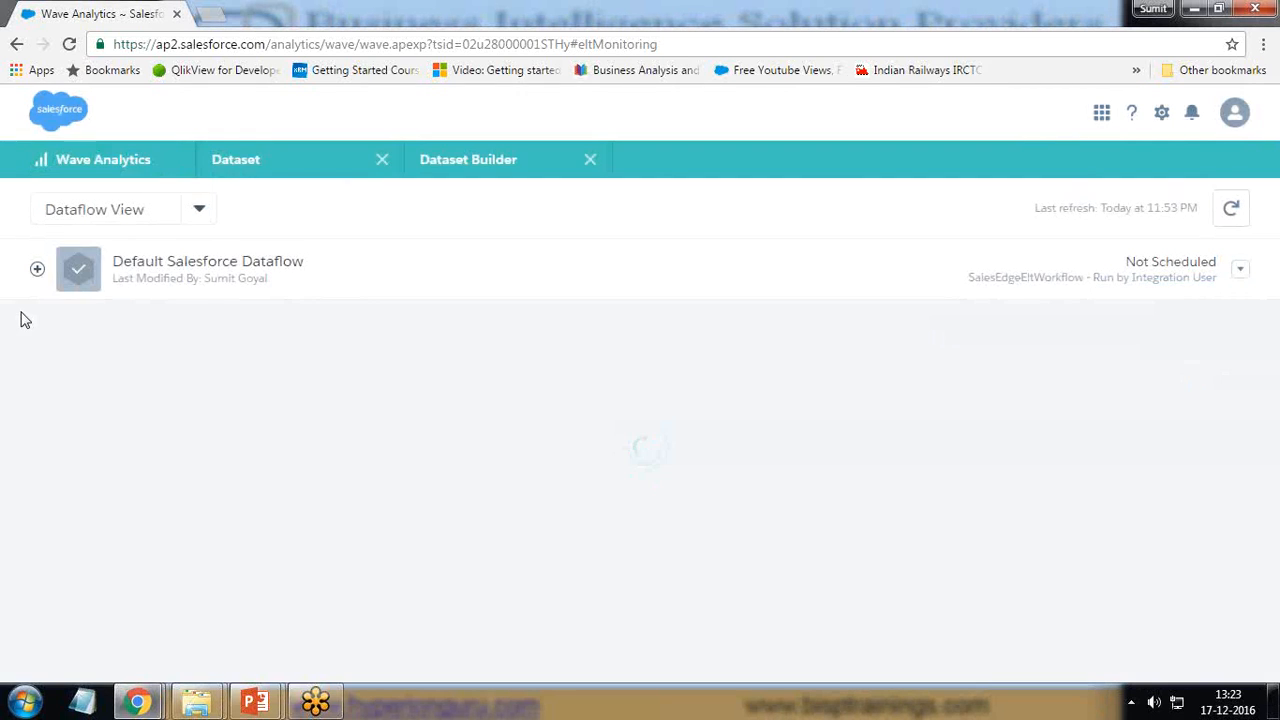
# Examine the Default Salesforce Dataflow's run history and, in the Jobs View, the node details of its latest run.
pyautogui.click(38, 271)
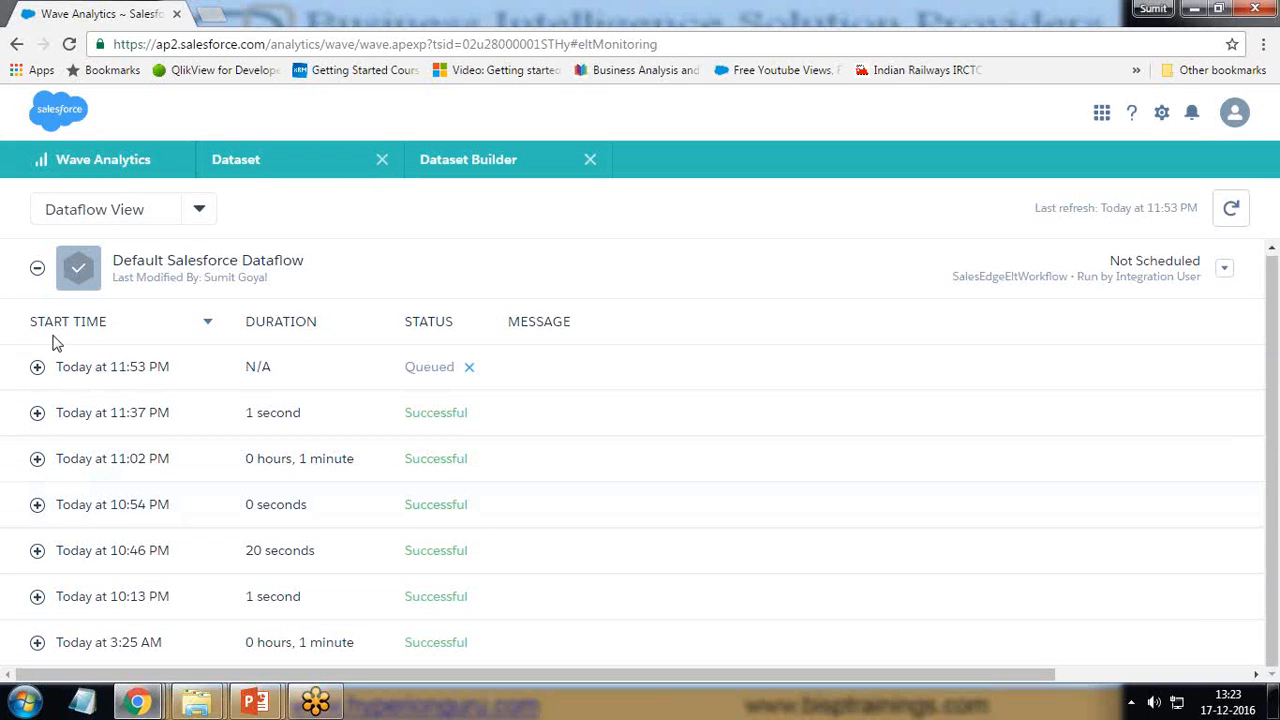
pyautogui.click(37, 272)
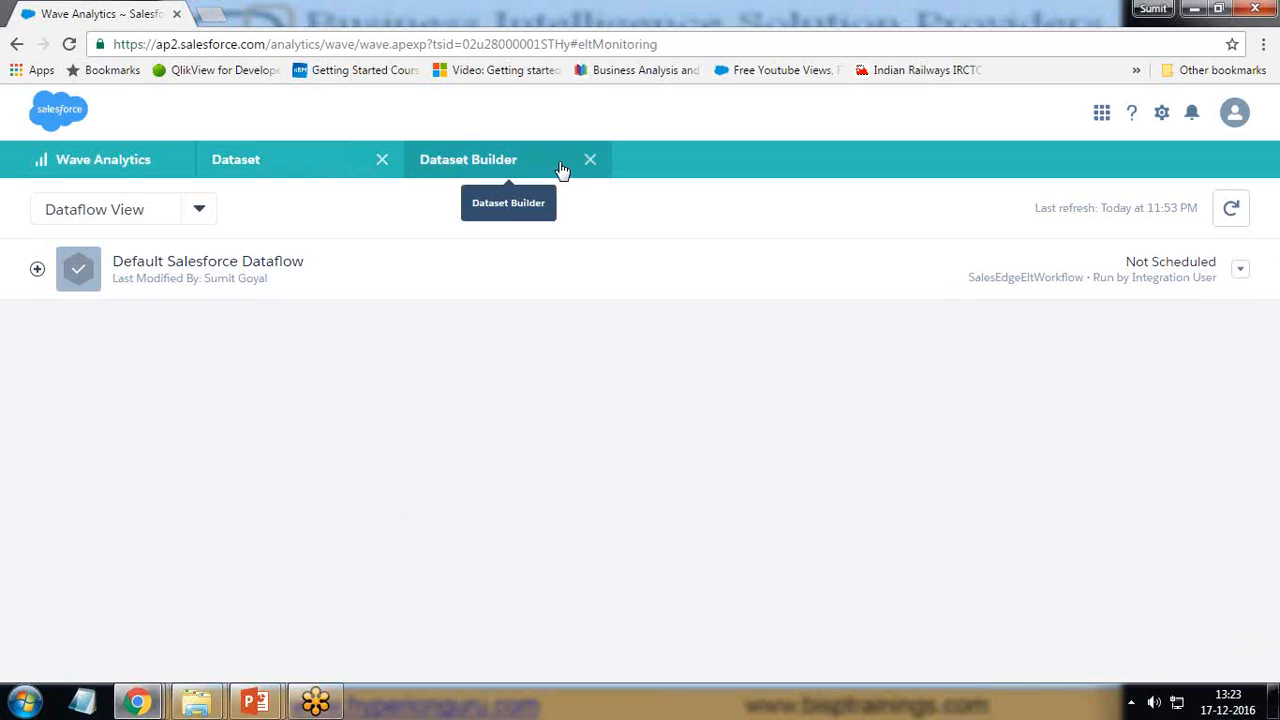
pyautogui.click(200, 213)
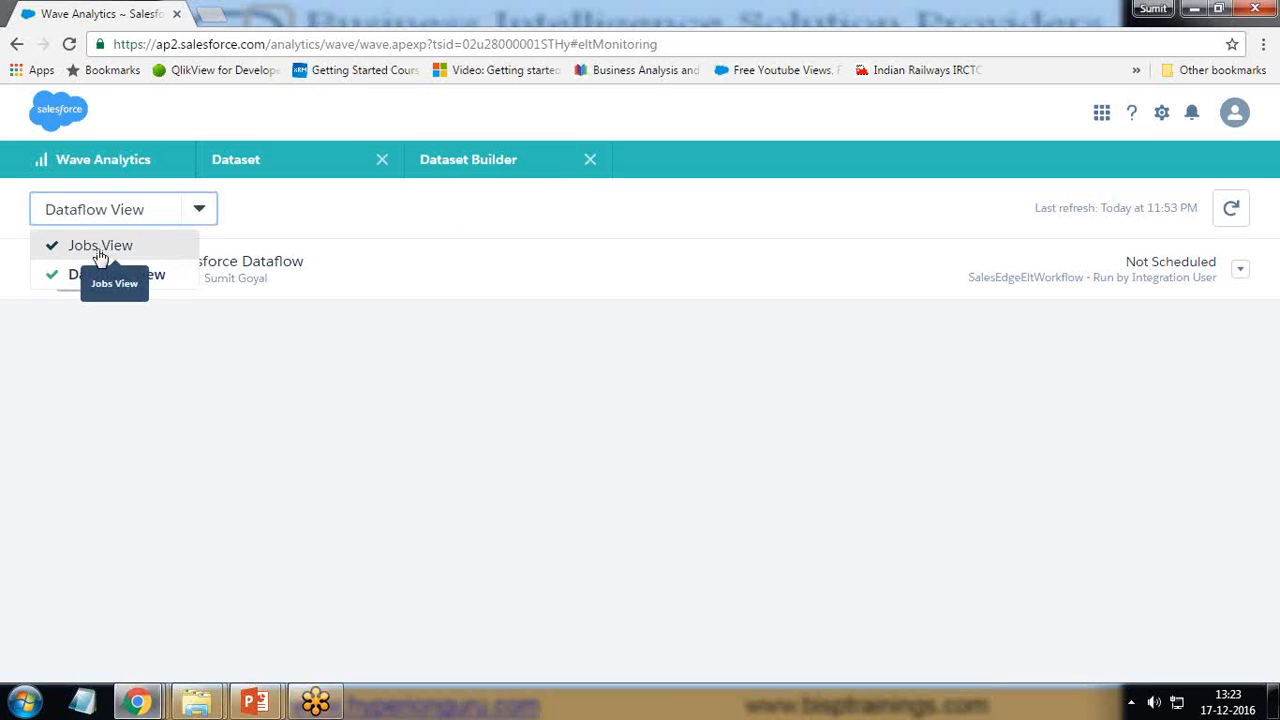
pyautogui.click(100, 250)
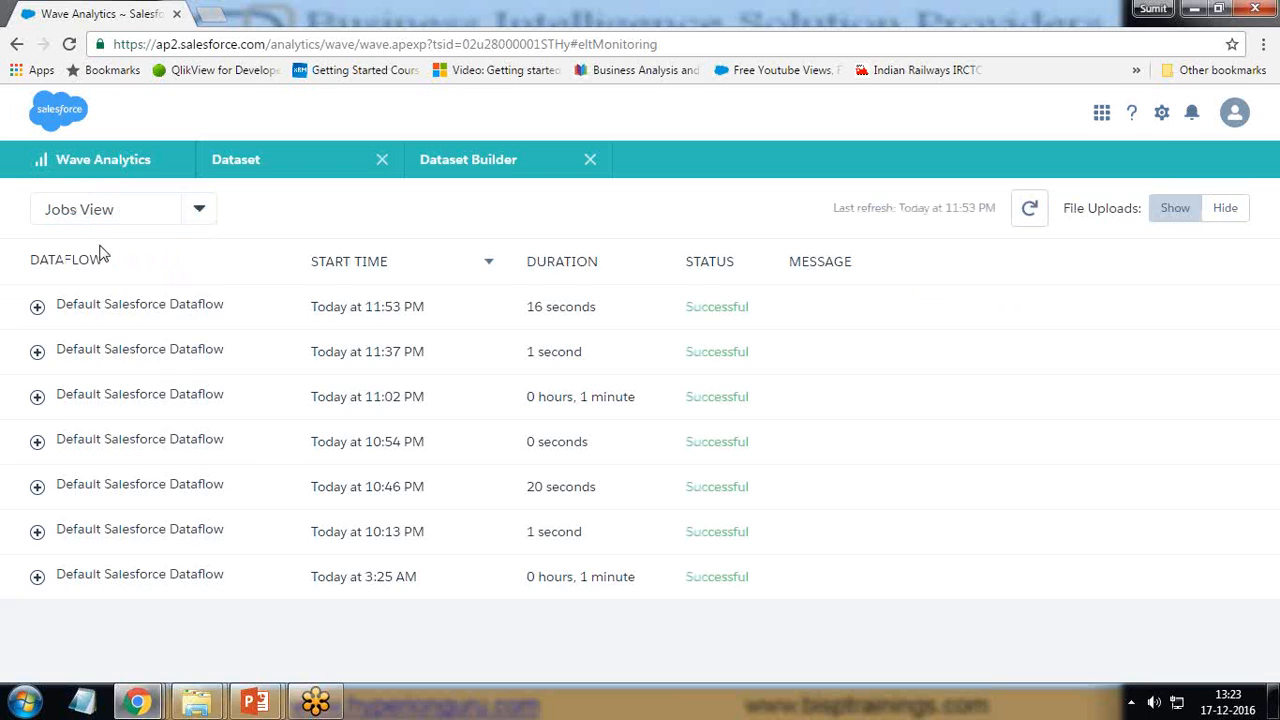
pyautogui.moveTo(760, 310); pyautogui.dragTo(36, 308)
pyautogui.click(37, 307)
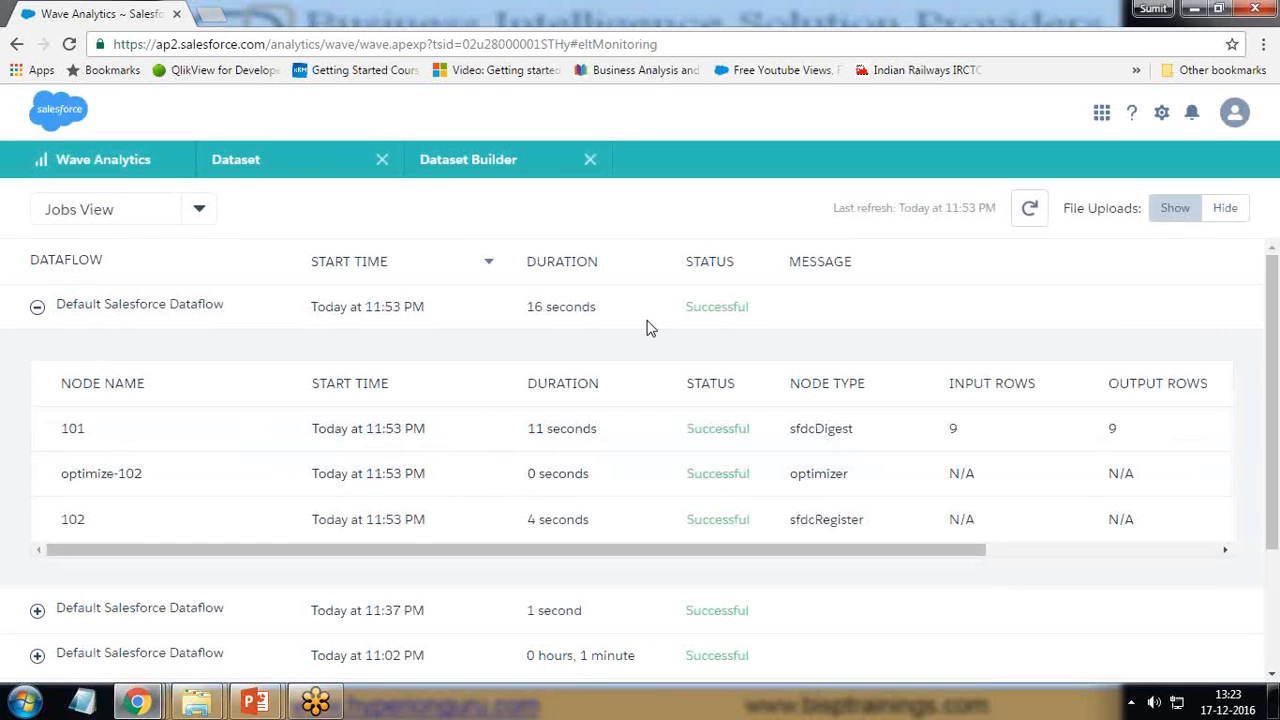
pyautogui.click(37, 307)
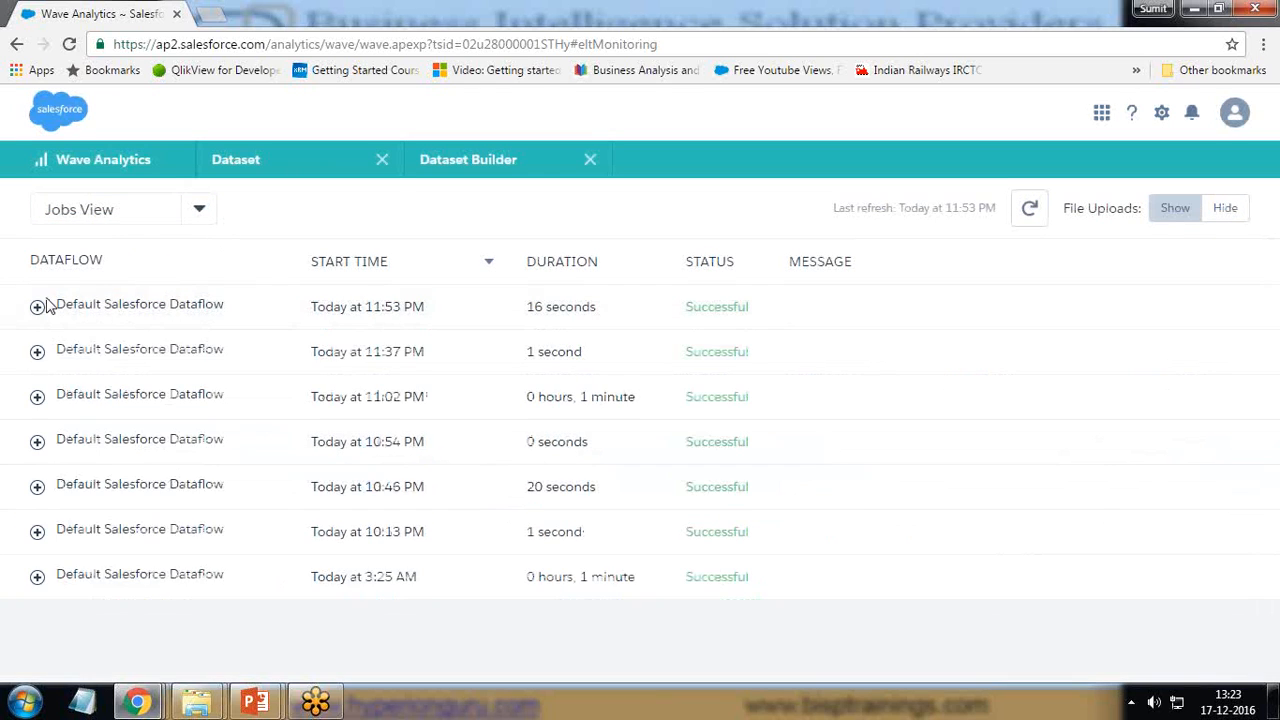
# Close the Dataset Builder and Dataset pages and open My Private App from the Wave Analytics home page.
pyautogui.click(591, 160)
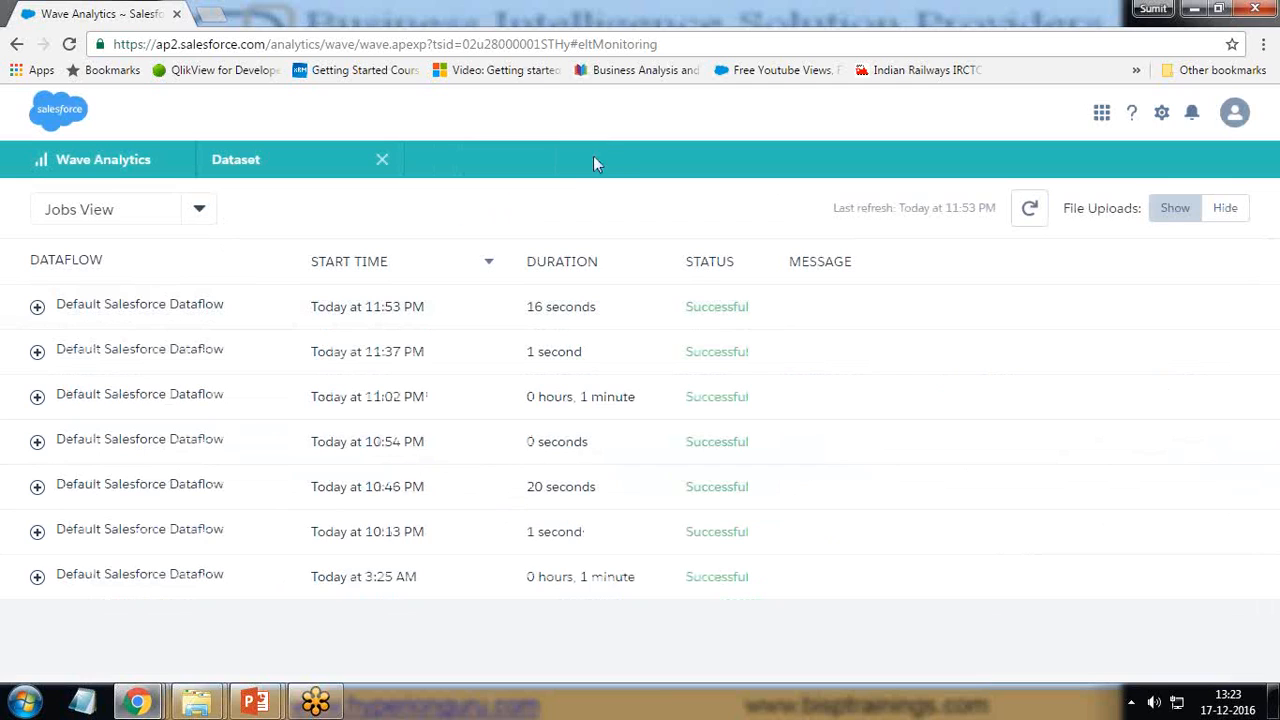
pyautogui.click(381, 160)
pyautogui.click(80, 162)
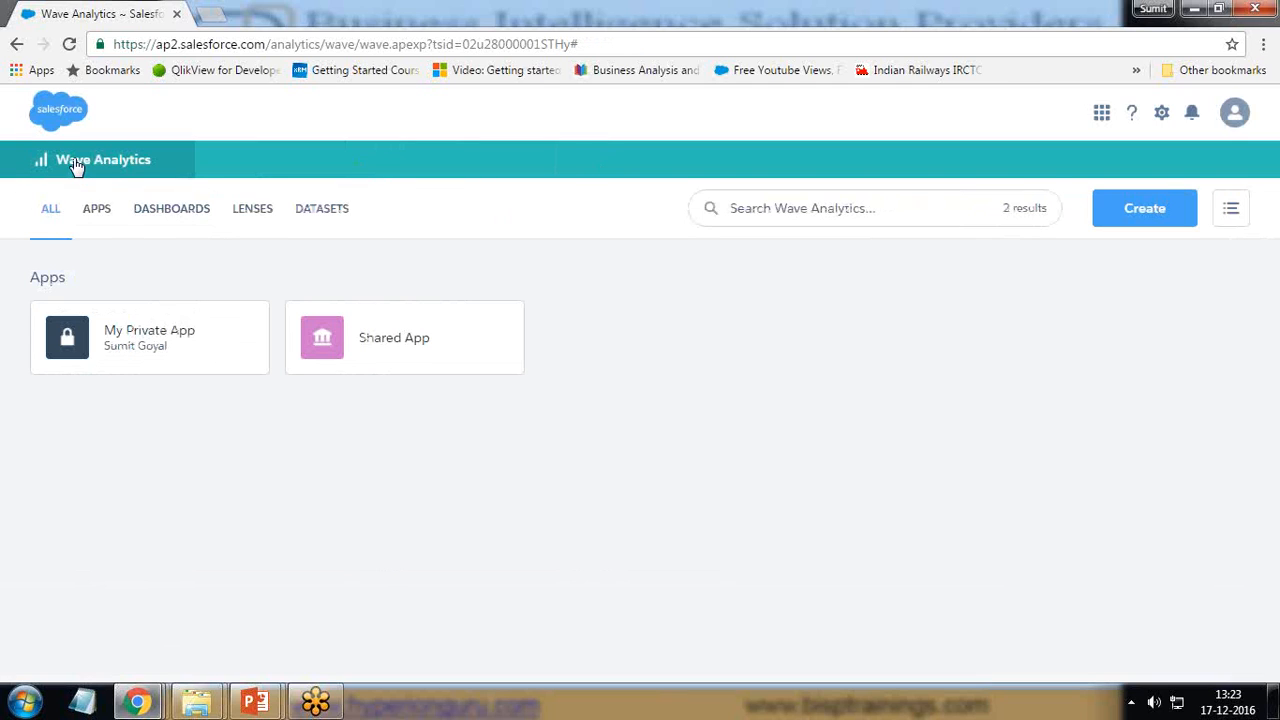
pyautogui.click(143, 349)
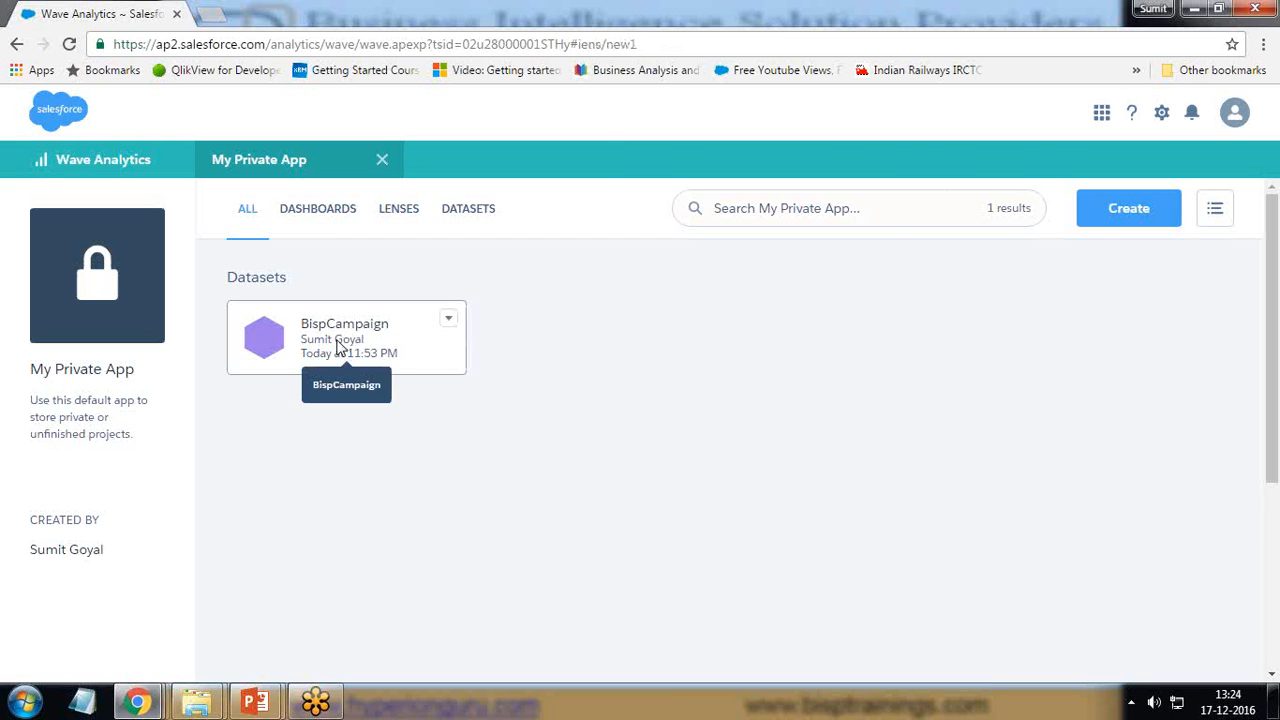
# Open the BispCampaign dataset from My Private App as a new lens.
pyautogui.click(340, 345)
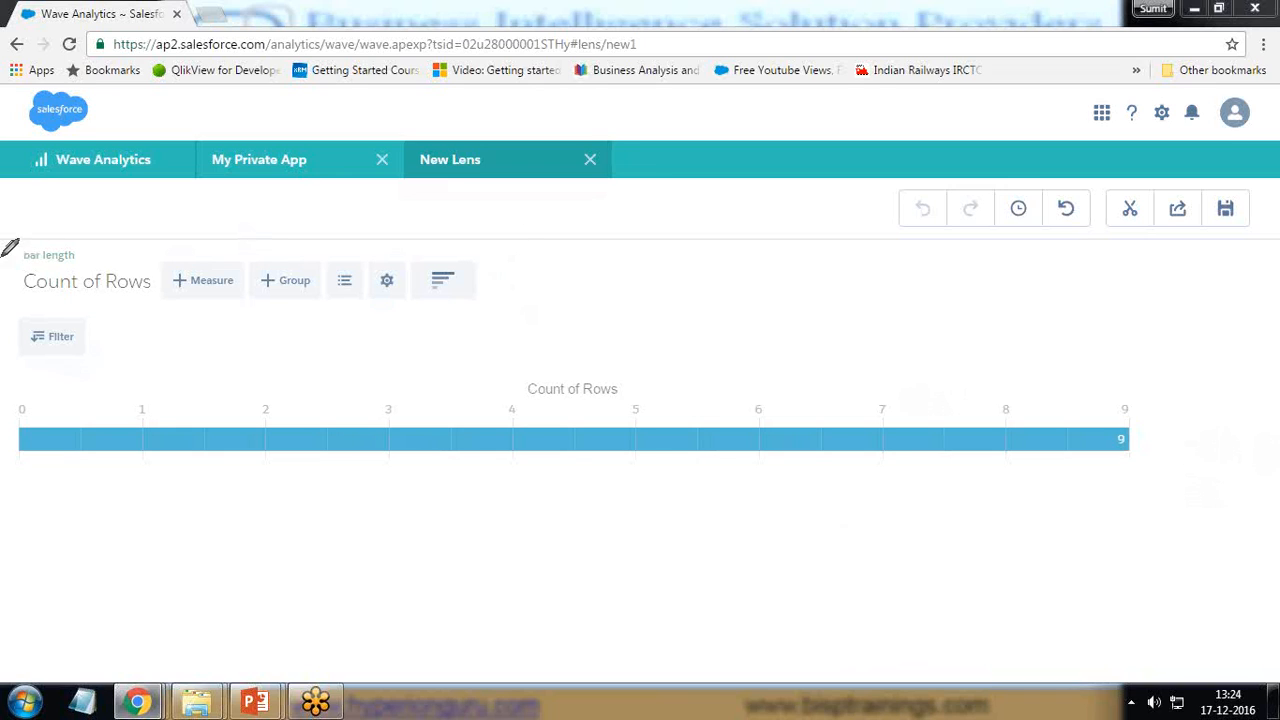
pyautogui.moveTo(5, 250)
pyautogui.mouseDown()
pyautogui.moveTo(46, 310)
pyautogui.moveTo(514, 309)
pyautogui.moveTo(220, 252)
pyautogui.moveTo(5, 254)
pyautogui.mouseUp()
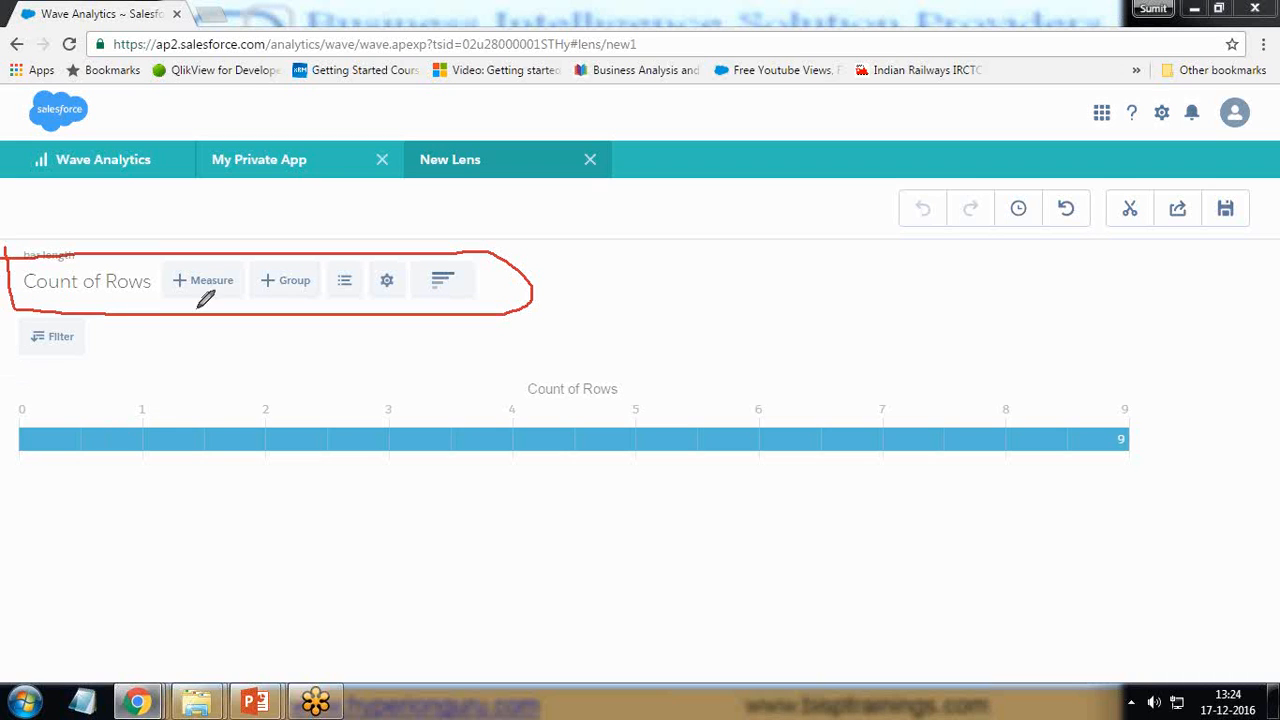
pyautogui.moveTo(22, 385); pyautogui.dragTo(118, 631)
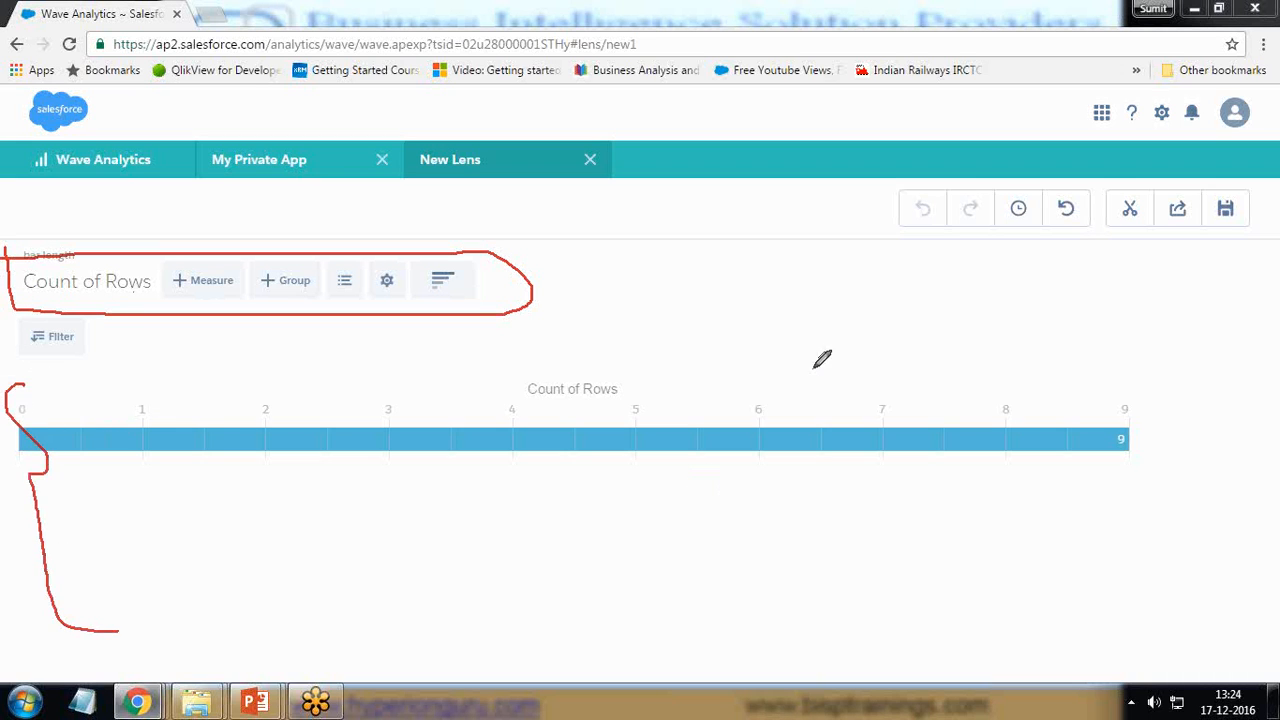
pyautogui.moveTo(1020, 362)
pyautogui.mouseDown()
pyautogui.moveTo(1100, 358)
pyautogui.moveTo(1163, 608)
pyautogui.moveTo(1035, 637)
pyautogui.mouseUp()
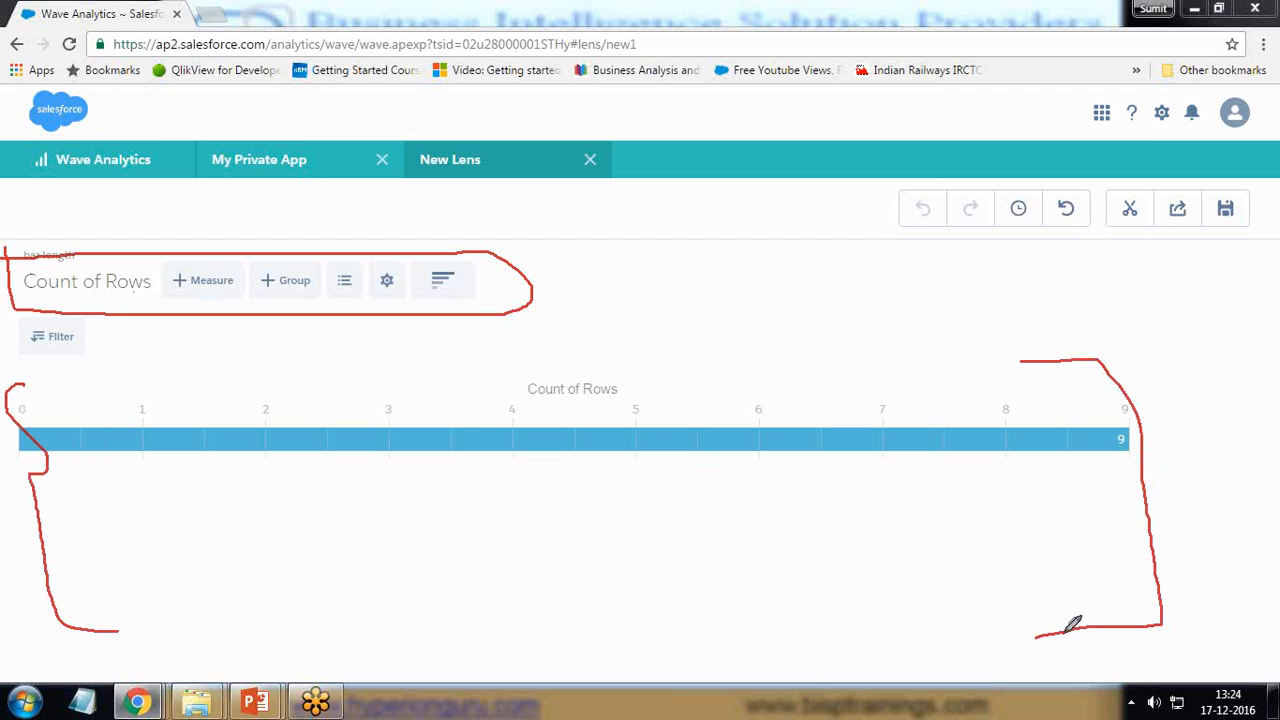
pyautogui.press('Escape')
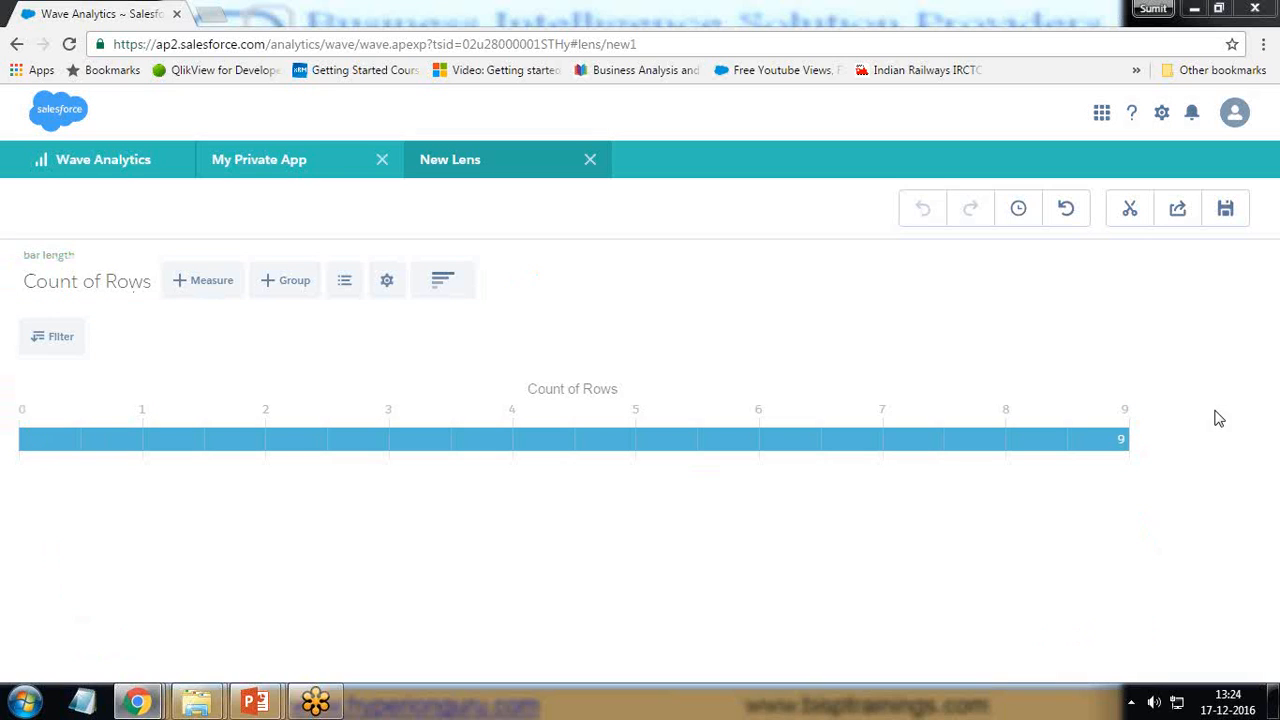
# Look through the options for the Count of Rows measure and group the lens by Name.
pyautogui.click(73, 283)
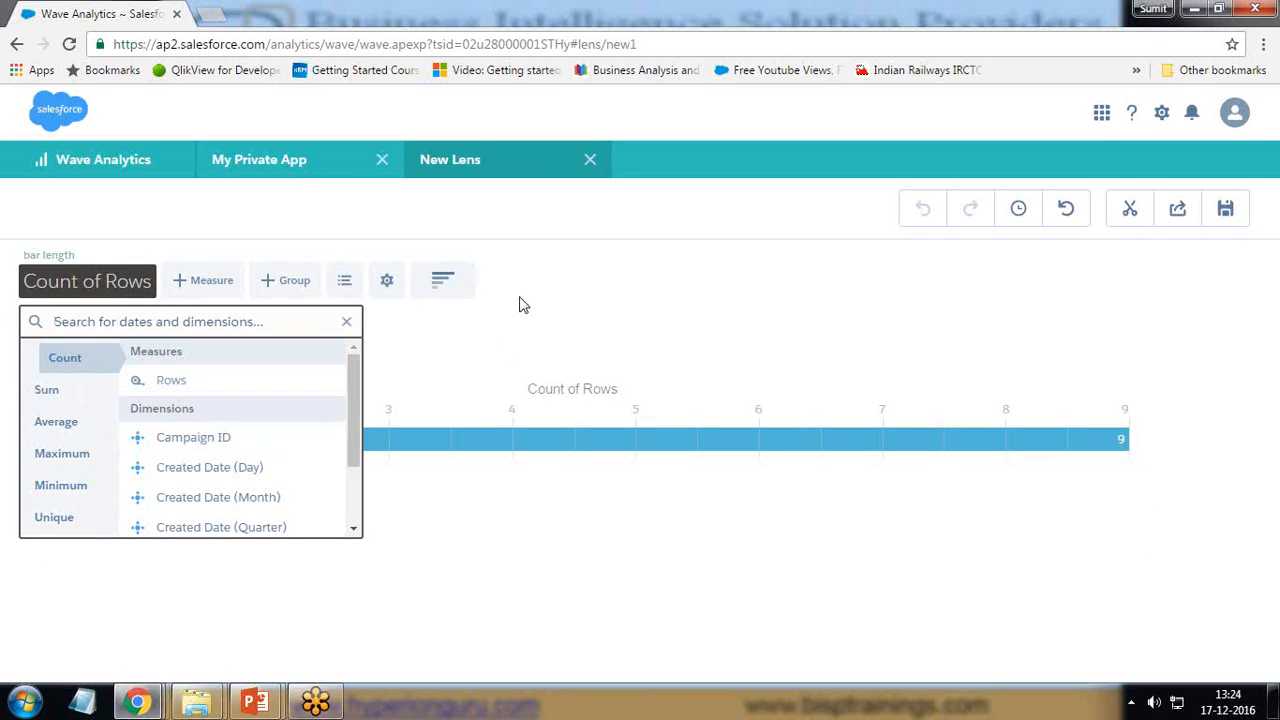
pyautogui.click(262, 290)
pyautogui.click(283, 283)
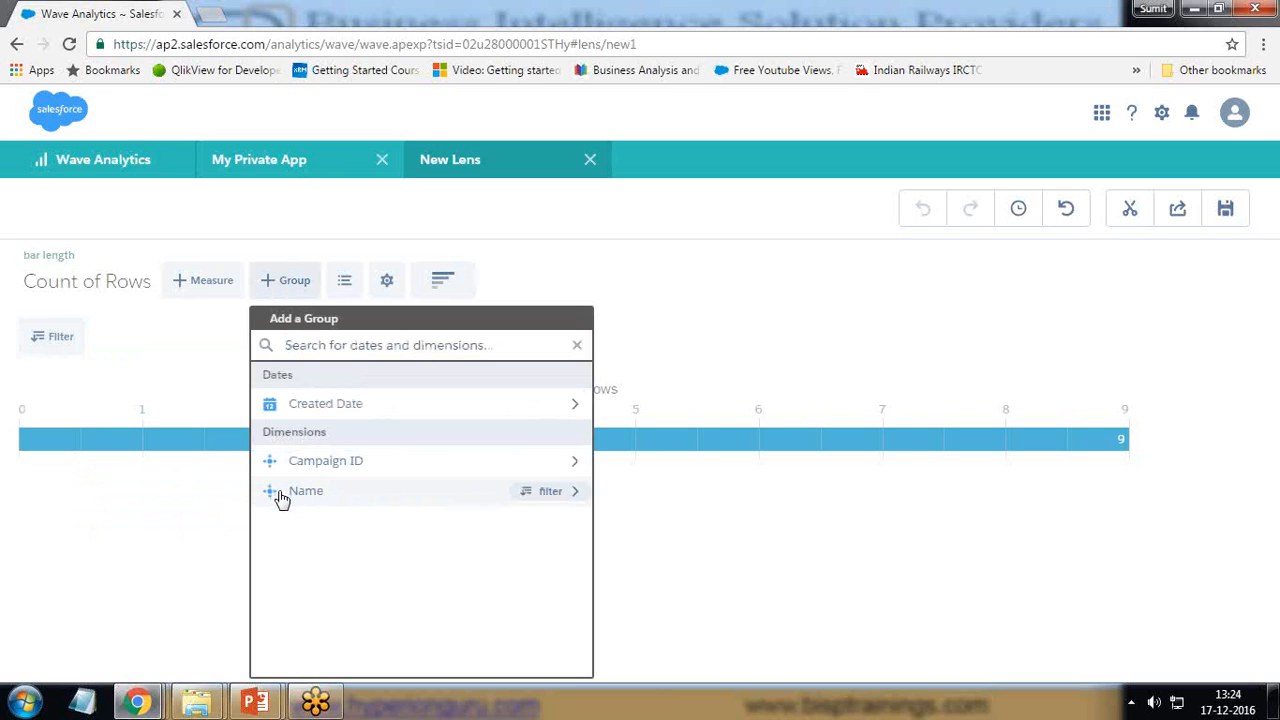
pyautogui.click(313, 495)
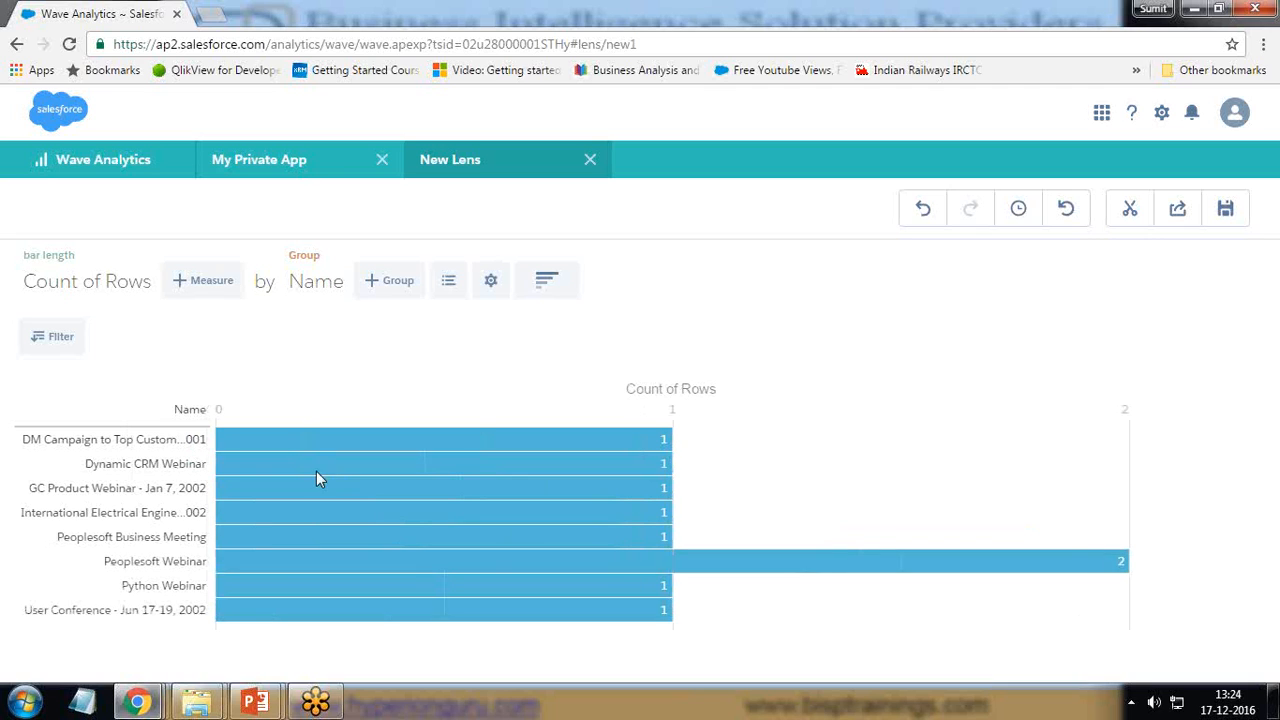
# Try the Column and Donut chart types for the count of rows by Name.
pyautogui.moveTo(520, 596)
pyautogui.click(545, 280)
pyautogui.click(437, 383)
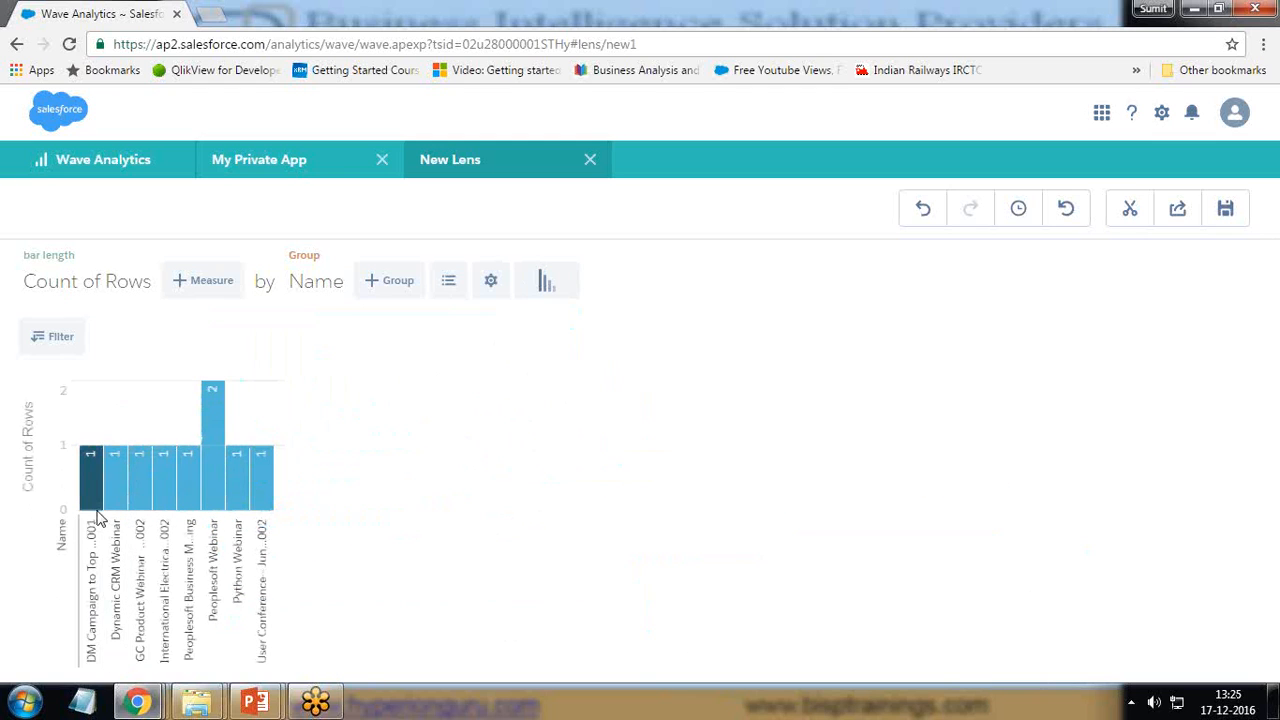
pyautogui.click(544, 284)
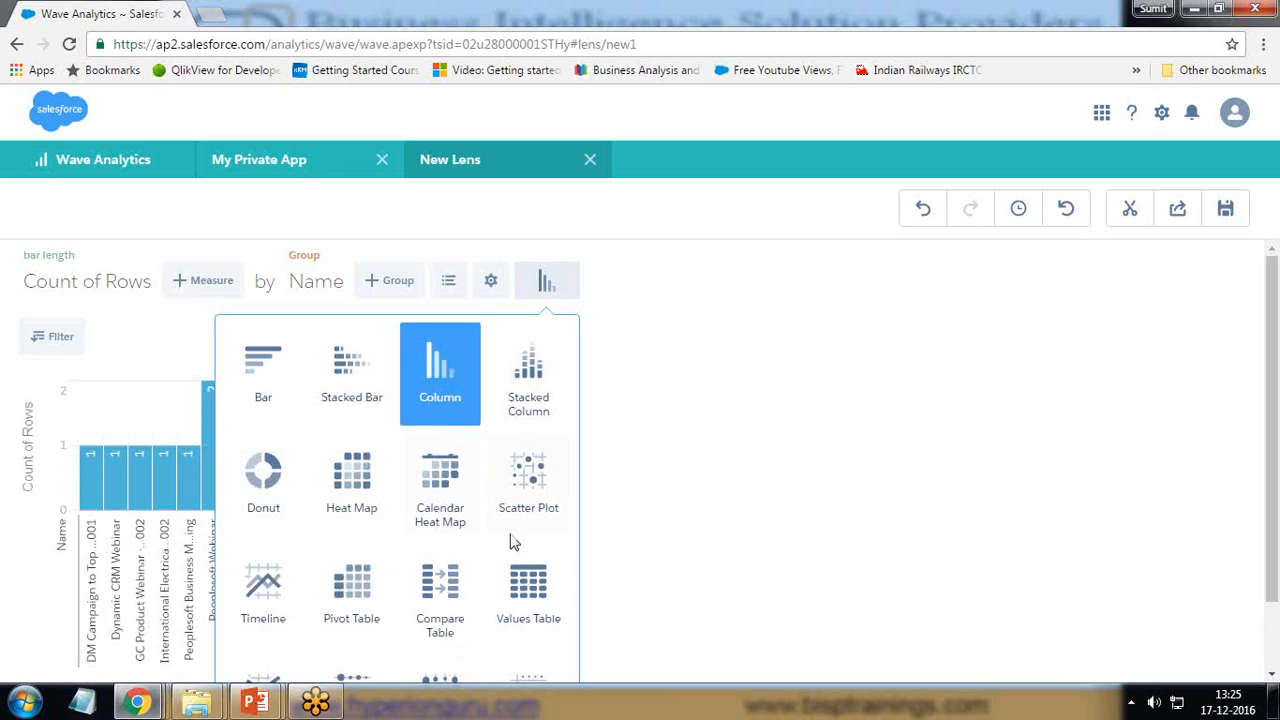
pyautogui.click(260, 470)
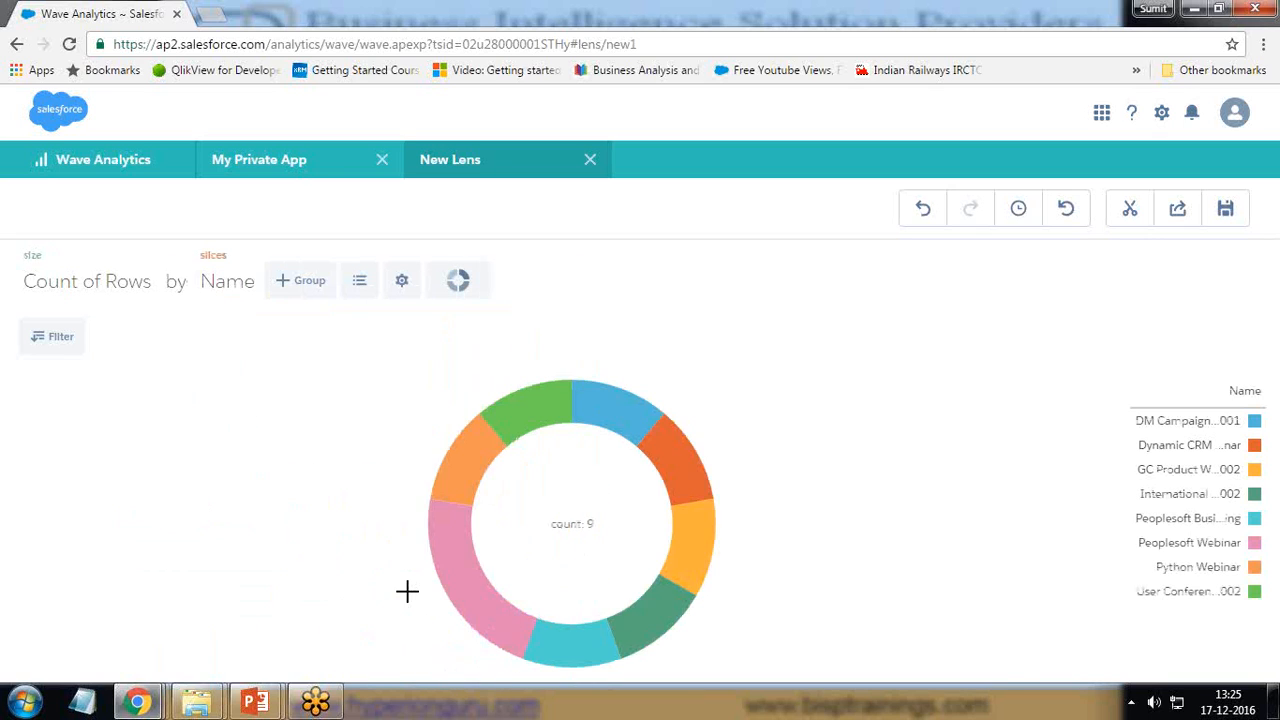
# Switch the lens to a Values Table of the dataset's source data.
pyautogui.click(457, 280)
pyautogui.scroll(-1, 440, 520)
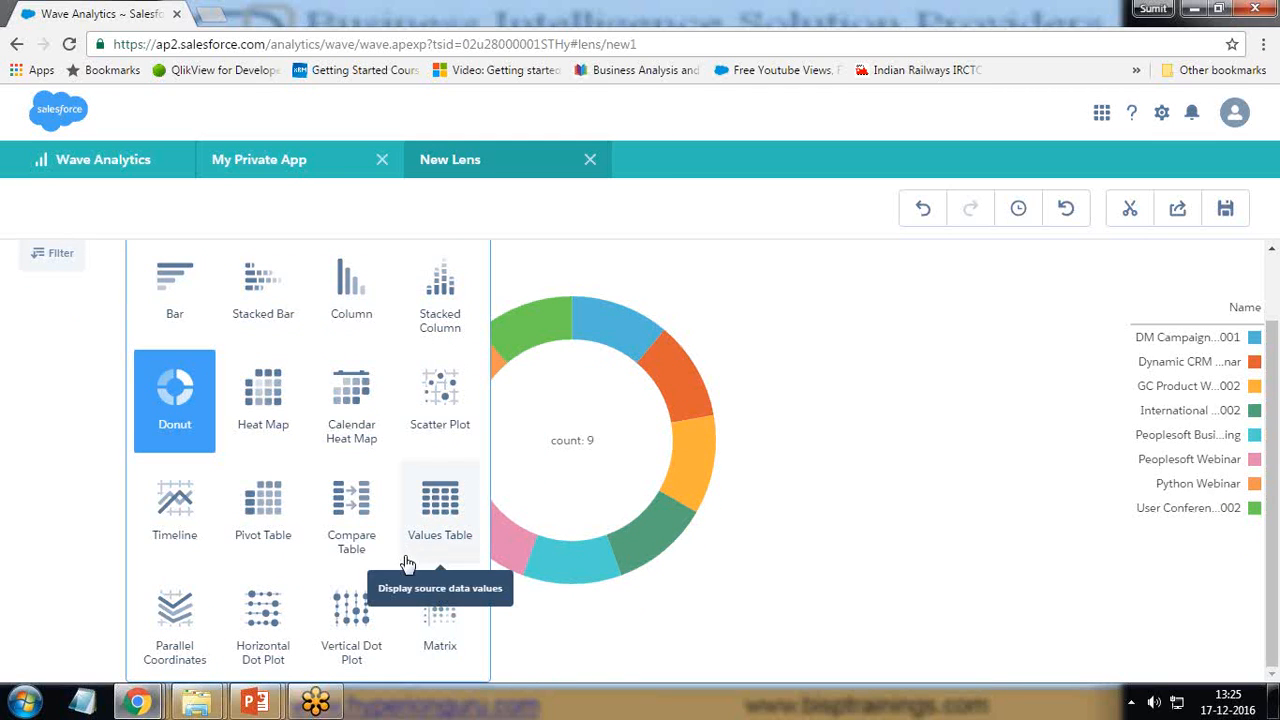
pyautogui.click(450, 510)
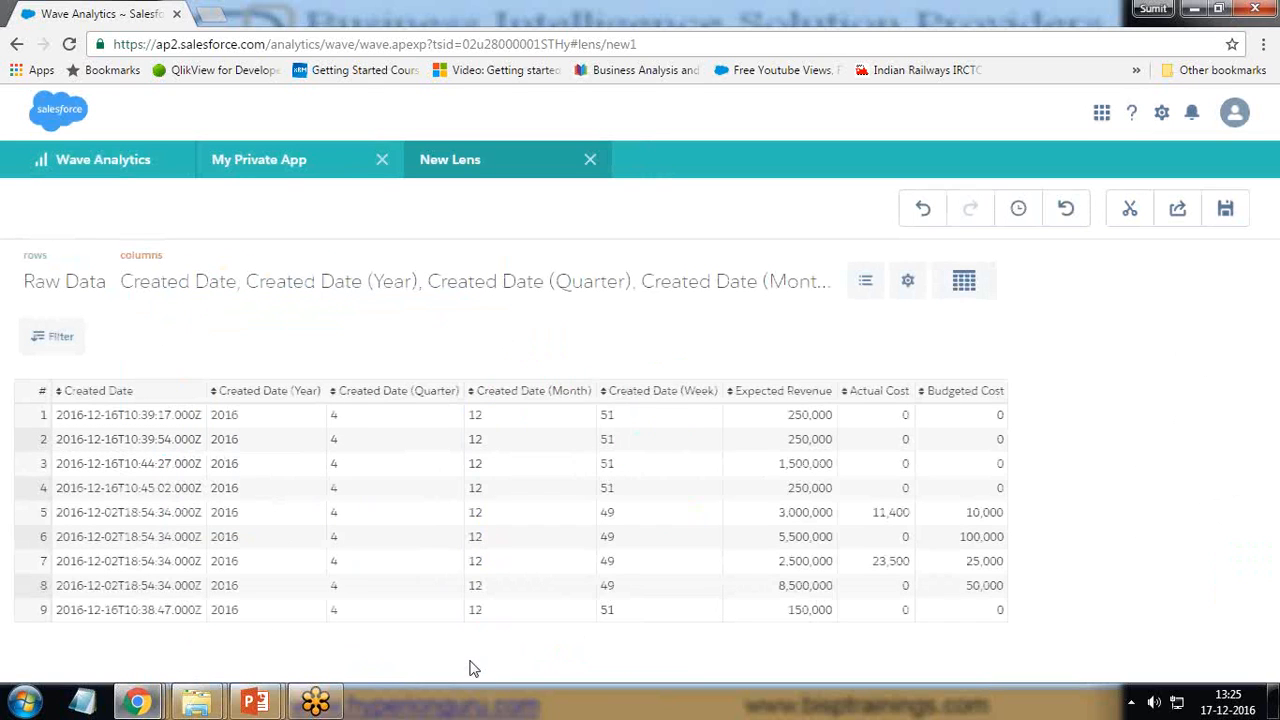
# Change the lens to a Column chart and group the count of rows by Name.
pyautogui.click(965, 285)
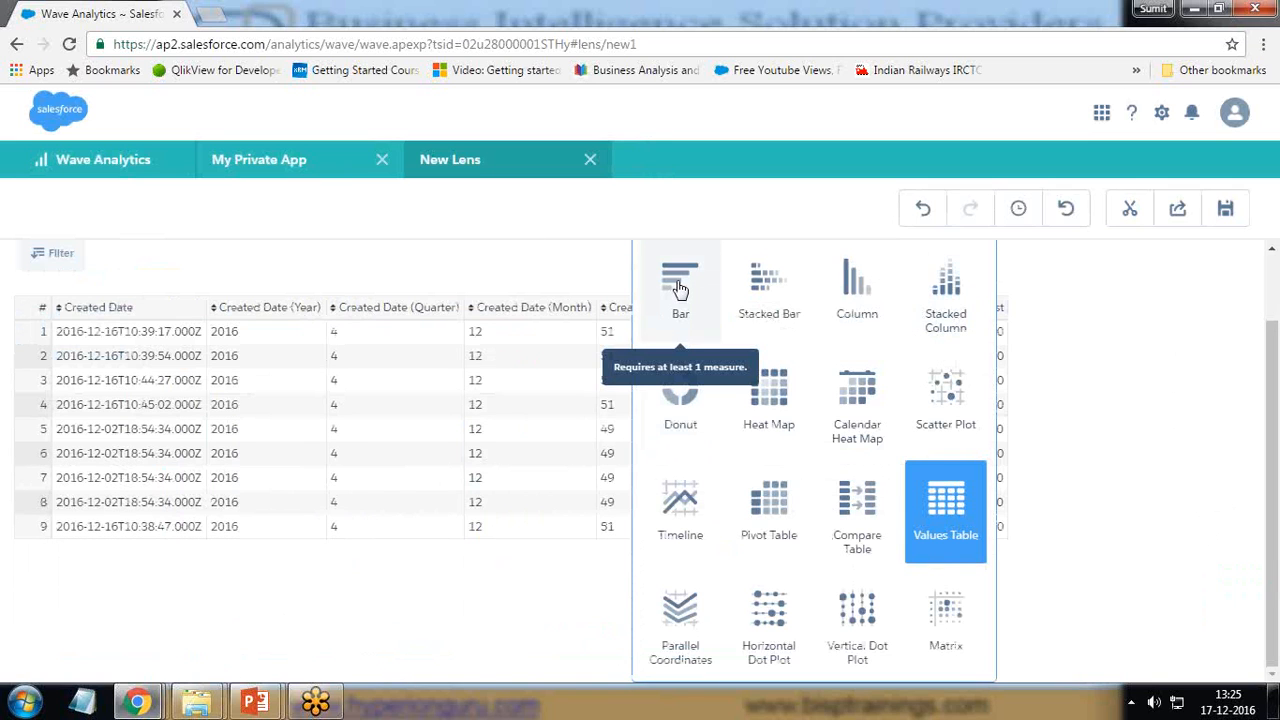
pyautogui.click(844, 295)
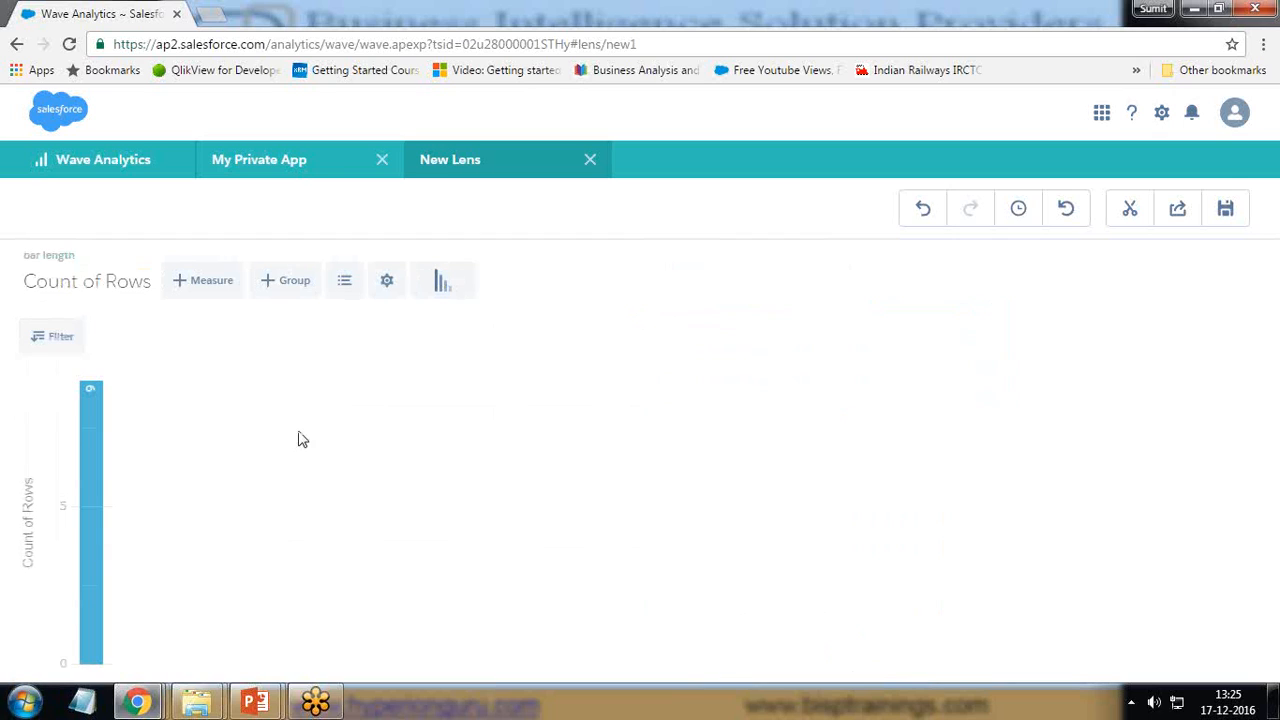
pyautogui.click(298, 286)
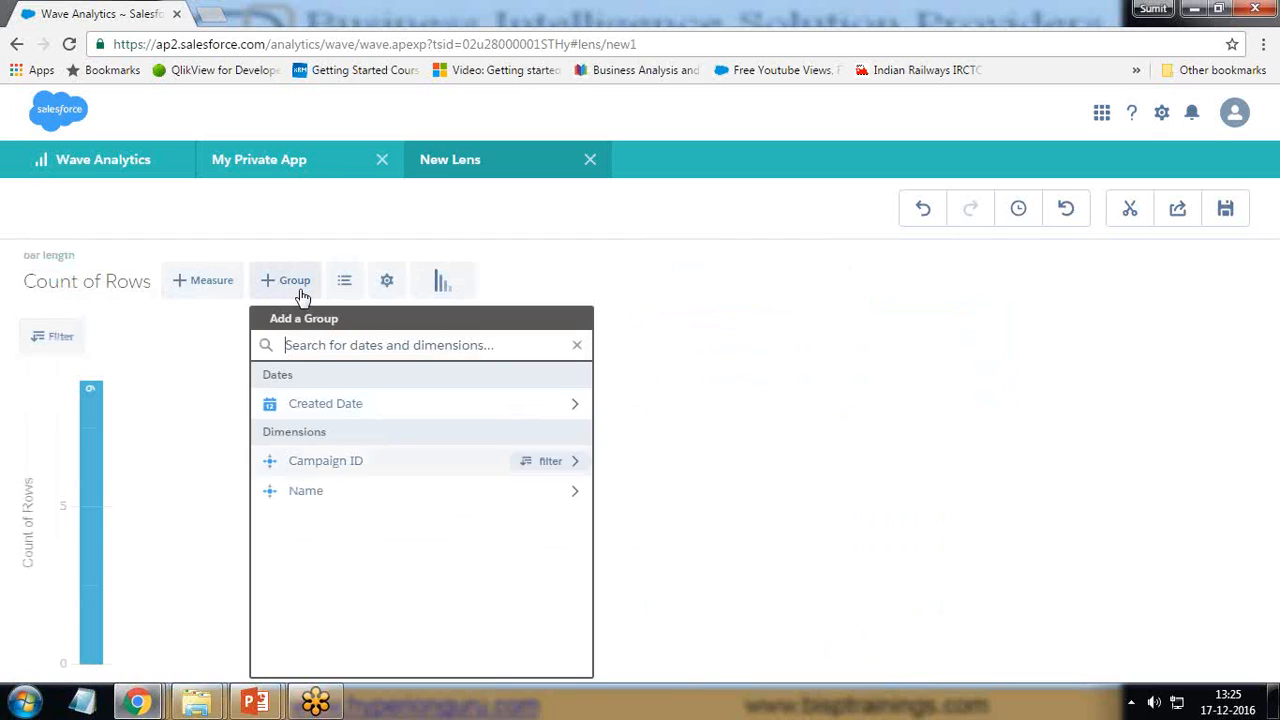
pyautogui.click(296, 490)
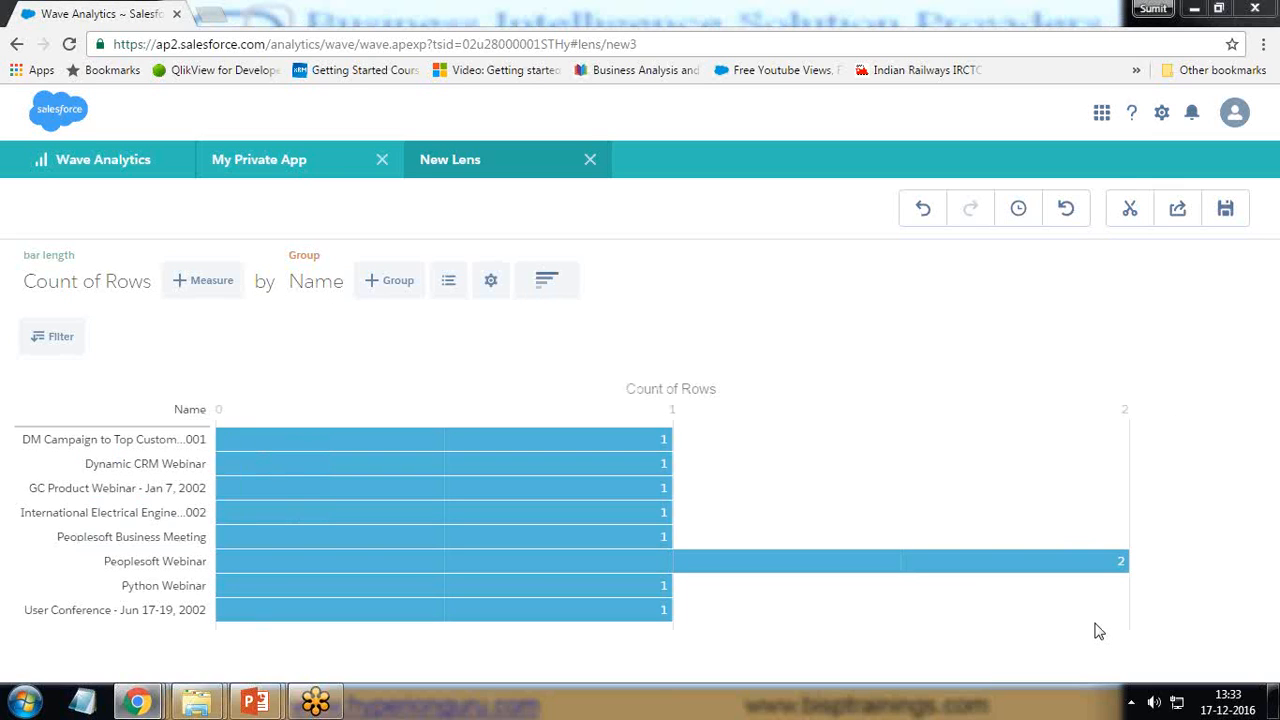
# Review the Business Requirement slide in the PowerPoint presentation and return to the lens in Chrome.
pyautogui.moveTo(265, 475)
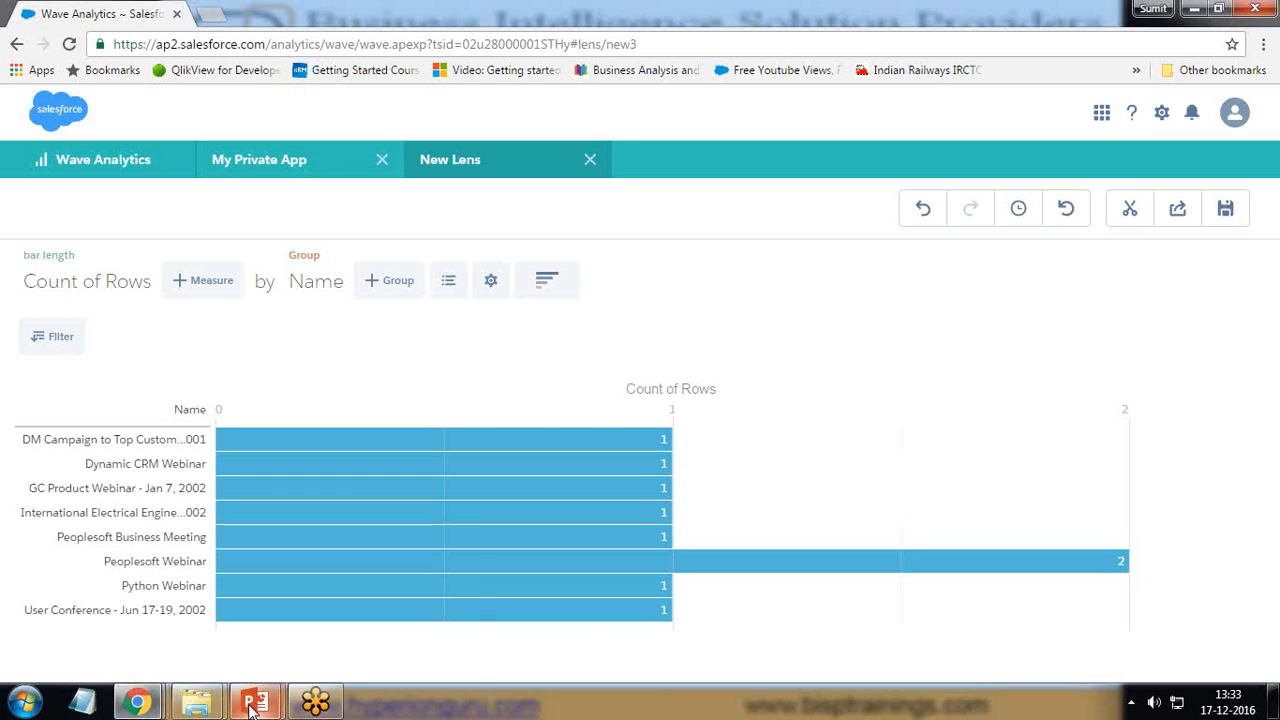
pyautogui.moveTo(255, 702)
pyautogui.click(350, 600)
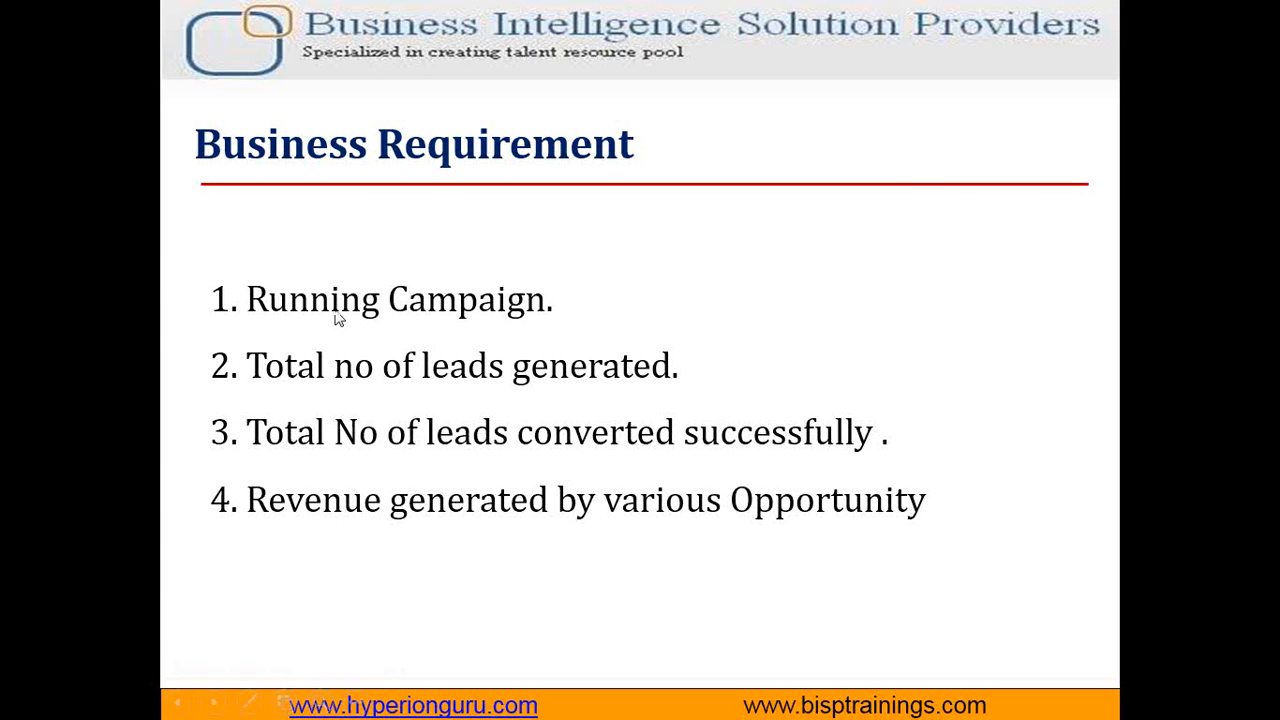
pyautogui.hotkey('alt', 'Tab')
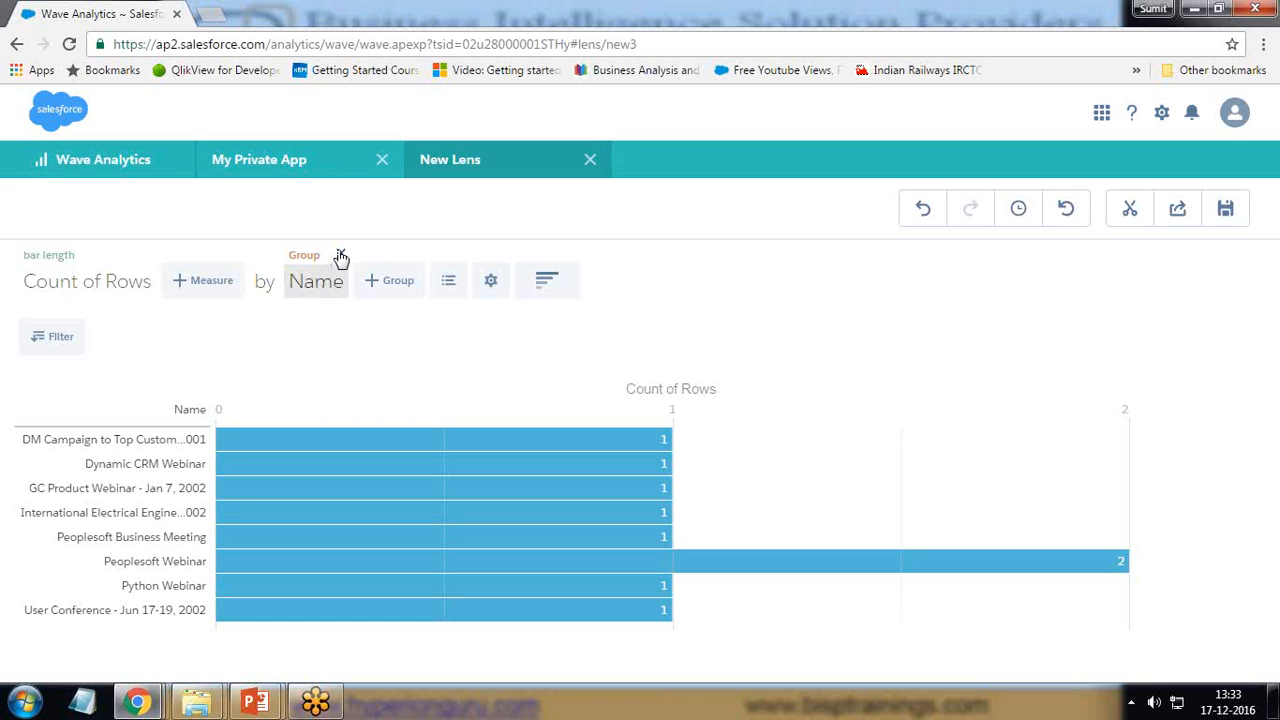
# Replace the Name grouping with Status, filtered to equal In Progress and Planned.
pyautogui.click(338, 255)
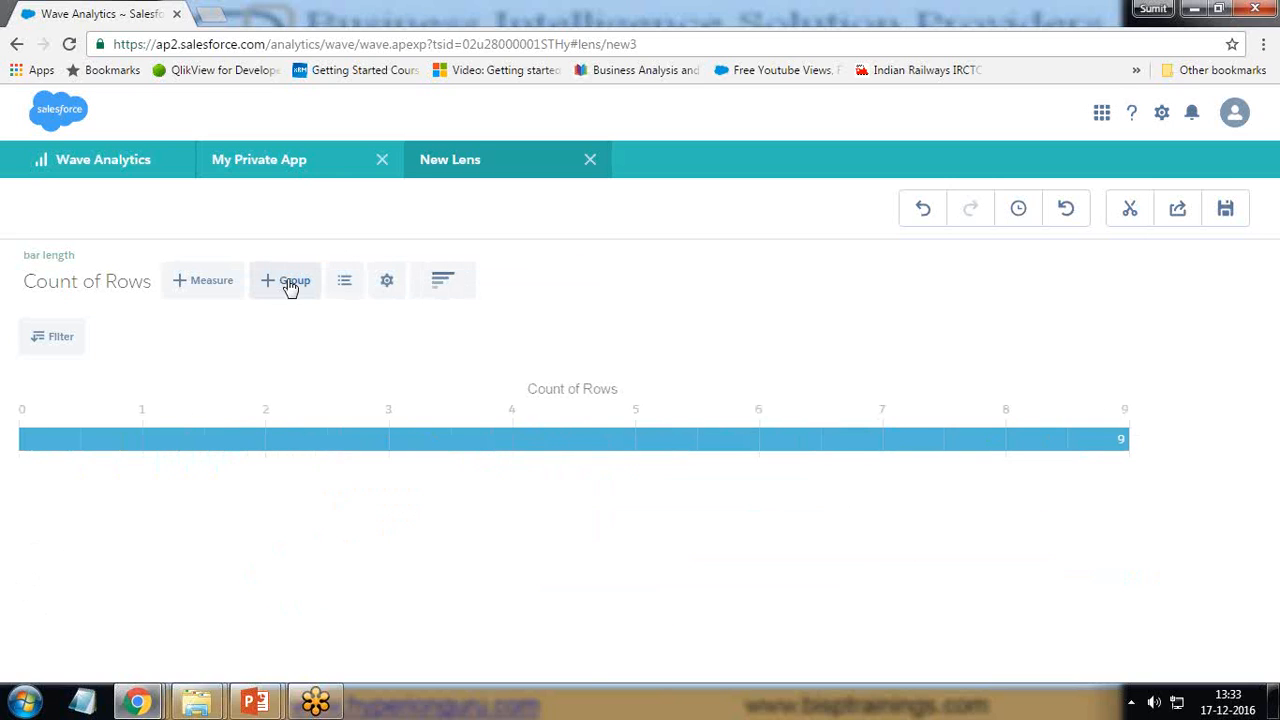
pyautogui.click(289, 284)
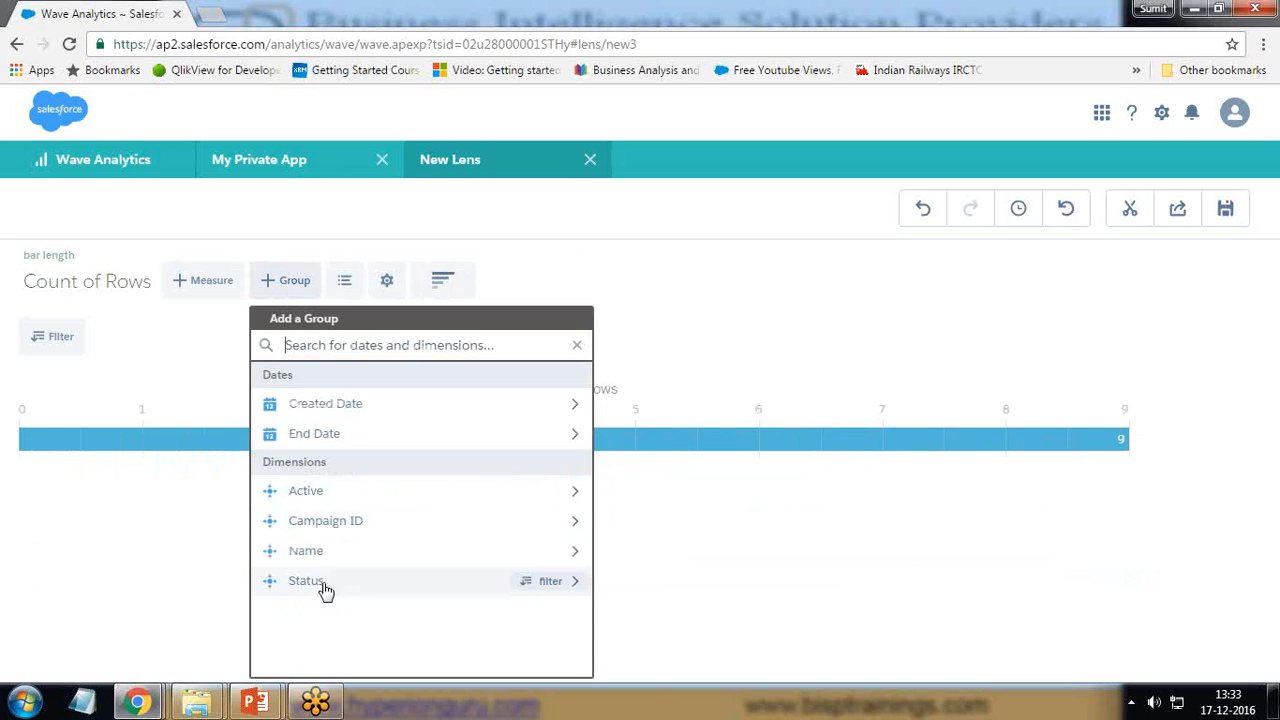
pyautogui.click(550, 582)
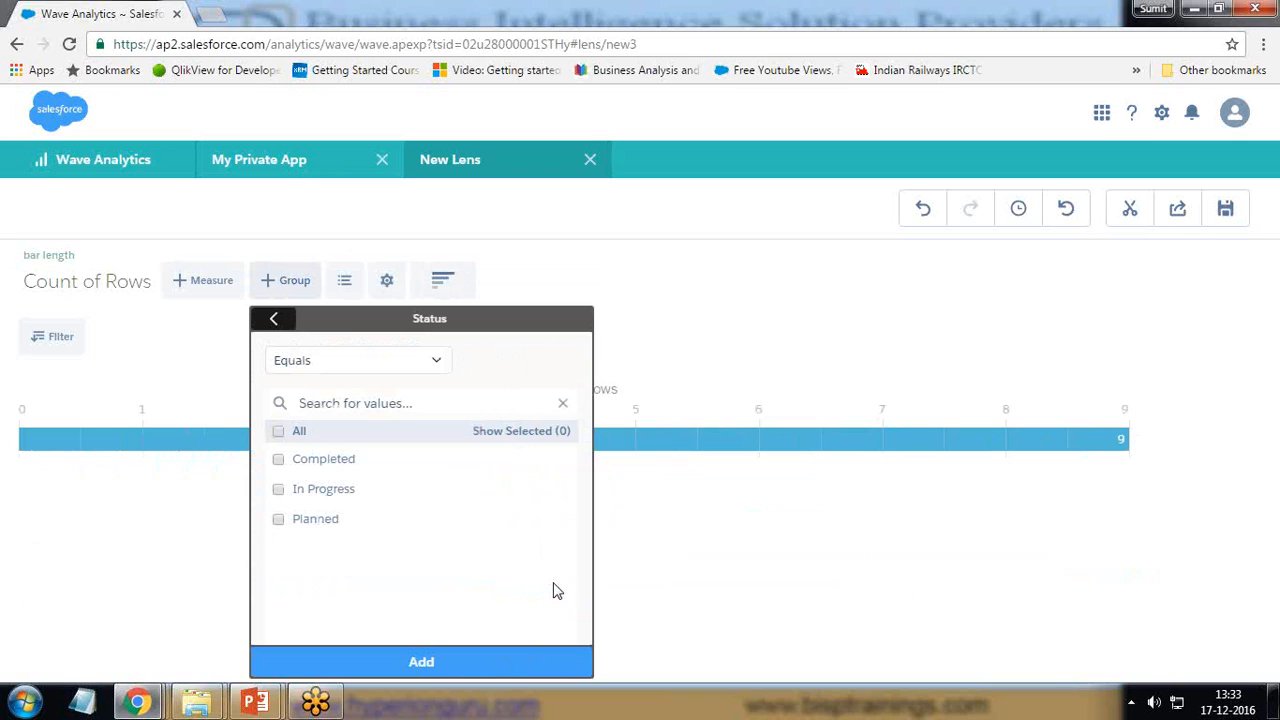
pyautogui.click(279, 433)
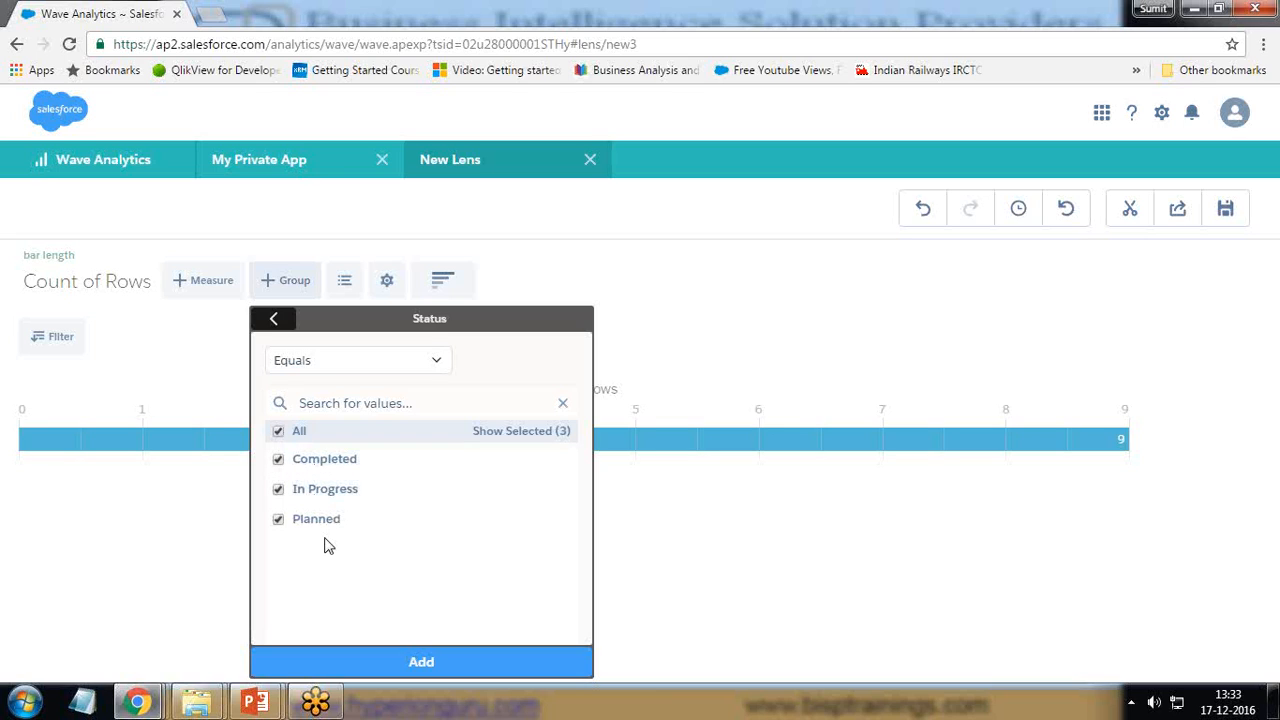
pyautogui.click(278, 460)
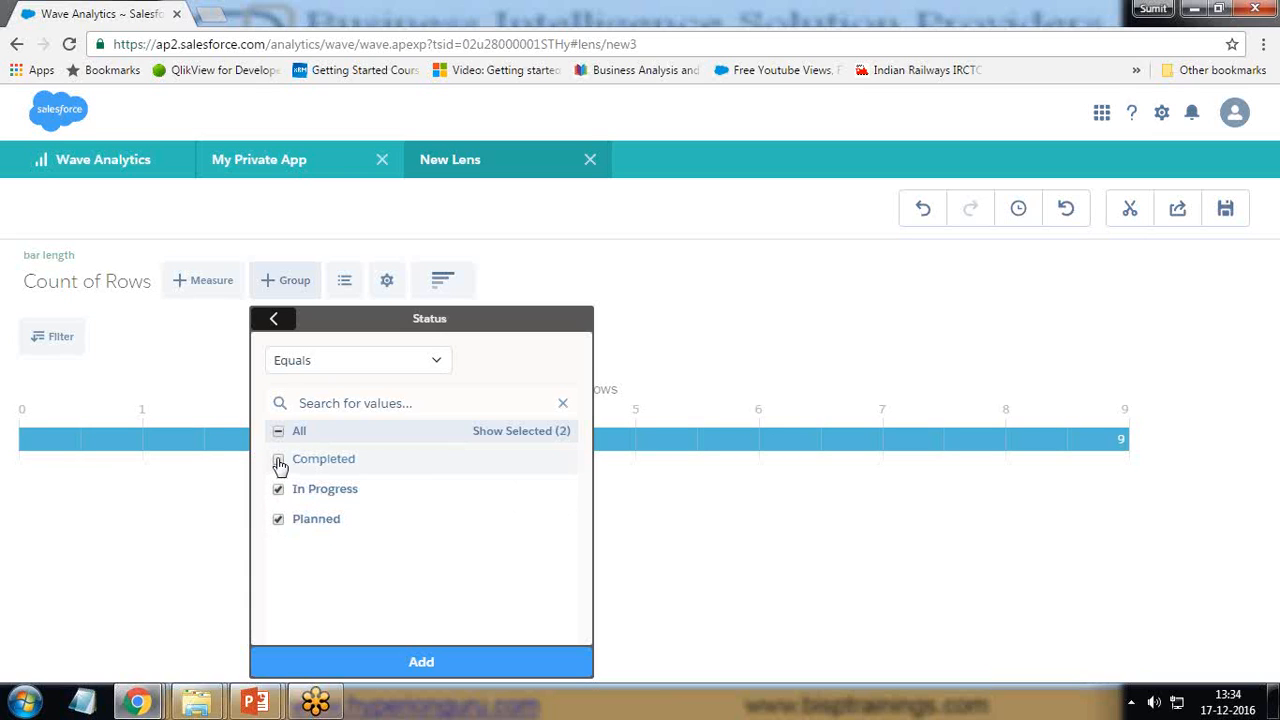
pyautogui.click(417, 662)
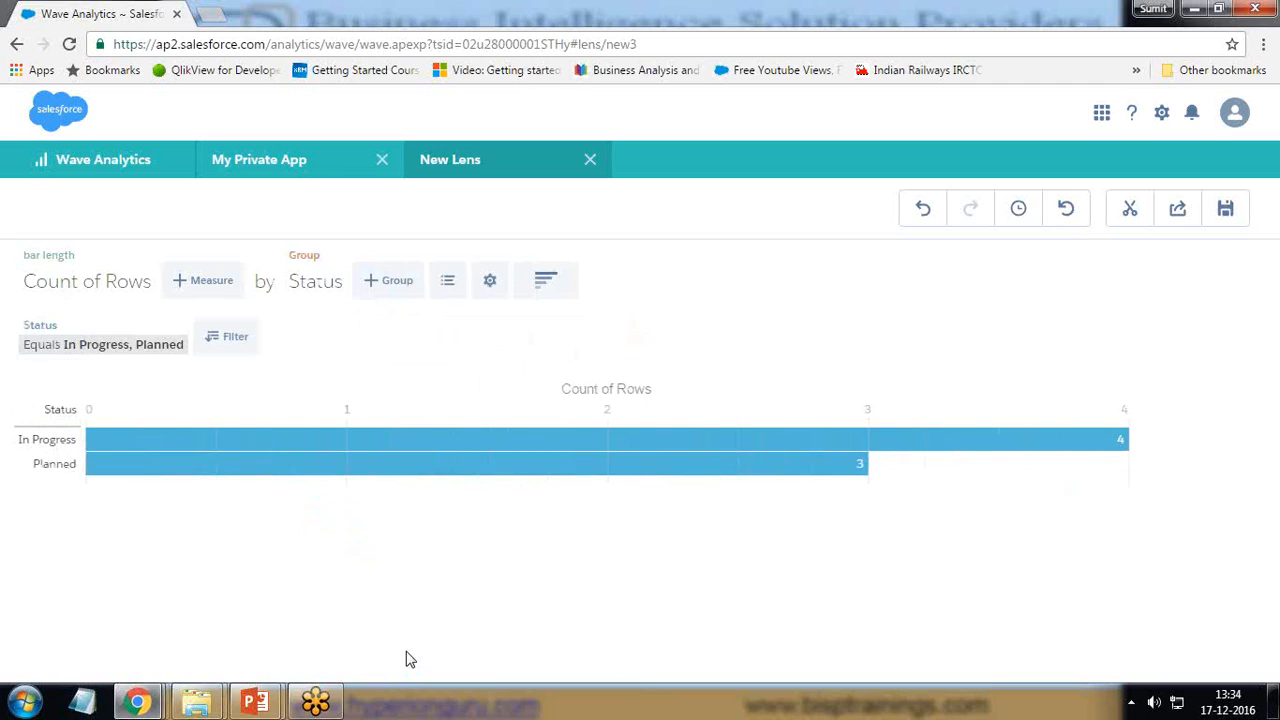
# Try to drill into the Planned bar by the Name dimension.
pyautogui.moveTo(184, 449)
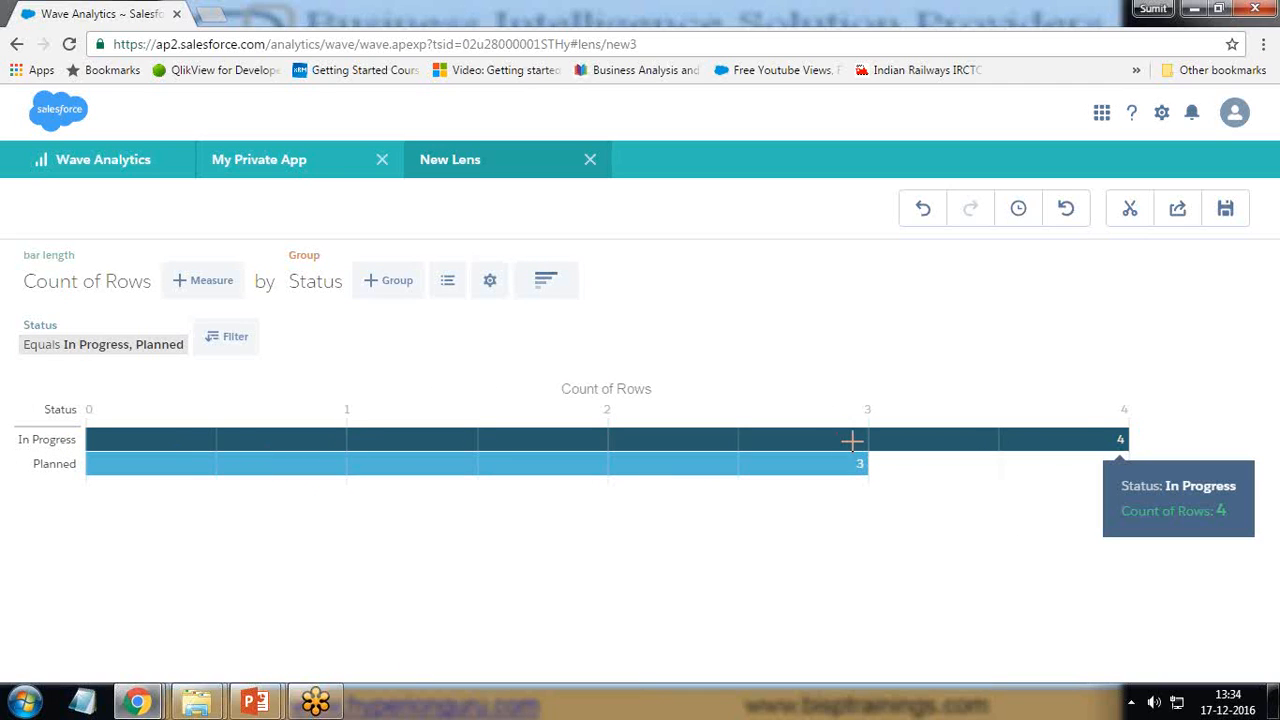
pyautogui.doubleClick(152, 465)
pyautogui.click(152, 465)
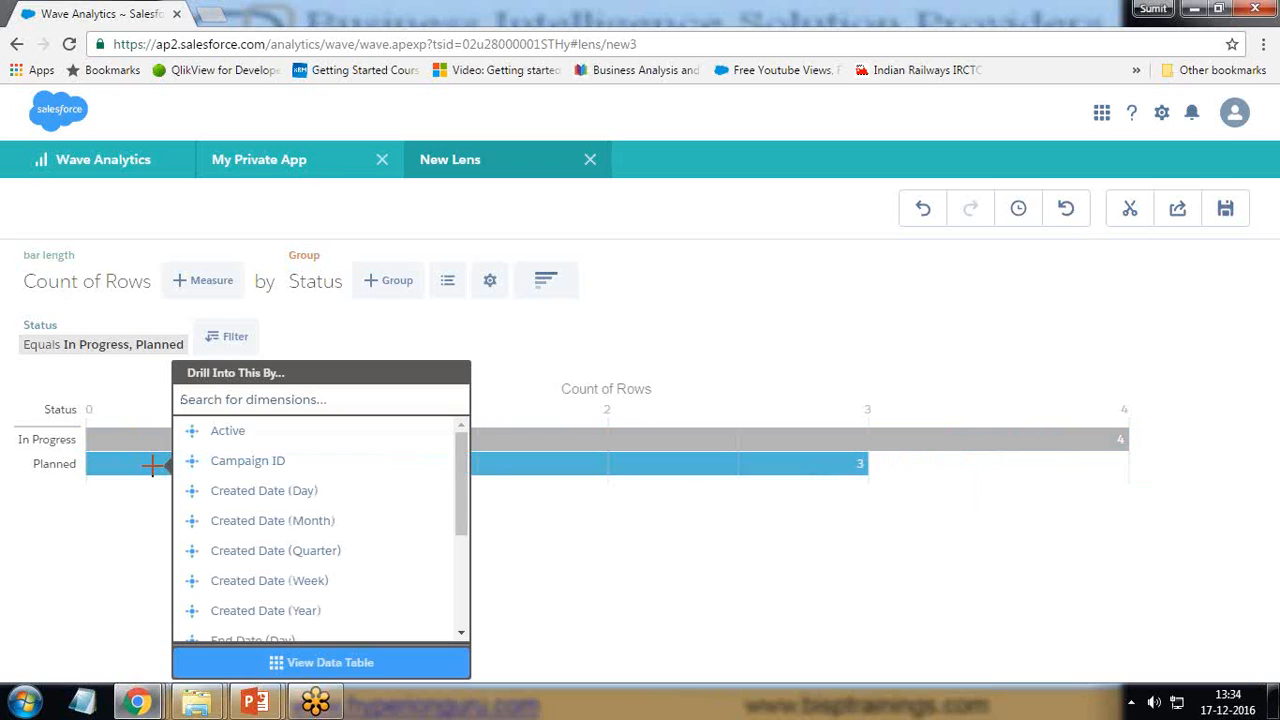
pyautogui.click(533, 580)
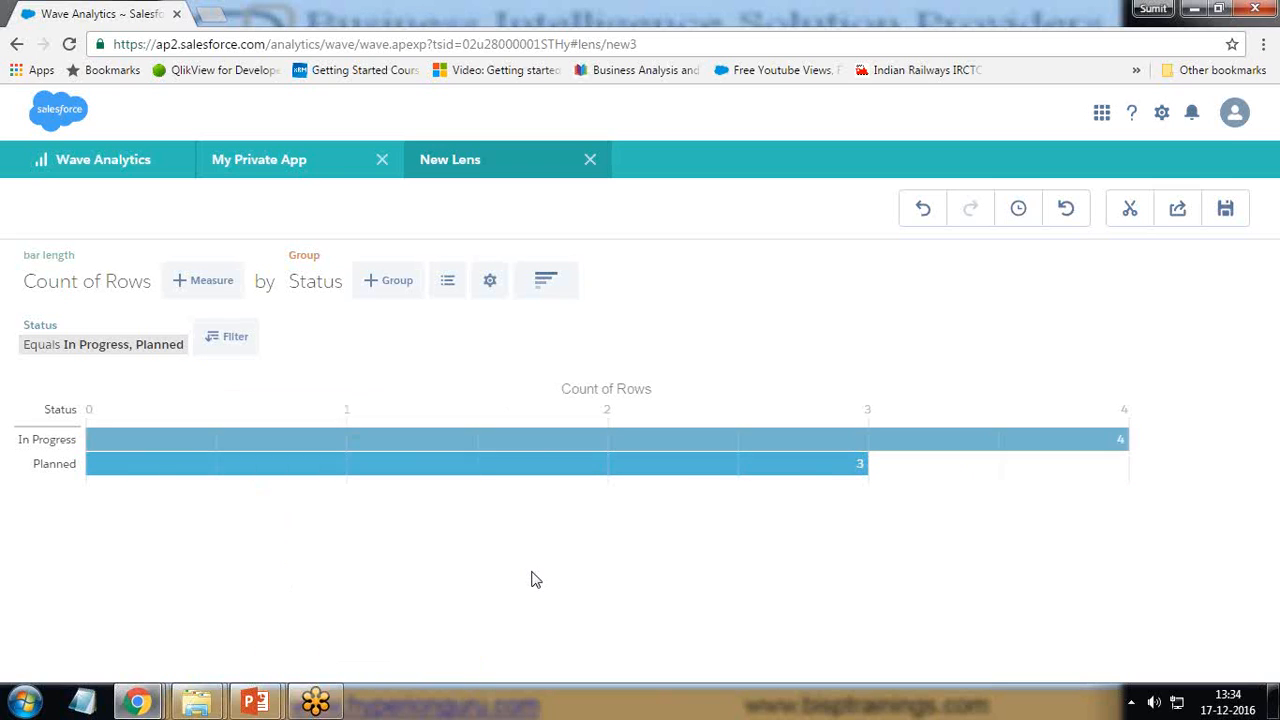
pyautogui.click(168, 462)
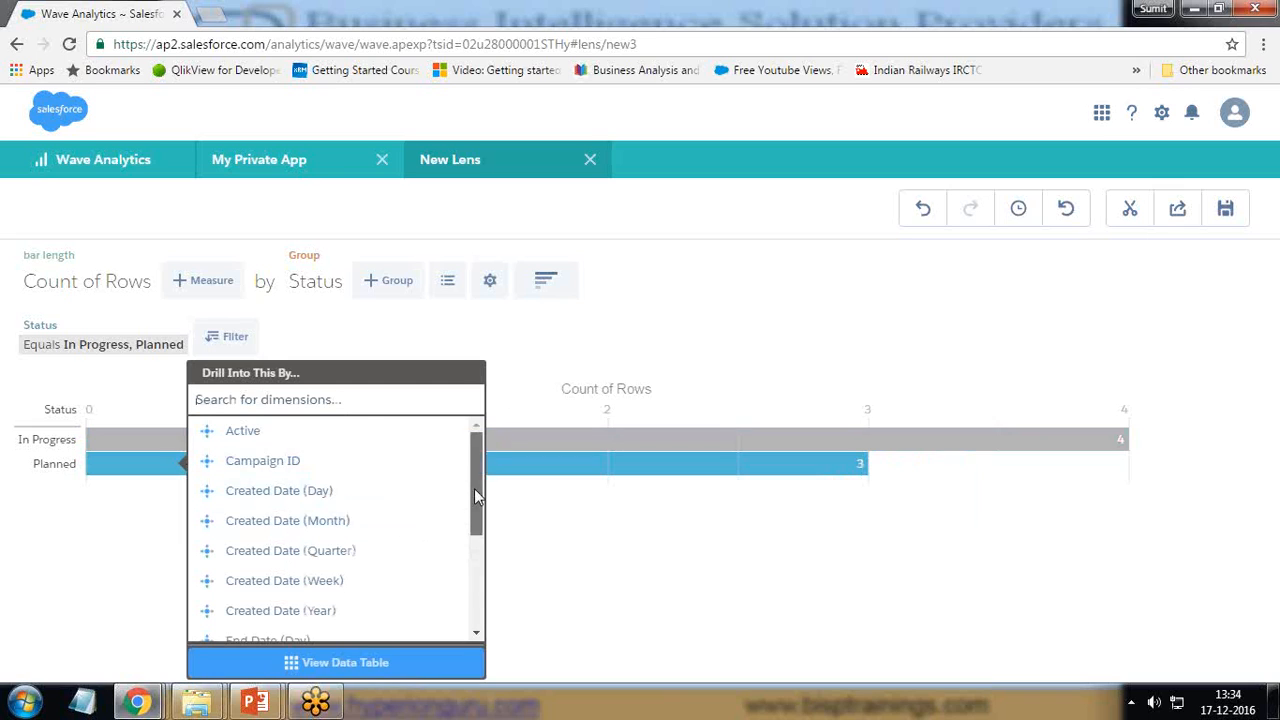
pyautogui.moveTo(474, 488); pyautogui.dragTo(477, 600)
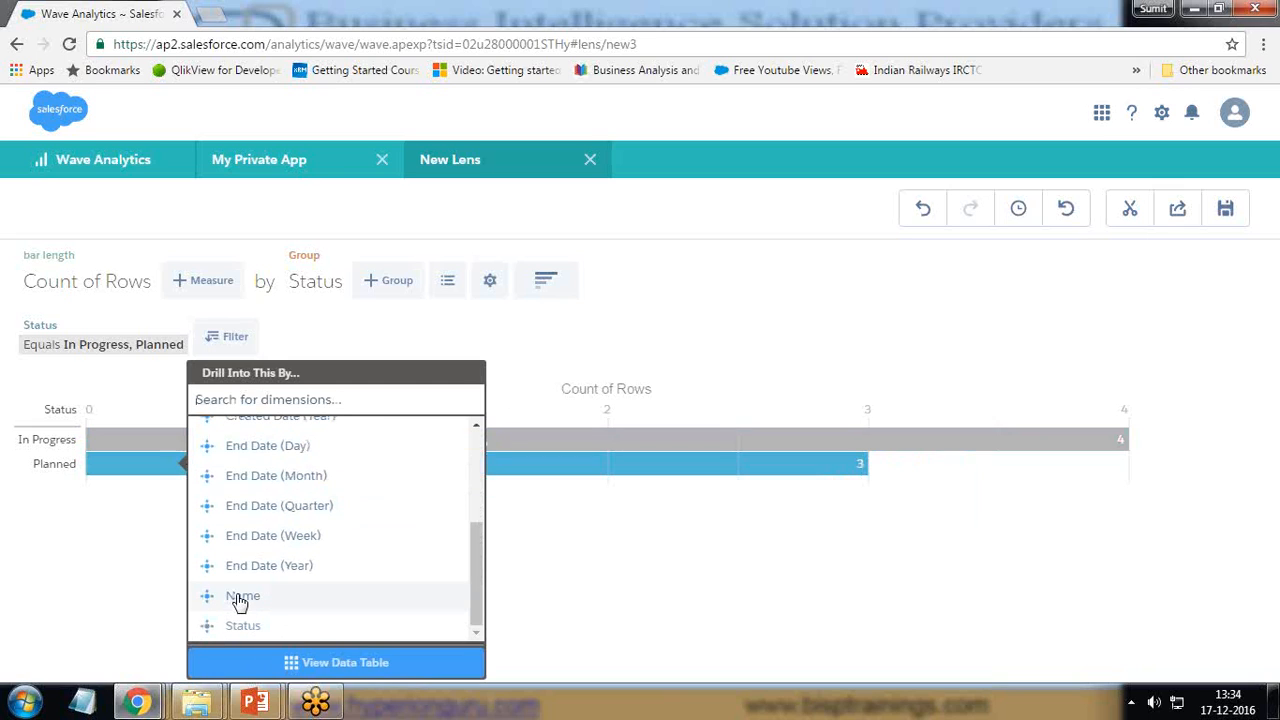
pyautogui.click(374, 603)
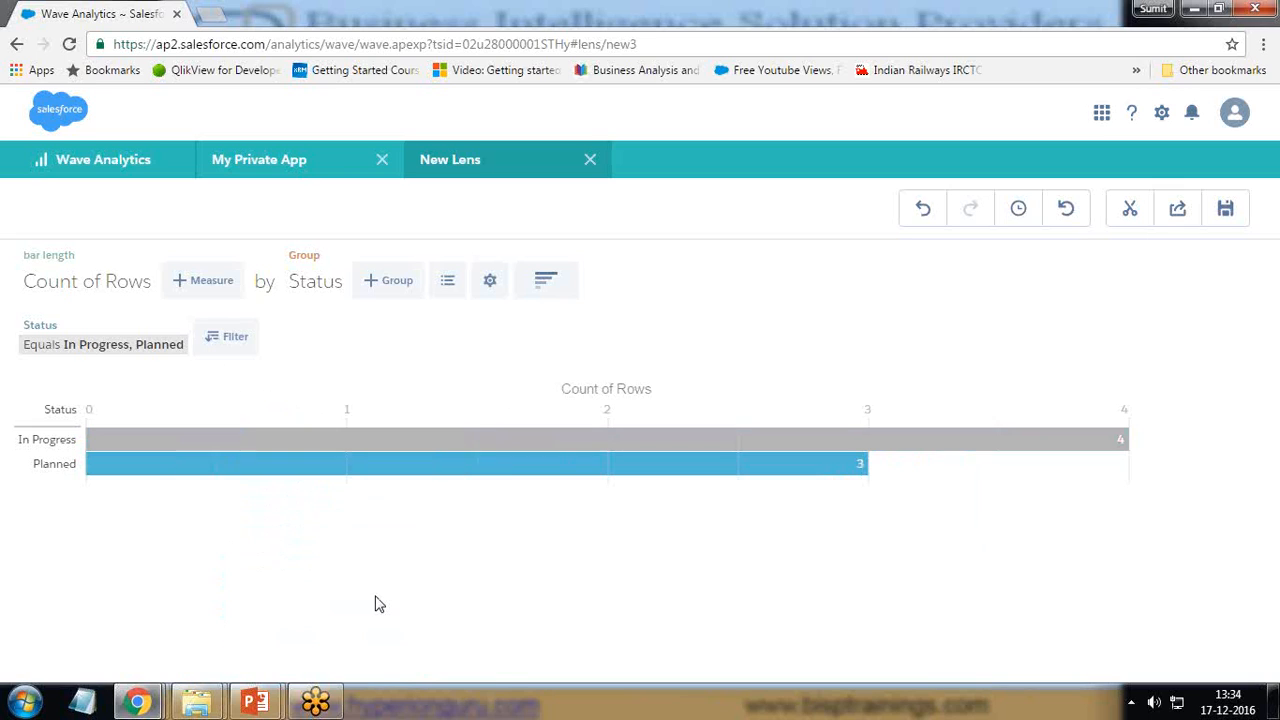
# Drill into the In Progress bar by the Name dimension and examine the campaign names.
pyautogui.moveTo(190, 437)
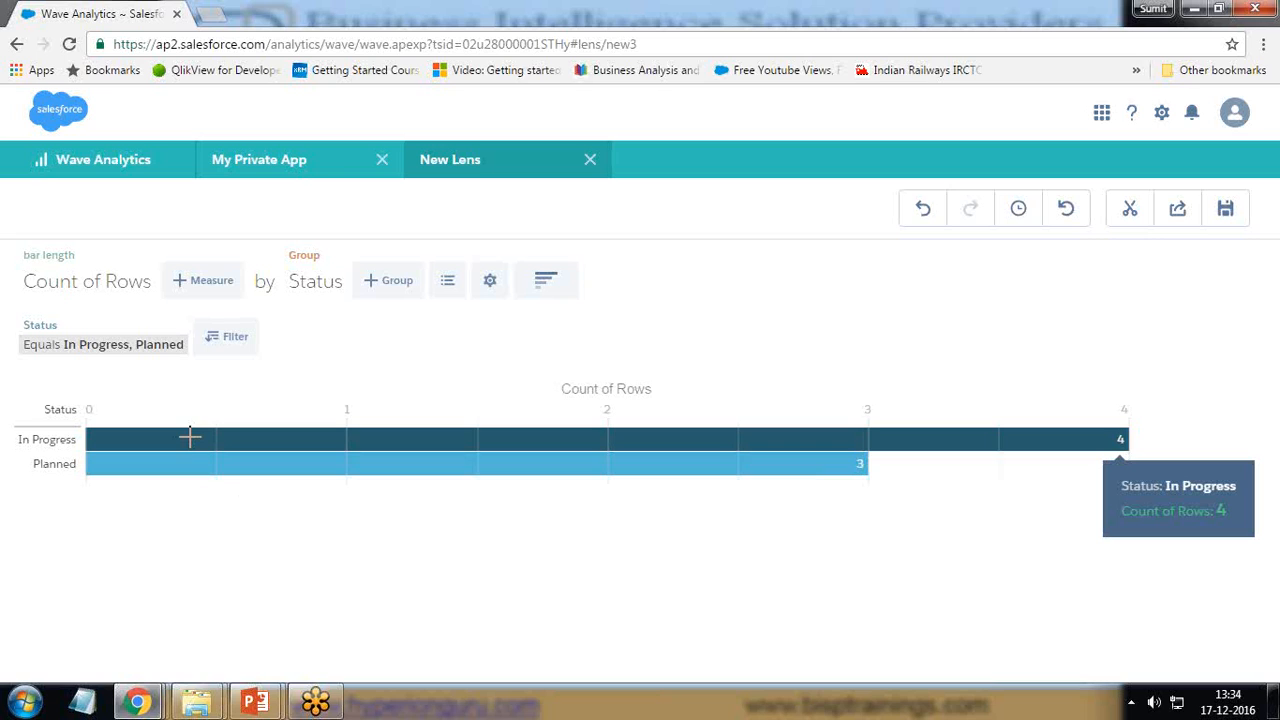
pyautogui.click(190, 437)
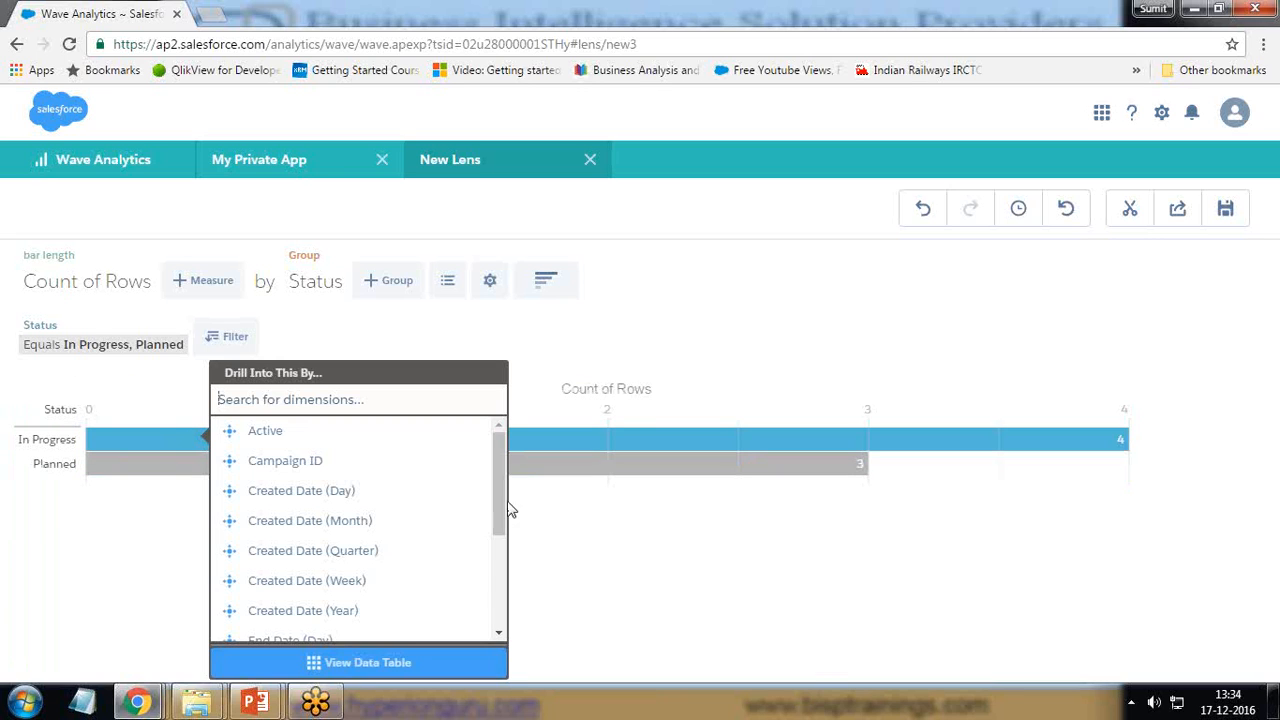
pyautogui.moveTo(506, 505); pyautogui.dragTo(500, 586)
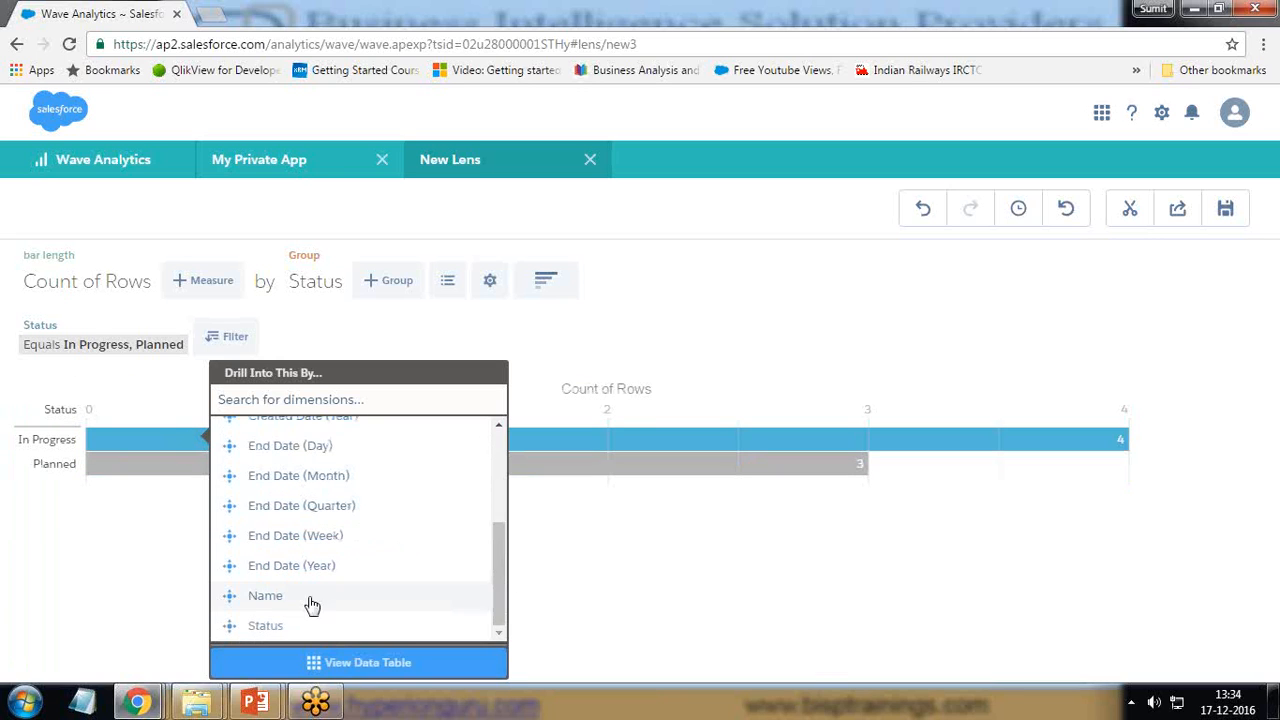
pyautogui.click(256, 604)
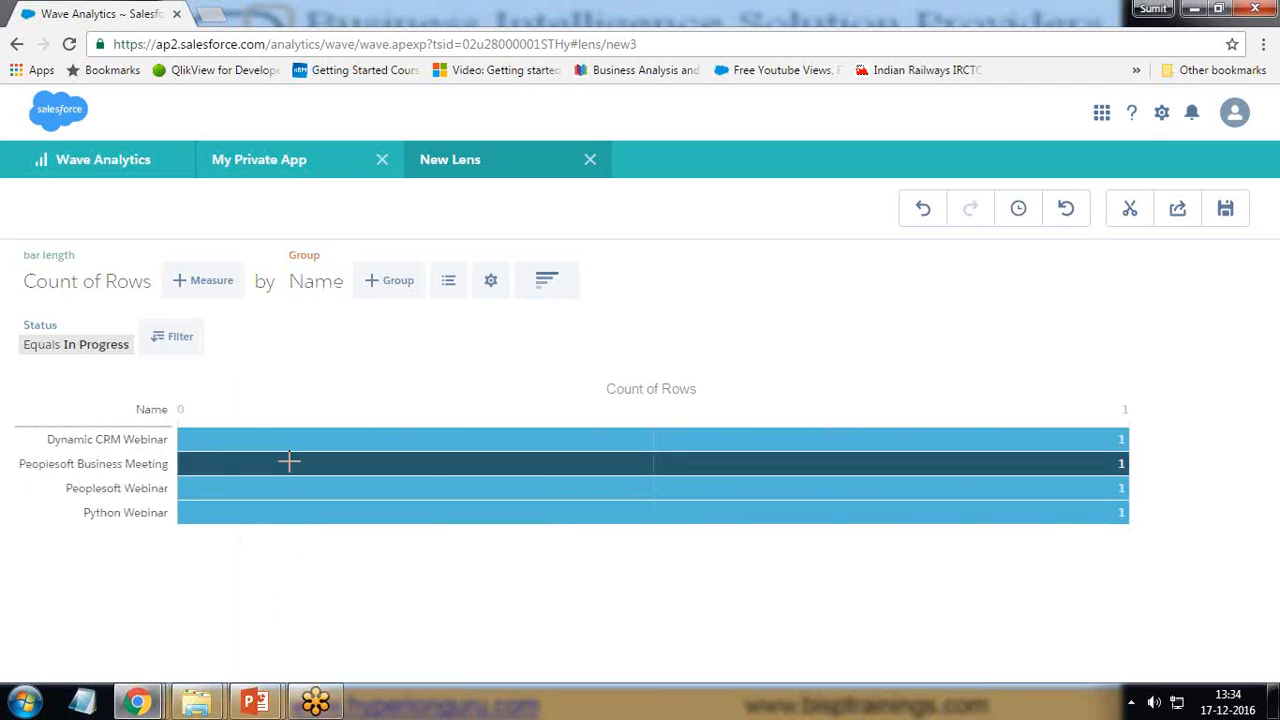
pyautogui.moveTo(242, 441)
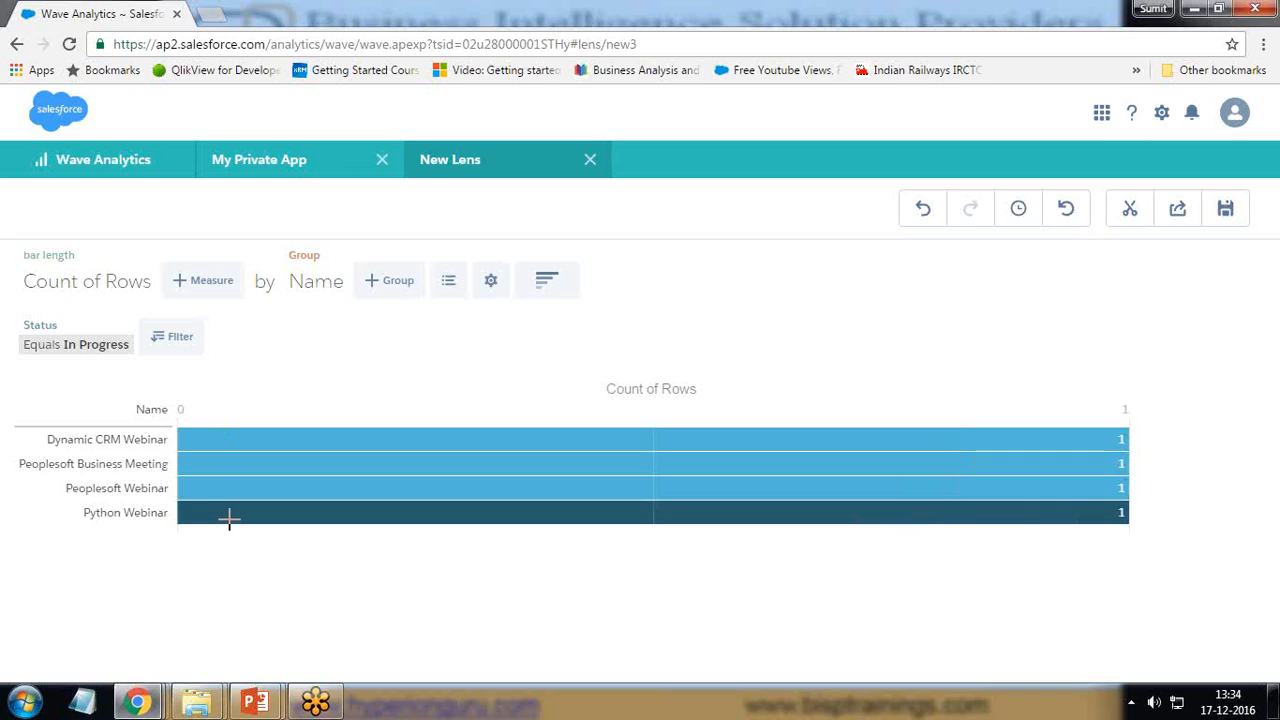
pyautogui.moveTo(232, 513)
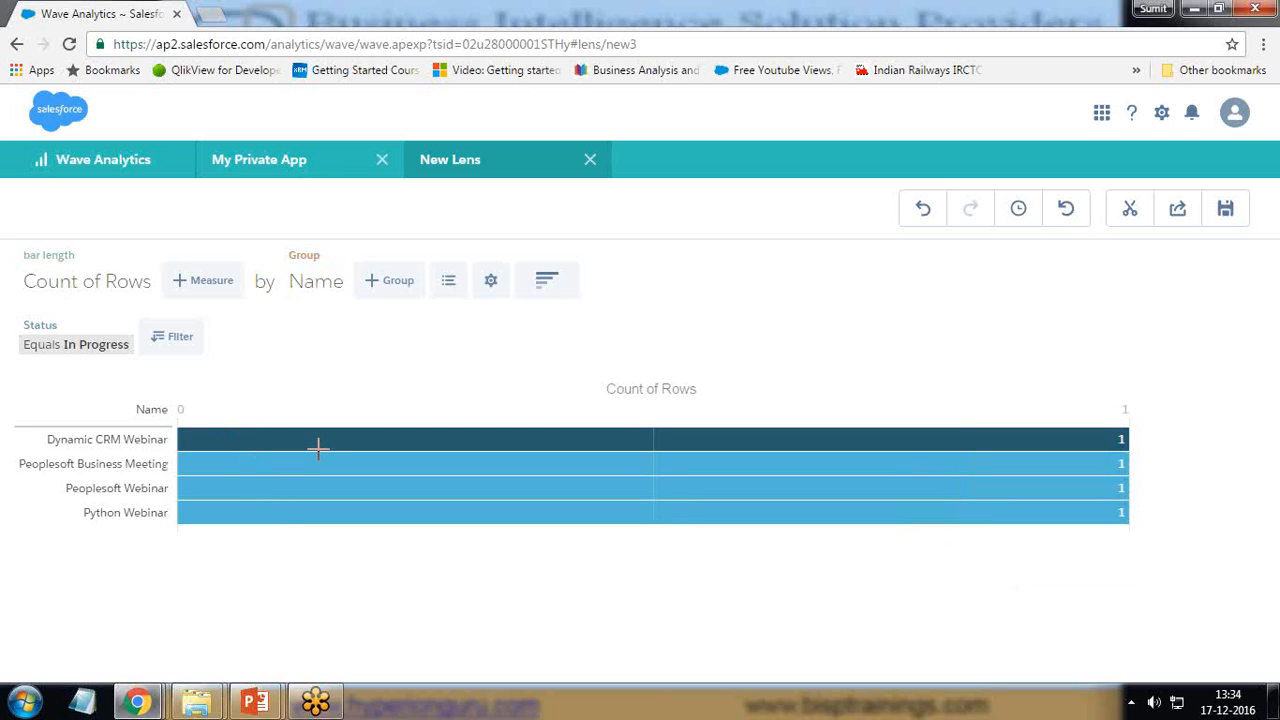
pyautogui.click(180, 338)
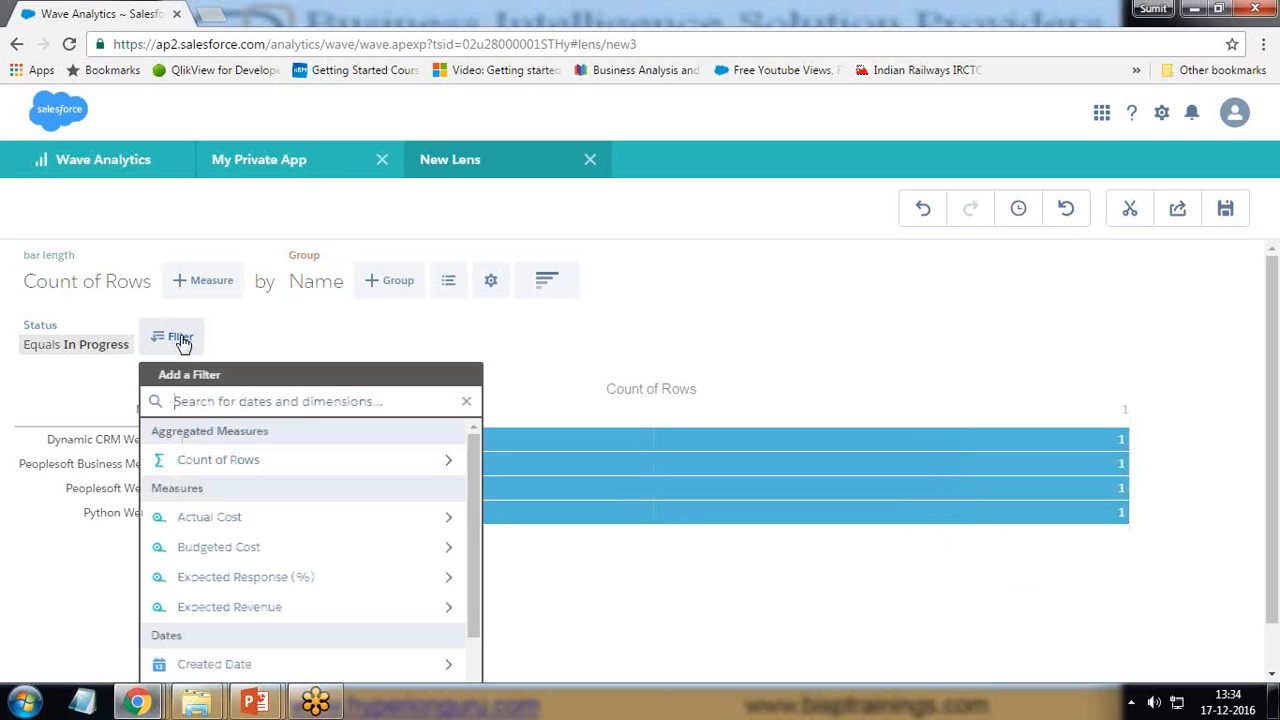
pyautogui.scroll(-3, 343, 569)
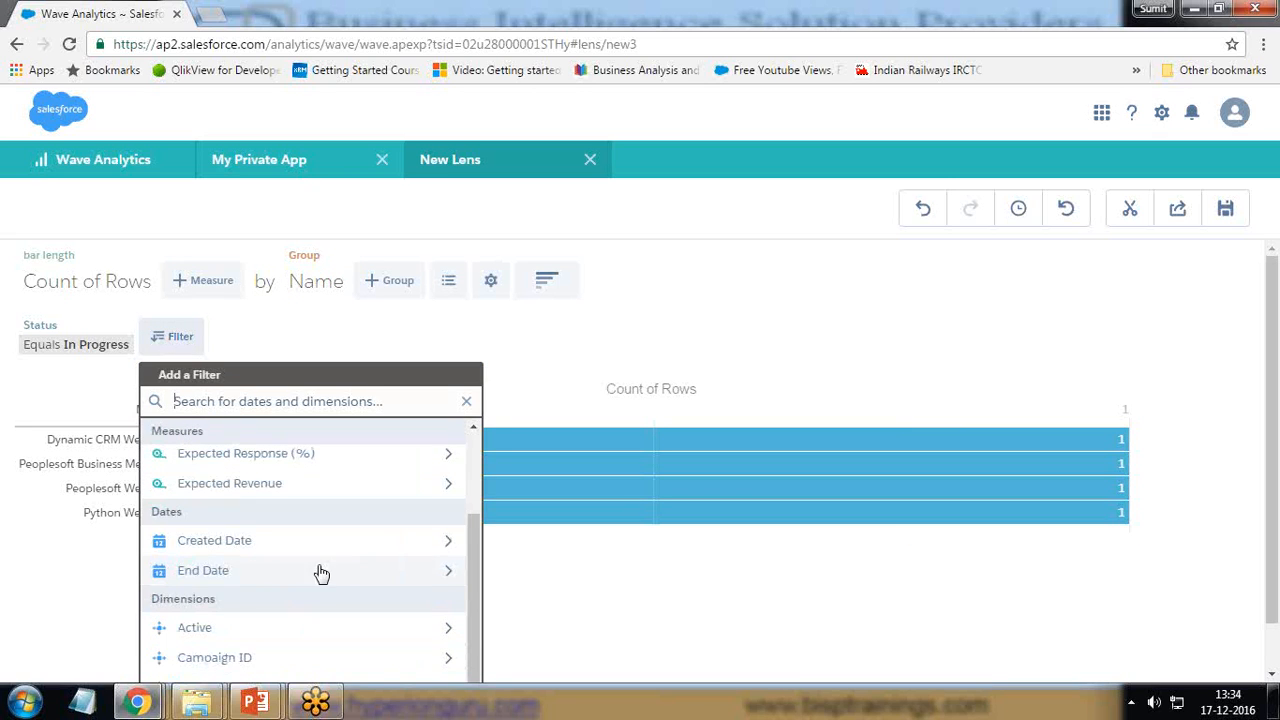
pyautogui.scroll(-1, 213, 592)
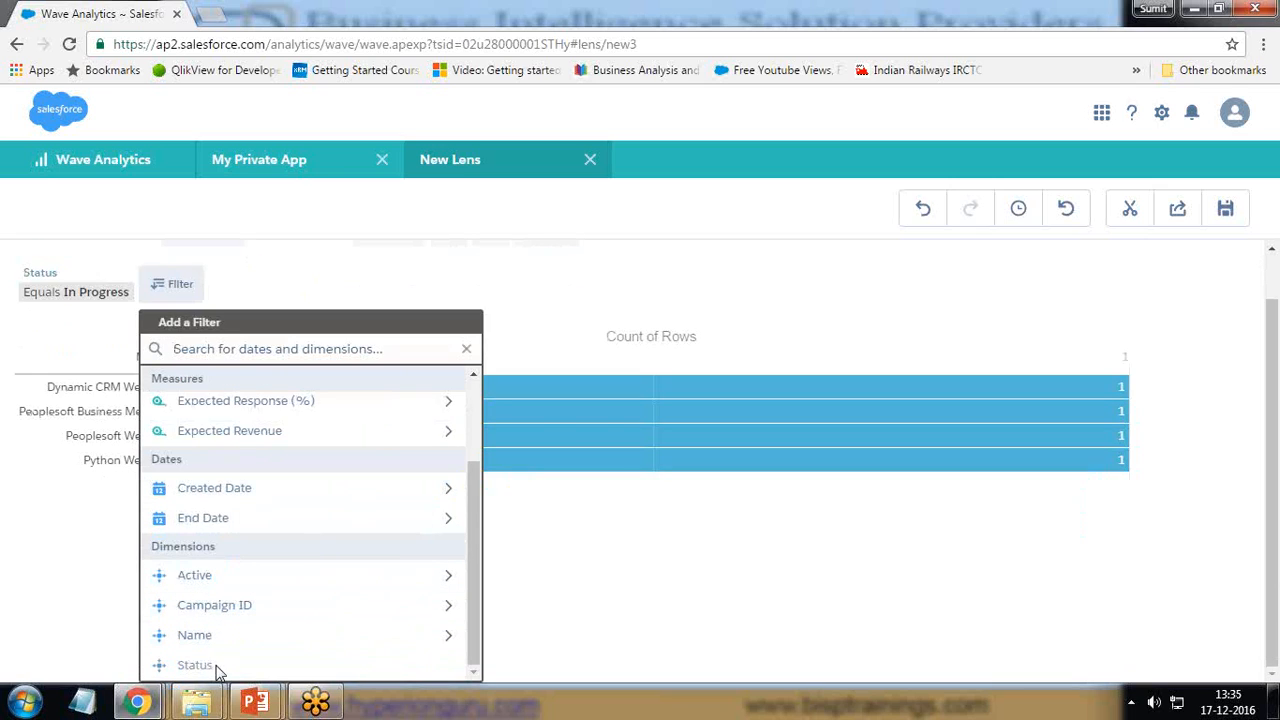
pyautogui.scroll(3, 212, 530)
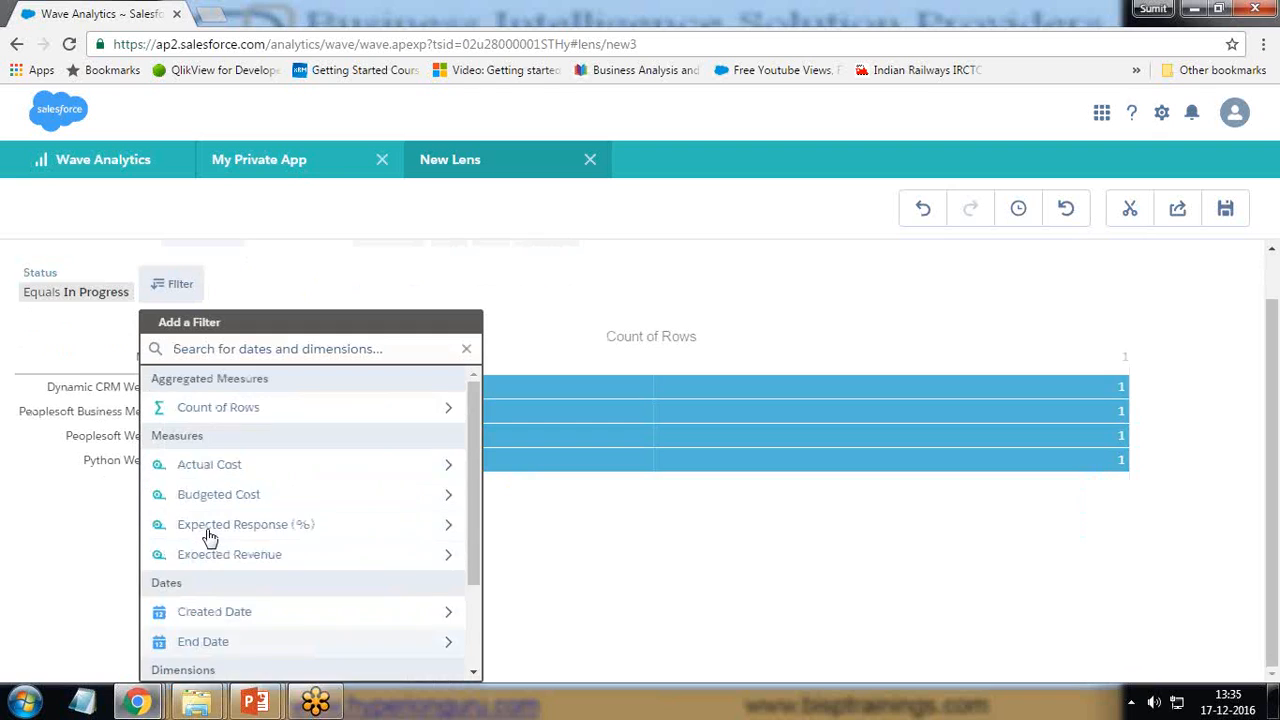
pyautogui.click(220, 463)
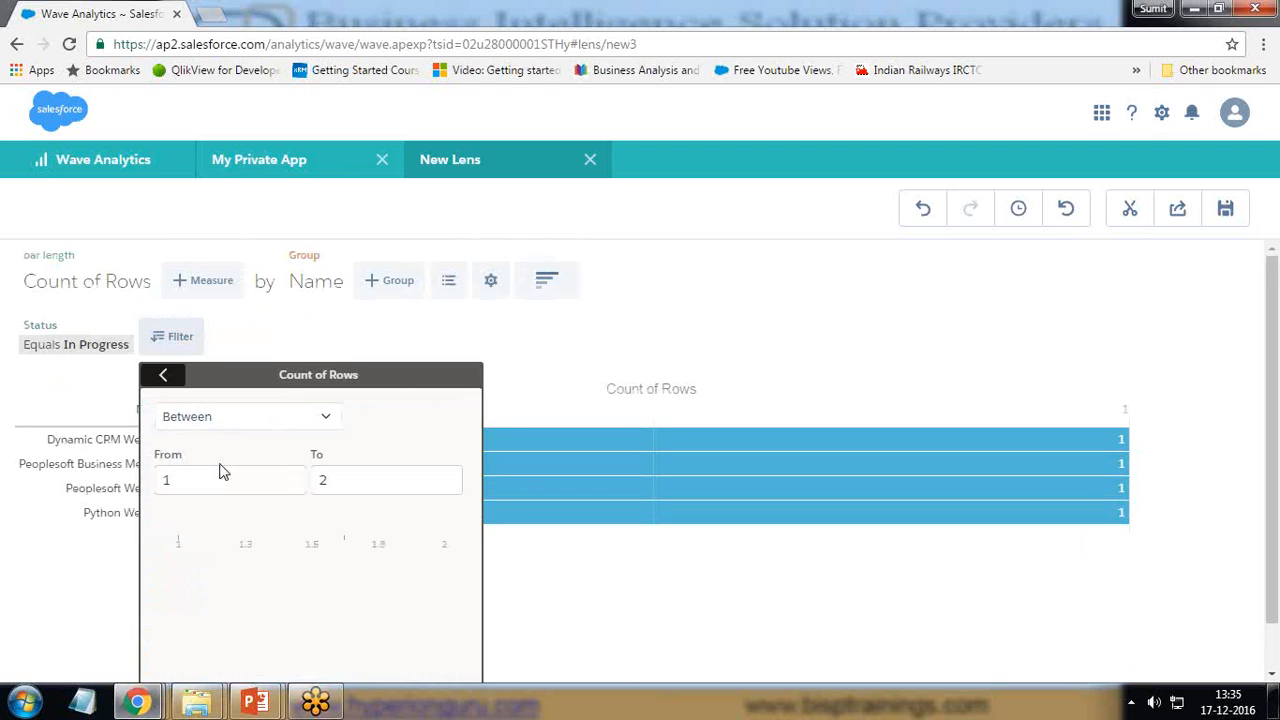
pyautogui.click(163, 374)
pyautogui.click(77, 386)
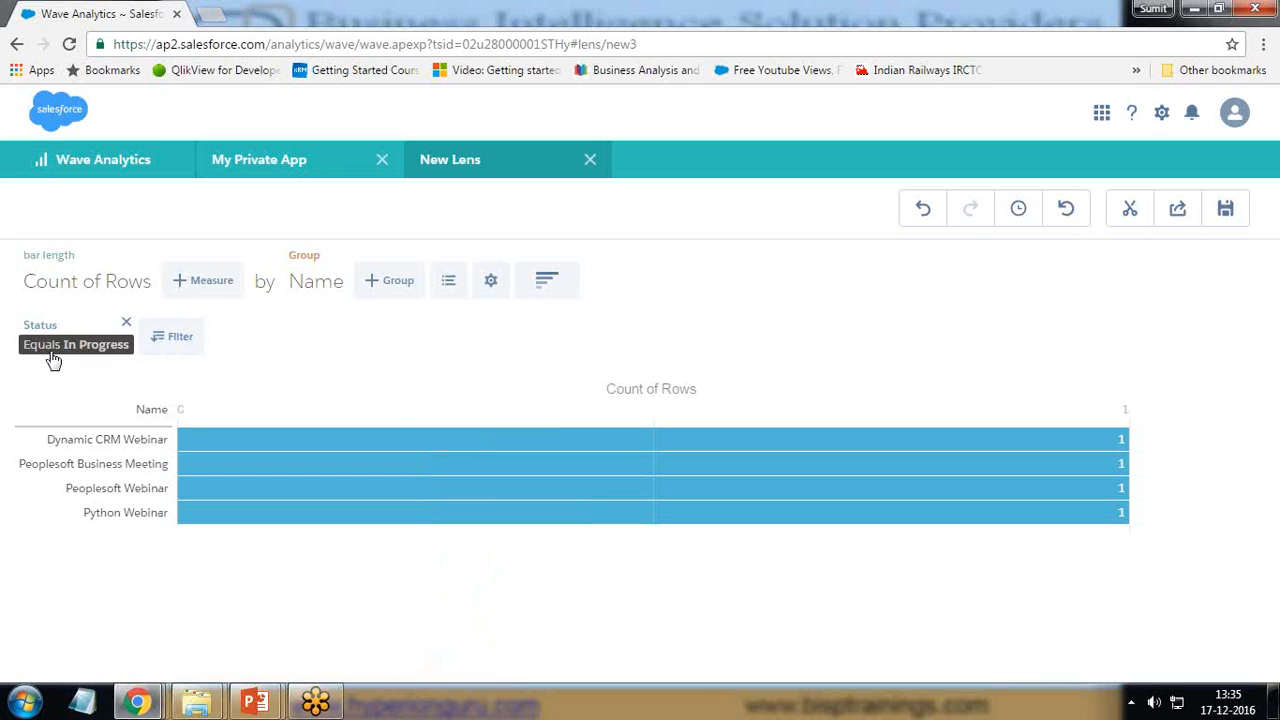
# Replace the Status filter with one that equals In Progress and Planned.
pyautogui.click(119, 324)
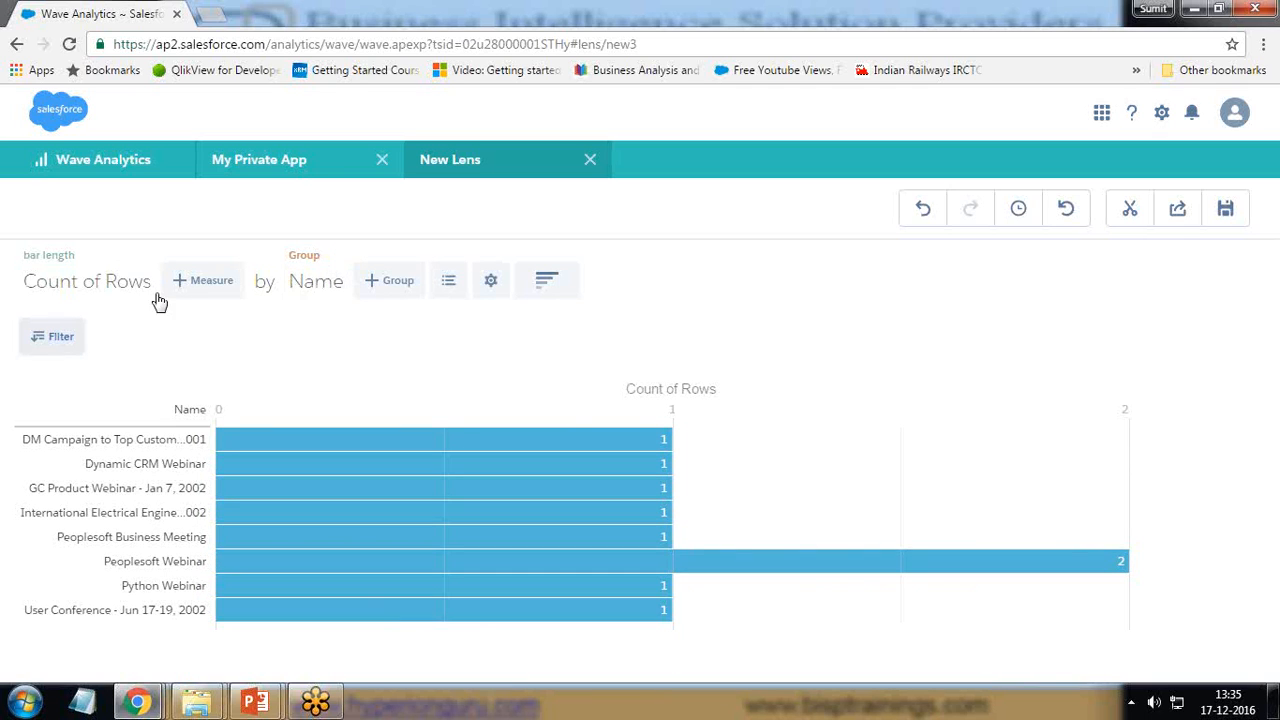
pyautogui.click(52, 338)
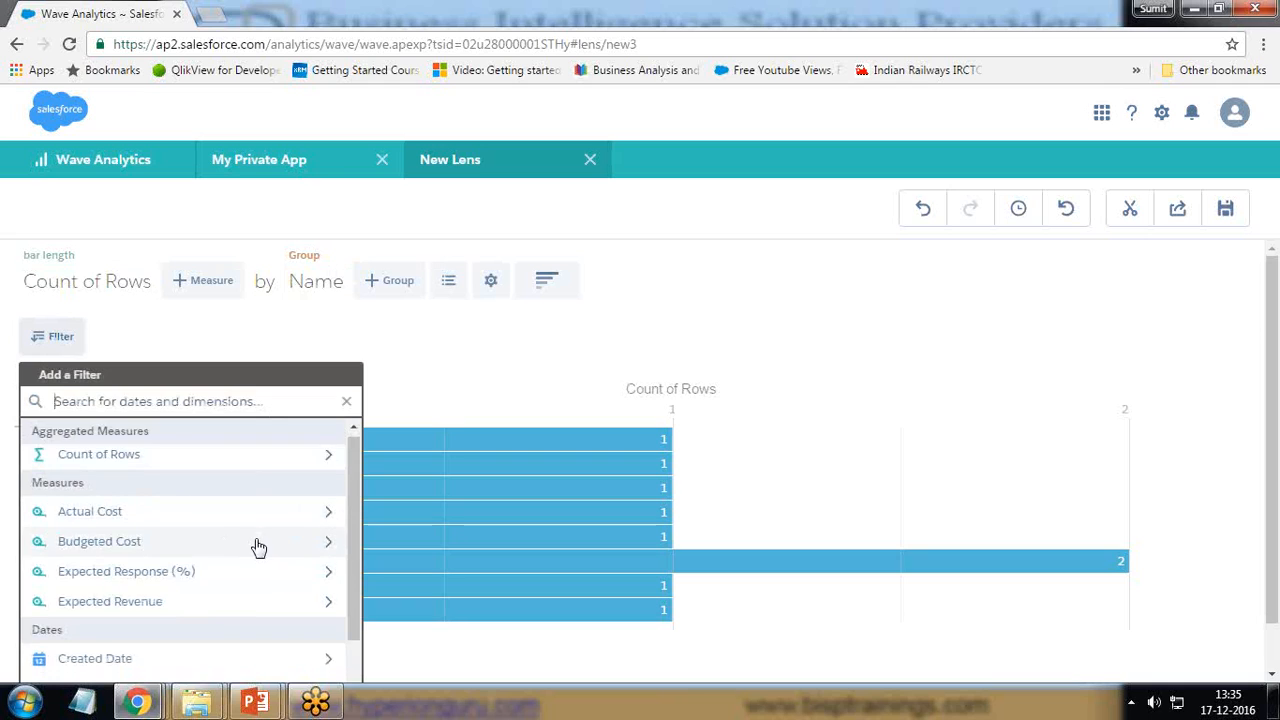
pyautogui.scroll(-4, 129, 634)
pyautogui.click(312, 668)
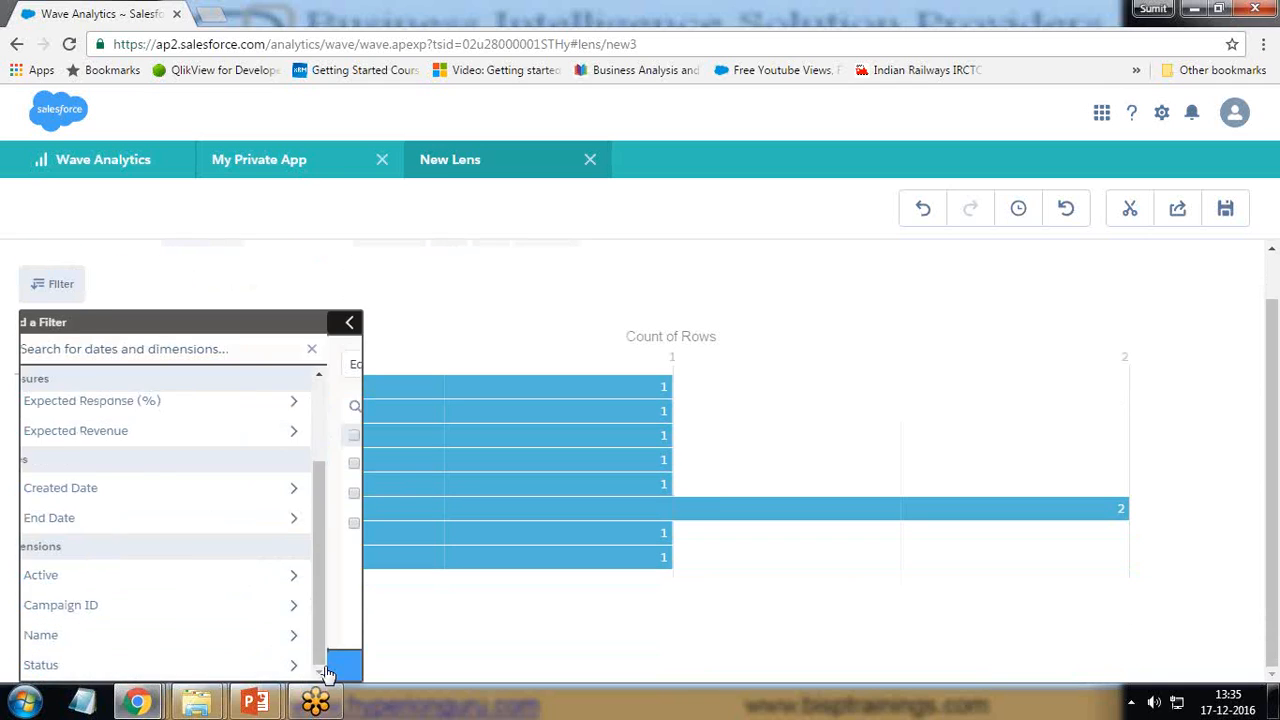
pyautogui.click(57, 494)
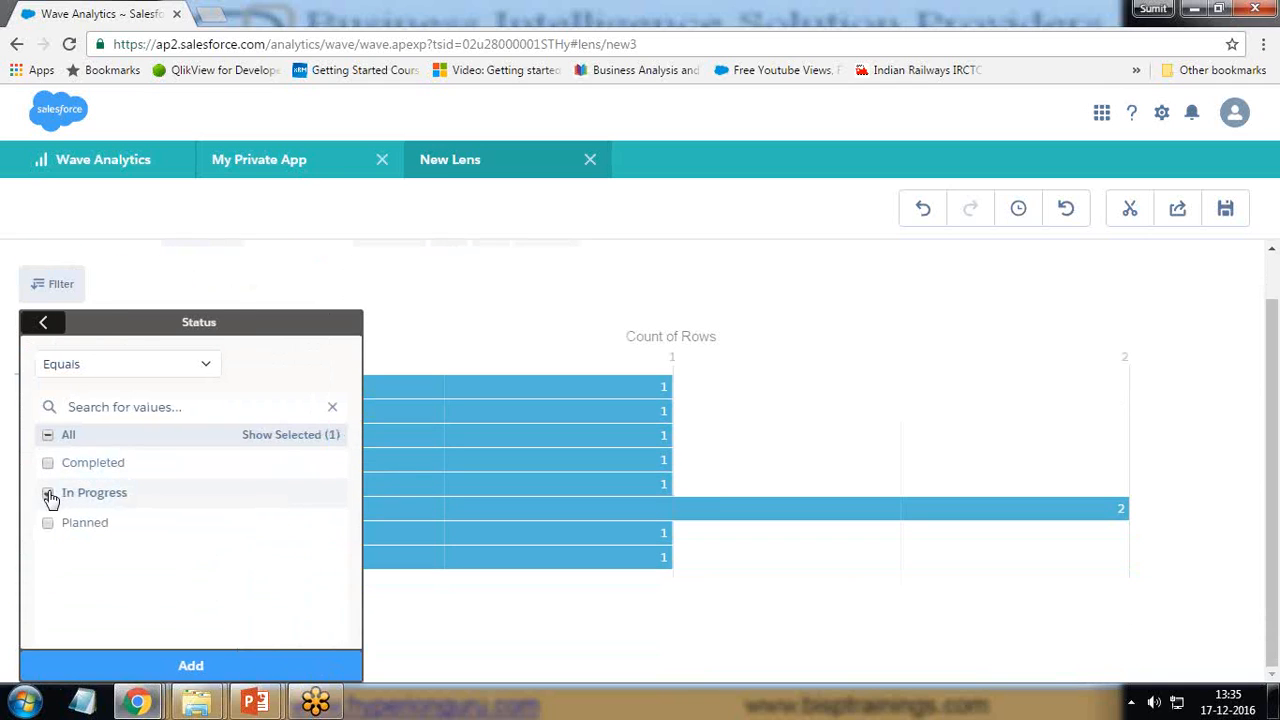
pyautogui.click(50, 526)
pyautogui.click(200, 667)
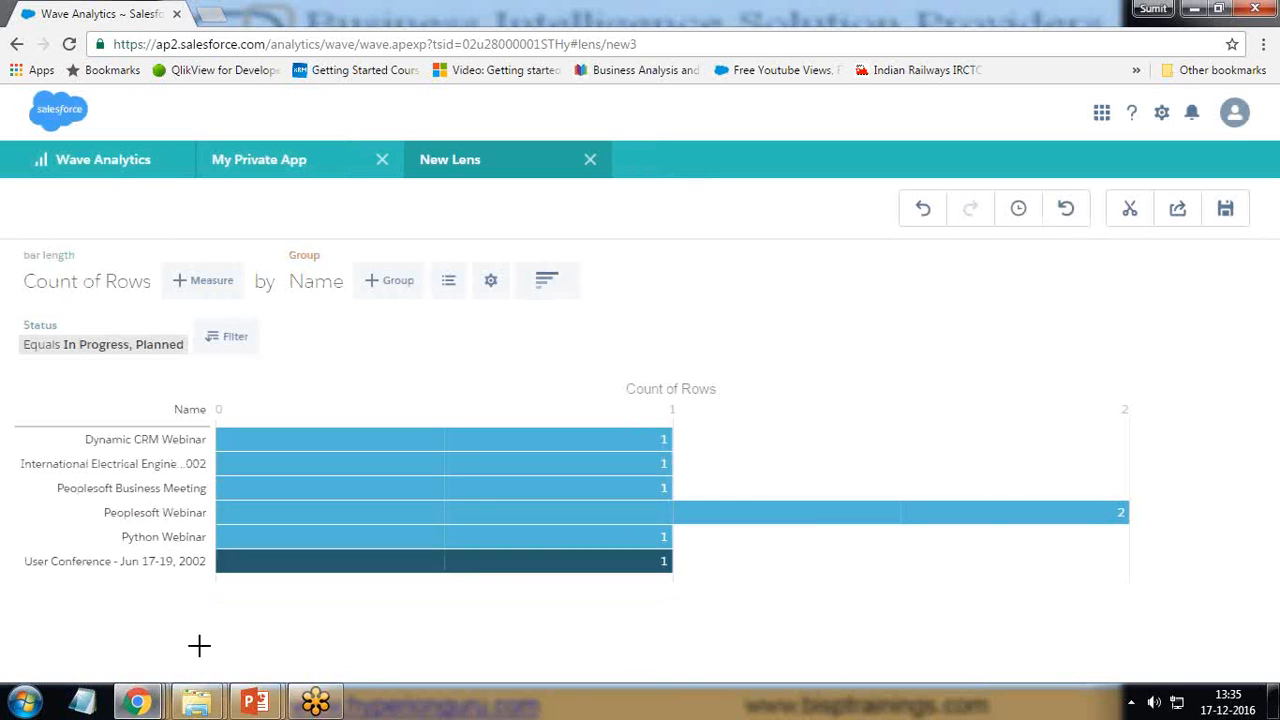
# Add Status as a second group after Name, with In Progress and Planned selected.
pyautogui.click(385, 283)
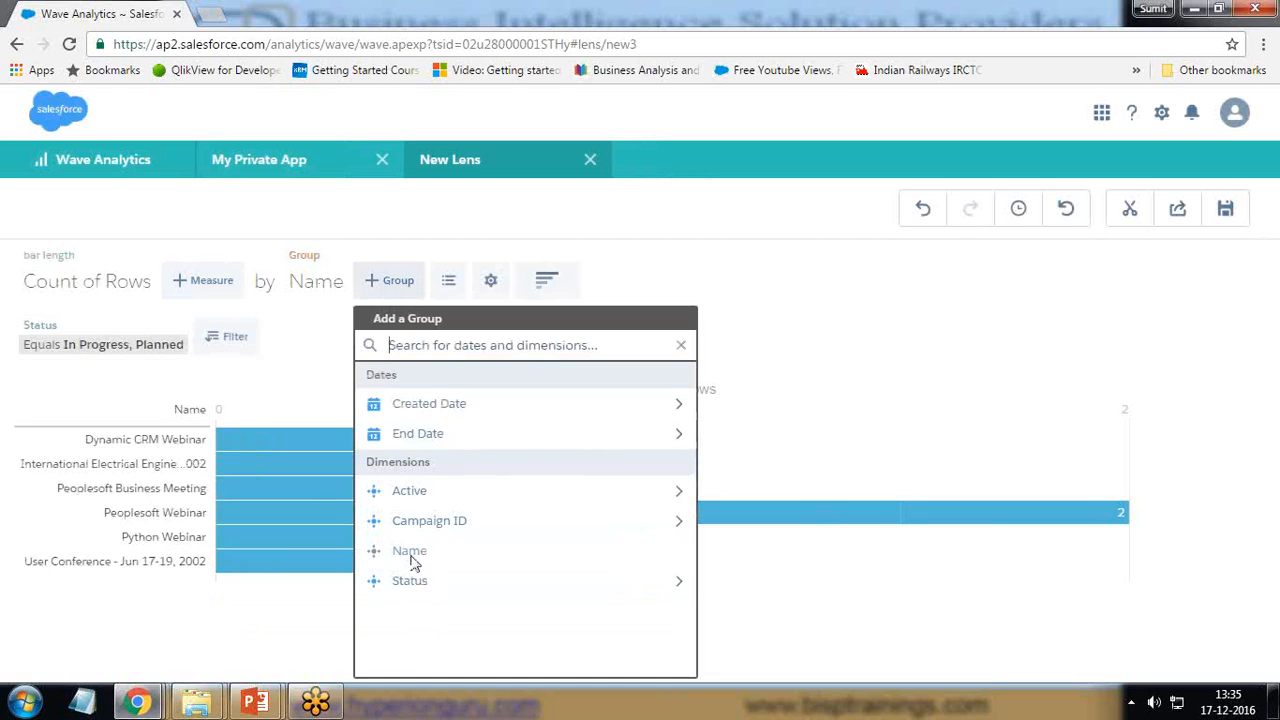
pyautogui.moveTo(410, 573)
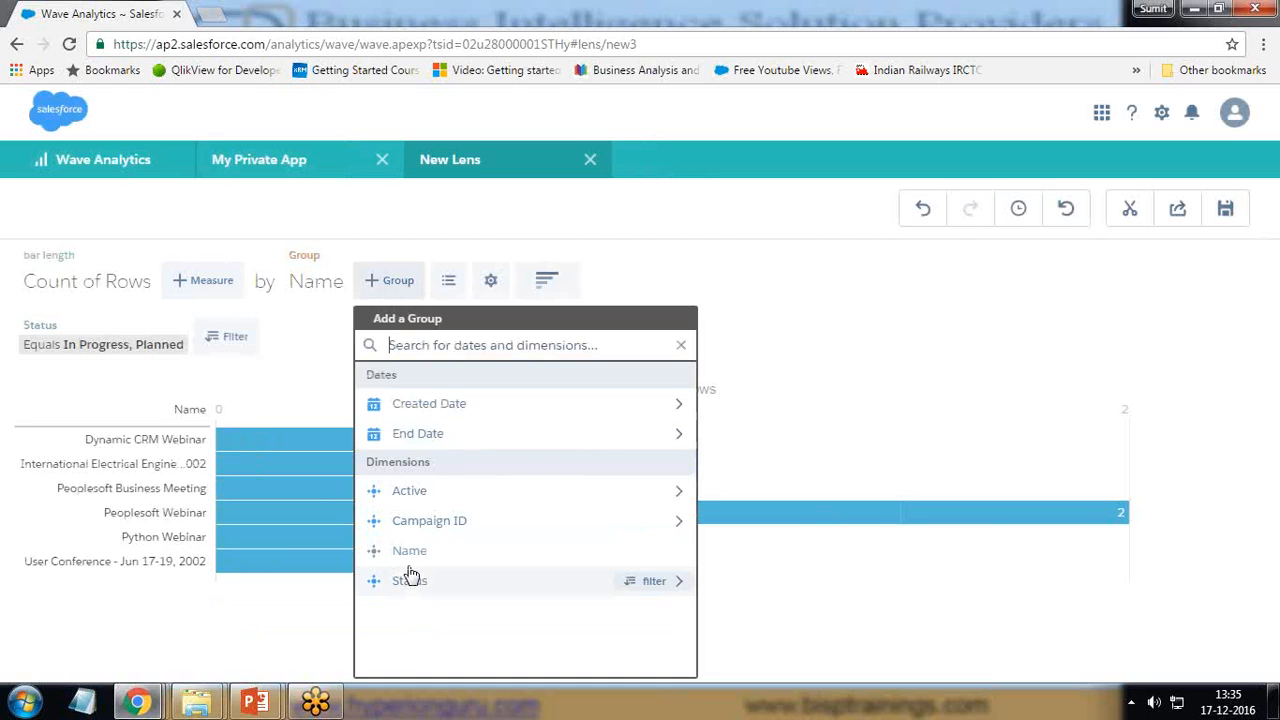
pyautogui.click(663, 586)
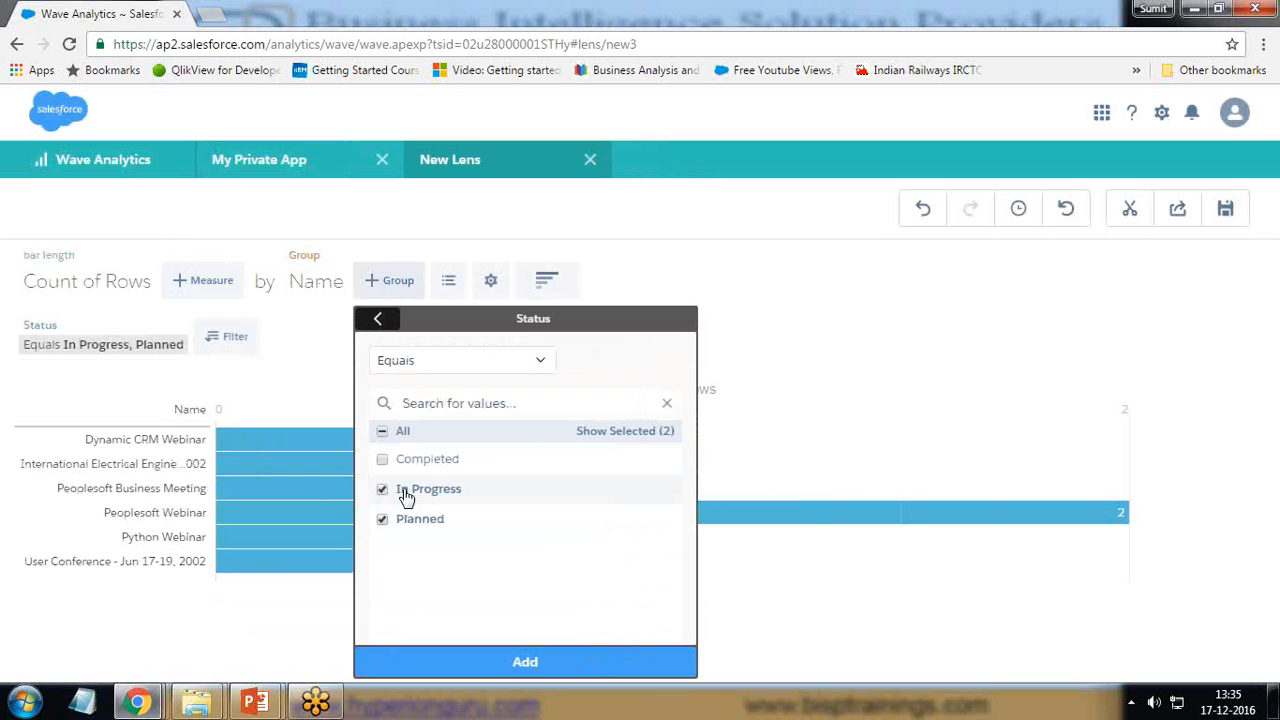
pyautogui.click(503, 659)
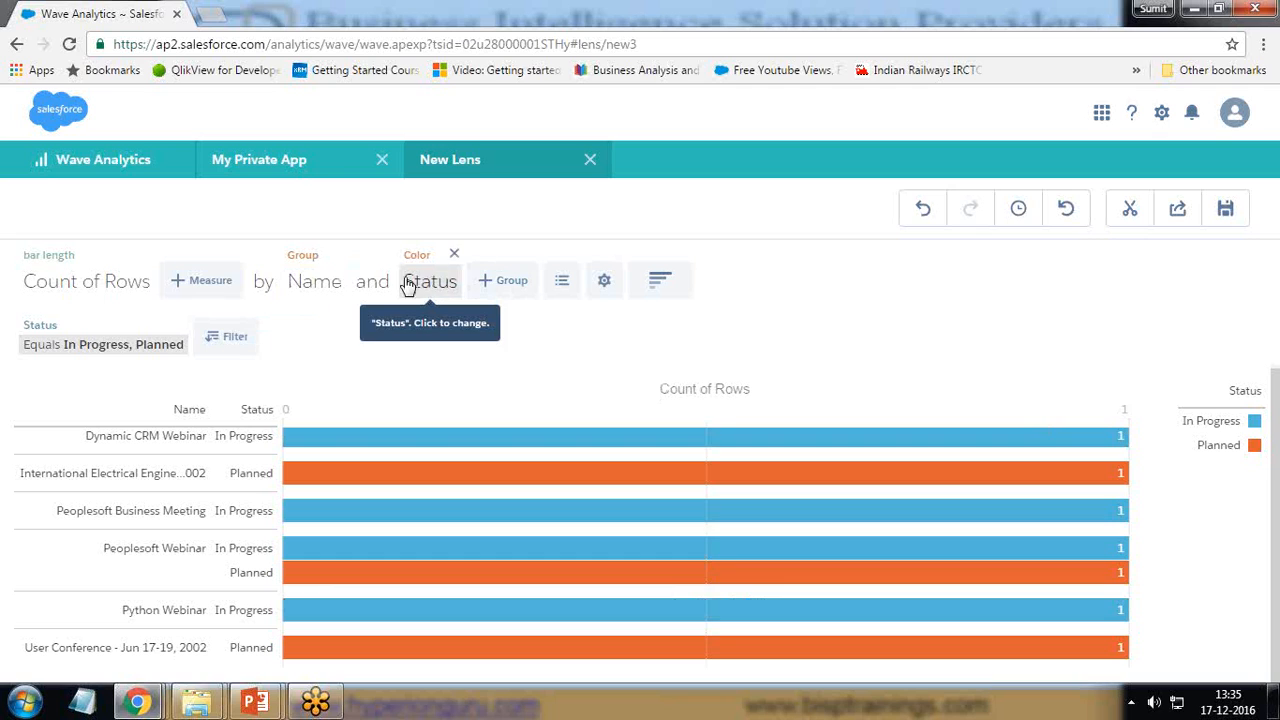
# Try to move Status ahead of Name in the grouping, and remove both groups from the lens.
pyautogui.moveTo(408, 284); pyautogui.dragTo(270, 279)
pyautogui.click(333, 370)
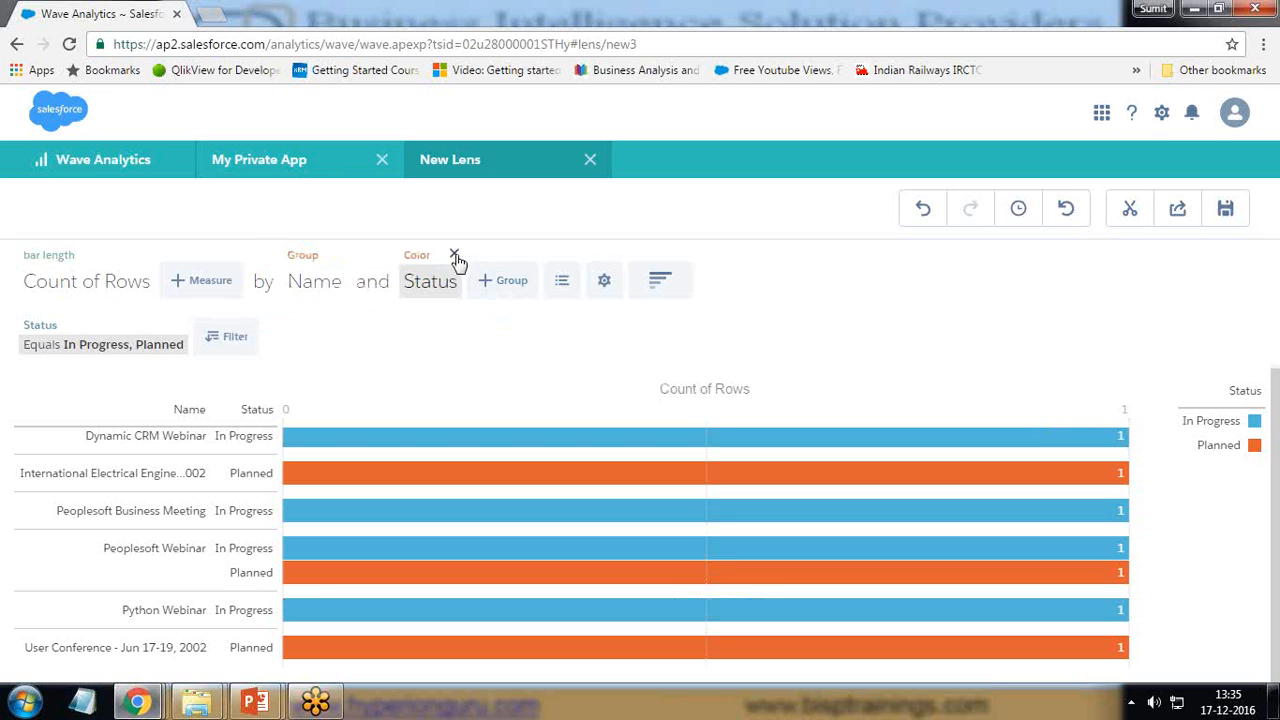
pyautogui.click(455, 256)
pyautogui.click(337, 255)
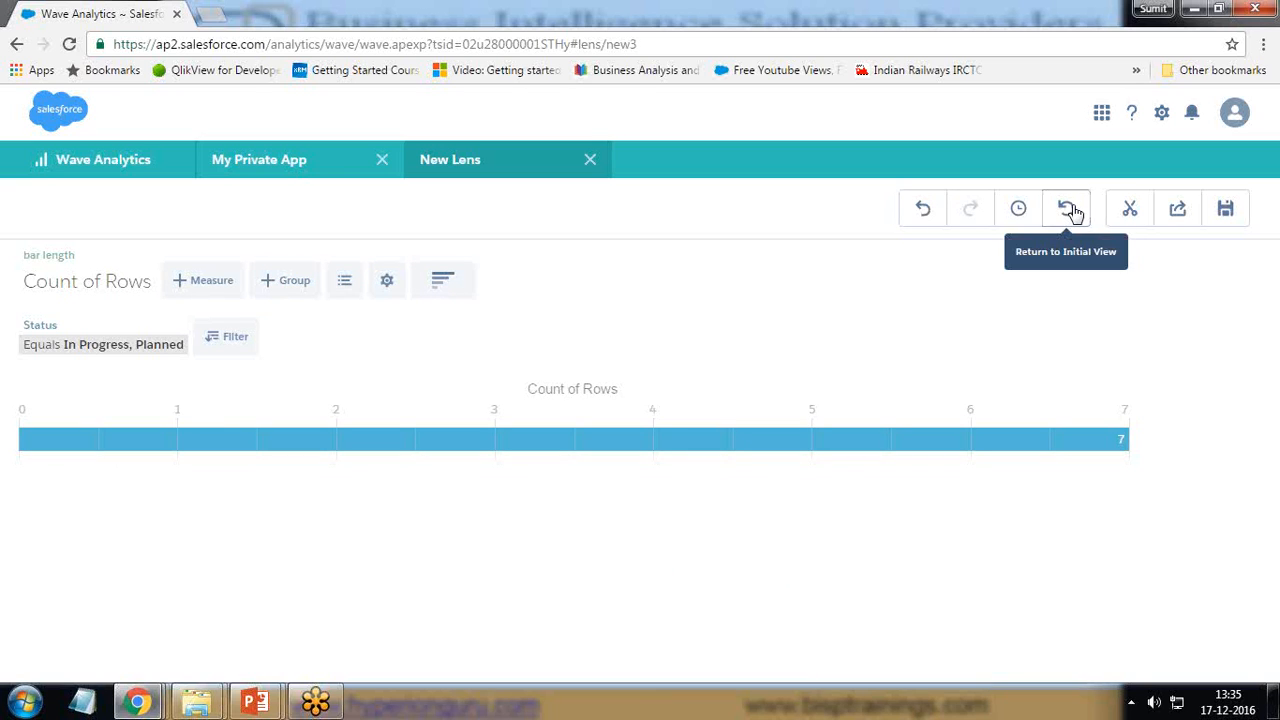
# Undo the lens changes back to the Status grouping filtered to In Progress and Planned.
pyautogui.click(927, 209)
pyautogui.click(927, 209)
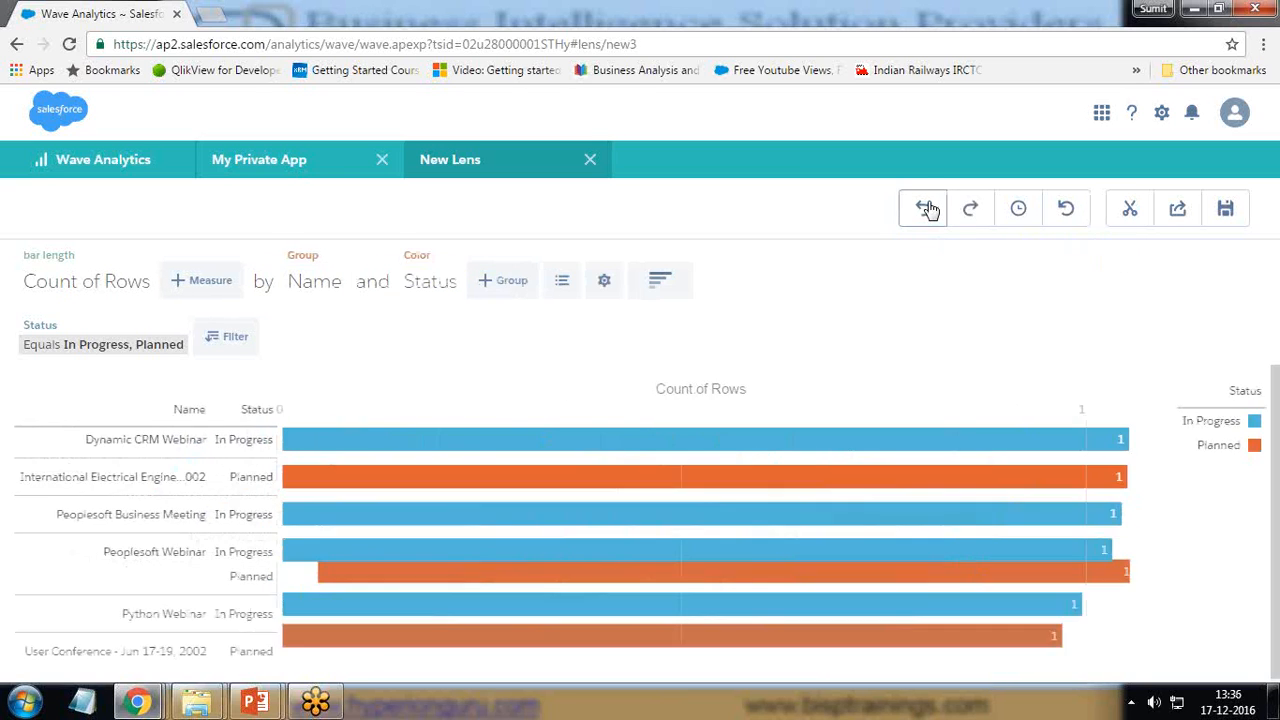
pyautogui.click(927, 209)
pyautogui.click(927, 209)
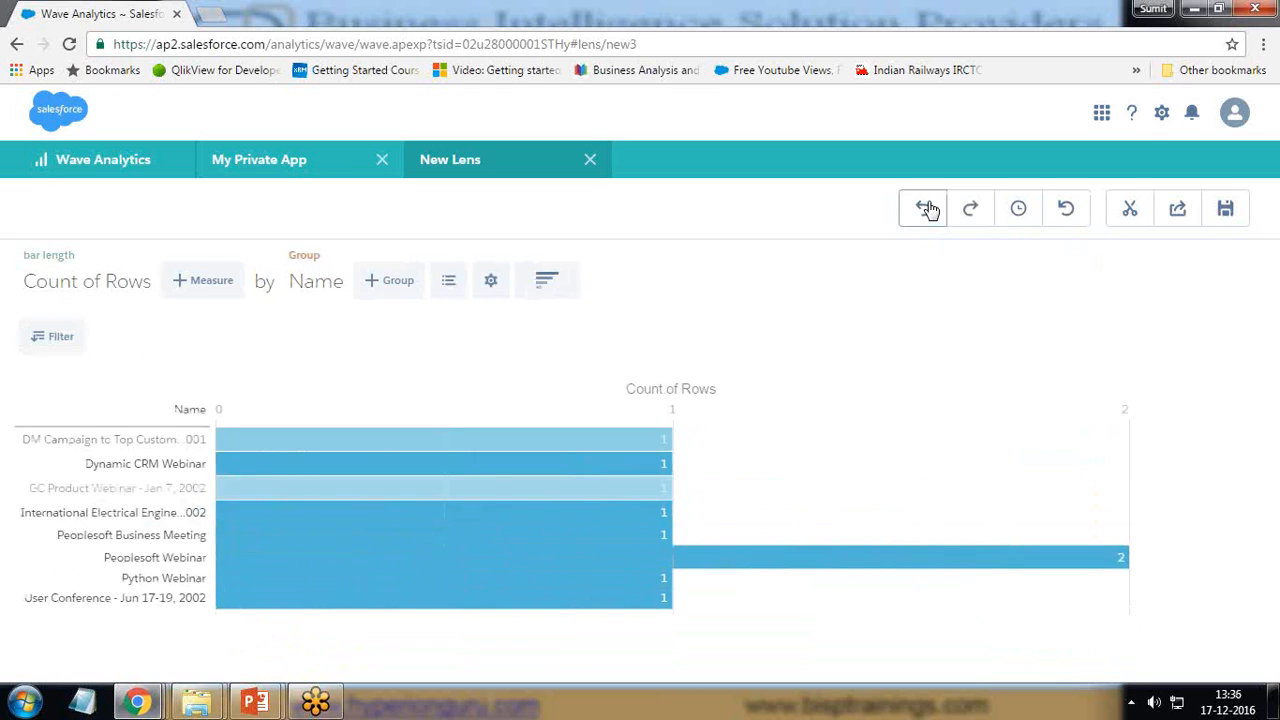
pyautogui.click(927, 209)
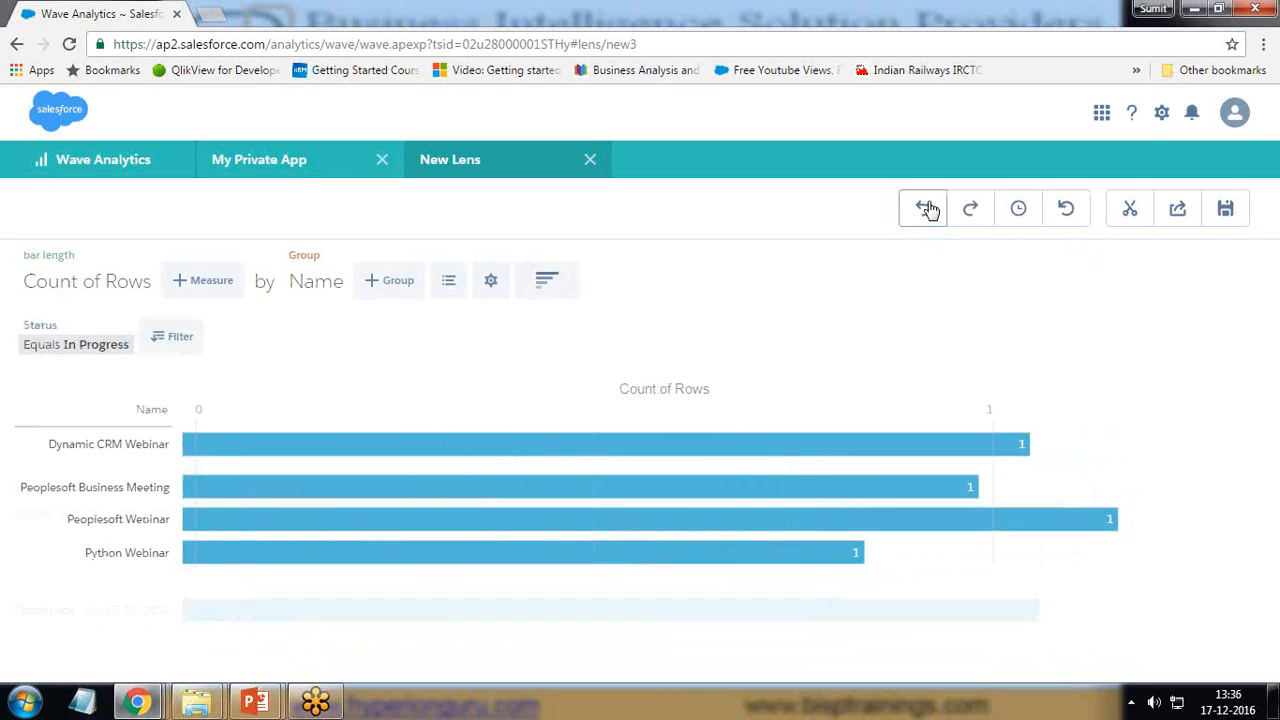
pyautogui.click(927, 209)
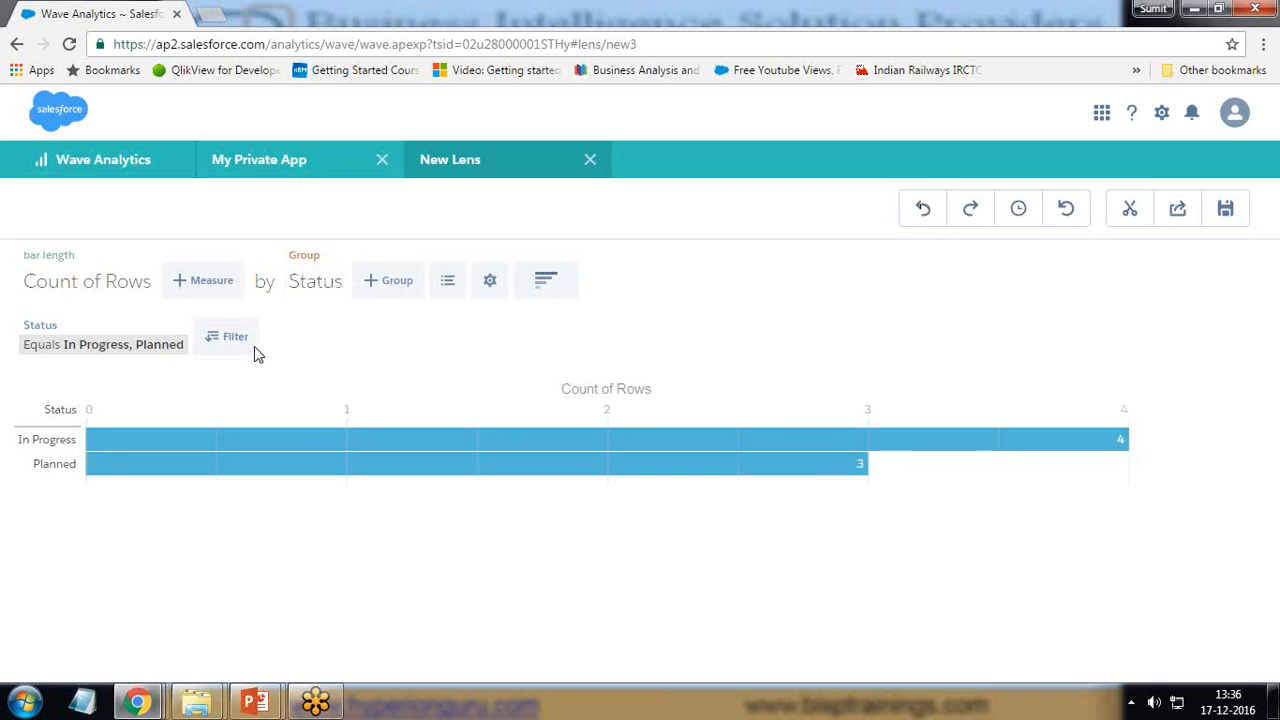
# Add Name as a second group after Status in the lens.
pyautogui.click(397, 284)
pyautogui.click(419, 557)
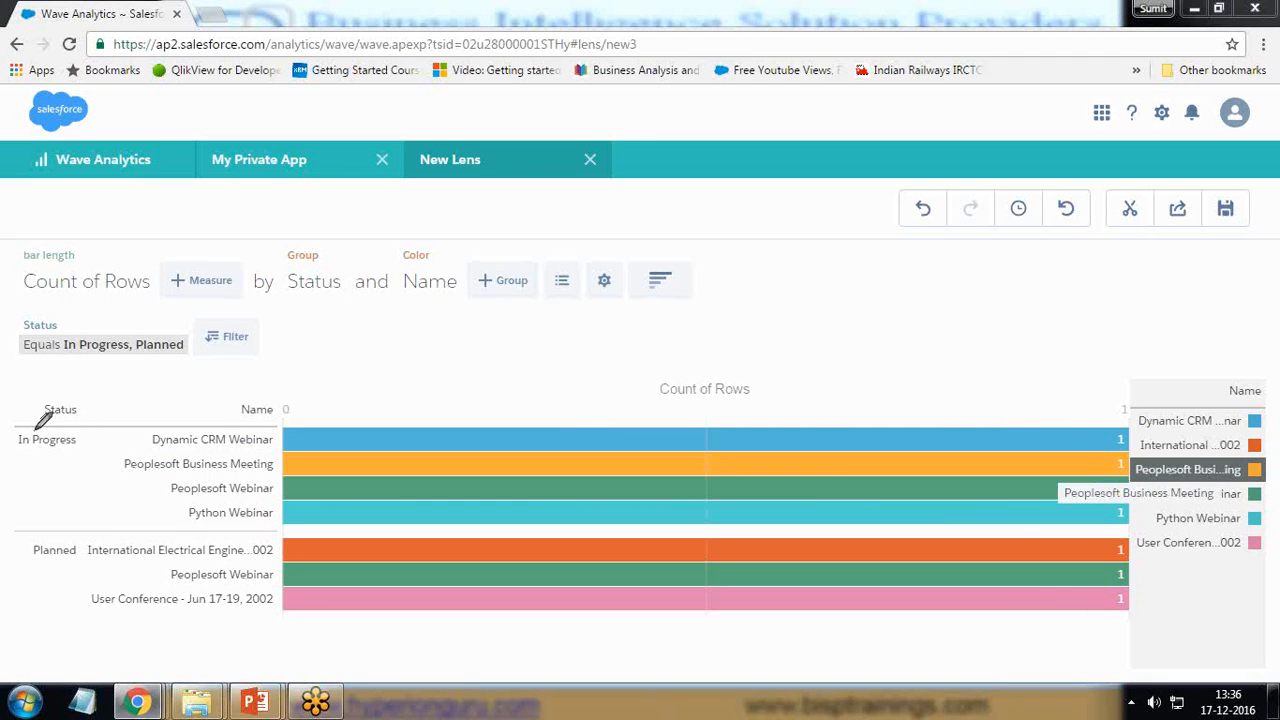
pyautogui.moveTo(108, 437); pyautogui.dragTo(131, 521)
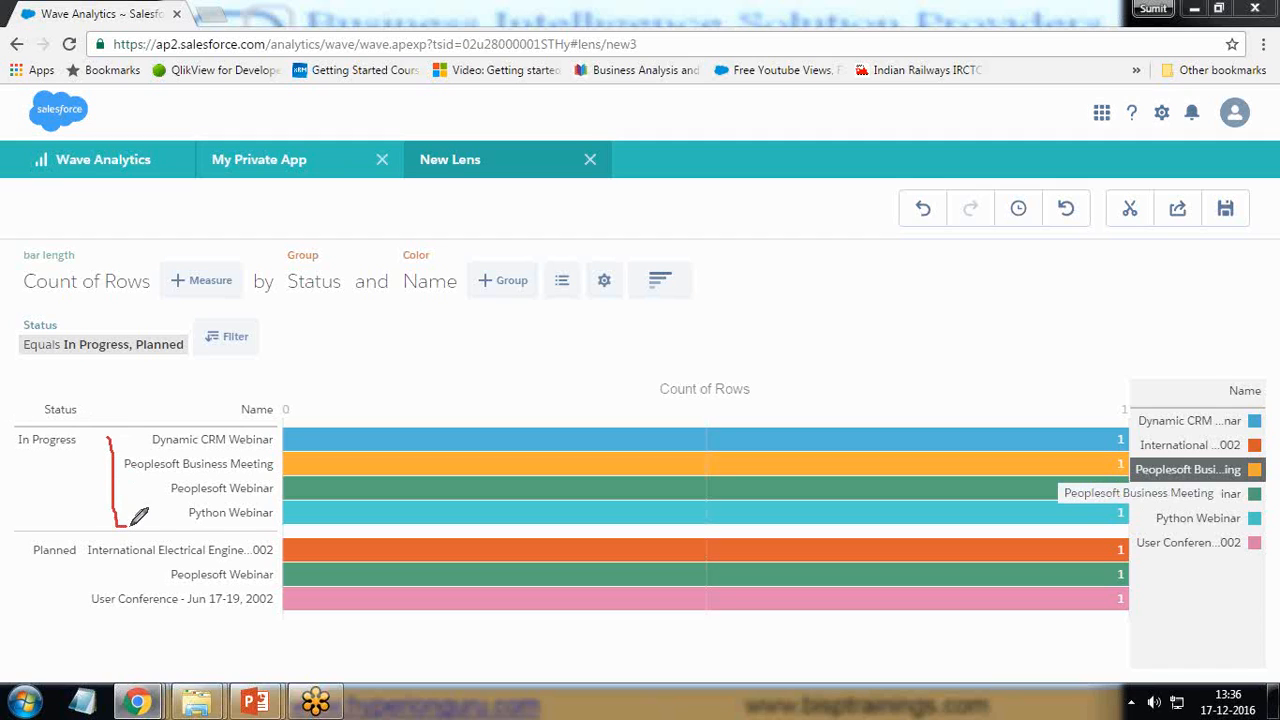
pyautogui.moveTo(106, 440); pyautogui.dragTo(138, 435)
pyautogui.moveTo(47, 476)
pyautogui.mouseDown()
pyautogui.moveTo(74, 518)
pyautogui.moveTo(10, 610)
pyautogui.moveTo(78, 619)
pyautogui.moveTo(139, 654)
pyautogui.mouseUp()
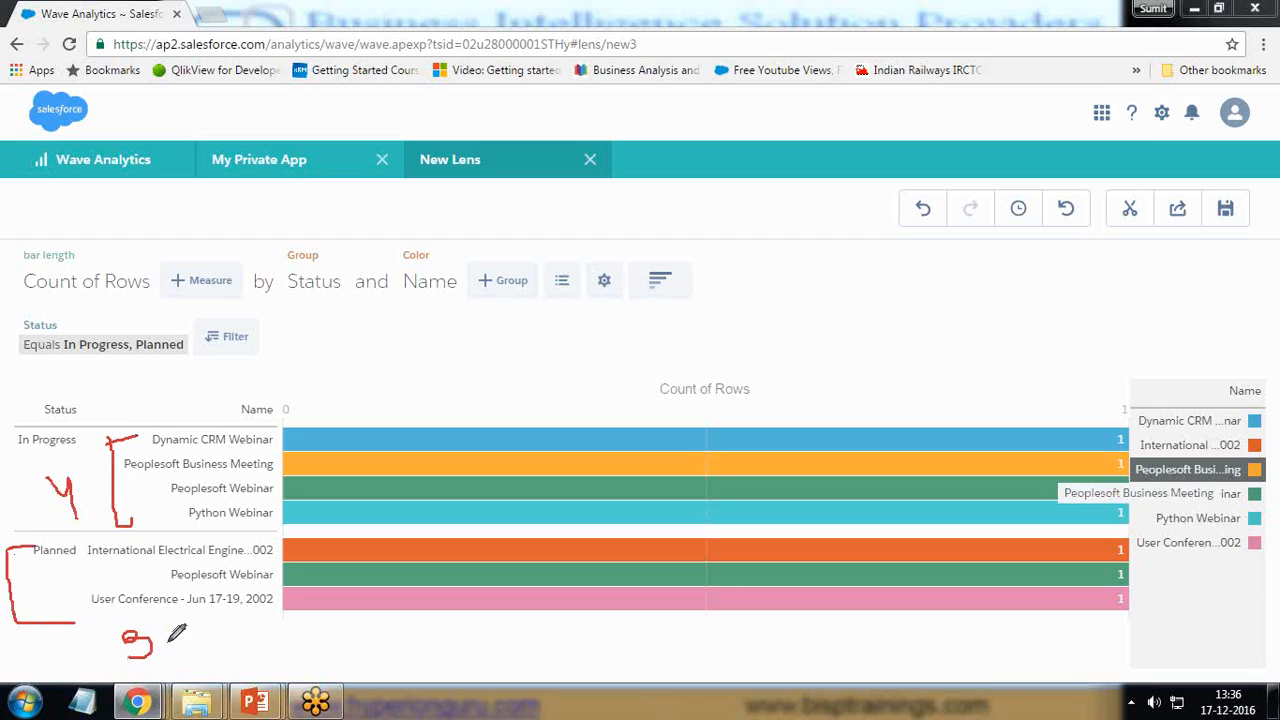
pyautogui.moveTo(100, 545)
pyautogui.mouseDown()
pyautogui.moveTo(90, 605)
pyautogui.moveTo(155, 640)
pyautogui.moveTo(137, 652)
pyautogui.mouseUp()
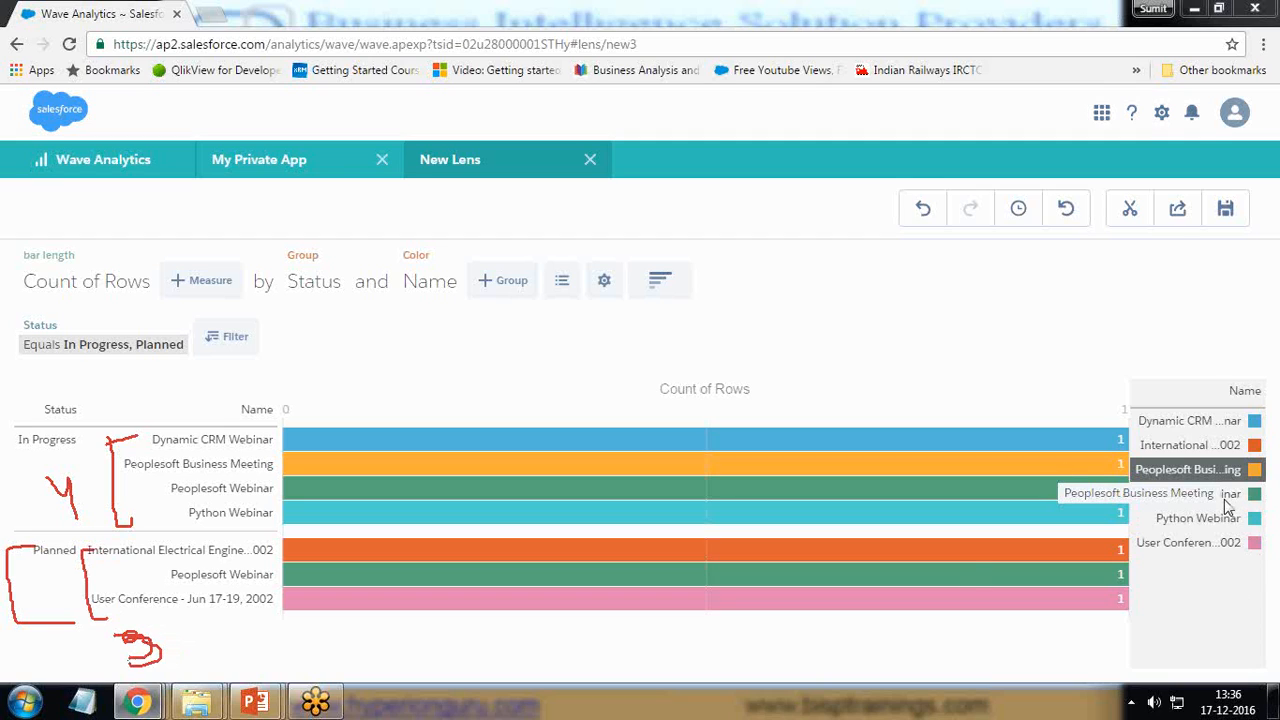
pyautogui.click(1222, 621)
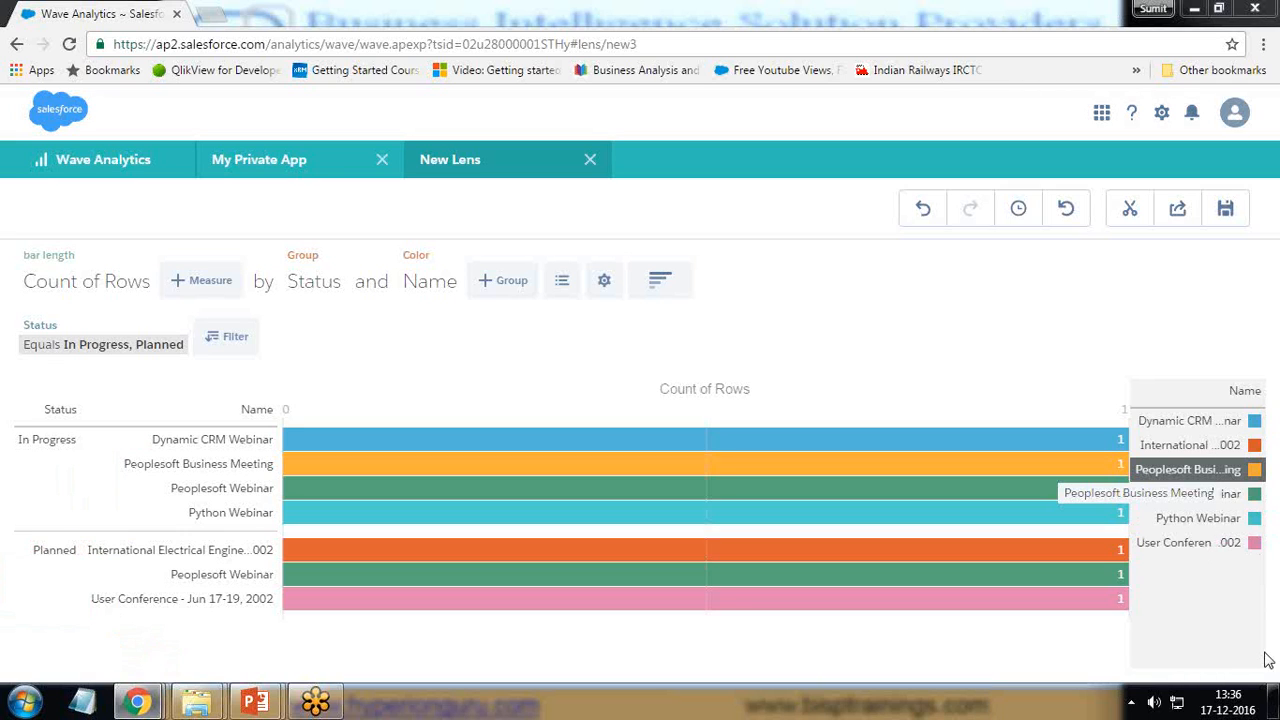
# Clip the lens to a new dashboard and place its chart at the canvas's upper-left corner, about five columns wide and six rows tall.
pyautogui.click(1130, 210)
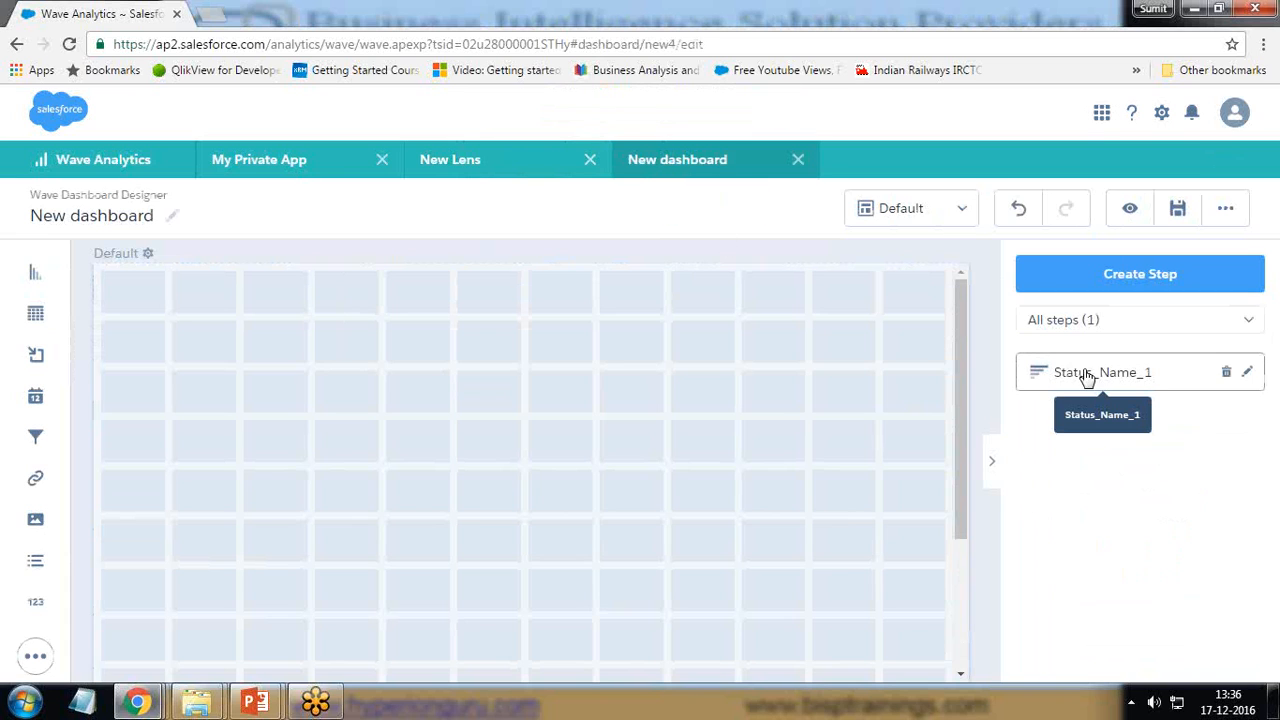
pyautogui.moveTo(1100, 374); pyautogui.dragTo(268, 330)
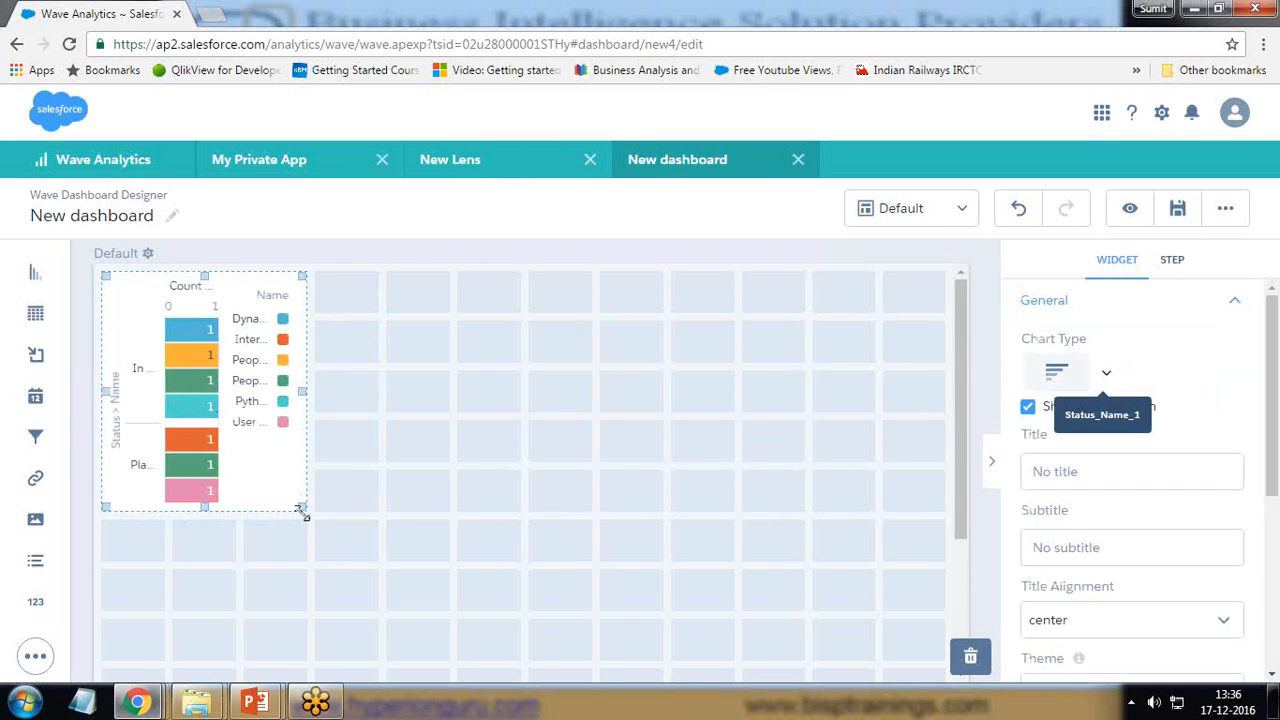
pyautogui.moveTo(303, 512); pyautogui.dragTo(420, 520)
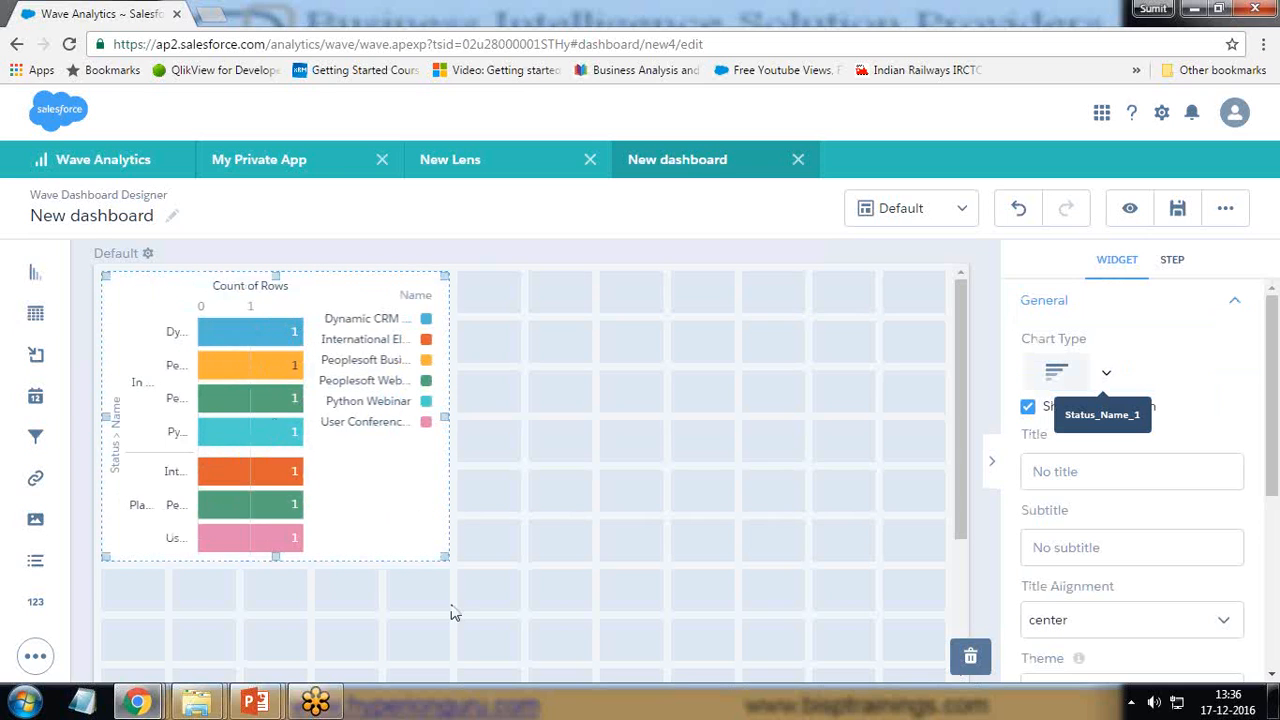
# Enlarge the chart to about seven columns wide and seven rows tall, and delete it from the dashboard canvas.
pyautogui.moveTo(449, 557); pyautogui.dragTo(540, 569)
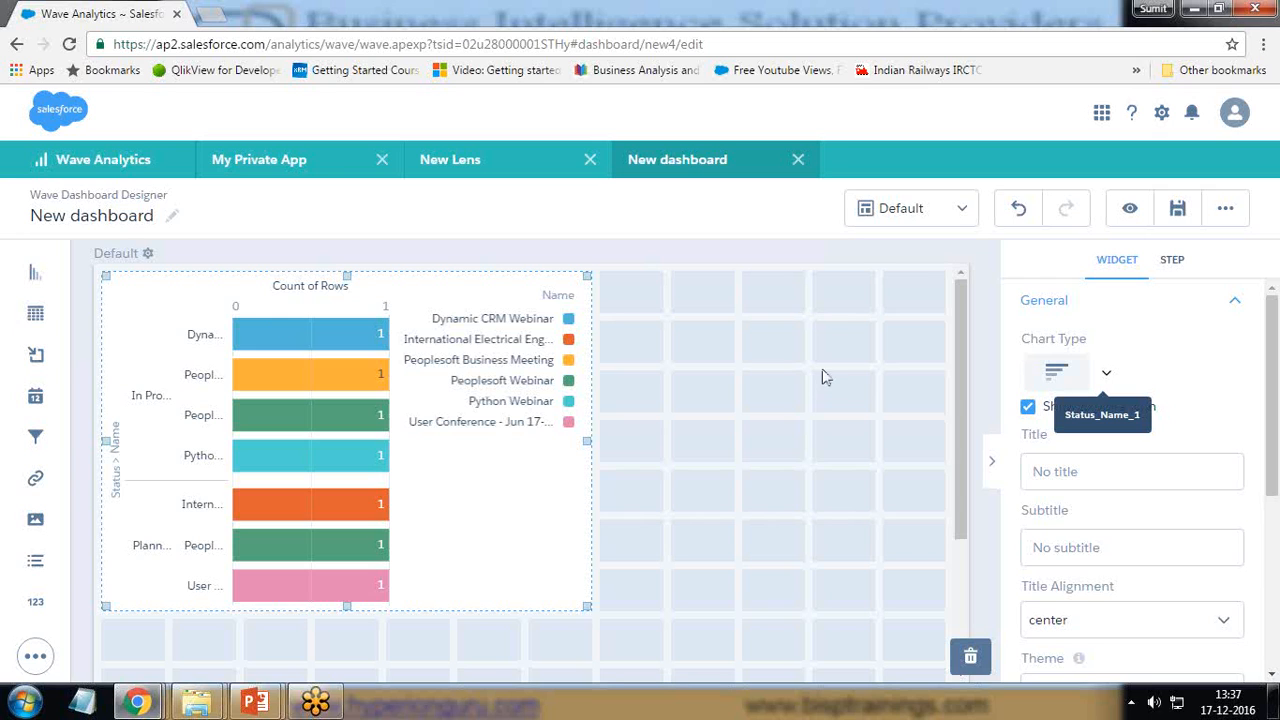
pyautogui.rightClick(255, 305)
pyautogui.click(757, 470)
pyautogui.rightClick(329, 311)
pyautogui.click(292, 305)
pyautogui.press('Delete')
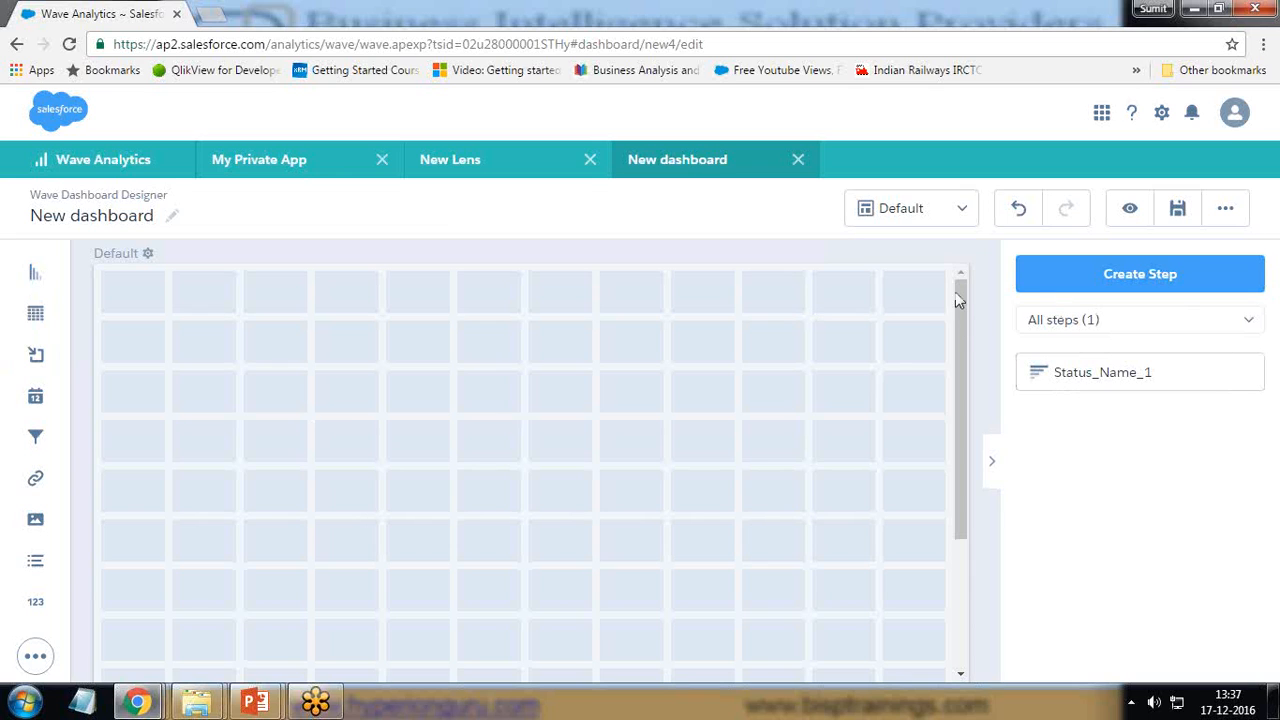
# Save the lens under the title Running Campaign in the Shared App.
pyautogui.click(472, 161)
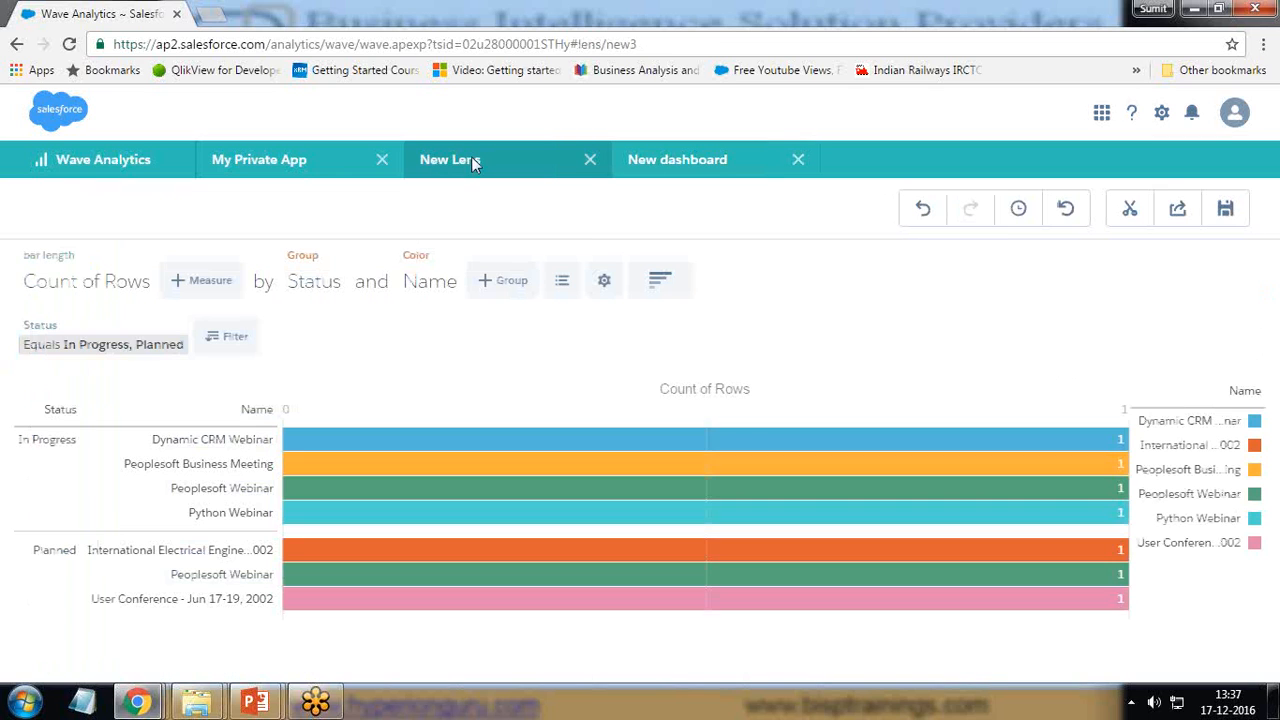
pyautogui.click(1227, 212)
pyautogui.moveTo(555, 290); pyautogui.dragTo(270, 285)
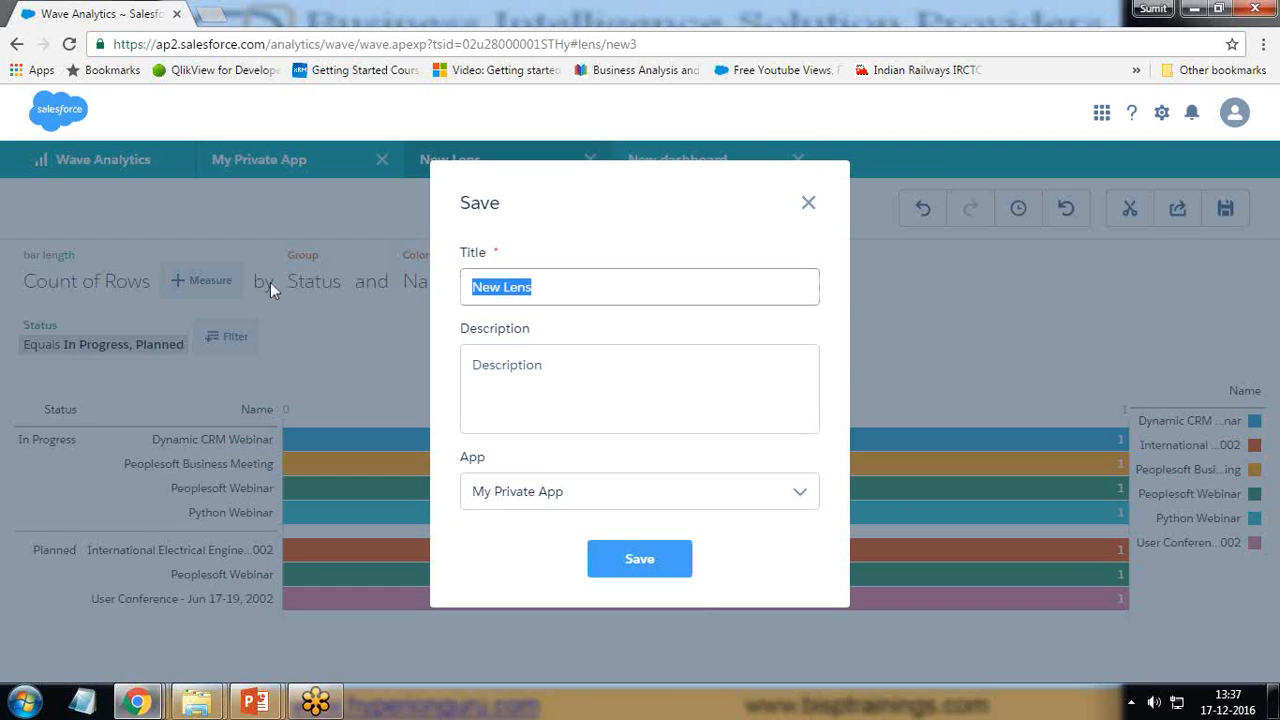
pyautogui.write('Running Campaign')
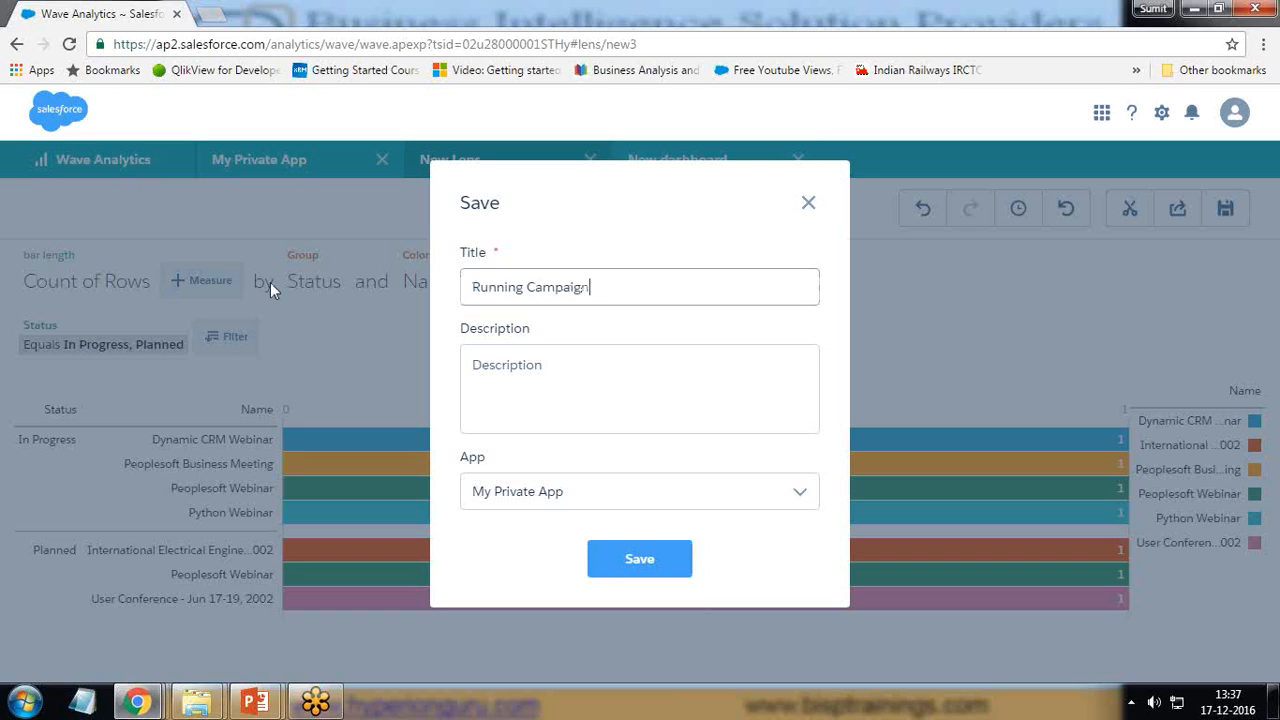
pyautogui.click(573, 498)
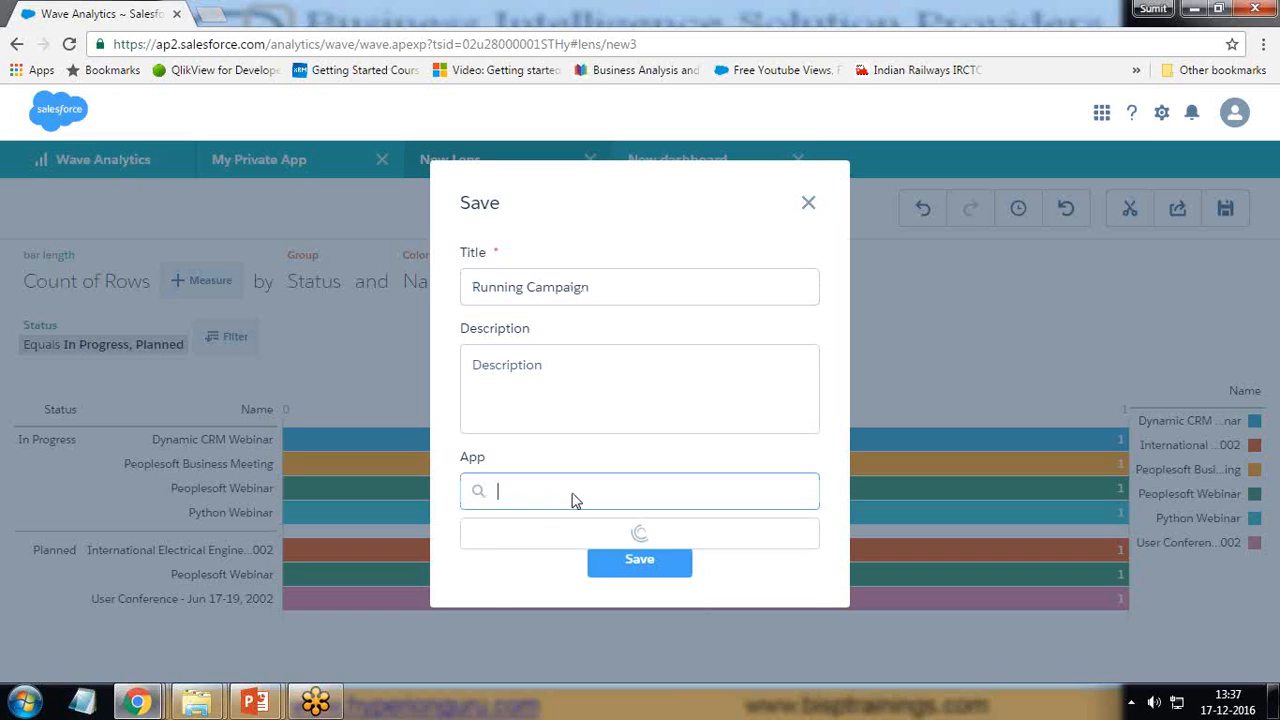
pyautogui.click(543, 590)
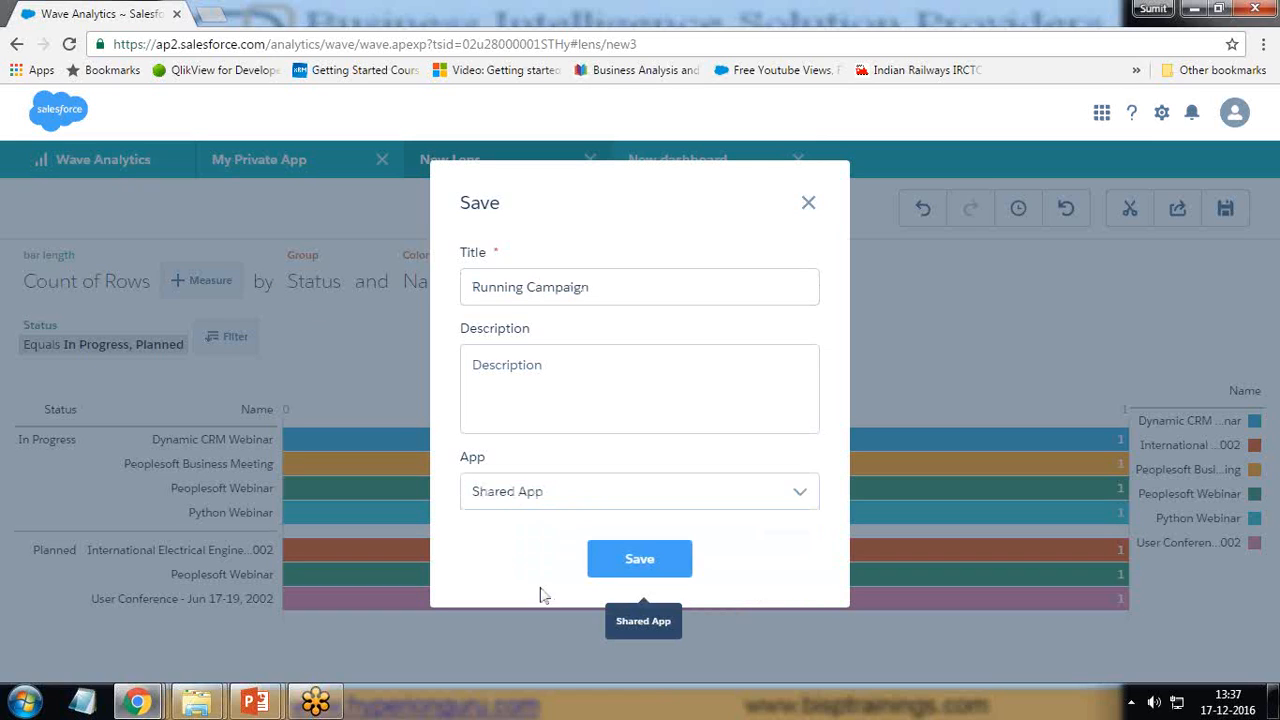
pyautogui.click(640, 560)
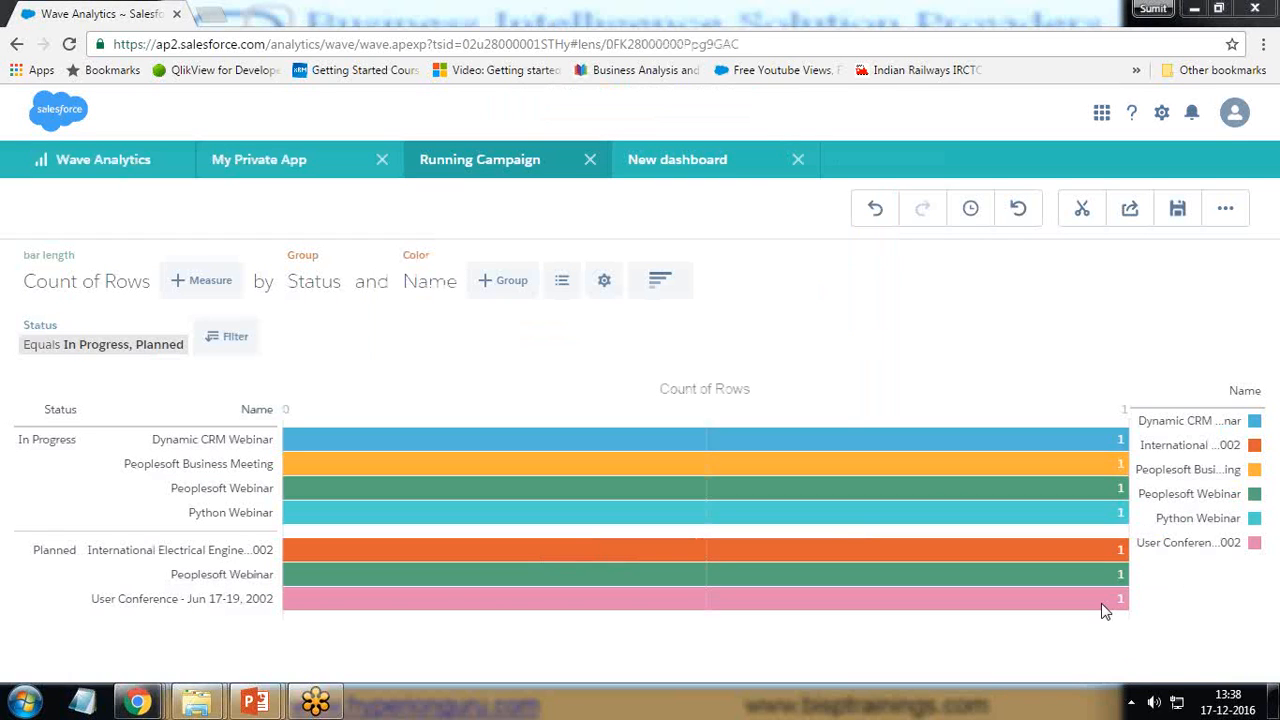
# Switch to the PowerPoint slide show and review the Business Requirement slide.
pyautogui.moveTo(255, 702)
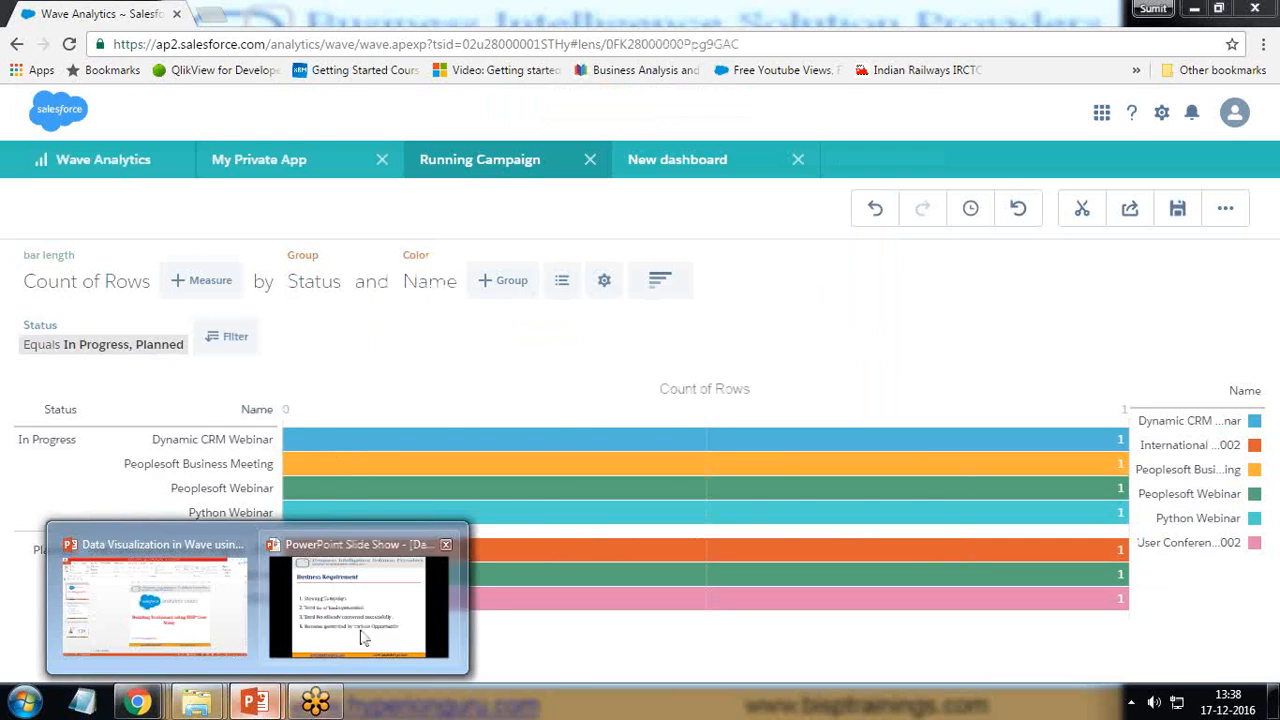
pyautogui.click(363, 638)
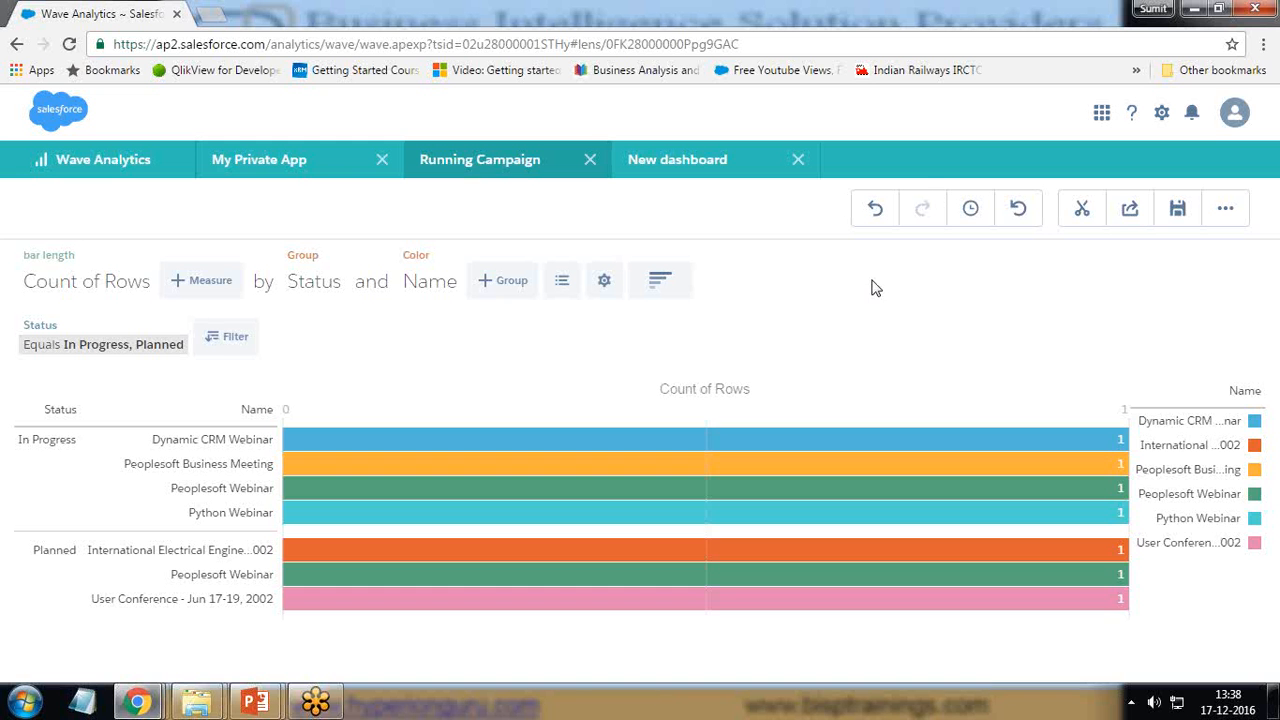
# From My Private App, start a new dataset from Salesforce data with Lead as its root object.
pyautogui.click(283, 163)
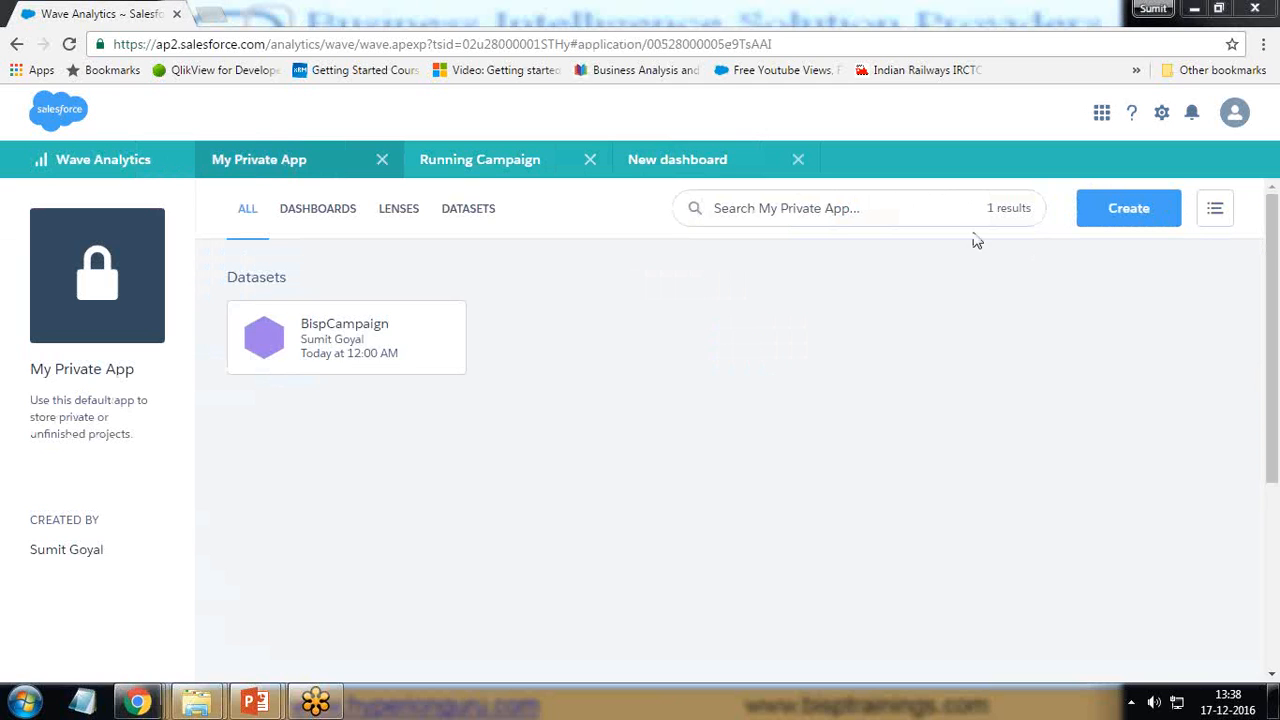
pyautogui.click(1118, 210)
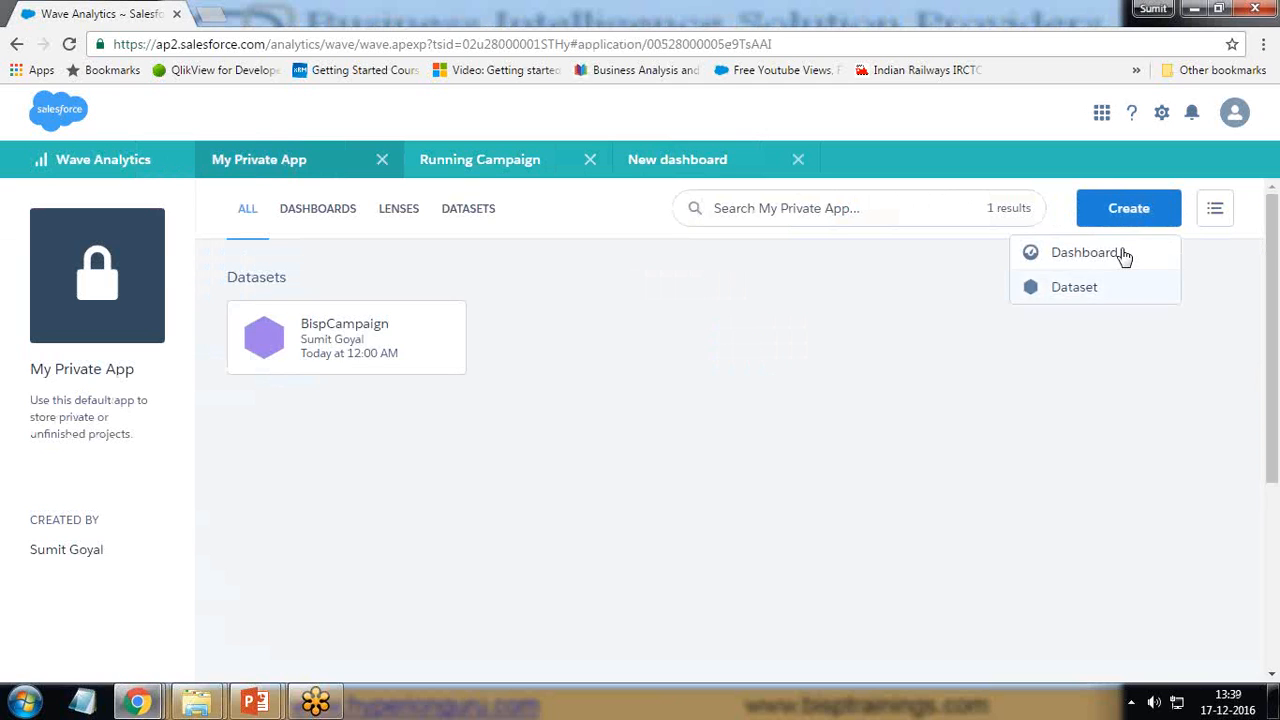
pyautogui.click(1040, 289)
pyautogui.click(416, 350)
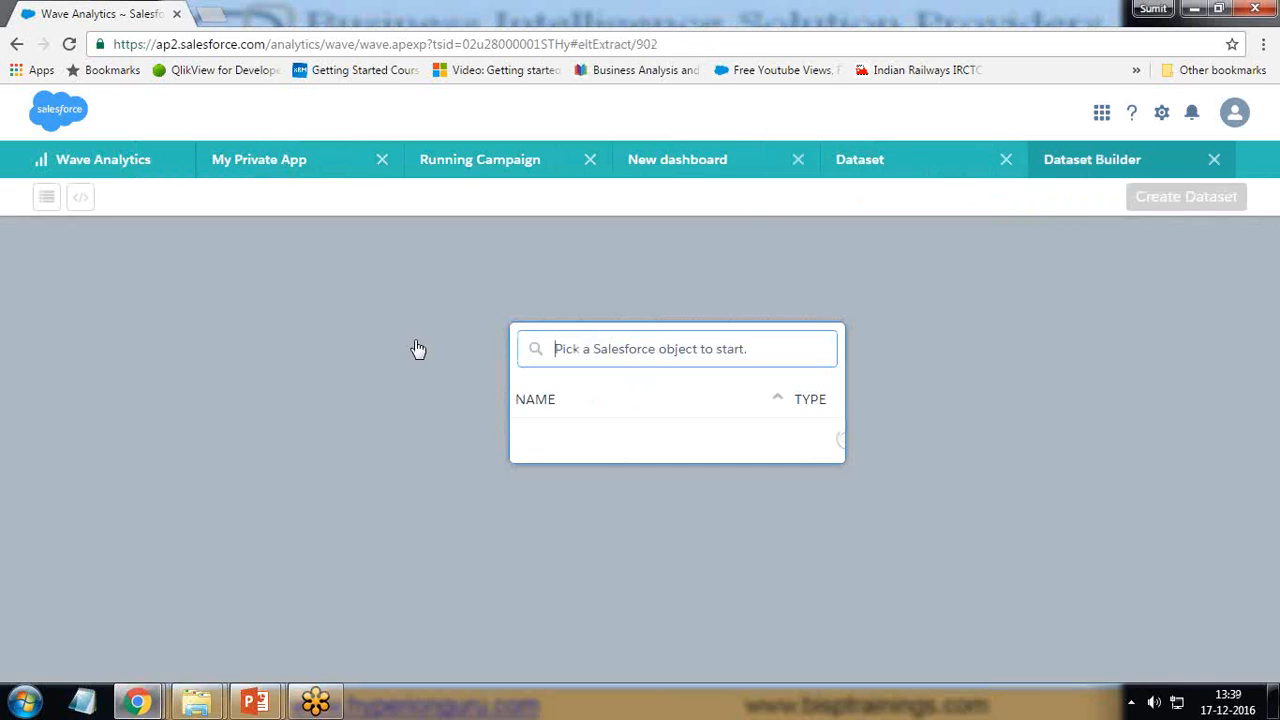
pyautogui.write('lead')
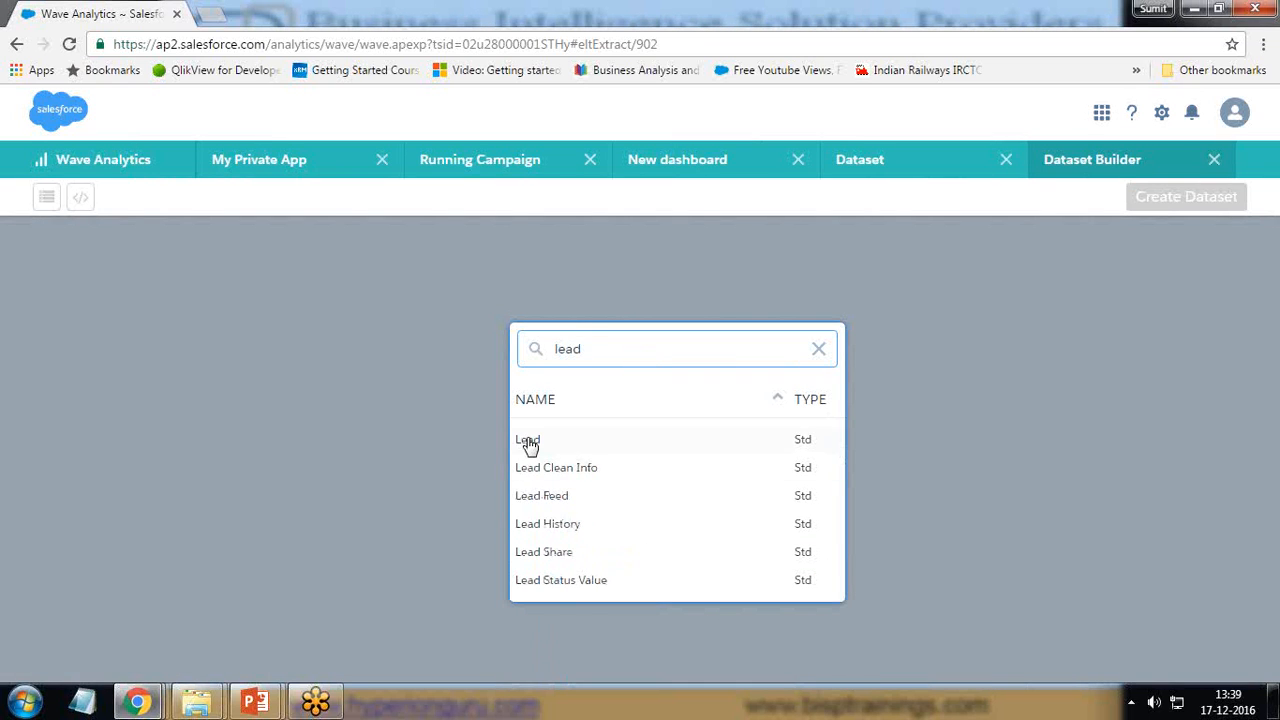
pyautogui.click(529, 441)
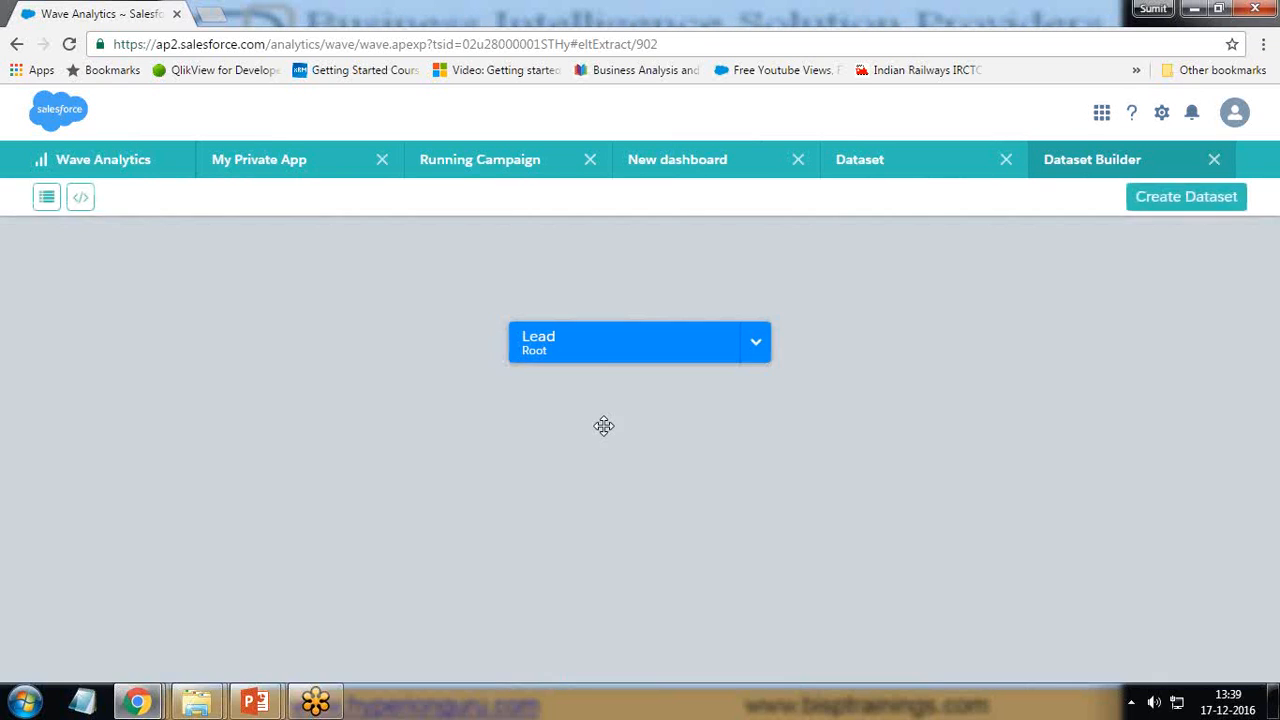
# Add the Lead fields Annual Revenue, Company, Converted, Country, Created Date and Email to the dataset.
pyautogui.click(795, 343)
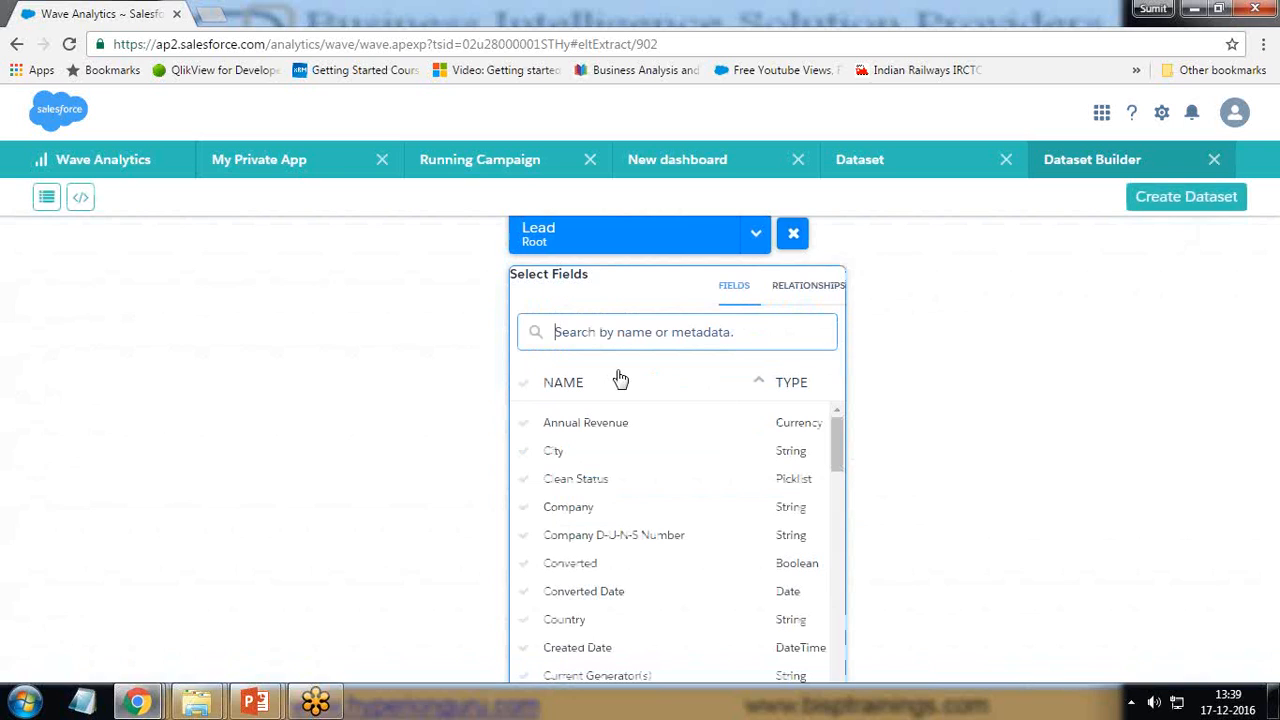
pyautogui.click(530, 425)
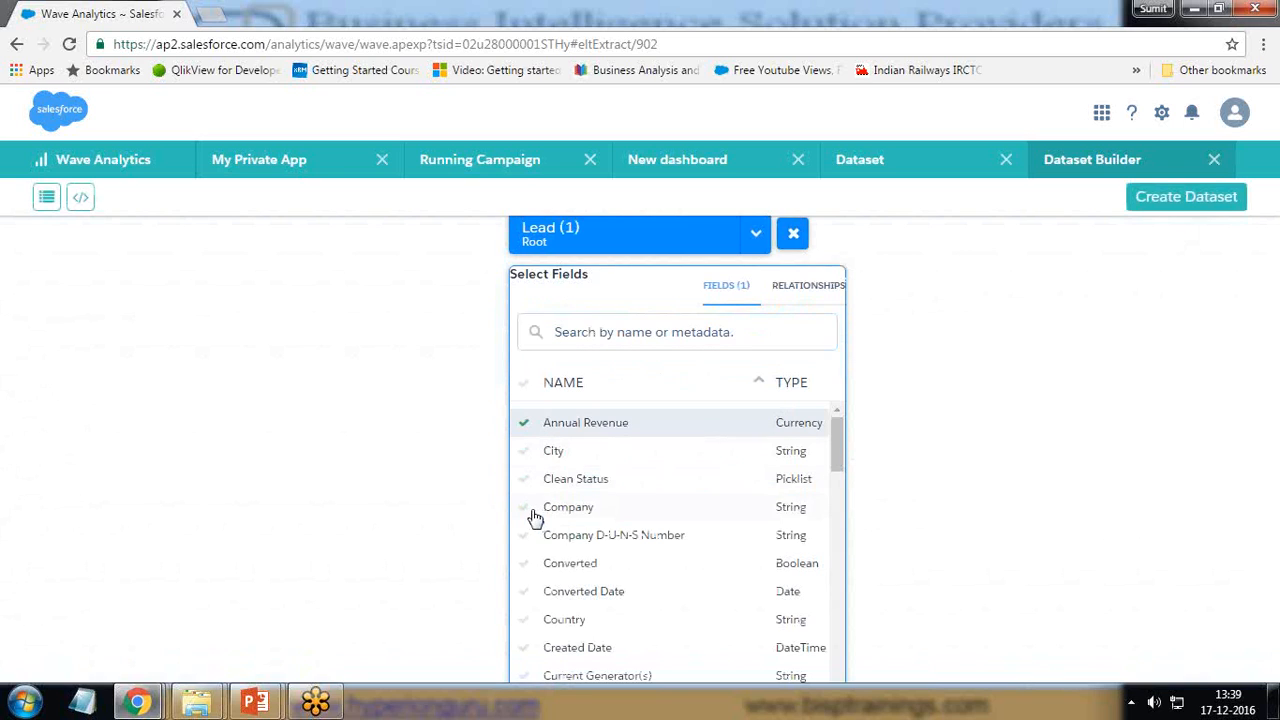
pyautogui.click(530, 508)
pyautogui.click(527, 563)
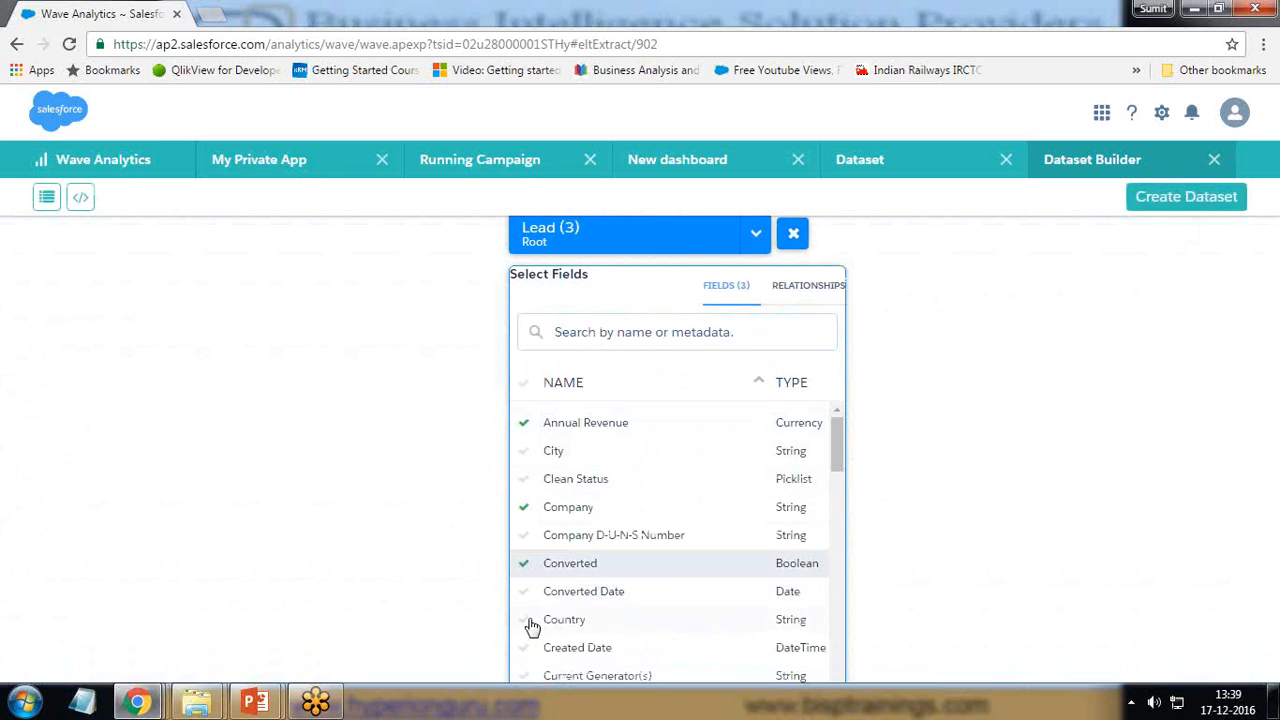
pyautogui.click(526, 620)
pyautogui.scroll(-2, 524, 540)
pyautogui.click(524, 463)
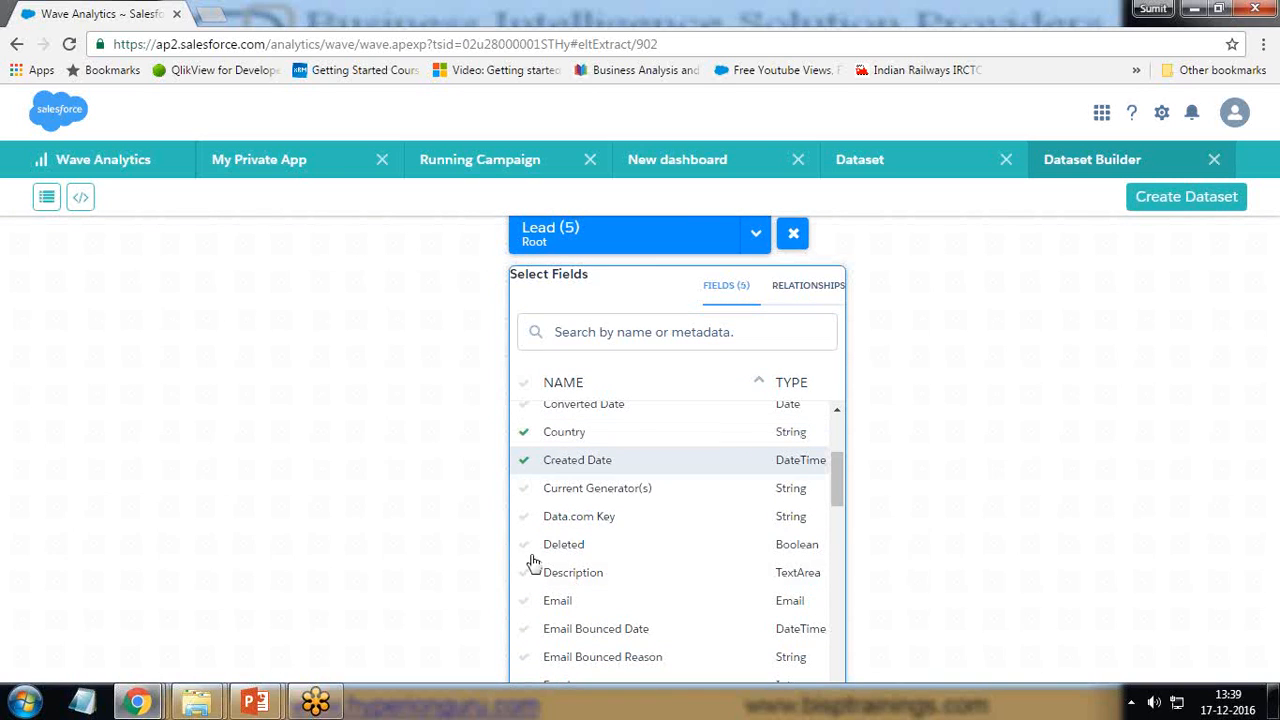
pyautogui.click(526, 603)
# Include the Lead fields First Name, Full Name, Last Name and Lead Source in the dataset.
pyautogui.scroll(-4, 526, 600)
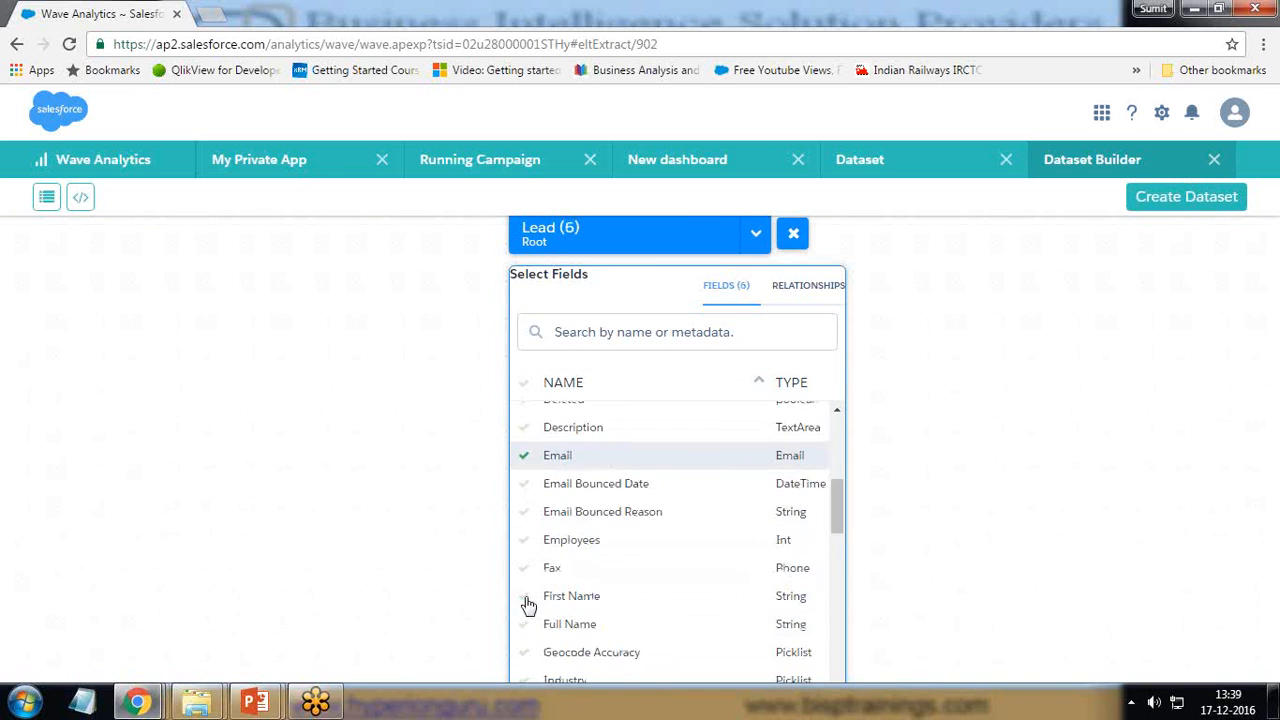
pyautogui.click(524, 555)
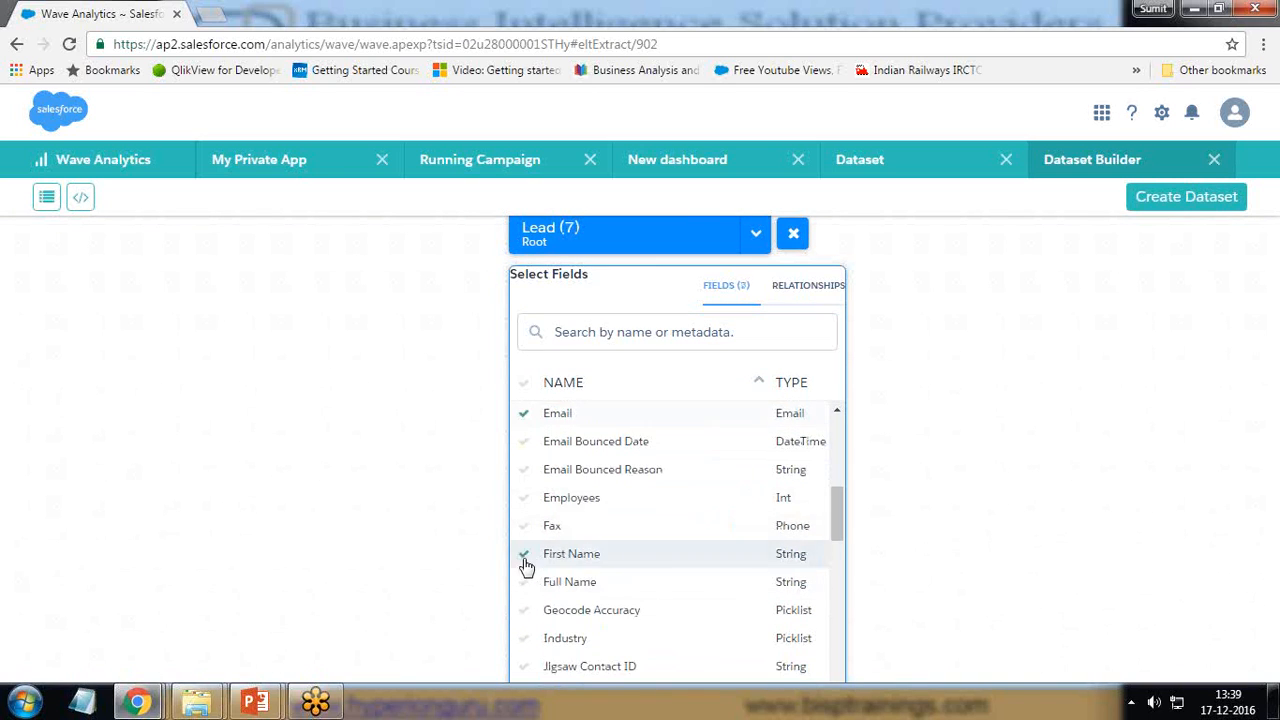
pyautogui.click(525, 584)
pyautogui.scroll(-3, 524, 585)
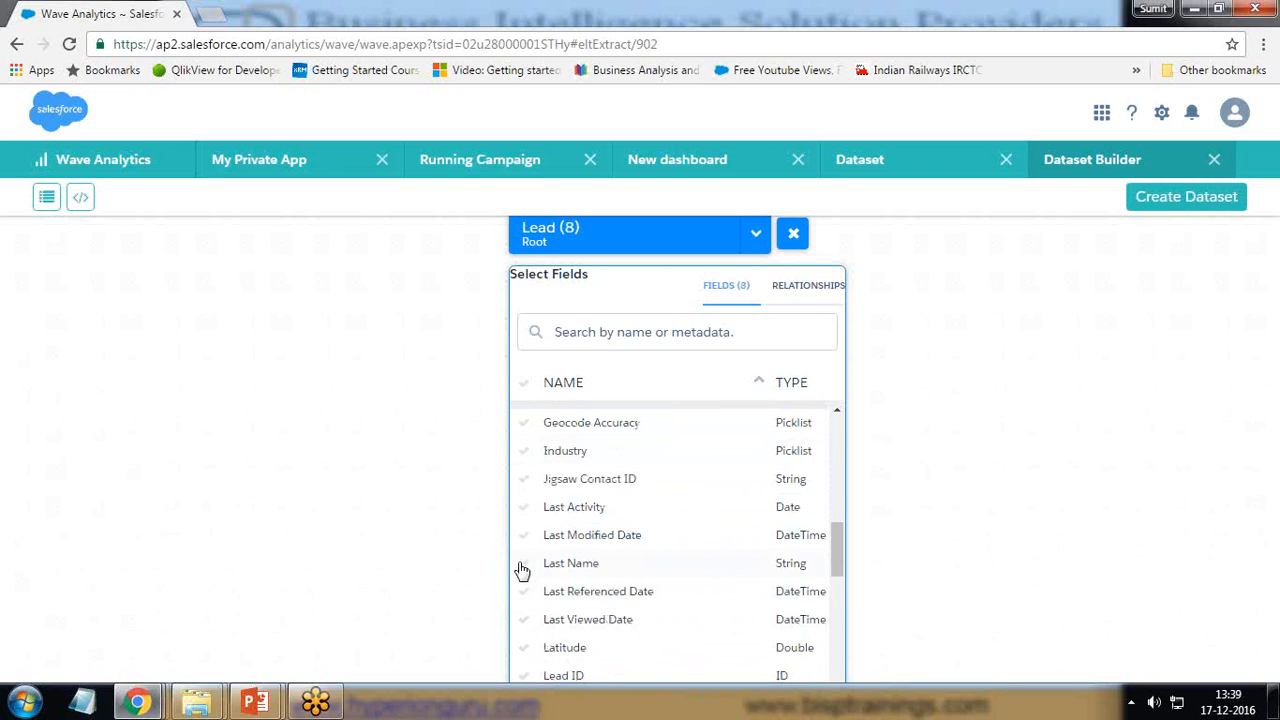
pyautogui.click(522, 570)
pyautogui.scroll(-3, 545, 640)
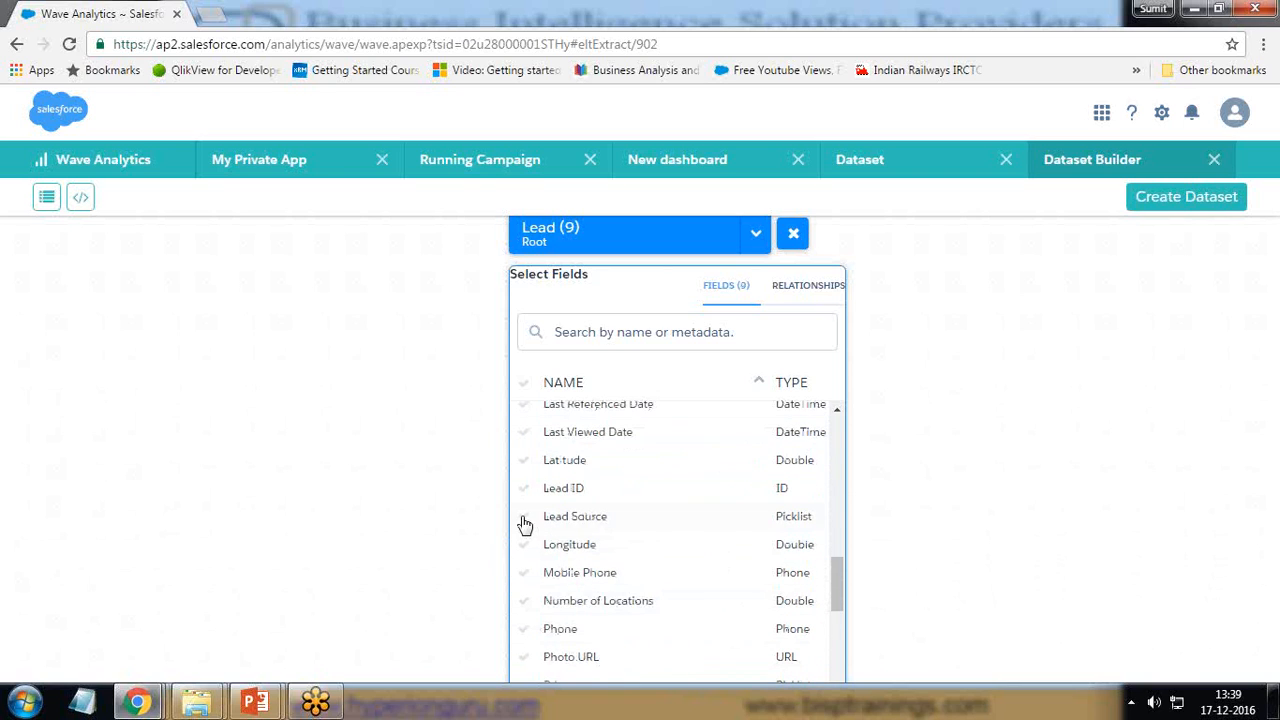
pyautogui.click(524, 520)
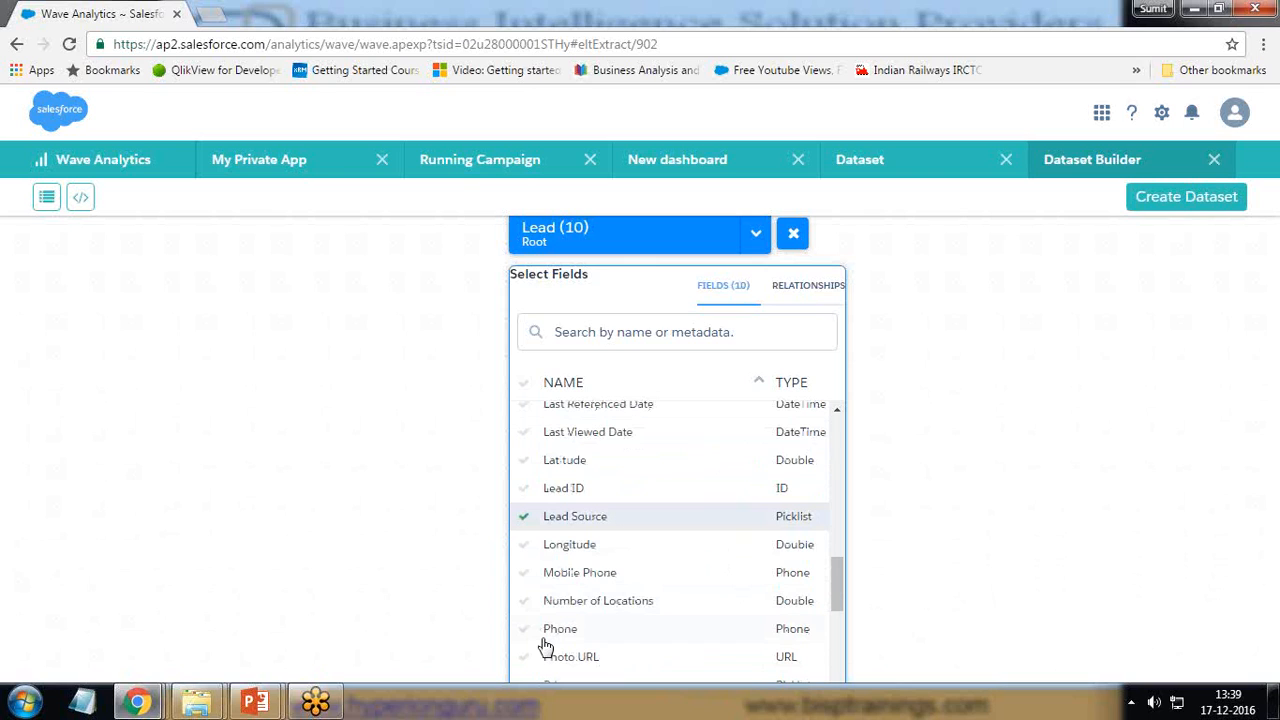
# Add the Lead fields Product Interest, Rating, Status and Converted Date, and close the field selection.
pyautogui.scroll(-3, 545, 640)
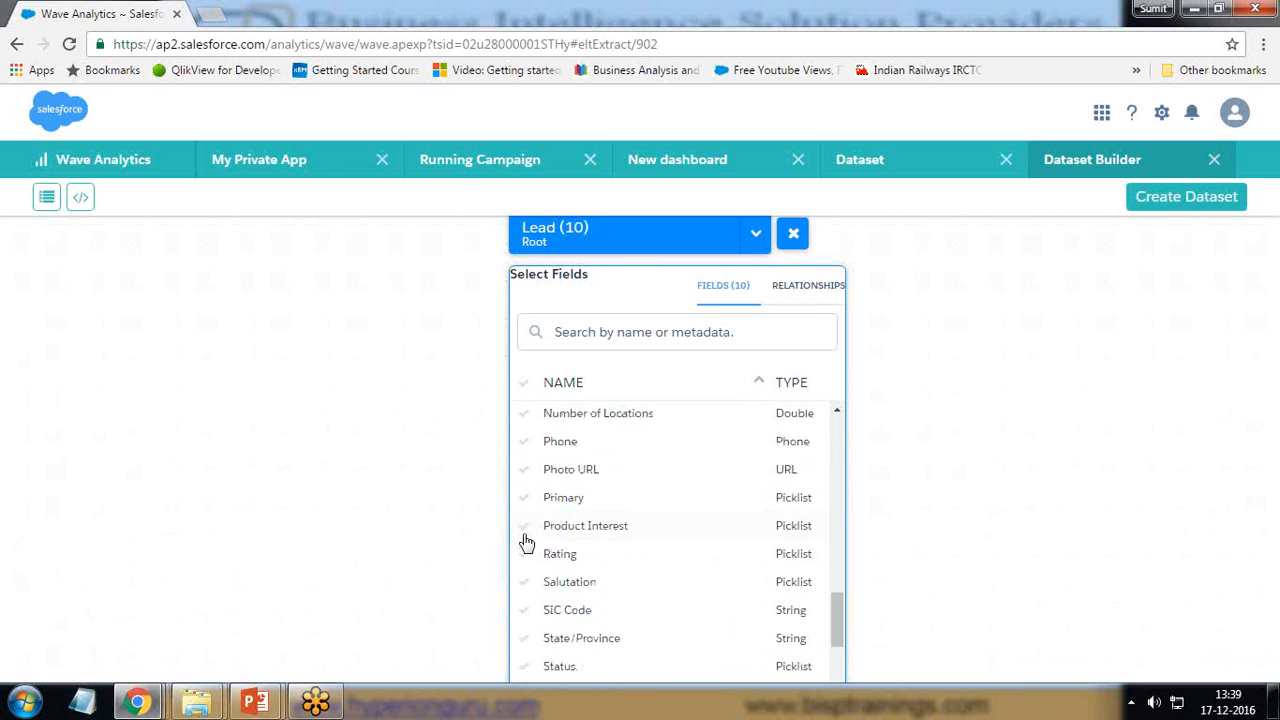
pyautogui.click(523, 526)
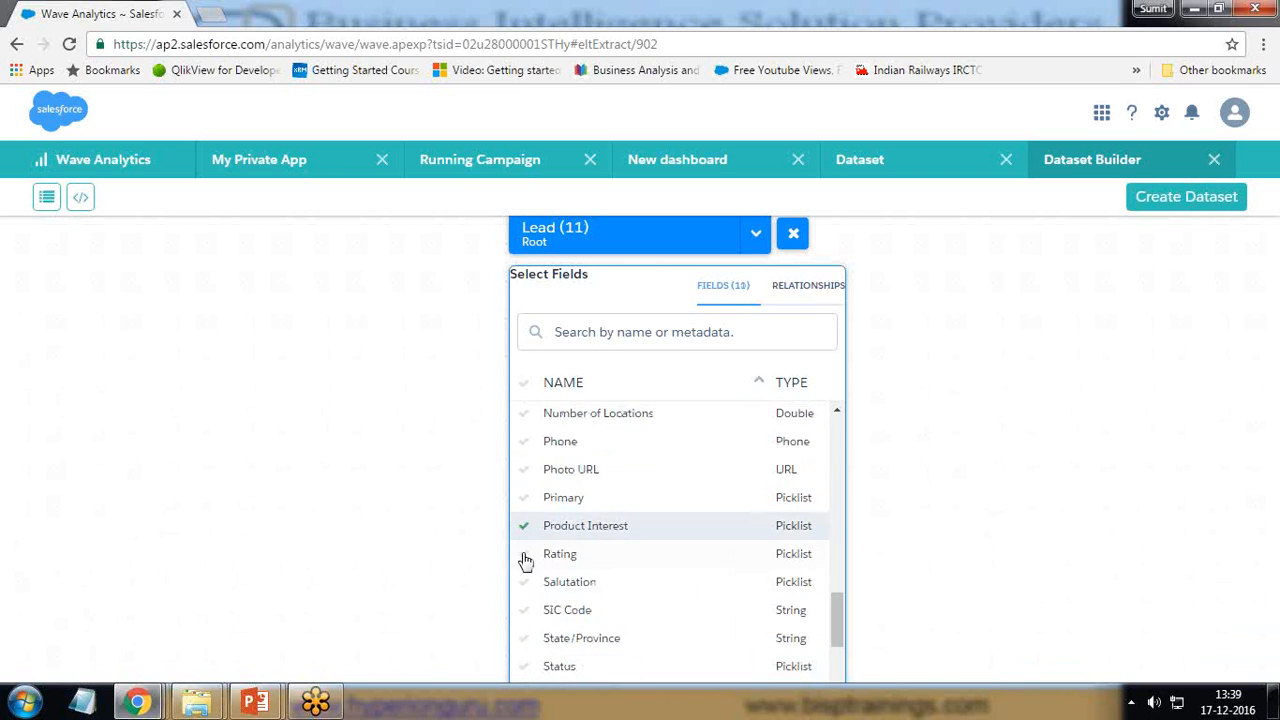
pyautogui.click(525, 558)
pyautogui.scroll(-1, 639, 550)
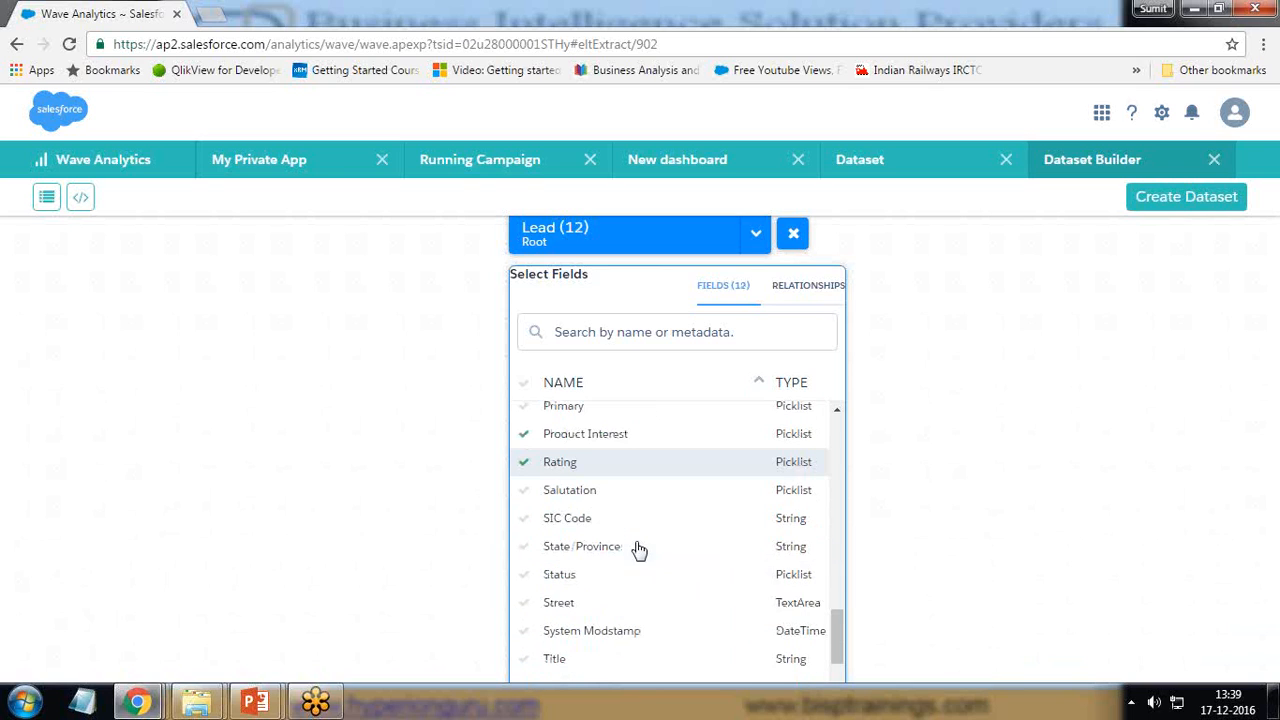
pyautogui.click(523, 576)
pyautogui.scroll(-1, 527, 590)
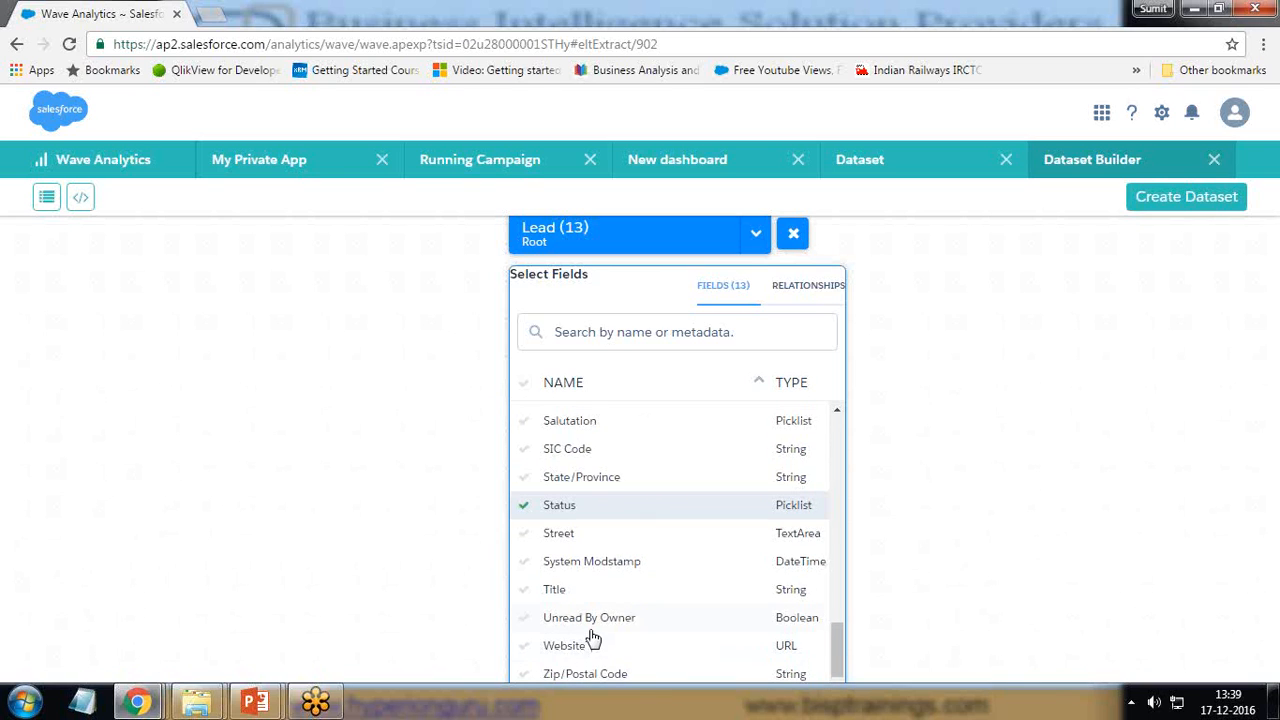
pyautogui.scroll(8, 593, 637)
pyautogui.scroll(5, 593, 637)
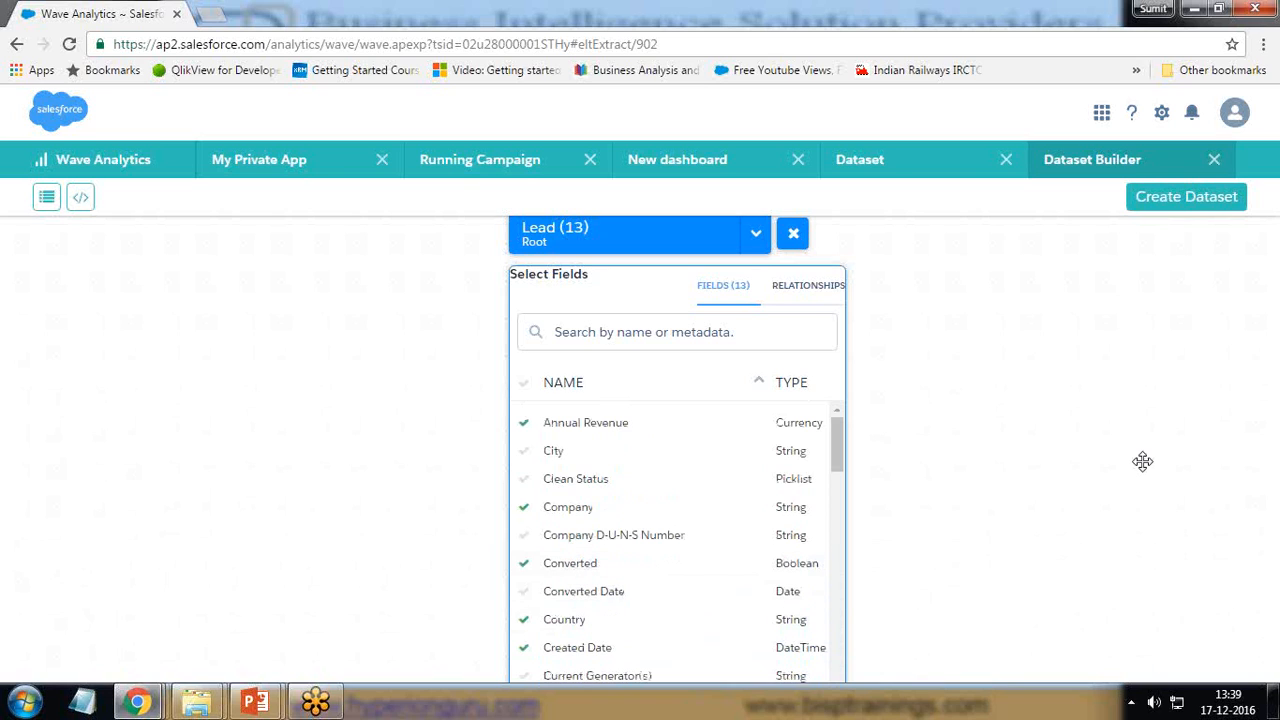
pyautogui.click(523, 591)
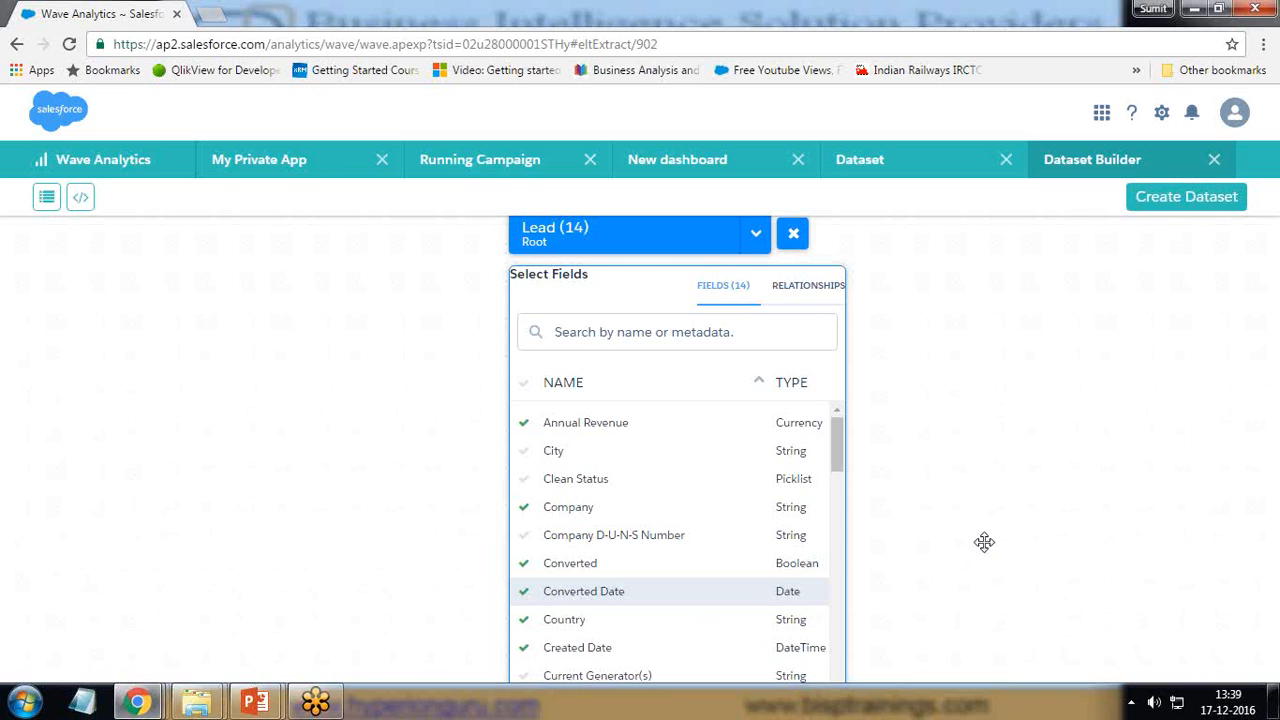
pyautogui.click(969, 491)
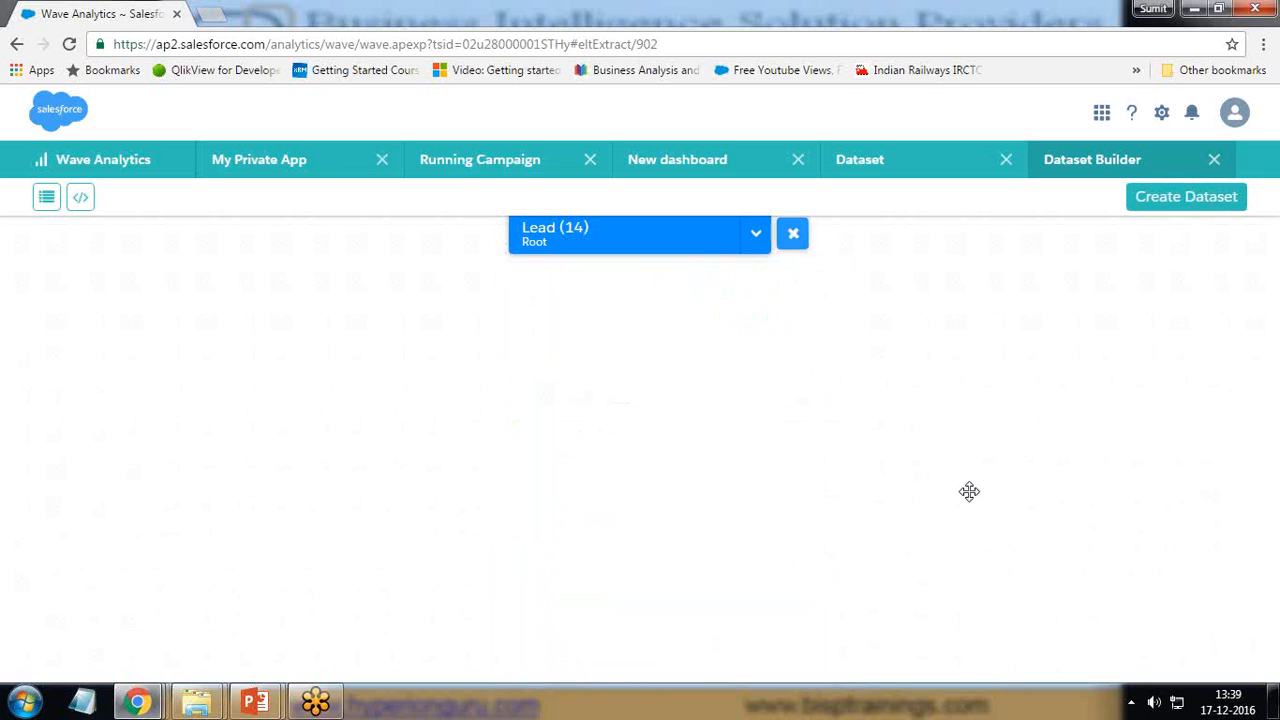
# Create the dataset with the name LeBispLeadDat in My Private App.
pyautogui.click(1166, 206)
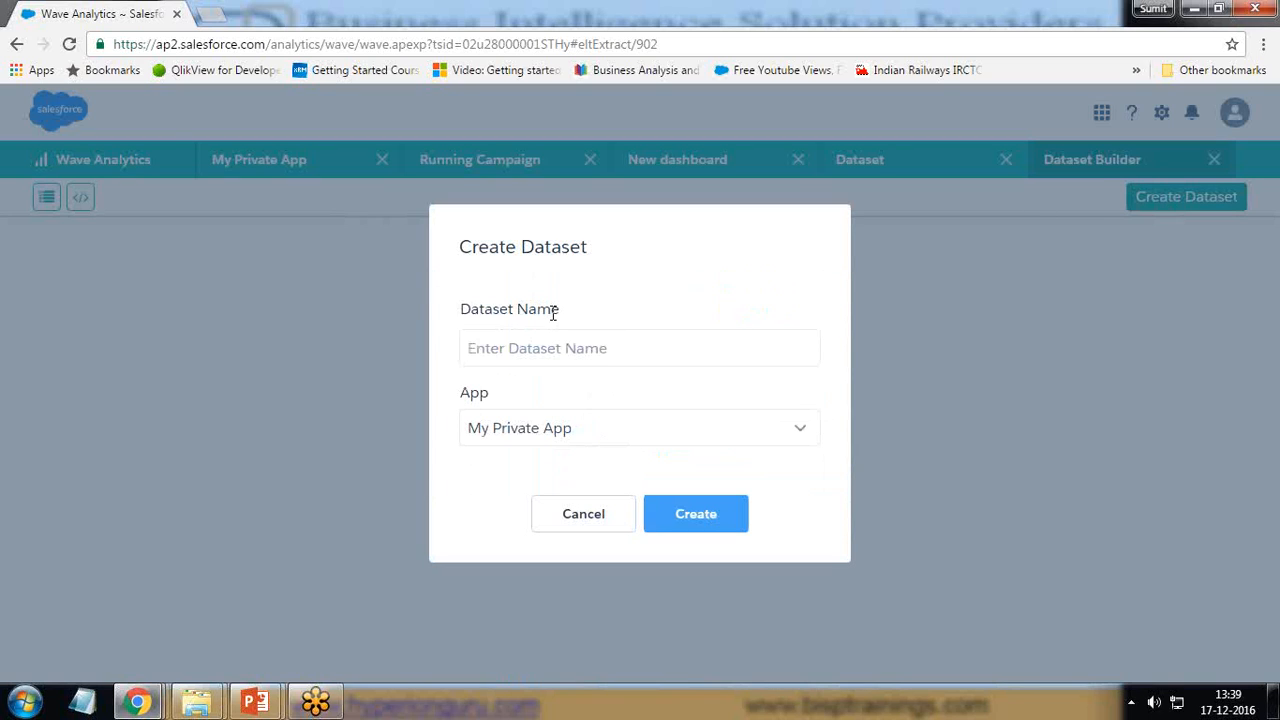
pyautogui.click(574, 343)
pyautogui.write('LeBispLeadDat')
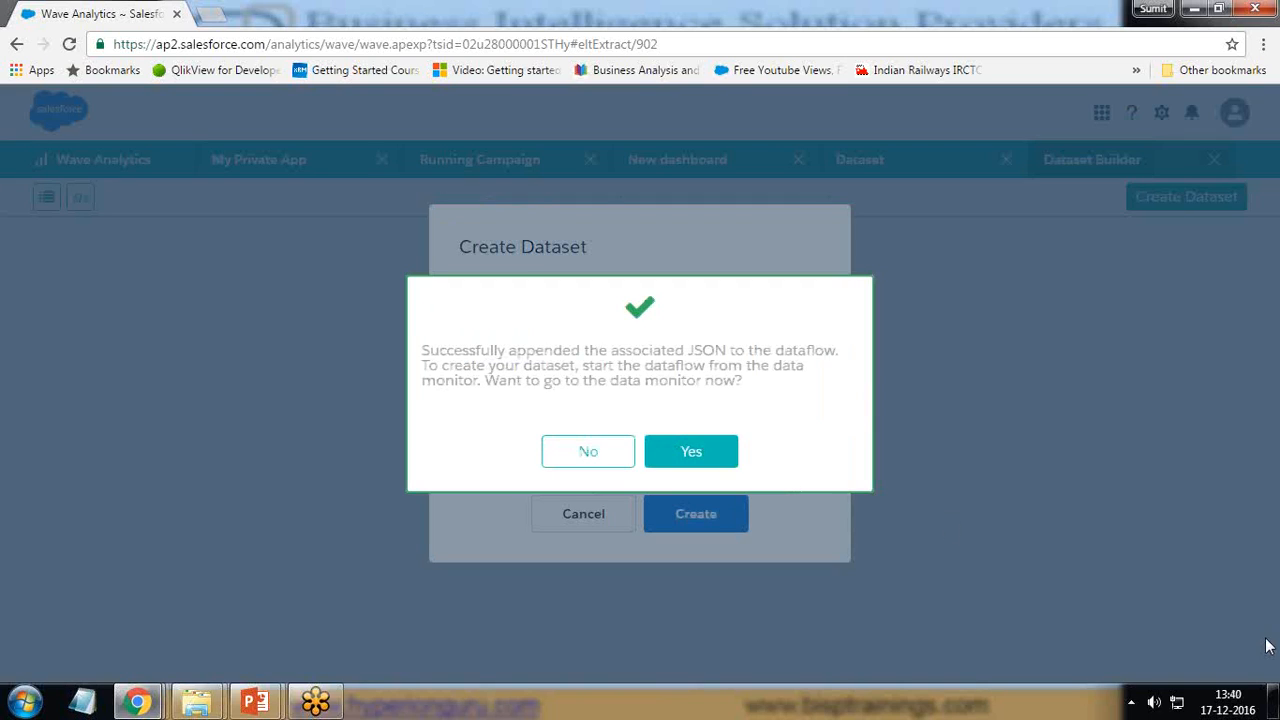
# Go to the data monitor from the dataset creation message and start the Default Salesforce Dataflow job.
pyautogui.click(677, 454)
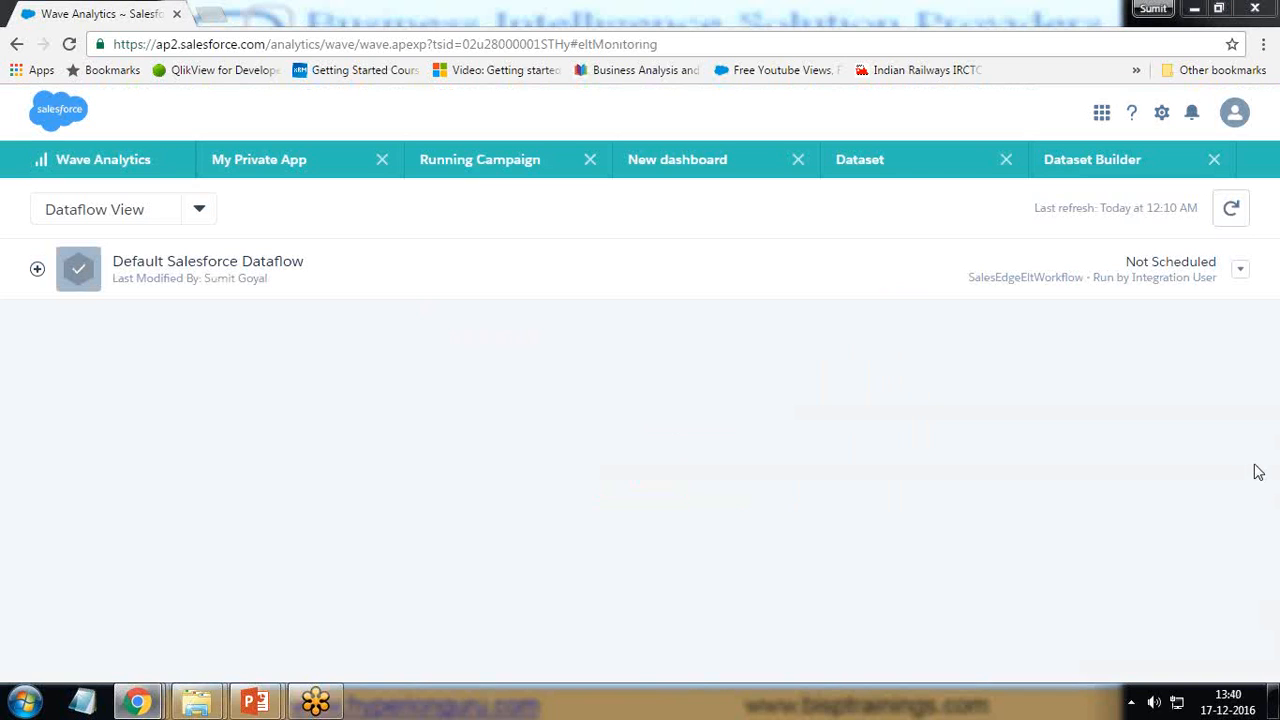
pyautogui.click(1239, 268)
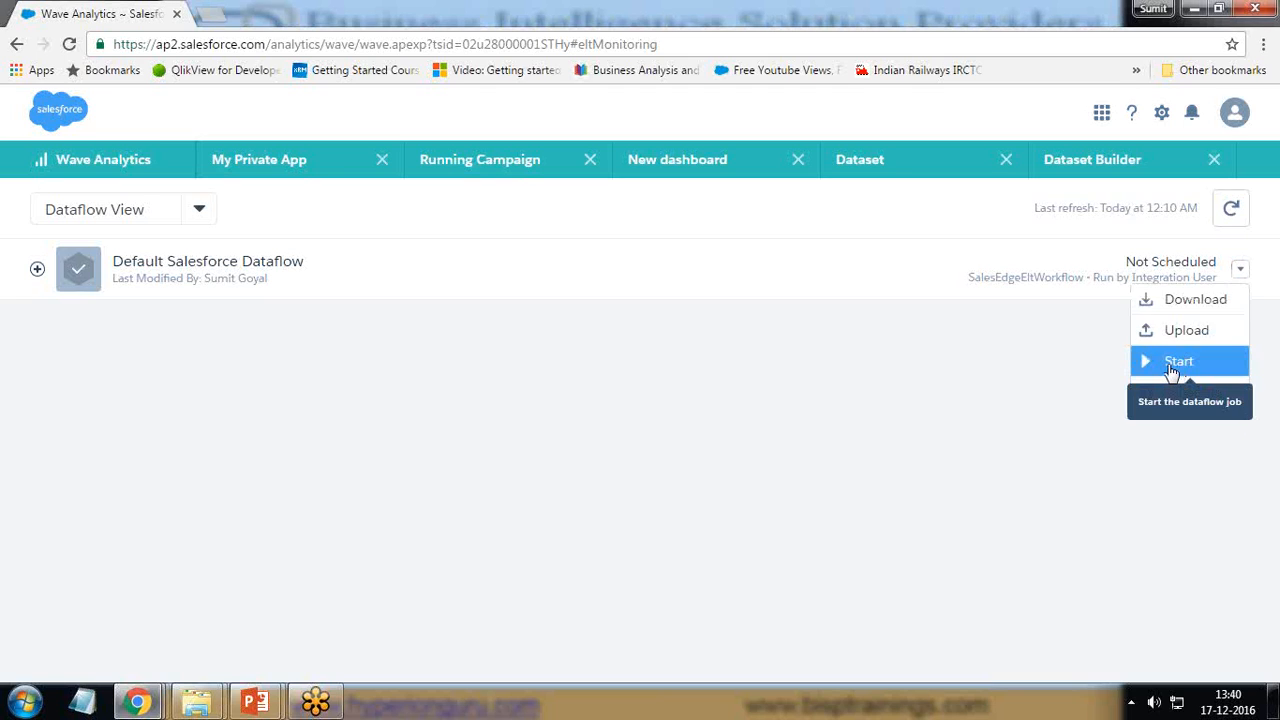
pyautogui.click(1173, 366)
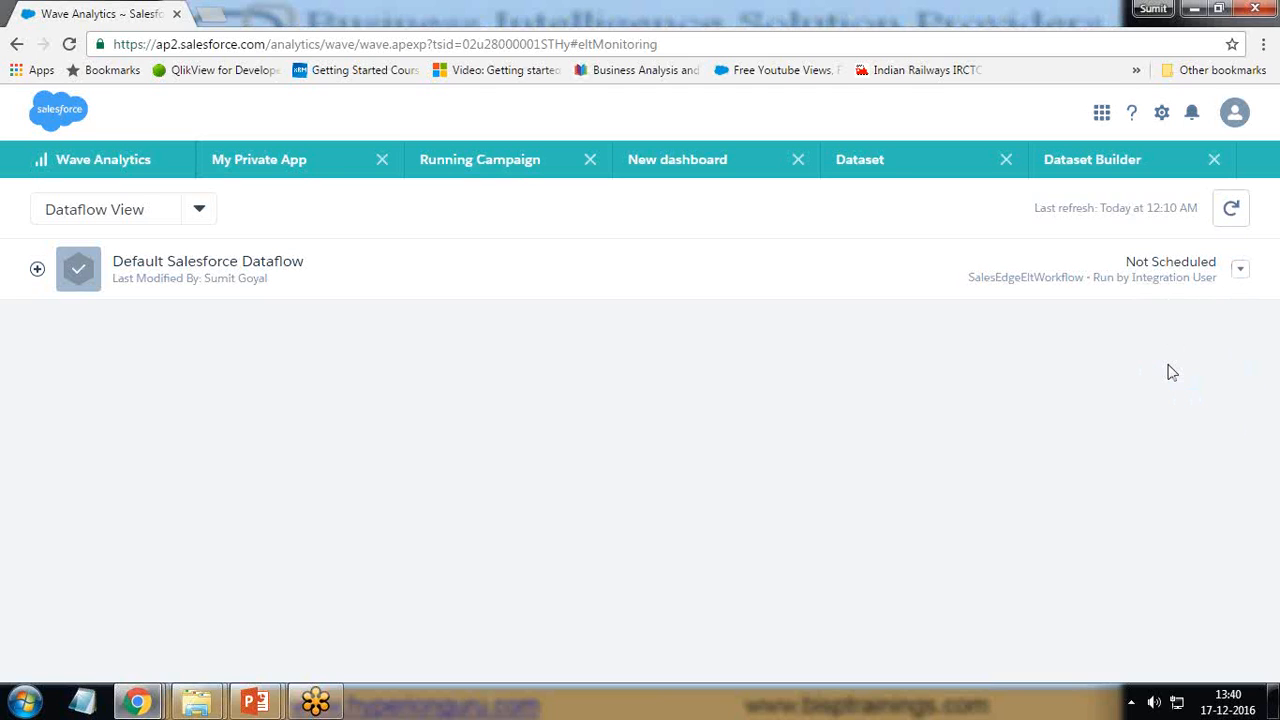
# Check the run history and status of the Default Salesforce Dataflow.
pyautogui.click(1241, 272)
pyautogui.click(37, 269)
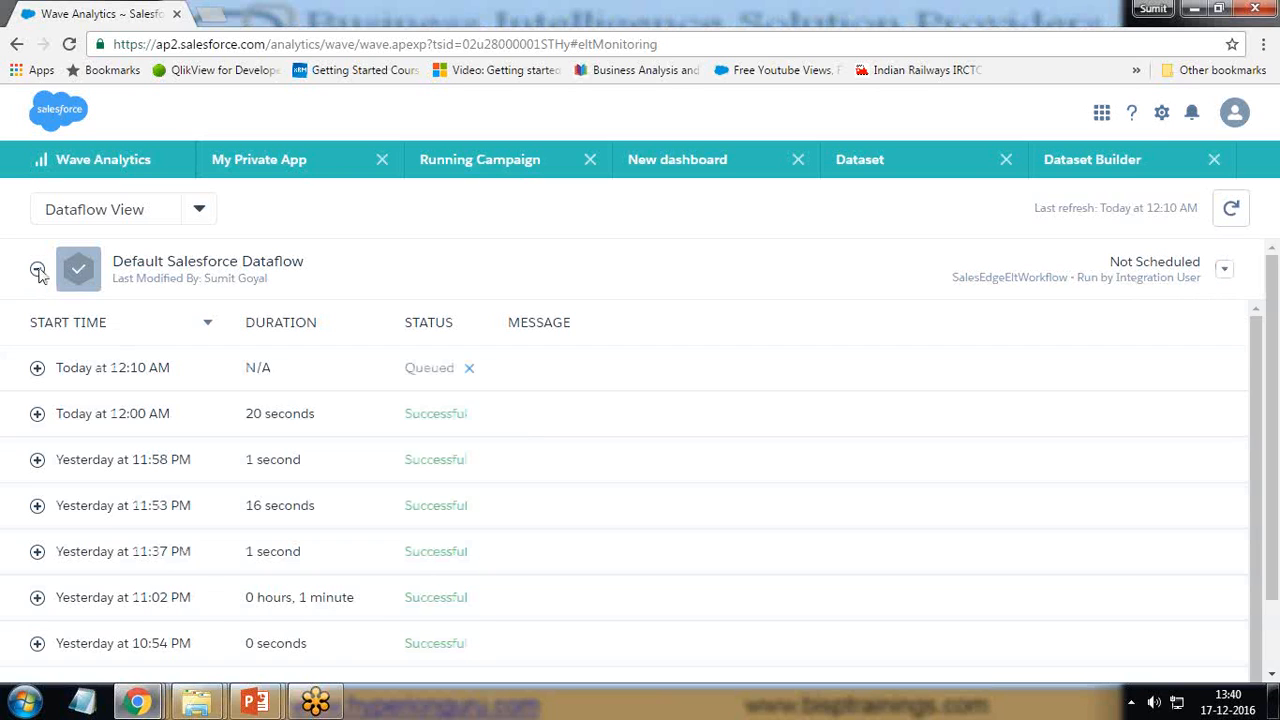
pyautogui.click(37, 270)
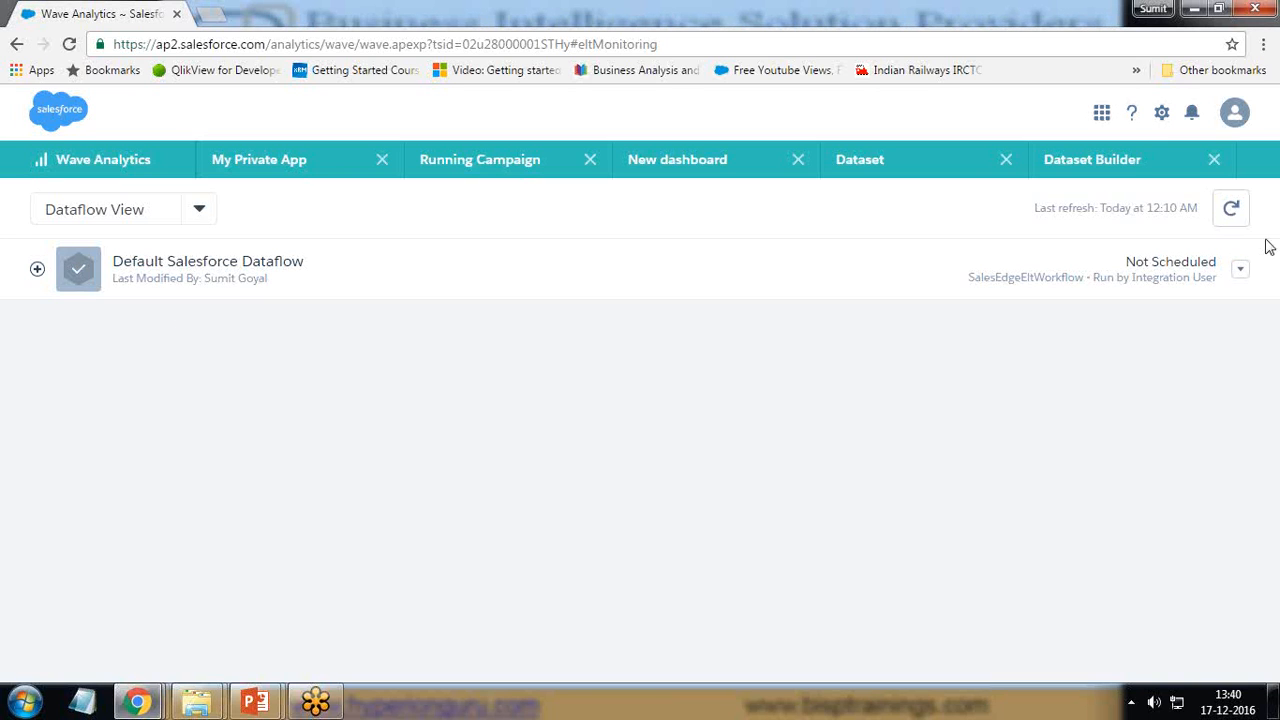
pyautogui.click(35, 268)
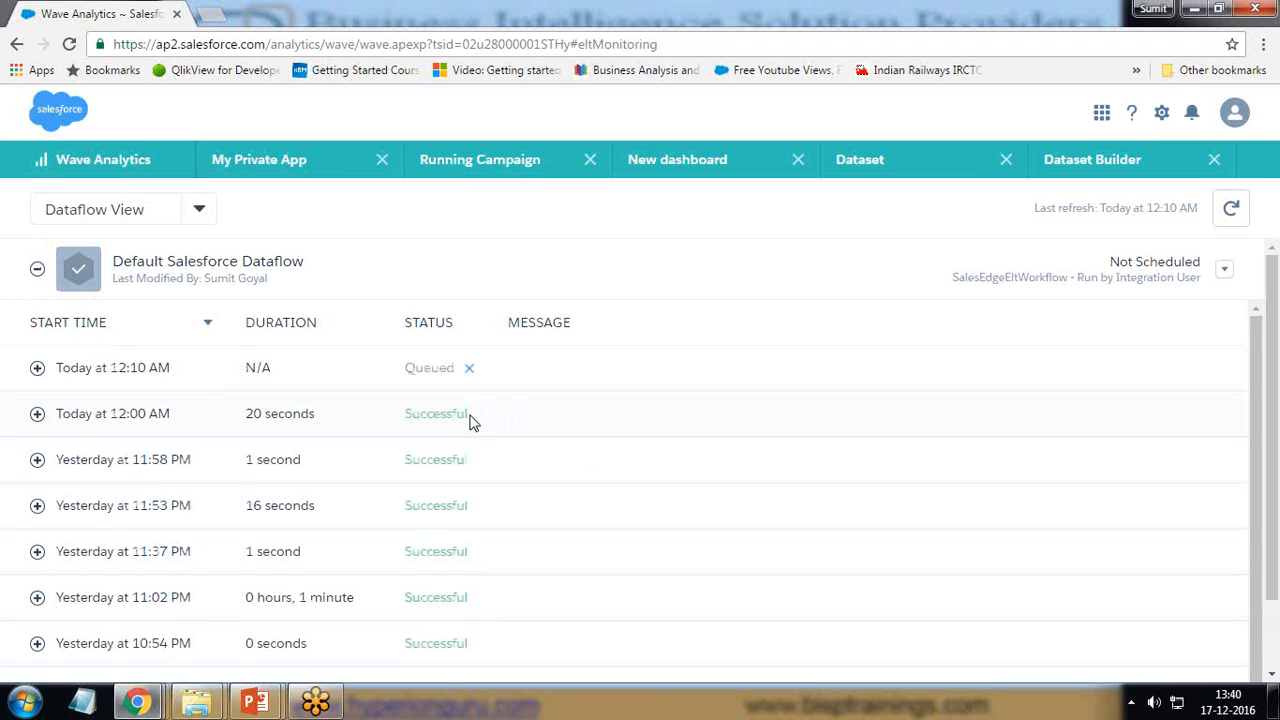
pyautogui.click(37, 270)
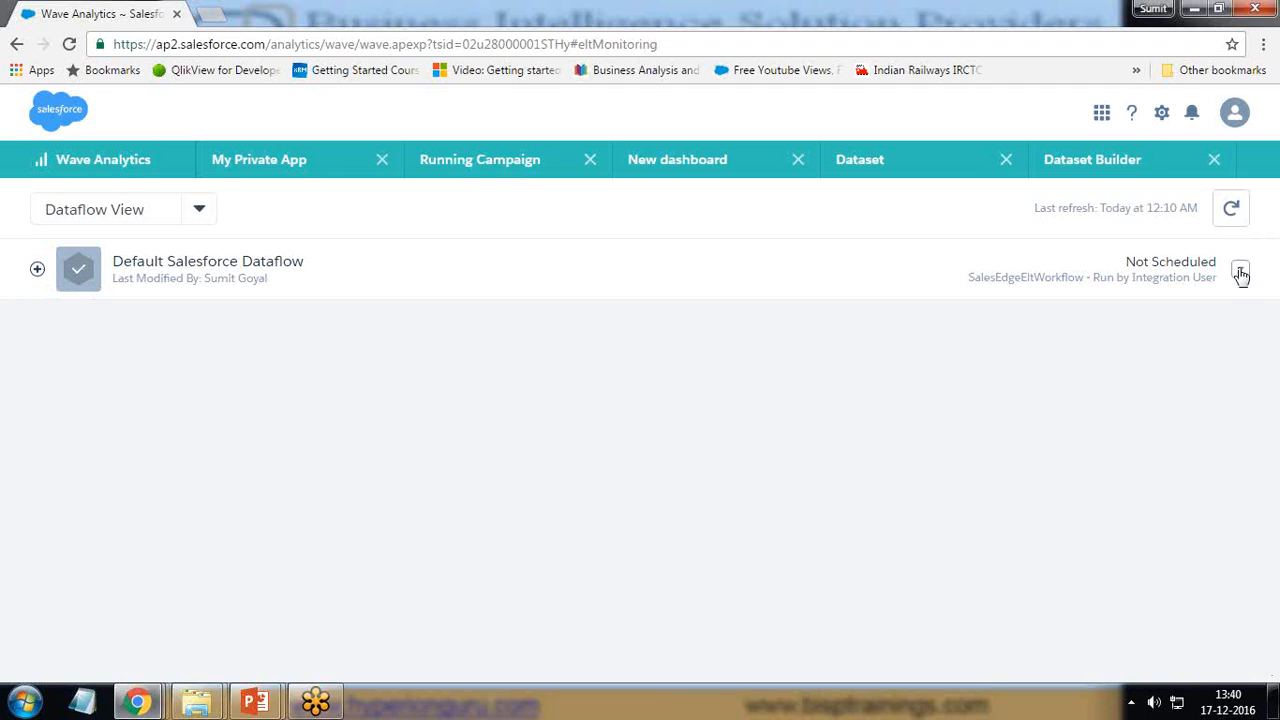
# Look for the new lead dataset on the Wave Analytics home page and in My Private App.
pyautogui.click(62, 166)
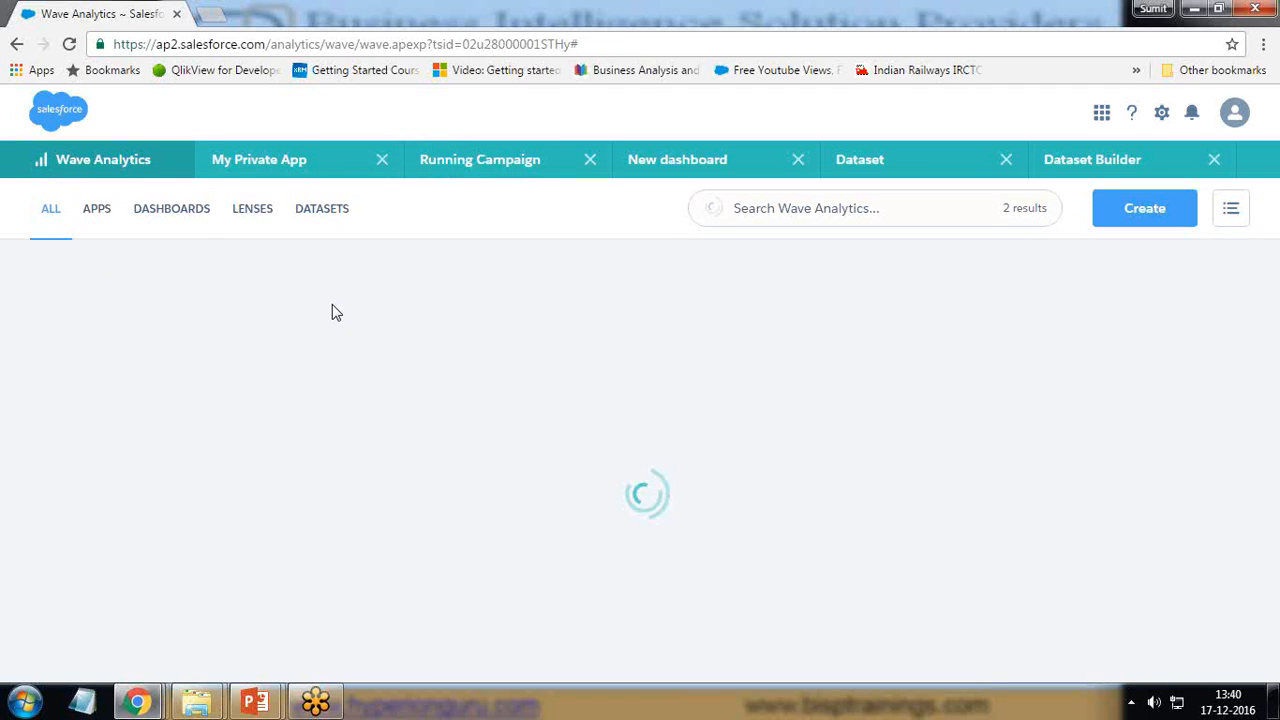
pyautogui.scroll(-1, 408, 550)
pyautogui.scroll(-1, 405, 550)
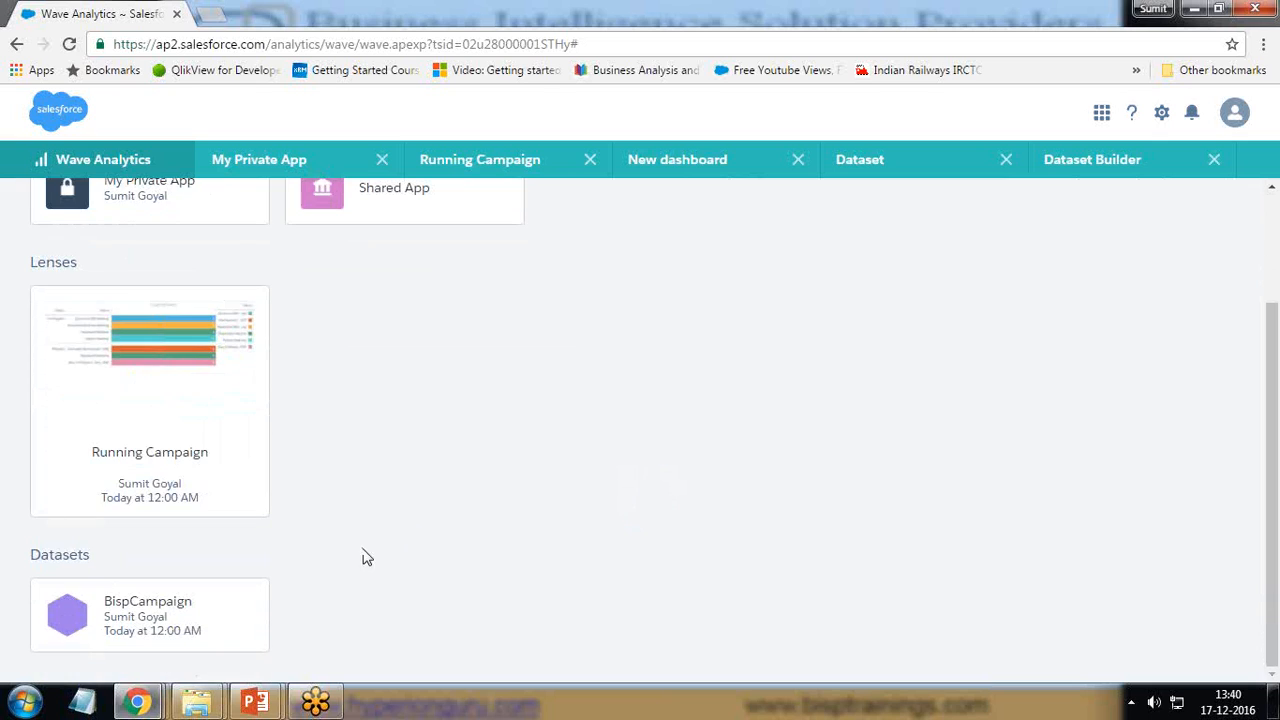
pyautogui.scroll(2, 443, 391)
pyautogui.click(136, 357)
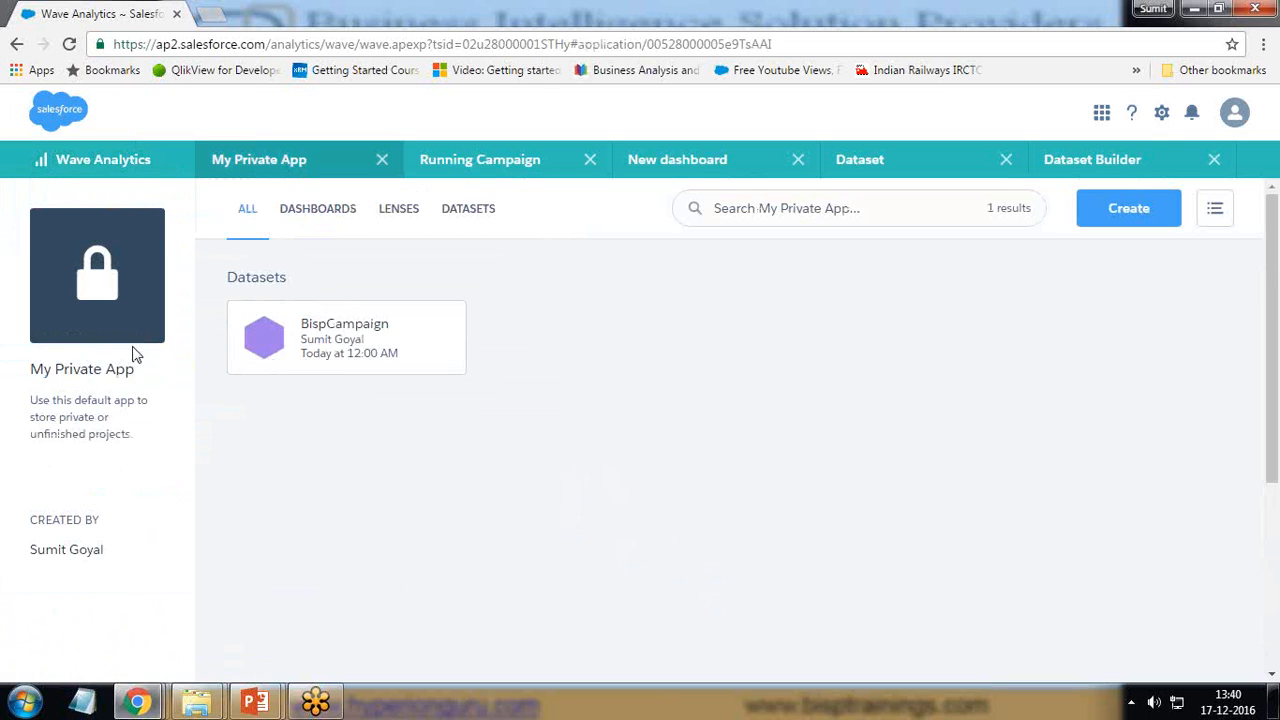
# Return to the data monitor, show the dataflow runs in Jobs View, and refresh the job status.
pyautogui.click(1105, 161)
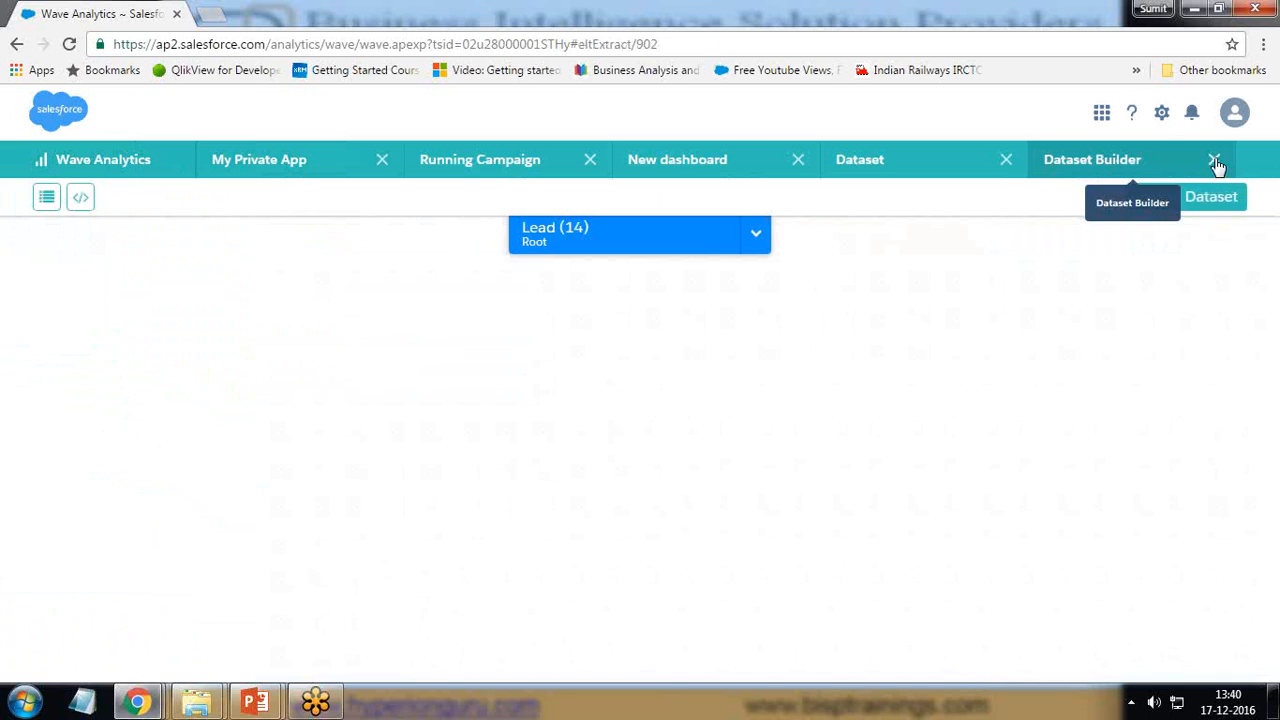
pyautogui.click(1161, 112)
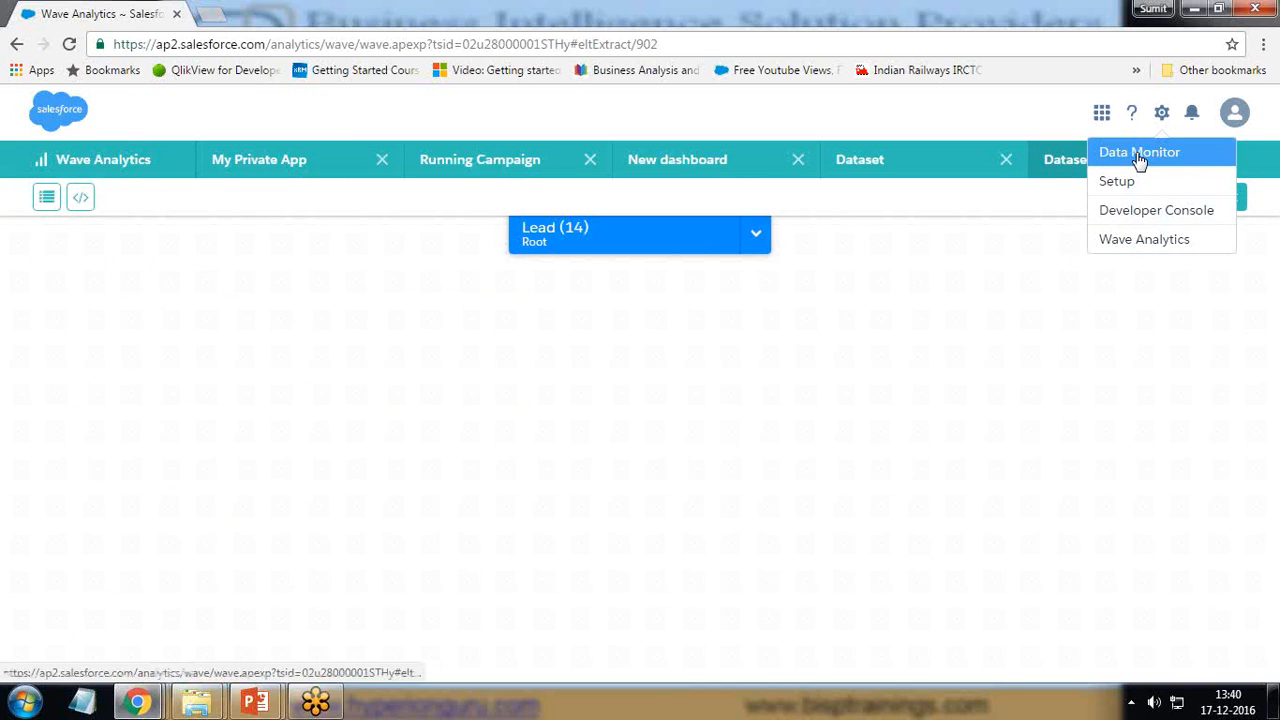
pyautogui.click(1140, 150)
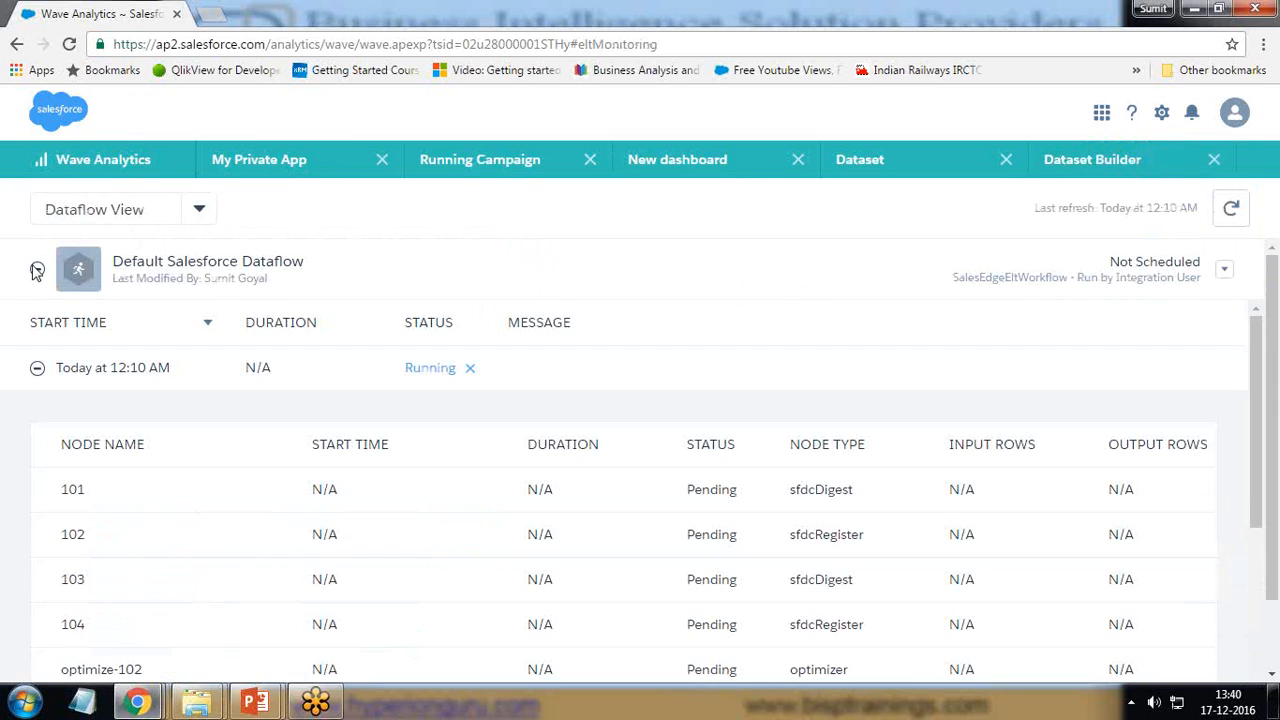
pyautogui.click(198, 210)
pyautogui.click(100, 245)
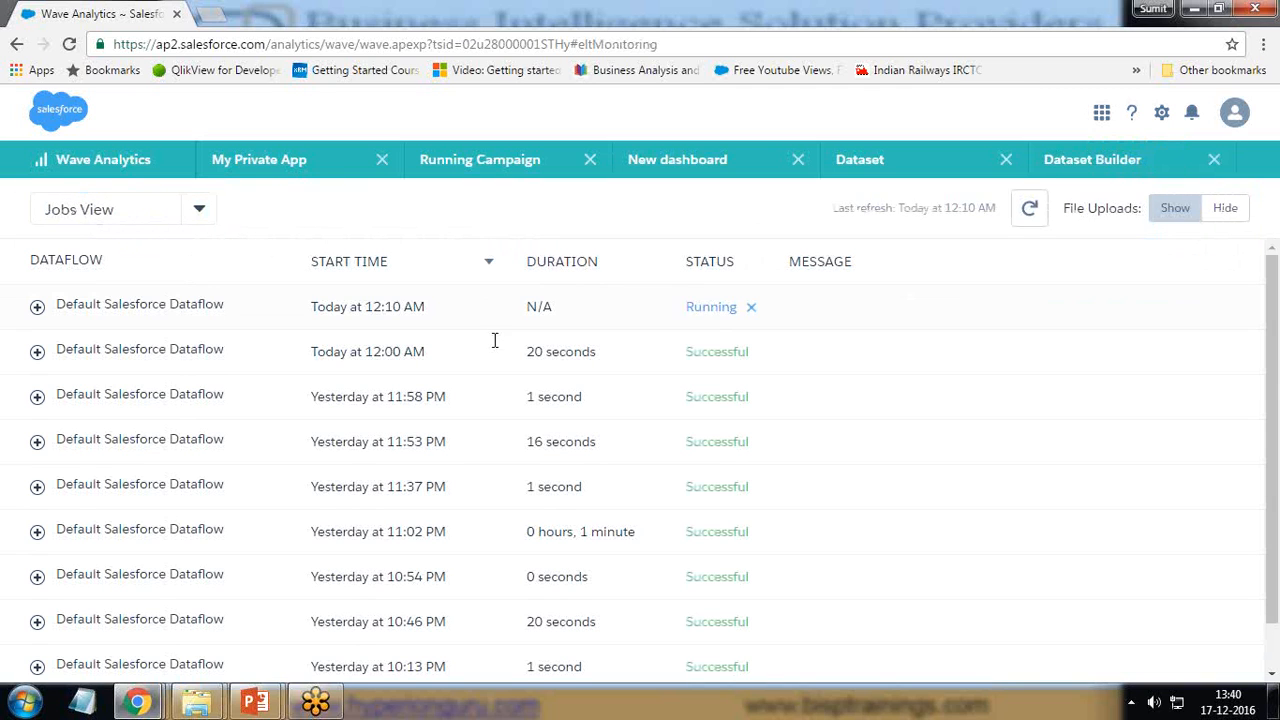
pyautogui.moveTo(709, 306); pyautogui.dragTo(735, 307)
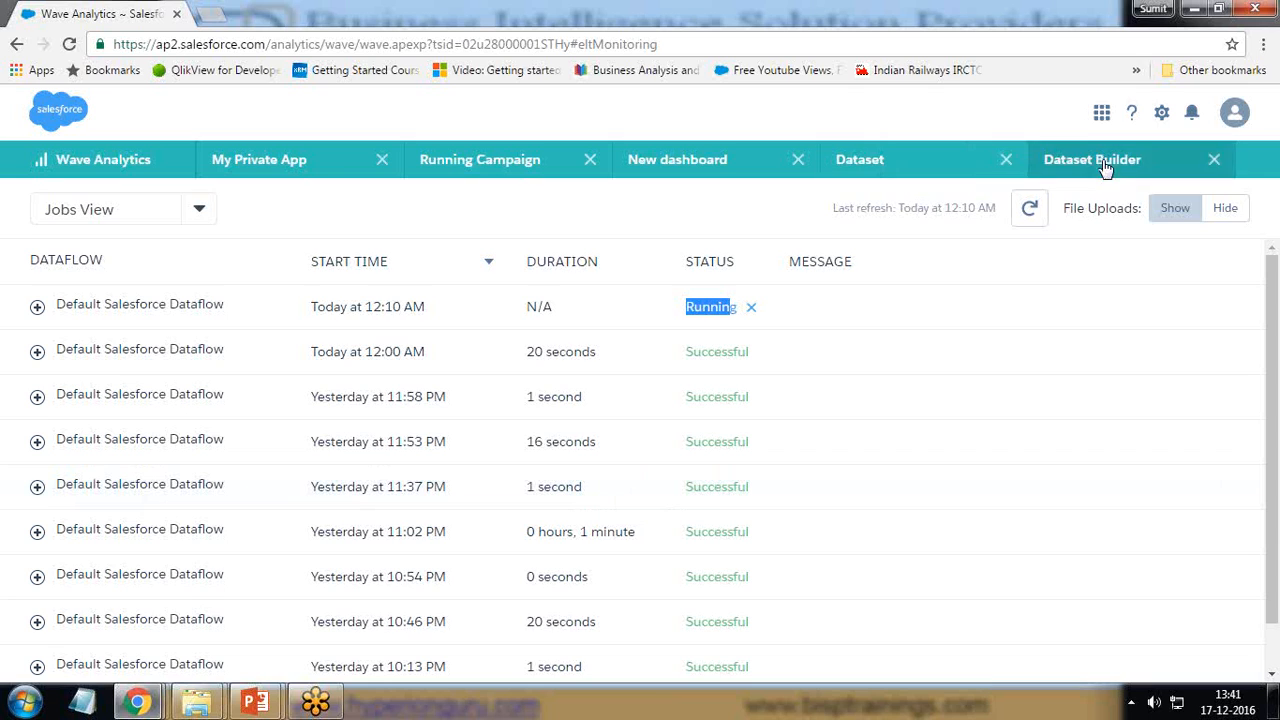
pyautogui.click(1032, 214)
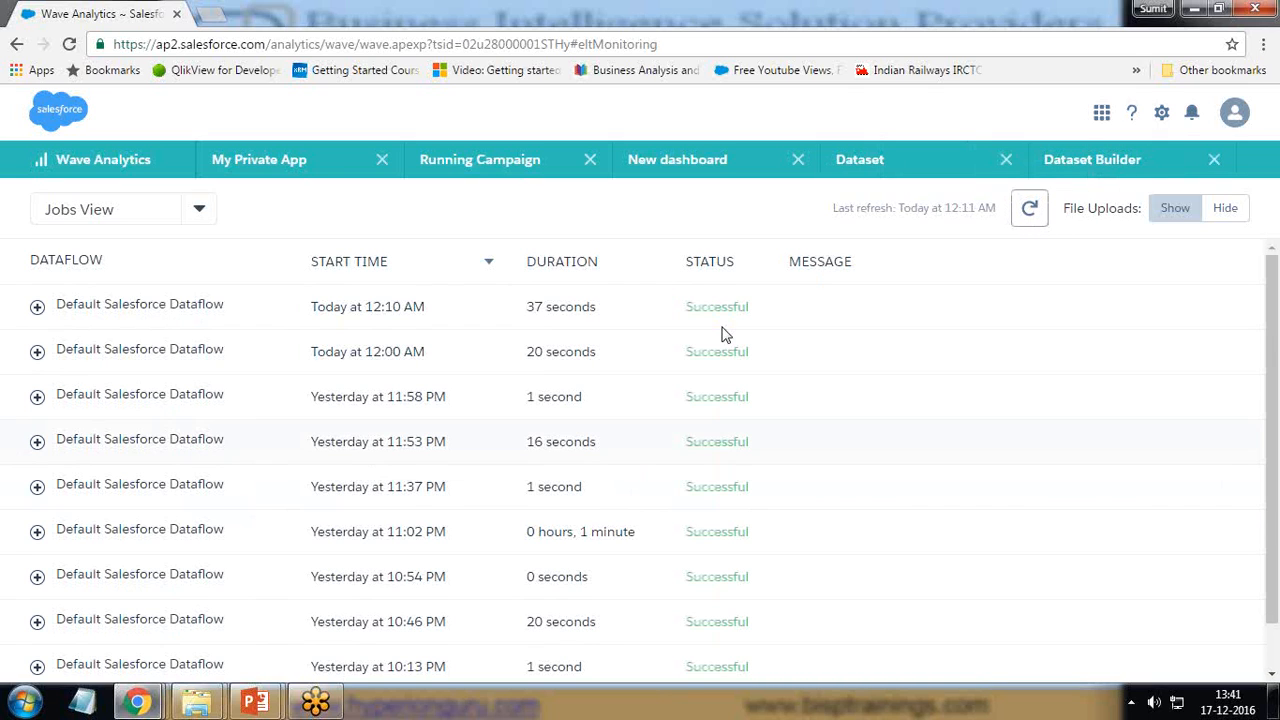
# Close the Dataset Builder and the stale My Private App page, and reopen My Private App from the home page.
pyautogui.click(1213, 160)
pyautogui.click(120, 162)
pyautogui.click(240, 163)
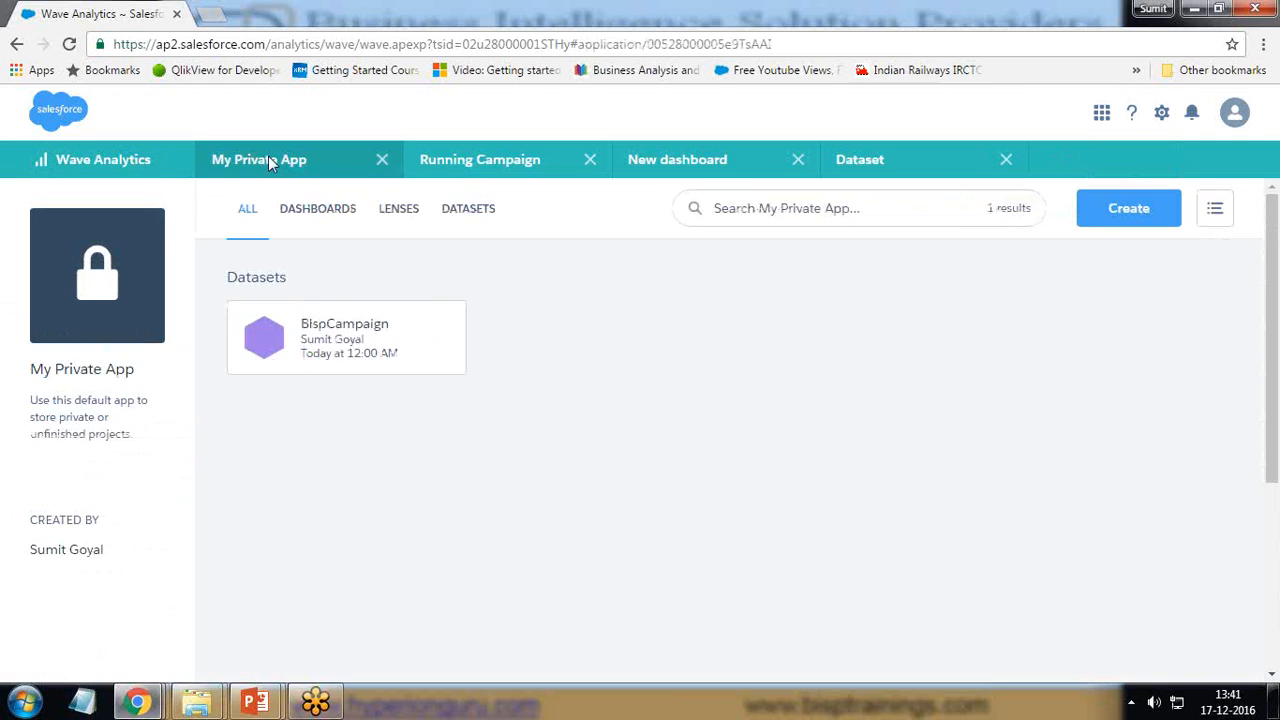
pyautogui.click(381, 160)
pyautogui.click(130, 163)
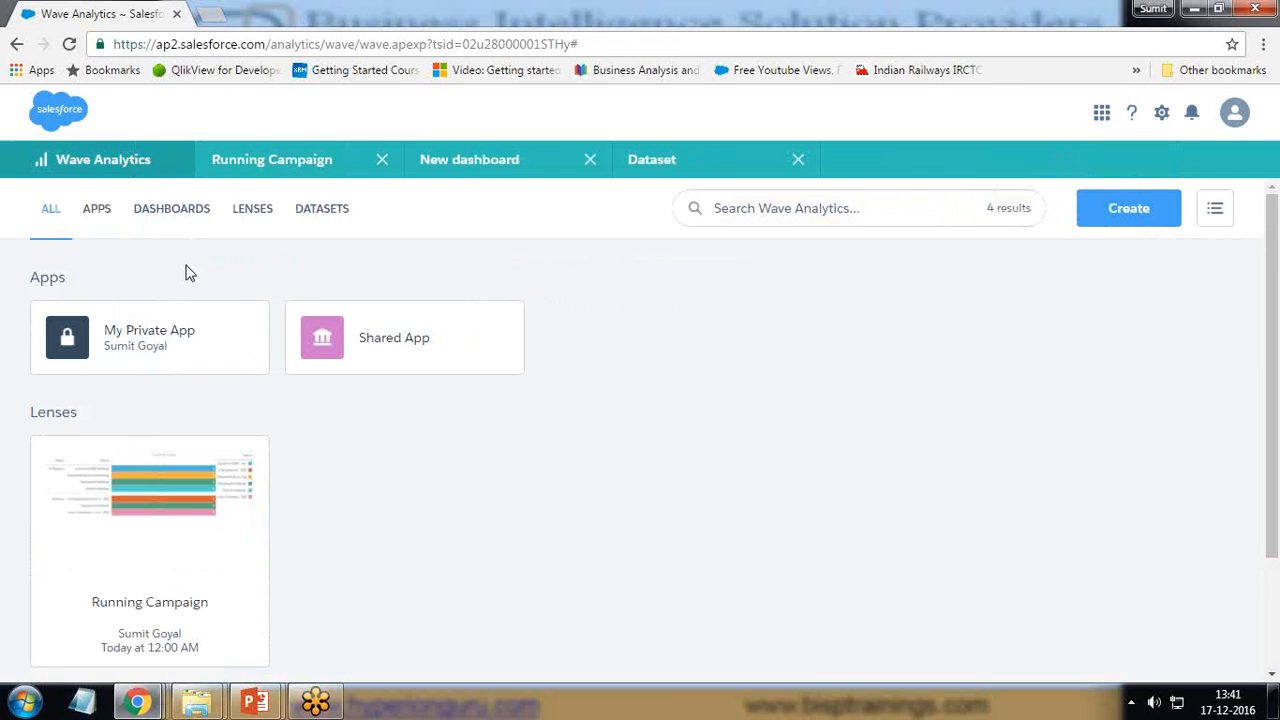
pyautogui.click(131, 331)
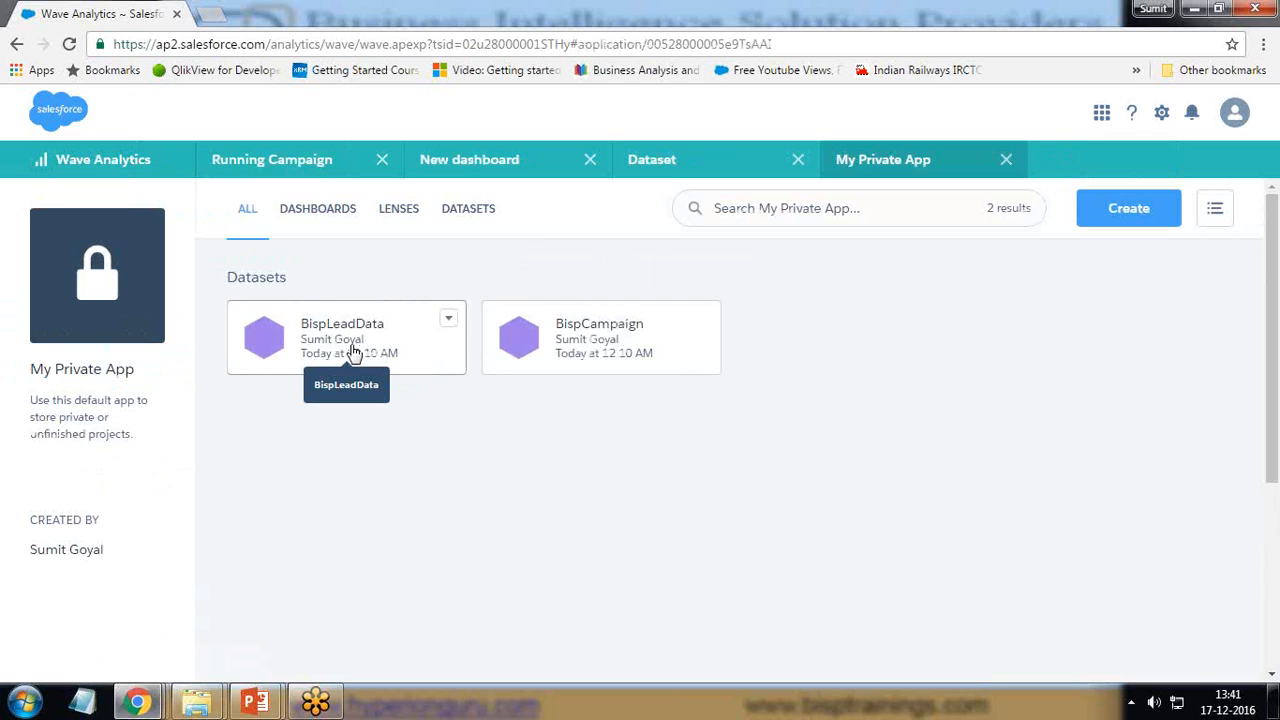
# Close the Dataset, Running Campaign and My Private App pages, leaving the new dashboard open.
pyautogui.click(481, 164)
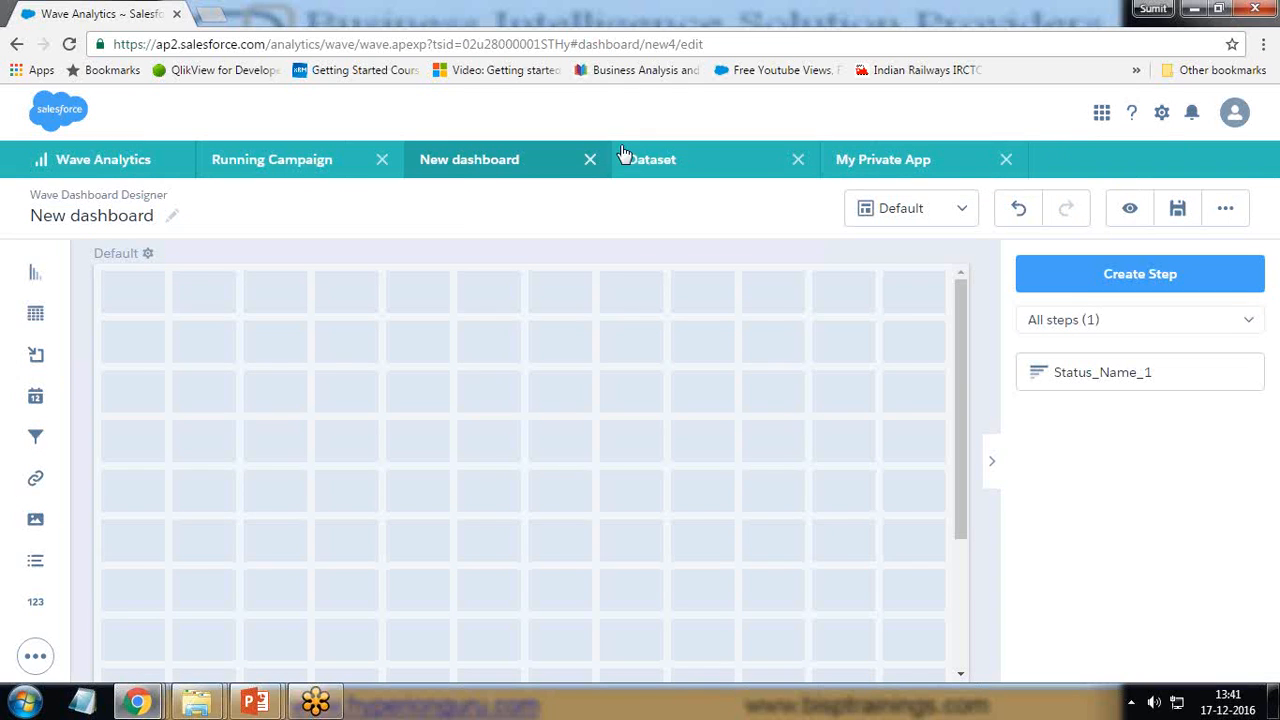
pyautogui.click(730, 160)
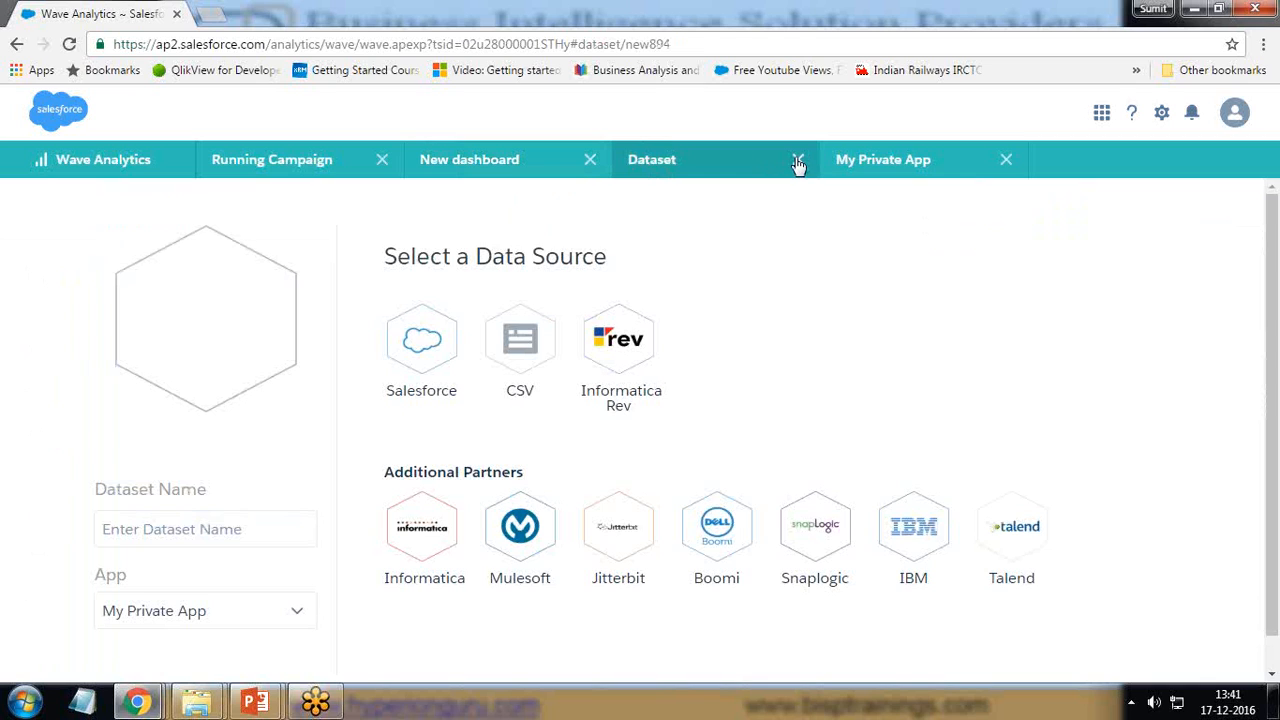
pyautogui.click(798, 160)
pyautogui.click(707, 167)
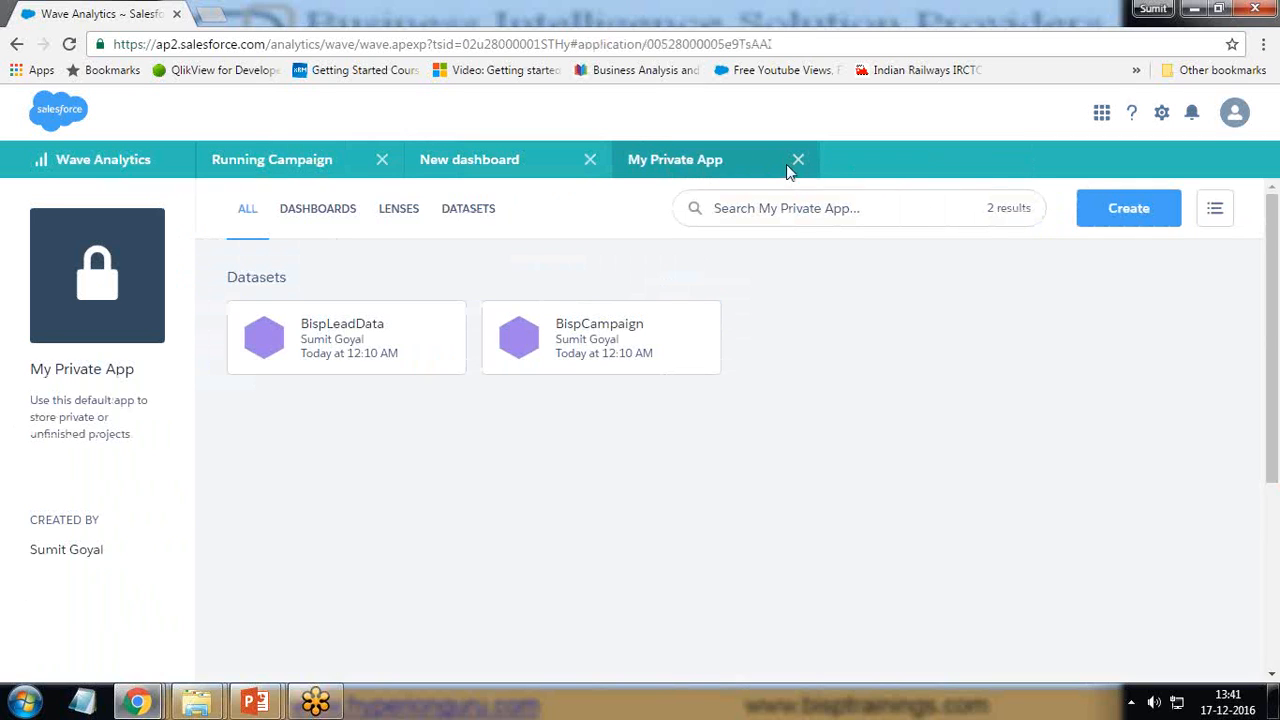
pyautogui.click(300, 164)
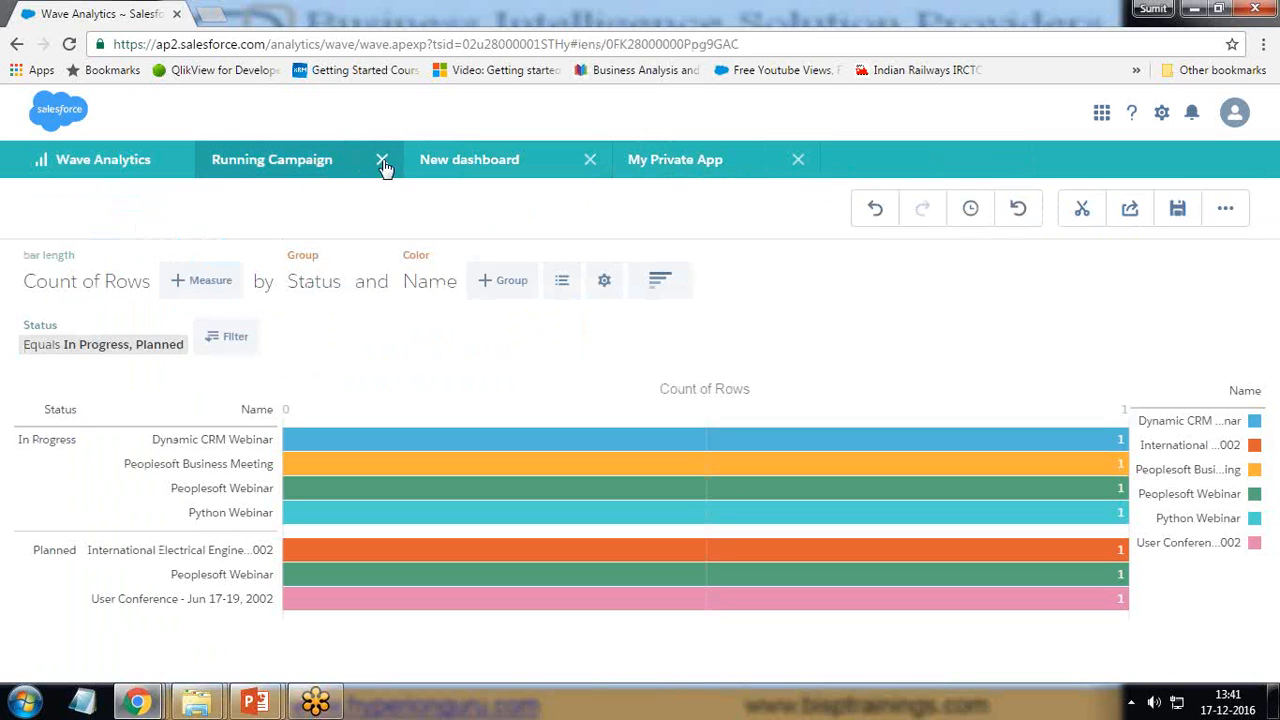
pyautogui.click(383, 162)
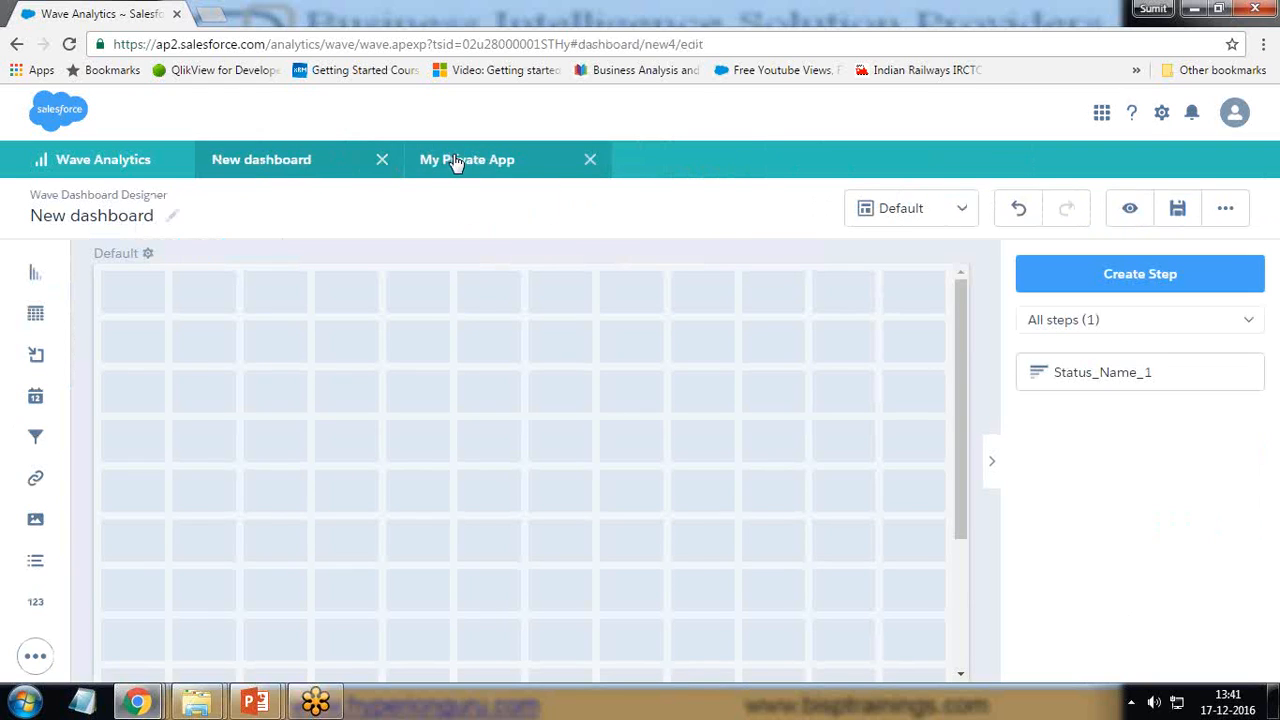
pyautogui.click(475, 165)
pyautogui.click(590, 160)
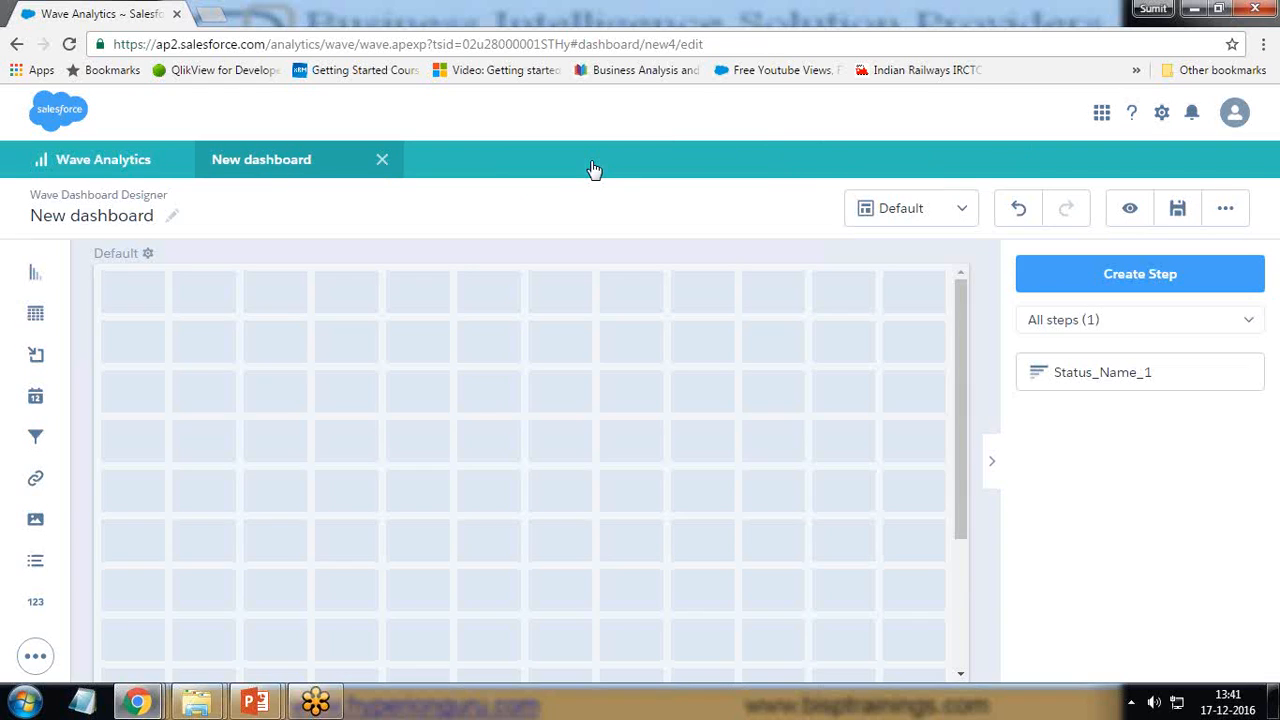
# Reopen My Private App, open the BispLeadData dataset in a new lens, and close the app page.
pyautogui.click(129, 165)
pyautogui.click(143, 338)
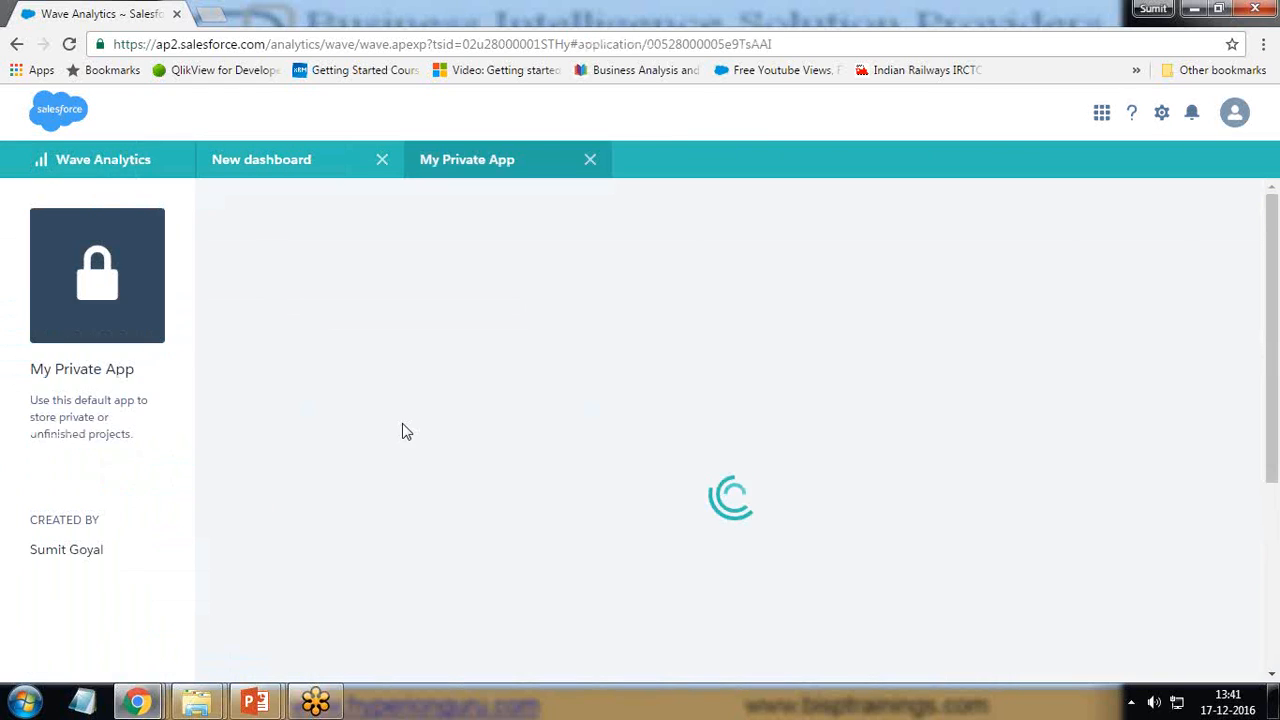
pyautogui.click(333, 345)
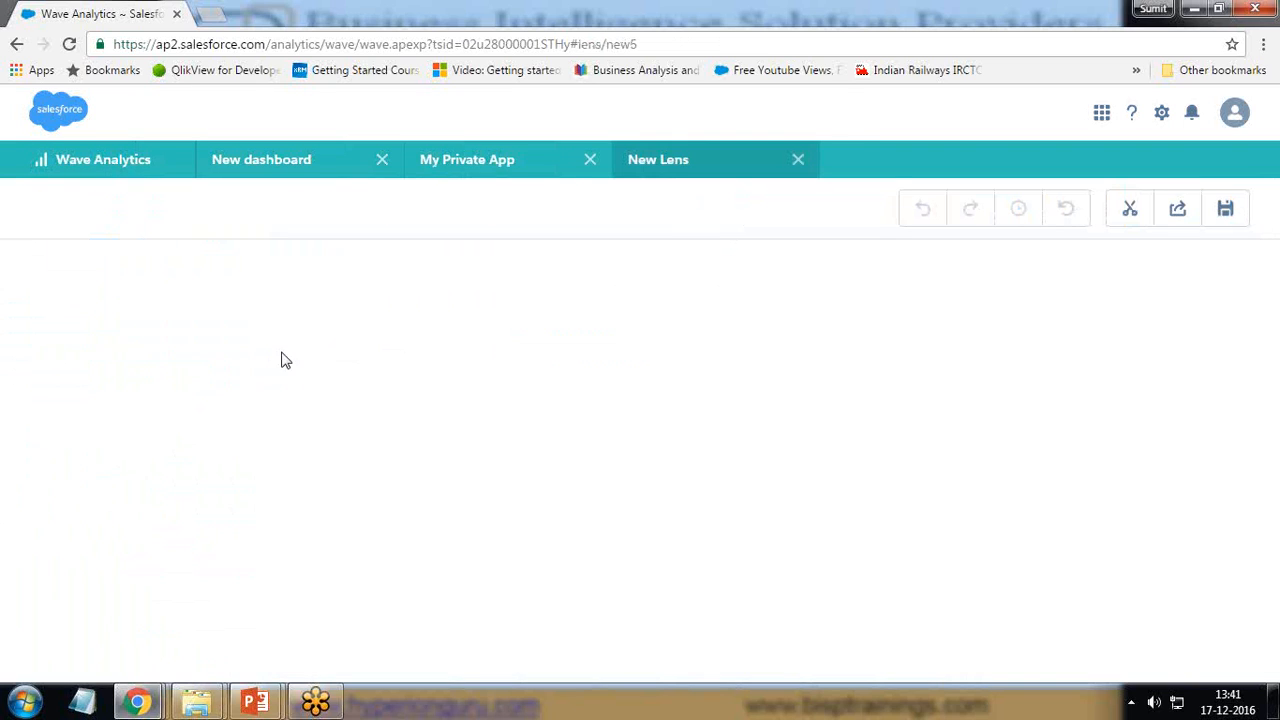
pyautogui.click(590, 162)
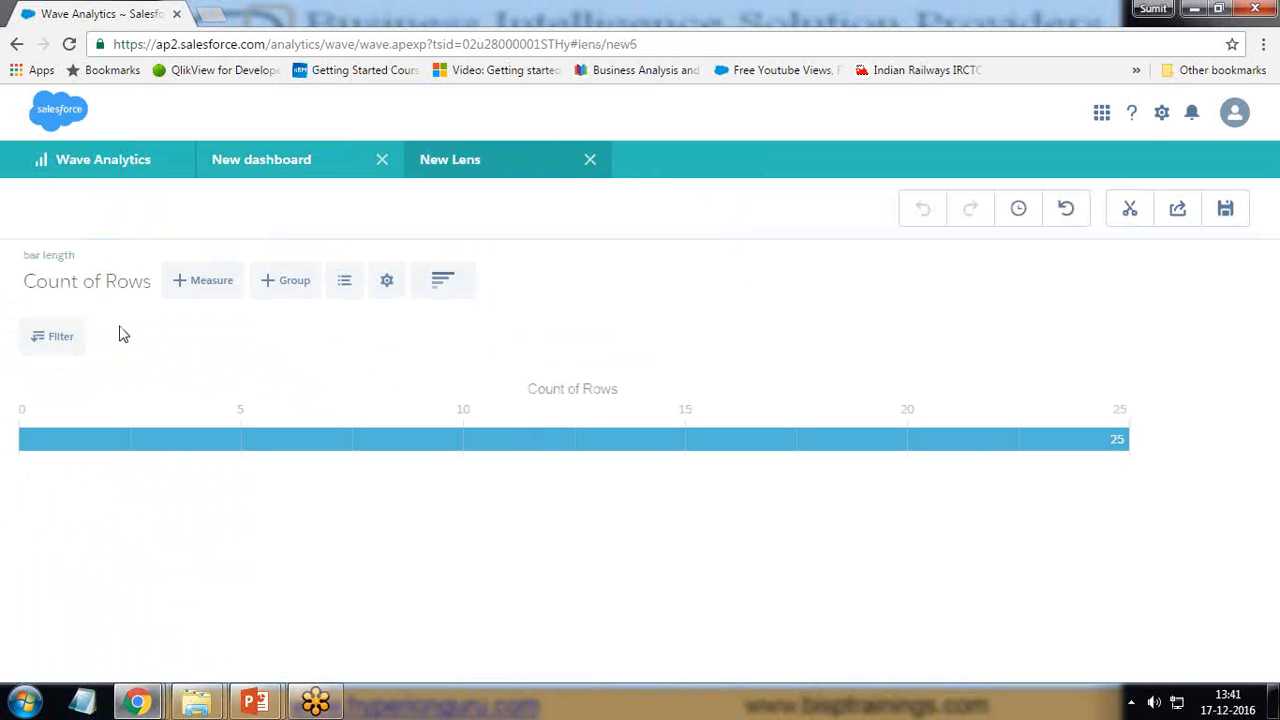
# Switch to the PowerPoint slide show to review the Business Requirement list, and return to the new lens.
pyautogui.moveTo(257, 703)
pyautogui.click(420, 625)
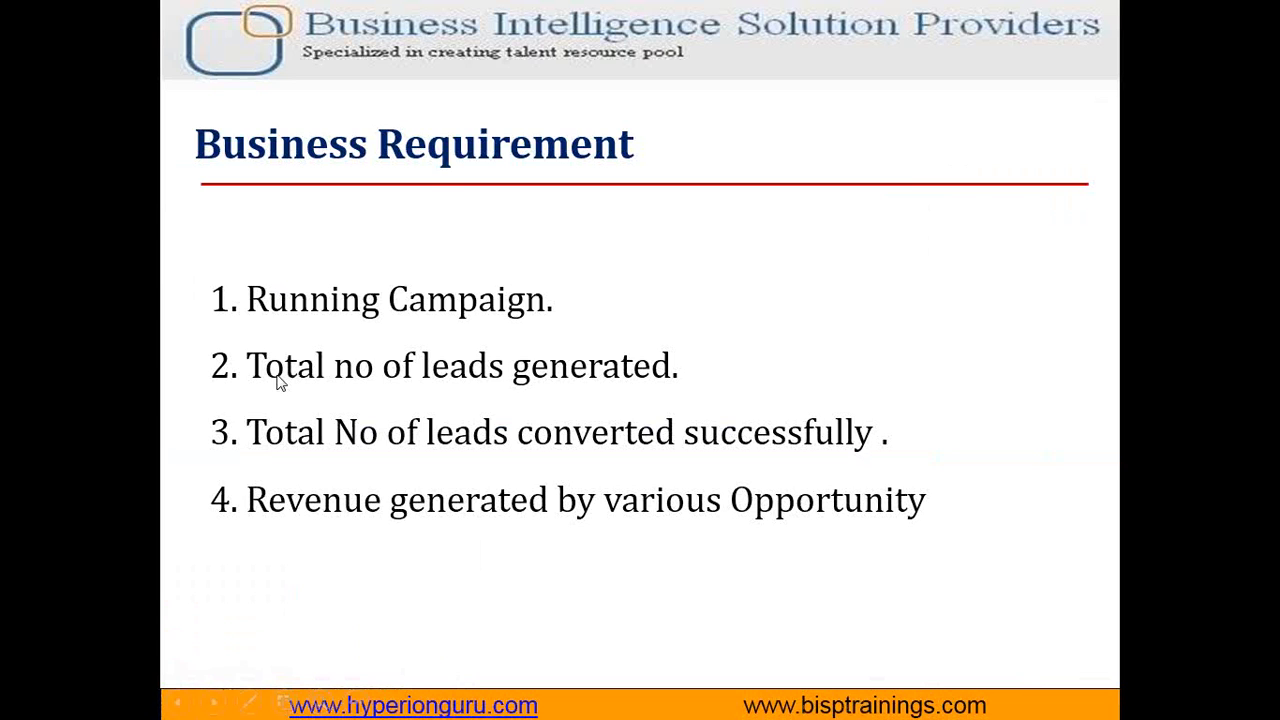
pyautogui.hotkey('alt', 'Tab')
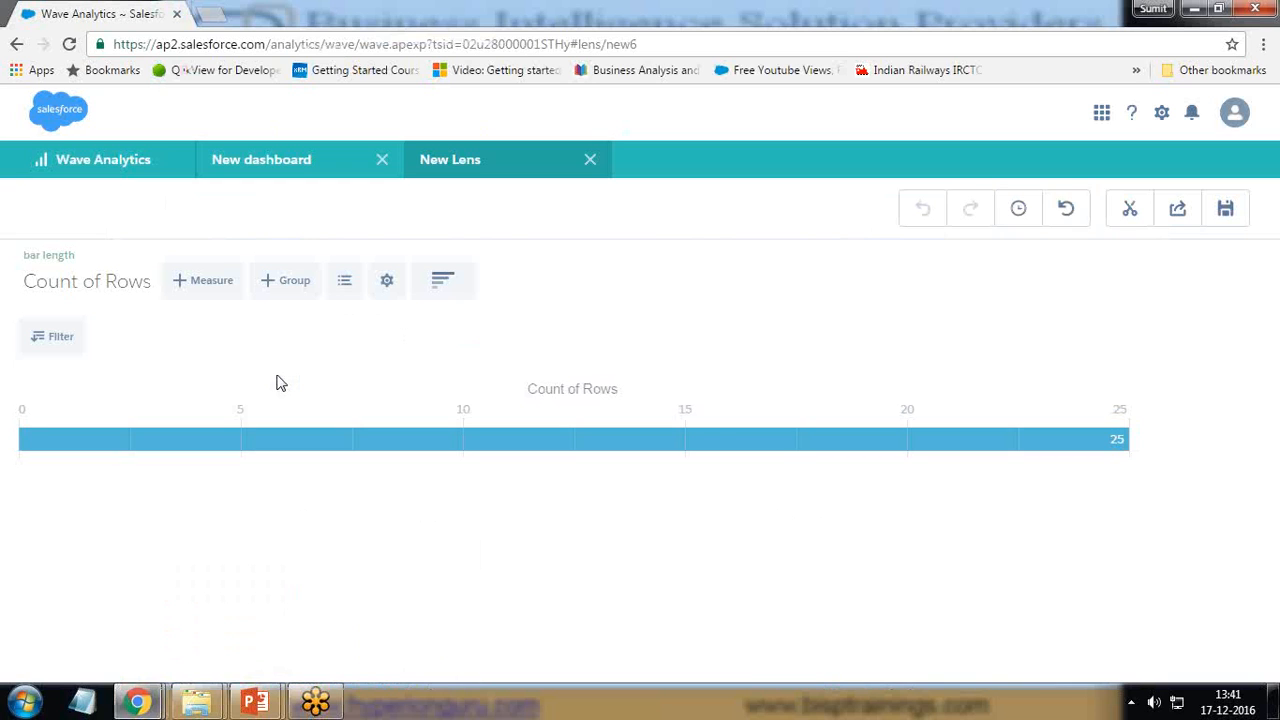
# Try grouping the lead row count by Status, and remove that grouping.
pyautogui.click(279, 284)
pyautogui.scroll(-3, 360, 600)
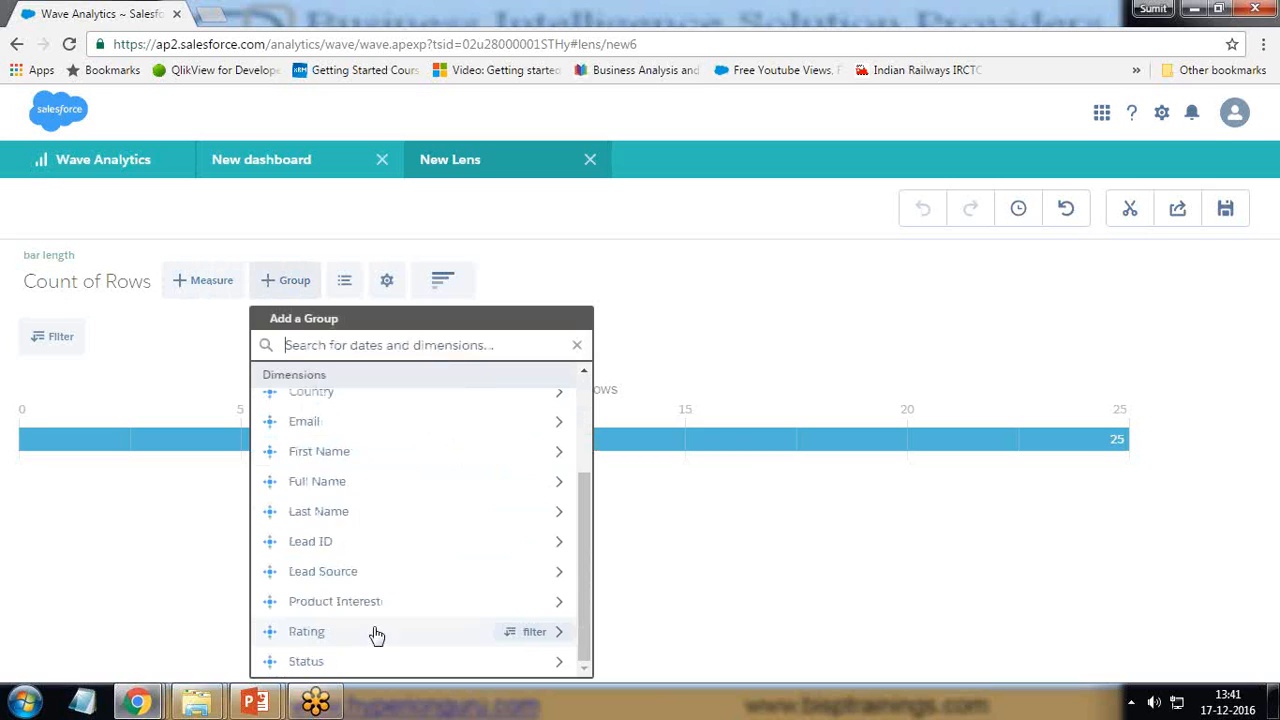
pyautogui.click(332, 668)
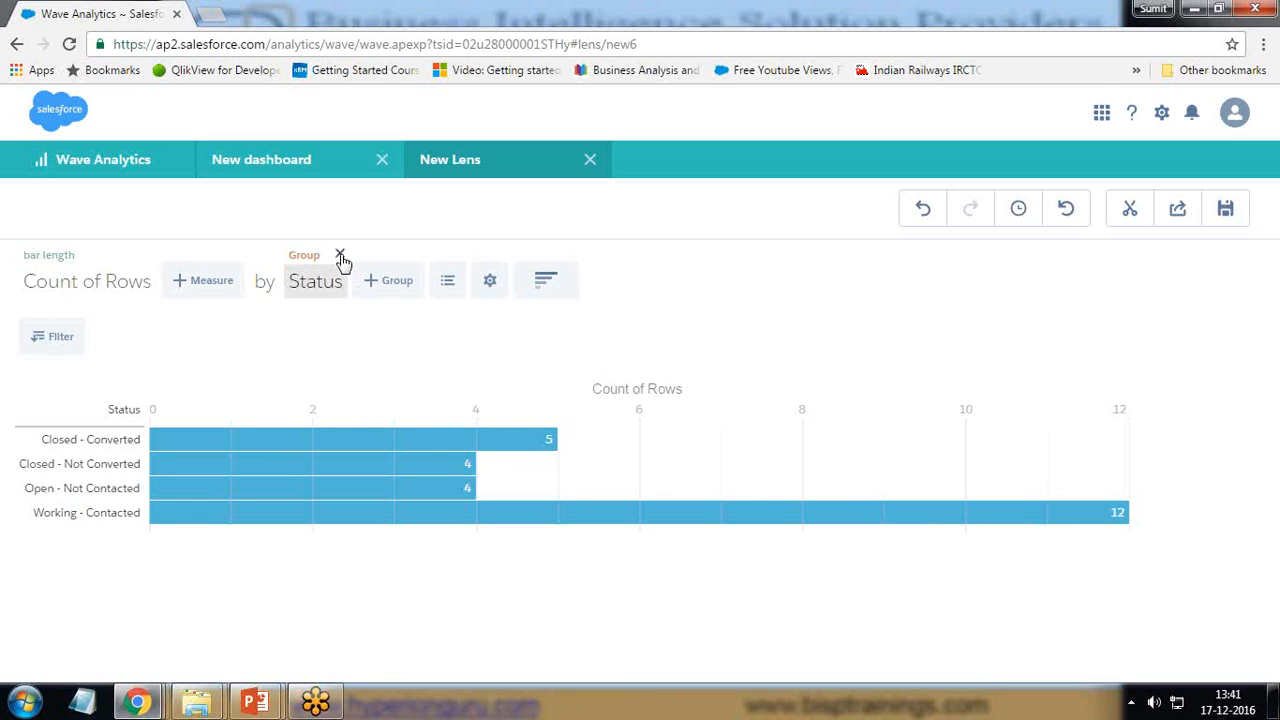
pyautogui.click(340, 255)
pyautogui.click(272, 284)
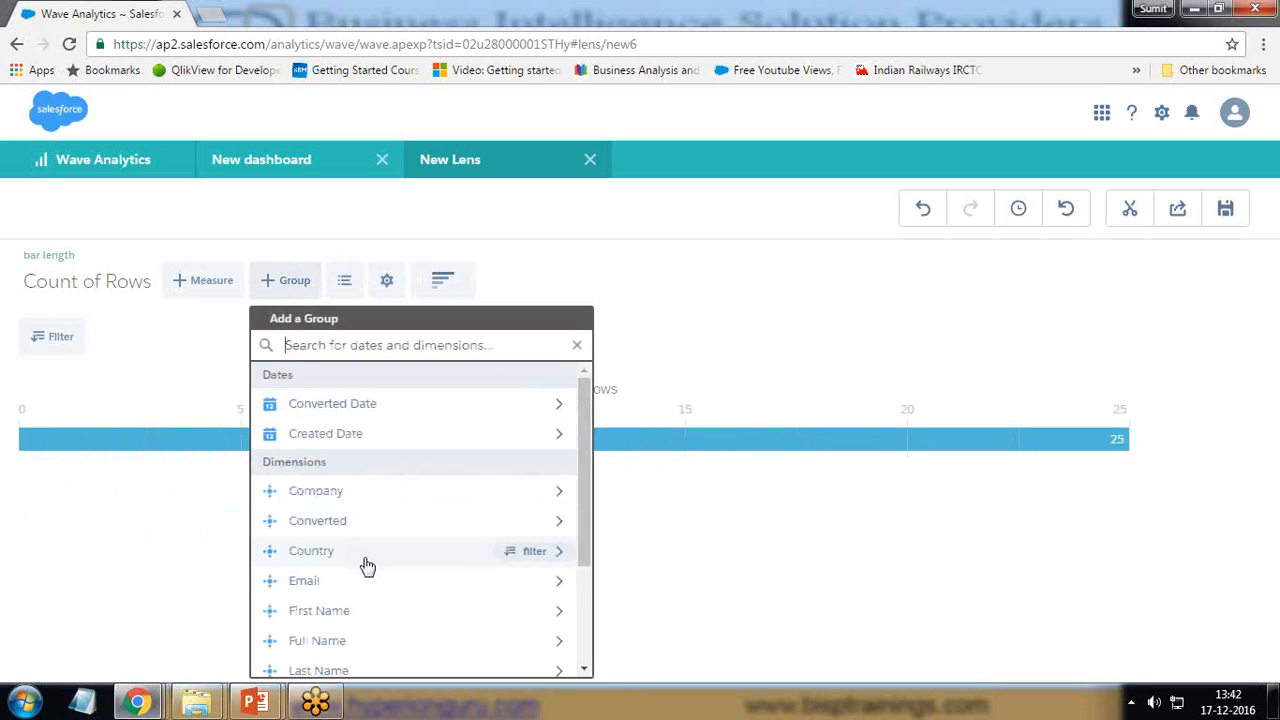
pyautogui.scroll(-3, 366, 531)
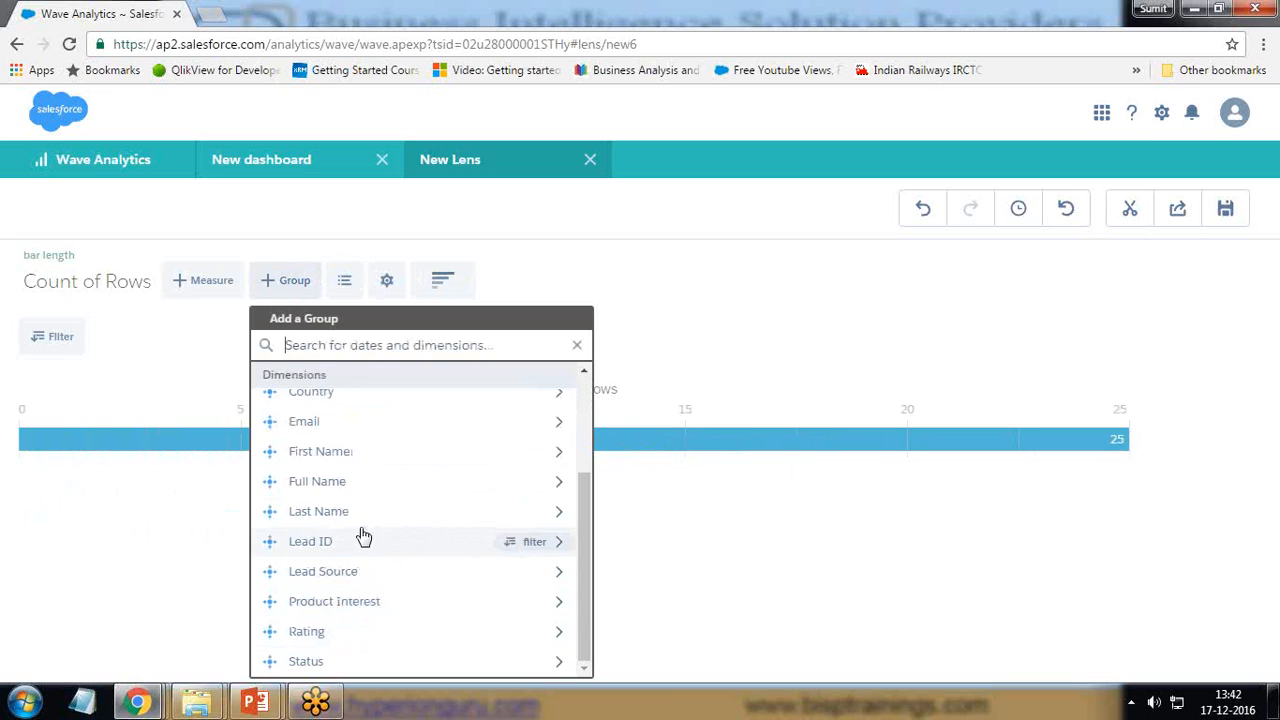
pyautogui.scroll(3, 380, 560)
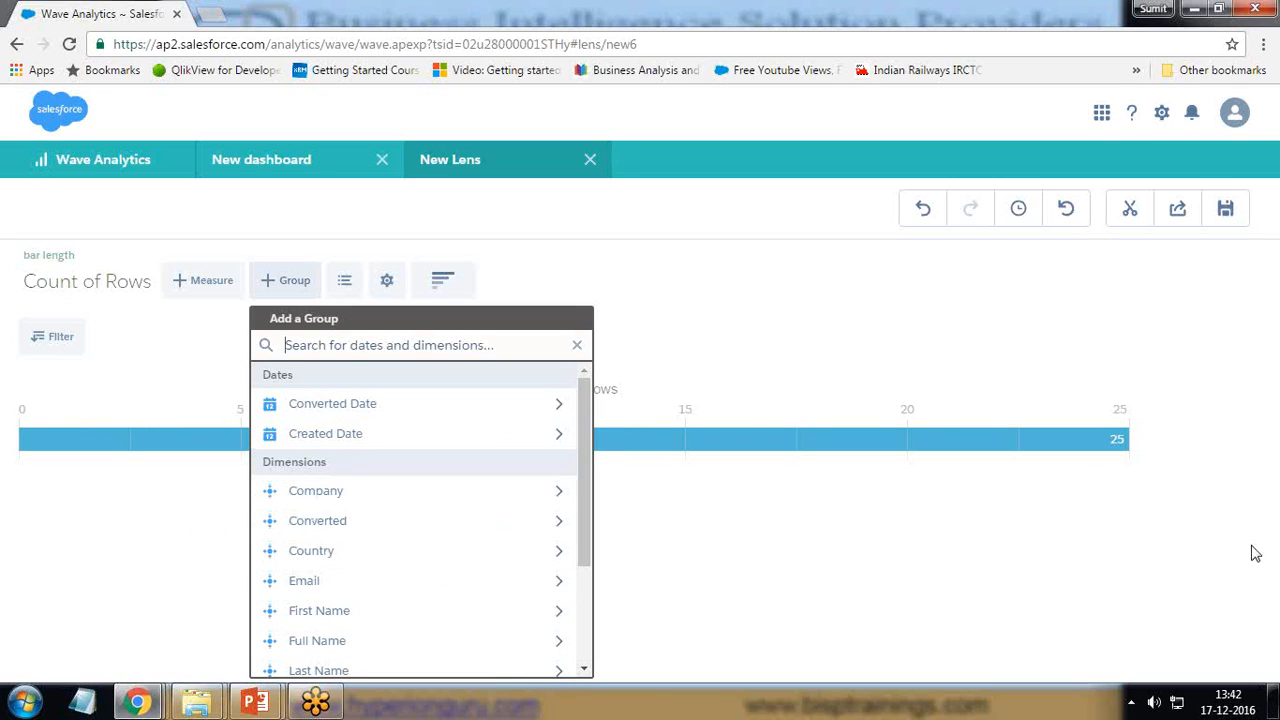
pyautogui.click(922, 528)
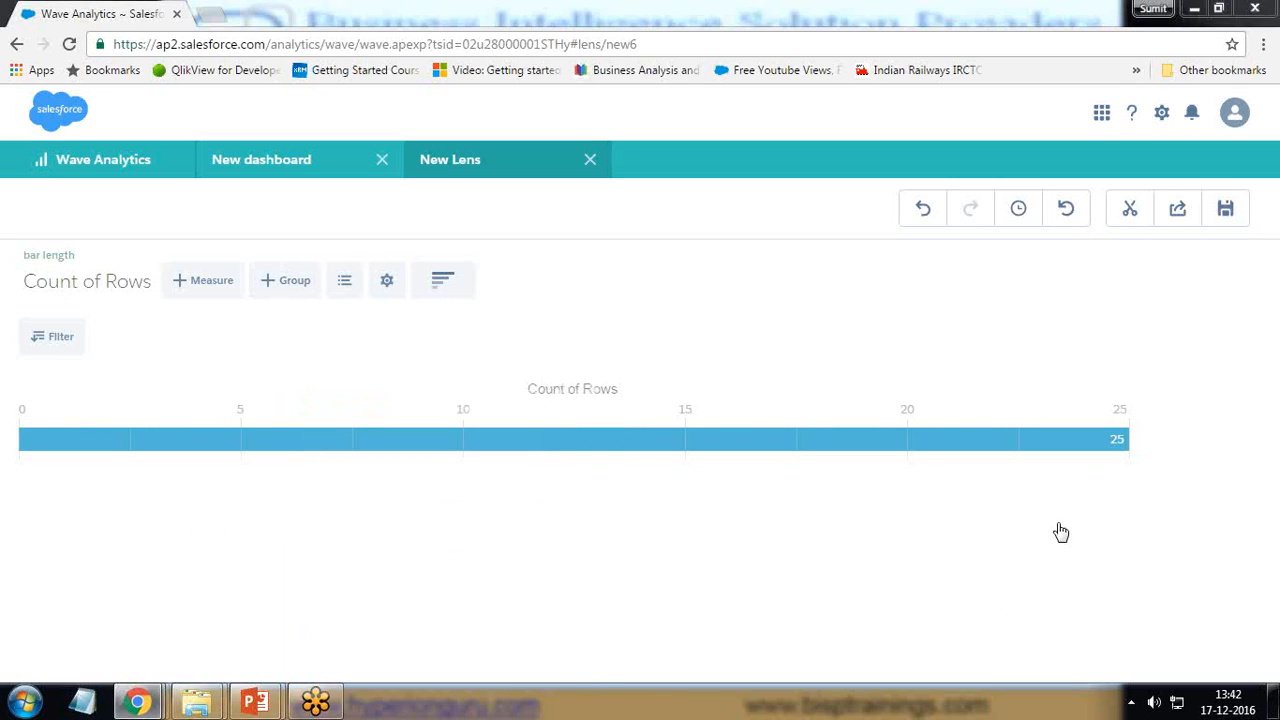
# Group the lead row count by Full Name and look through the resulting bars.
pyautogui.click(287, 287)
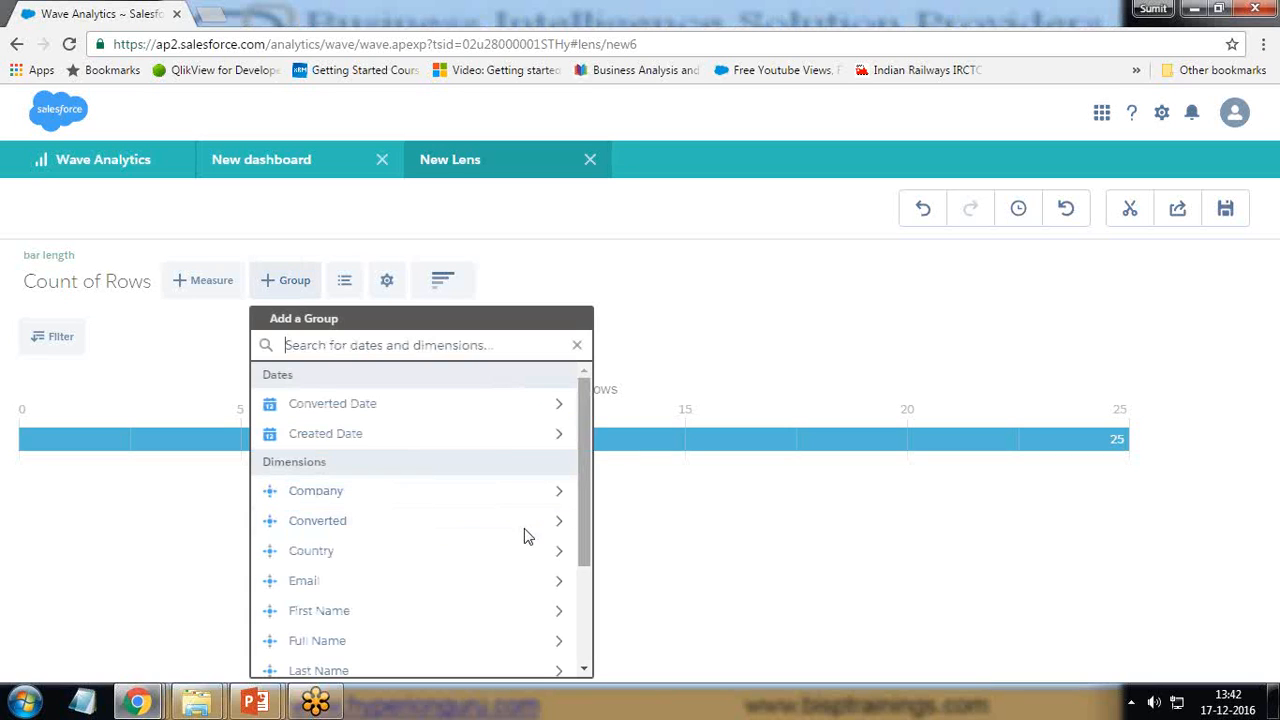
pyautogui.moveTo(590, 497); pyautogui.dragTo(580, 568)
pyautogui.click(307, 513)
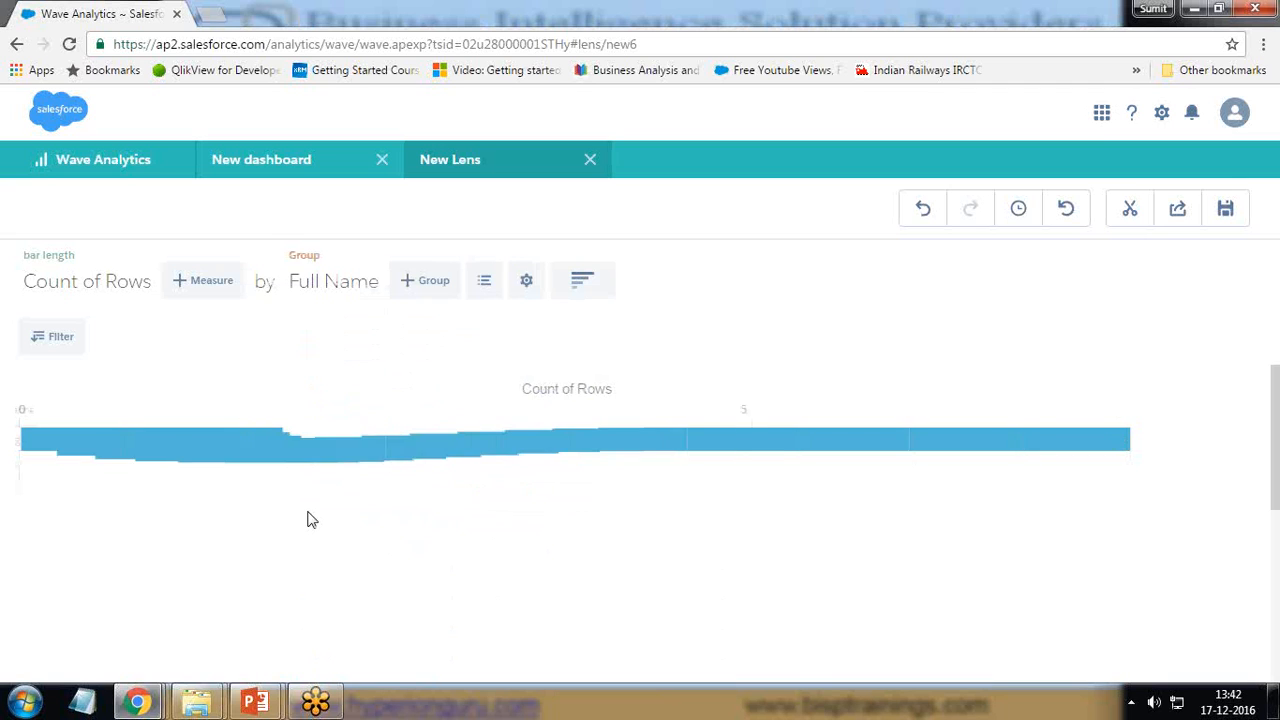
pyautogui.scroll(-5, 305, 518)
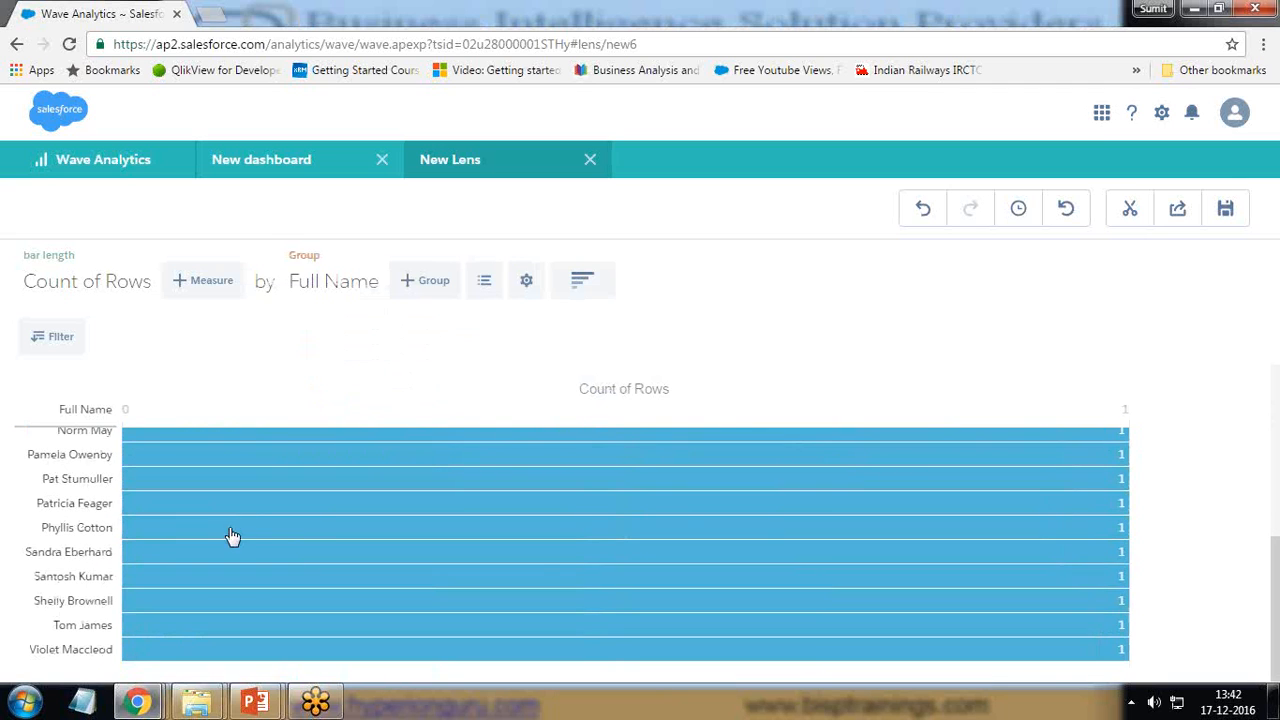
# Display the lens as a Values Table and look through the raw lead records.
pyautogui.click(581, 285)
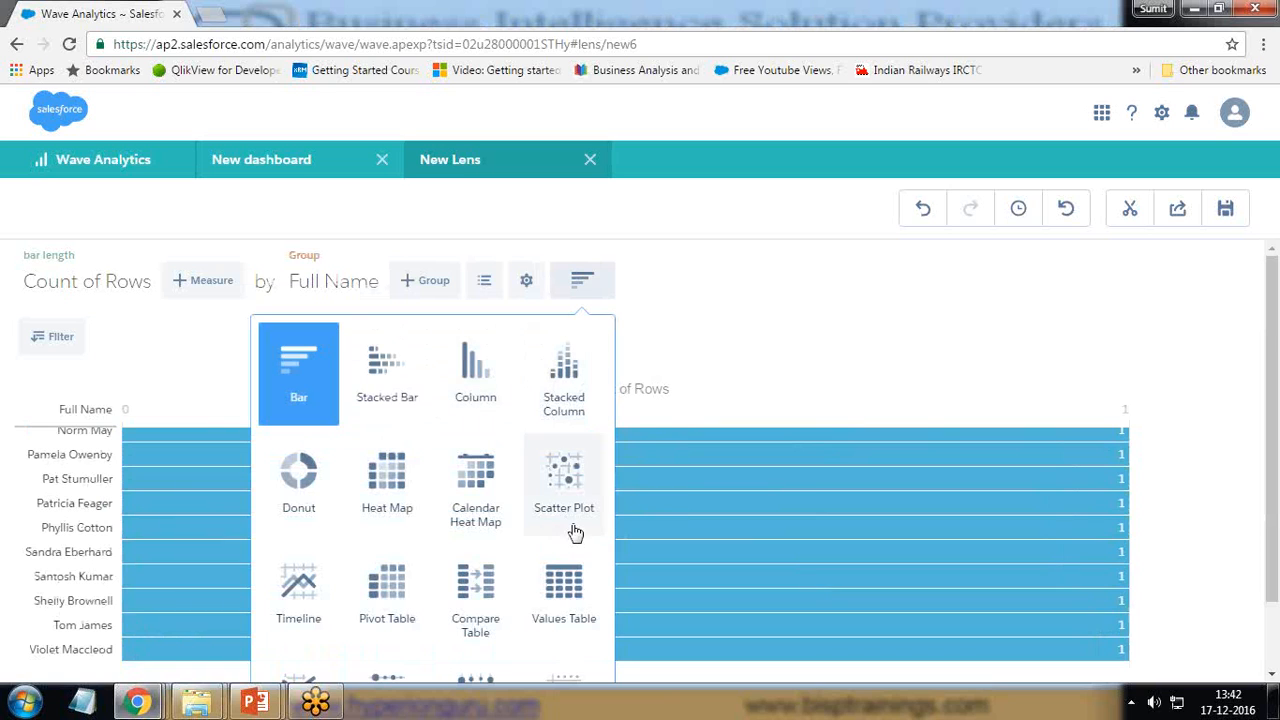
pyautogui.click(563, 589)
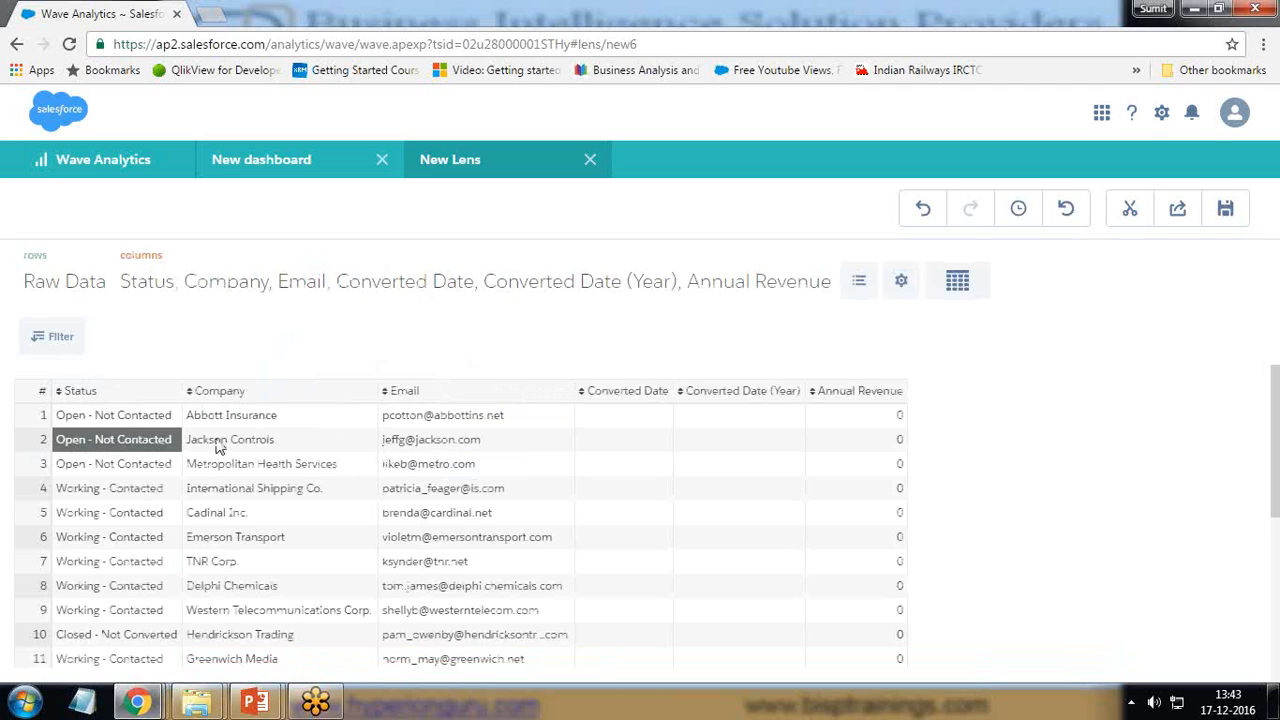
pyautogui.scroll(-1, 112, 430)
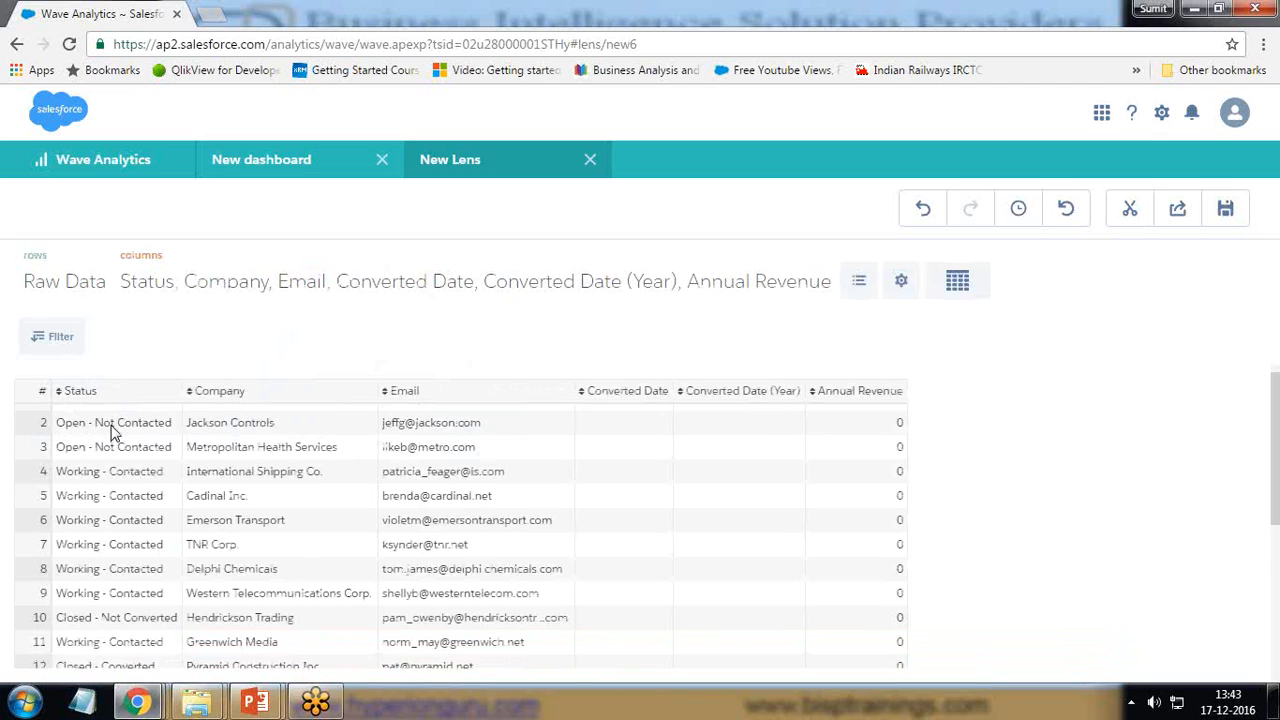
pyautogui.scroll(-5, 112, 430)
pyautogui.scroll(2, 388, 596)
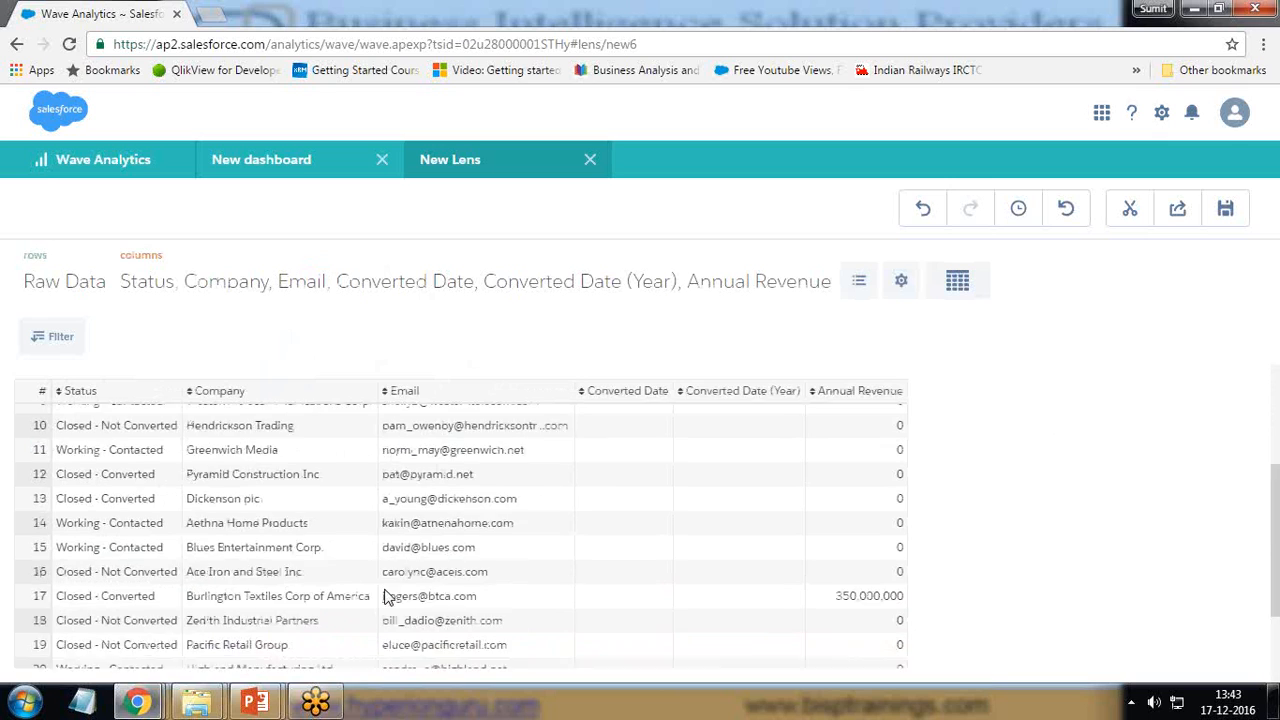
pyautogui.scroll(3, 388, 596)
# Try the Column chart for the lens, and switch it to the Bar chart.
pyautogui.click(957, 281)
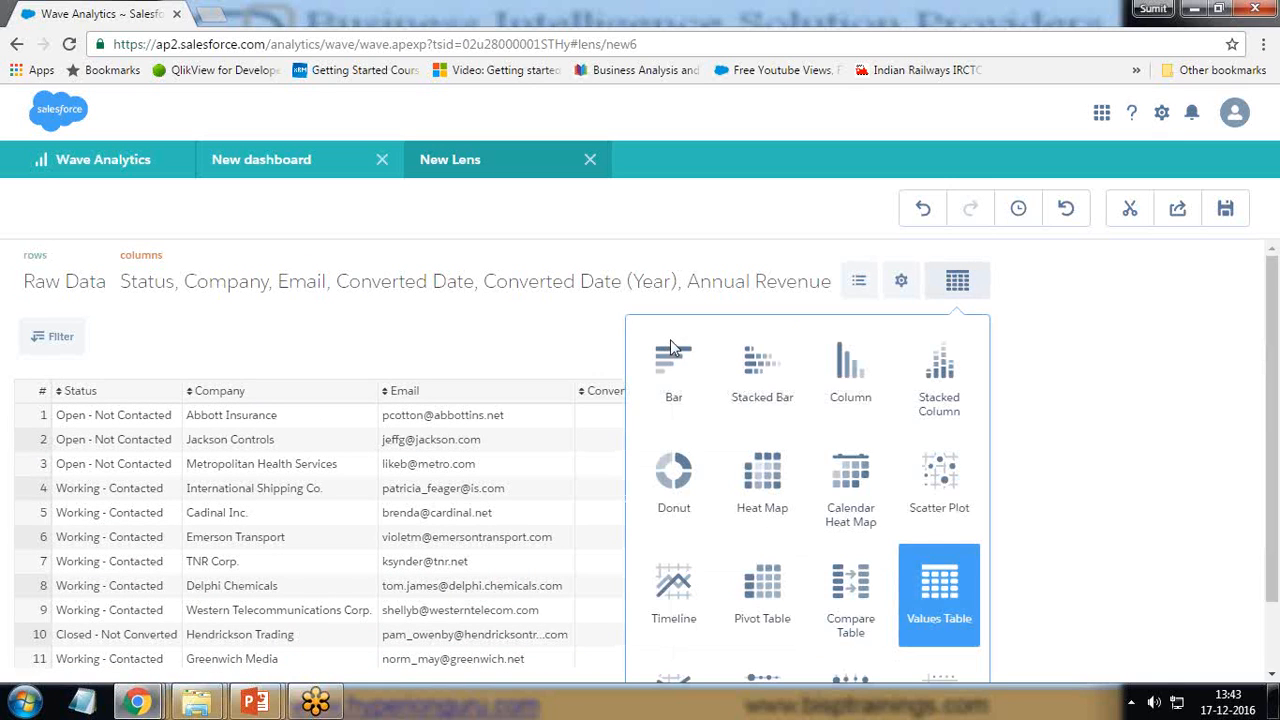
pyautogui.click(851, 366)
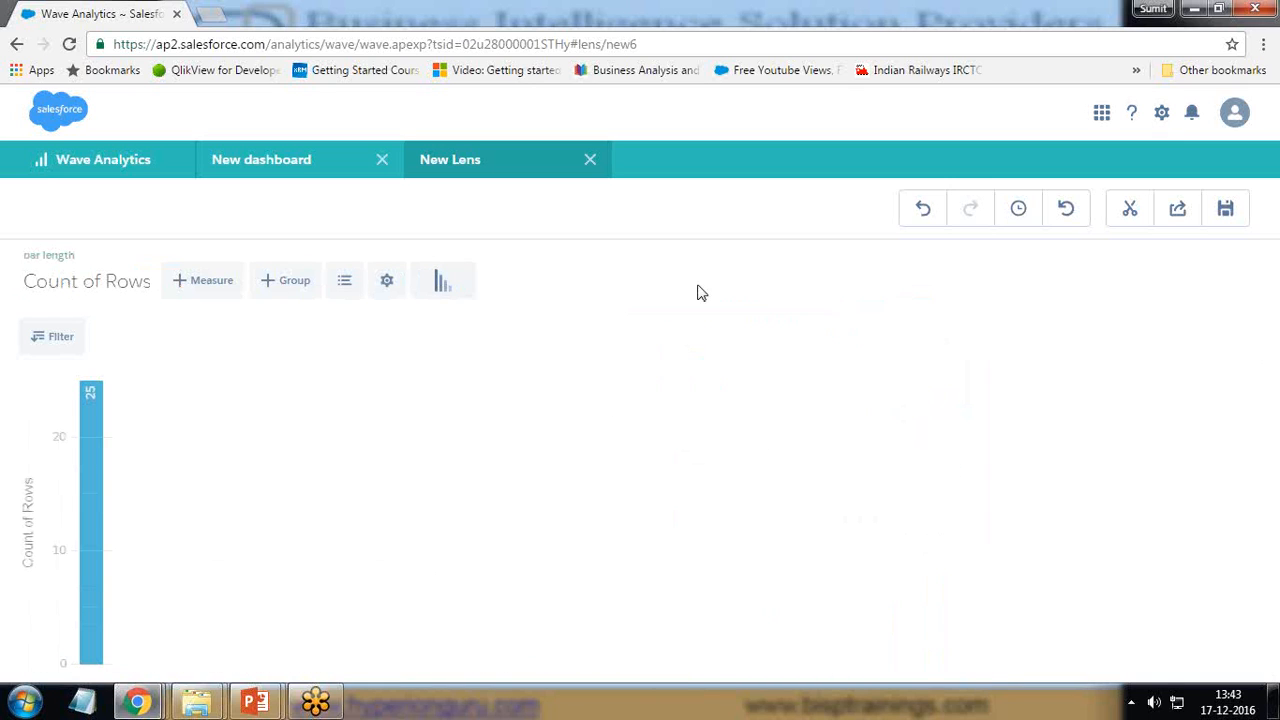
pyautogui.click(443, 284)
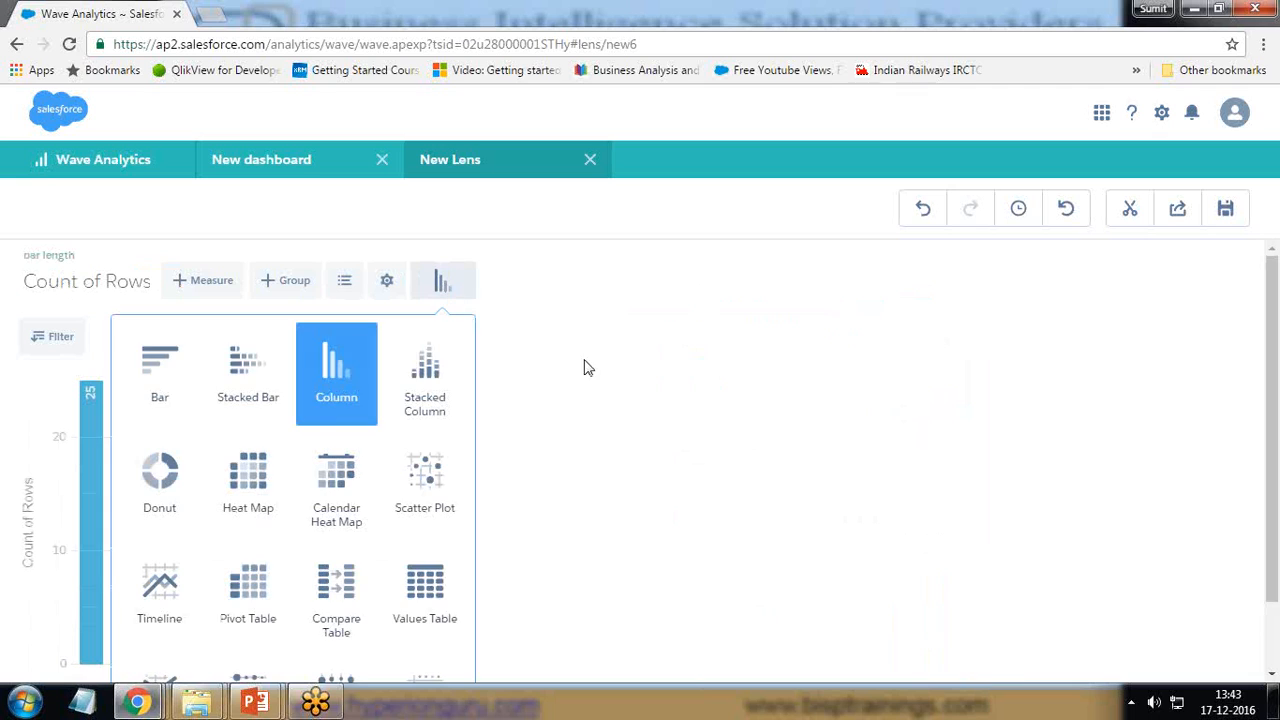
pyautogui.click(156, 367)
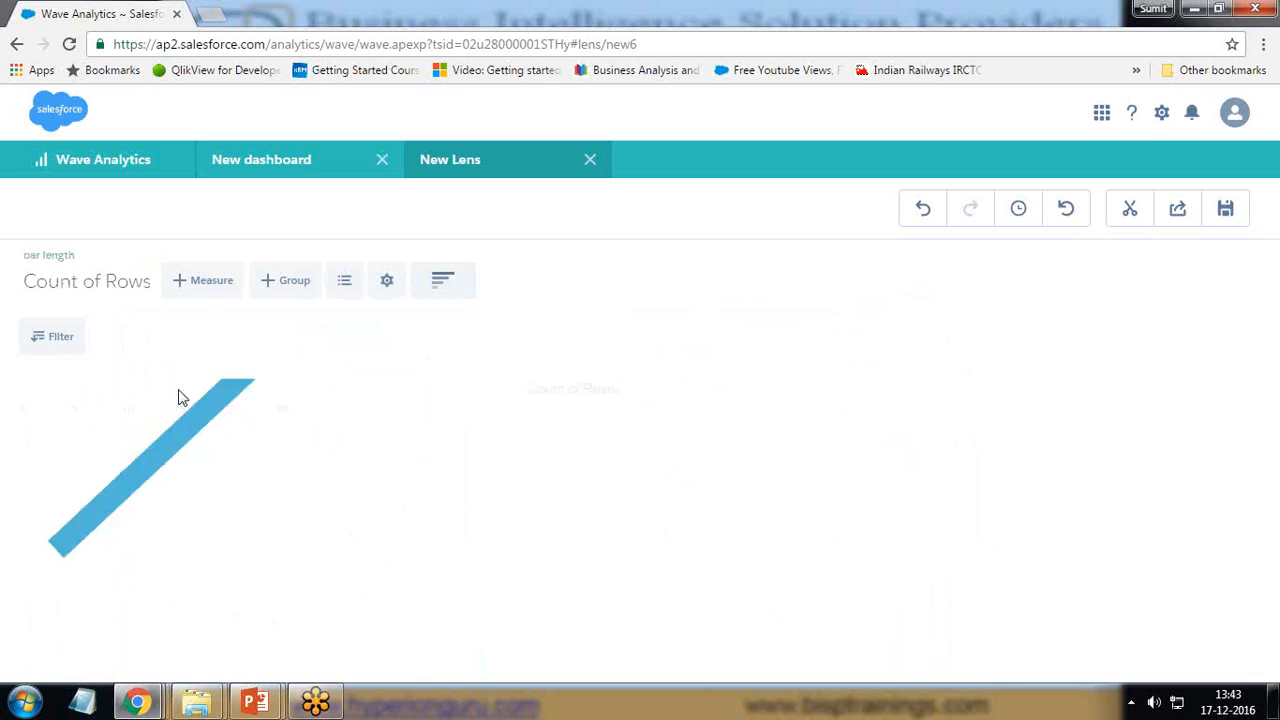
# Try grouping the lead row count by First Name, and remove that grouping.
pyautogui.click(289, 284)
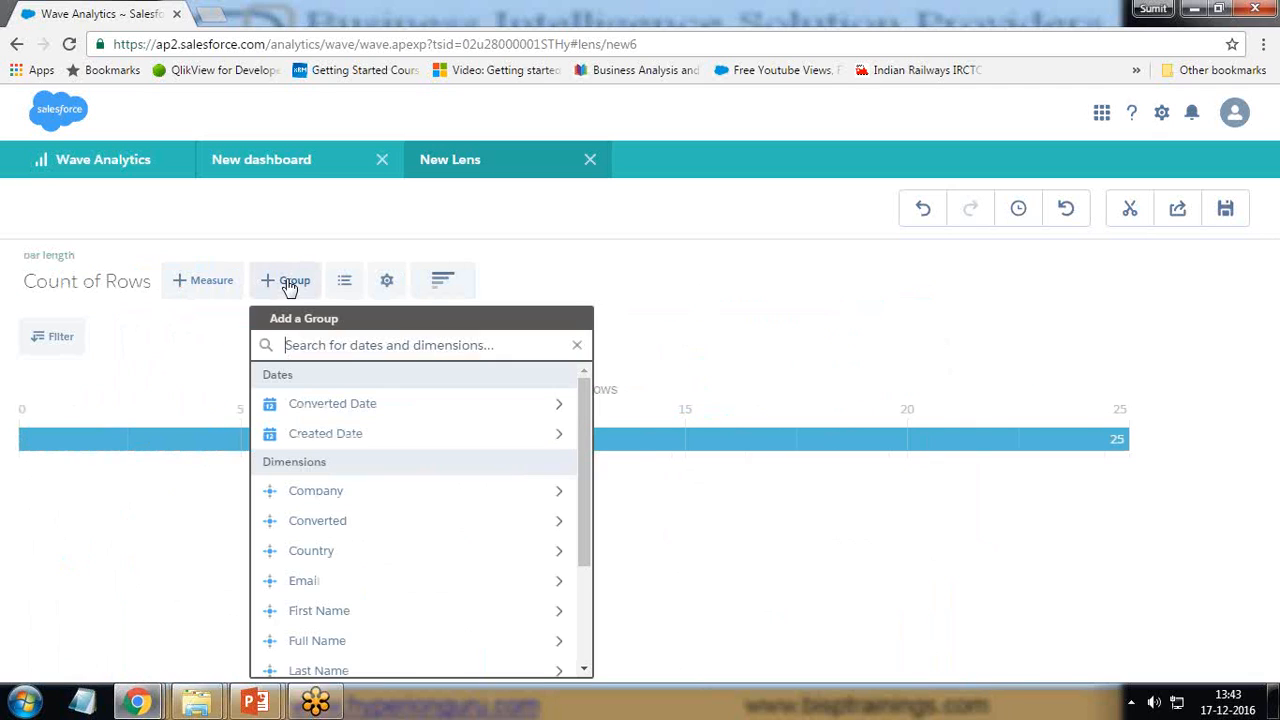
pyautogui.click(341, 618)
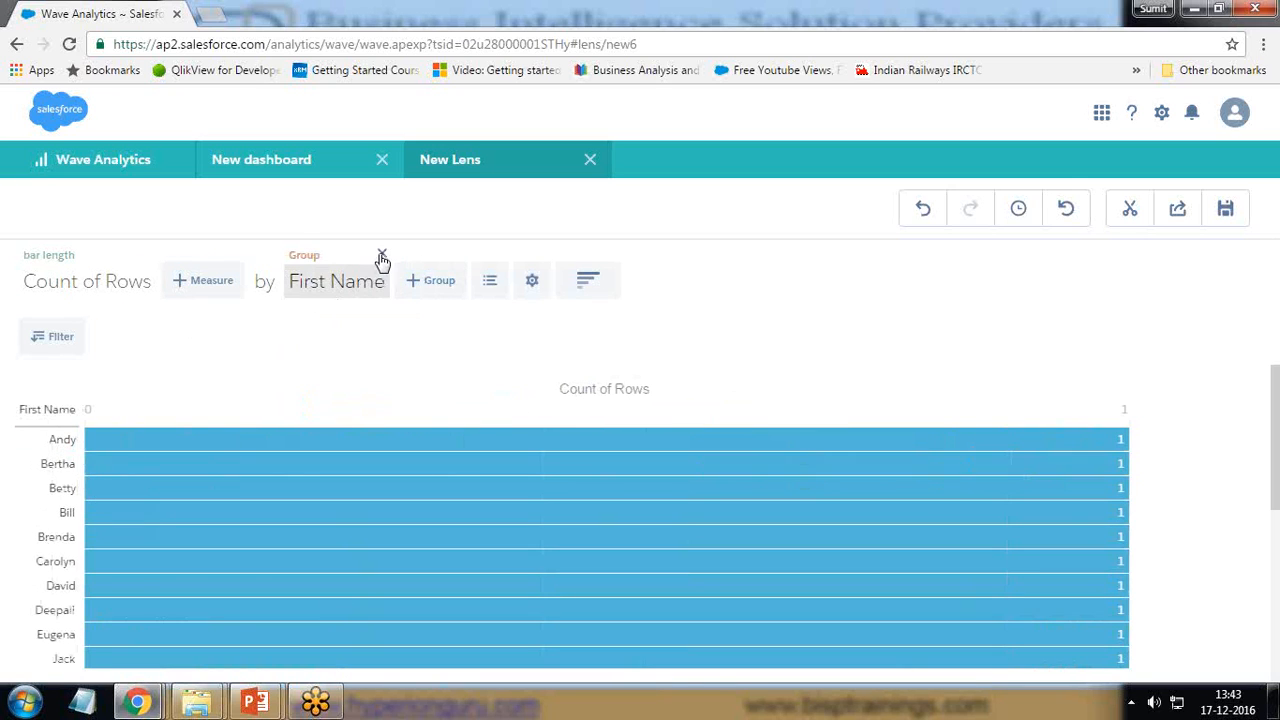
pyautogui.click(381, 257)
# Group the lead row count by Full Name with an Equals filter on all values, and review the bars.
pyautogui.click(280, 283)
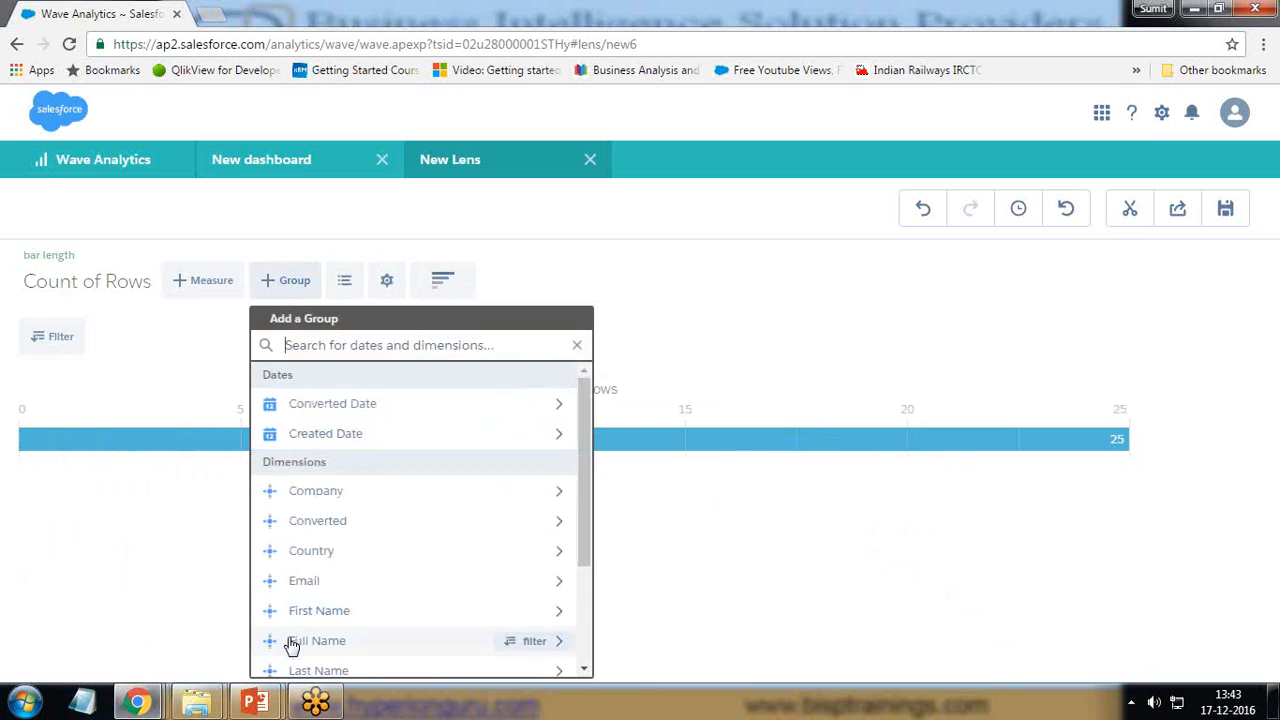
pyautogui.click(528, 642)
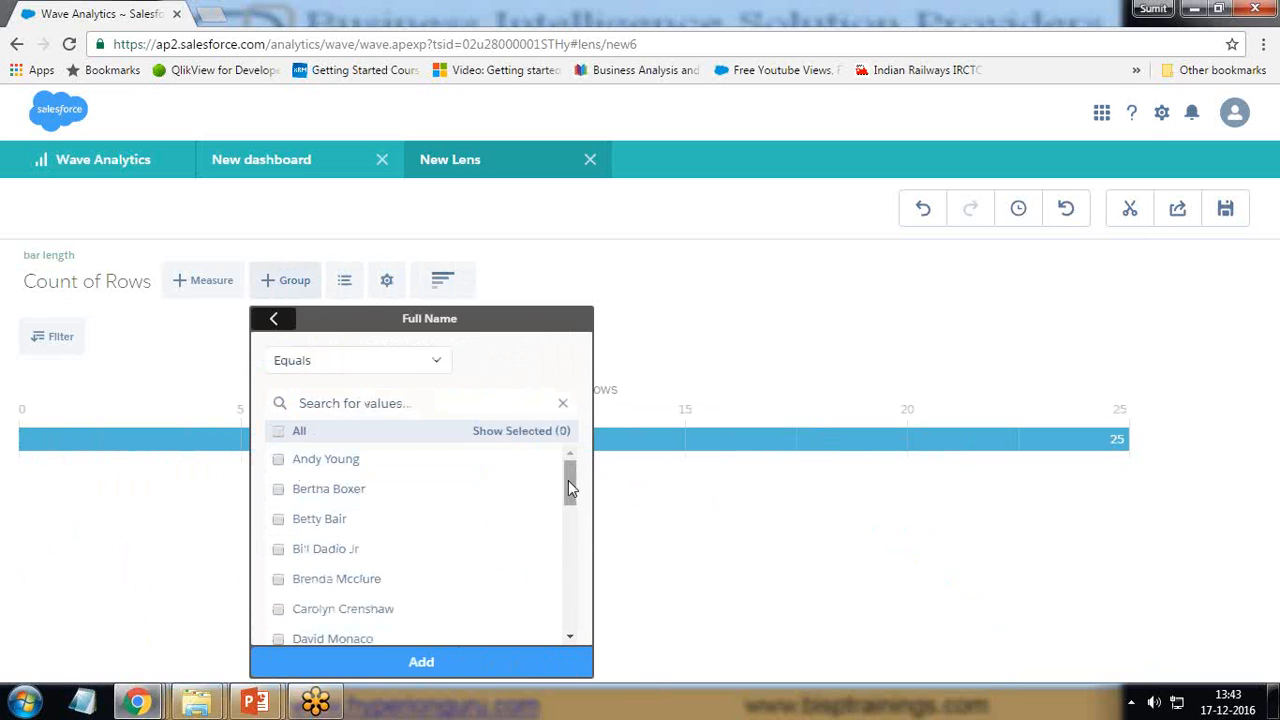
pyautogui.moveTo(568, 487); pyautogui.dragTo(557, 429)
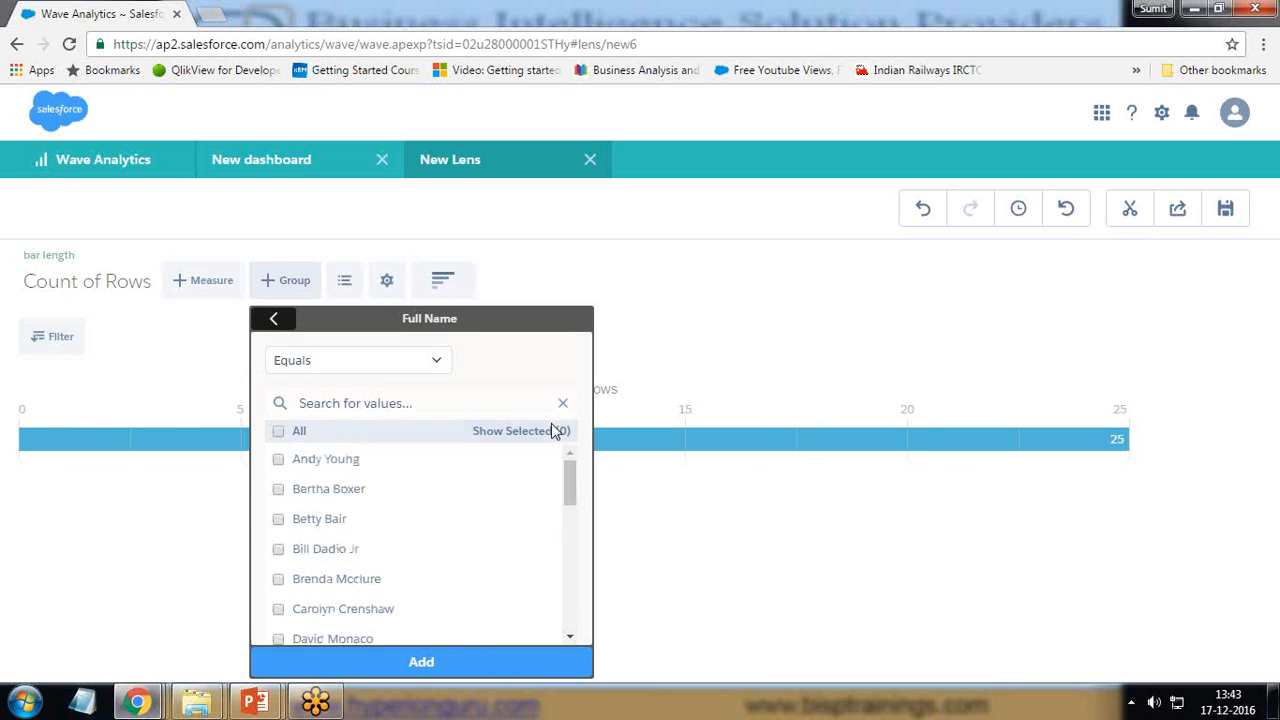
pyautogui.click(279, 433)
pyautogui.click(416, 661)
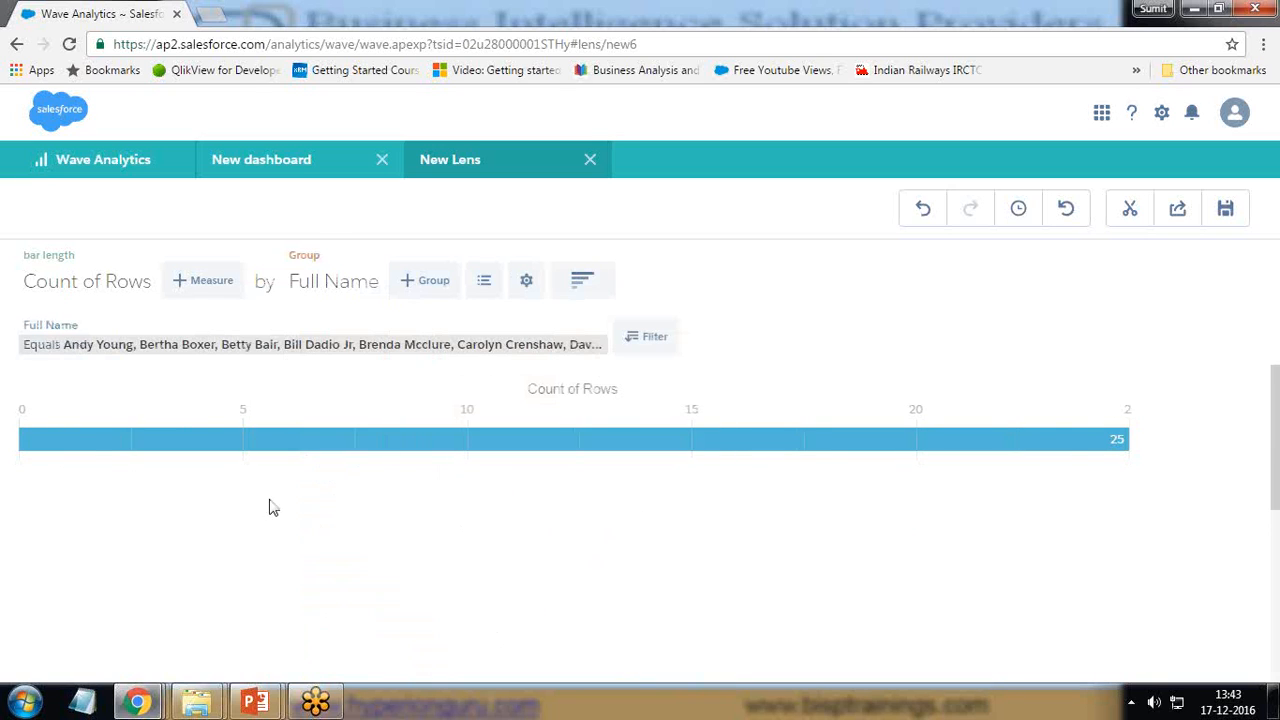
pyautogui.scroll(-5, 266, 497)
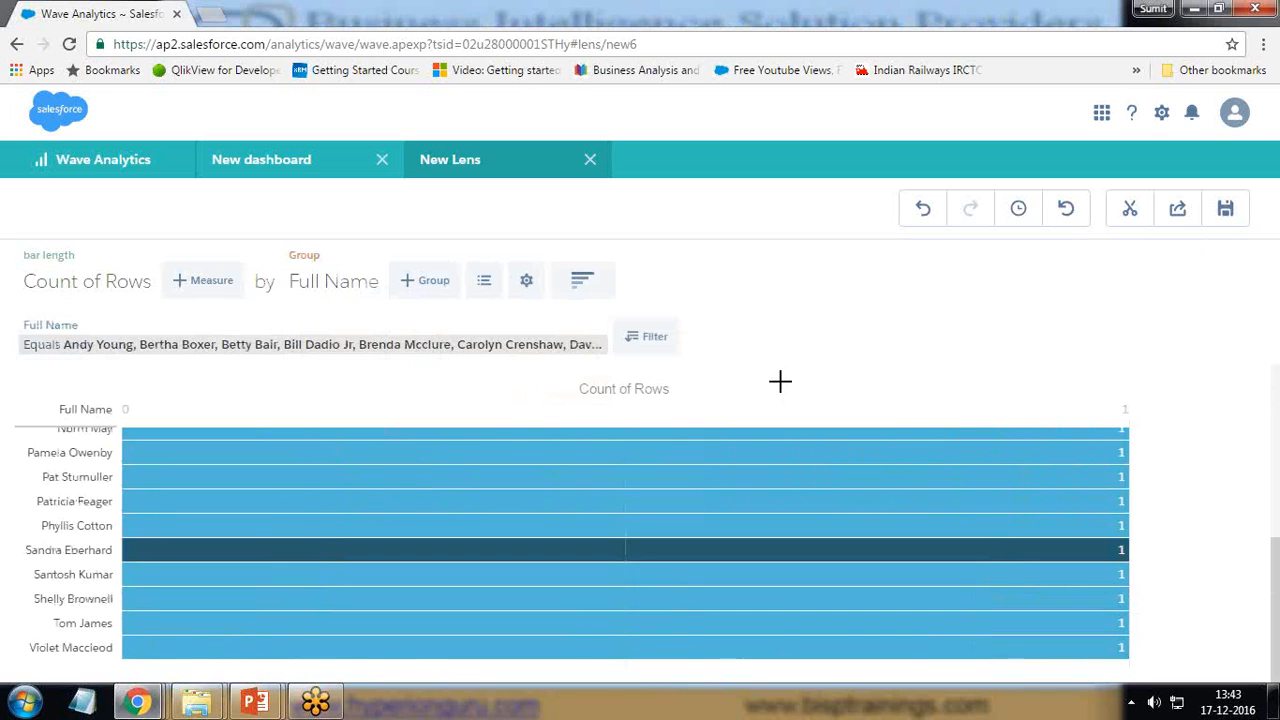
pyautogui.scroll(3, 440, 487)
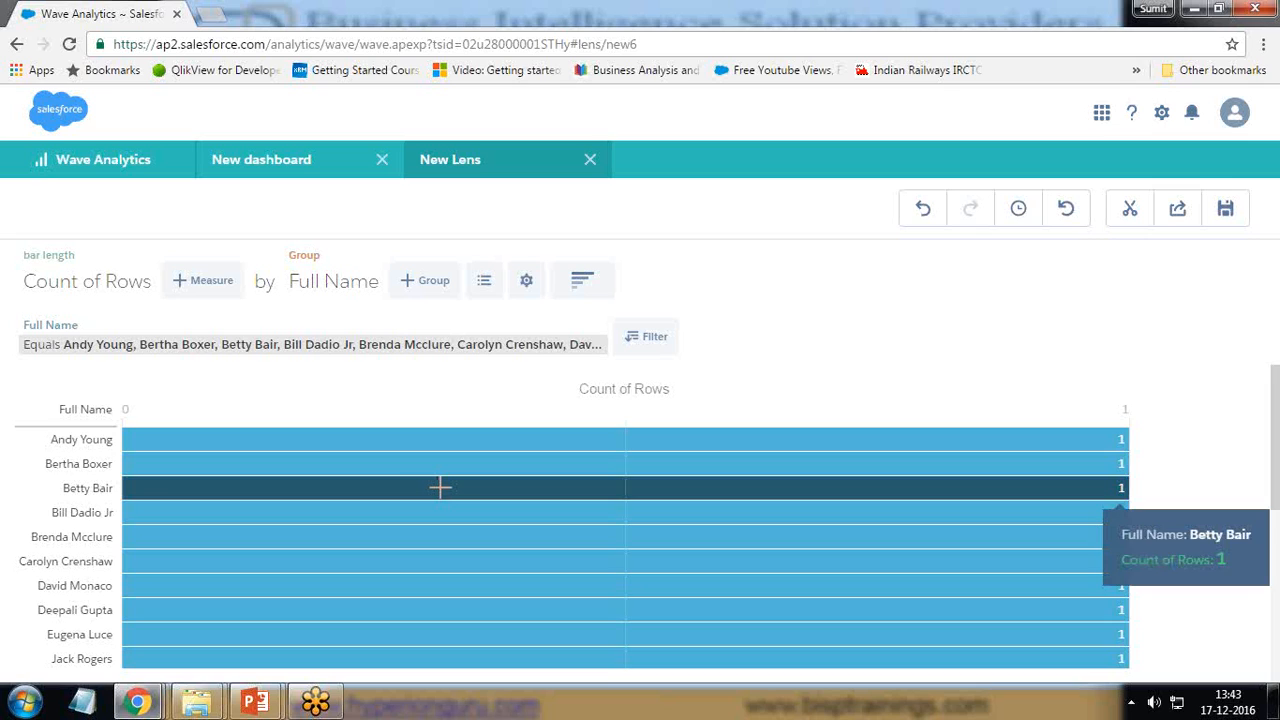
pyautogui.scroll(-5, 450, 487)
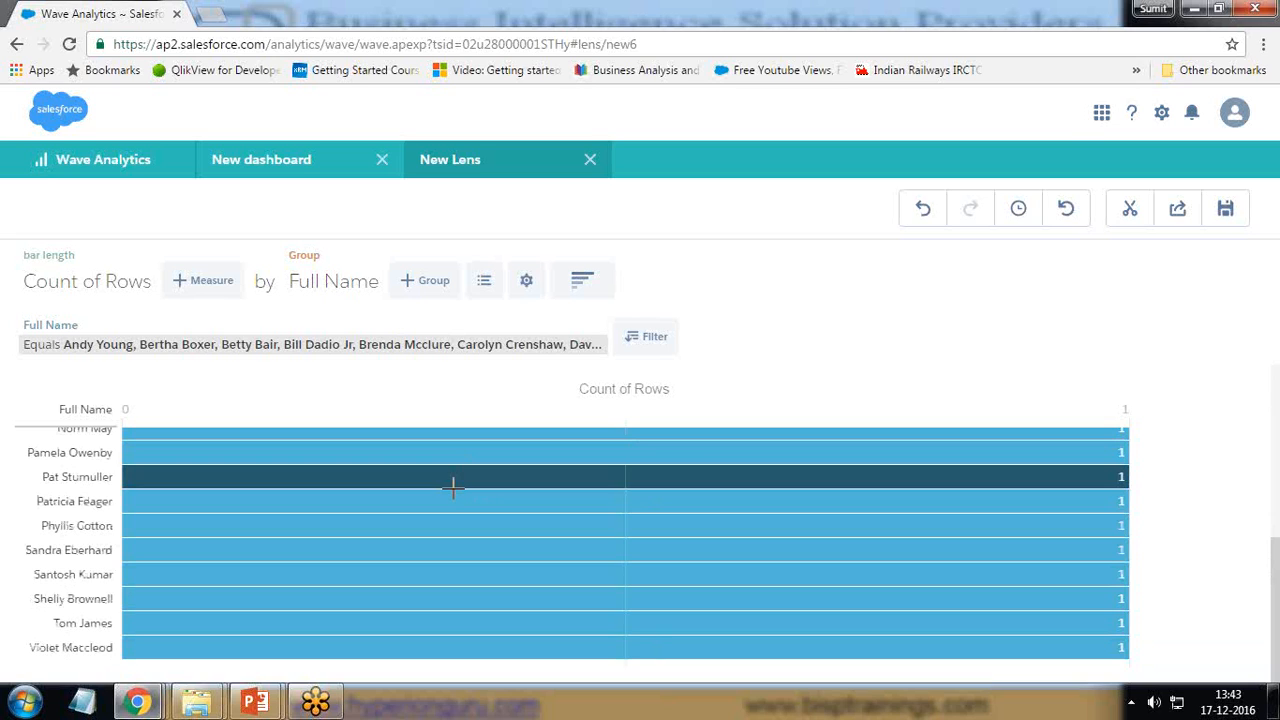
pyautogui.moveTo(450, 493)
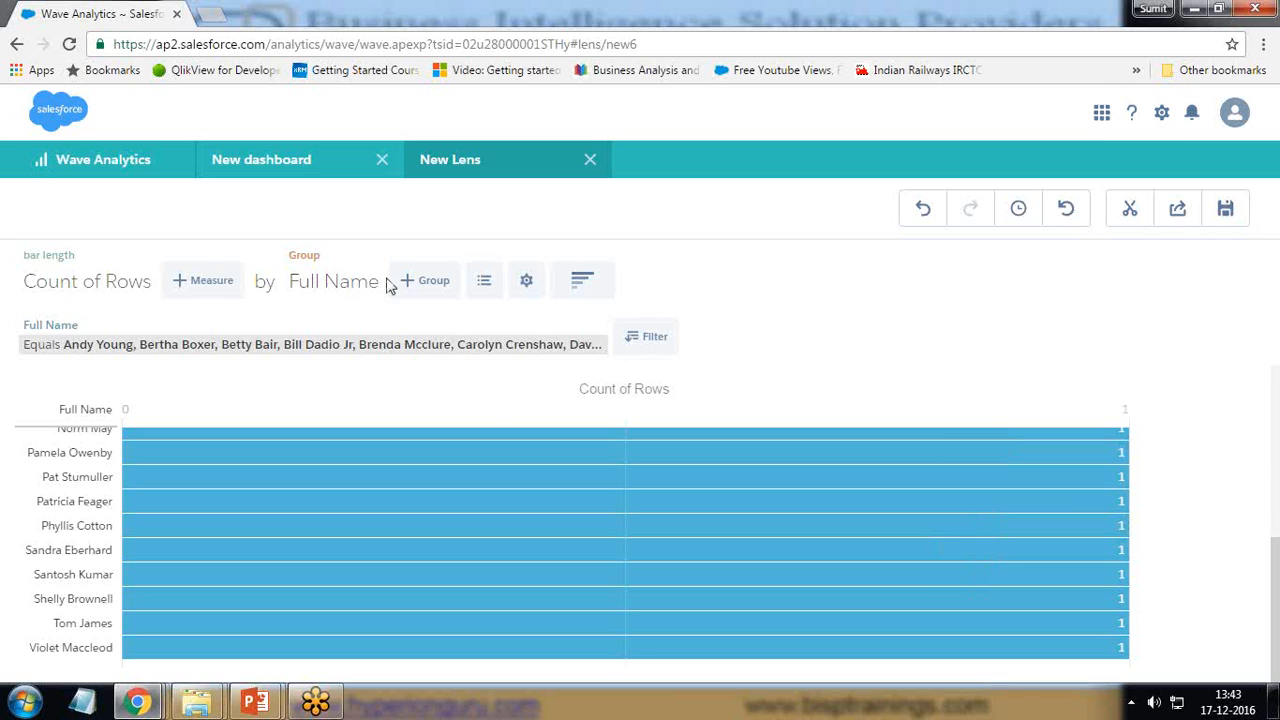
pyautogui.moveTo(310, 281)
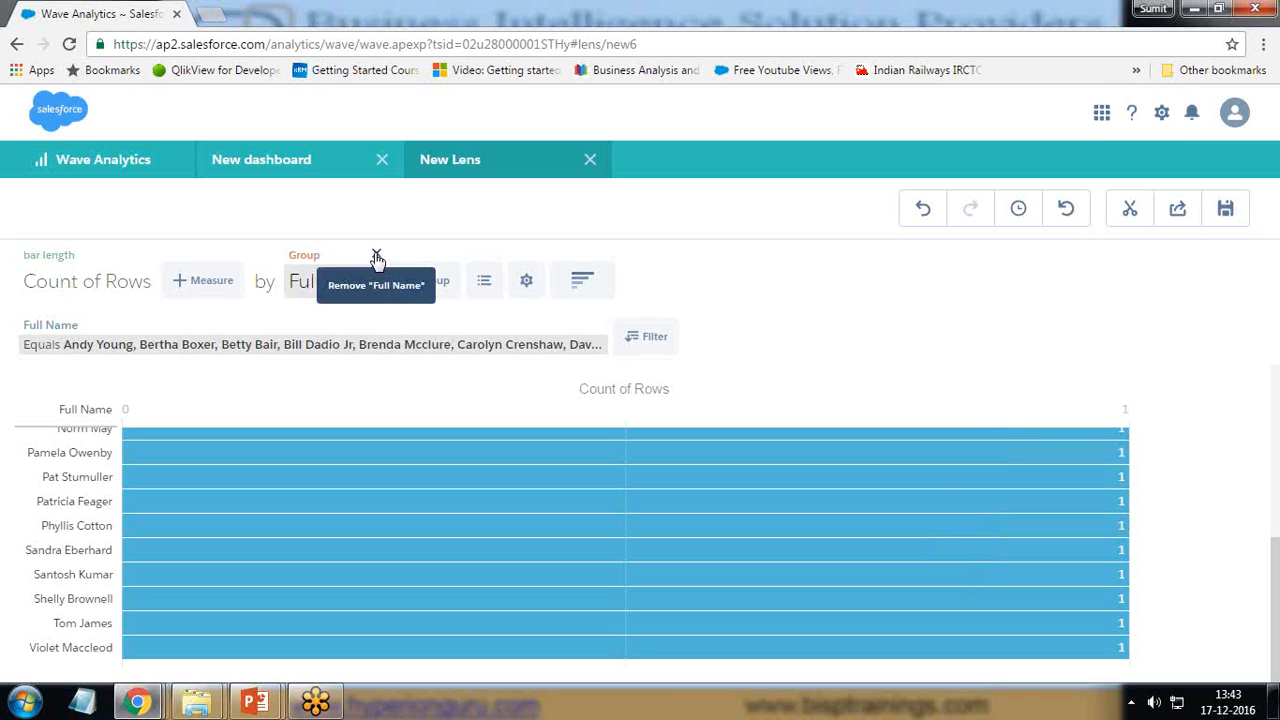
# Remove the Full Name grouping and its filter, and check the total lead row count.
pyautogui.click(376, 259)
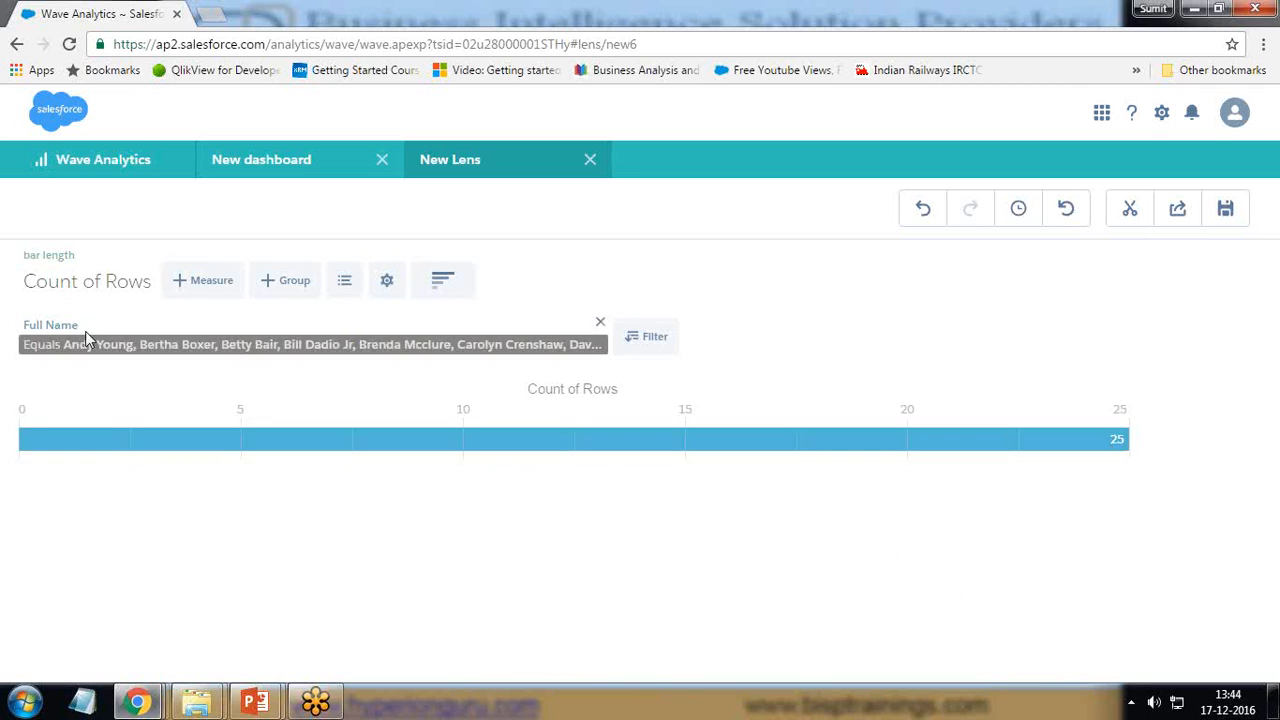
pyautogui.click(600, 322)
pyautogui.moveTo(1110, 439)
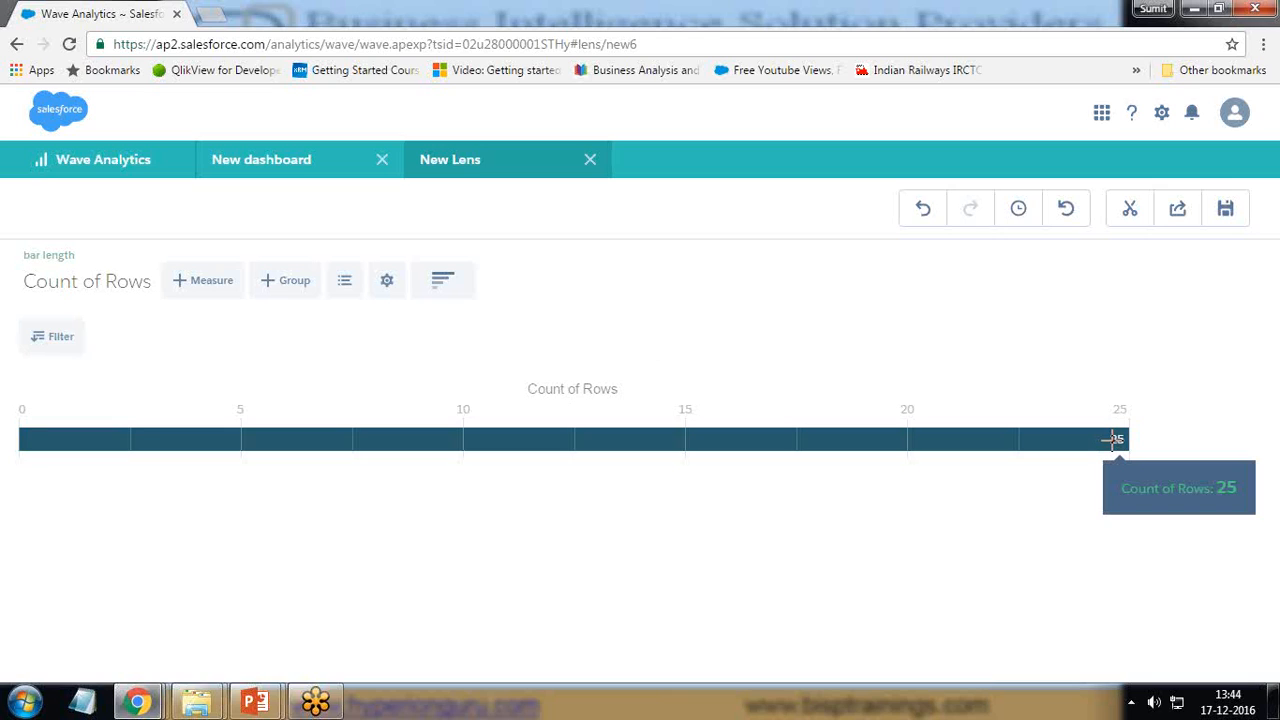
# Group the lead row count by Status with an Equals filter on all status values, and check the count per status.
pyautogui.click(287, 289)
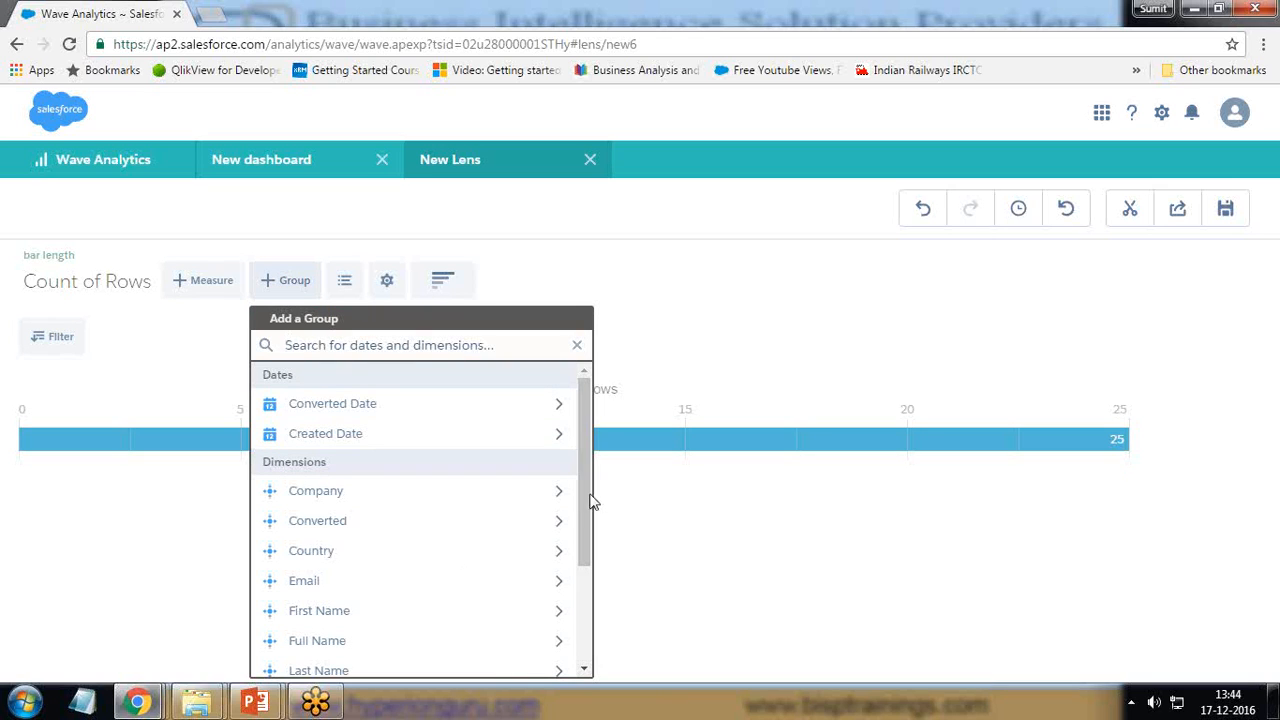
pyautogui.moveTo(592, 500); pyautogui.dragTo(578, 628)
pyautogui.click(527, 663)
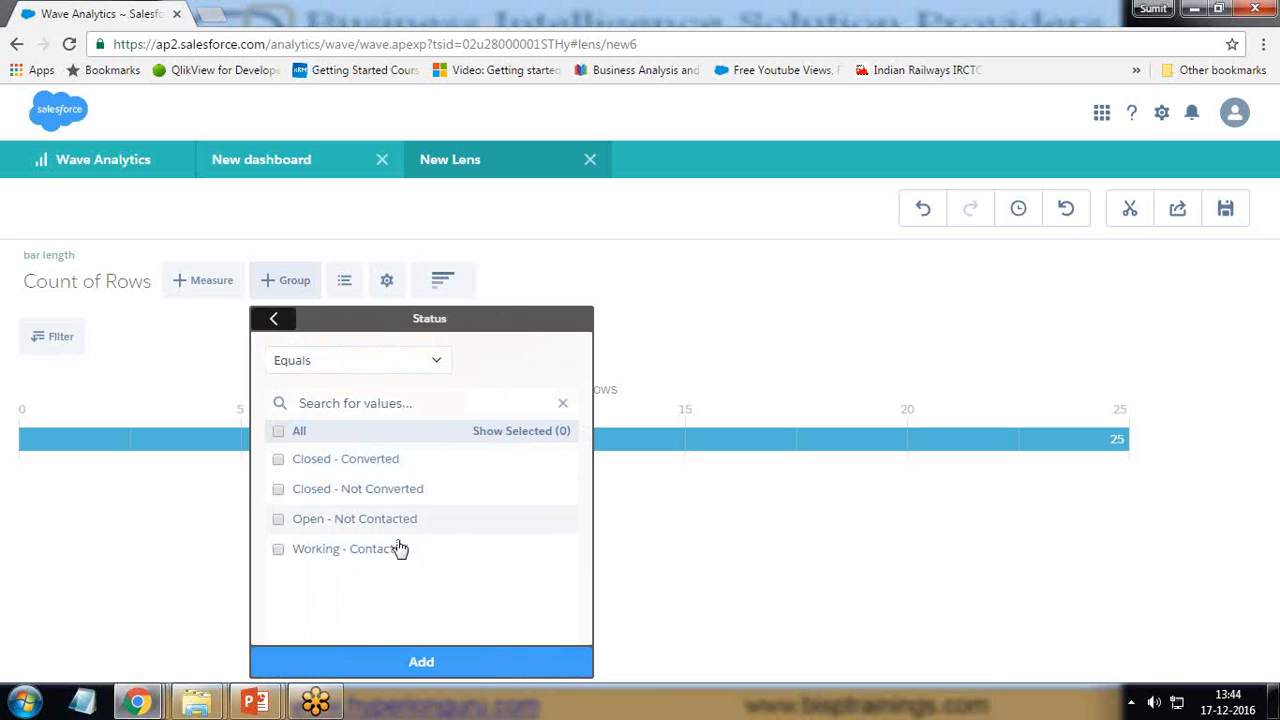
pyautogui.click(278, 431)
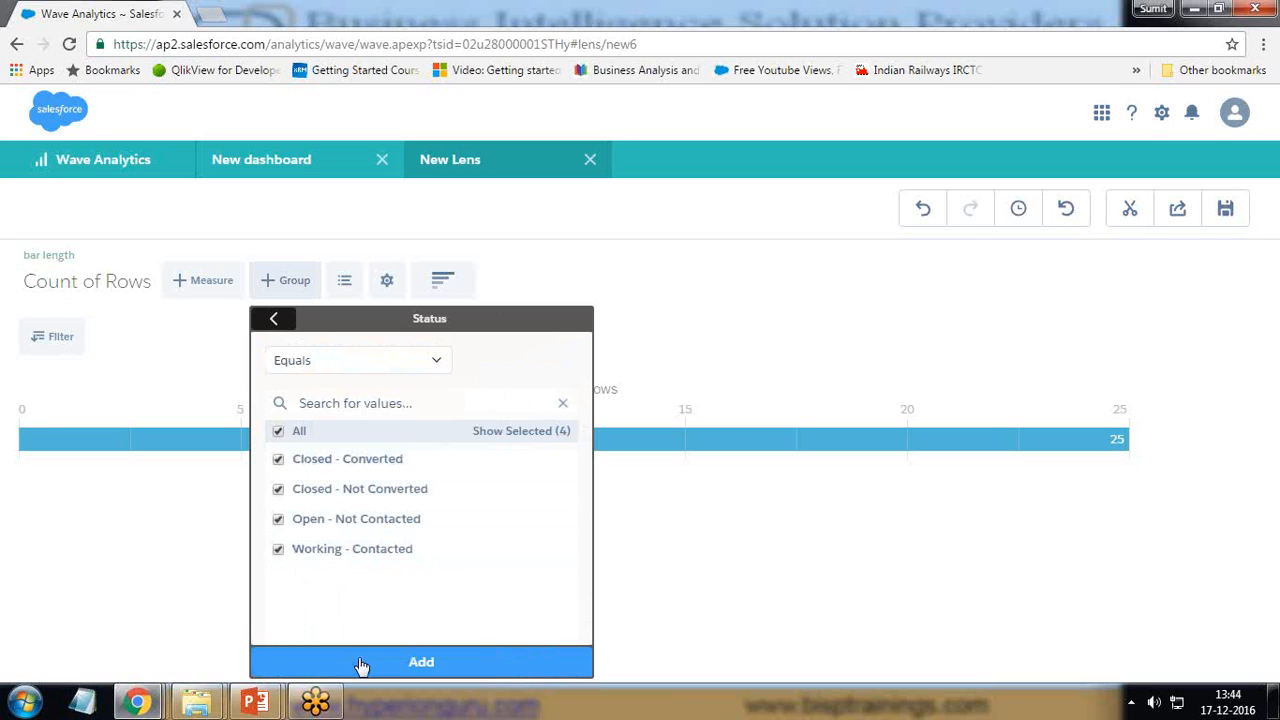
pyautogui.click(374, 665)
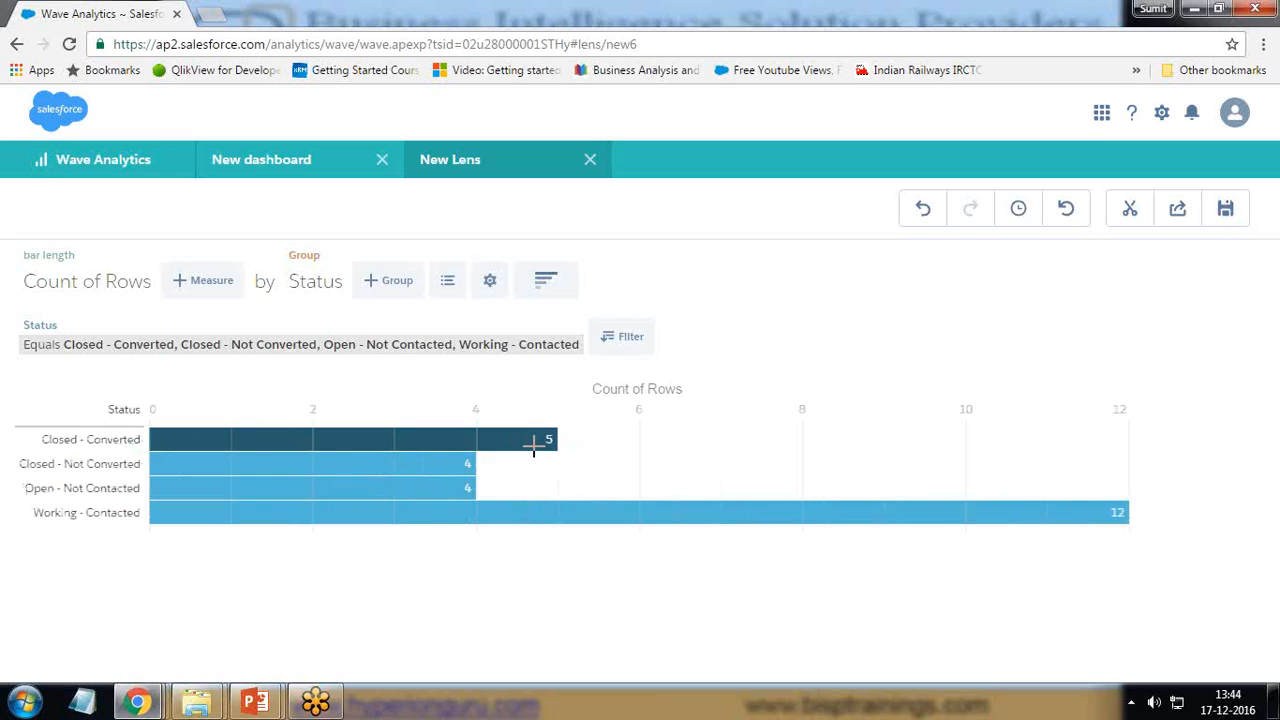
pyautogui.moveTo(550, 442)
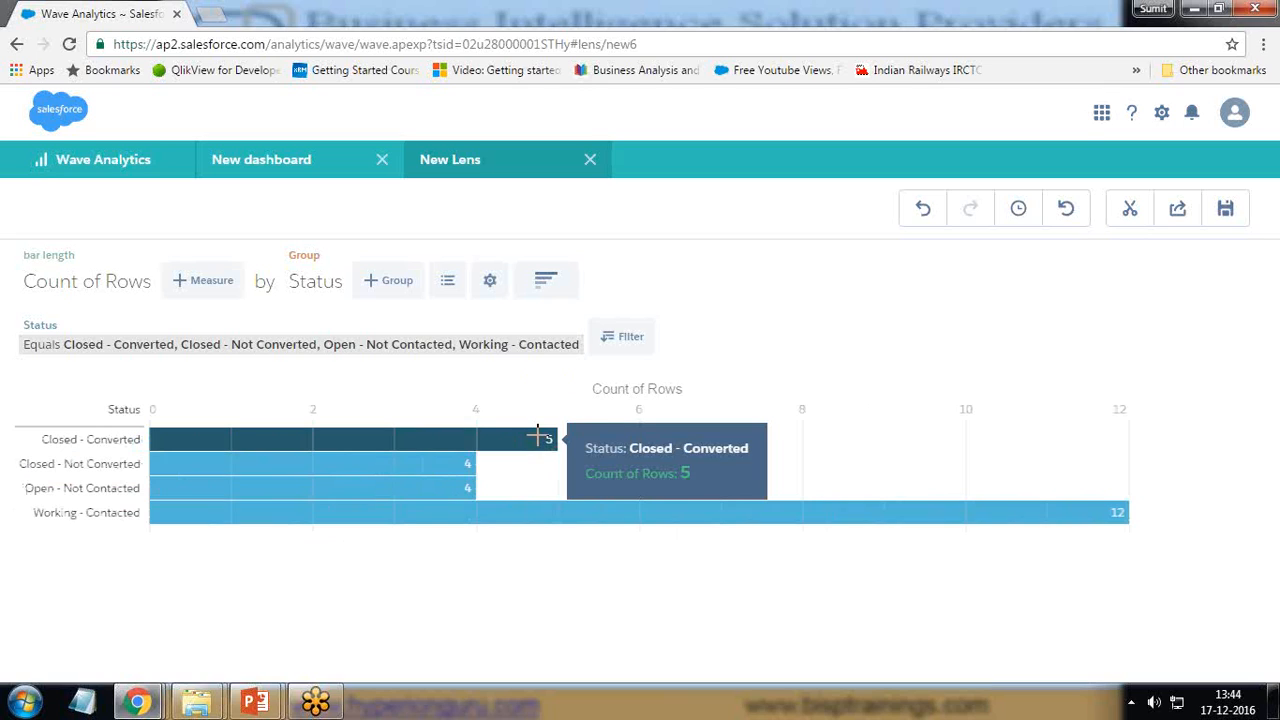
pyautogui.moveTo(314, 462)
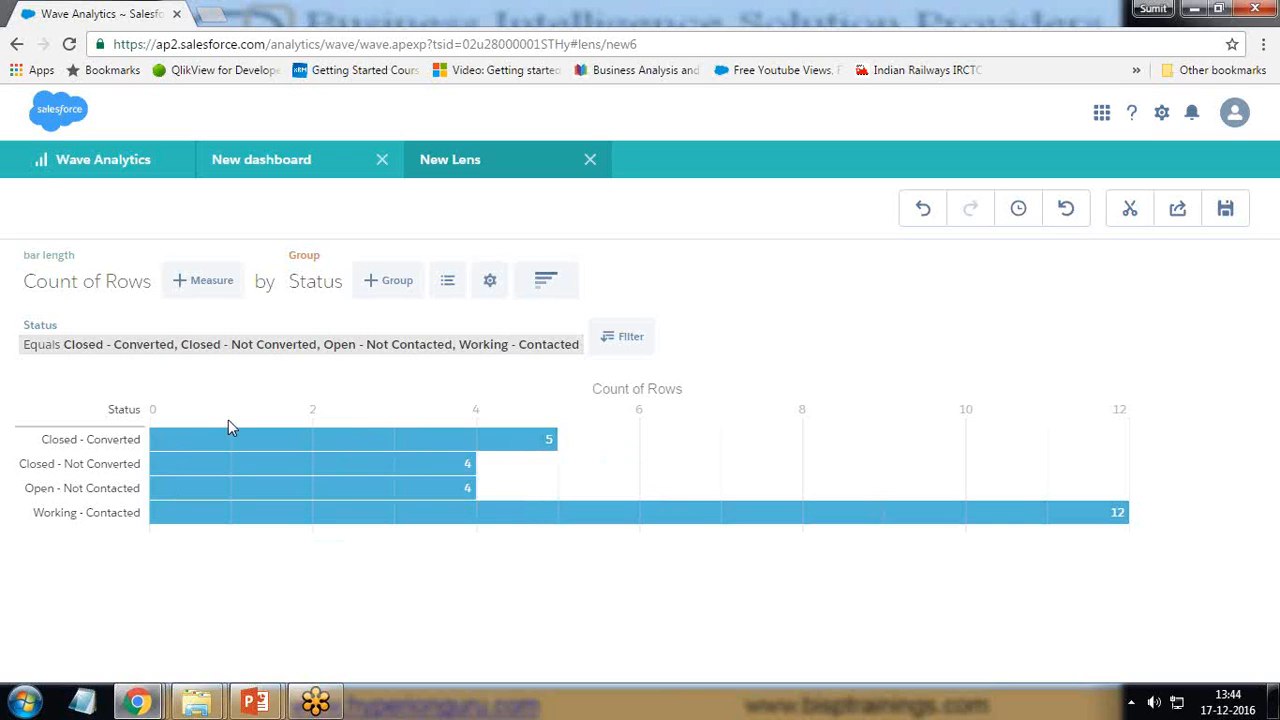
# Add Full Name as a second grouping after Status, and review the leads listed under each status.
pyautogui.click(391, 288)
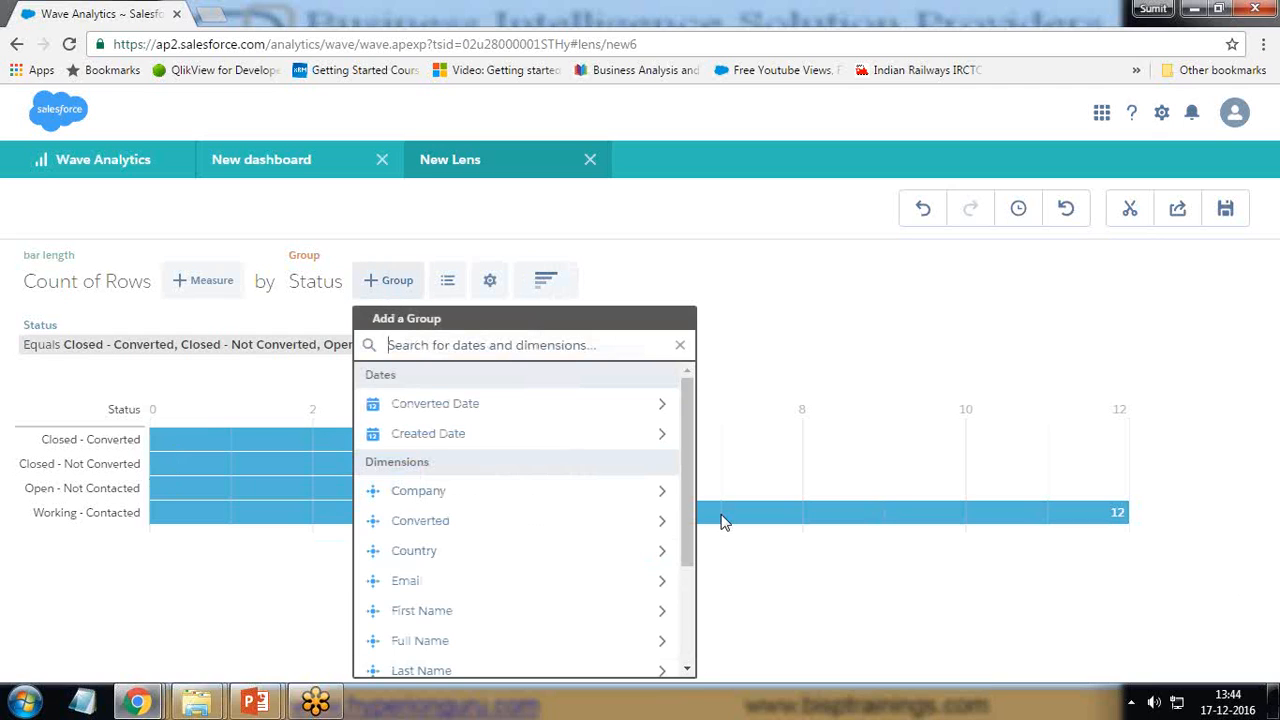
pyautogui.moveTo(686, 540); pyautogui.dragTo(684, 630)
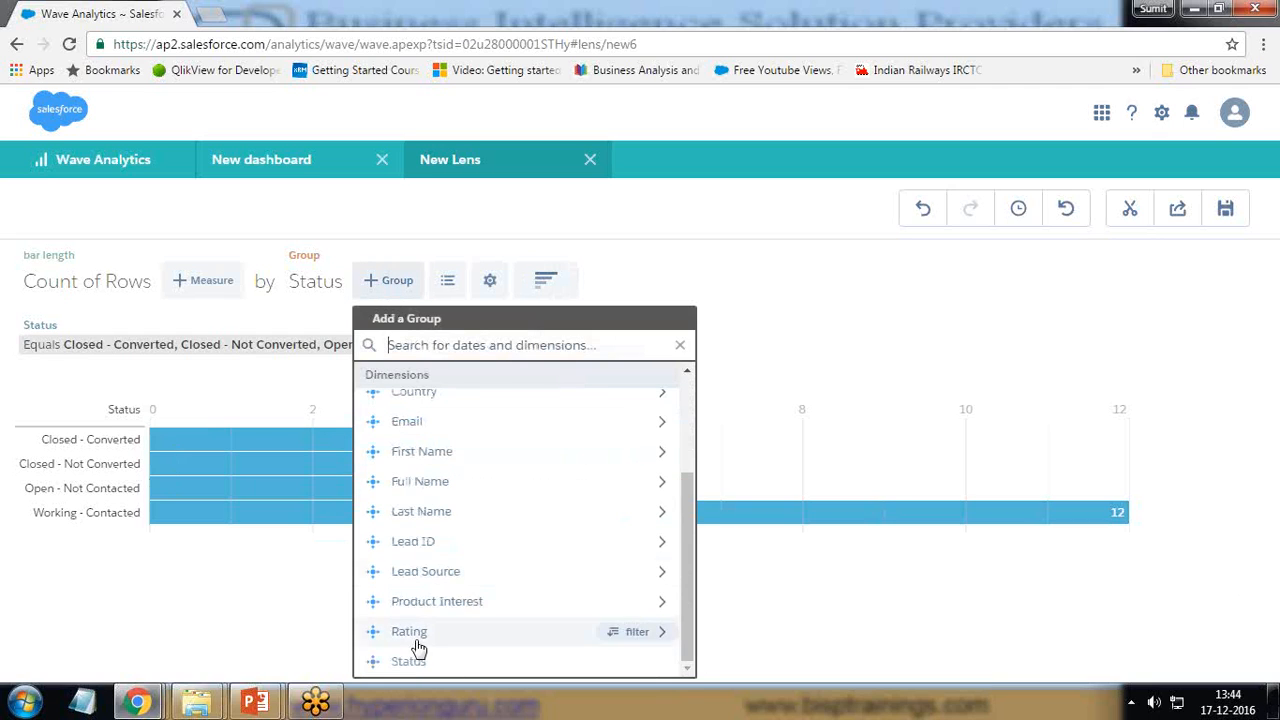
pyautogui.click(420, 482)
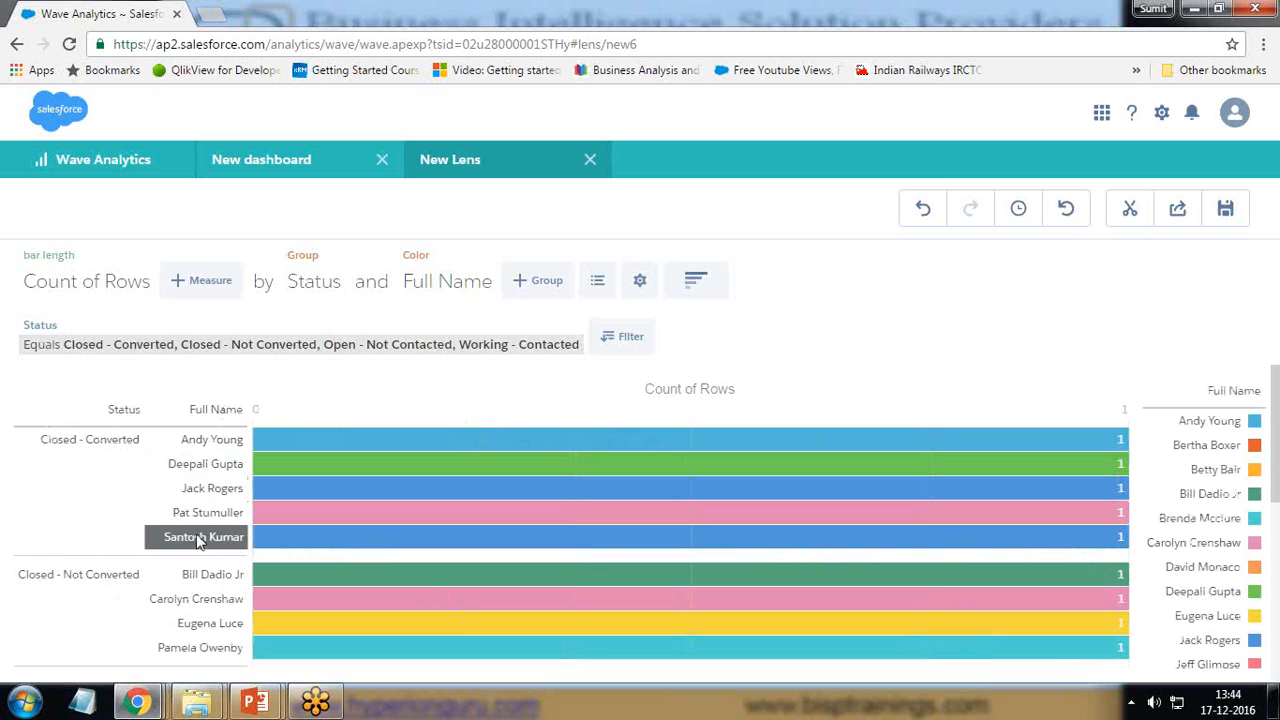
pyautogui.scroll(-3, 200, 530)
pyautogui.scroll(3, 203, 509)
pyautogui.scroll(-1, 200, 495)
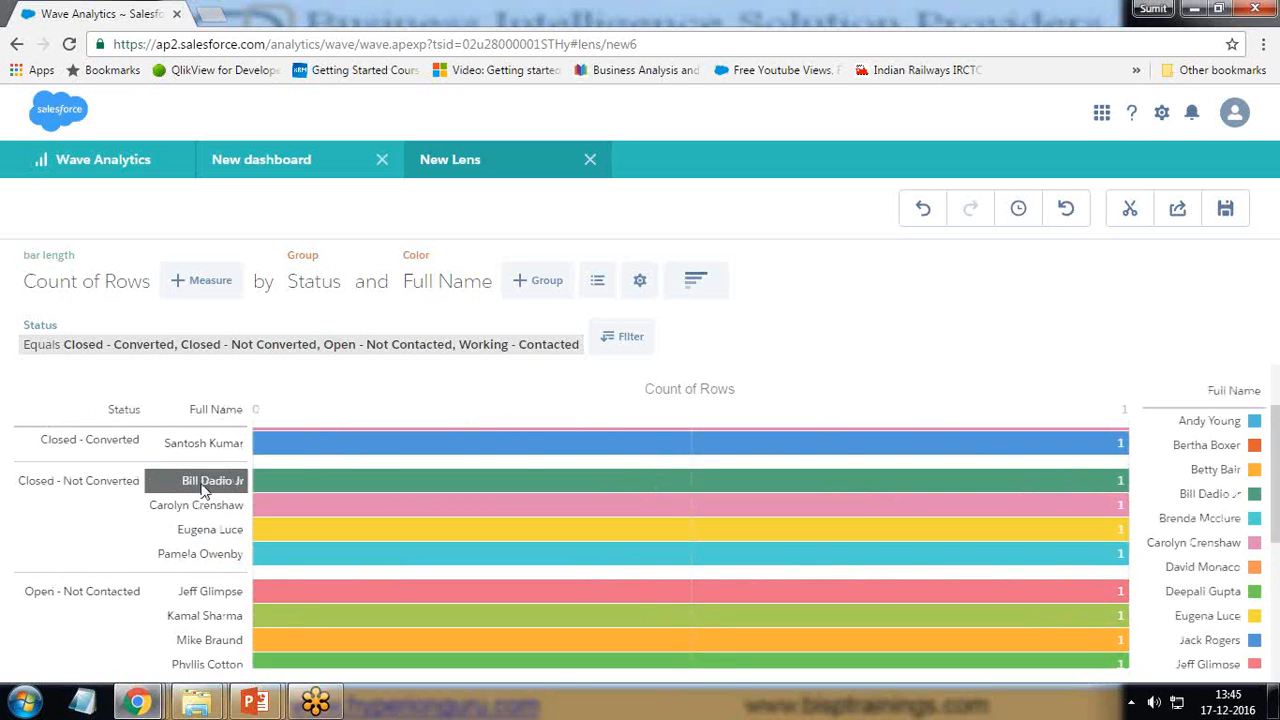
pyautogui.scroll(-1, 196, 569)
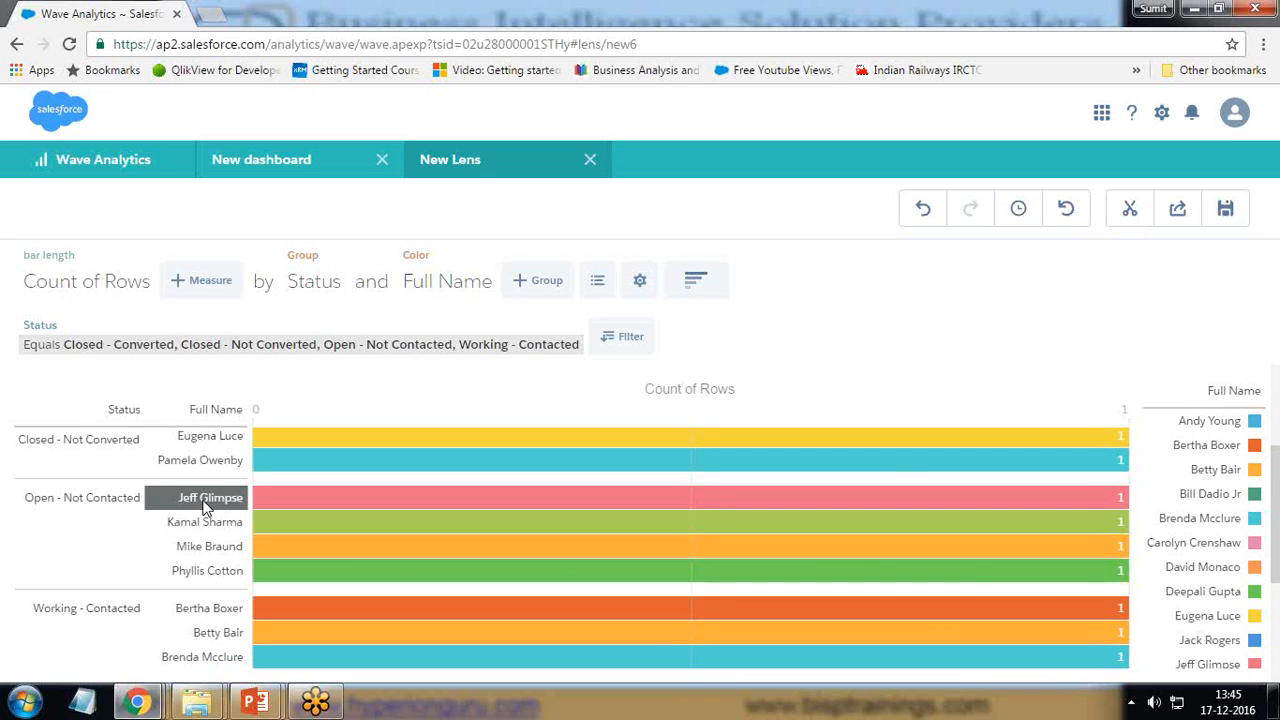
pyautogui.scroll(-3, 205, 507)
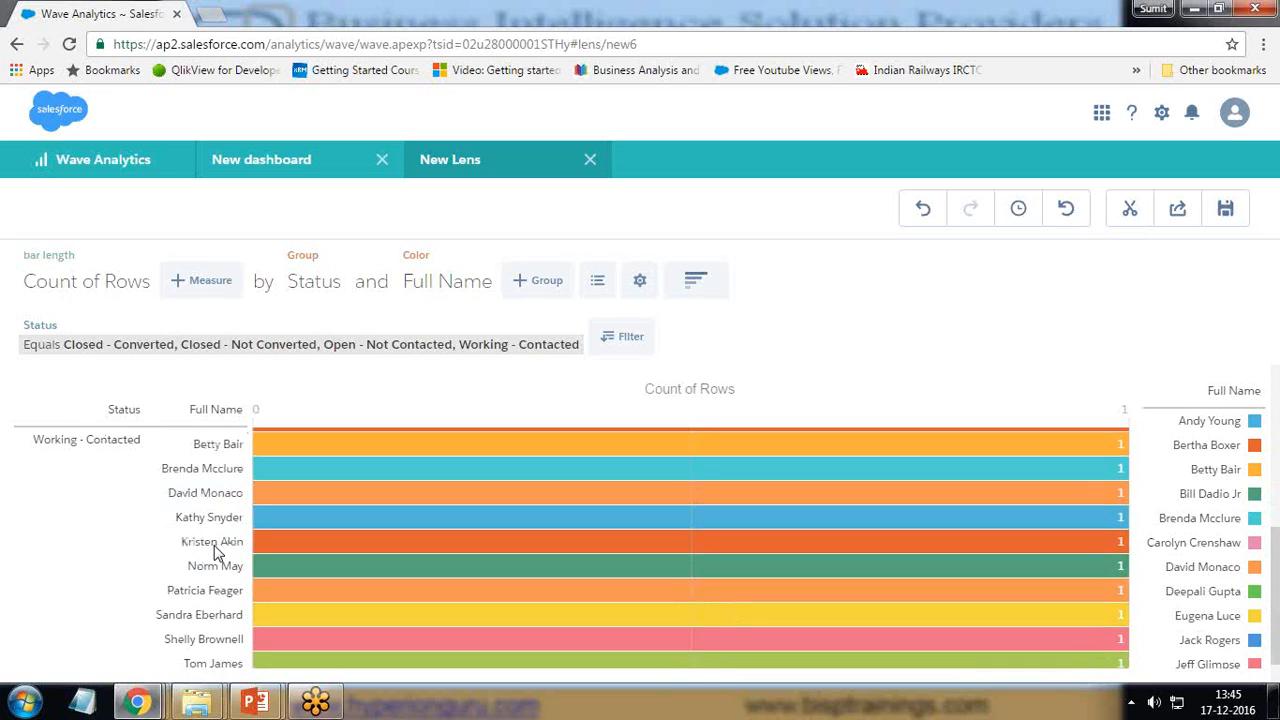
pyautogui.scroll(-1, 214, 550)
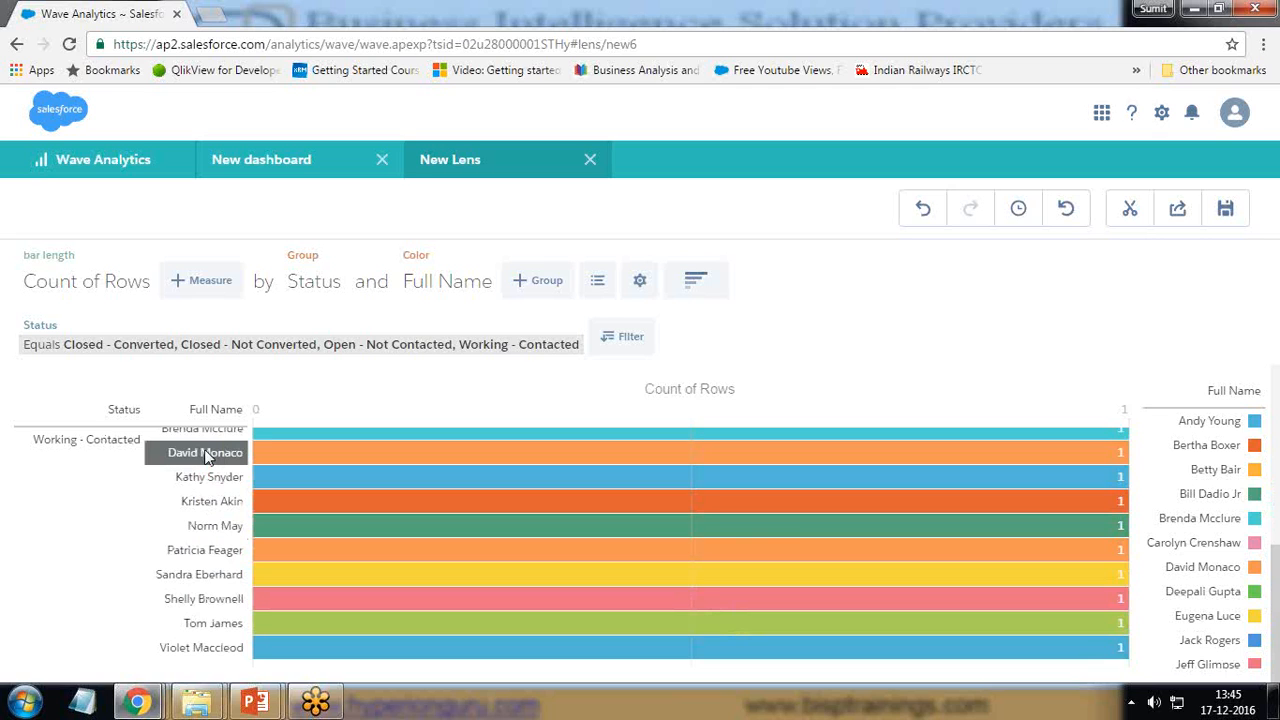
# Change the lens chart type to Donut, and review the rings for each status.
pyautogui.click(696, 280)
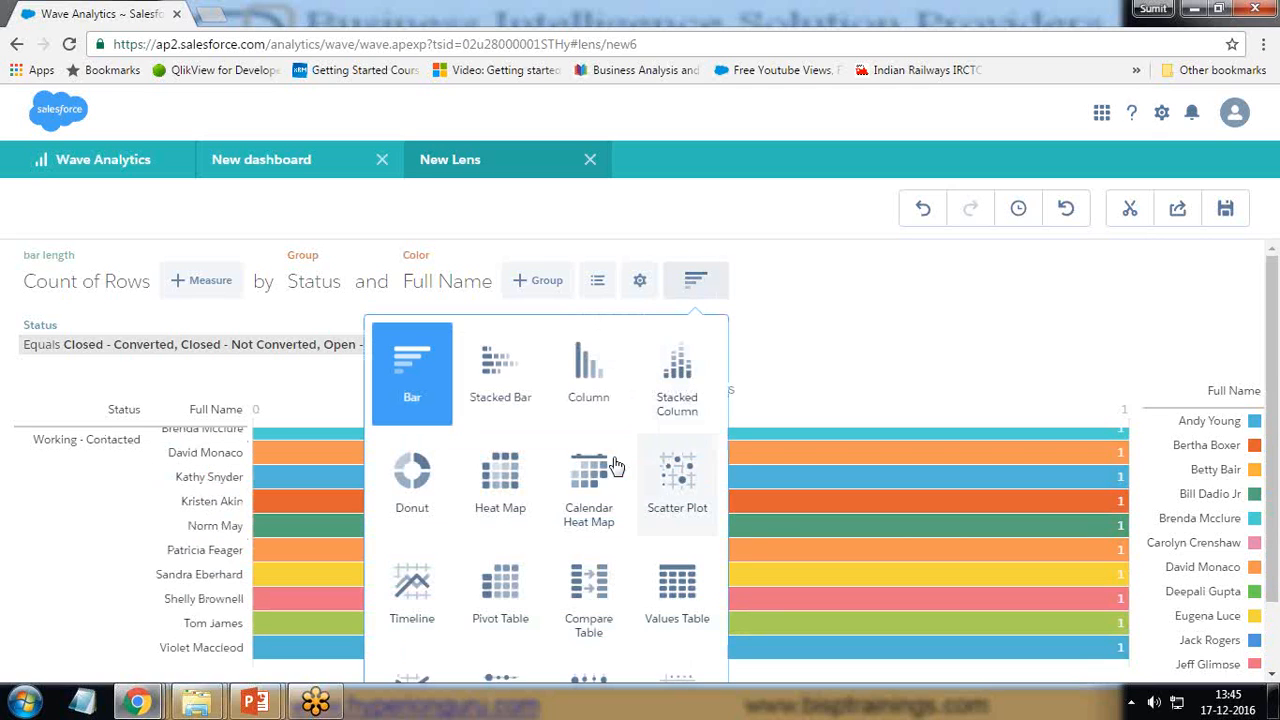
pyautogui.click(412, 485)
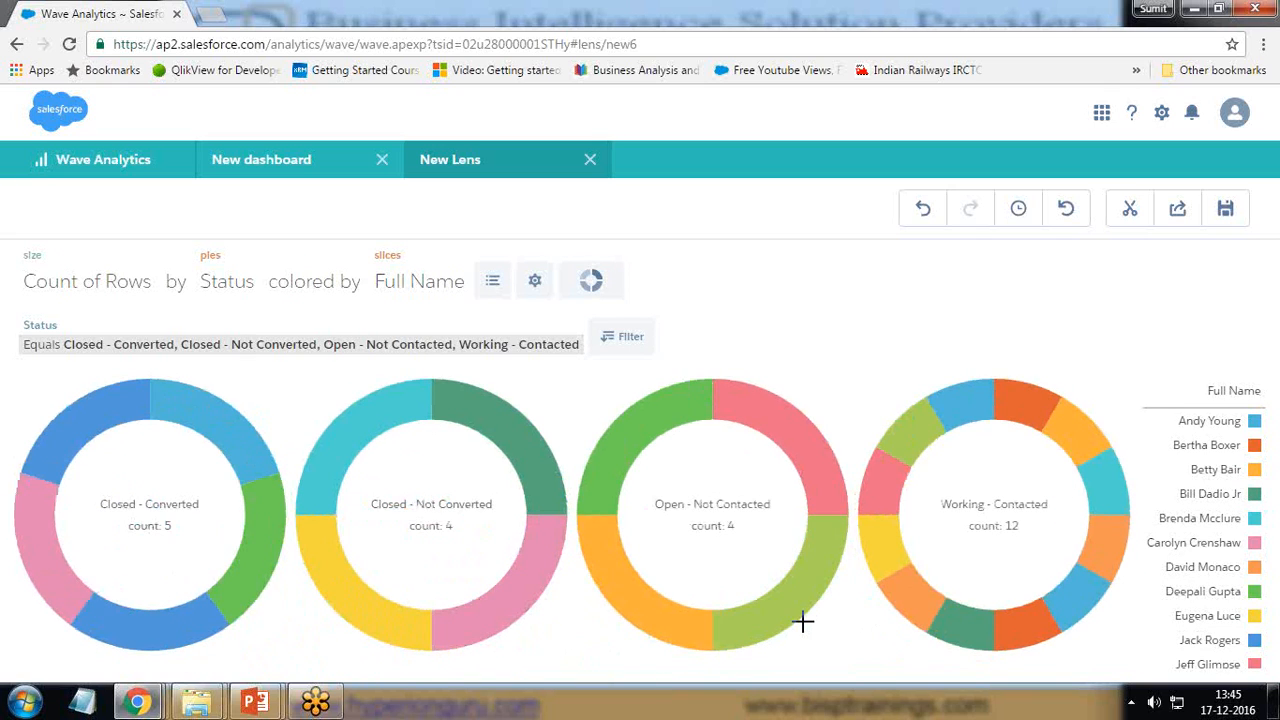
pyautogui.moveTo(824, 591)
pyautogui.moveTo(211, 424)
# Save the lens with the title "Lead Lense" in Shared App.
pyautogui.click(1225, 212)
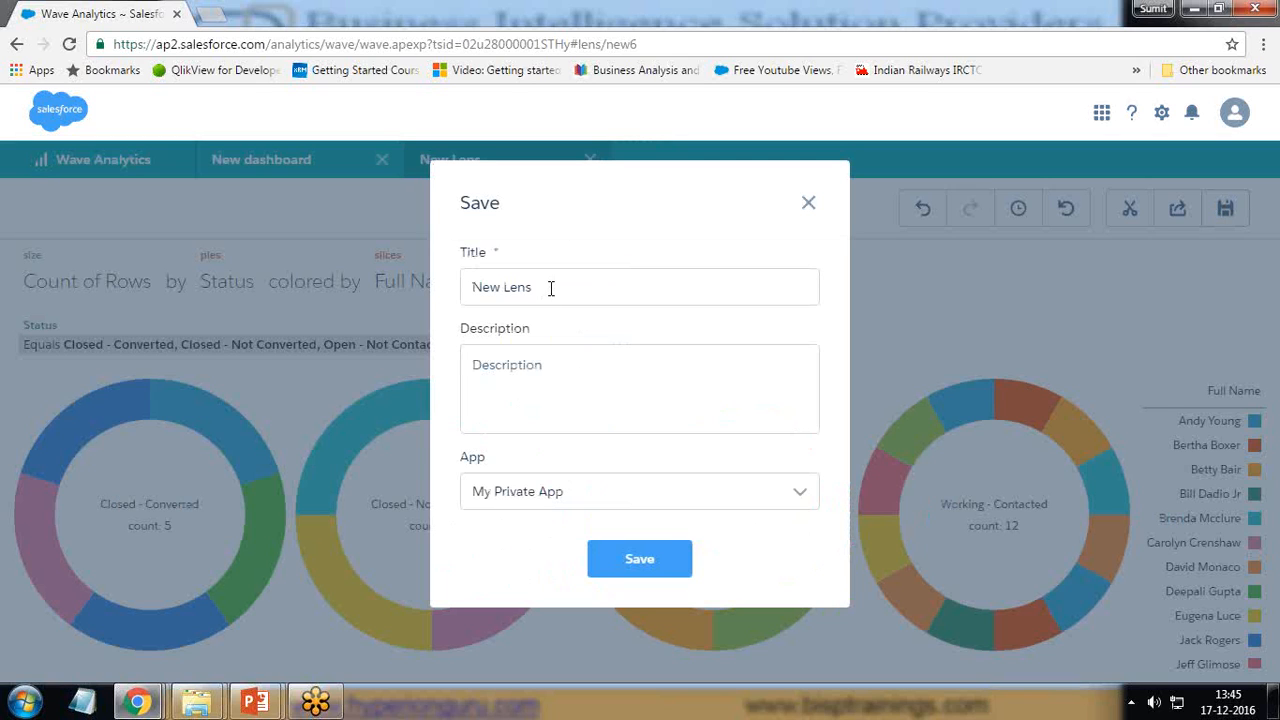
pyautogui.moveTo(550, 288); pyautogui.dragTo(225, 300)
pyautogui.write('Lead')
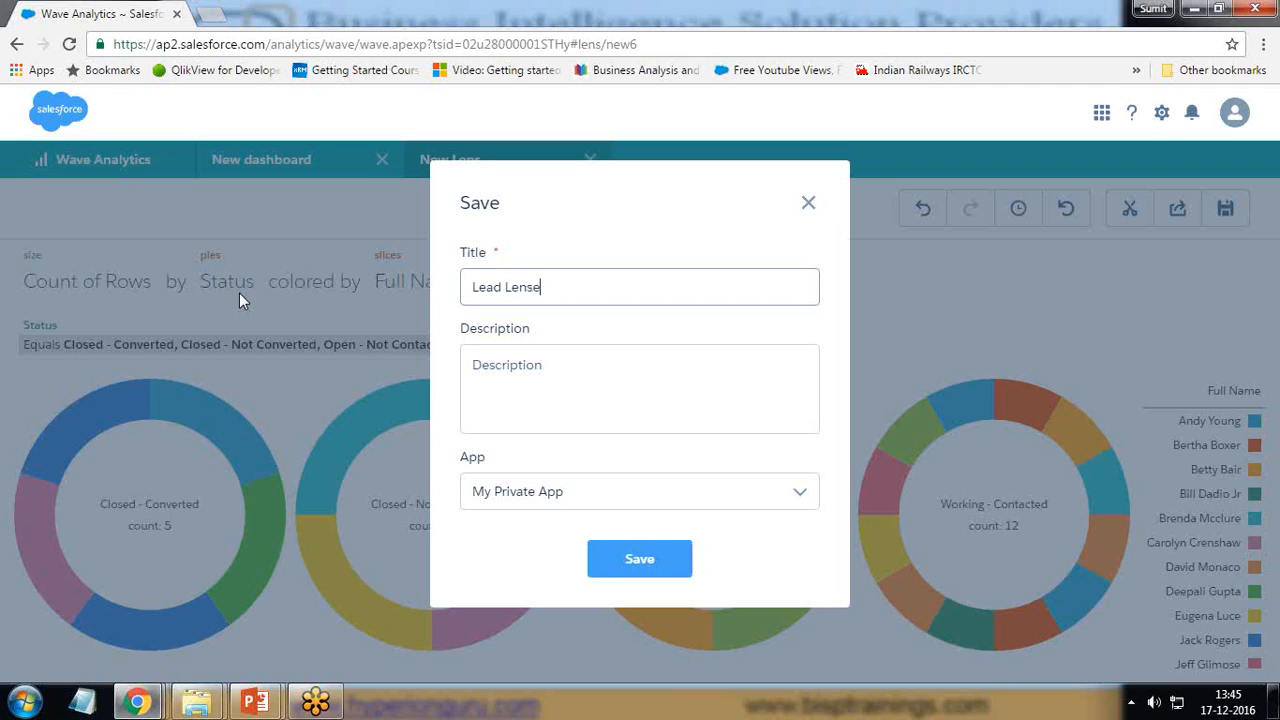
pyautogui.click(671, 505)
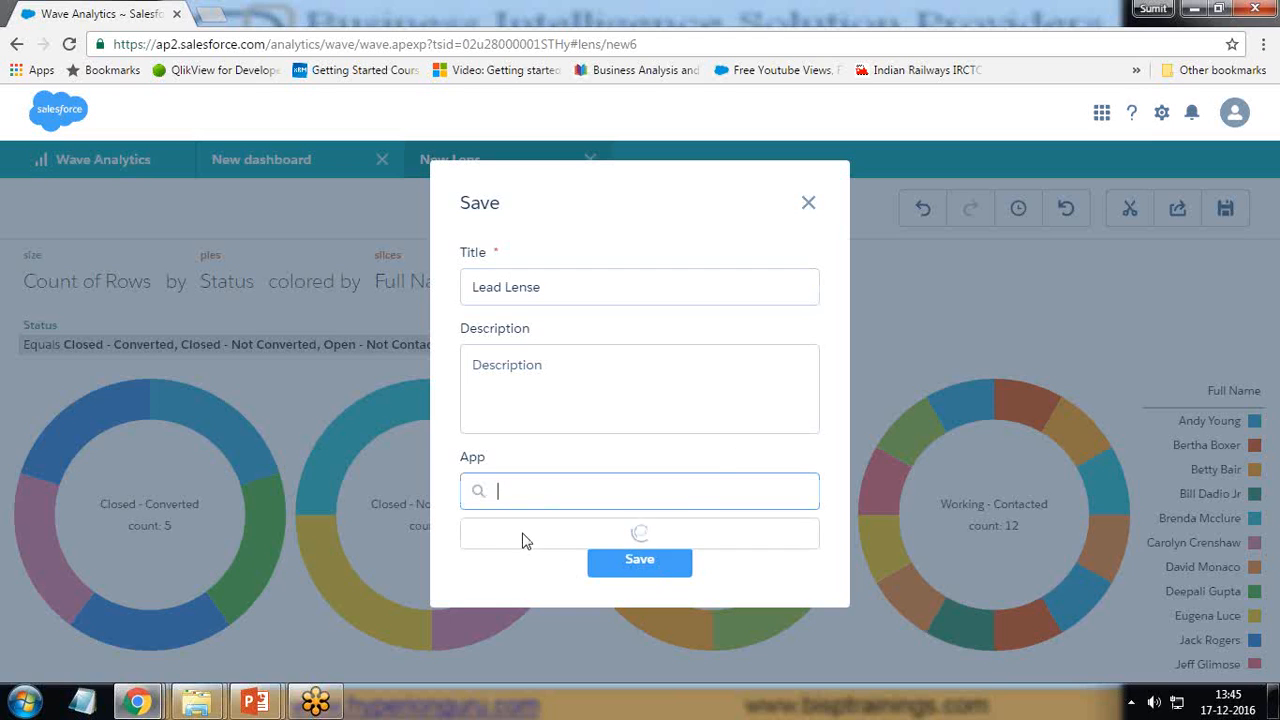
pyautogui.click(569, 577)
pyautogui.click(640, 556)
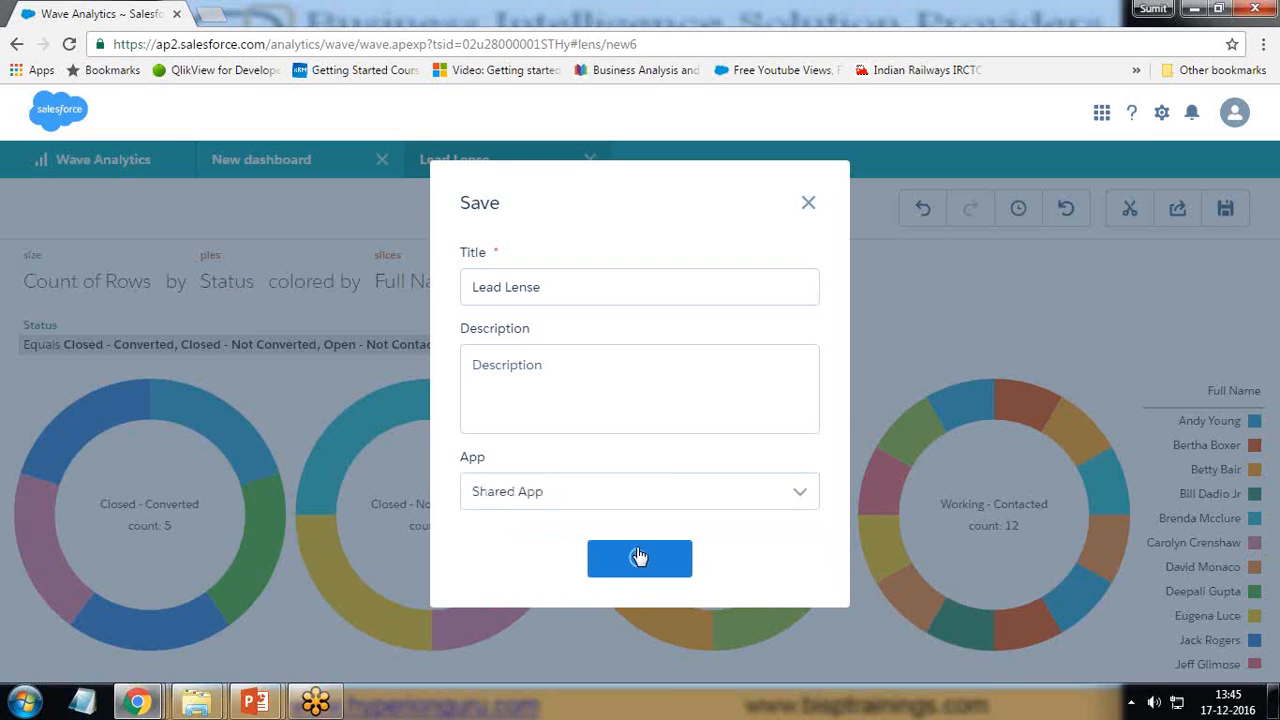
# Switch to the PowerPoint slide show to check the Business Requirement list, and return to the lens in Chrome.
pyautogui.moveTo(255, 703)
pyautogui.click(350, 515)
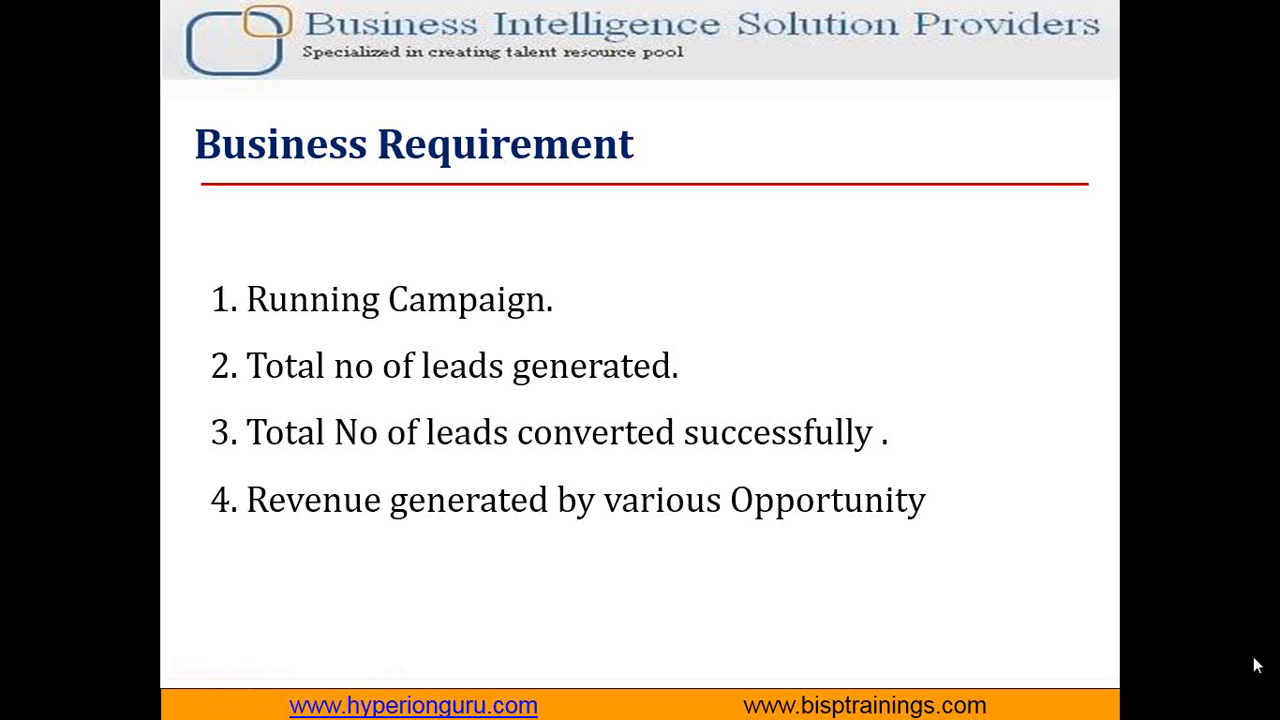
pyautogui.press('super')
pyautogui.hotkey('alt', 'Tab')
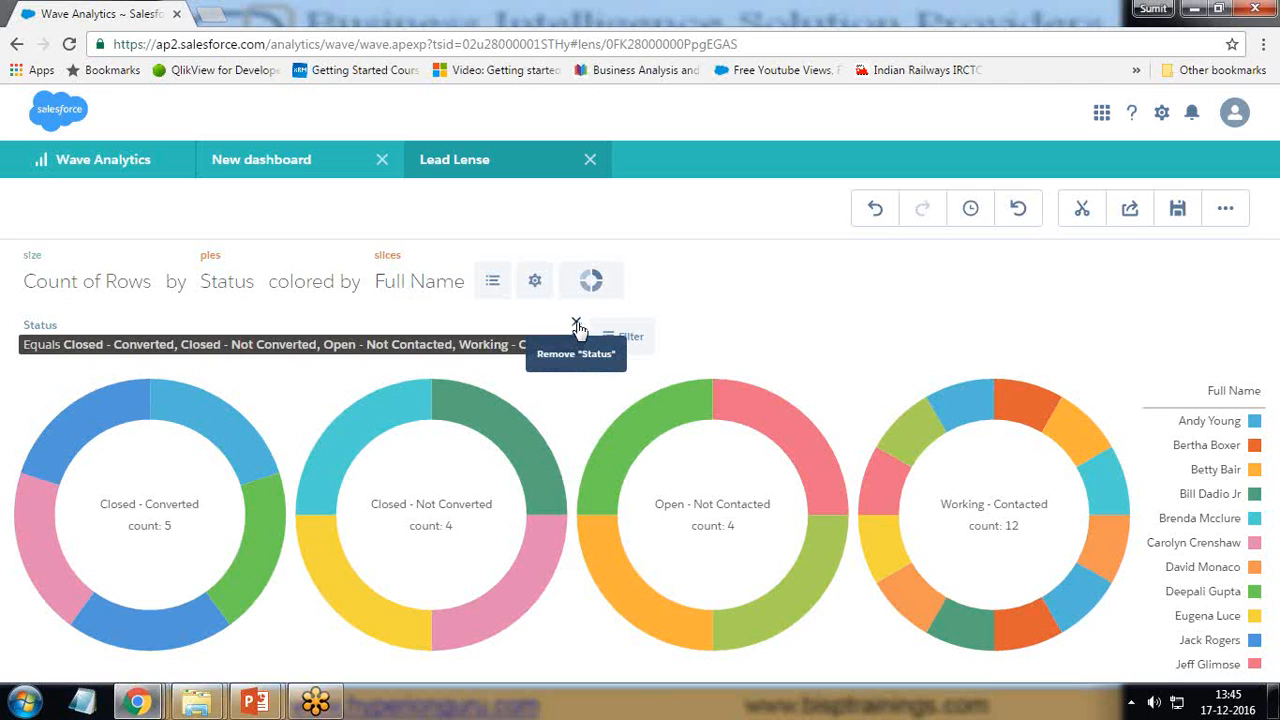
# Restrict the lens's Status filter to Closed - Converted only, clearing the other three status values.
pyautogui.click(620, 340)
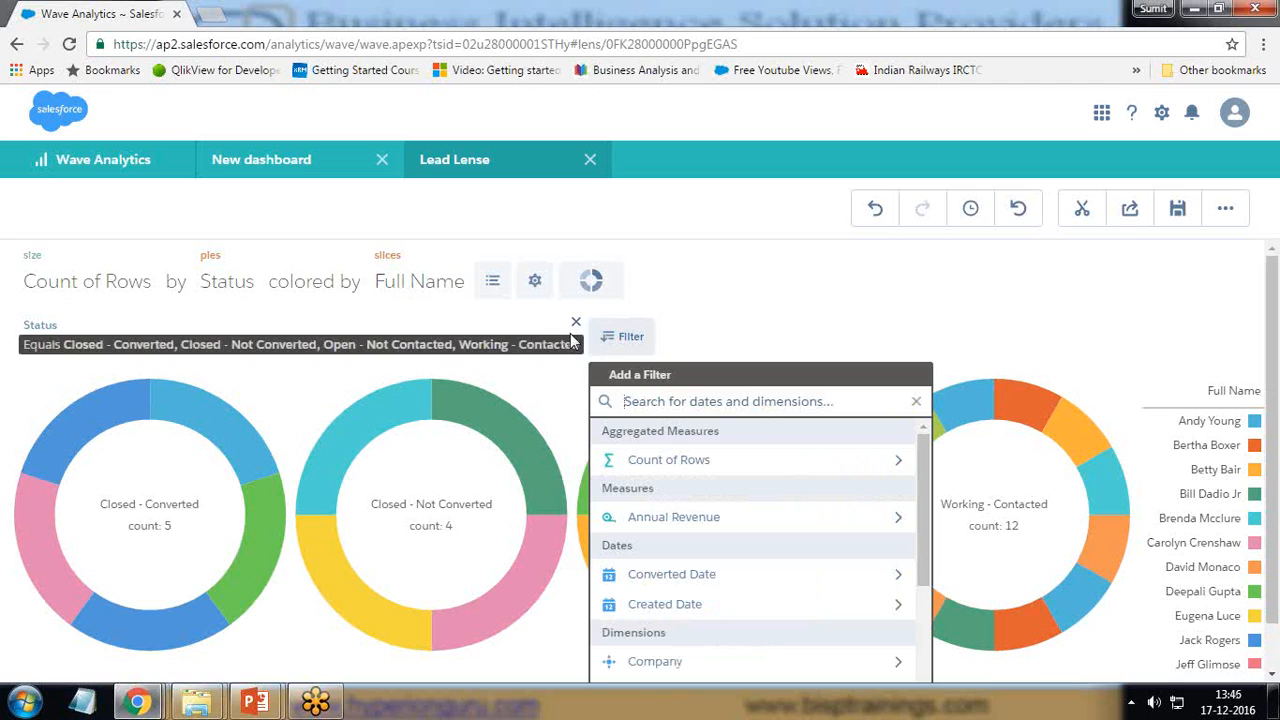
pyautogui.doubleClick(397, 348)
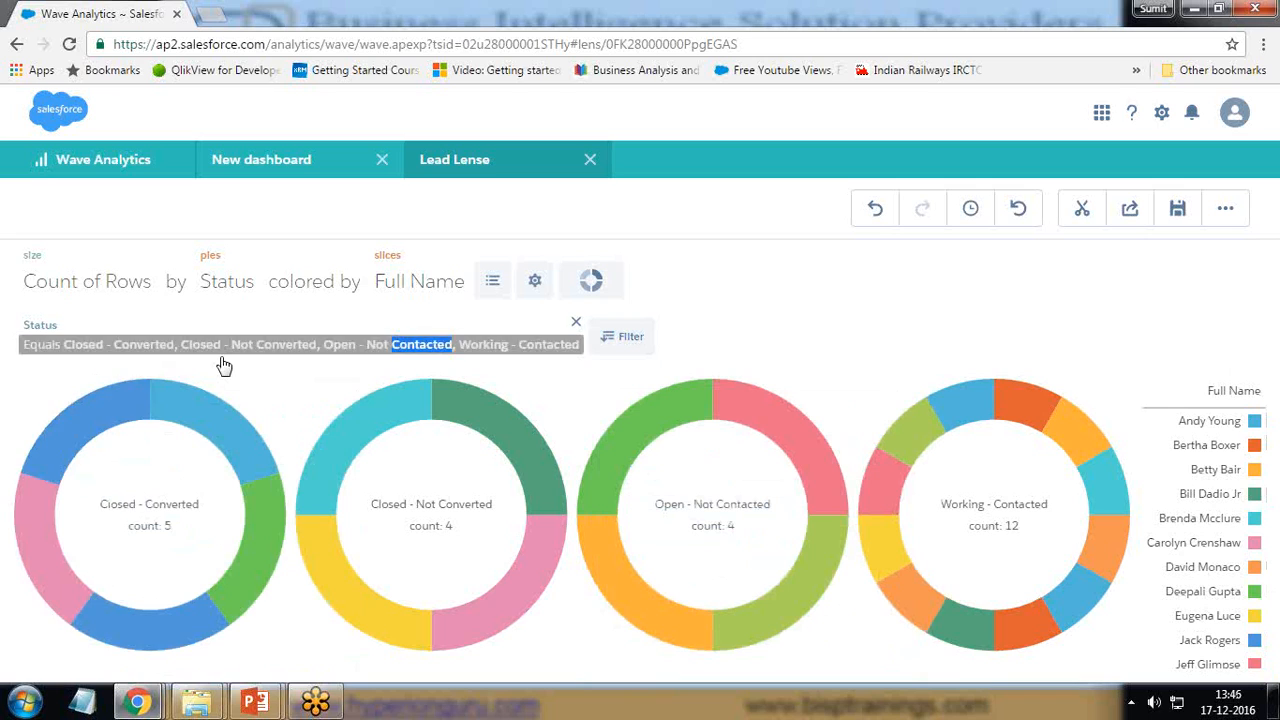
pyautogui.doubleClick(222, 352)
pyautogui.click(222, 350)
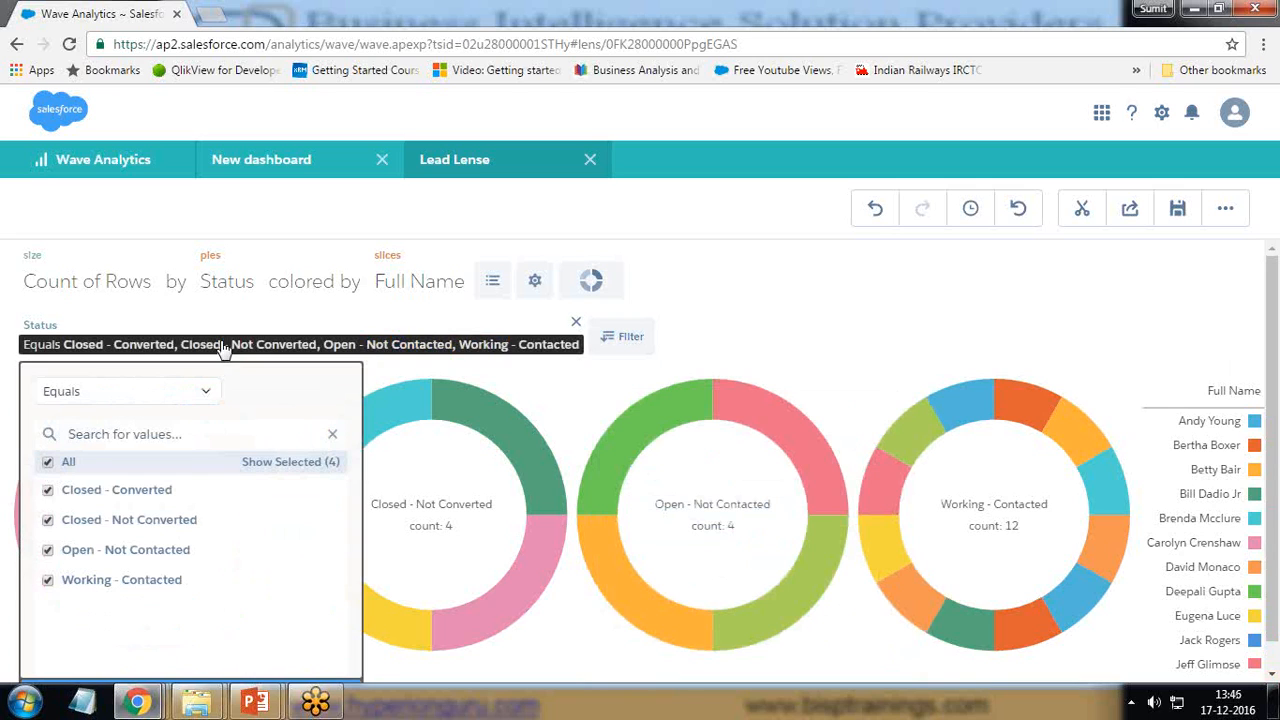
pyautogui.click(48, 519)
pyautogui.click(48, 550)
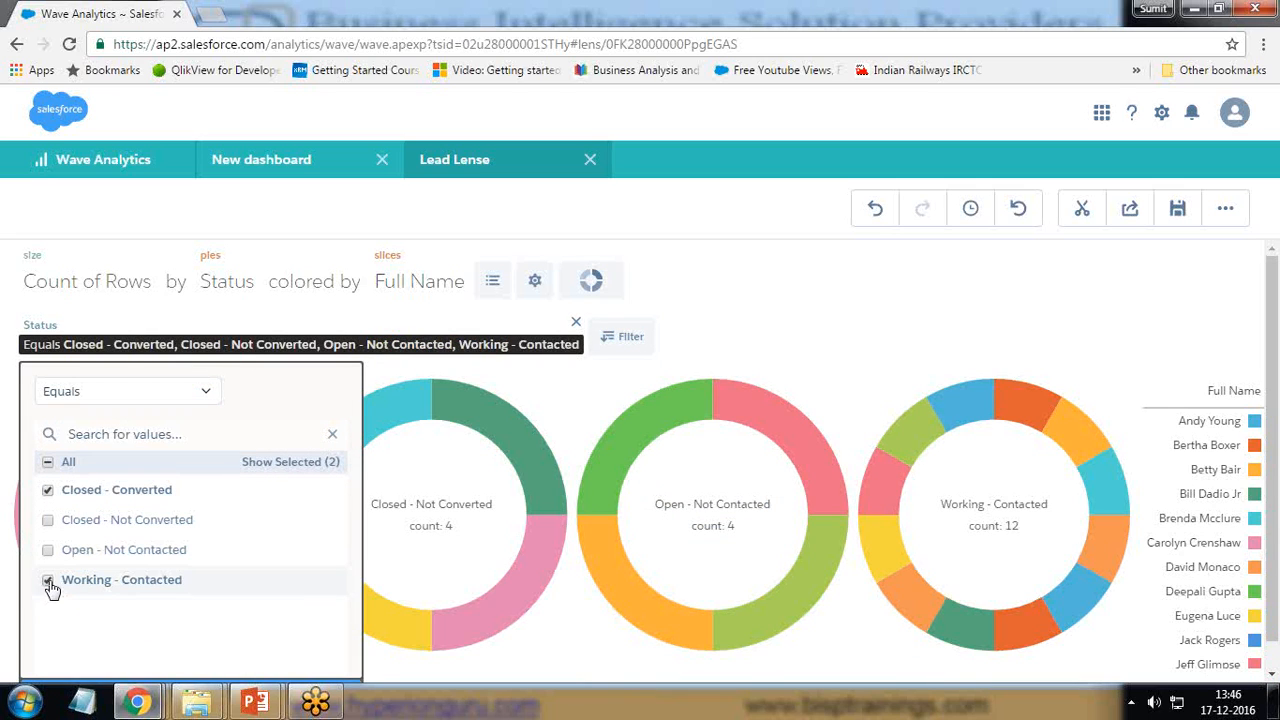
pyautogui.click(48, 580)
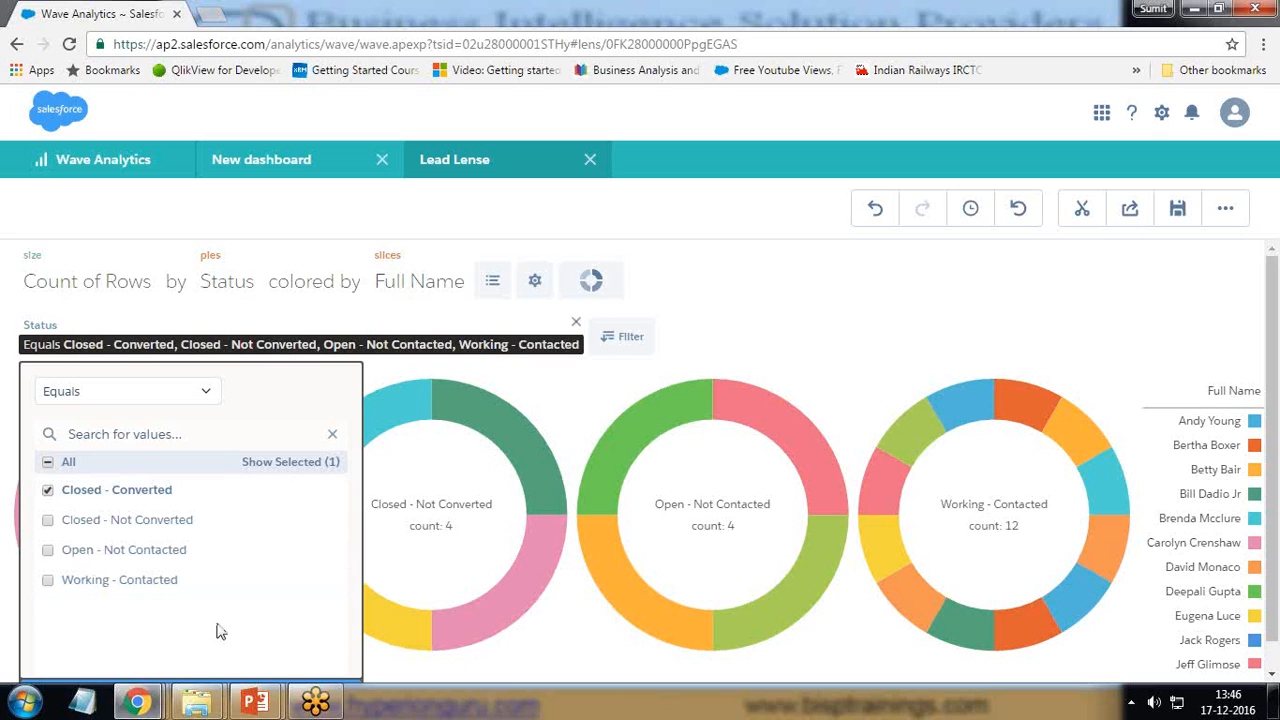
pyautogui.scroll(-1, 223, 626)
pyautogui.click(197, 668)
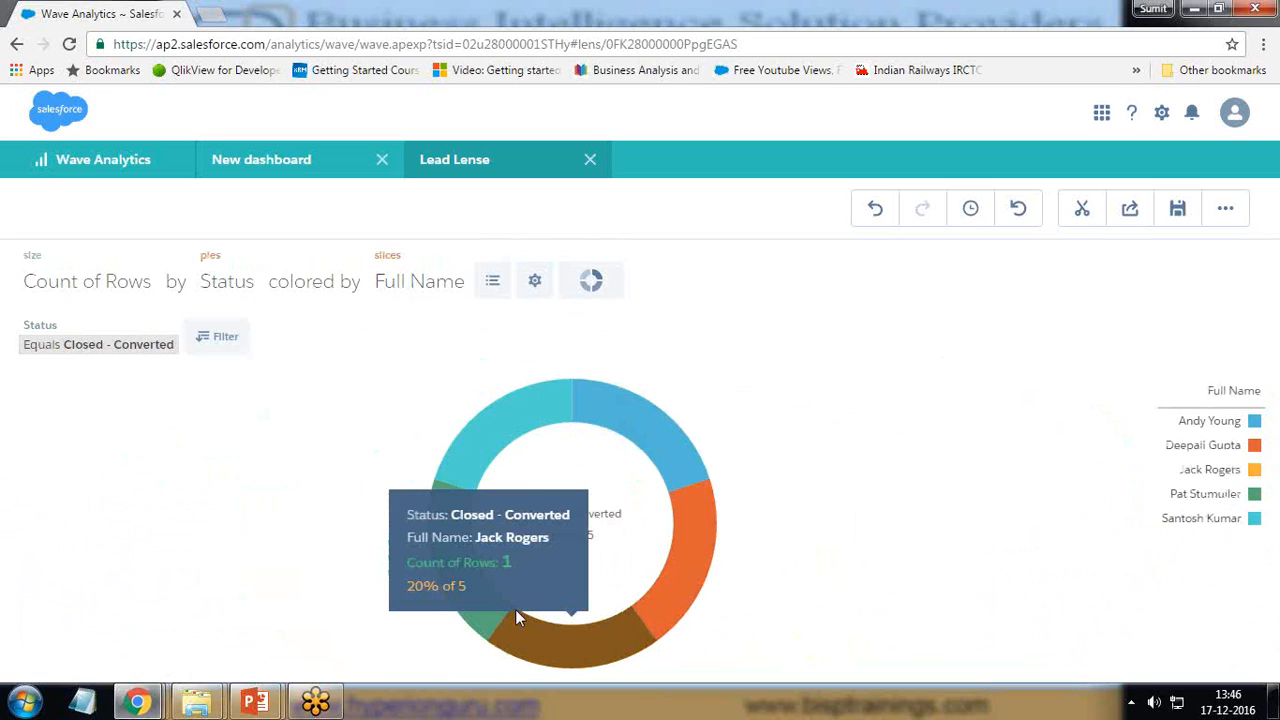
# Clip the filtered donut lens to the dashboard designer, check the new dashboard's steps, and return to Lead Lense.
pyautogui.click(1082, 211)
pyautogui.click(292, 160)
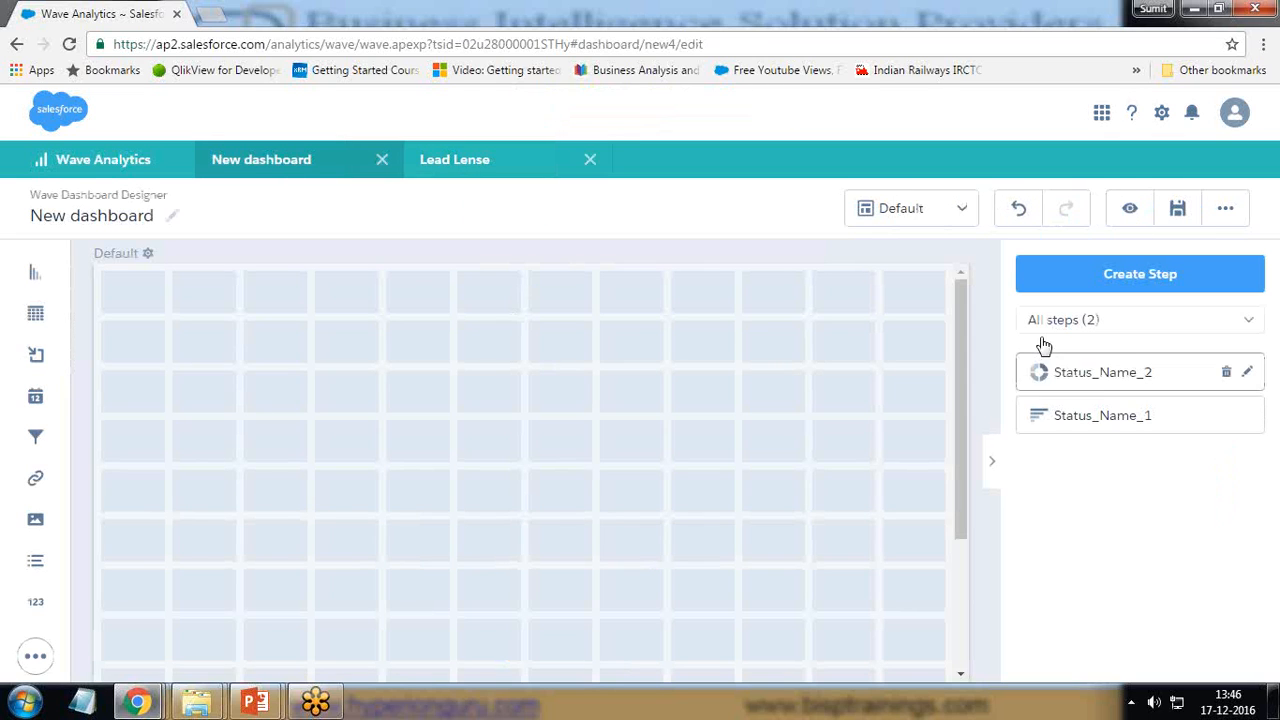
pyautogui.click(477, 161)
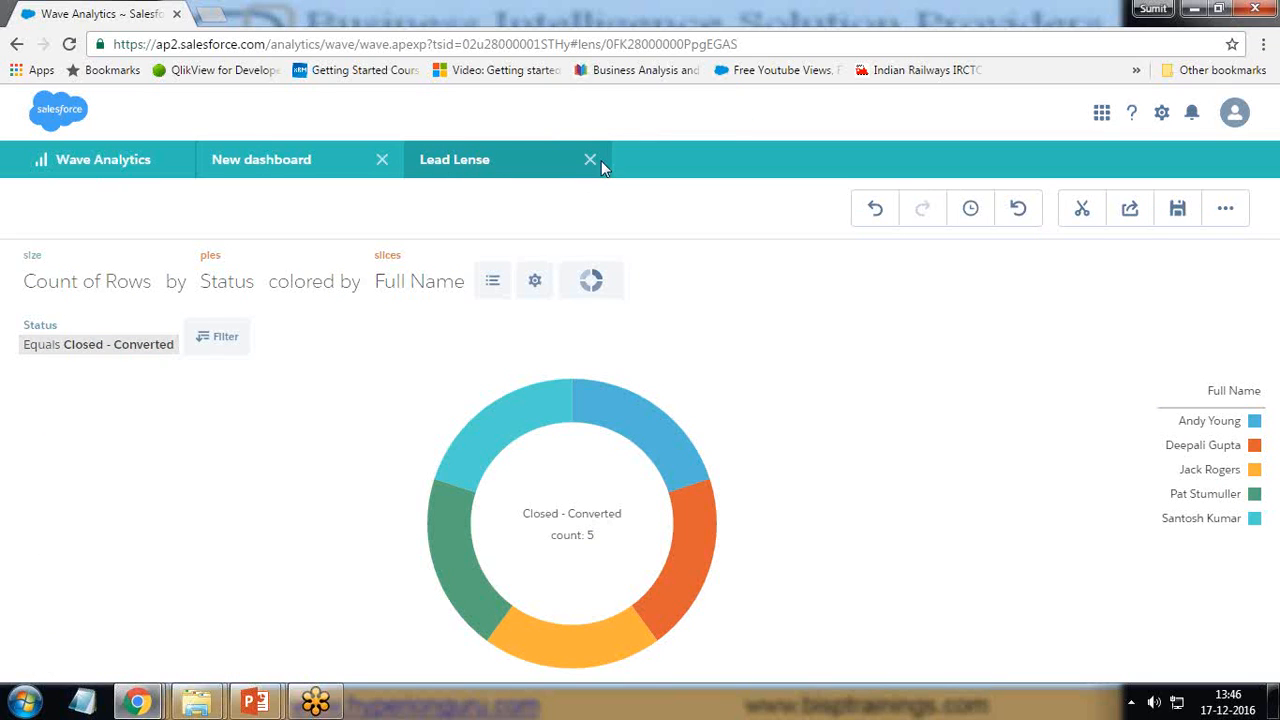
pyautogui.click(873, 211)
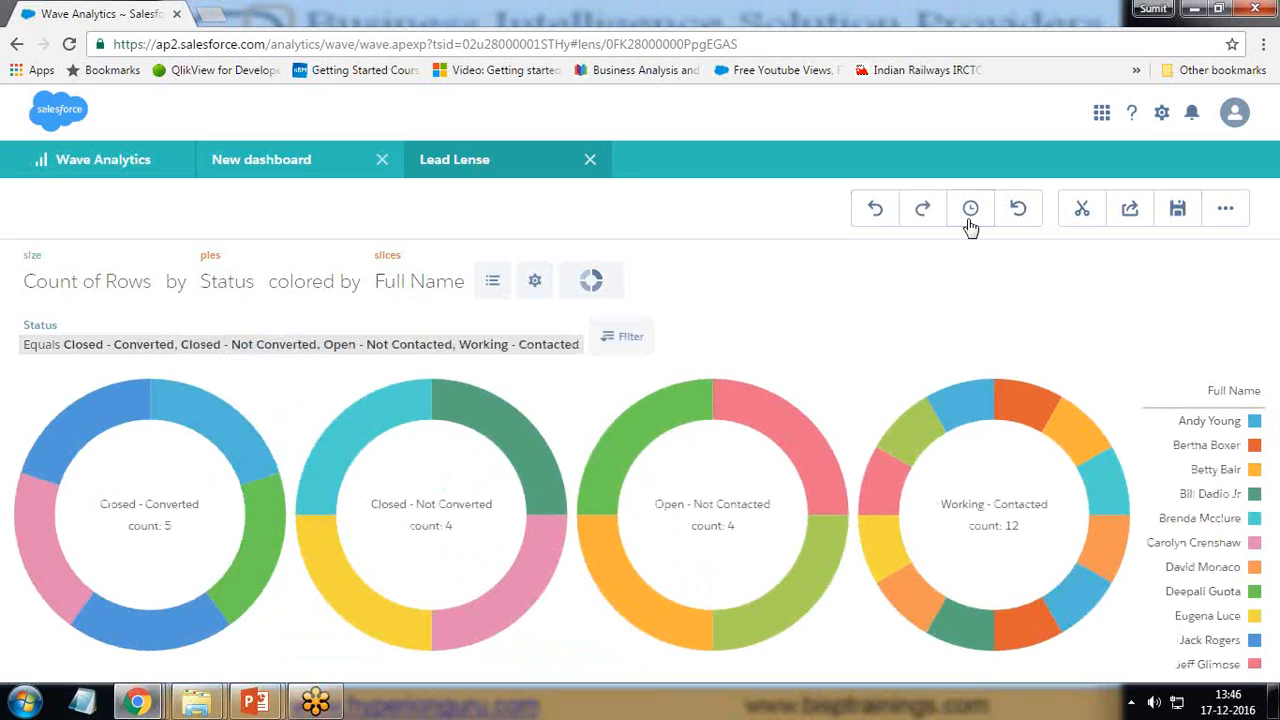
pyautogui.click(923, 211)
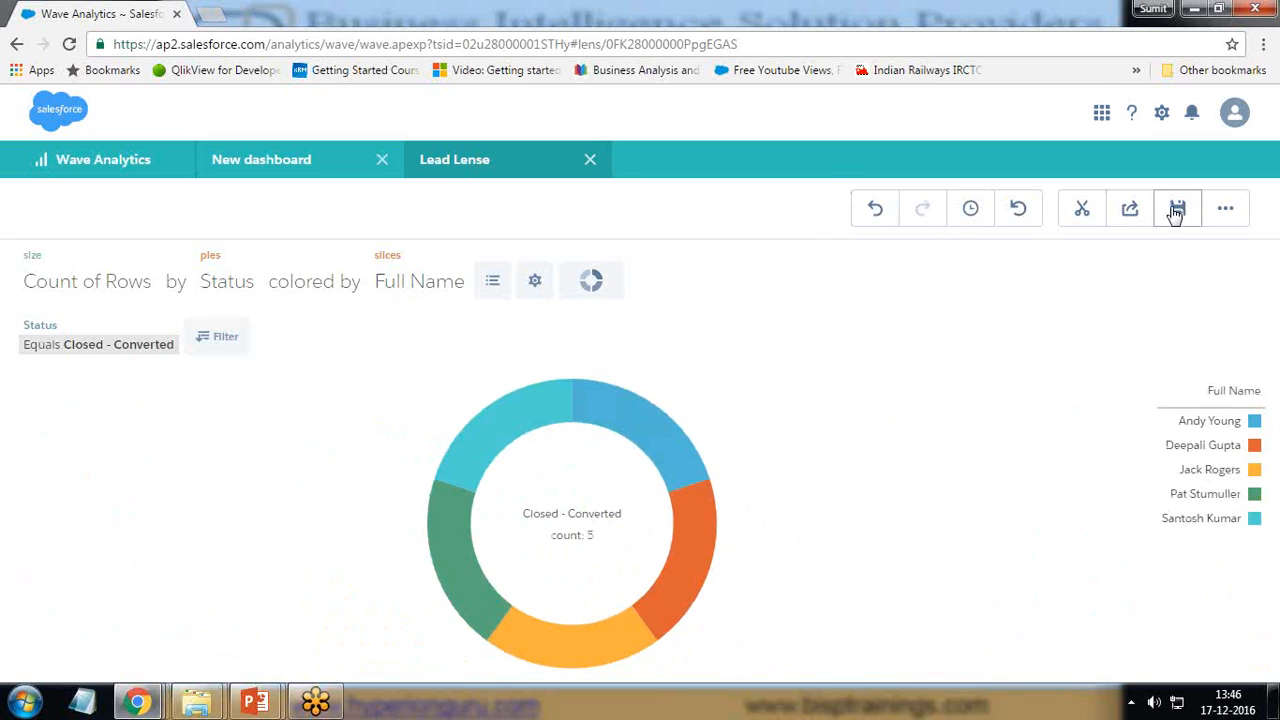
pyautogui.click(1174, 214)
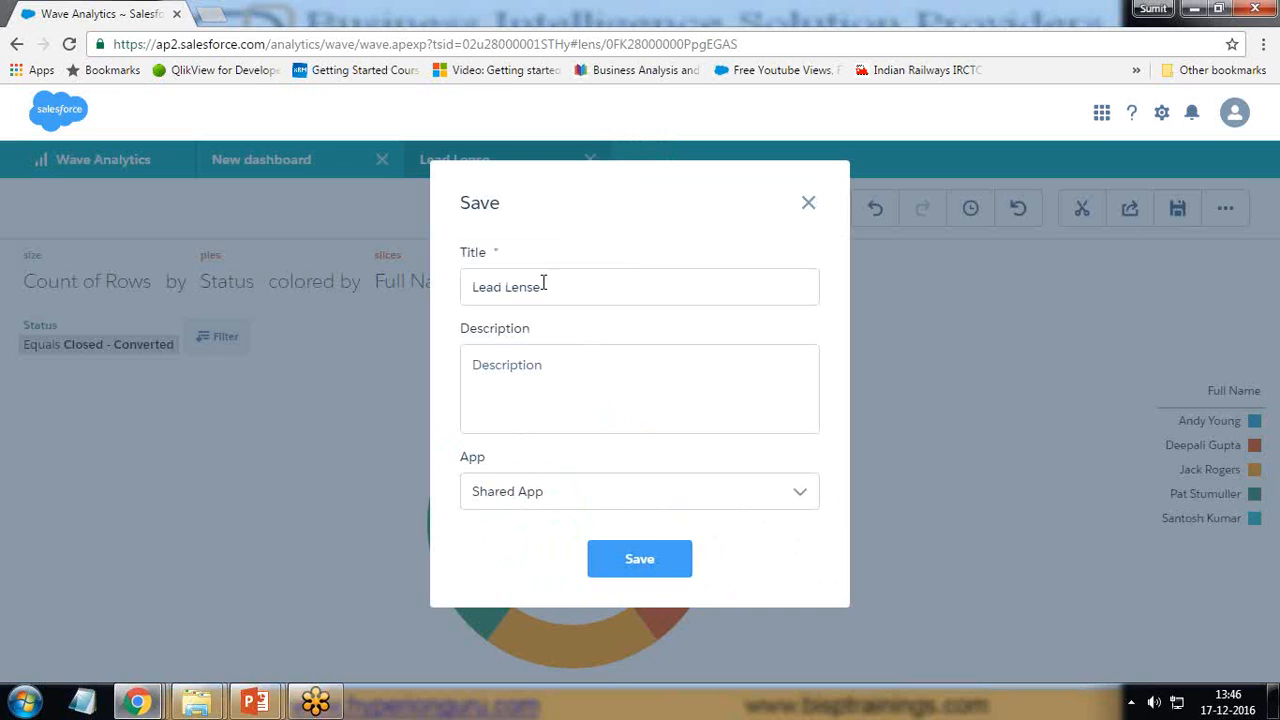
pyautogui.click(808, 205)
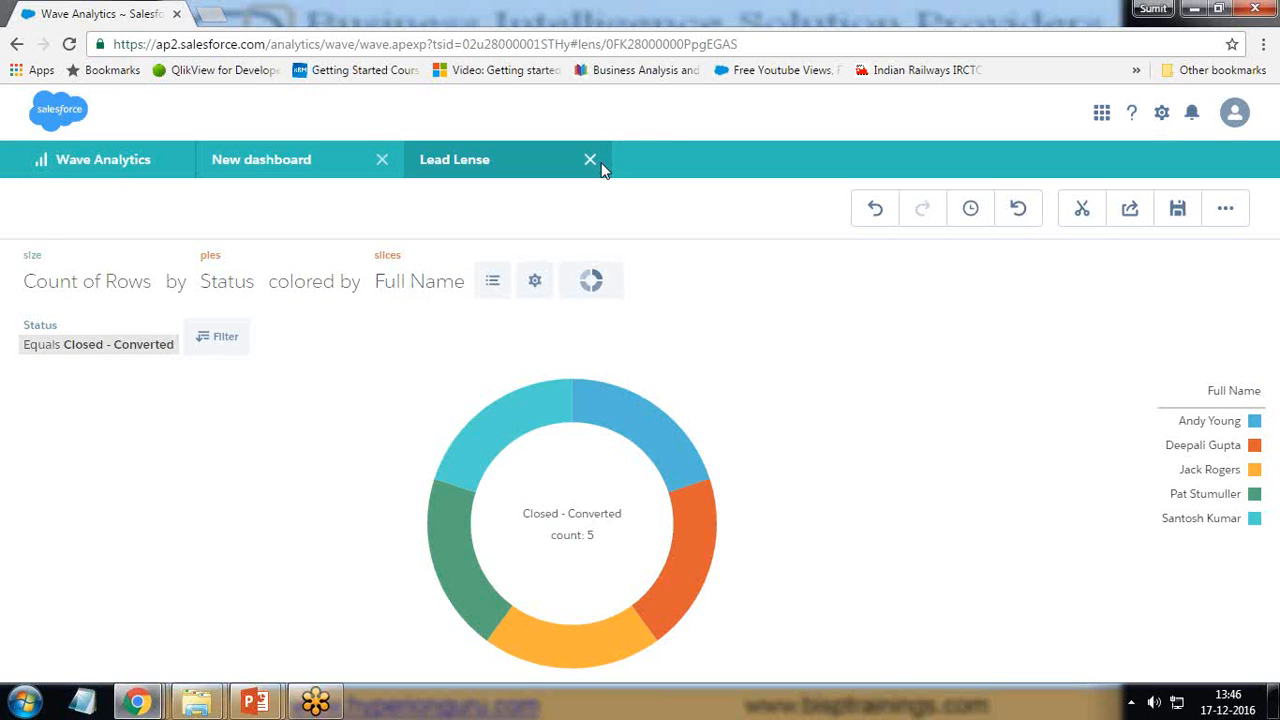
# Close Lead Lense for the Wave Analytics home page, and check the Business Requirement slide in PowerPoint.
pyautogui.click(591, 160)
pyautogui.click(112, 166)
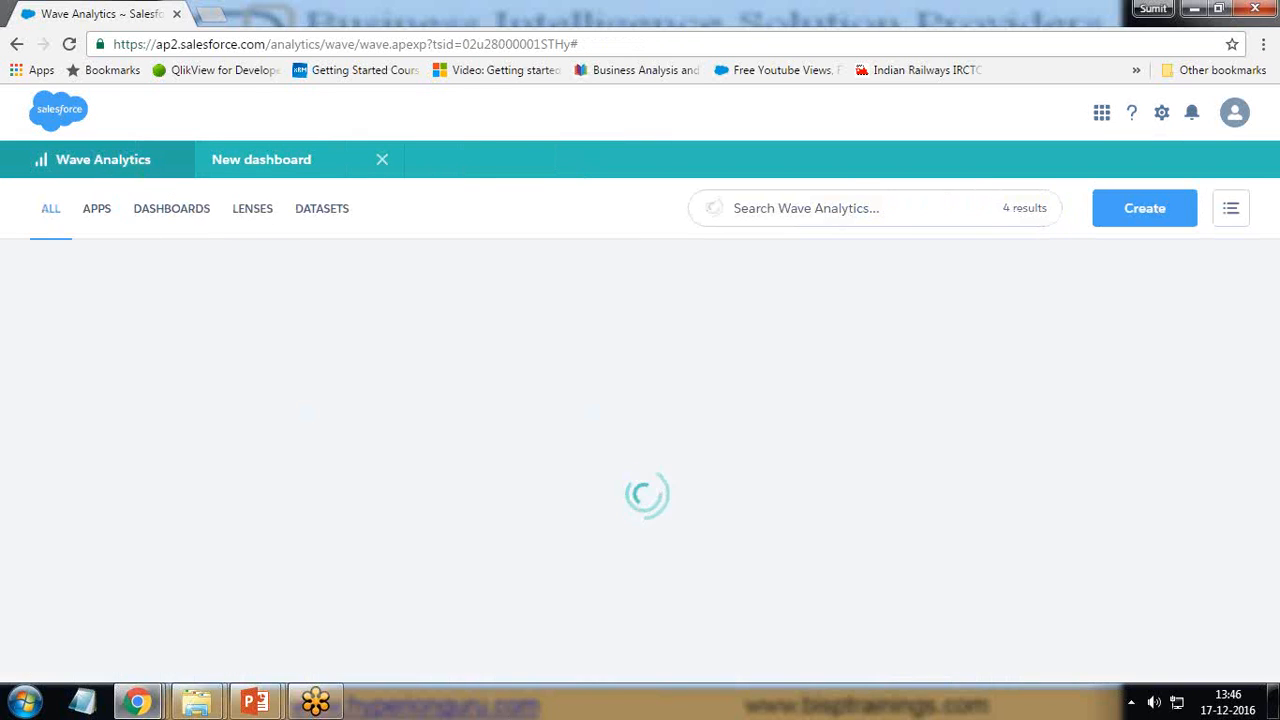
pyautogui.moveTo(283, 705)
pyautogui.click(405, 645)
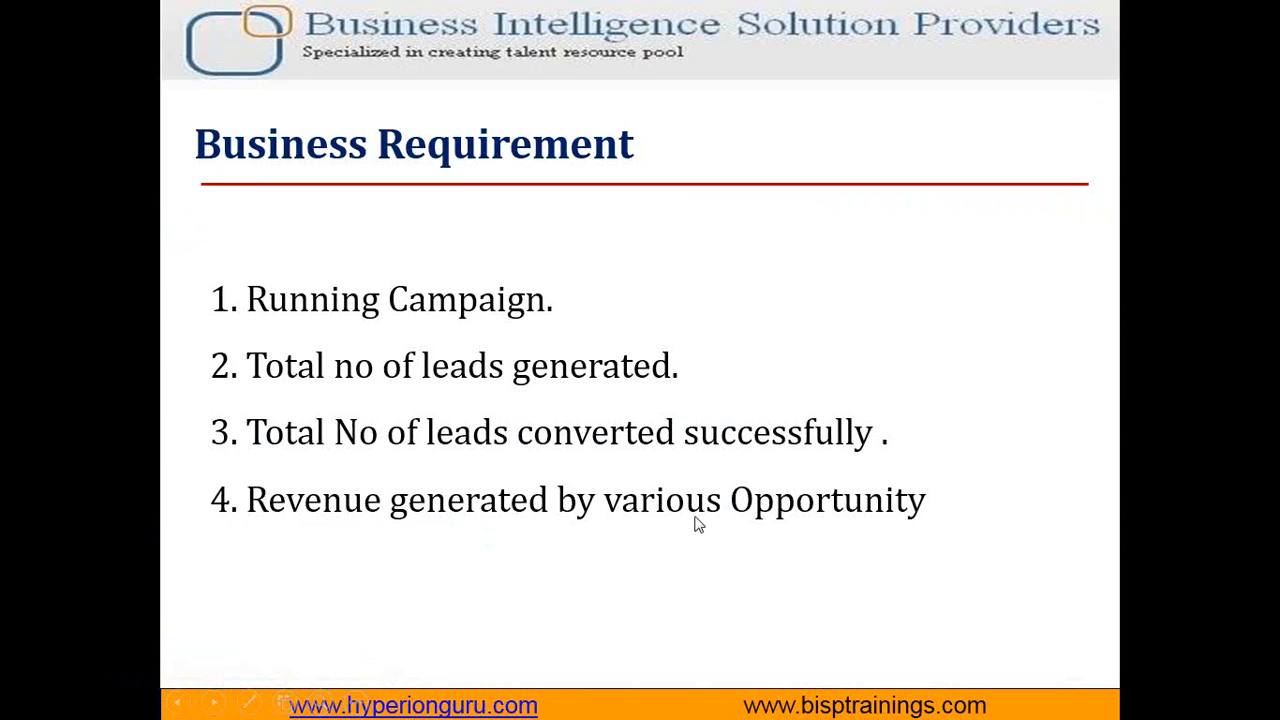
pyautogui.hotkey('alt', 'Tab')
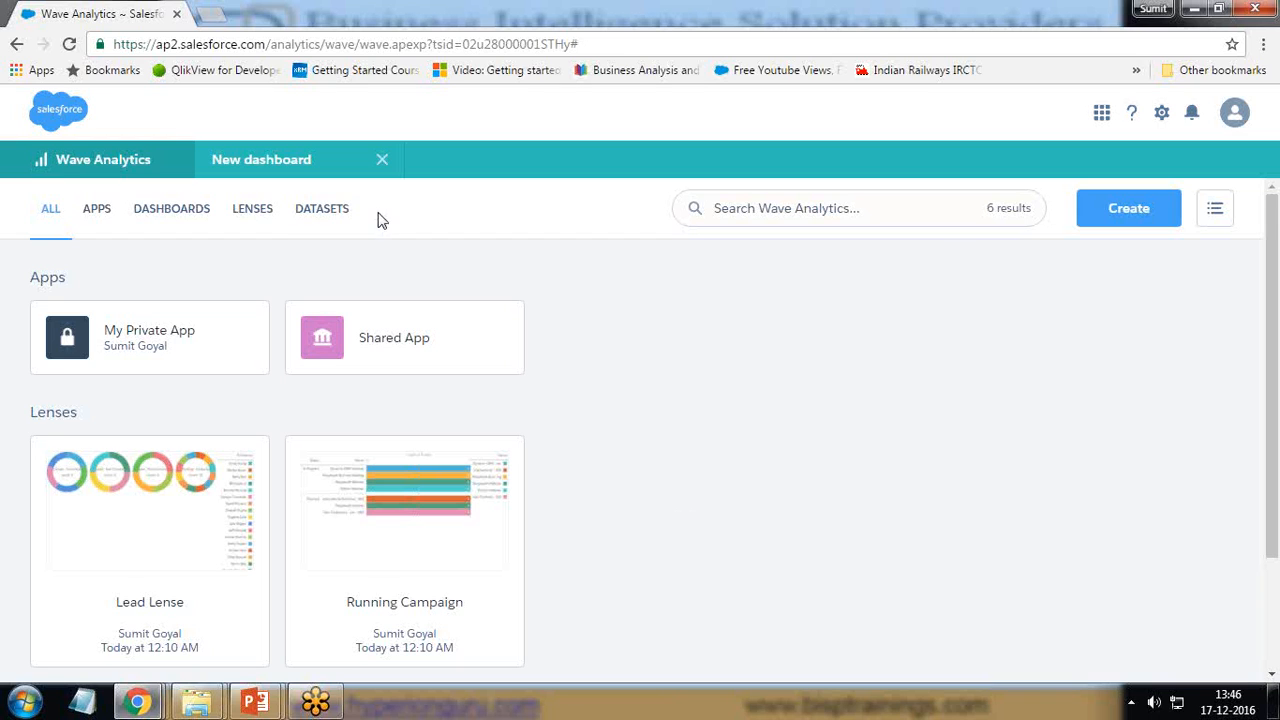
# Start a new dataset from Salesforce data with the standard Opportunity object as its root.
pyautogui.click(1134, 216)
pyautogui.click(1086, 337)
pyautogui.click(433, 360)
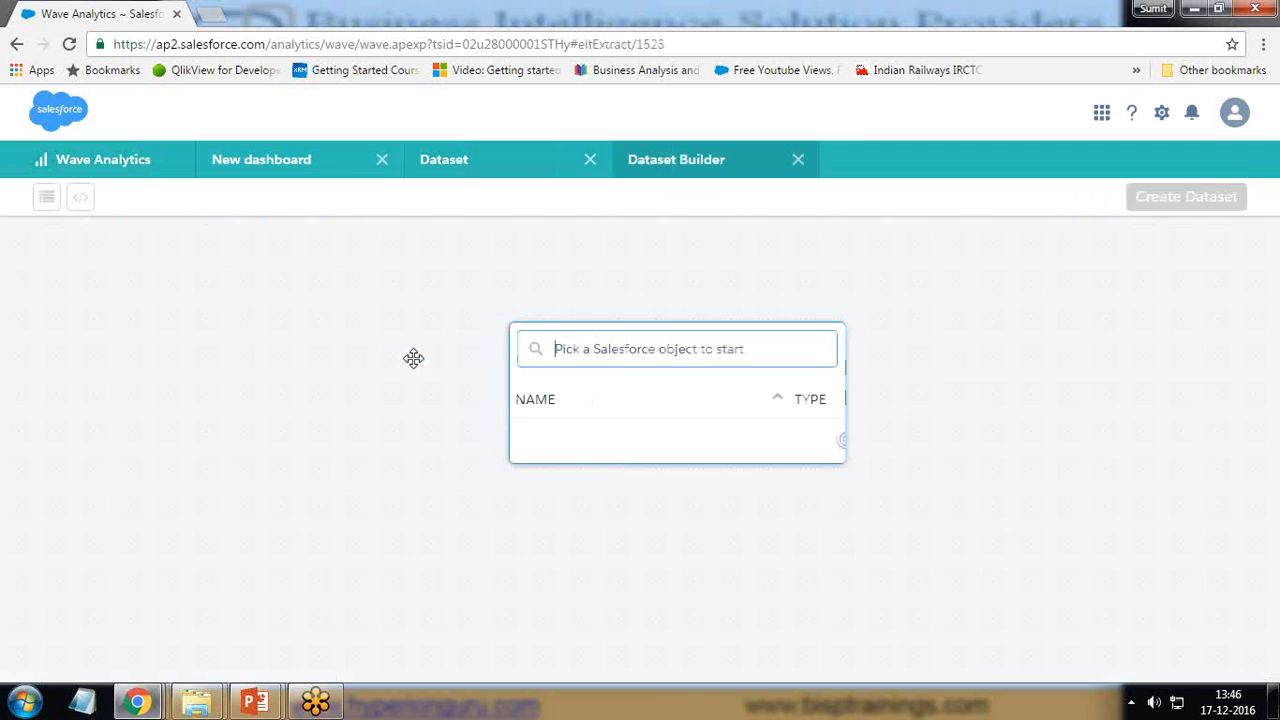
pyautogui.write('Oppo')
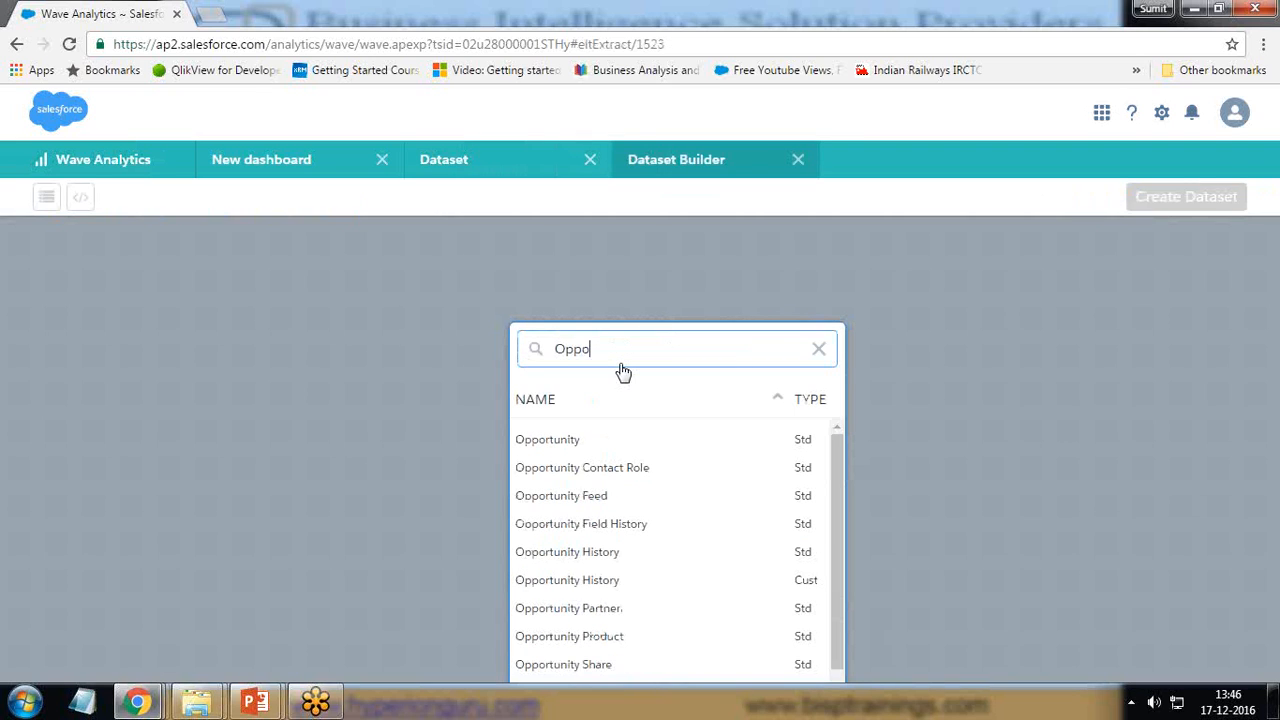
pyautogui.click(558, 438)
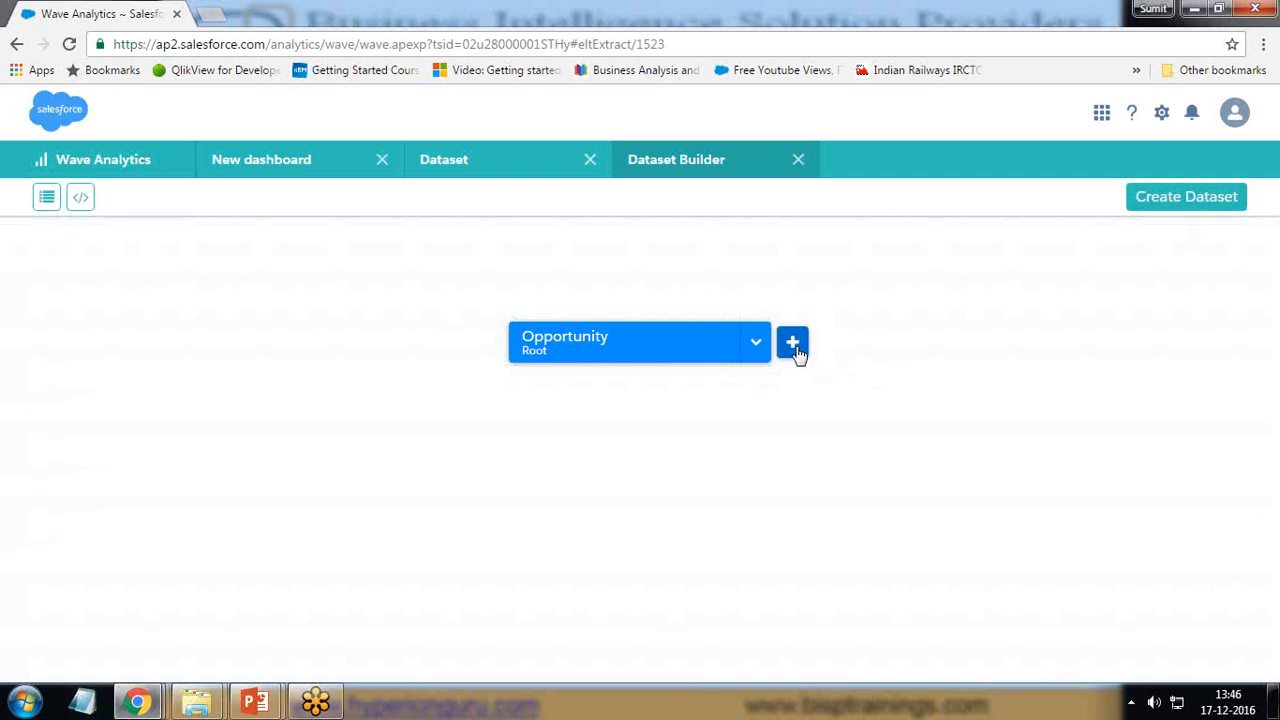
# Select the Amount, Close Date, Closed and Expected Amount fields for the Opportunity root object.
pyautogui.click(794, 342)
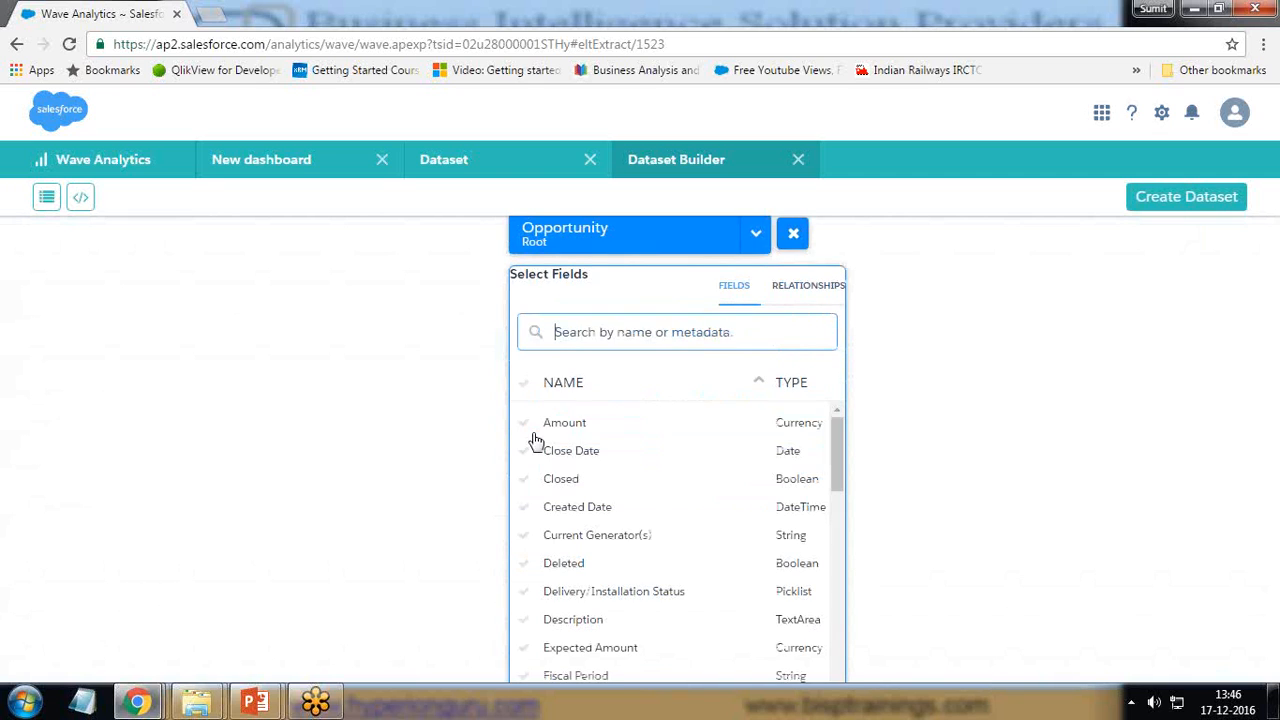
pyautogui.click(525, 425)
pyautogui.click(525, 455)
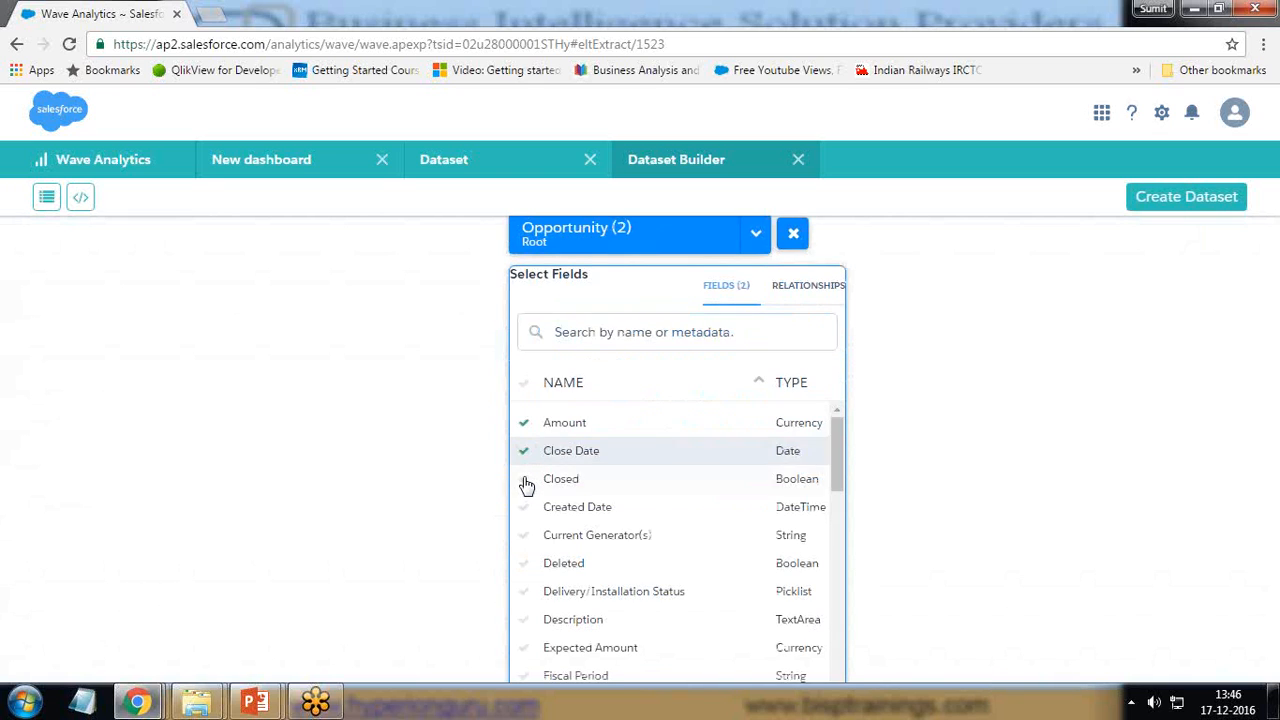
pyautogui.click(523, 482)
pyautogui.click(523, 535)
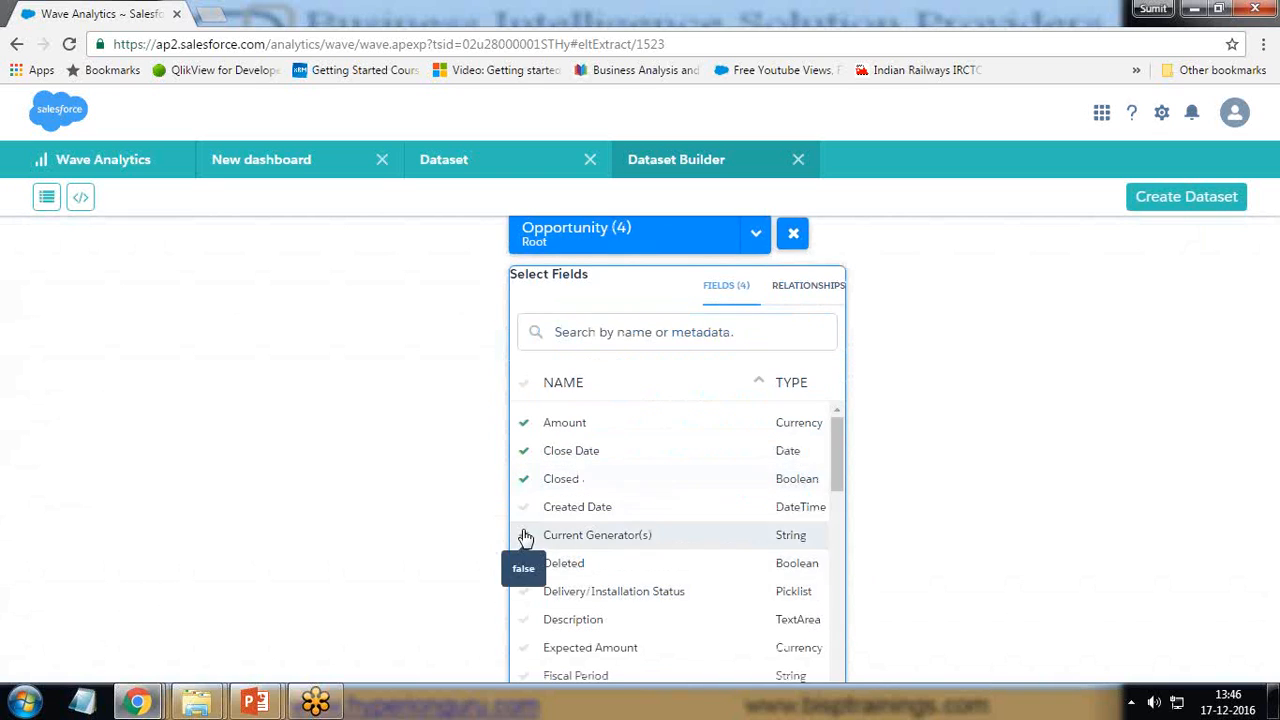
pyautogui.scroll(-3, 523, 520)
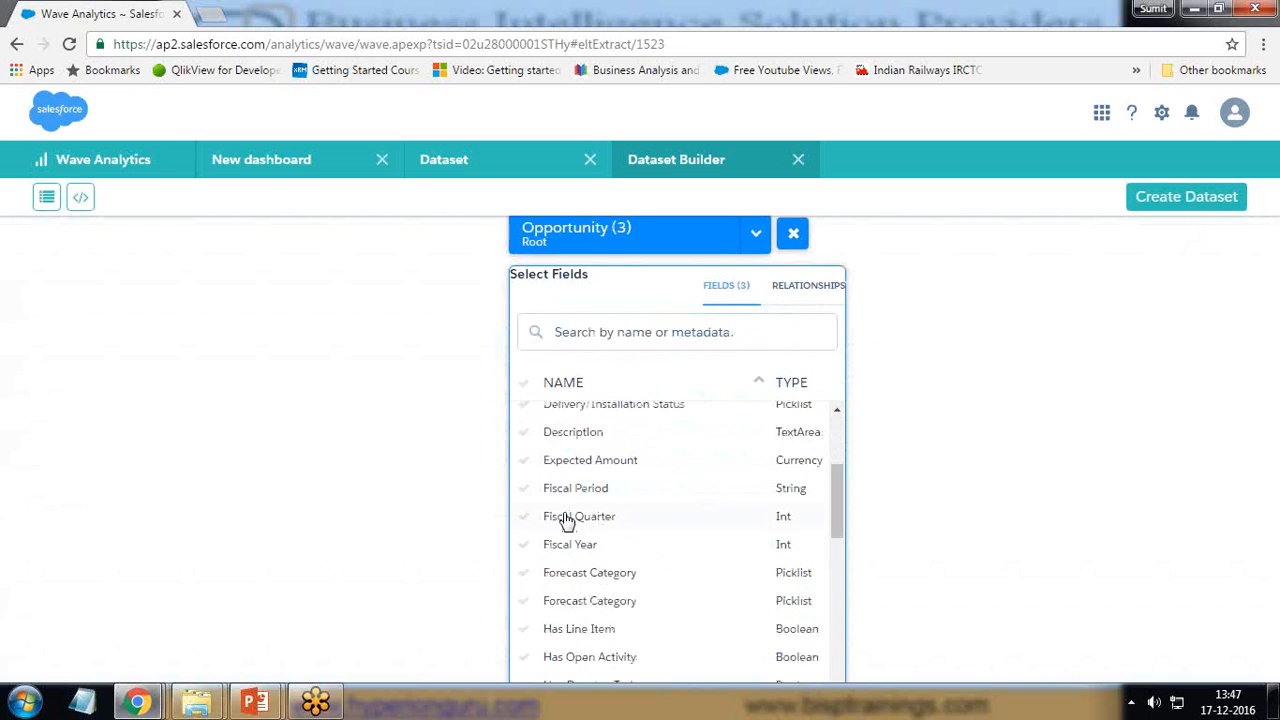
pyautogui.click(525, 462)
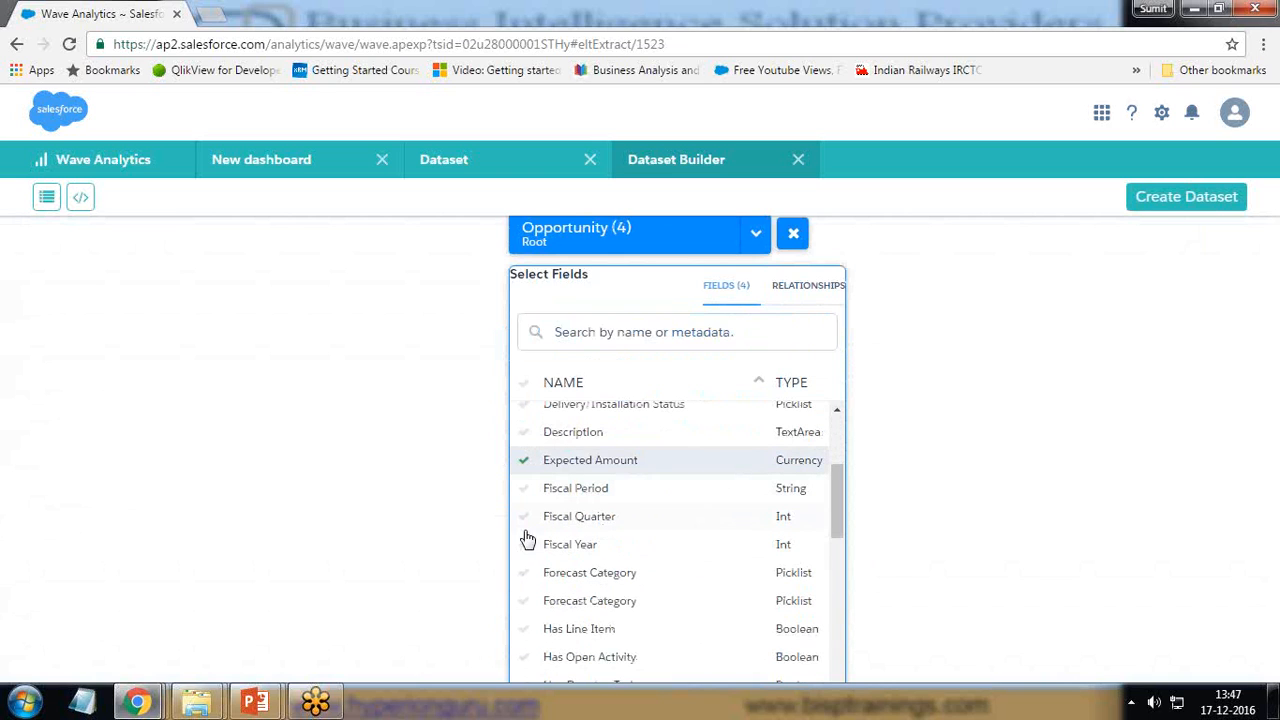
# Add the Lead Source, Name, Opportunity Source and Probability (%) fields to the Opportunity selection.
pyautogui.scroll(-2, 525, 612)
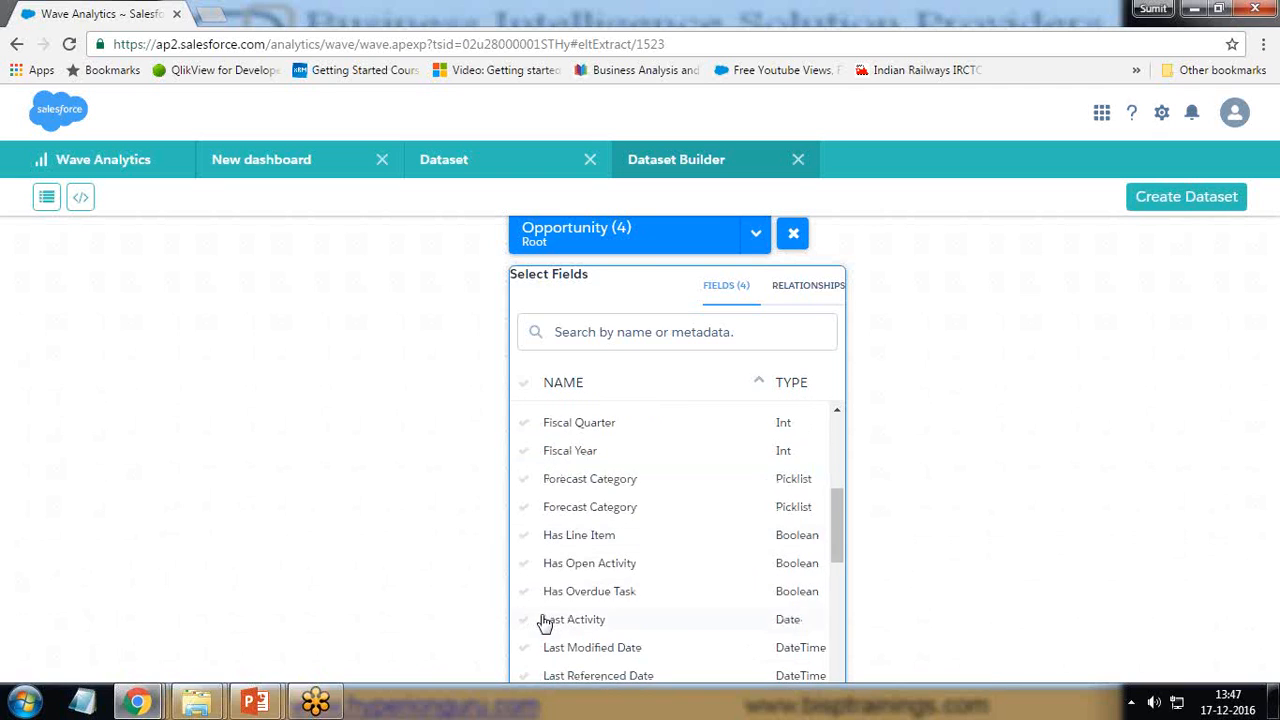
pyautogui.scroll(-3, 533, 592)
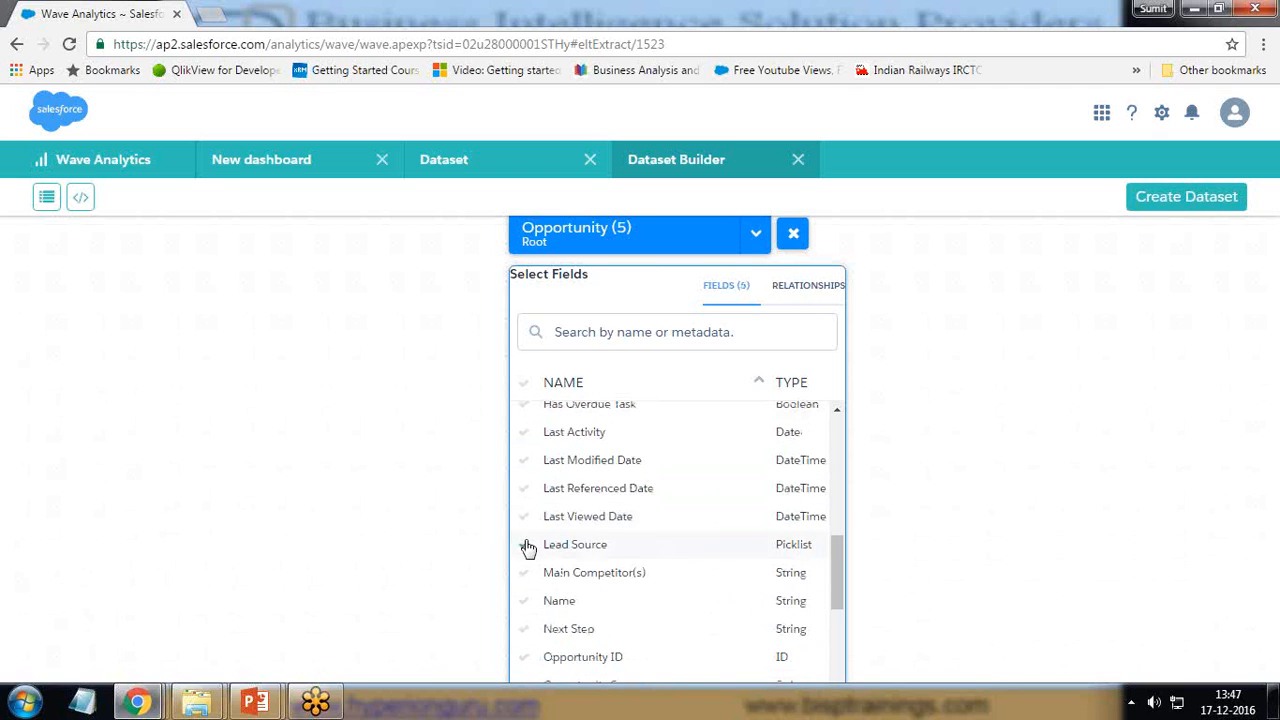
pyautogui.click(524, 544)
pyautogui.scroll(-3, 528, 606)
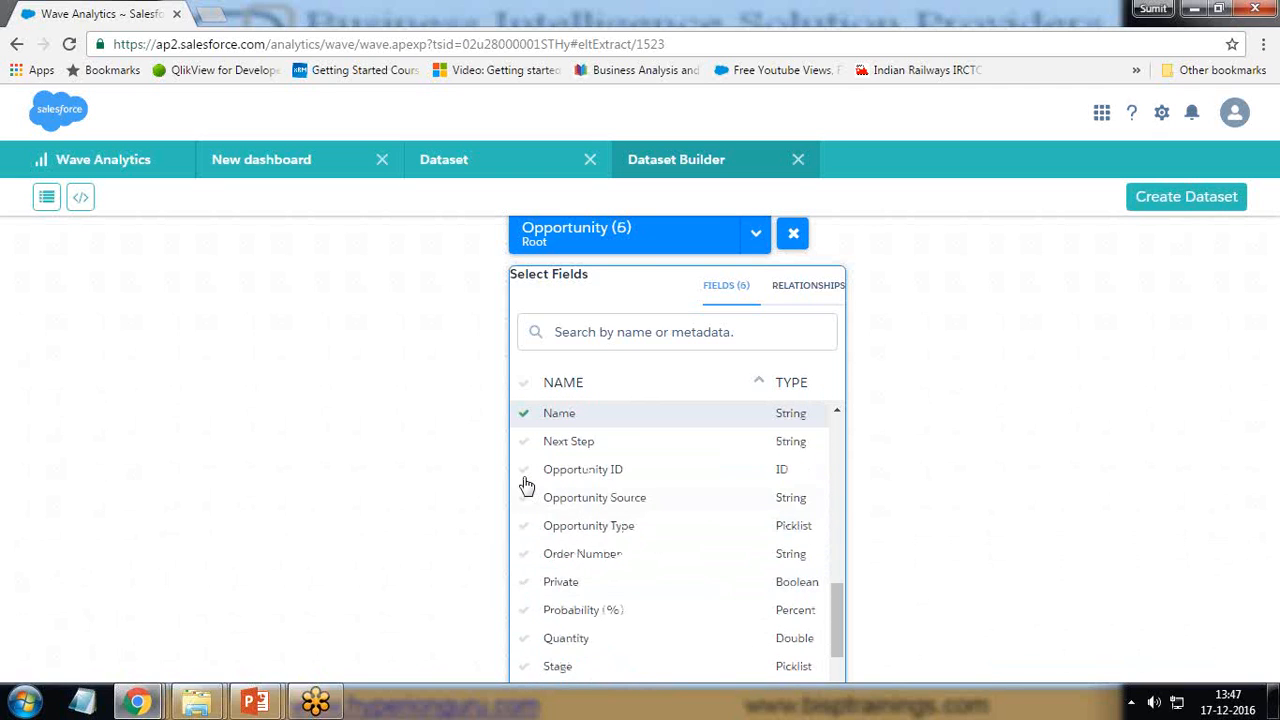
pyautogui.click(524, 500)
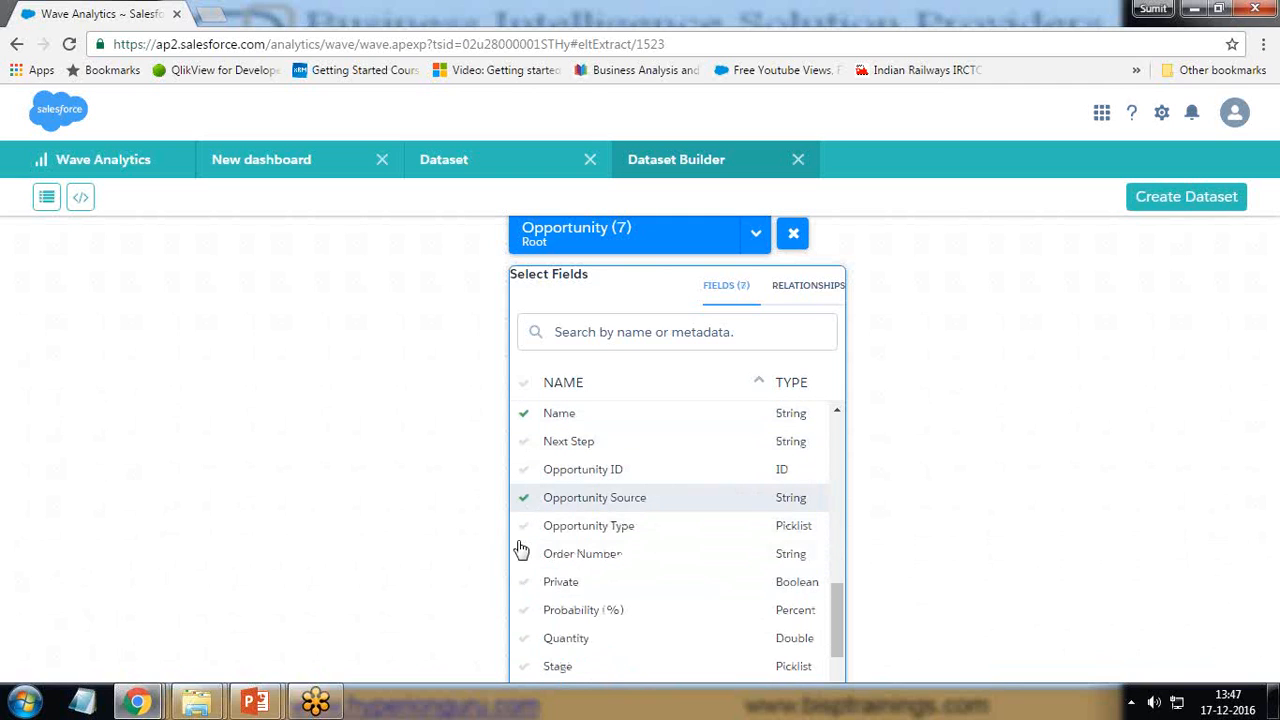
pyautogui.click(524, 610)
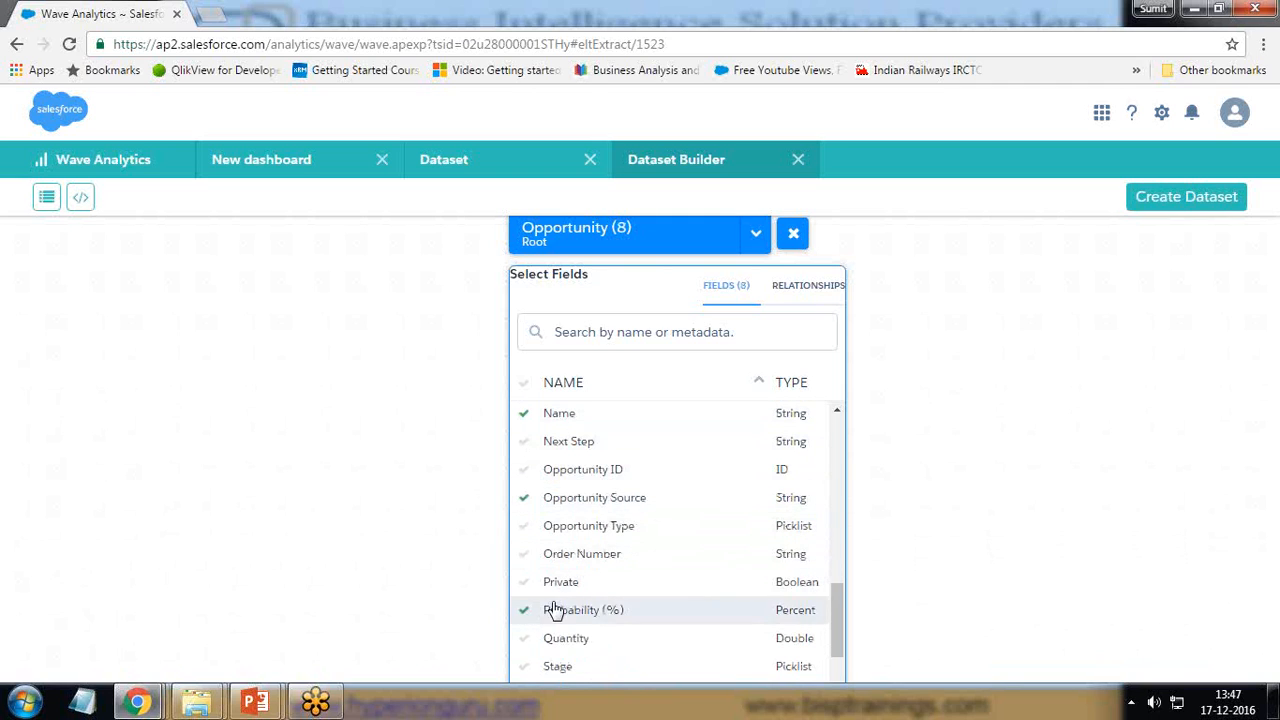
# Add the Quantity, Stage and Won fields to the Opportunity selection and close the field list.
pyautogui.scroll(-1, 526, 612)
pyautogui.click(524, 563)
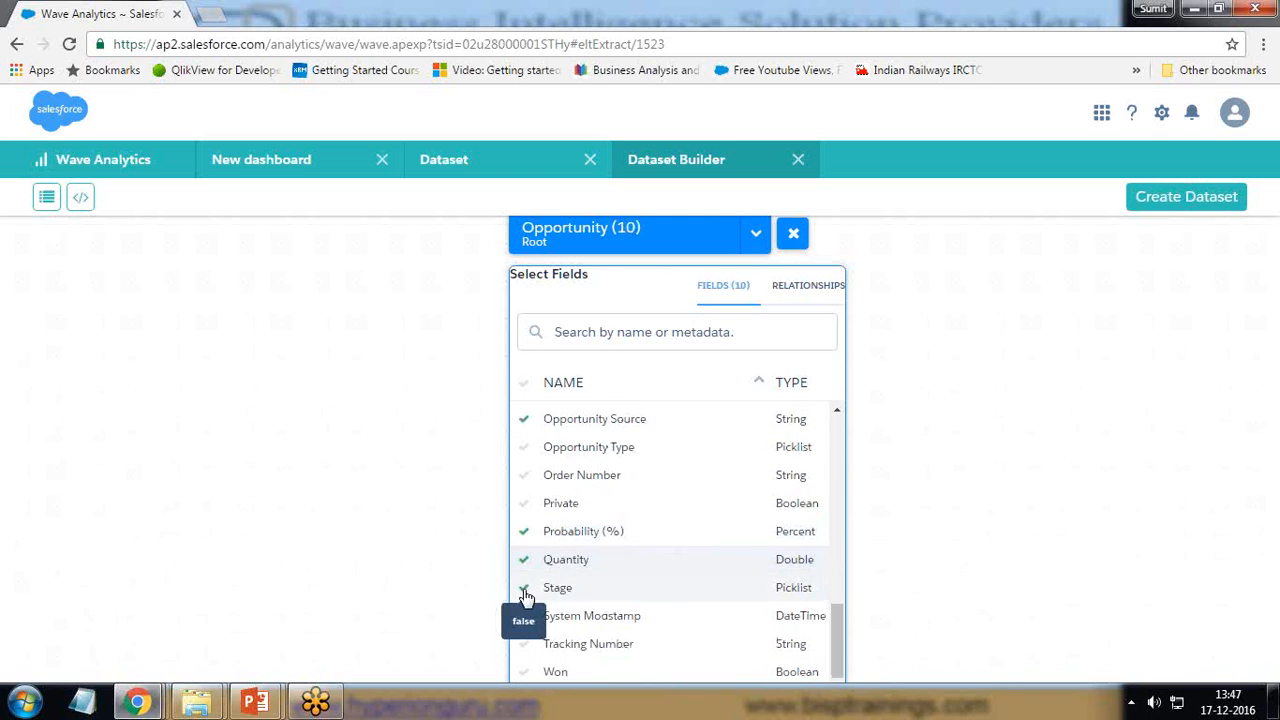
pyautogui.click(524, 592)
pyautogui.click(526, 673)
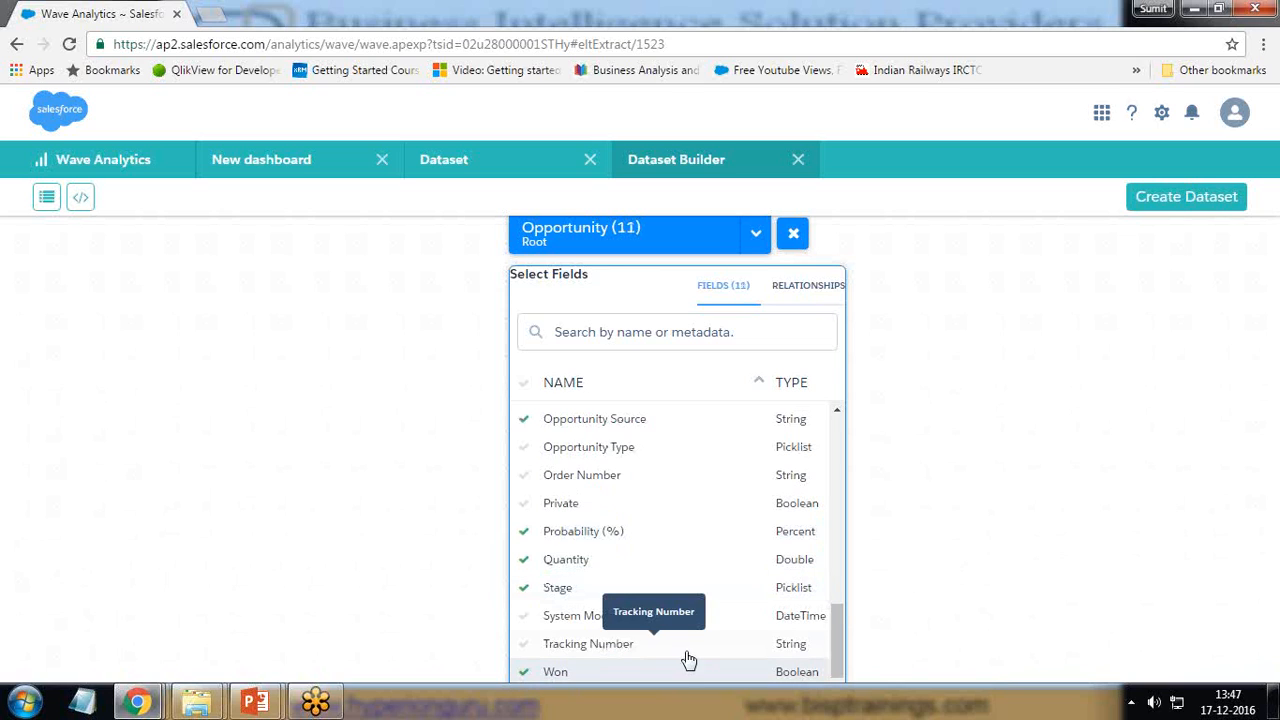
pyautogui.click(942, 366)
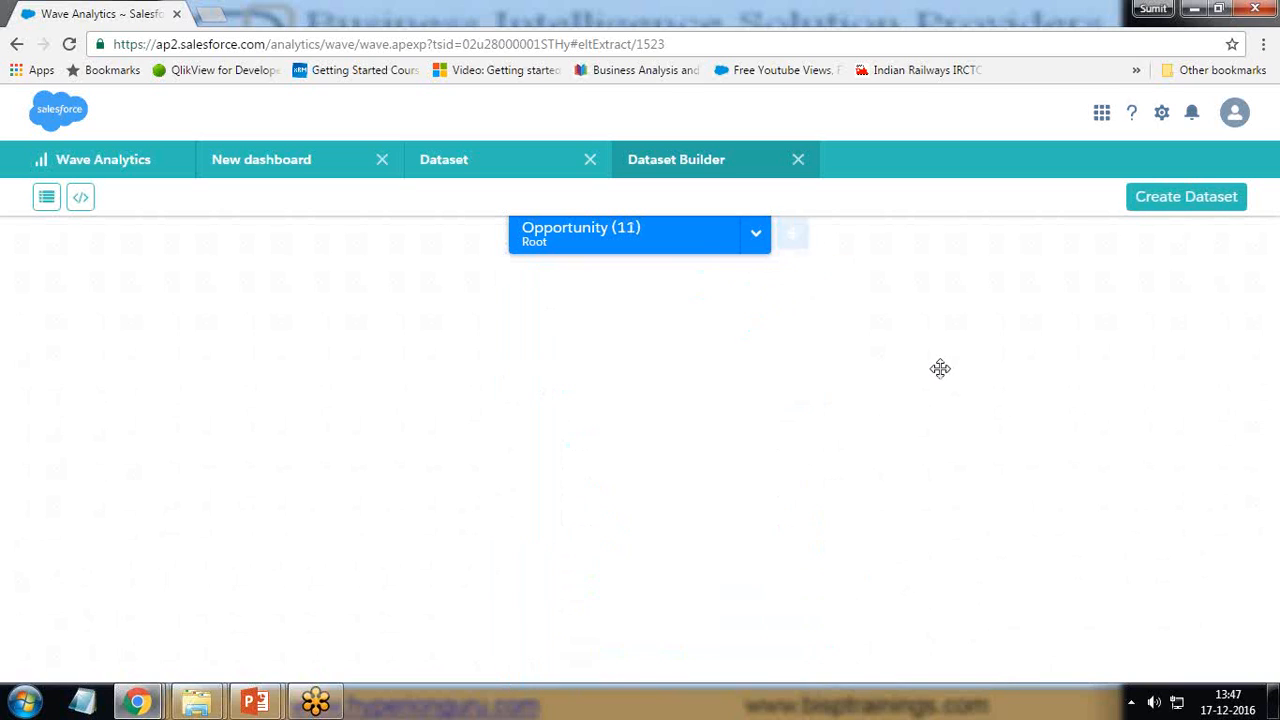
# Create the dataset as OpportunityDataset in My Private App and continue to the data monitor.
pyautogui.click(1163, 208)
pyautogui.click(565, 352)
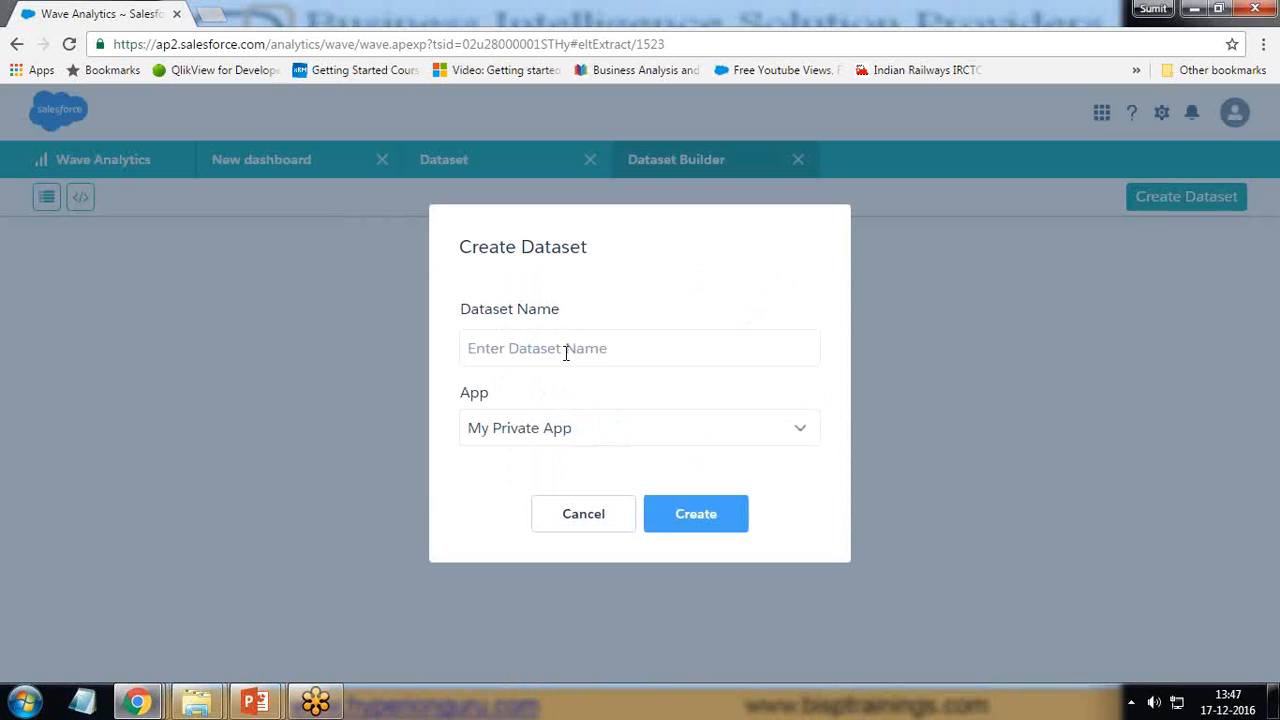
pyautogui.write('OpportunityDataset')
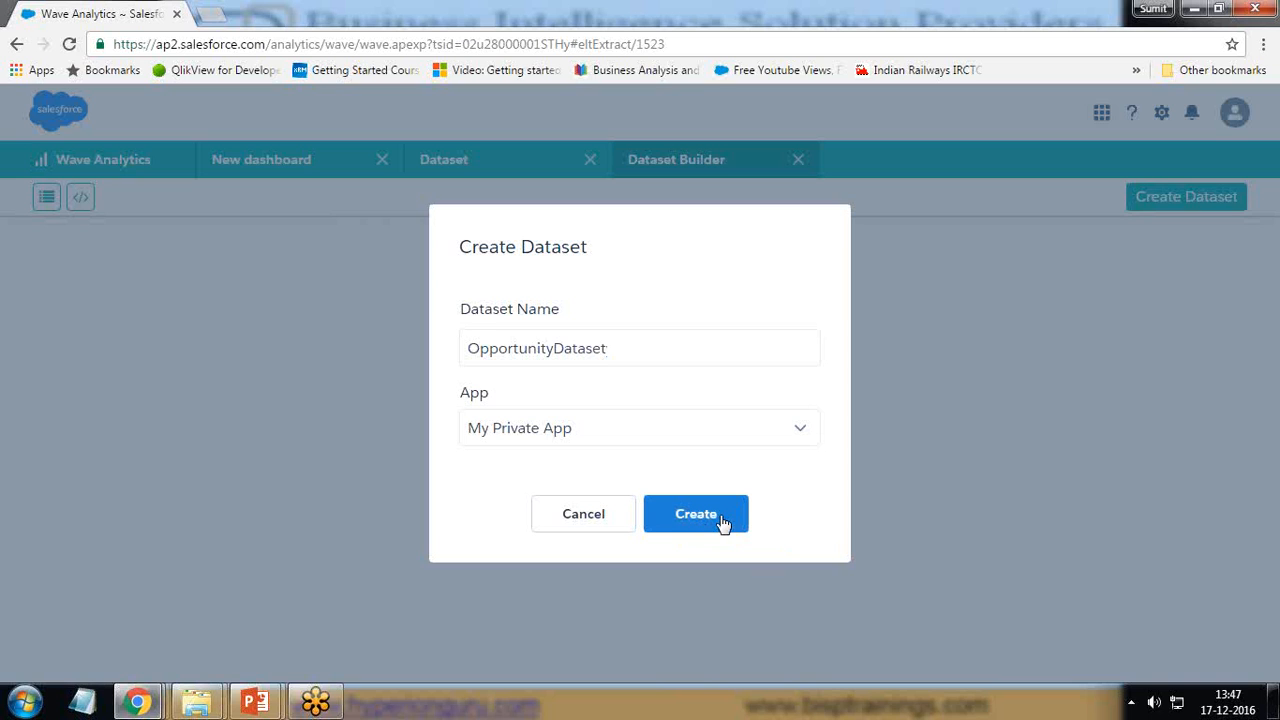
pyautogui.click(690, 517)
pyautogui.click(691, 450)
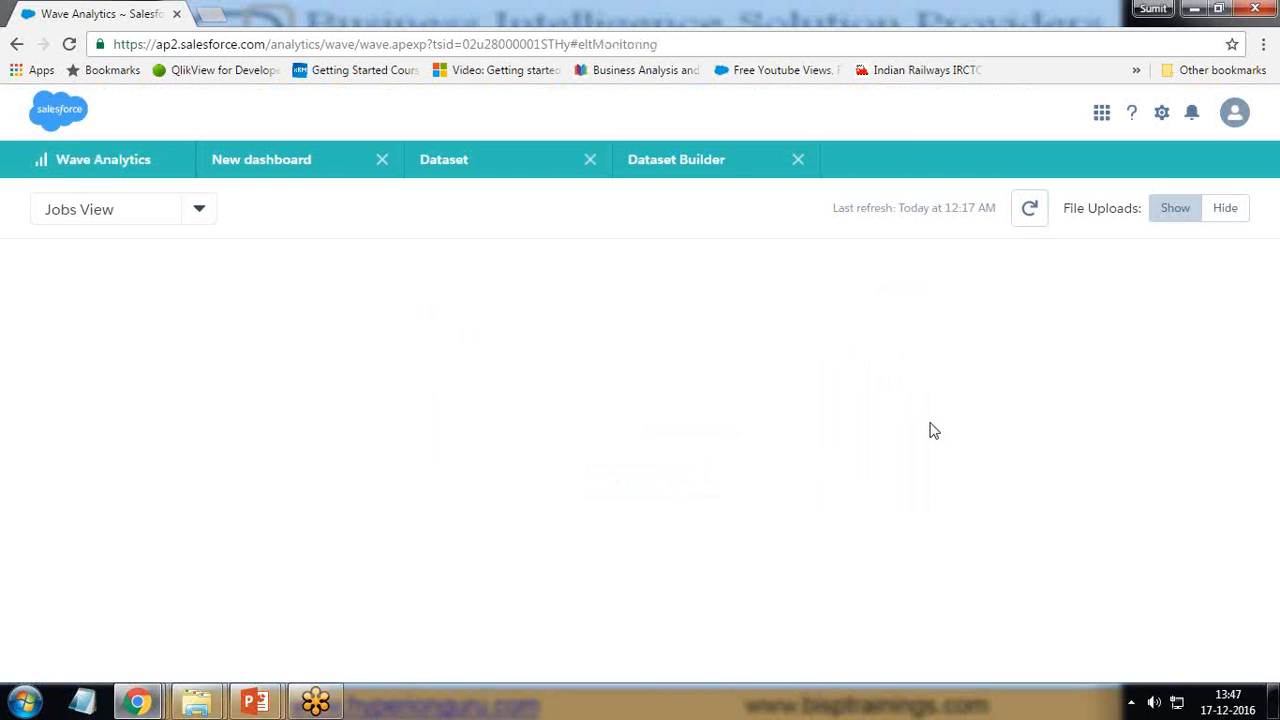
# Show the data monitor's dataflows and start the Default Salesforce Dataflow.
pyautogui.click(140, 211)
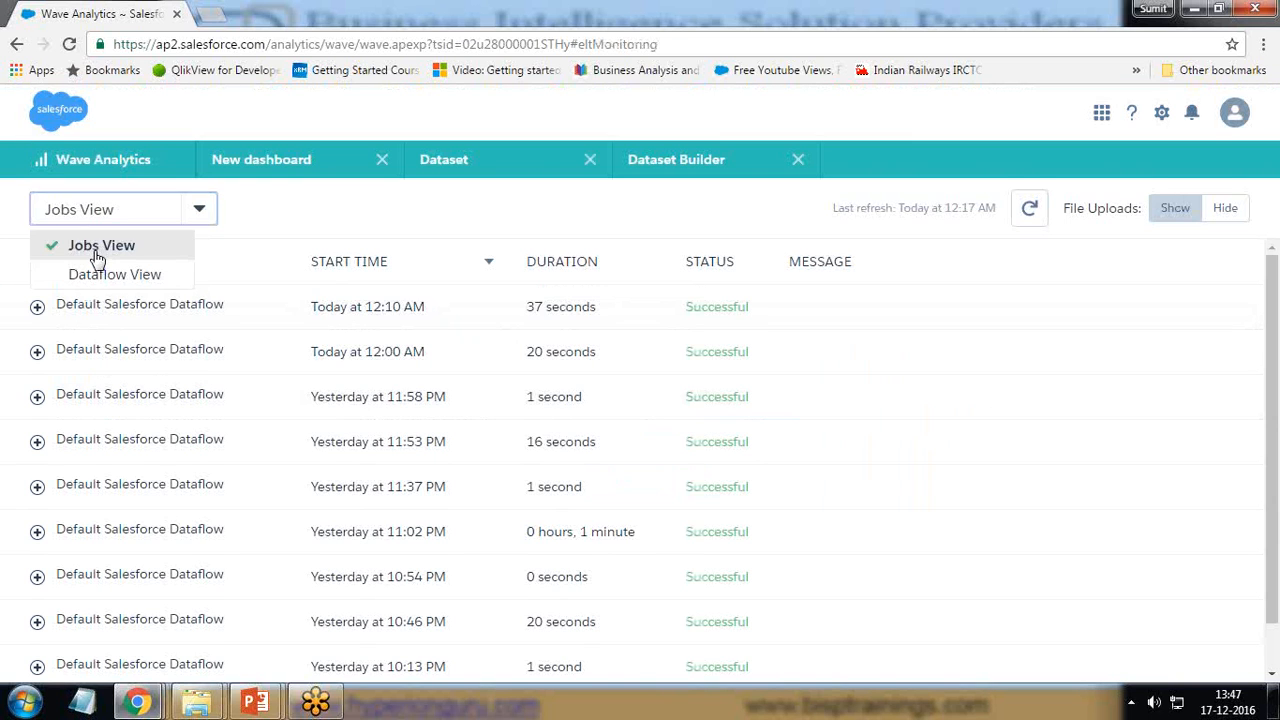
pyautogui.click(100, 270)
pyautogui.click(1240, 268)
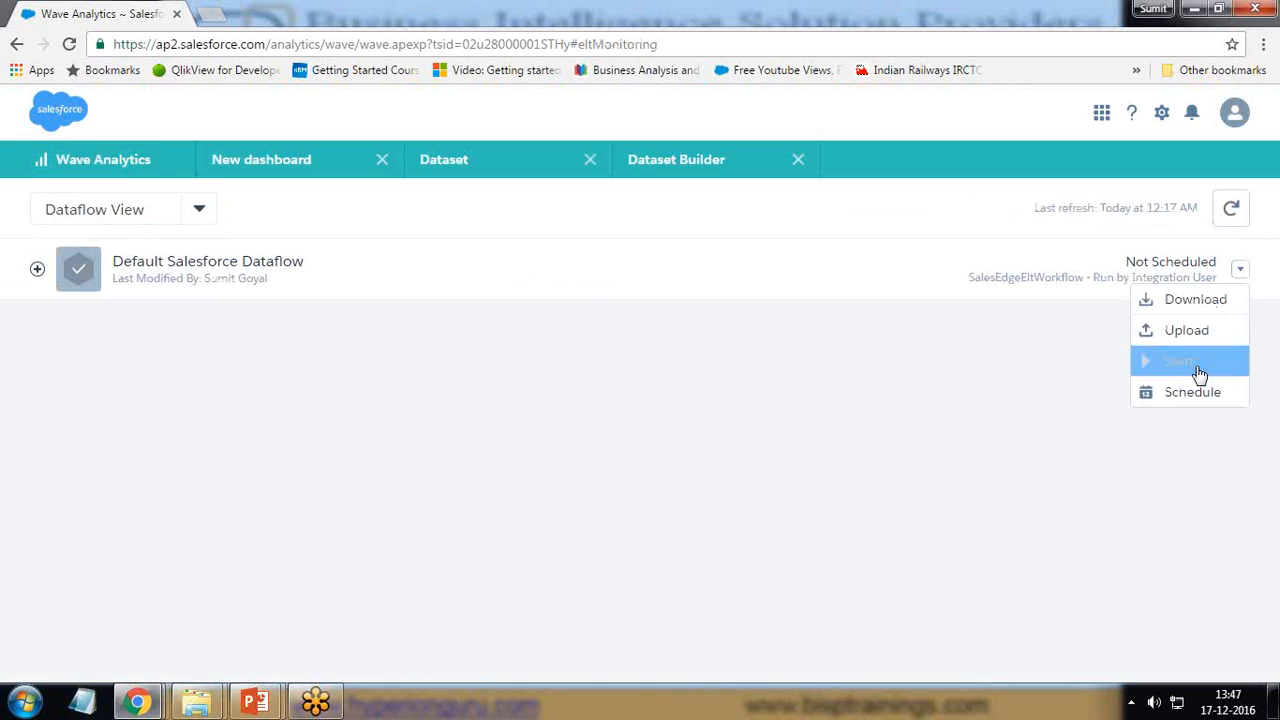
pyautogui.click(1189, 368)
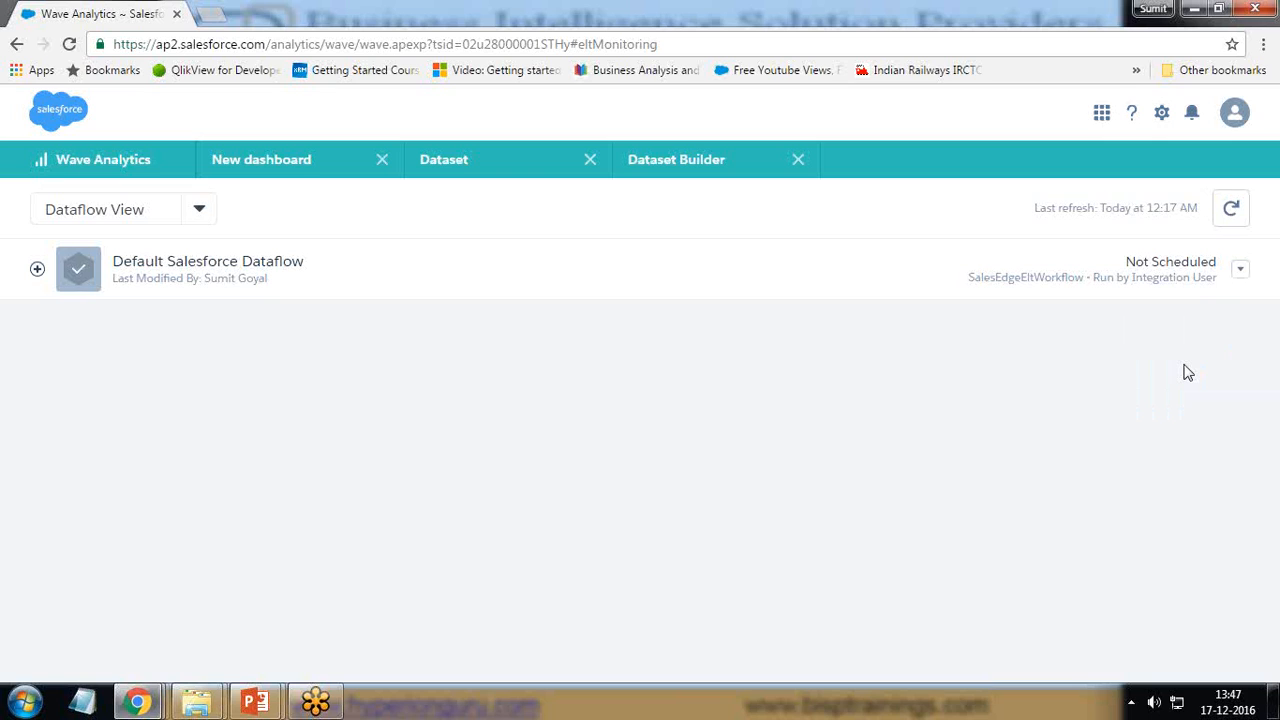
# Return to the jobs list and refresh it repeatedly to check the status of the latest dataflow run.
pyautogui.click(200, 213)
pyautogui.click(100, 246)
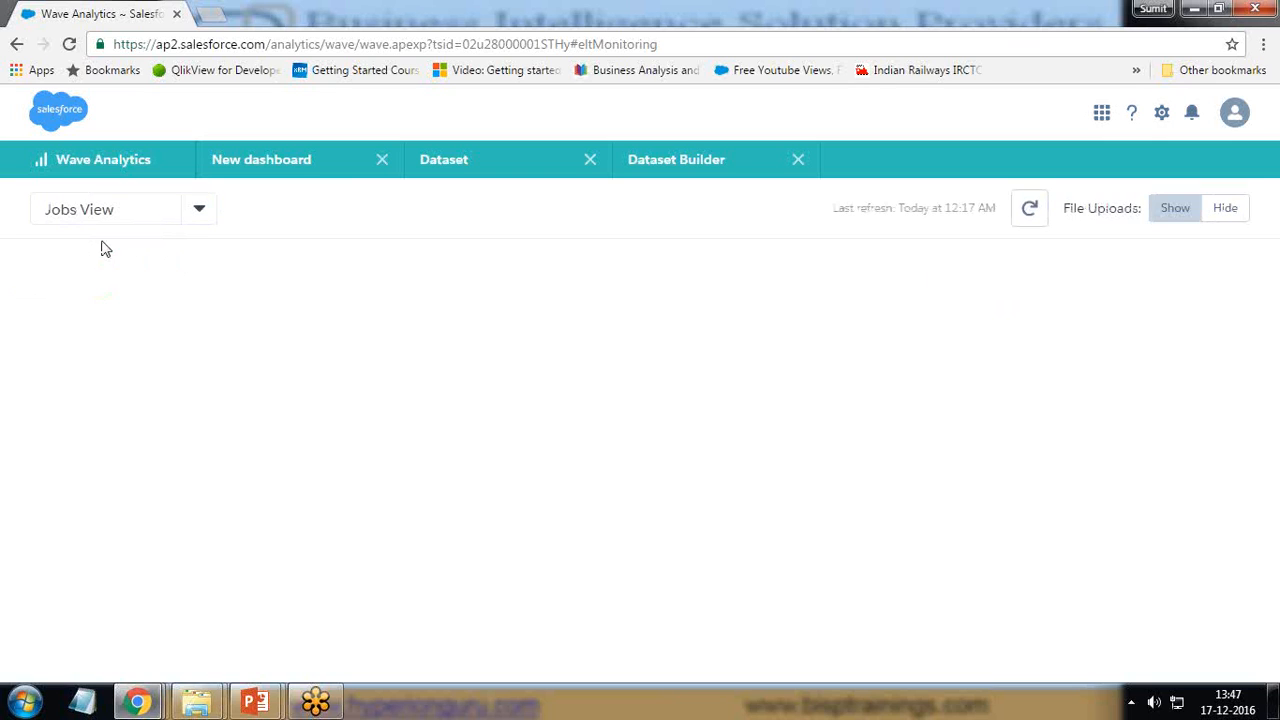
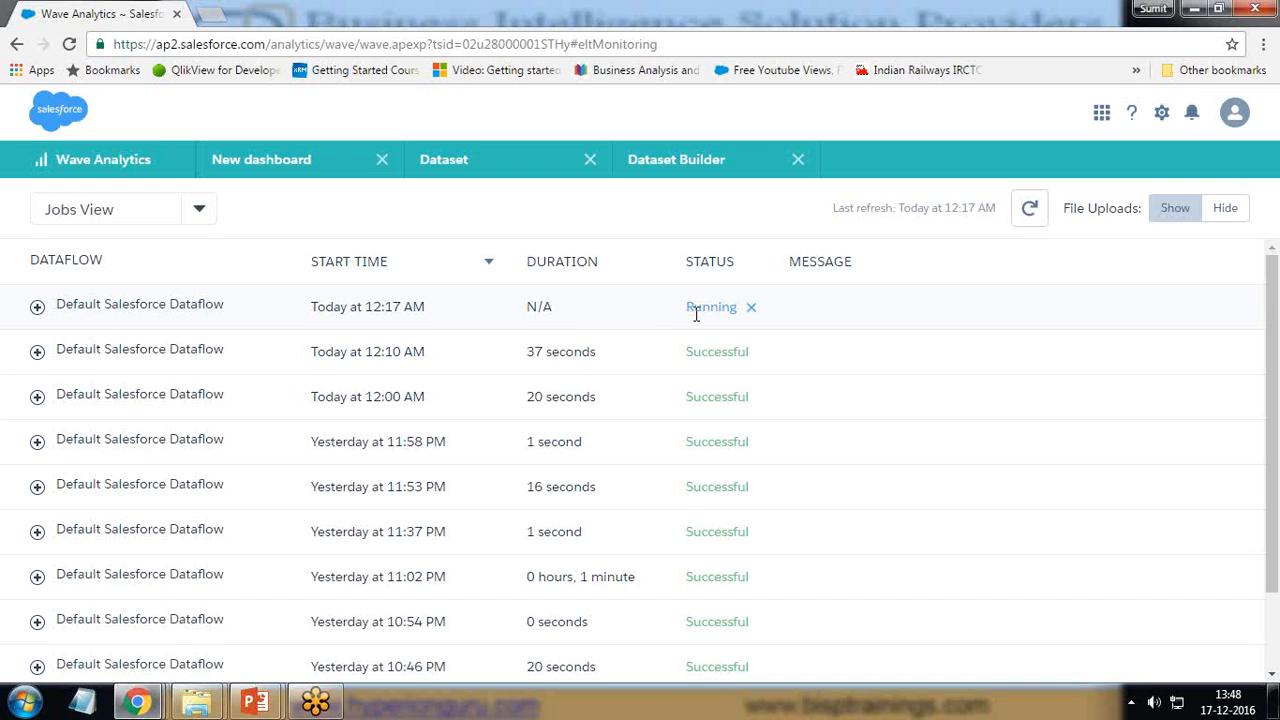
pyautogui.click(1030, 212)
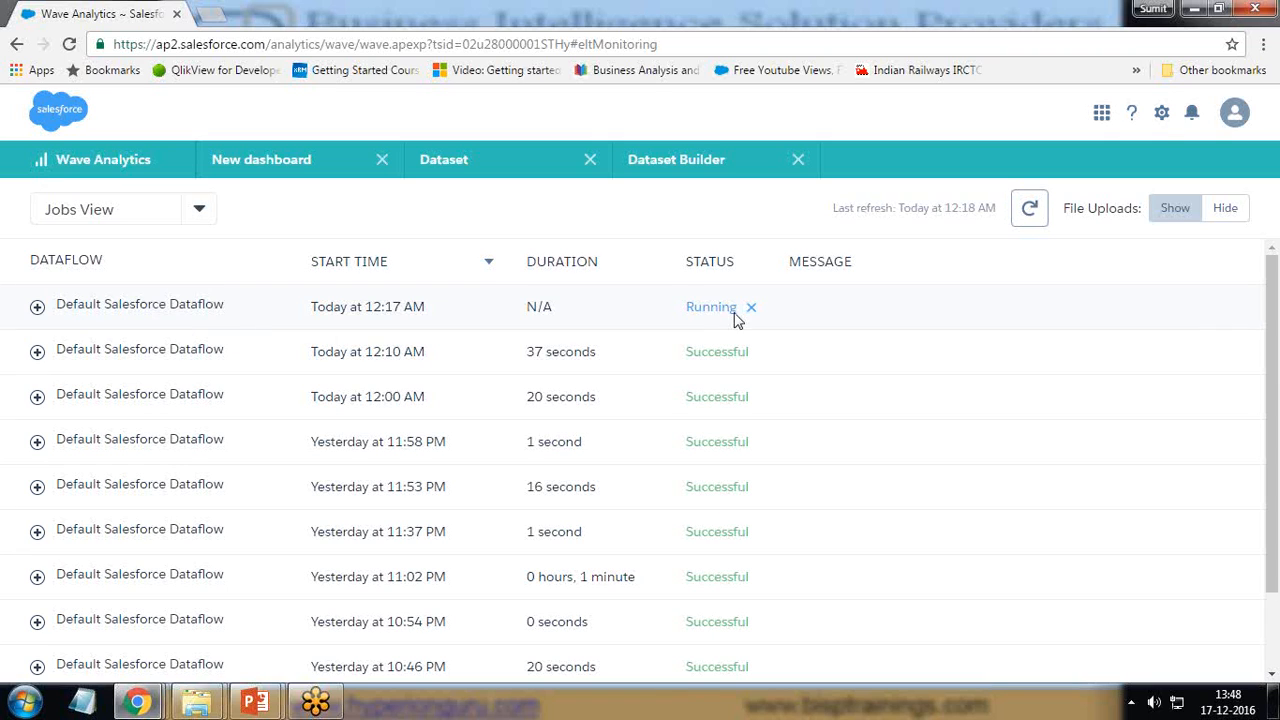
pyautogui.click(1031, 210)
pyautogui.click(1033, 211)
pyautogui.click(1033, 211)
pyautogui.click(1033, 211)
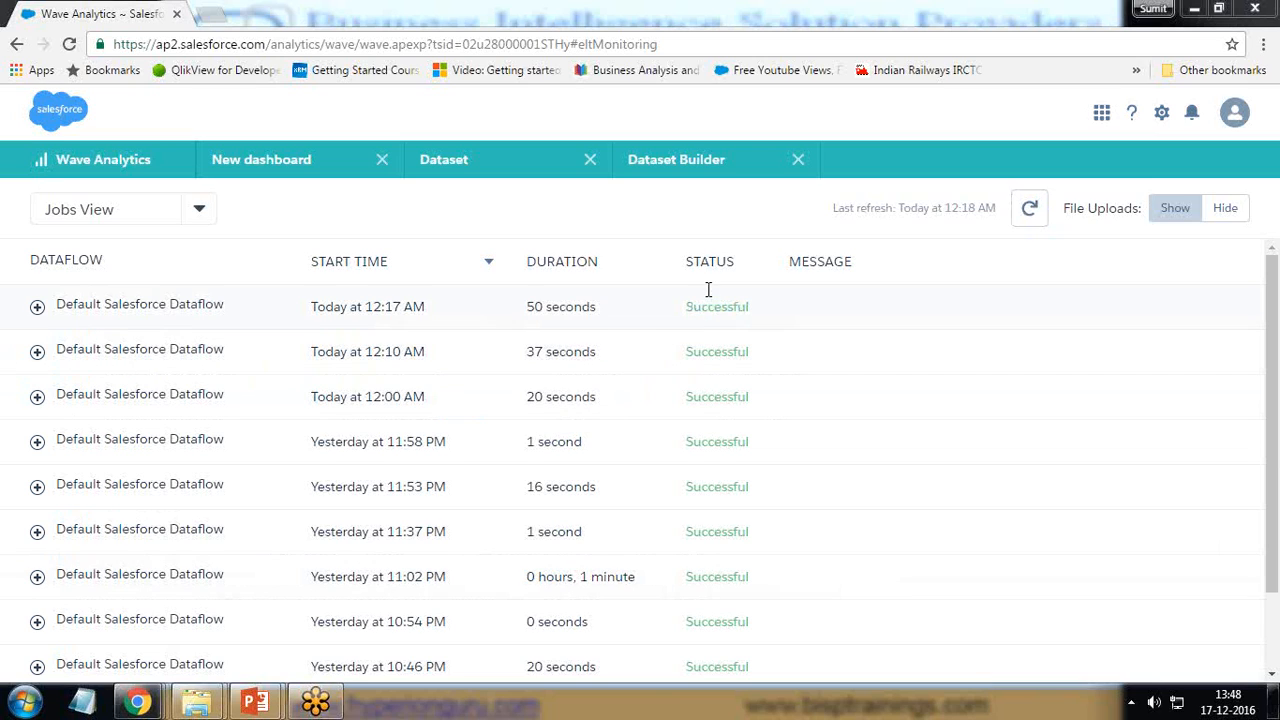
# Close the Dataset Builder and Dataset pages, and open OpportunityDataset from My Private App as a new lens.
pyautogui.click(798, 159)
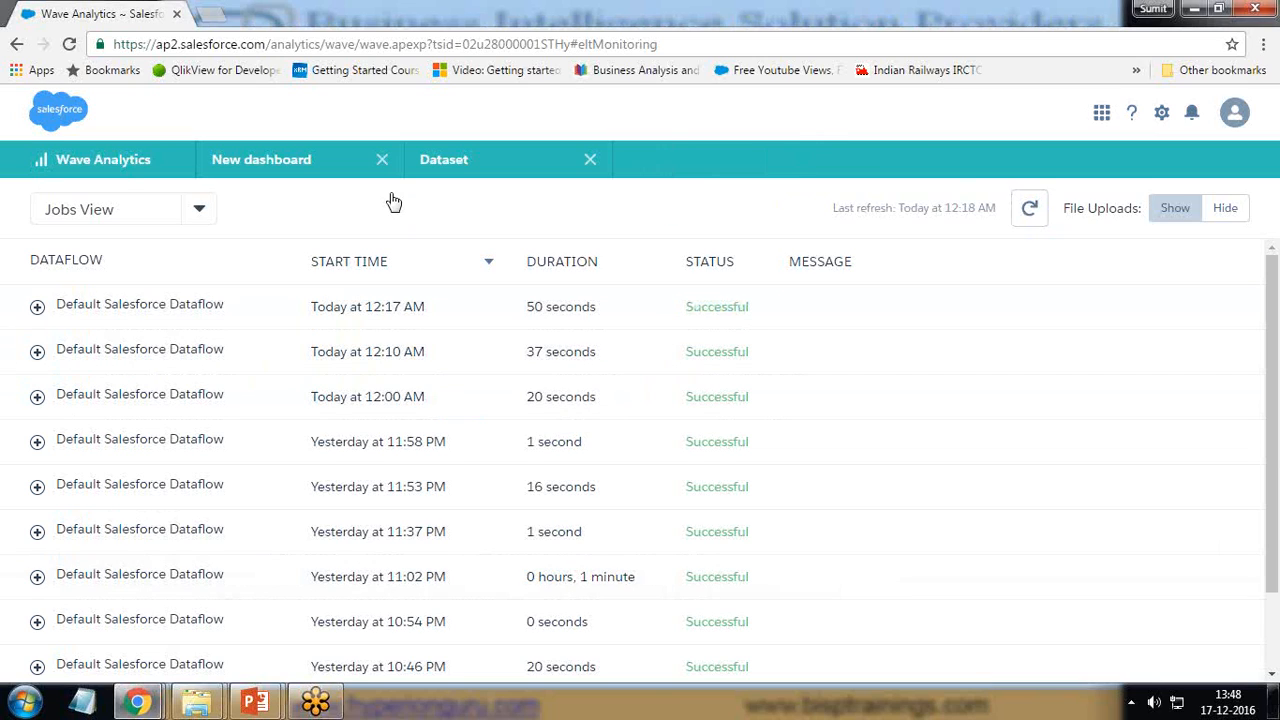
pyautogui.click(471, 165)
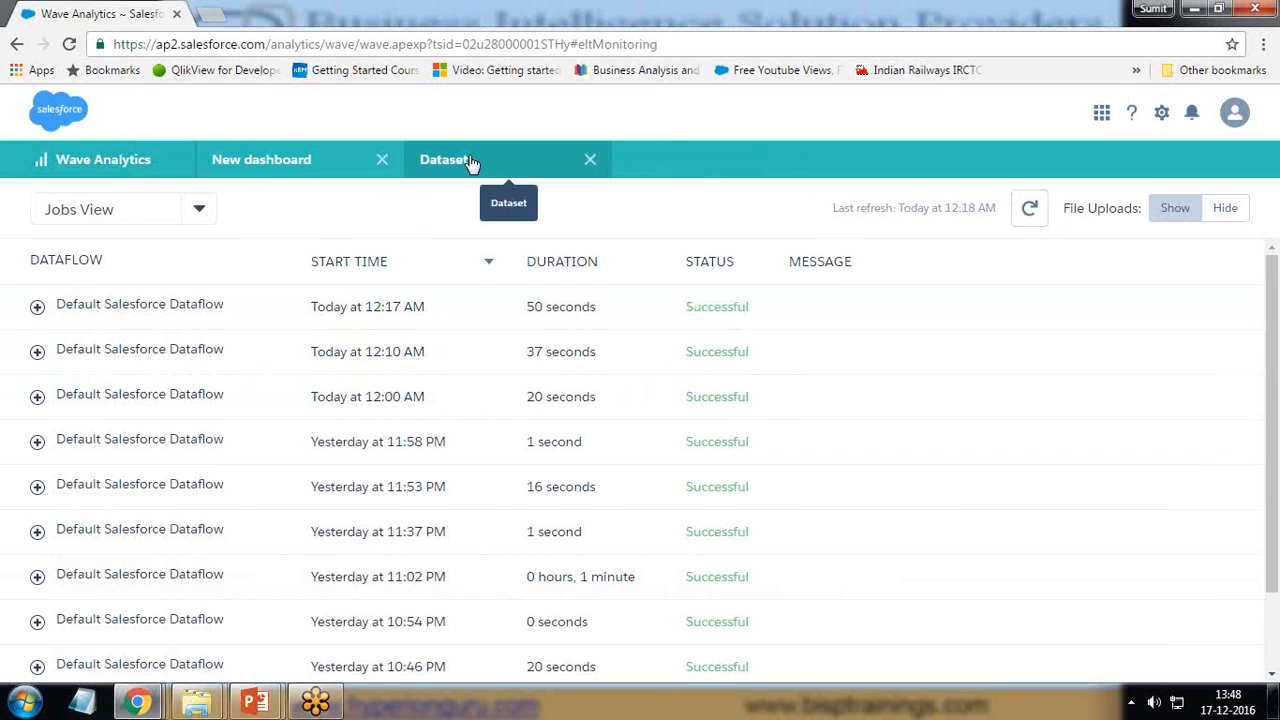
pyautogui.click(590, 163)
pyautogui.click(110, 165)
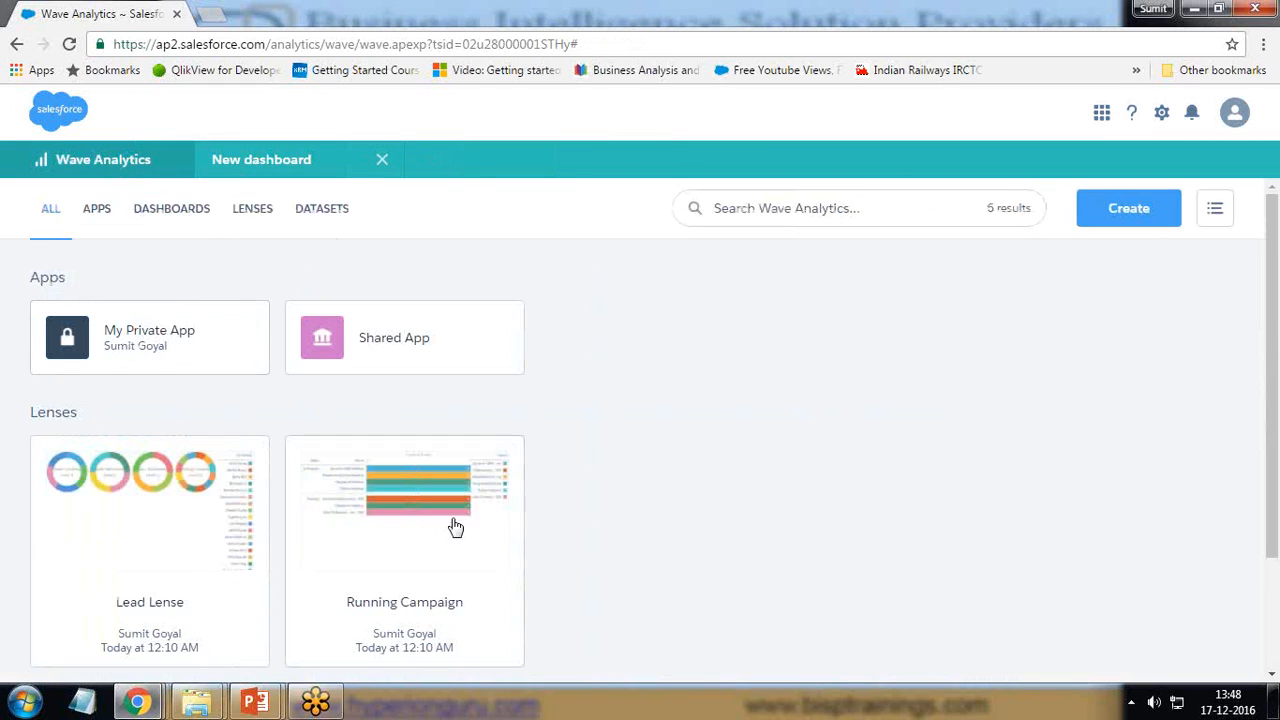
pyautogui.click(160, 345)
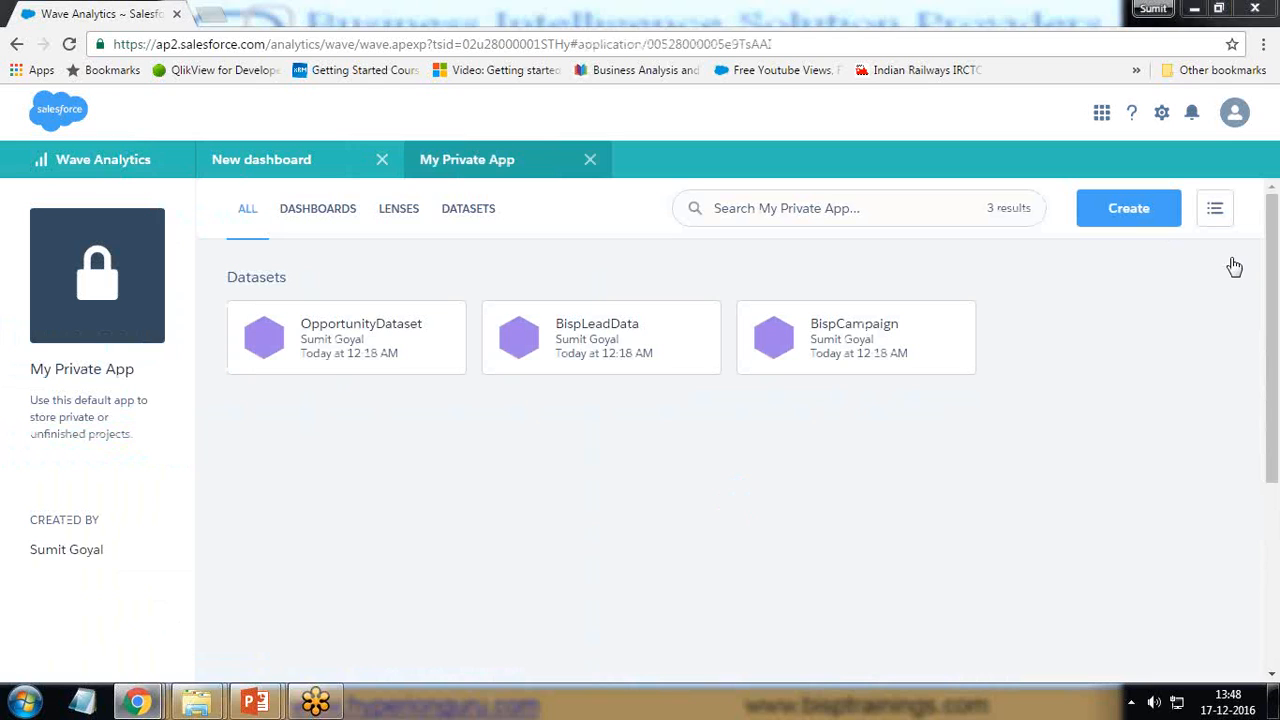
pyautogui.click(341, 346)
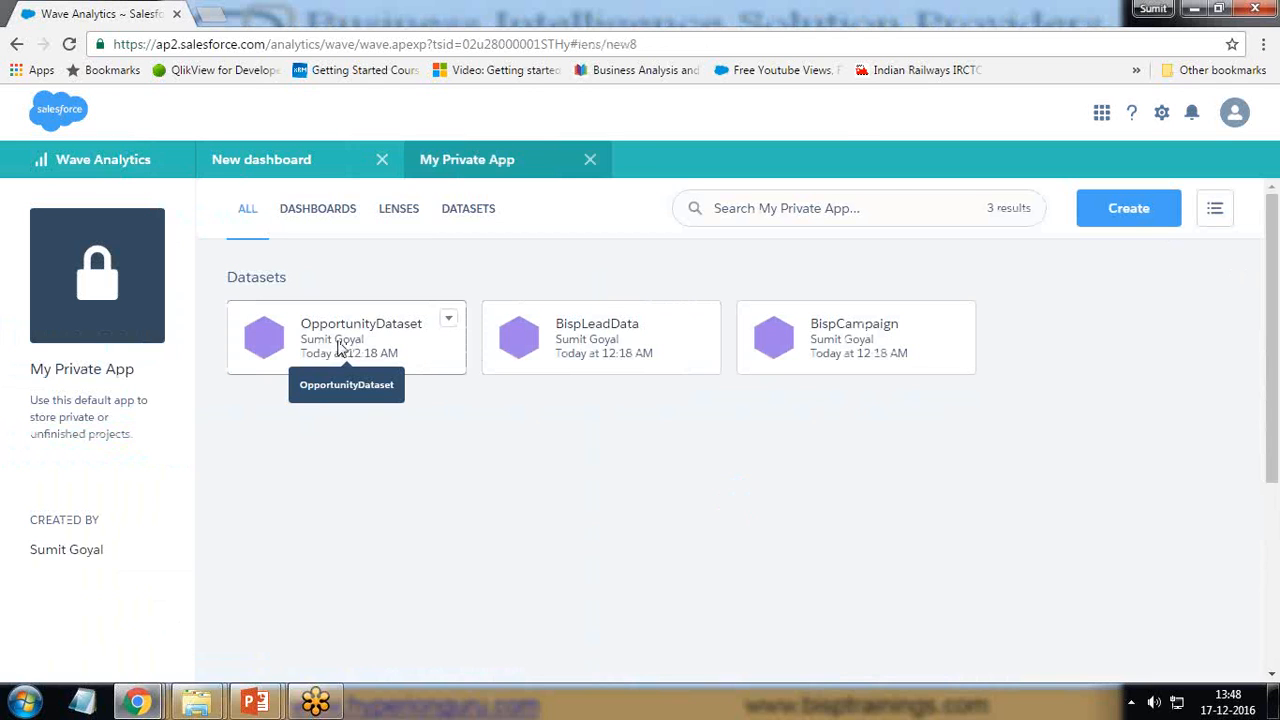
# Check the Business Requirement slide in PowerPoint and return to the new lens in the browser.
pyautogui.click(256, 702)
pyautogui.click(366, 608)
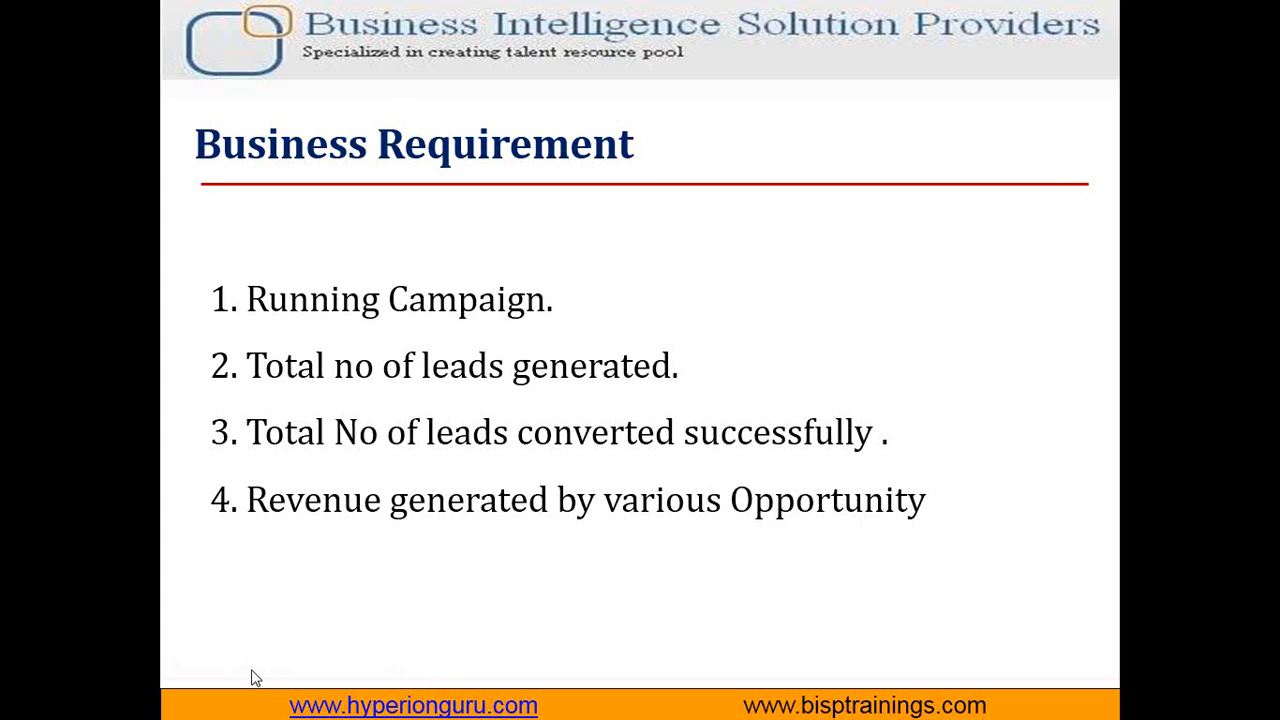
pyautogui.hotkey('alt', 'Tab')
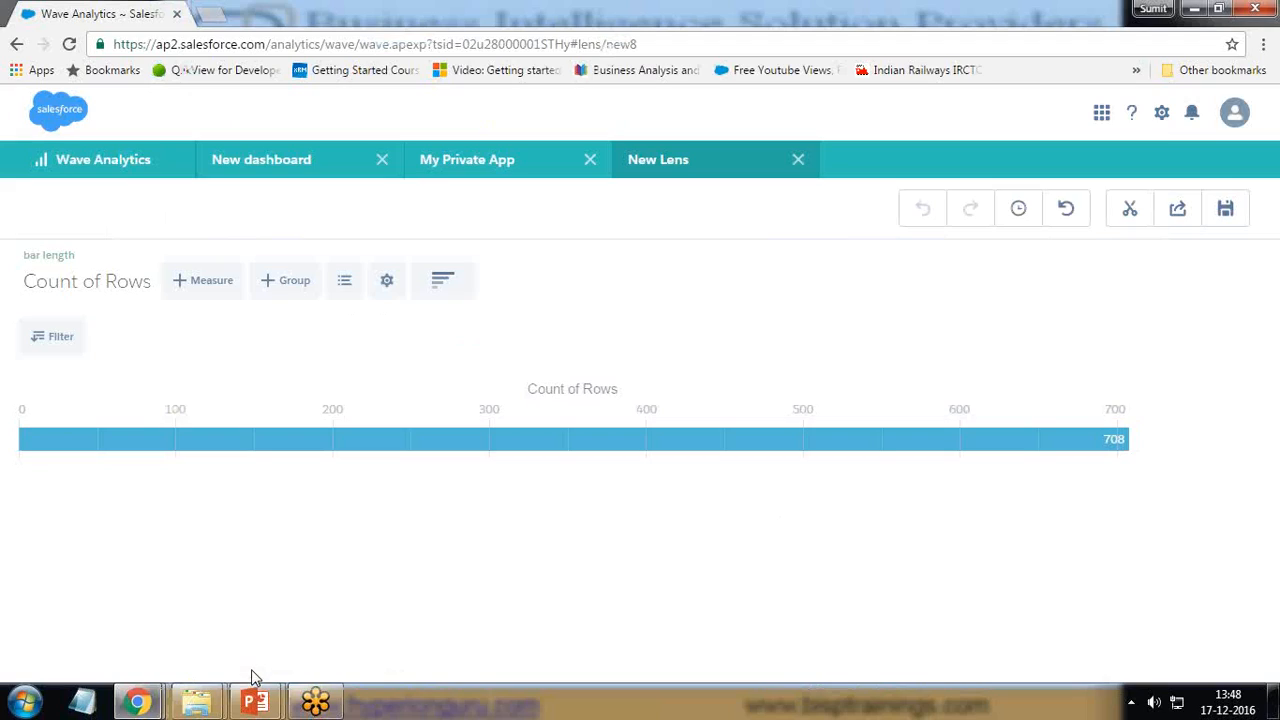
# Set the lens's bar length to Sum of Amount, group it by Name, and look through the resulting bars.
pyautogui.click(105, 292)
pyautogui.click(62, 392)
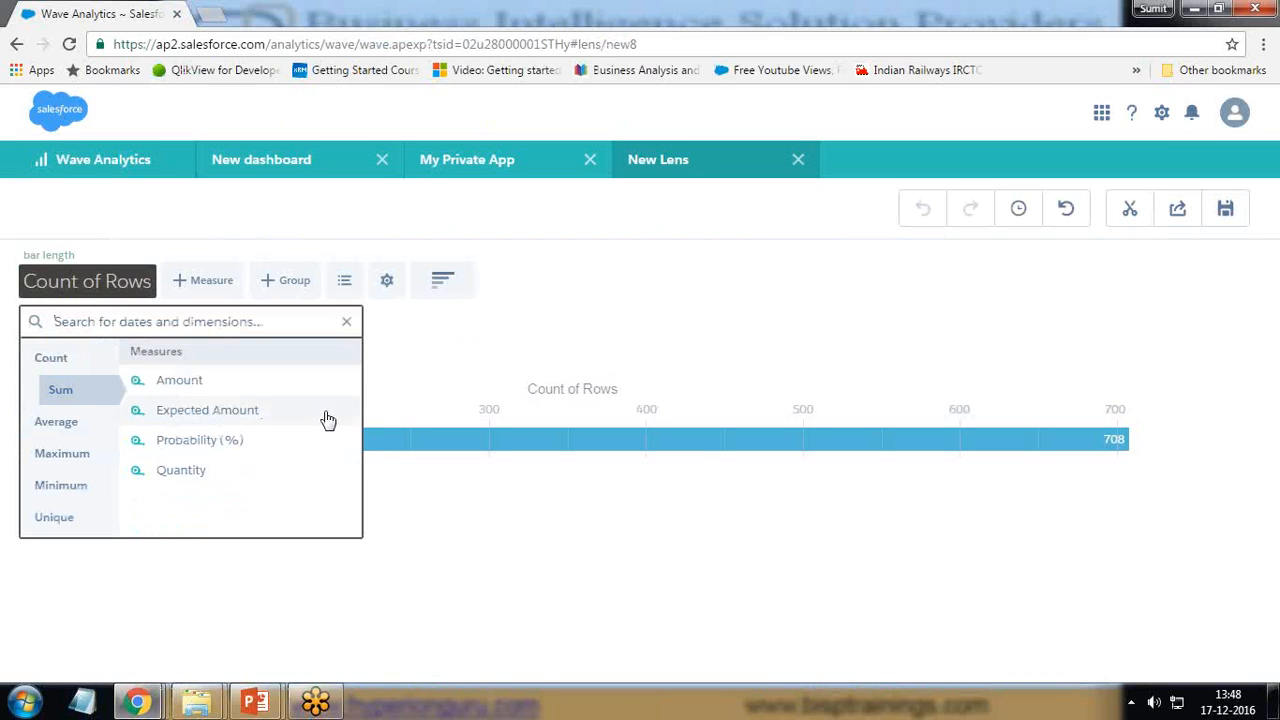
pyautogui.click(179, 382)
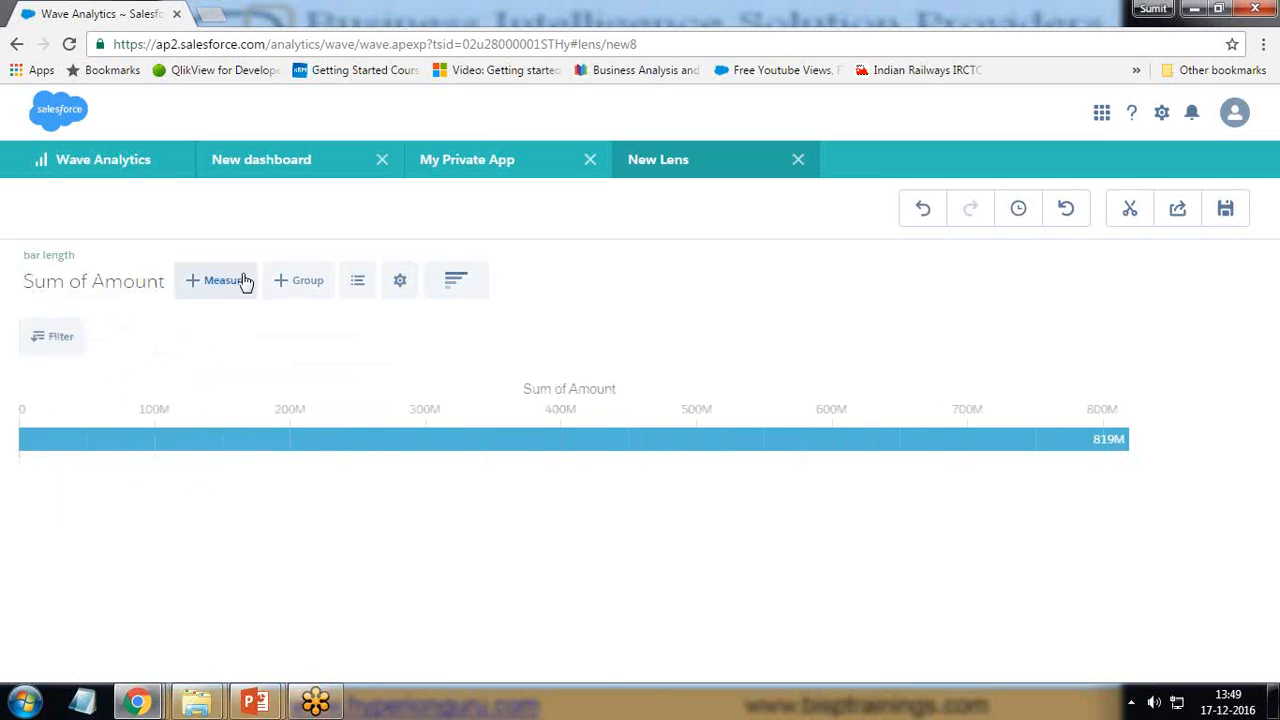
pyautogui.click(298, 282)
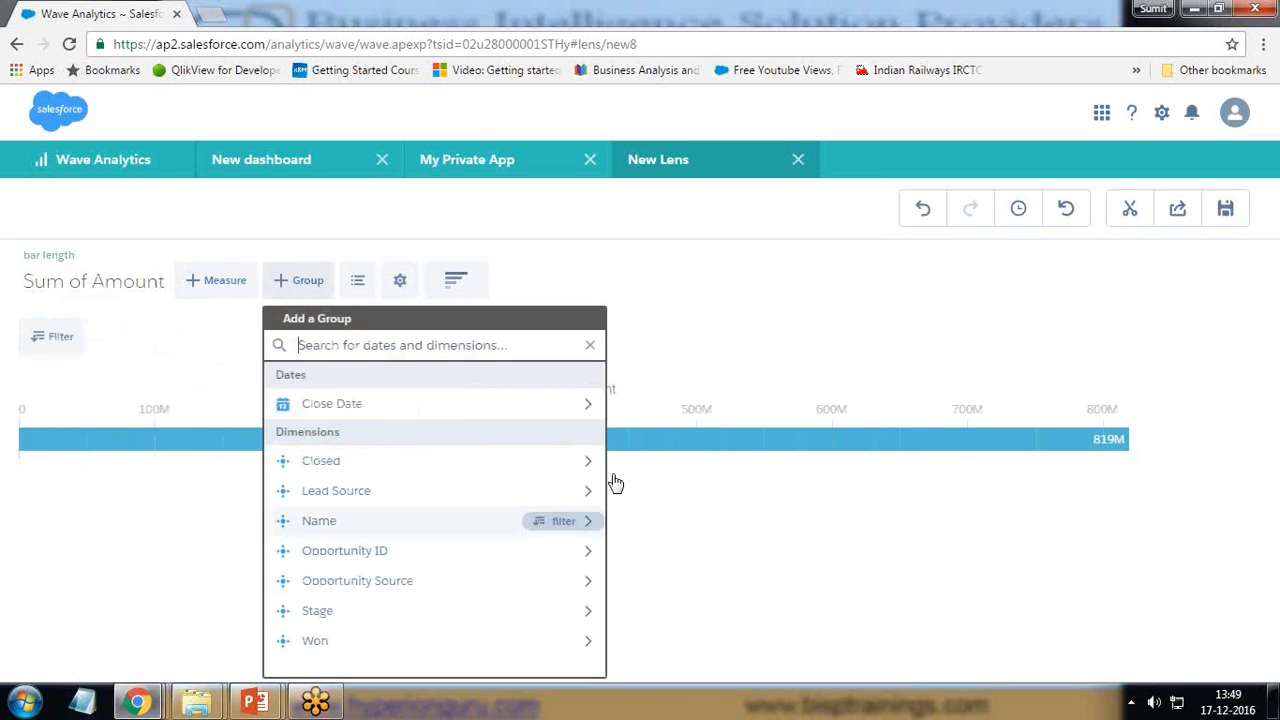
pyautogui.click(318, 521)
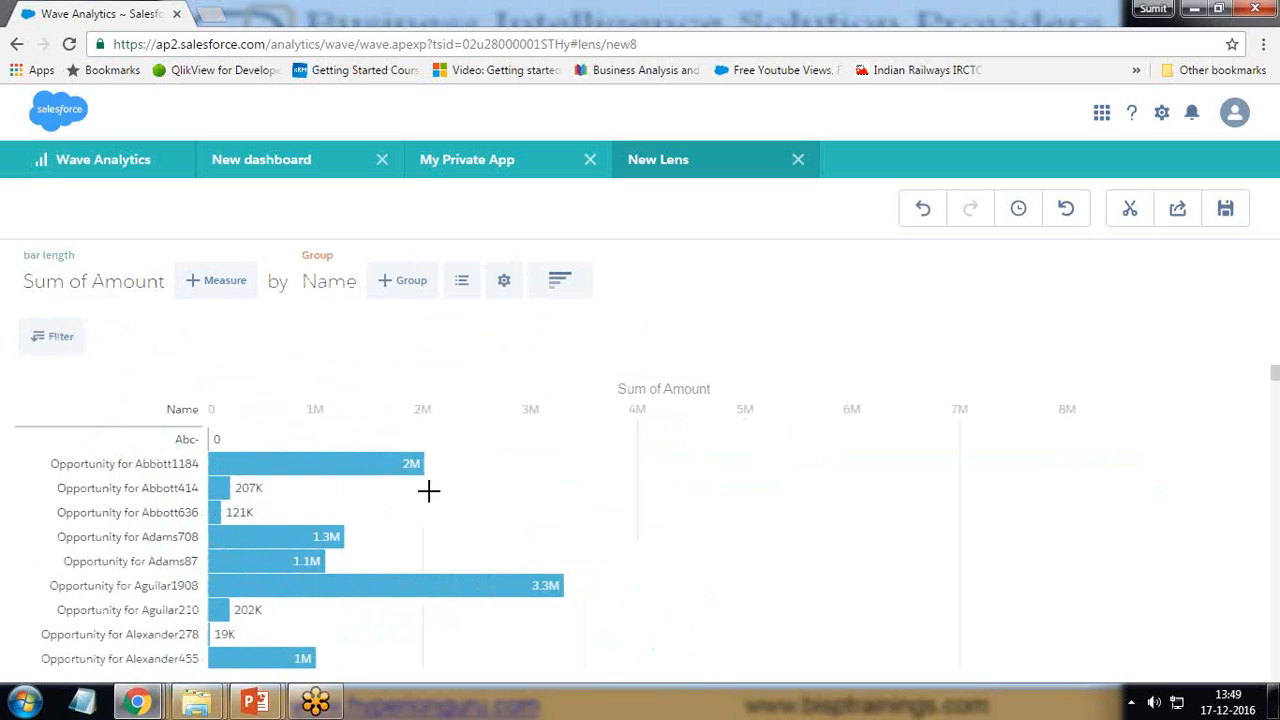
pyautogui.scroll(-10, 428, 490)
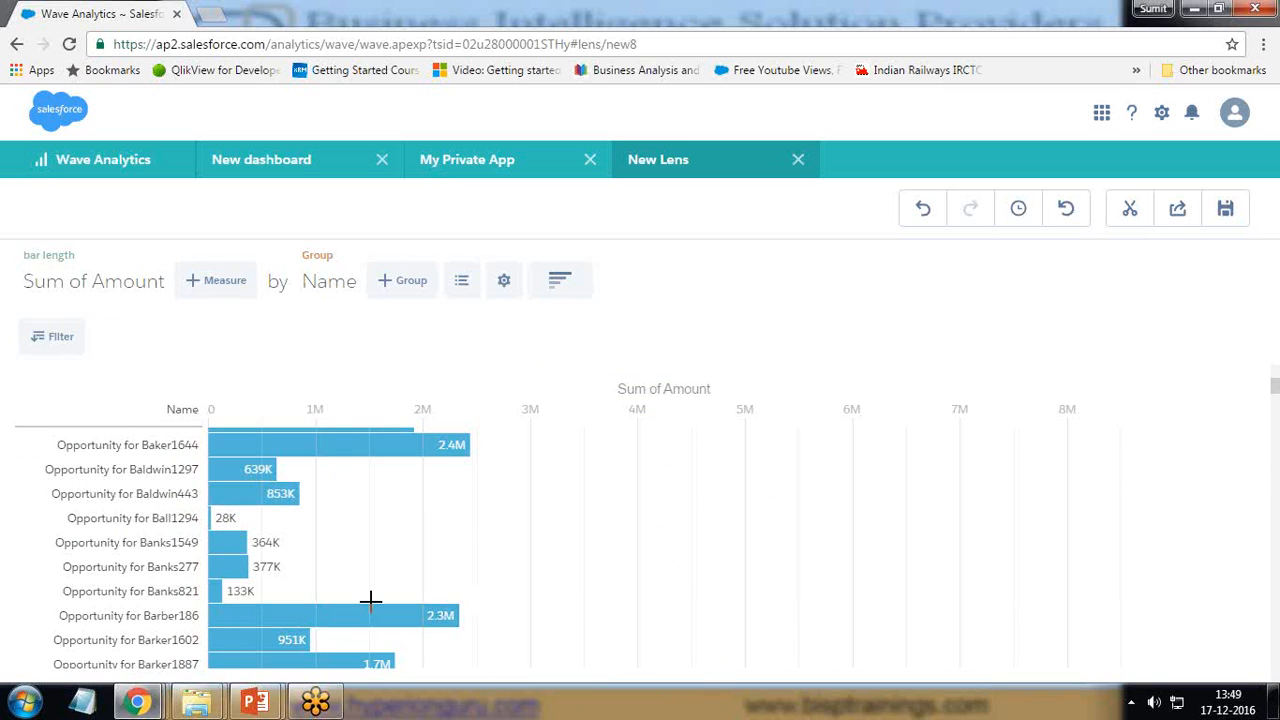
# Examine the Sum of Amount bars further down the list of opportunity names, and return to the start of the chart.
pyautogui.scroll(-15, 428, 597)
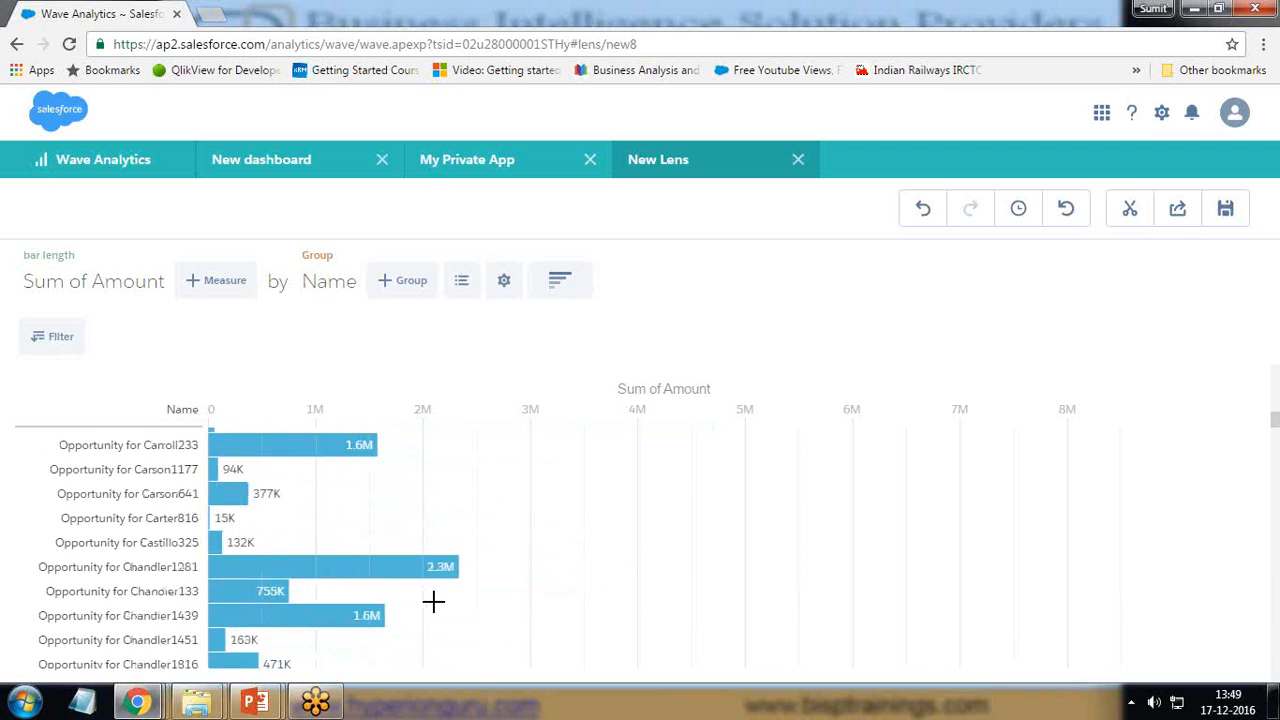
pyautogui.scroll(-15, 432, 601)
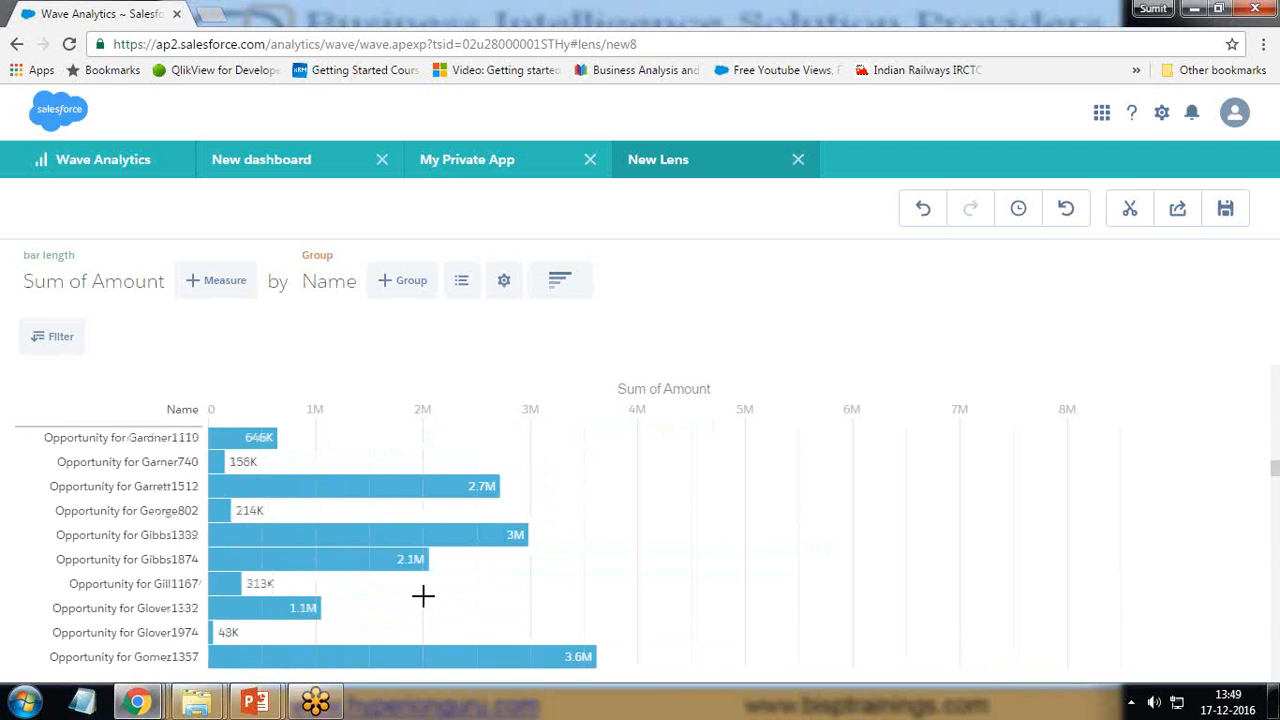
pyautogui.scroll(-5, 423, 596)
pyautogui.scroll(20, 421, 596)
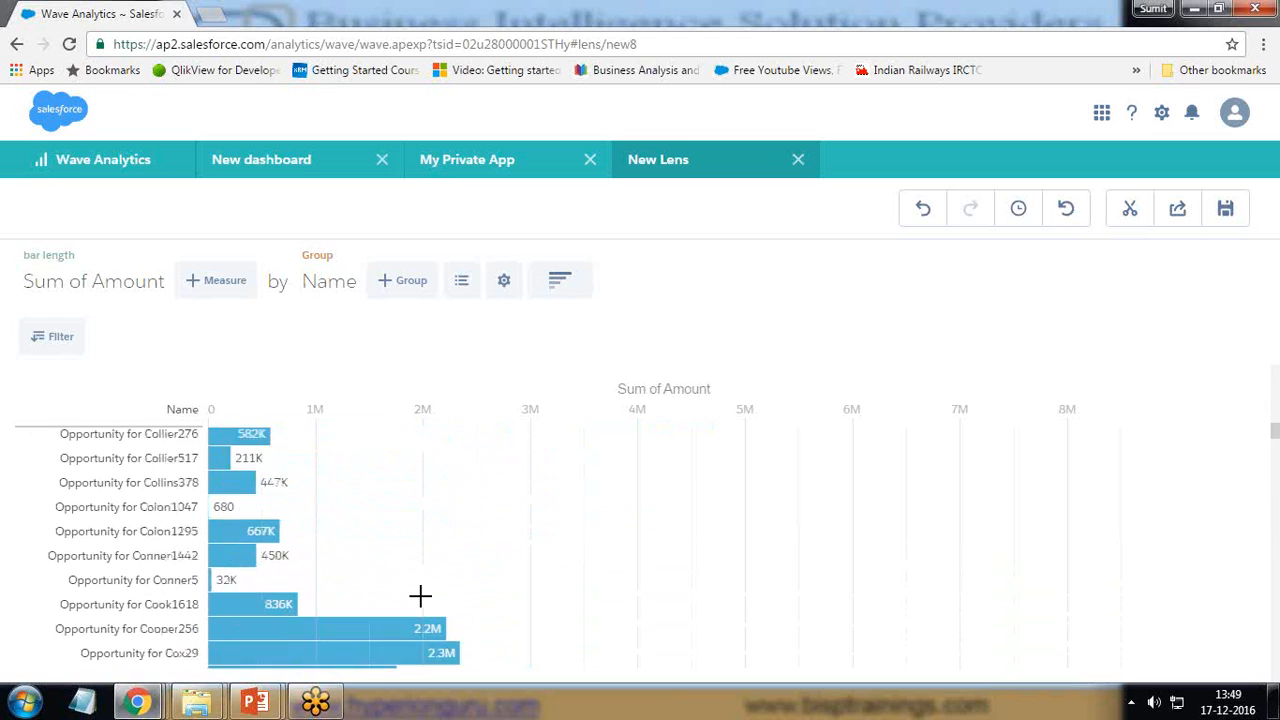
pyautogui.scroll(20, 420, 596)
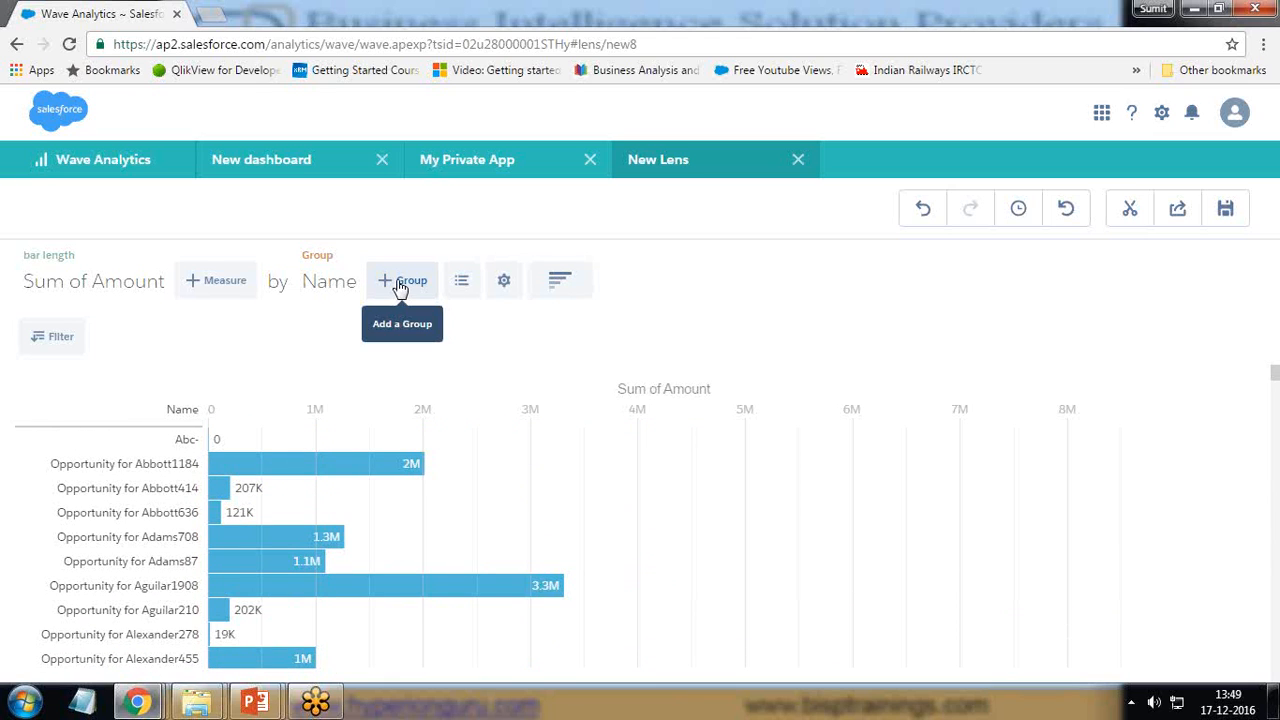
# Add a filter to the lens so that Won equals true, and look through the filtered opportunity bars.
pyautogui.click(50, 340)
pyautogui.scroll(-5, 106, 634)
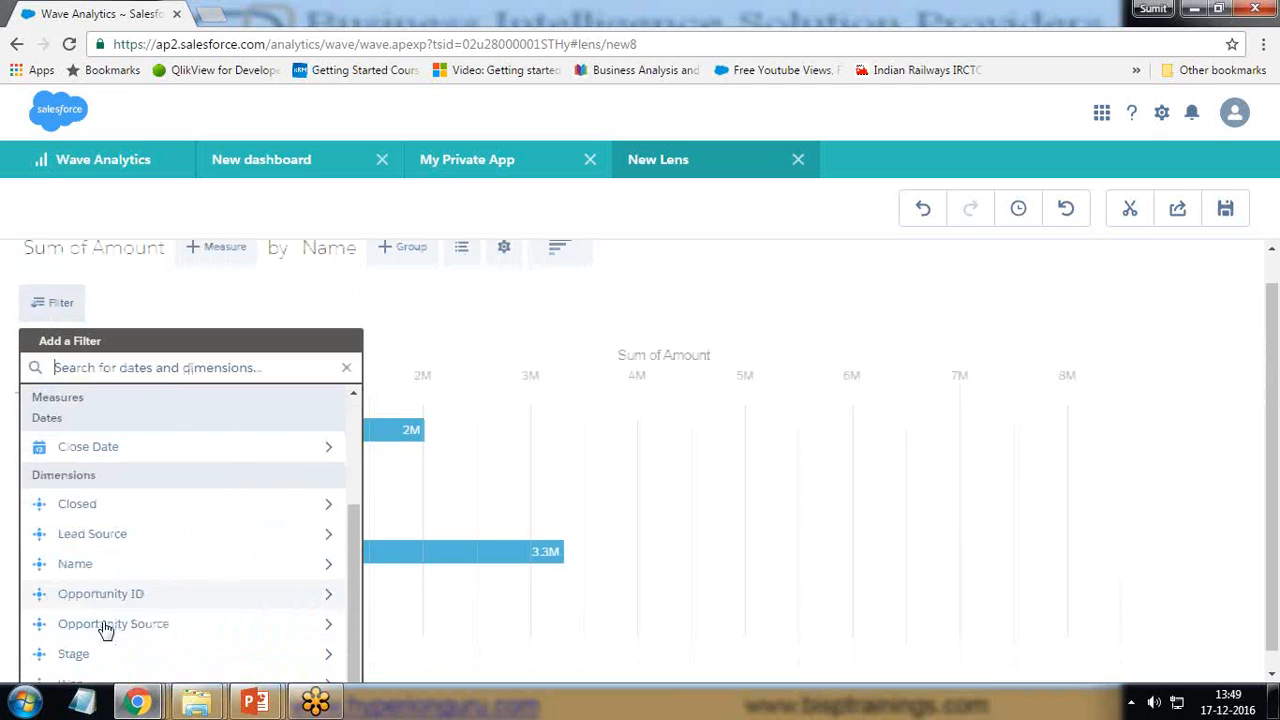
pyautogui.click(74, 636)
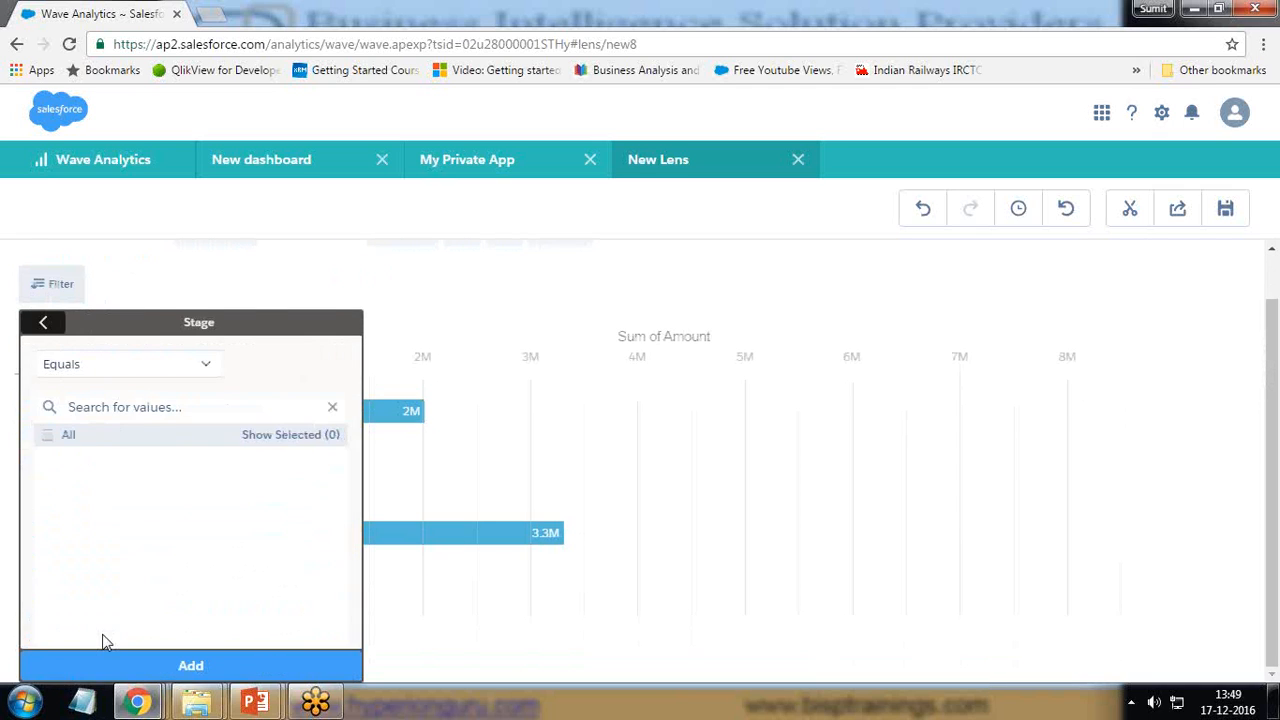
pyautogui.click(43, 322)
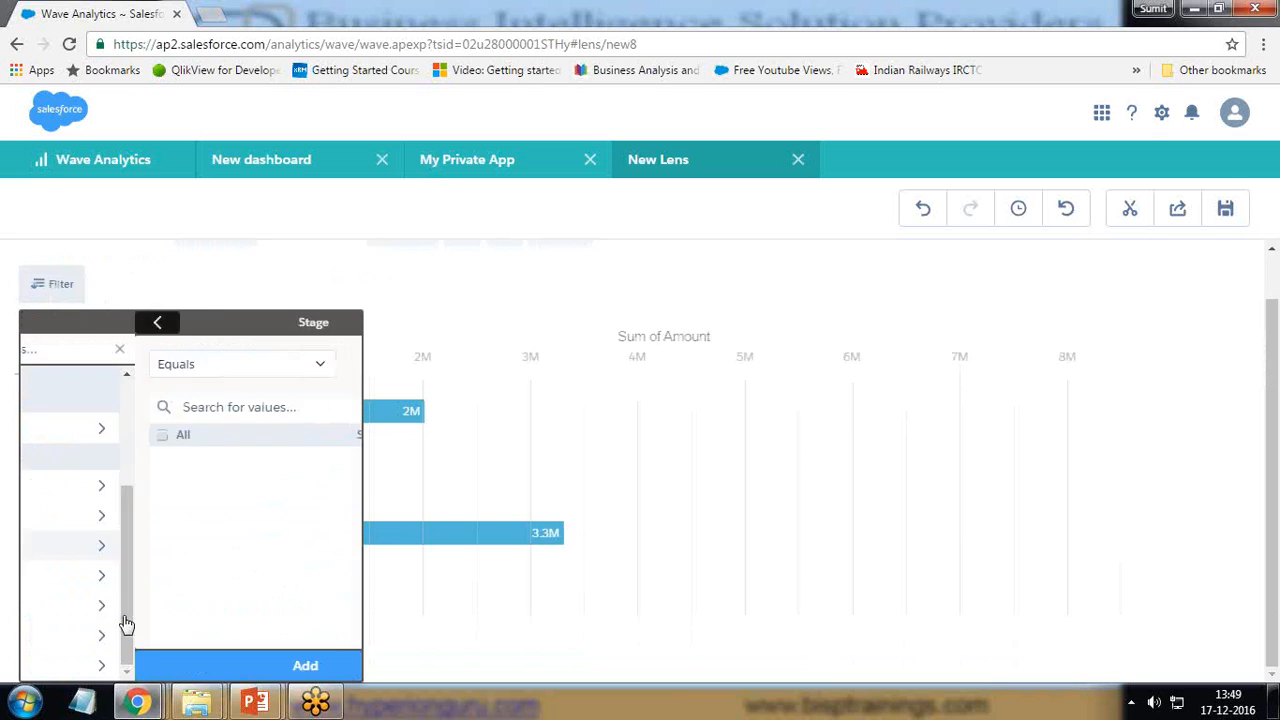
pyautogui.click(94, 666)
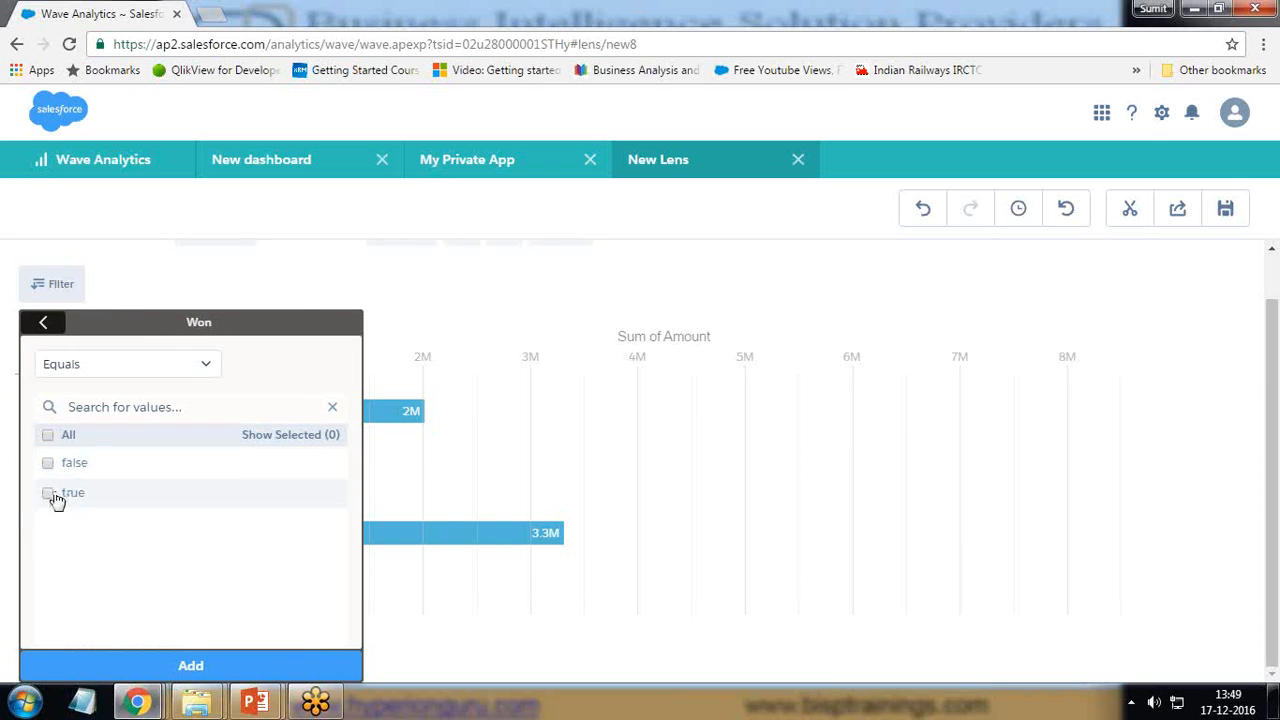
pyautogui.click(190, 665)
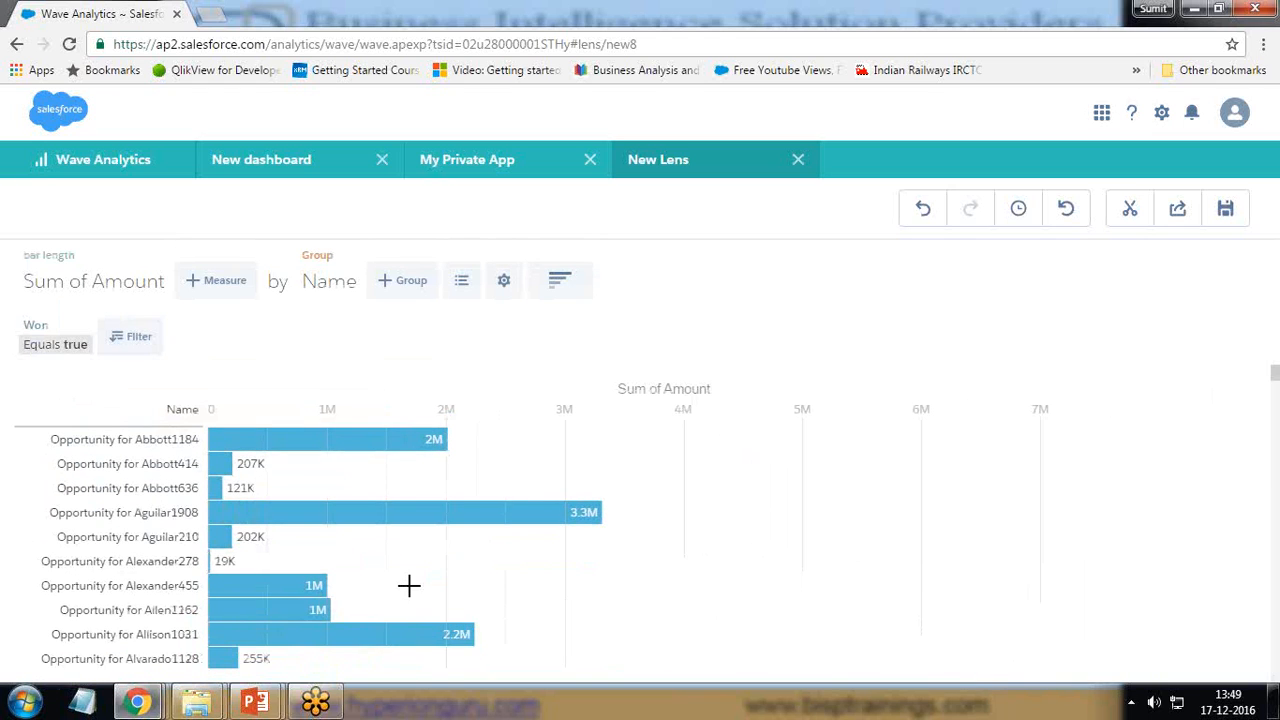
pyautogui.scroll(-10, 409, 585)
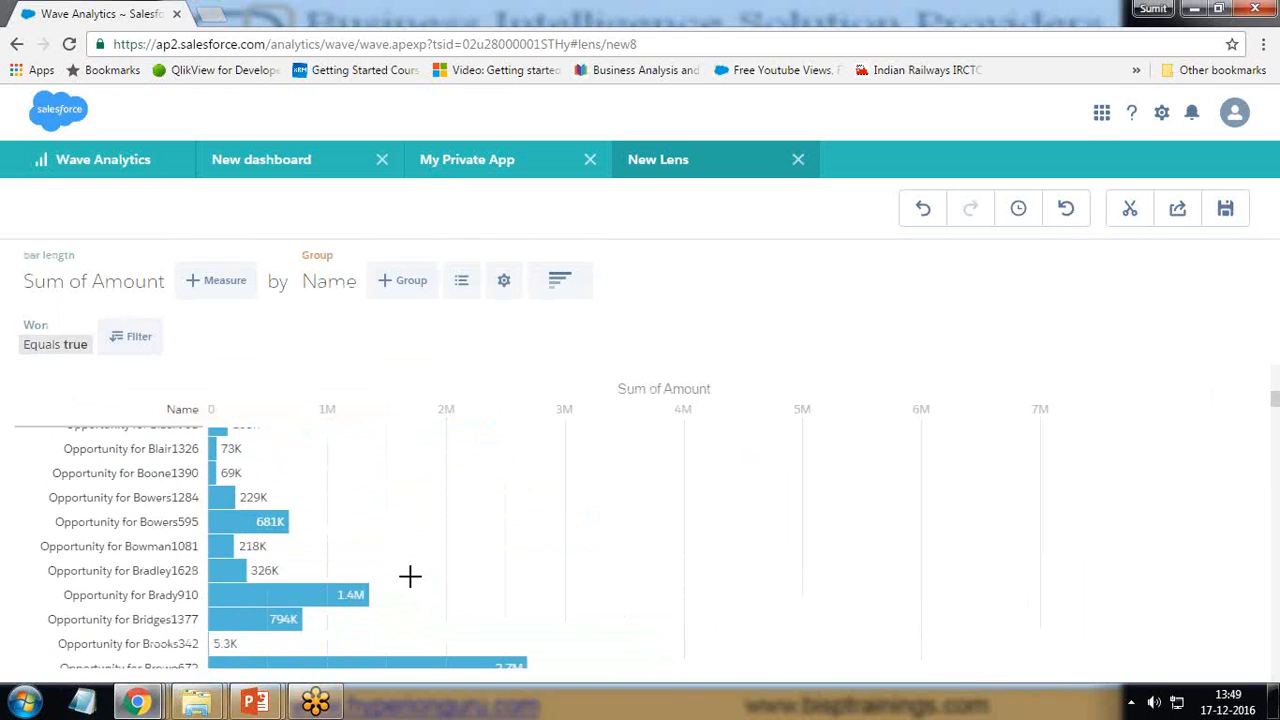
pyautogui.scroll(-20, 409, 575)
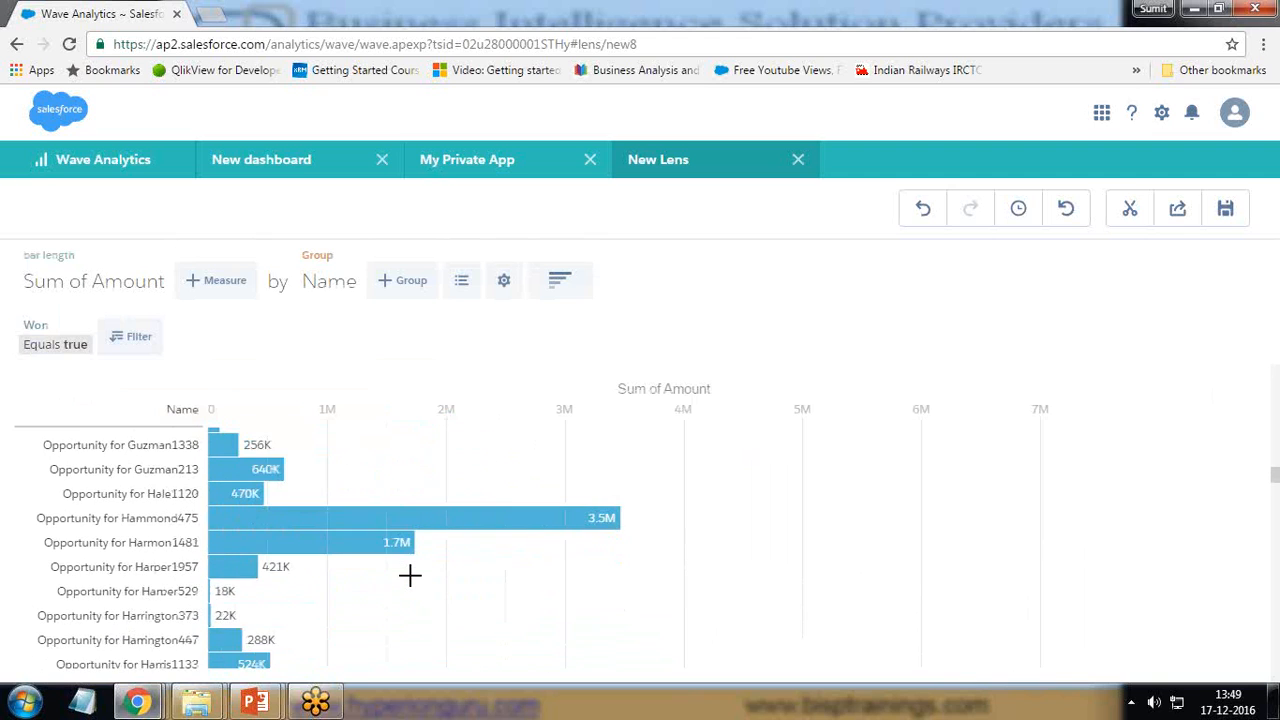
# Examine the Sum of Amount bars for the won opportunities through the whole list of names.
pyautogui.scroll(-20, 409, 575)
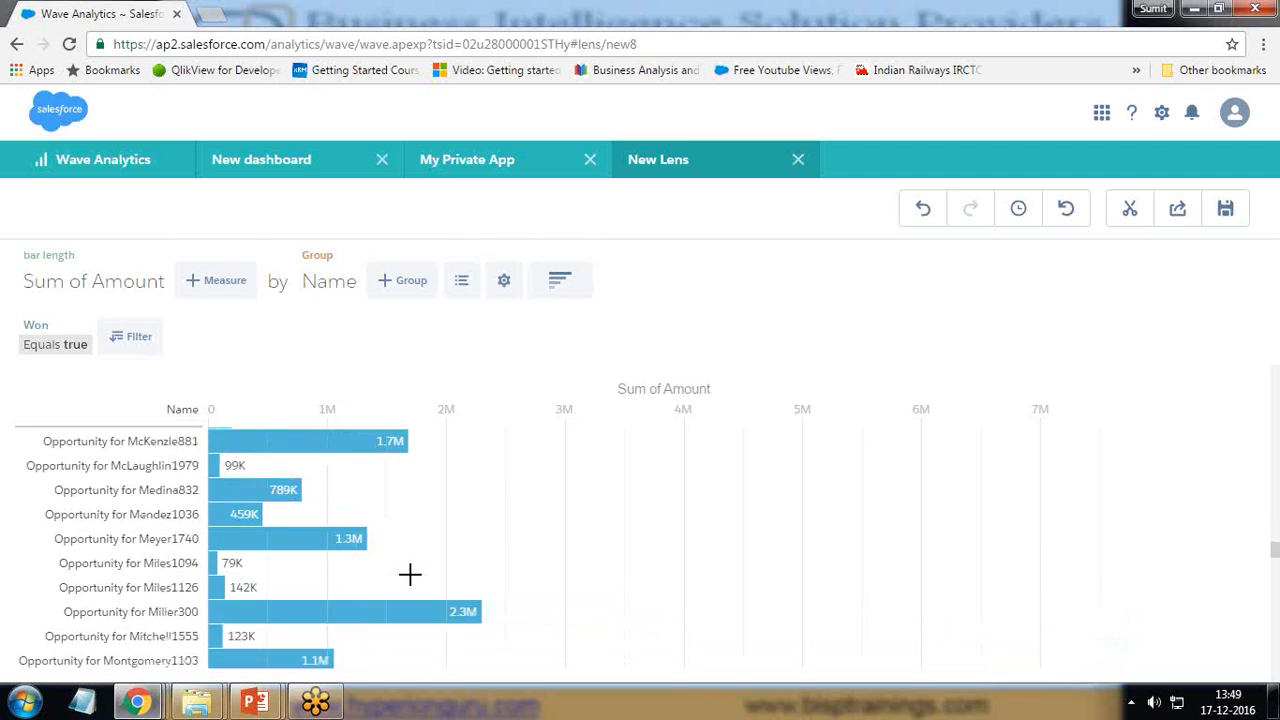
pyautogui.scroll(-20, 409, 574)
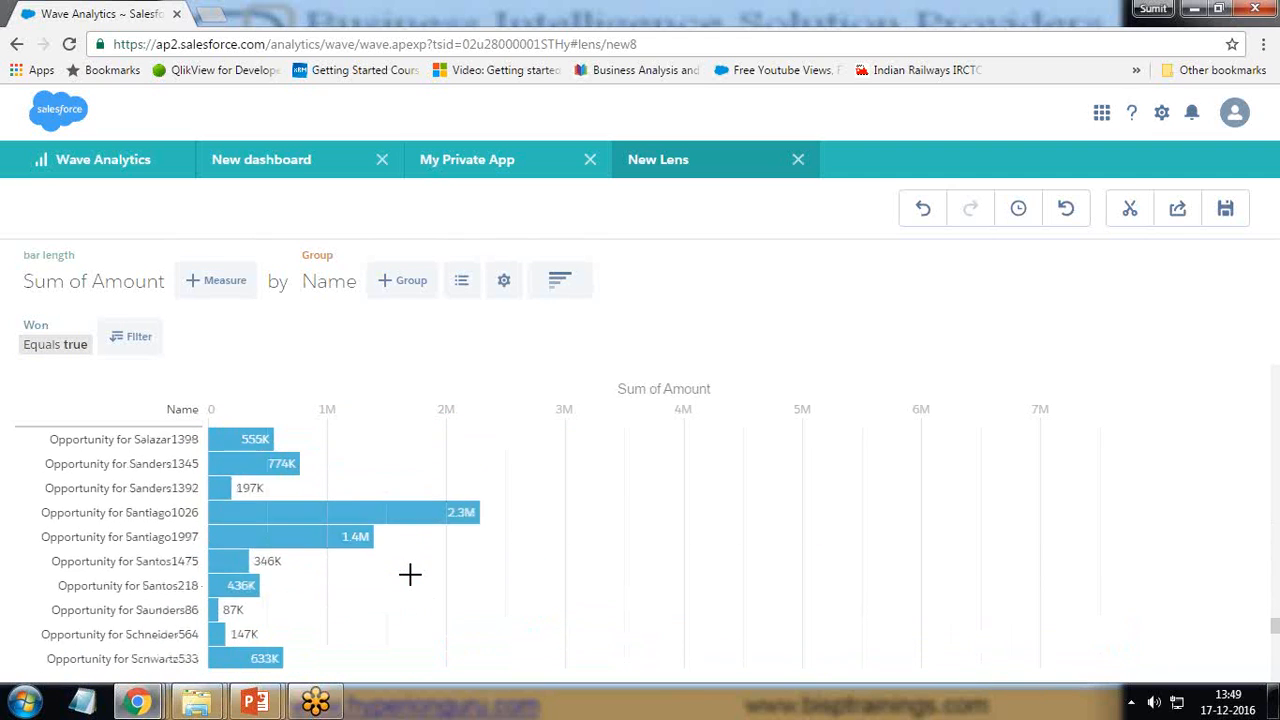
pyautogui.scroll(-15, 409, 574)
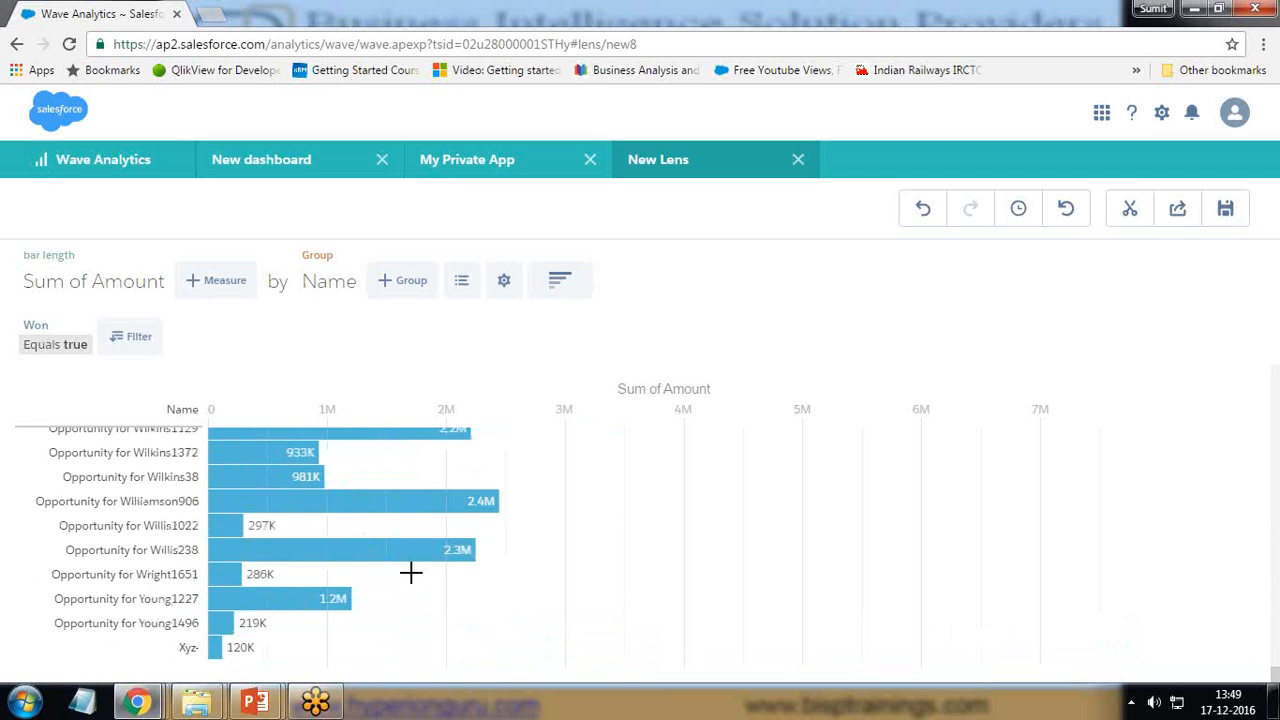
pyautogui.scroll(20, 409, 573)
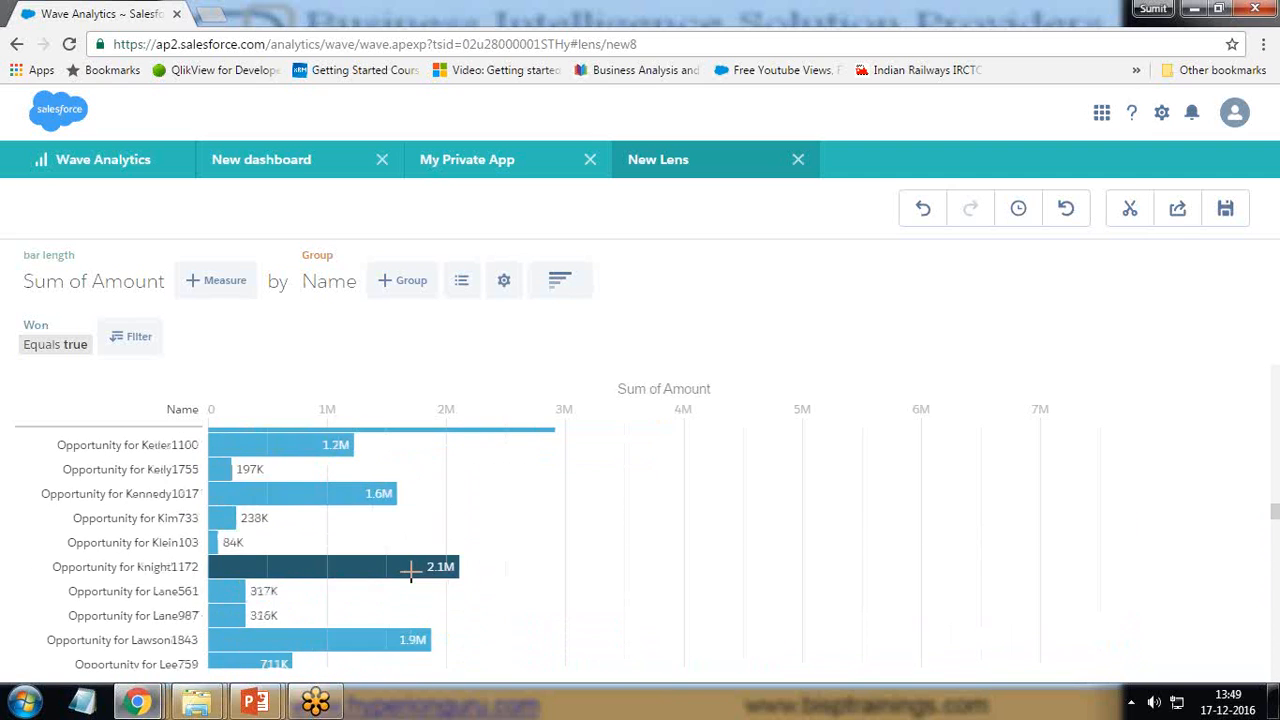
pyautogui.scroll(20, 409, 572)
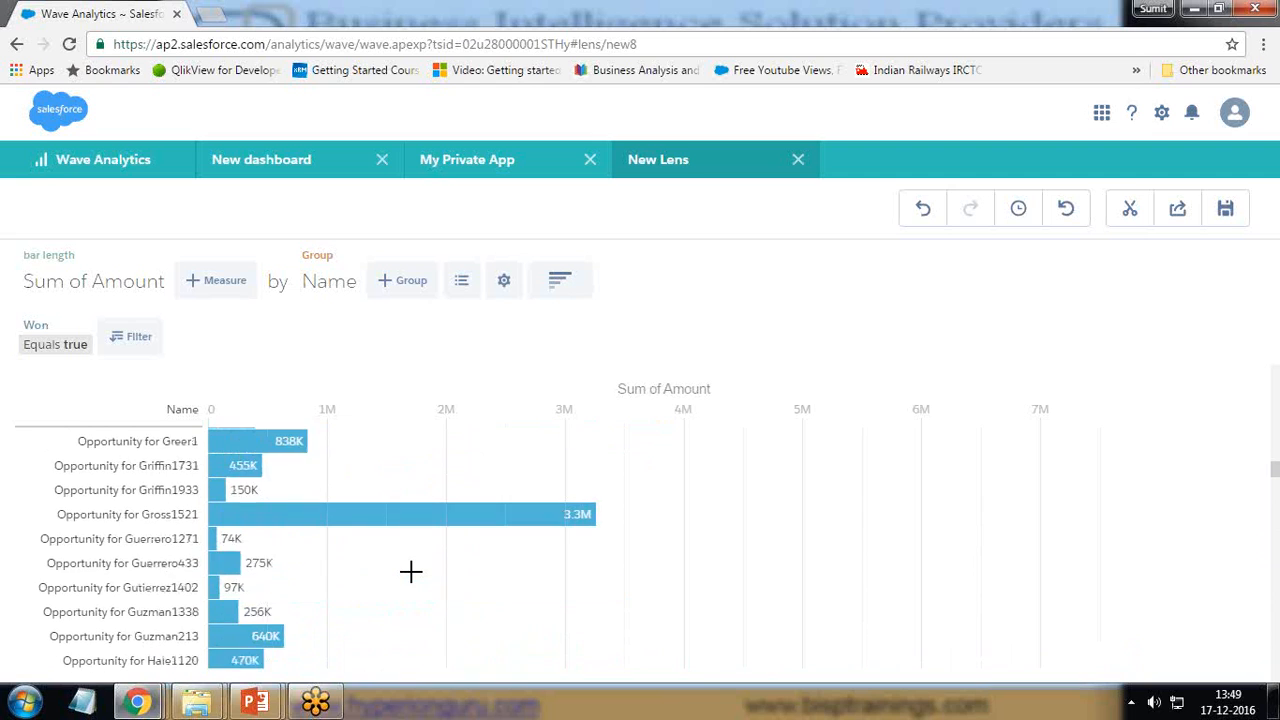
pyautogui.scroll(20, 411, 572)
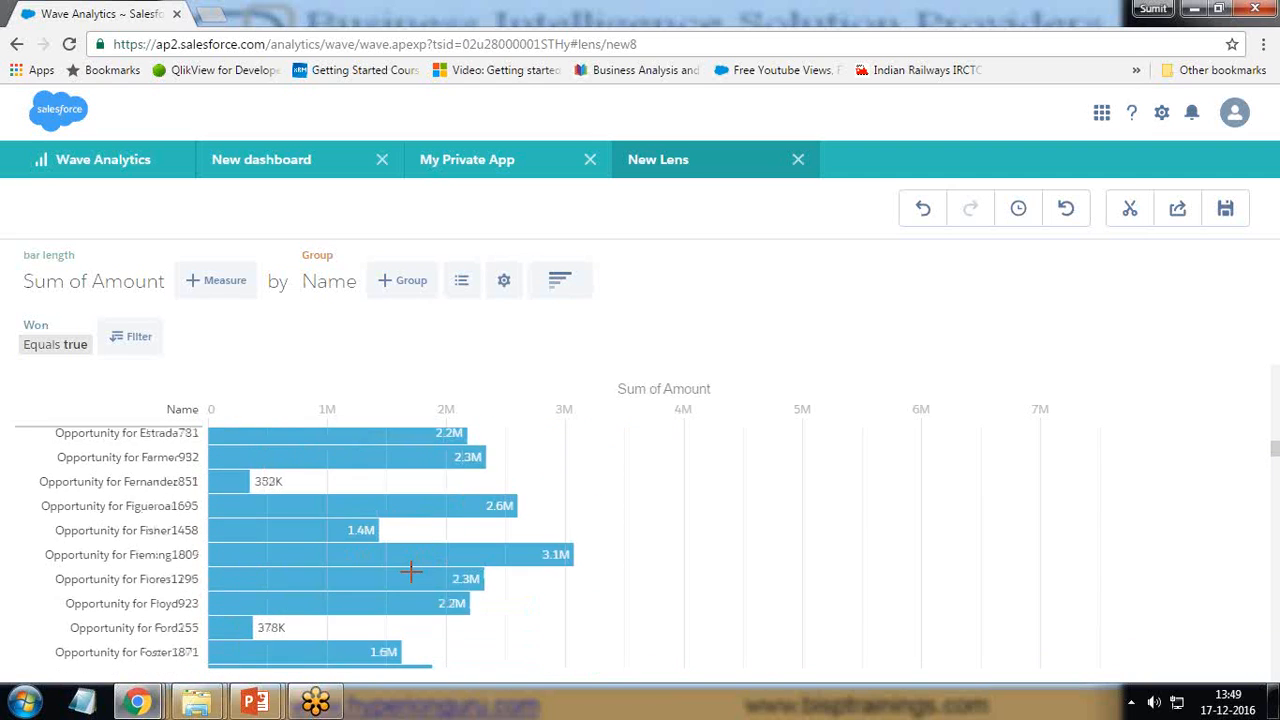
pyautogui.scroll(15, 411, 572)
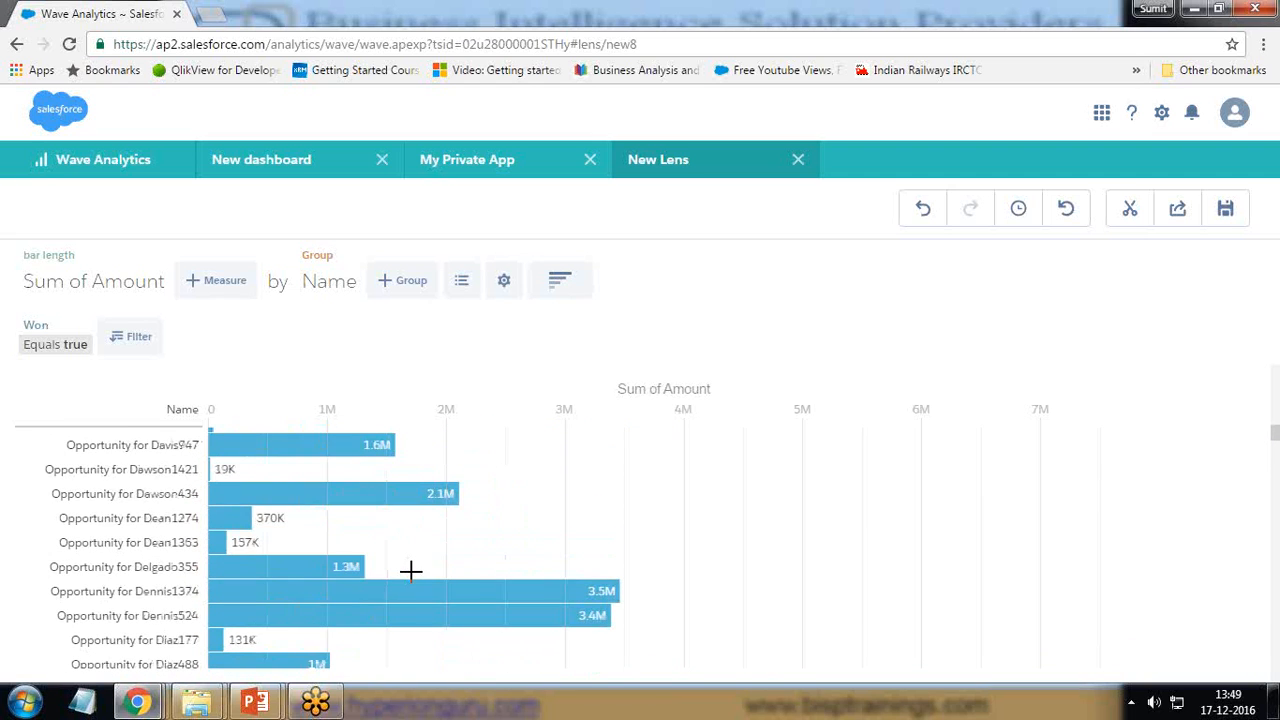
pyautogui.scroll(8, 411, 571)
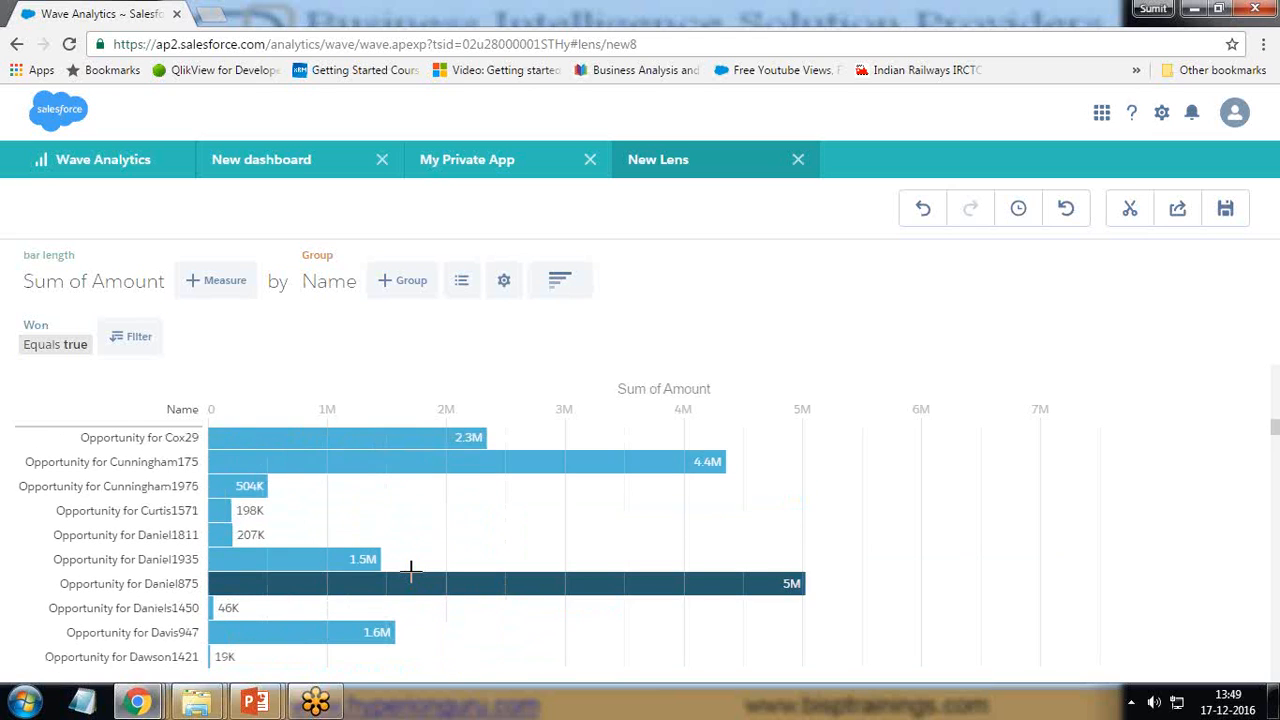
pyautogui.scroll(10, 411, 571)
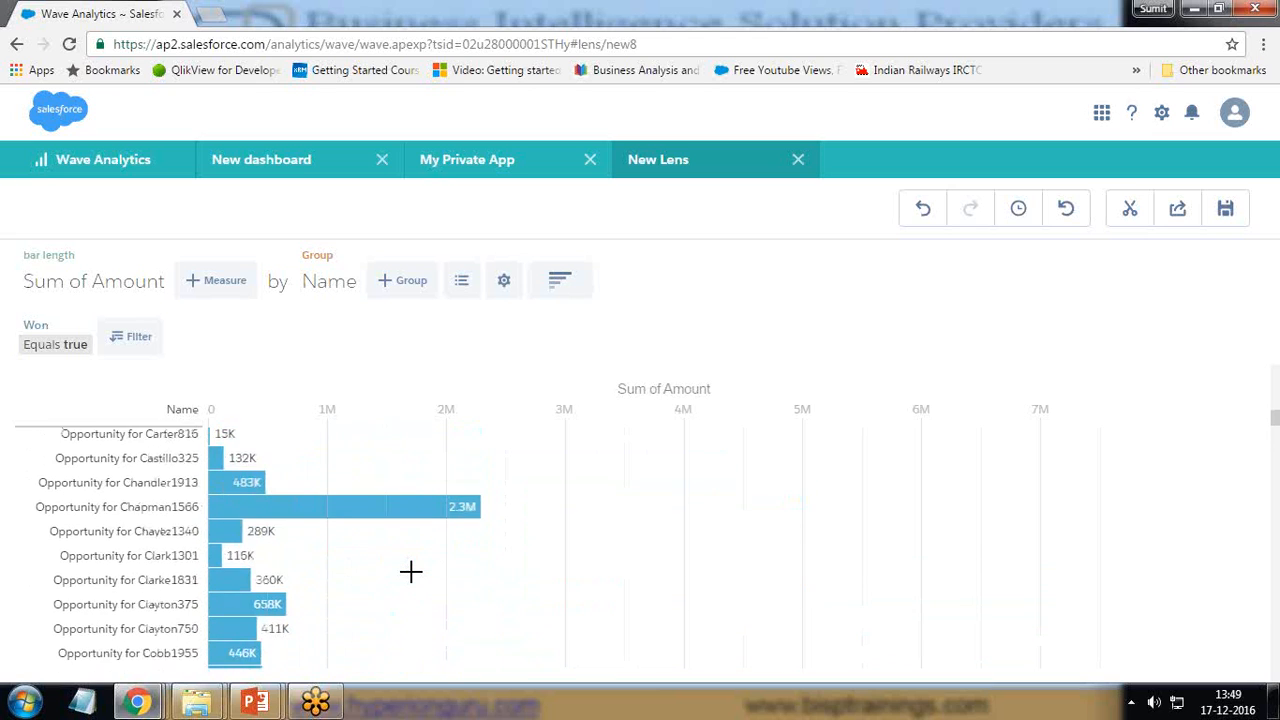
pyautogui.scroll(10, 411, 571)
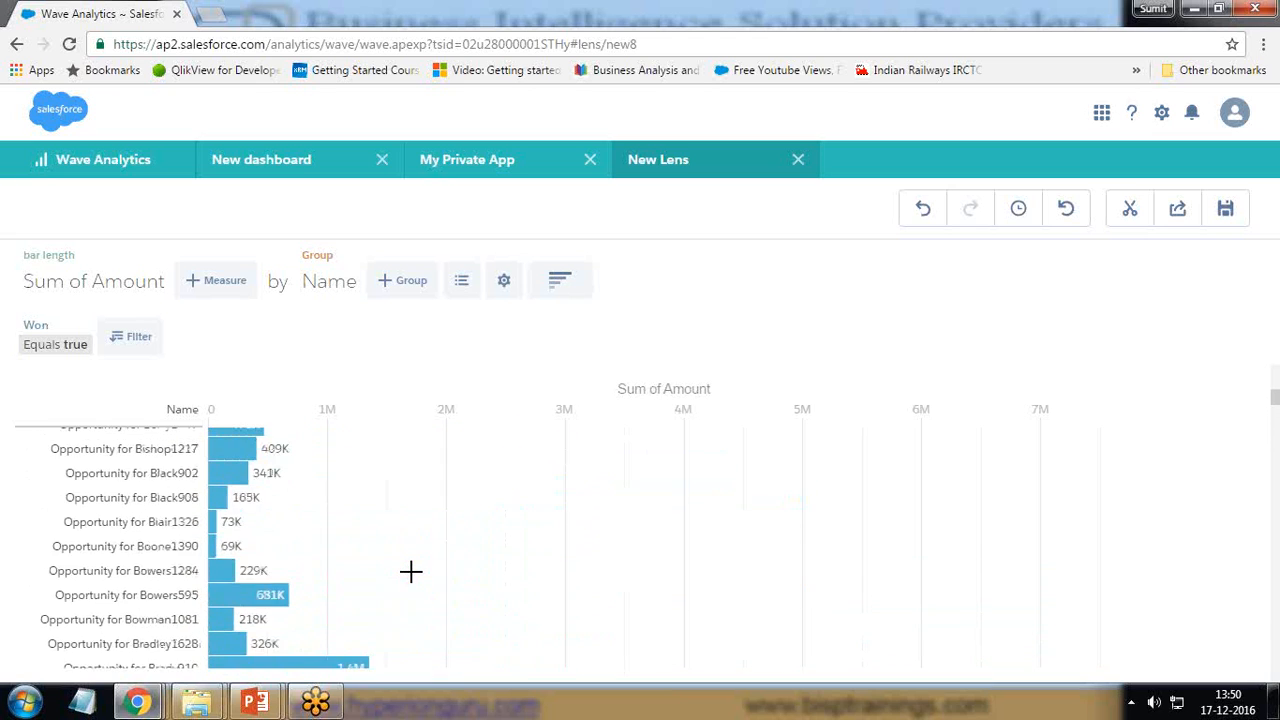
pyautogui.scroll(8, 411, 571)
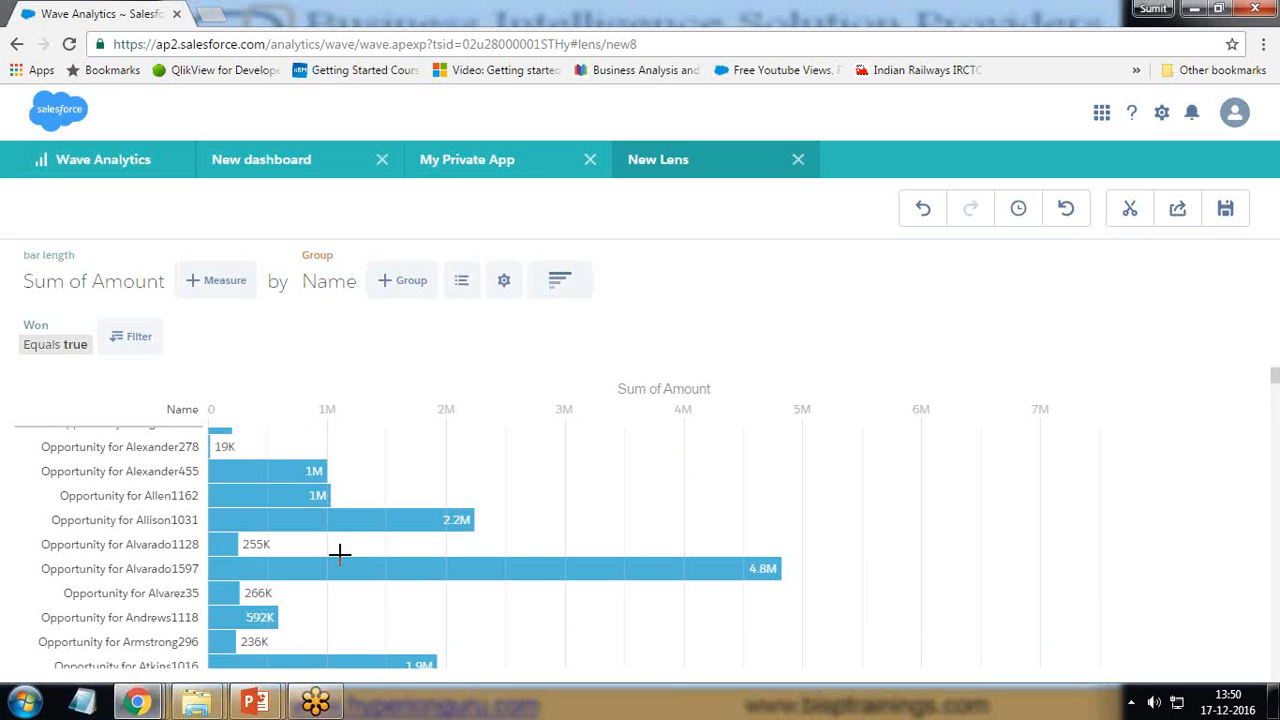
pyautogui.scroll(3, 323, 537)
# Add Stage as a second grouping of the chart, filtered to equal Closed Won.
pyautogui.click(398, 281)
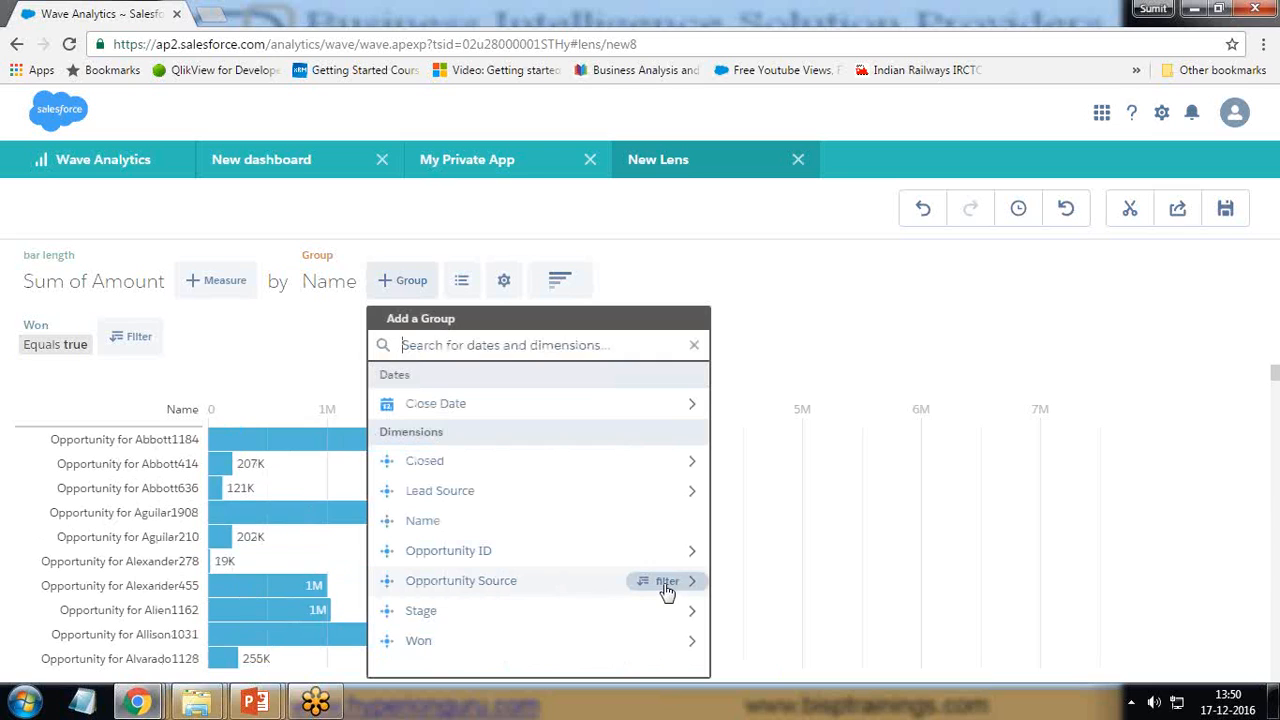
pyautogui.click(665, 584)
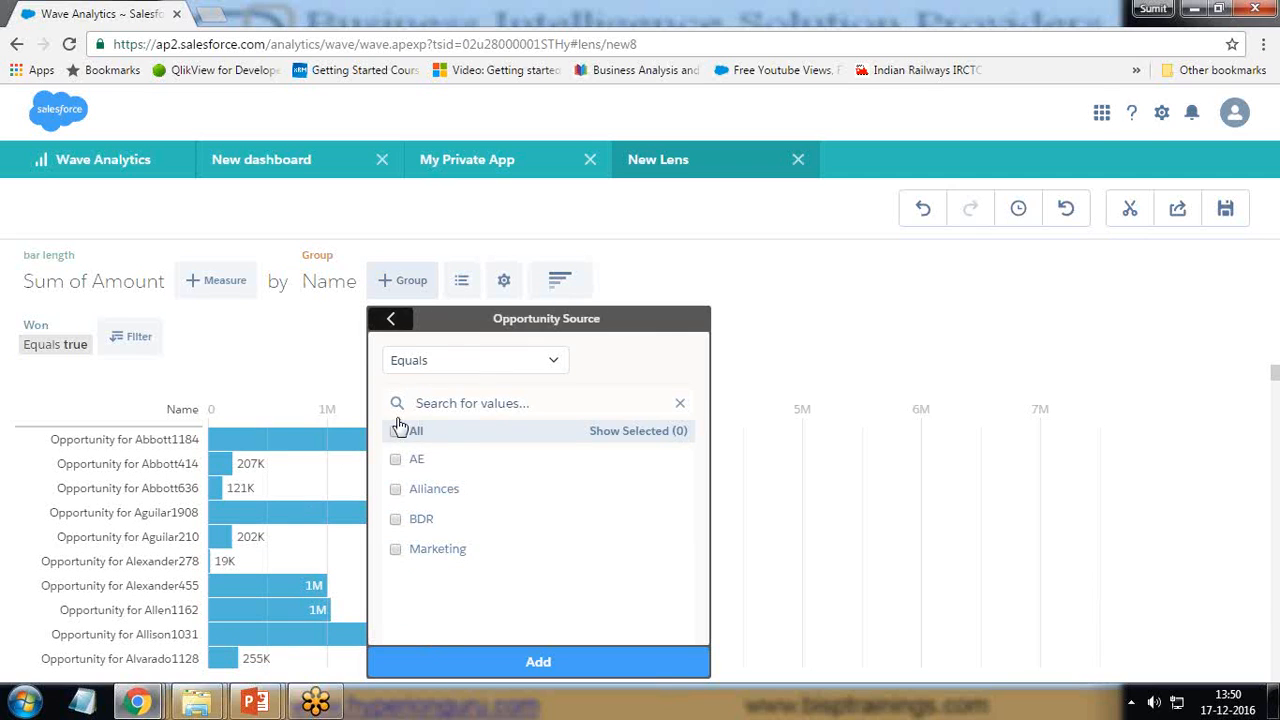
pyautogui.click(388, 319)
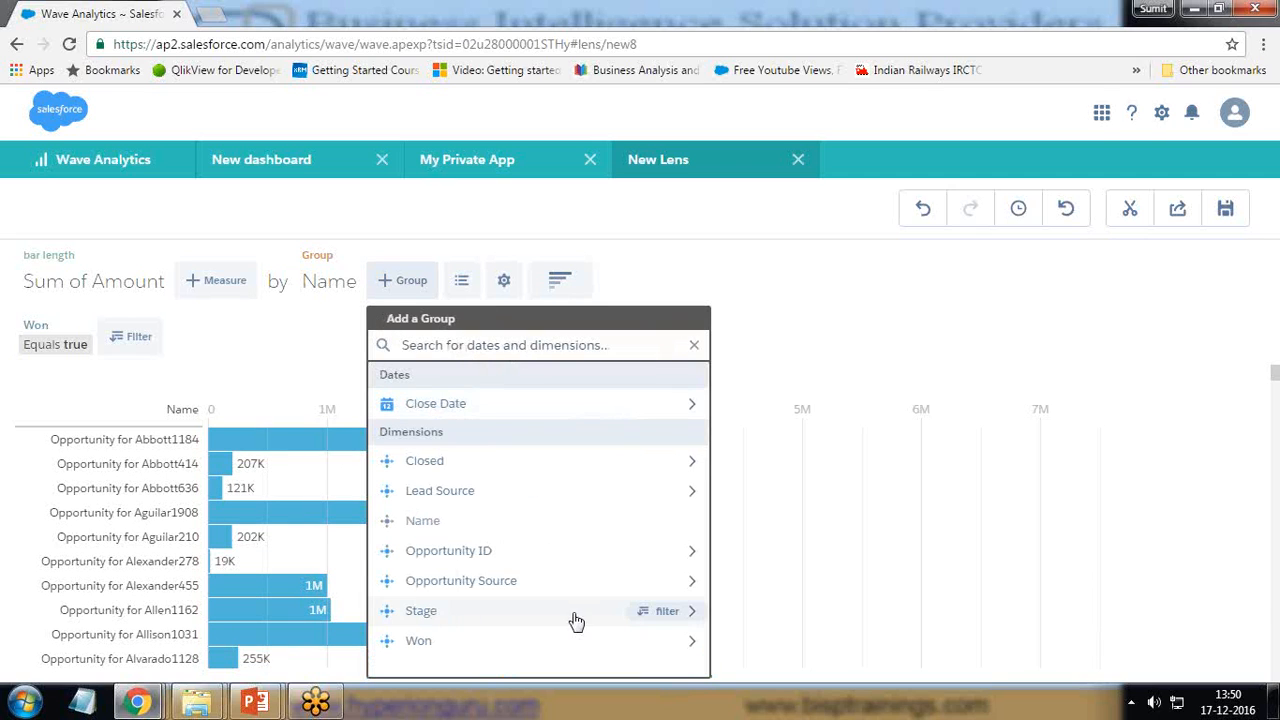
pyautogui.click(655, 614)
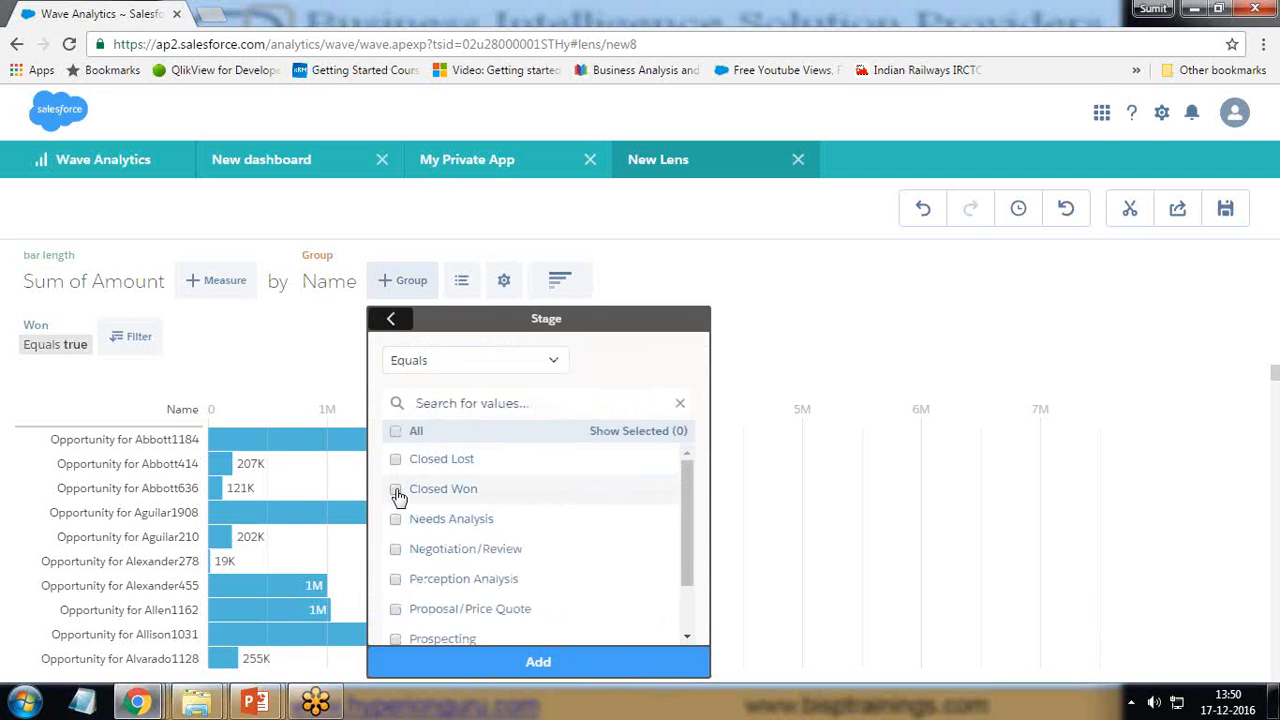
pyautogui.click(396, 490)
pyautogui.click(538, 664)
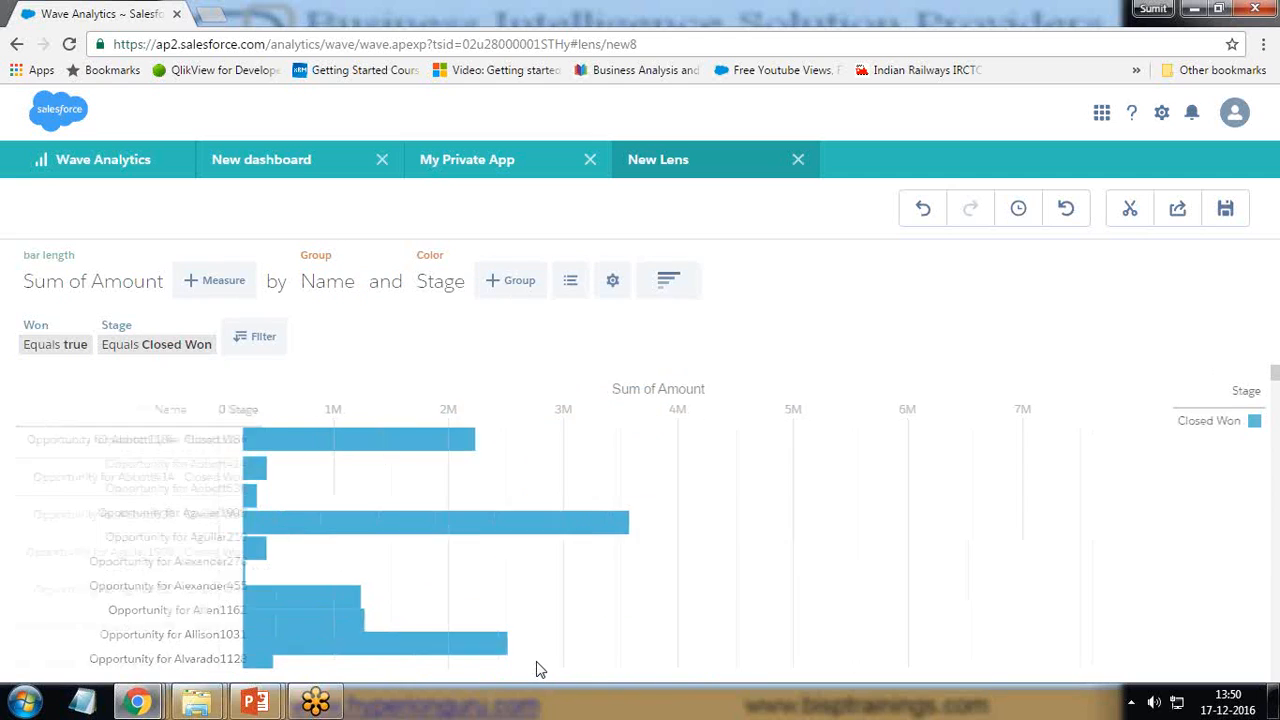
# Remove the Won equals true filter from the lens, leaving the Stage filter in place.
pyautogui.scroll(-5, 736, 584)
pyautogui.scroll(-15, 320, 575)
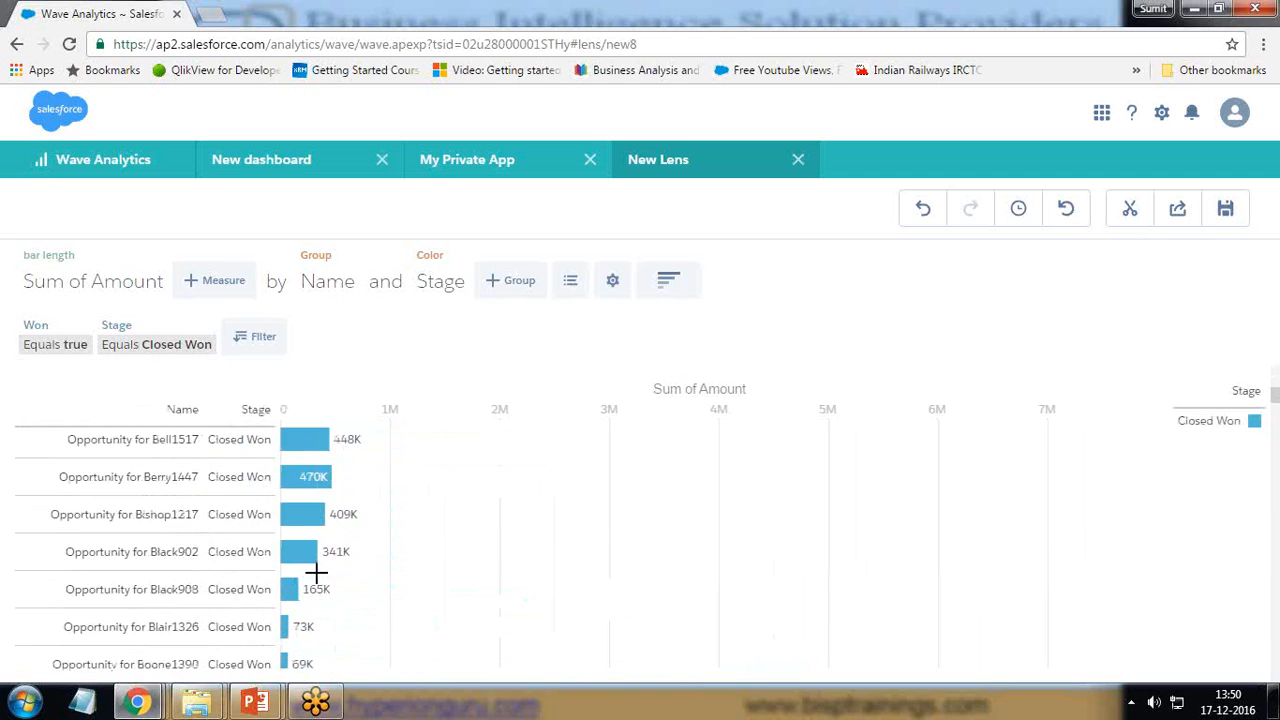
pyautogui.scroll(-5, 330, 580)
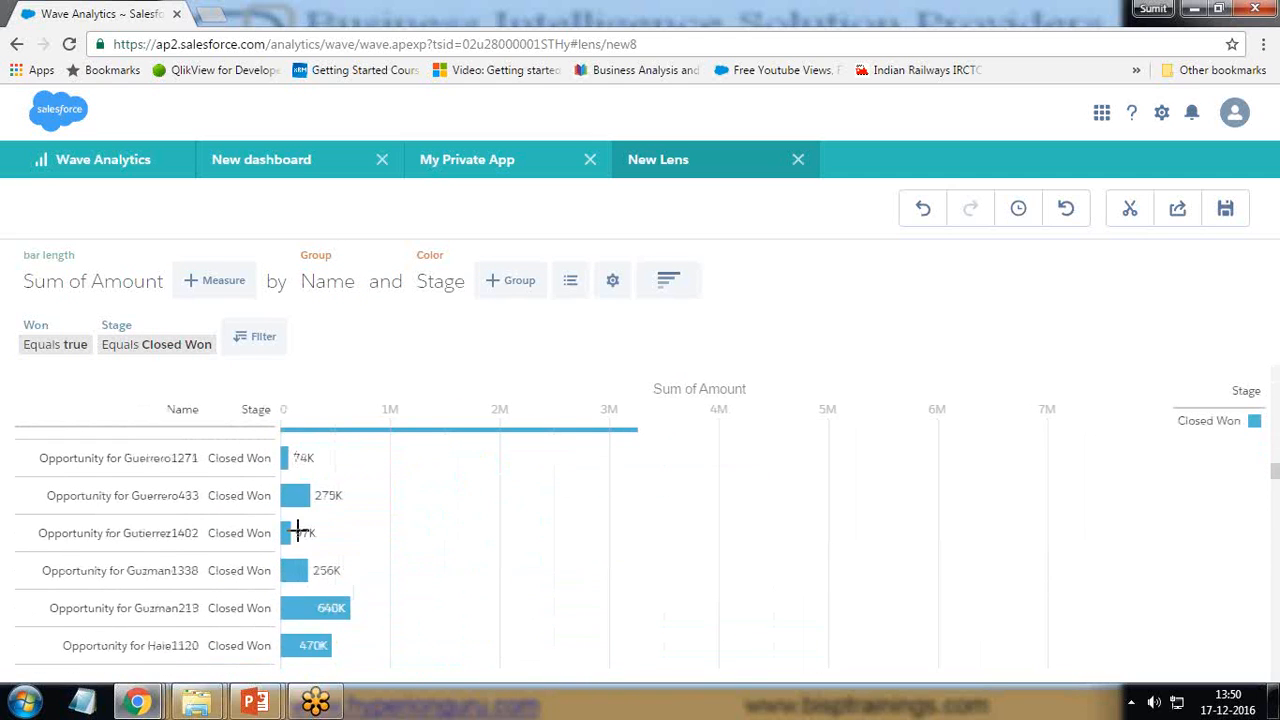
pyautogui.click(85, 322)
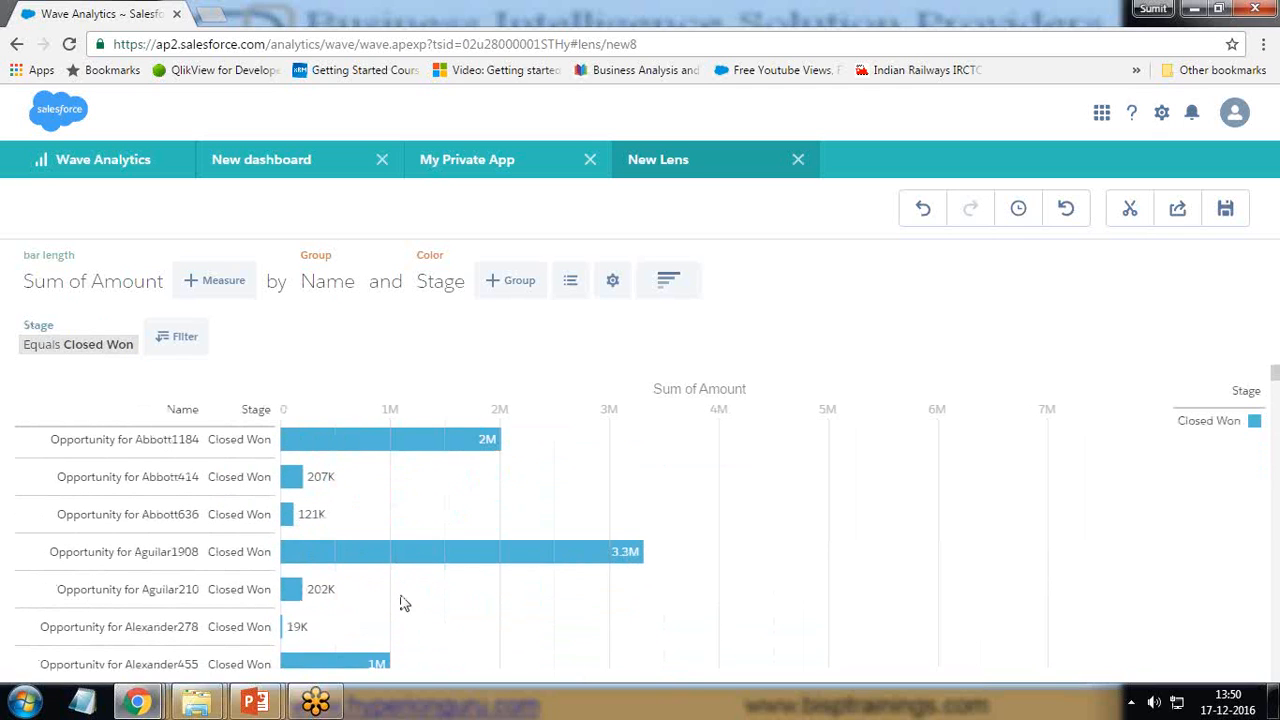
pyautogui.scroll(-20, 348, 586)
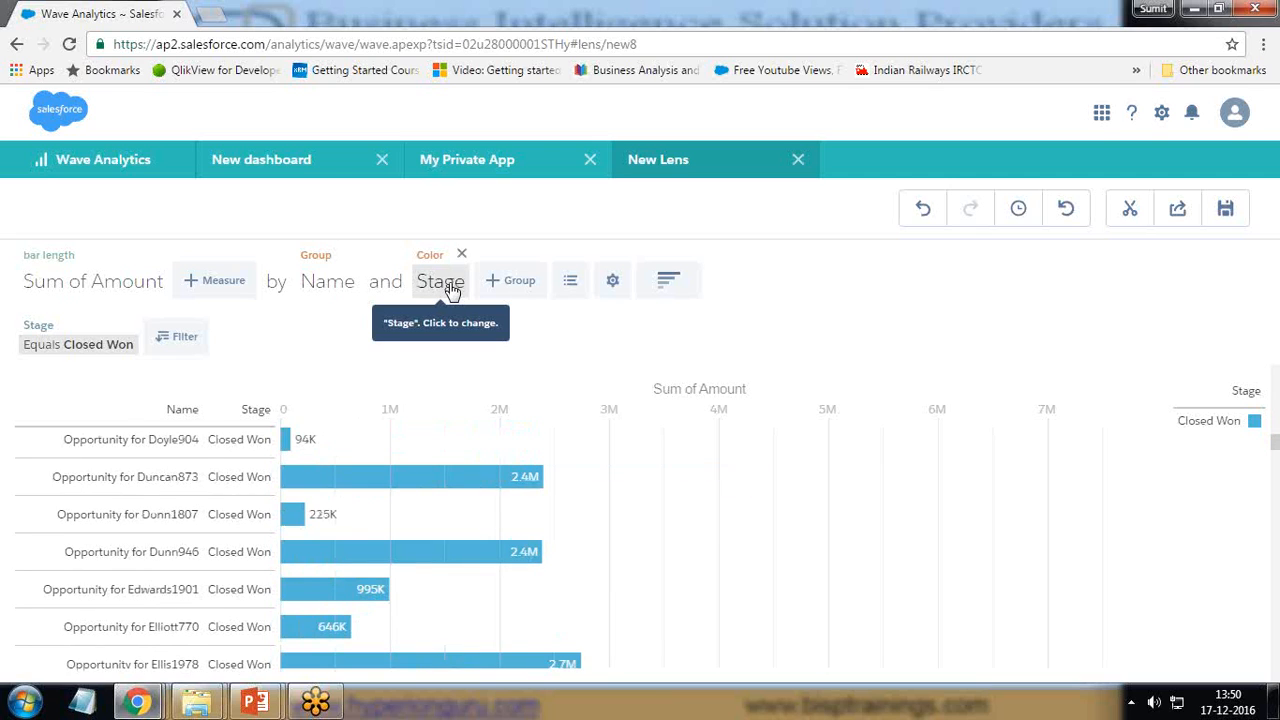
# Examine the Lead Source values offered for filtering an additional group, without adding any.
pyautogui.click(514, 282)
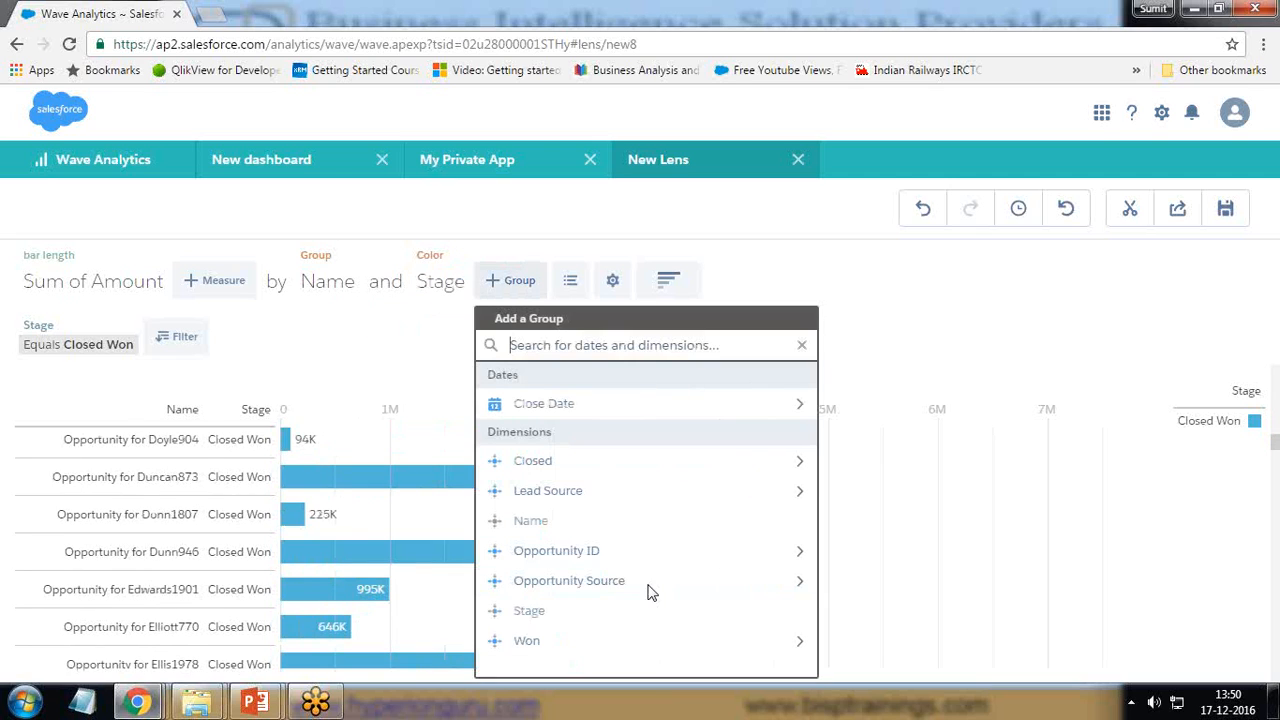
pyautogui.click(772, 492)
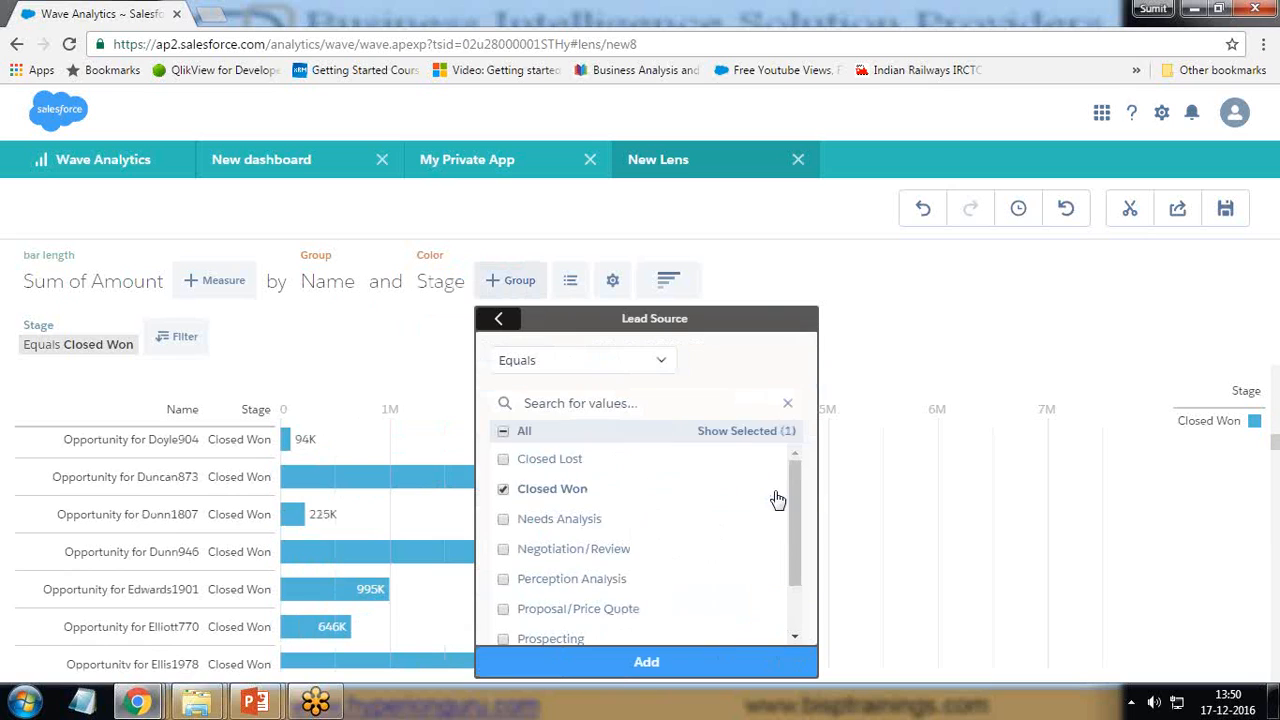
pyautogui.moveTo(794, 491); pyautogui.dragTo(792, 558)
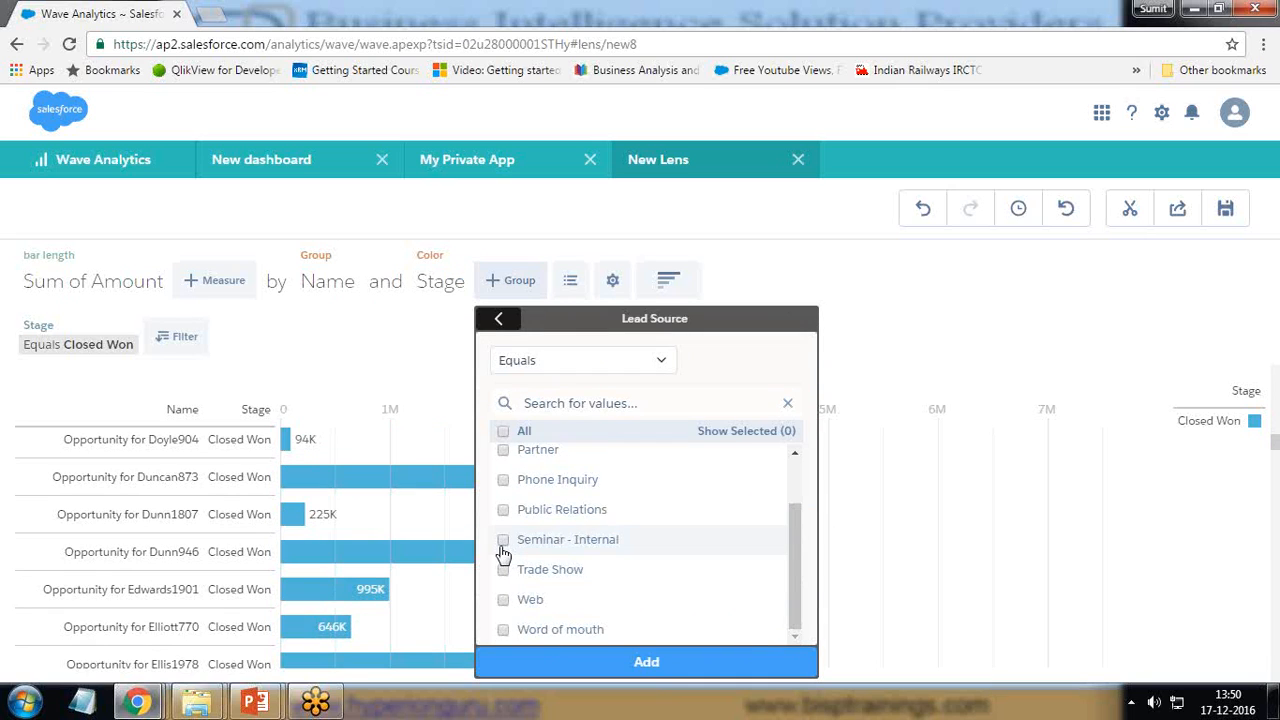
pyautogui.scroll(2, 503, 555)
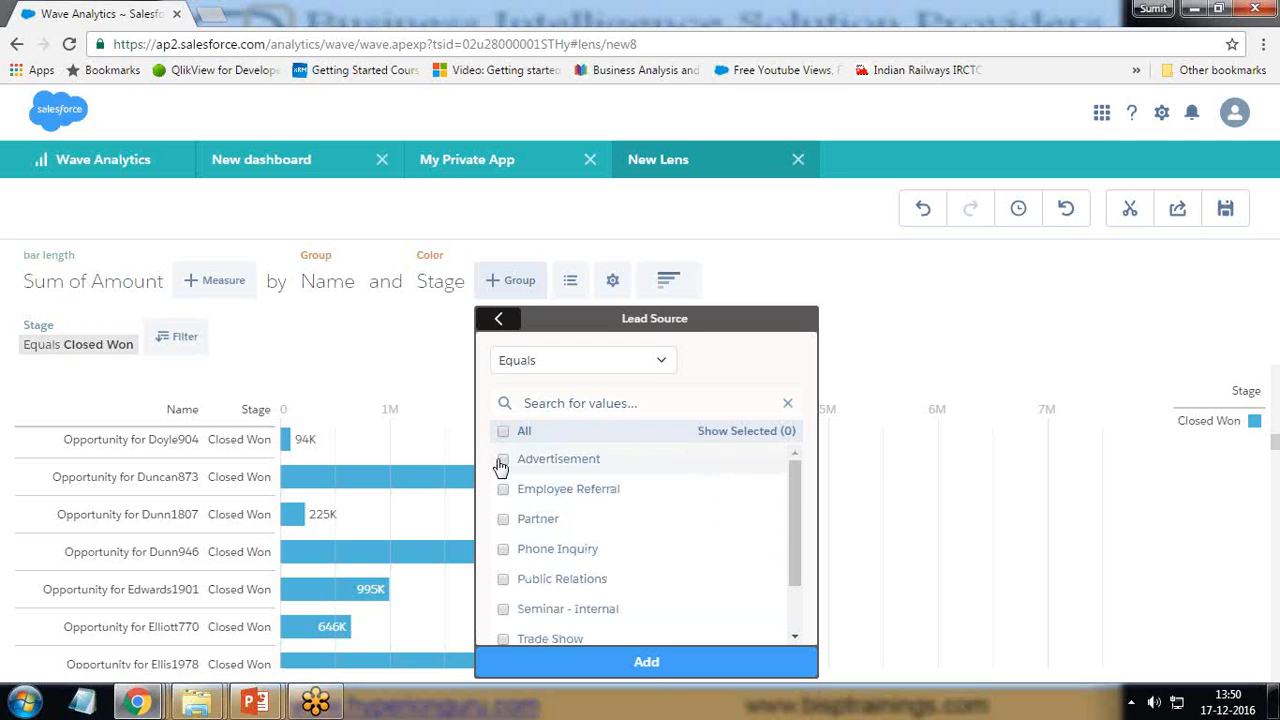
pyautogui.moveTo(793, 535); pyautogui.dragTo(790, 596)
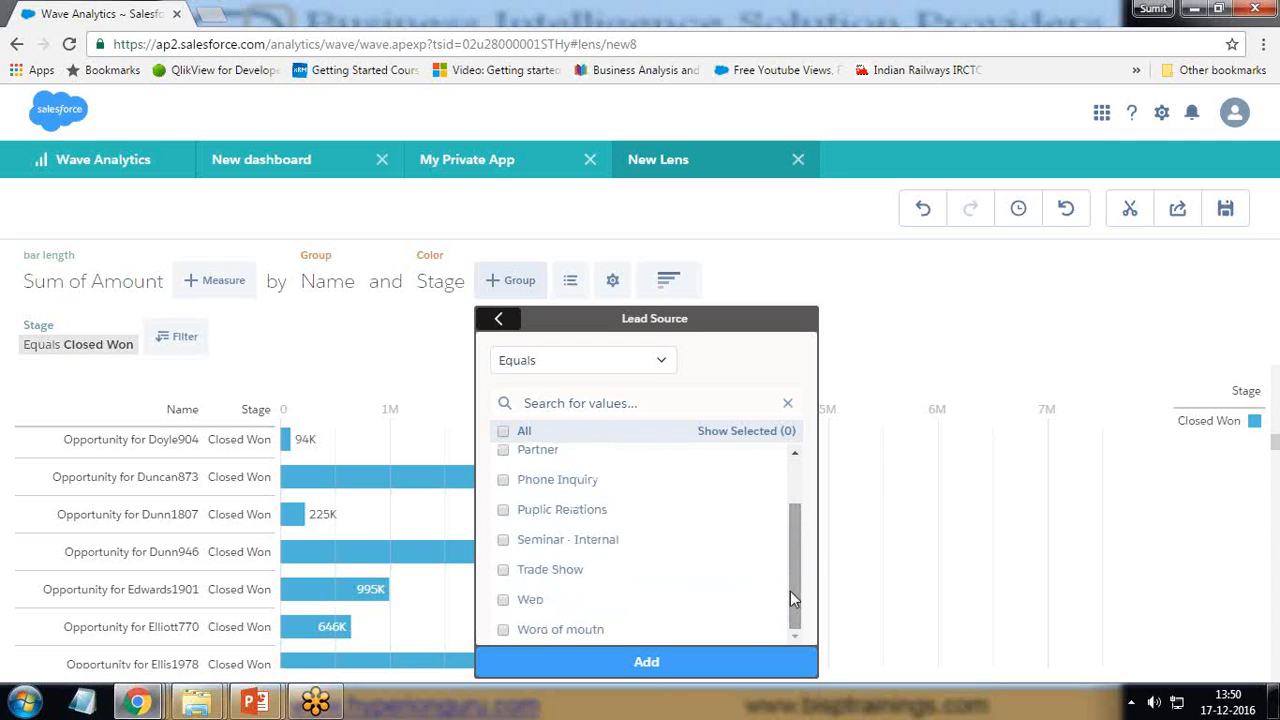
pyautogui.moveTo(790, 598); pyautogui.dragTo(790, 508)
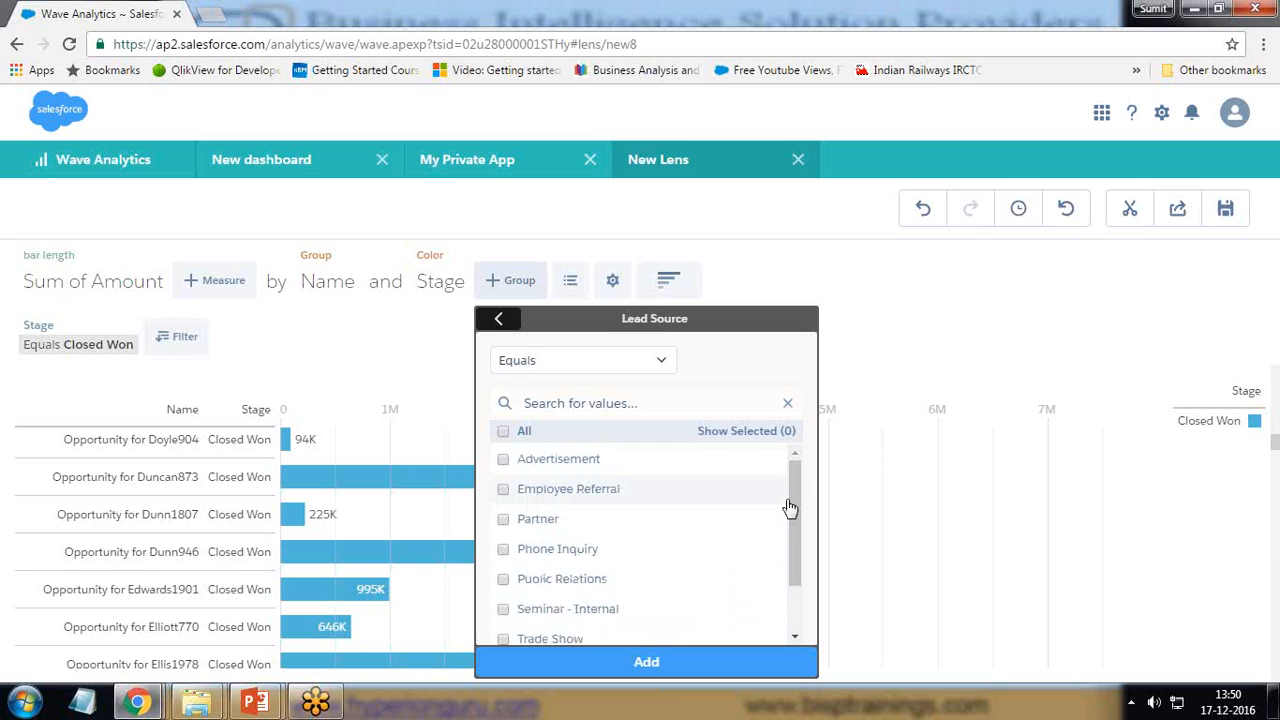
pyautogui.click(502, 319)
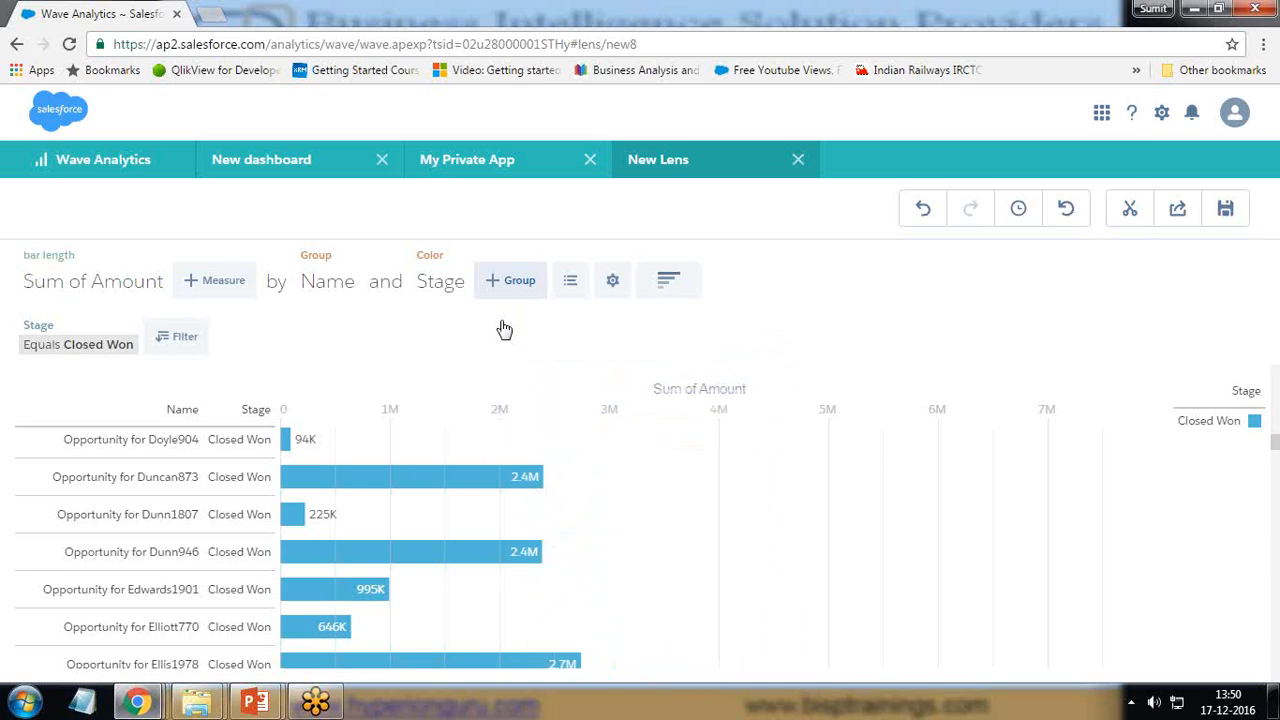
# Look through the filter values offered for Opportunity Source and Won, without adding any.
pyautogui.click(505, 284)
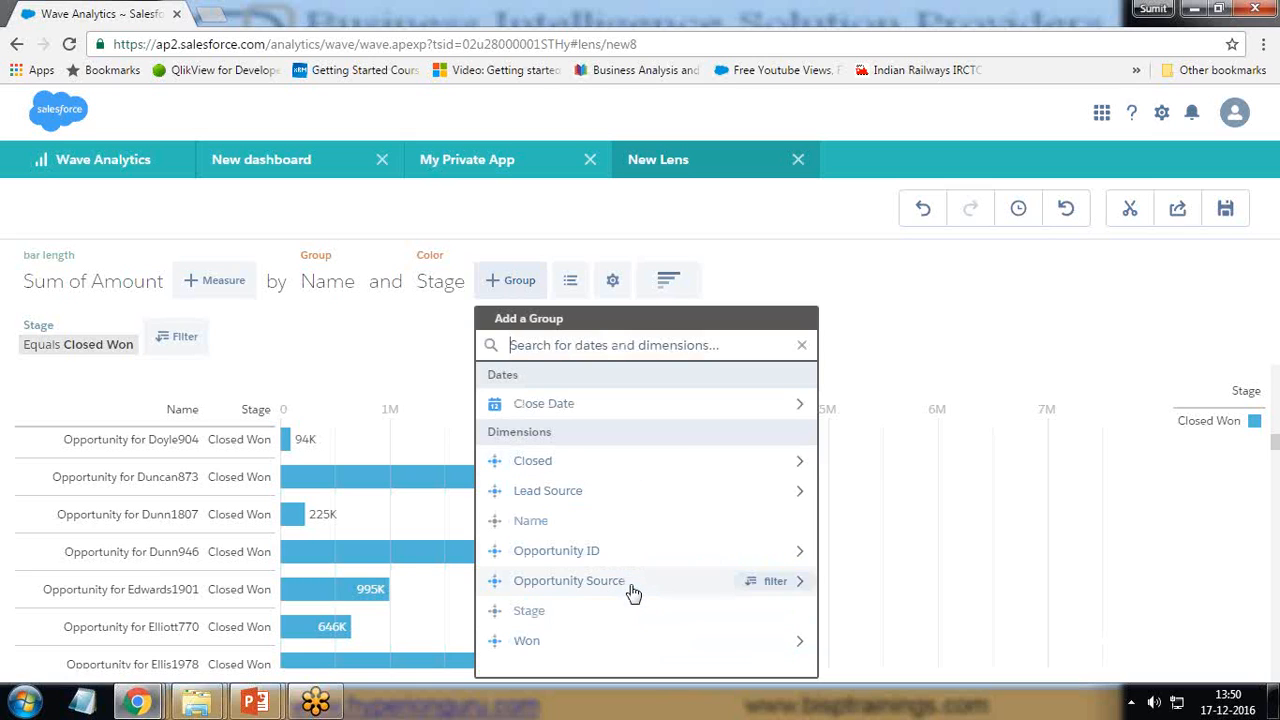
pyautogui.click(780, 586)
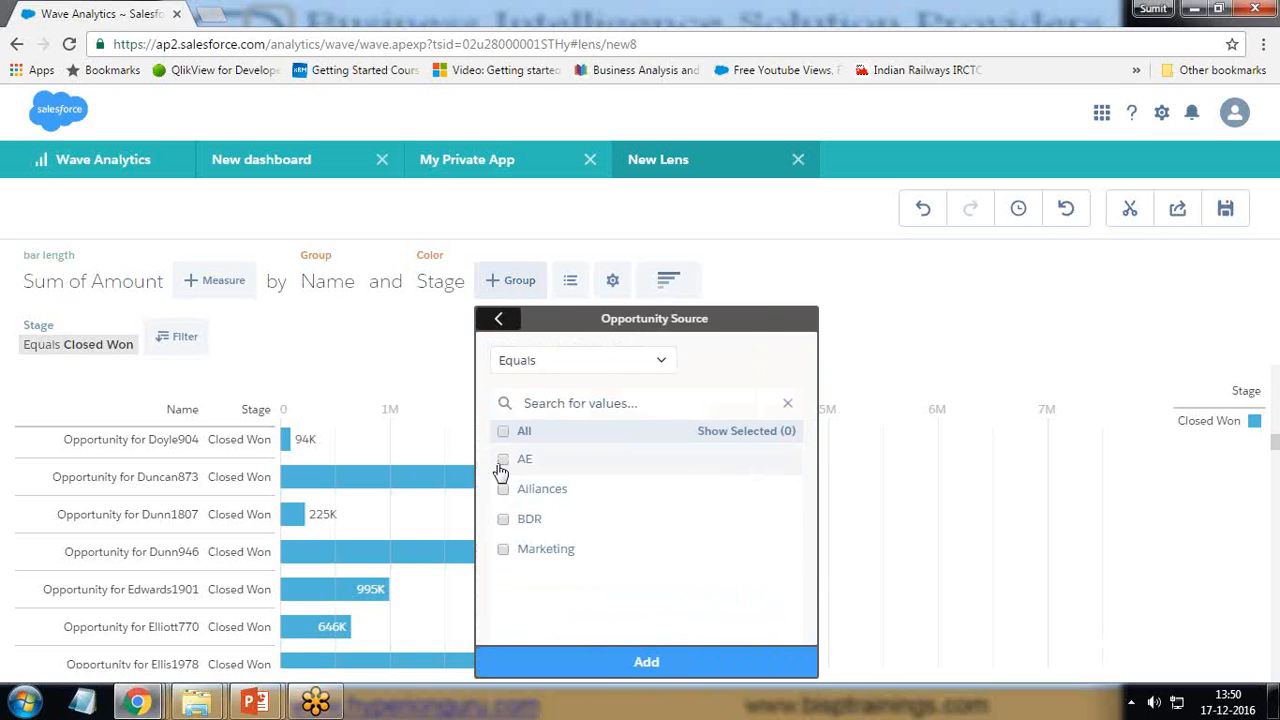
pyautogui.click(502, 321)
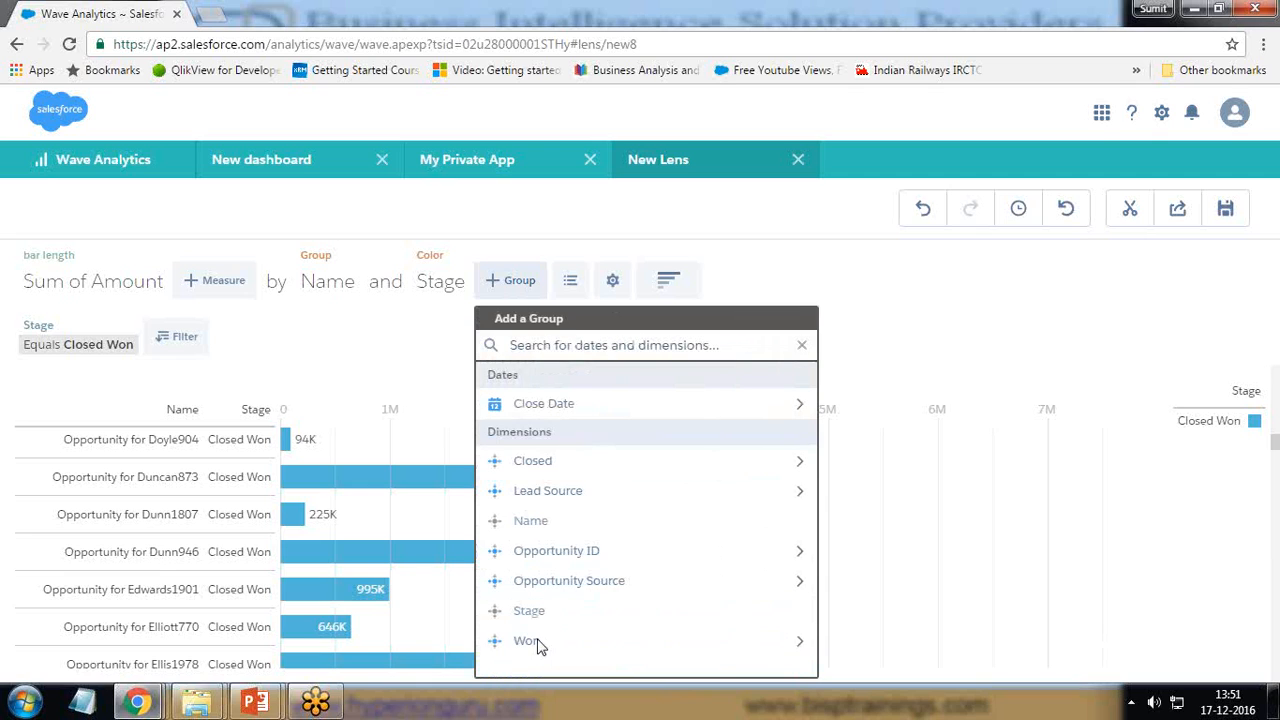
pyautogui.click(781, 642)
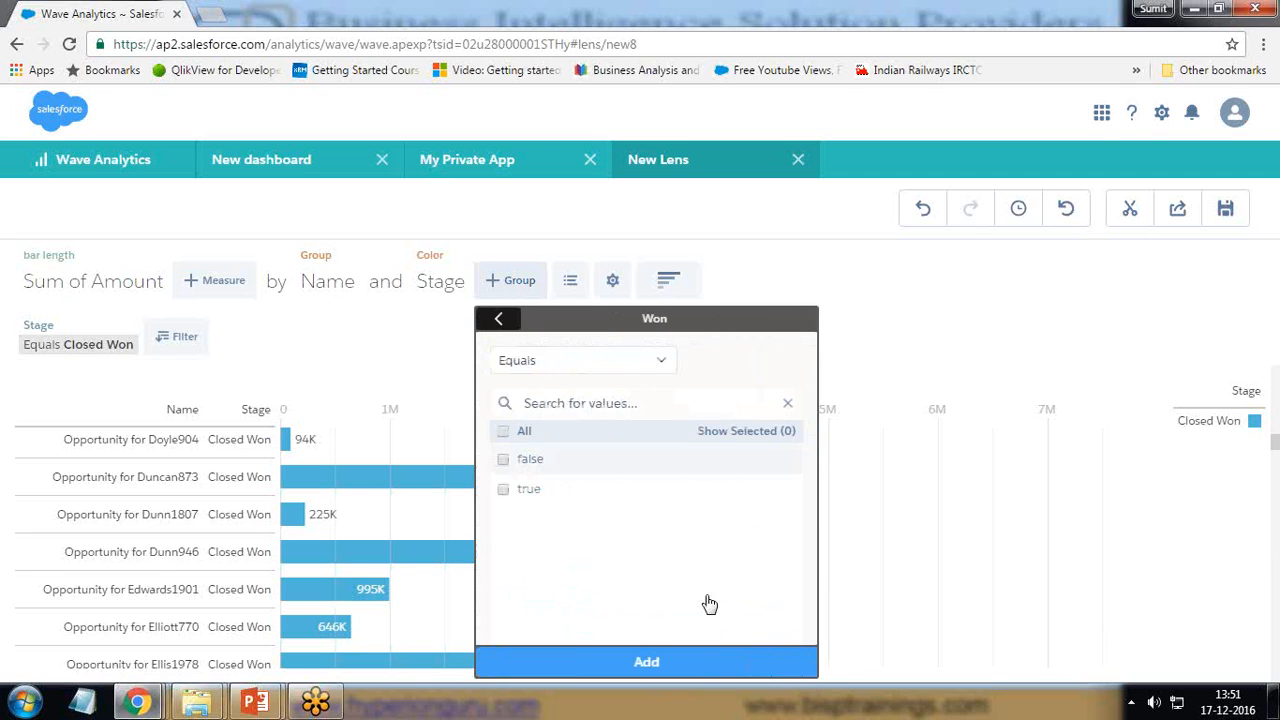
pyautogui.click(498, 321)
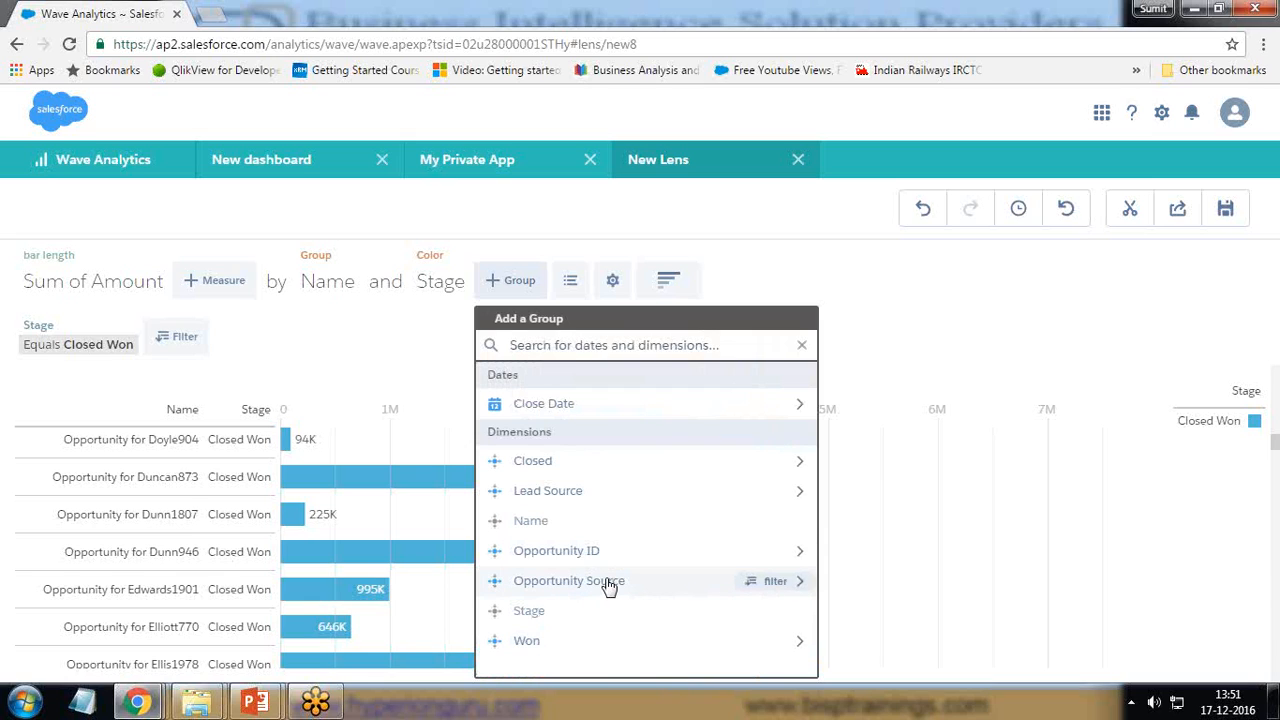
# Try grouping the chart by Lead Source as well, and remove that grouping again.
pyautogui.click(550, 490)
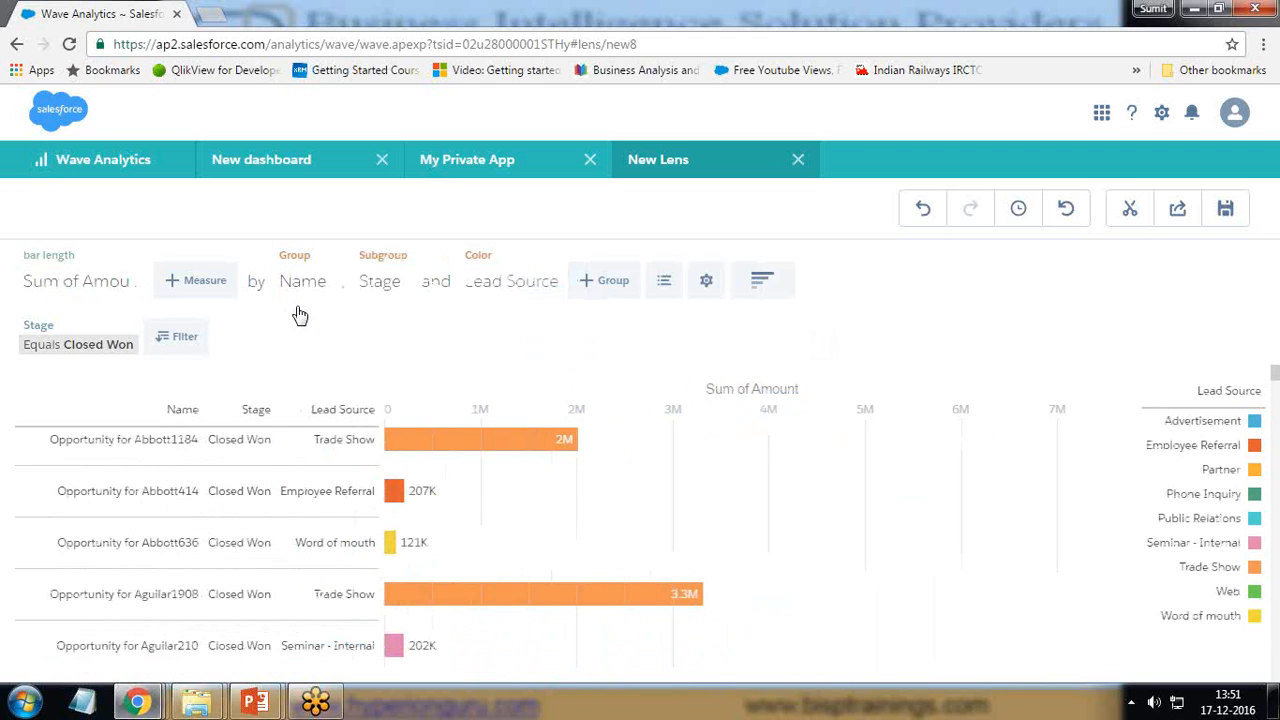
pyautogui.moveTo(525, 274)
pyautogui.click(557, 256)
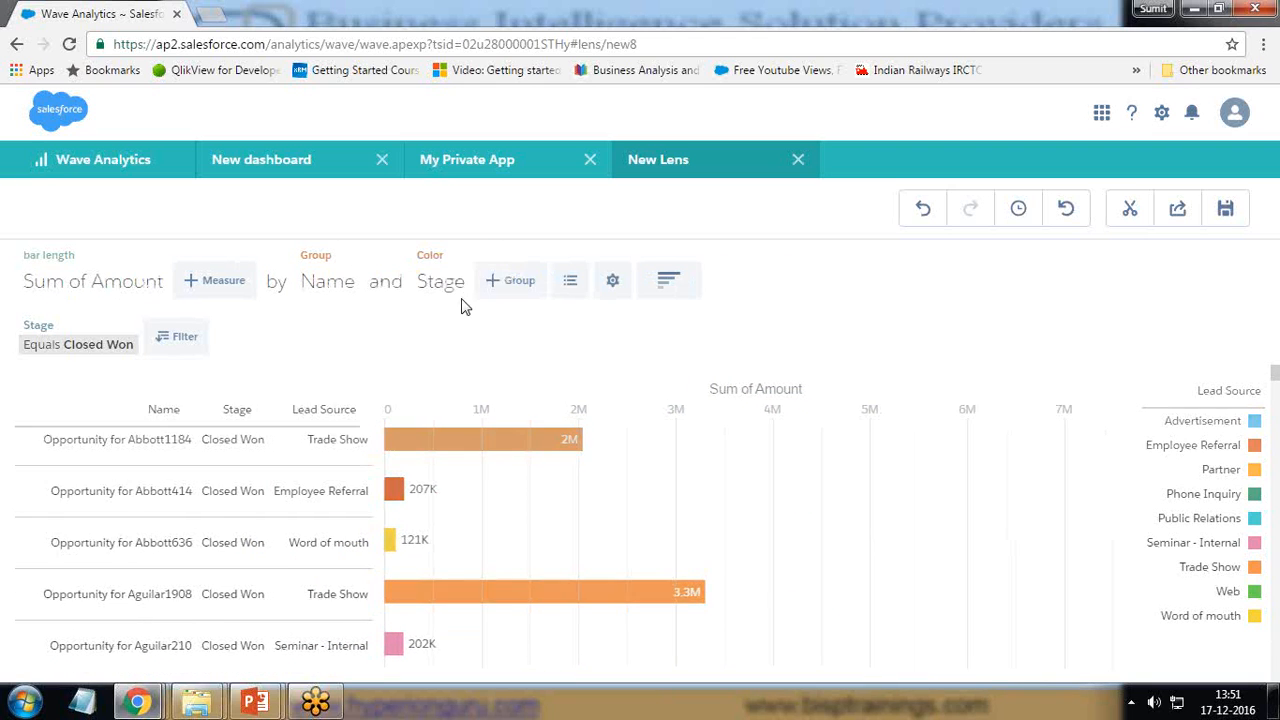
# Group the chart by Lead Source as well, filtered to Seminar - Internal and Web, and look through the resulting bars.
pyautogui.click(515, 281)
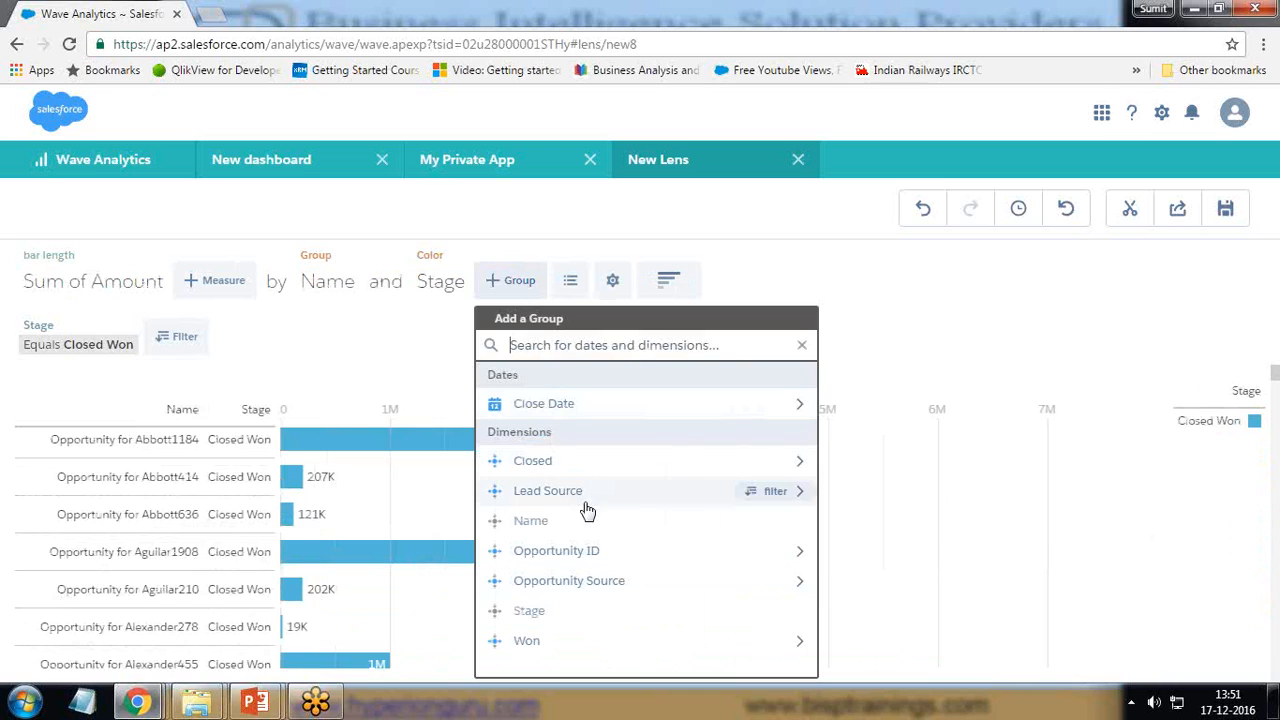
pyautogui.click(777, 492)
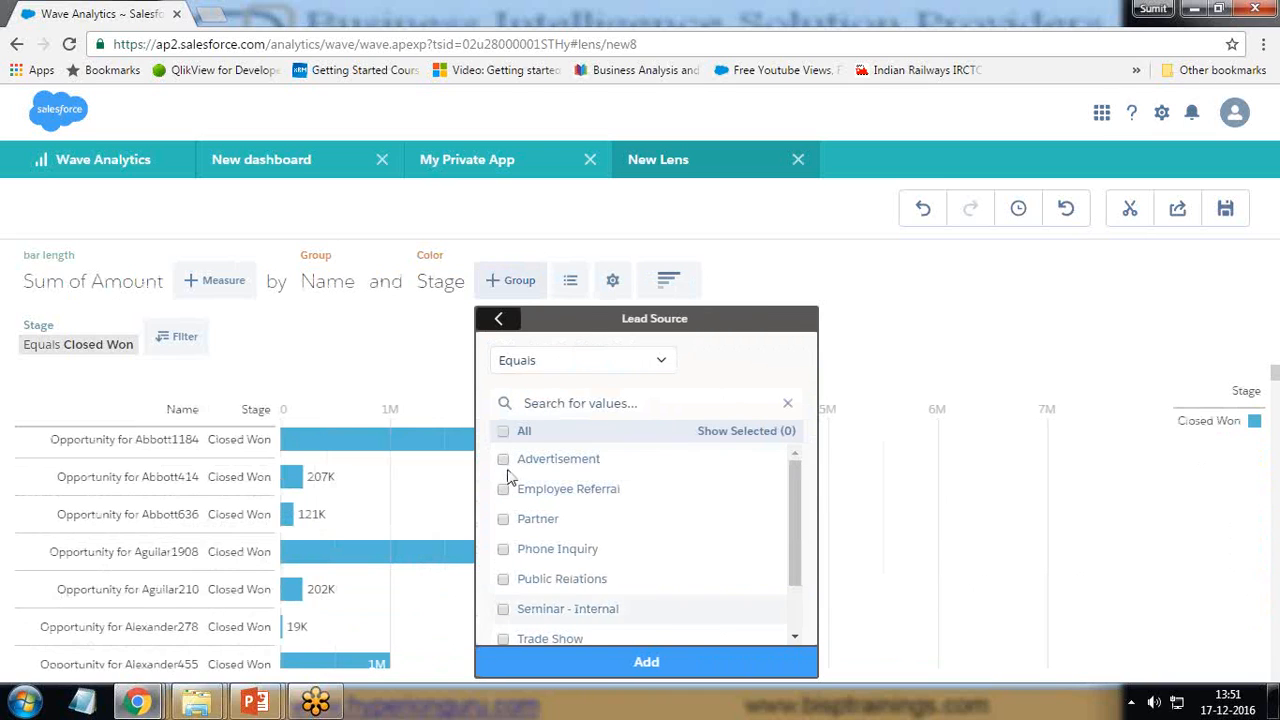
pyautogui.moveTo(797, 518); pyautogui.dragTo(797, 557)
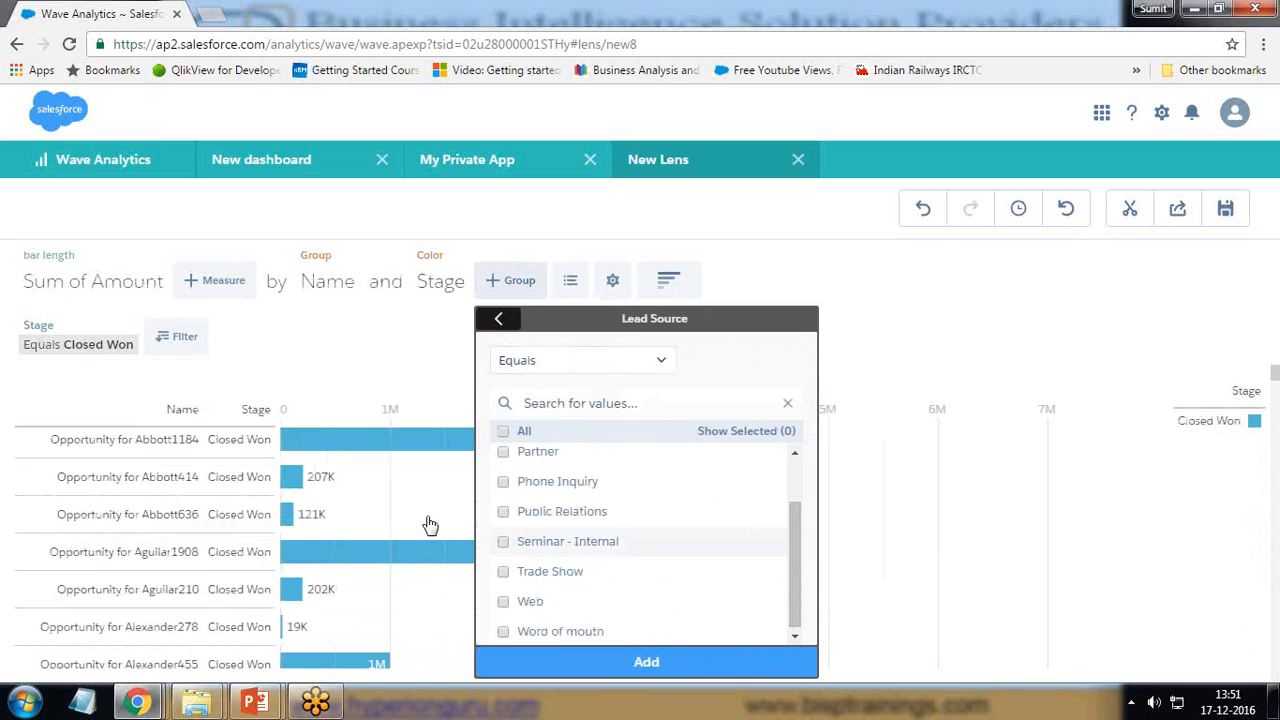
pyautogui.click(503, 541)
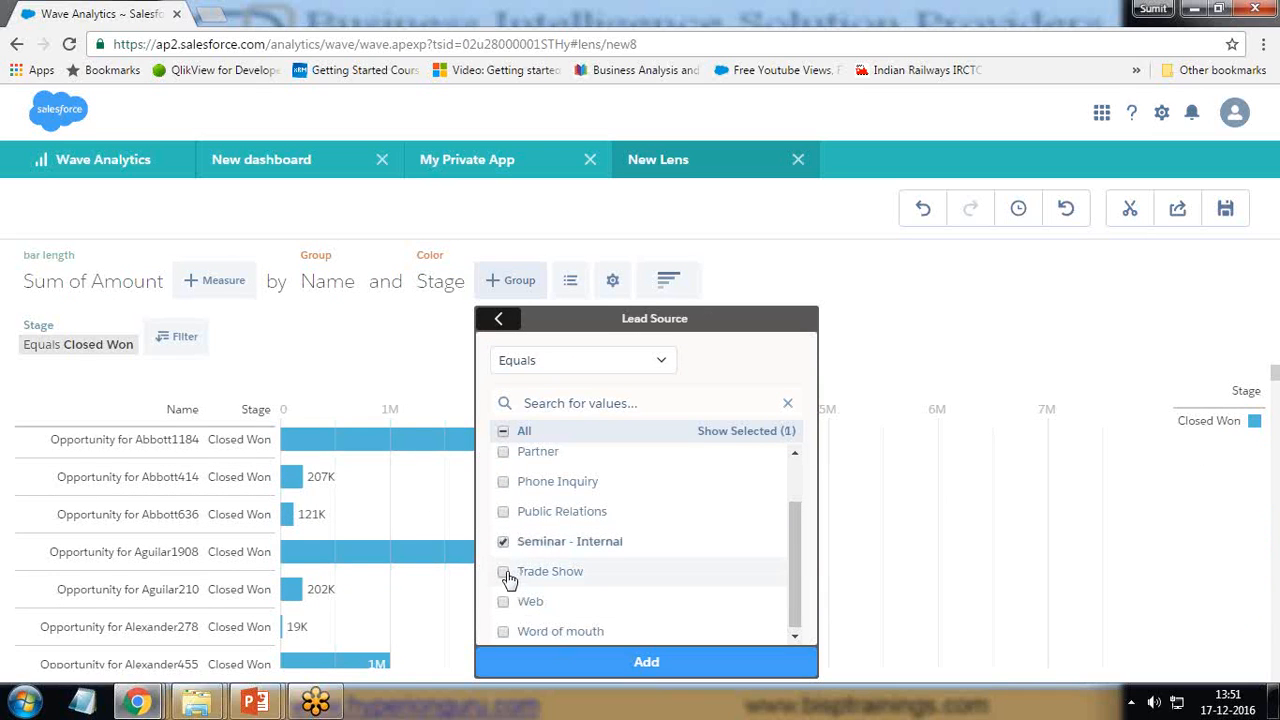
pyautogui.click(503, 603)
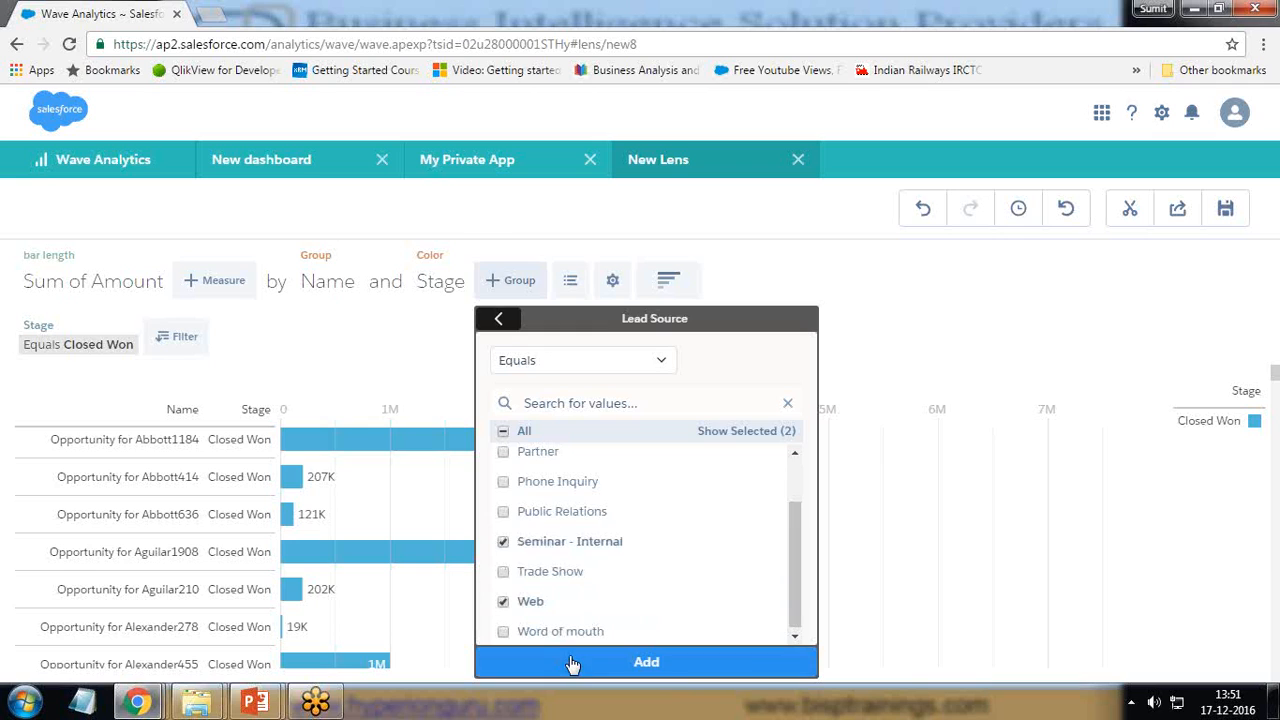
pyautogui.click(573, 663)
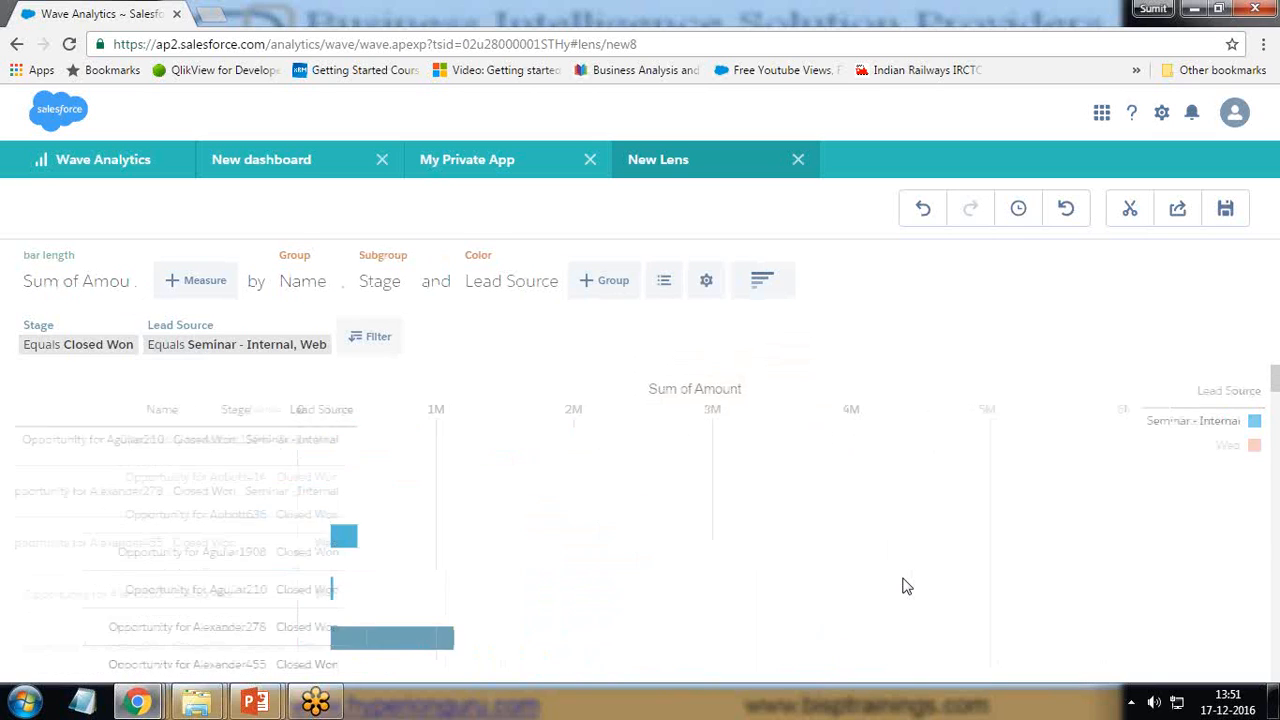
pyautogui.scroll(-12, 557, 594)
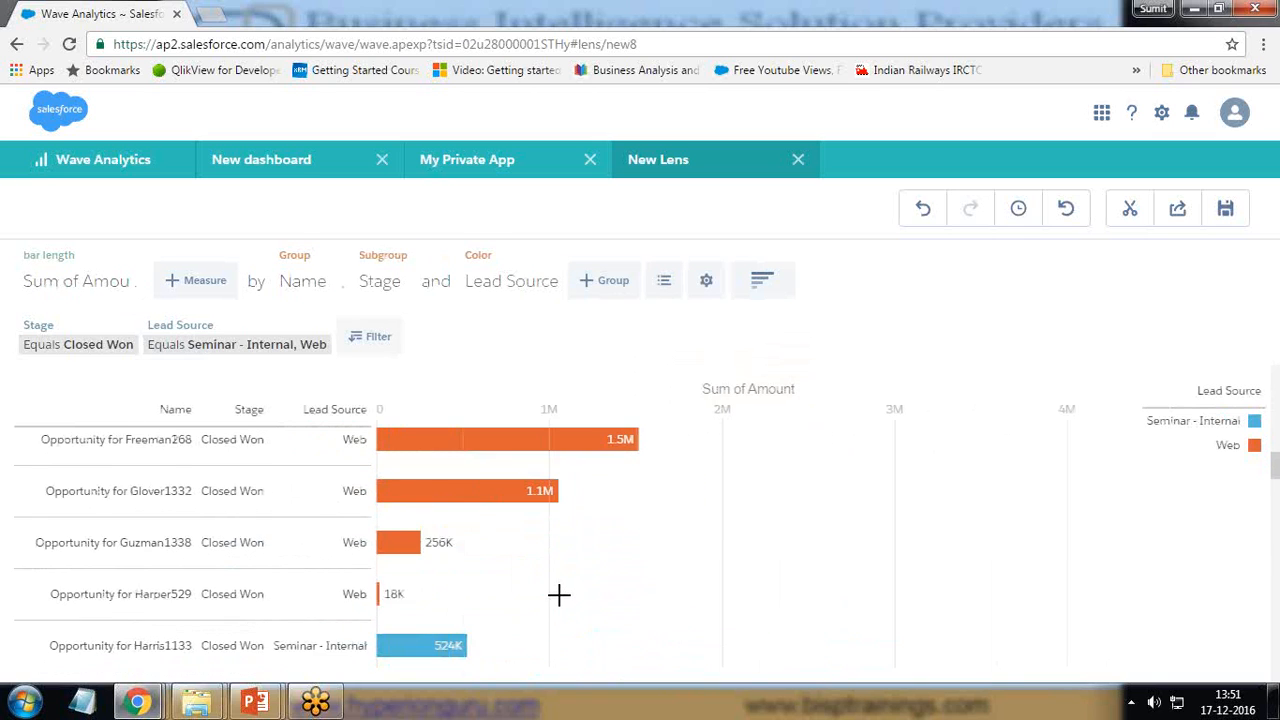
pyautogui.scroll(12, 557, 597)
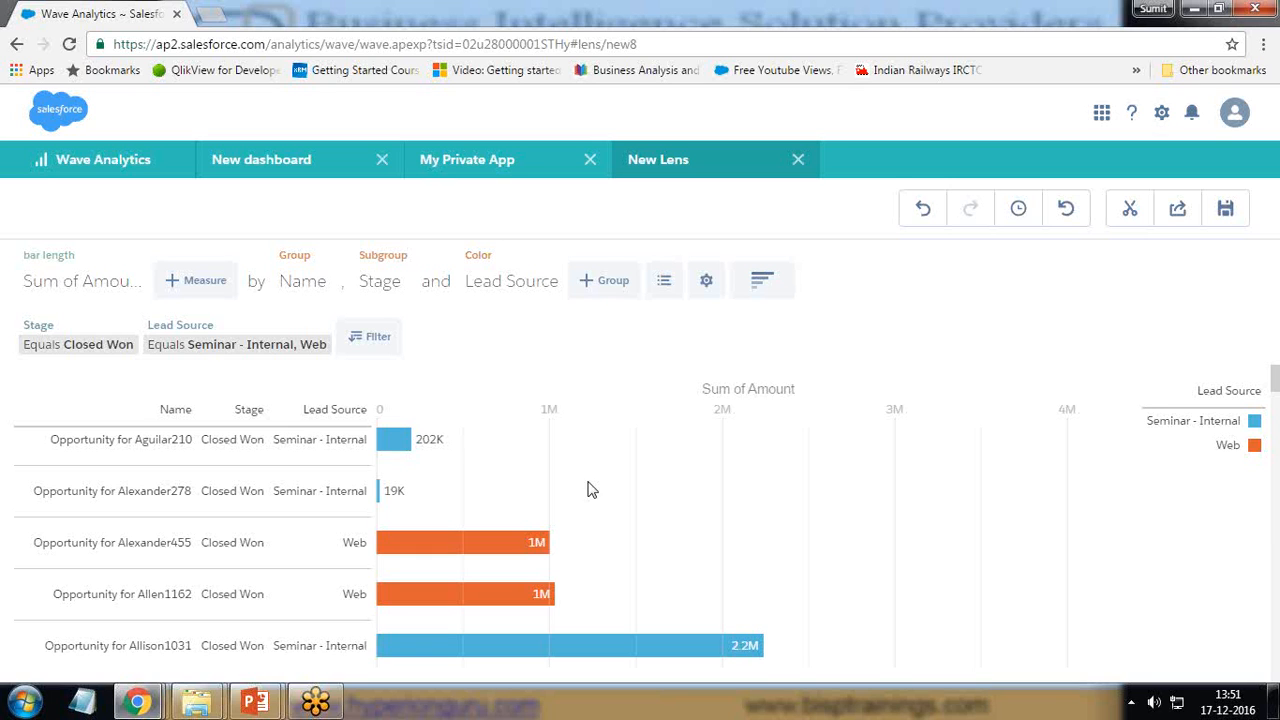
# Remove the Lead Source and Name groupings, leaving only Stage, and change the chart type to Donut.
pyautogui.click(556, 256)
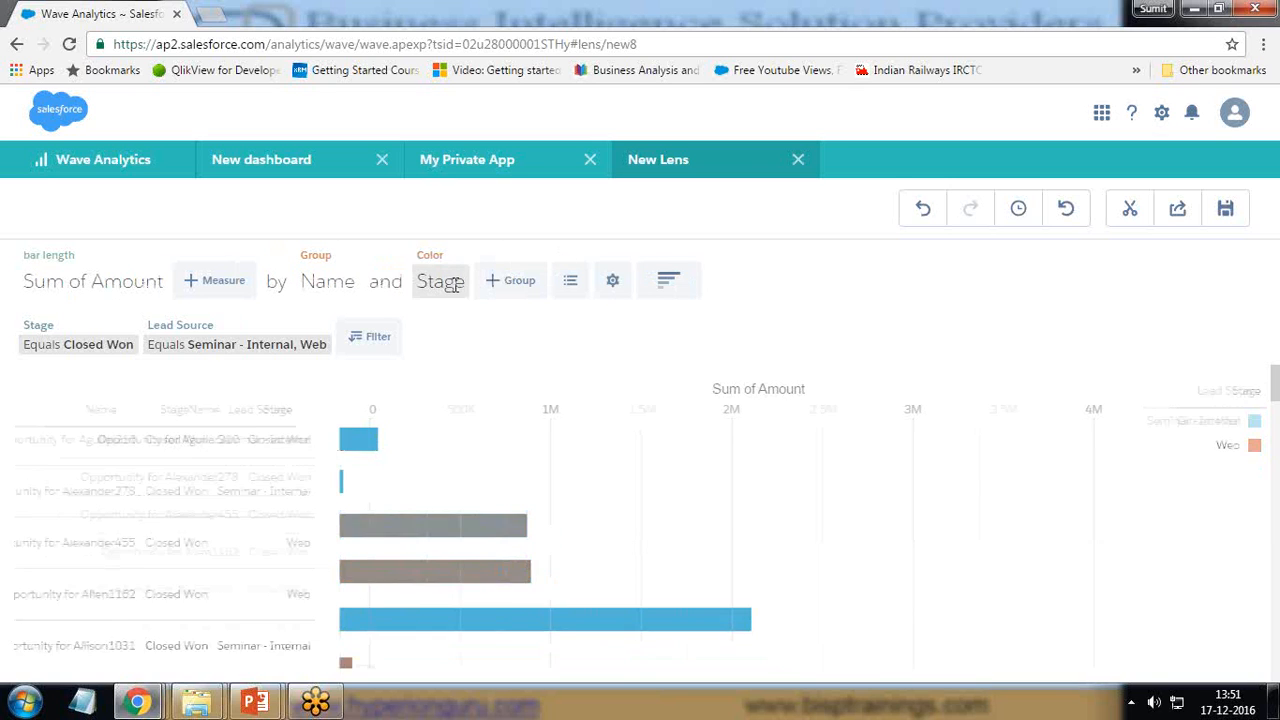
pyautogui.click(353, 256)
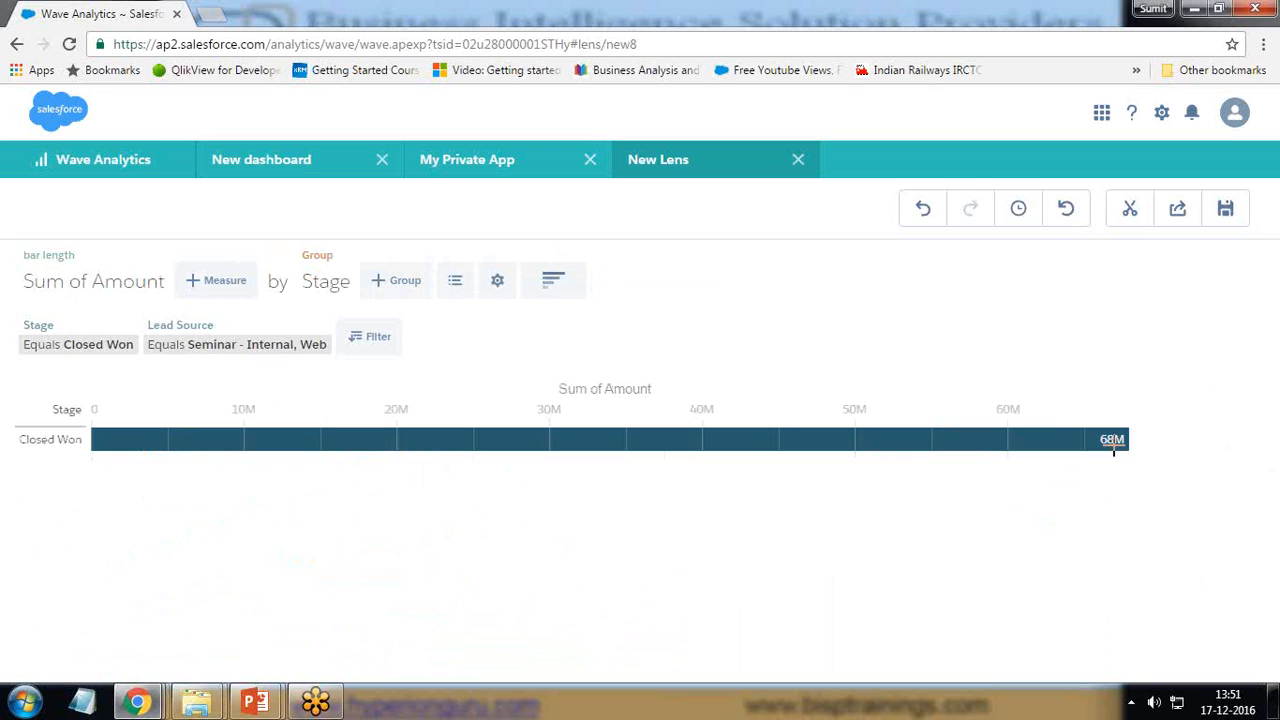
pyautogui.moveTo(1110, 432)
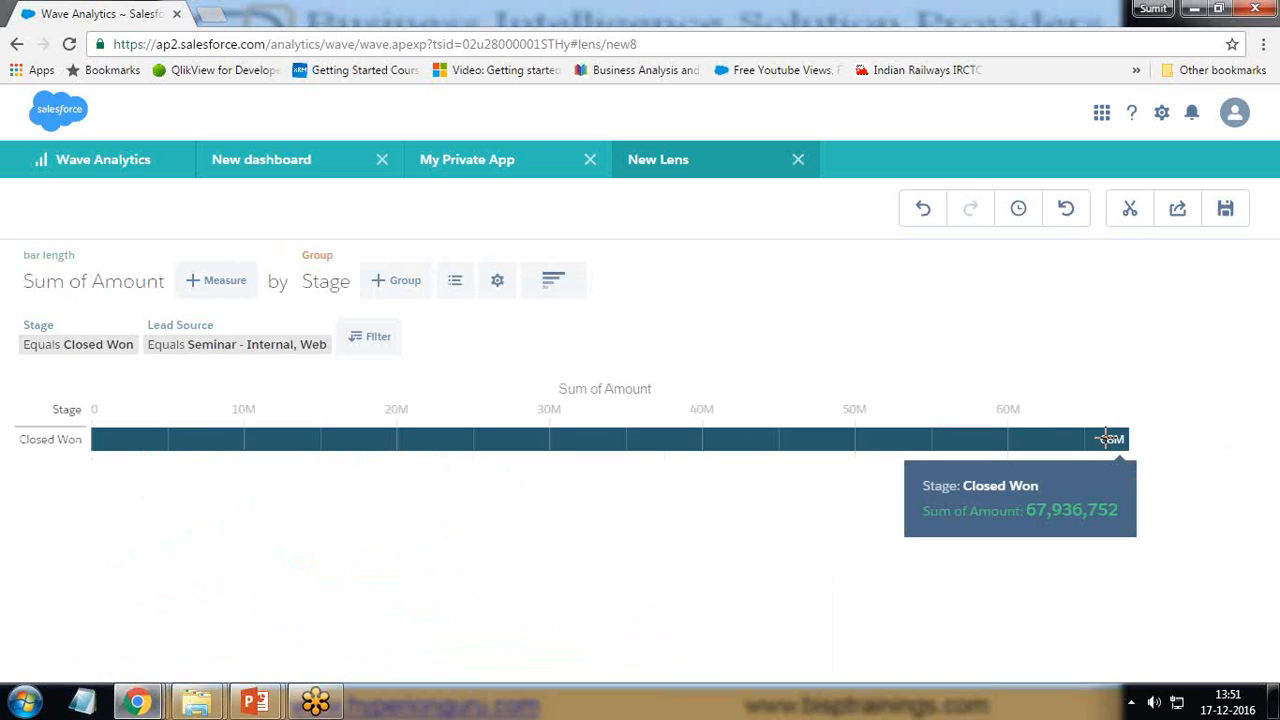
pyautogui.click(556, 281)
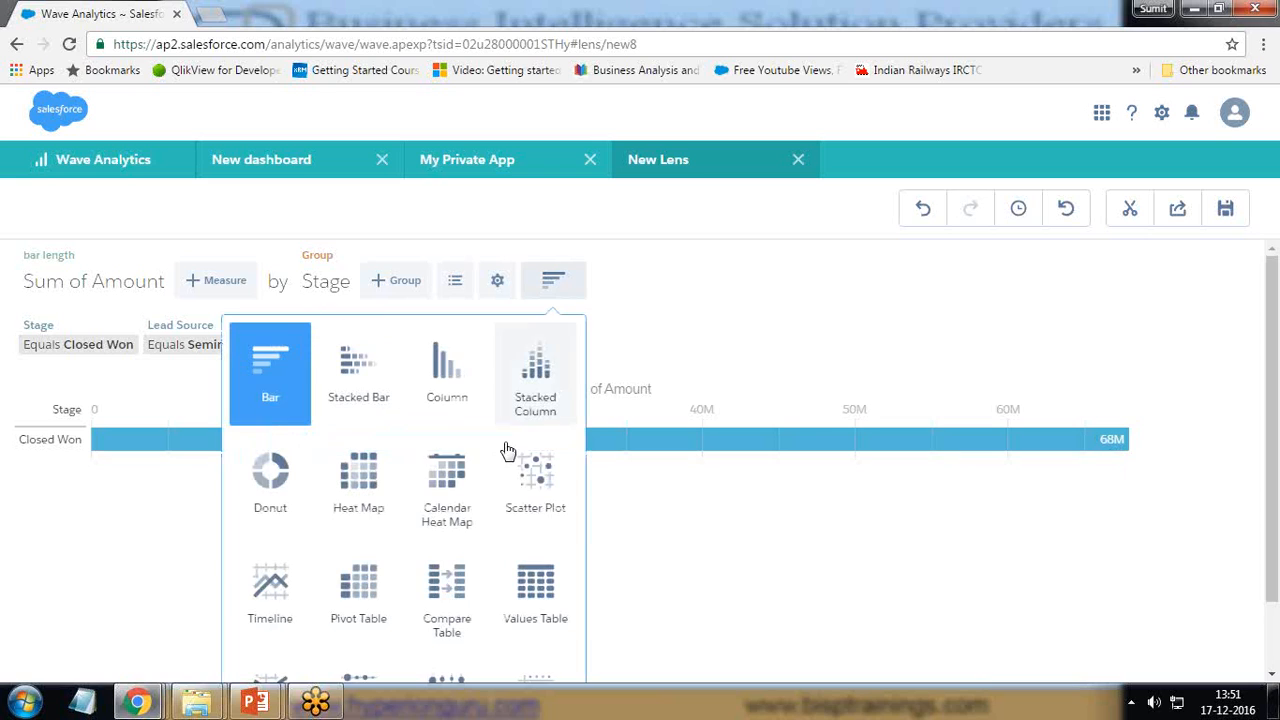
pyautogui.click(272, 484)
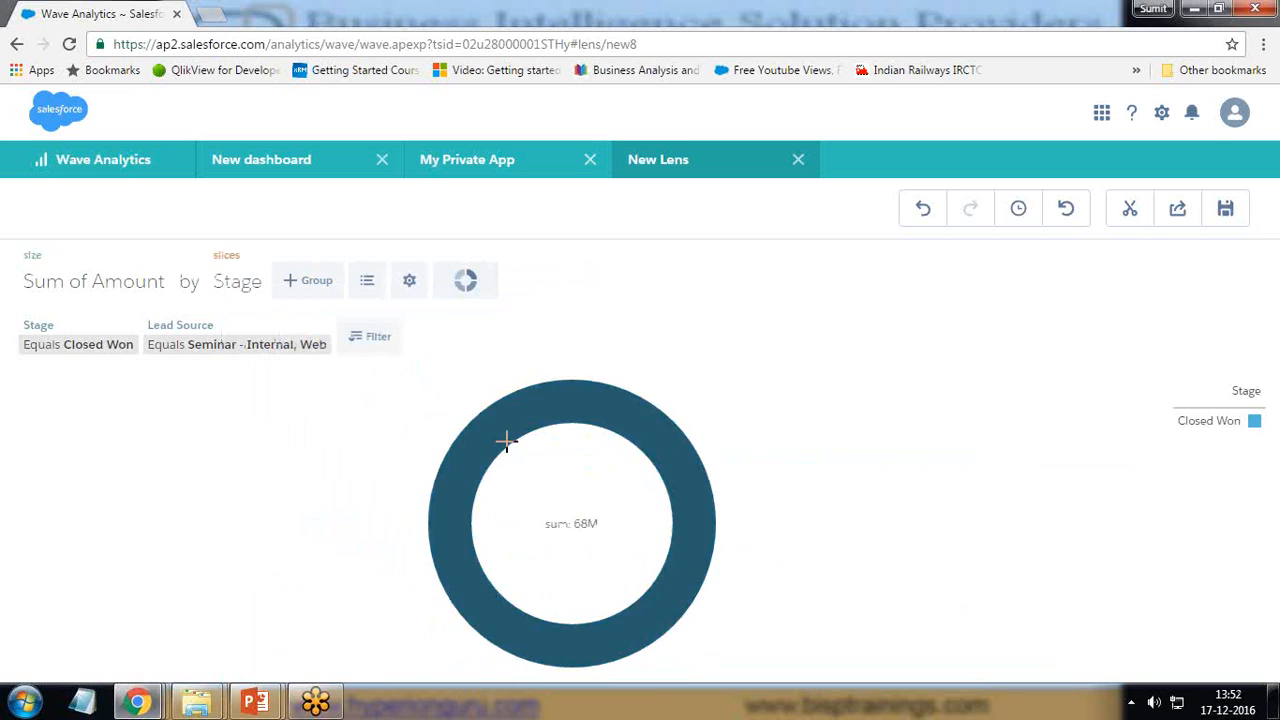
# Look through the available chart types and display the lens as a Values Table.
pyautogui.click(465, 280)
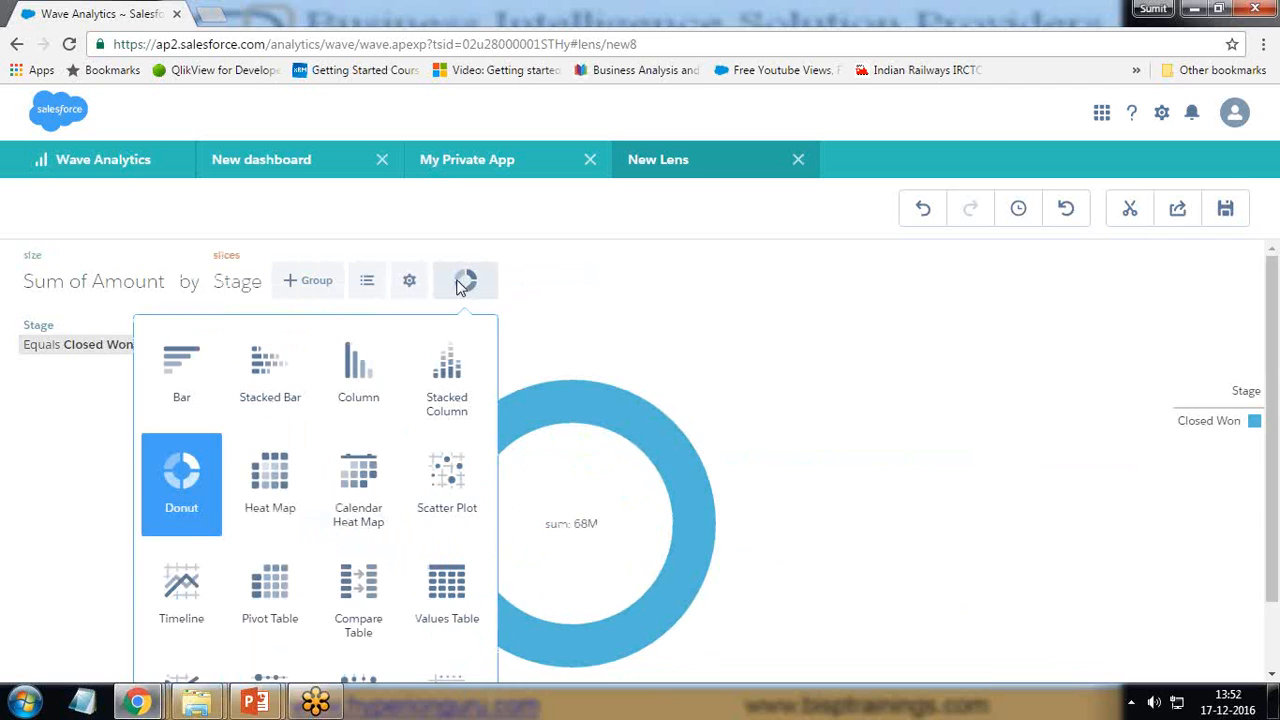
pyautogui.scroll(-2, 365, 590)
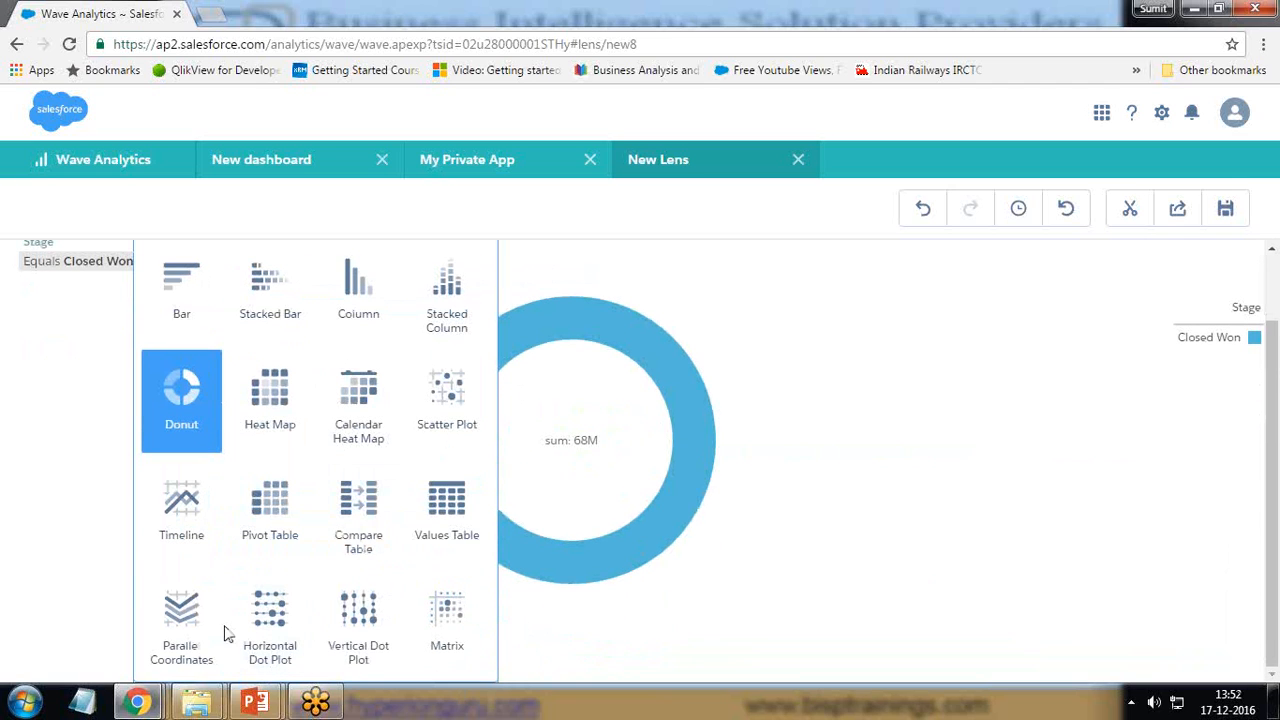
pyautogui.scroll(2, 360, 529)
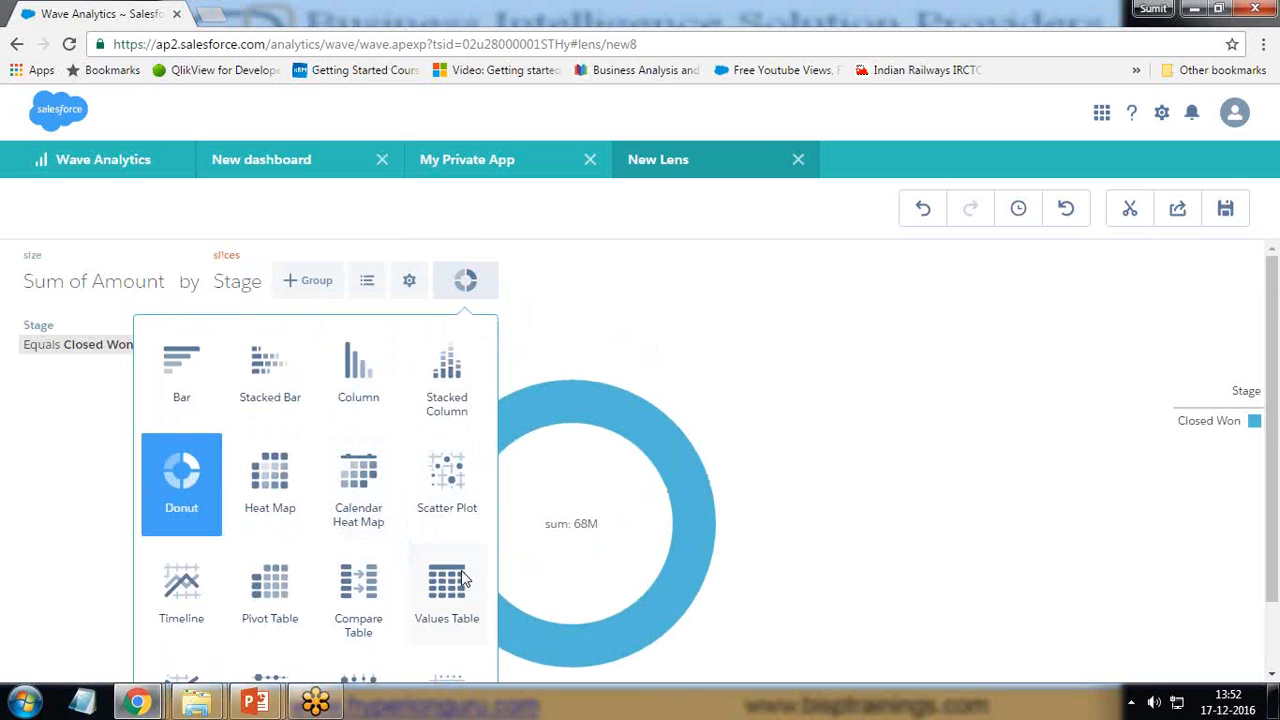
pyautogui.click(425, 612)
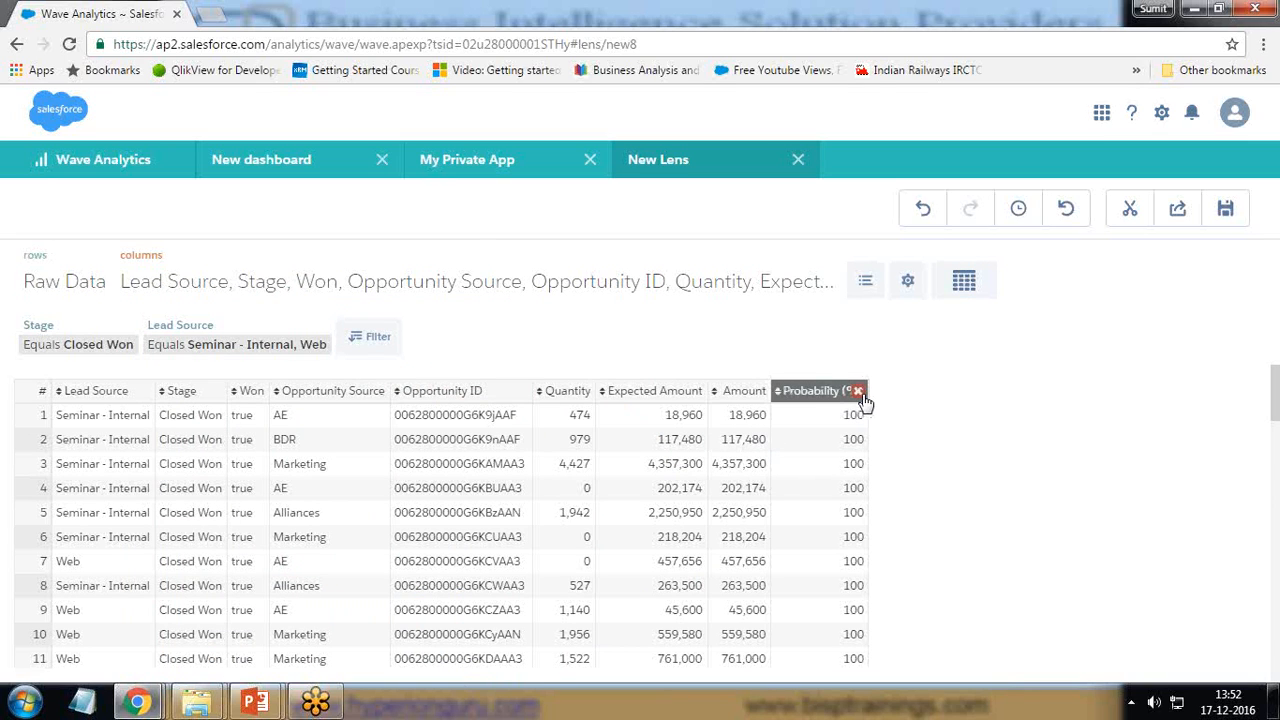
# Remove the Probability, Expected Amount, Won and Opportunity Source columns from the values table.
pyautogui.click(859, 392)
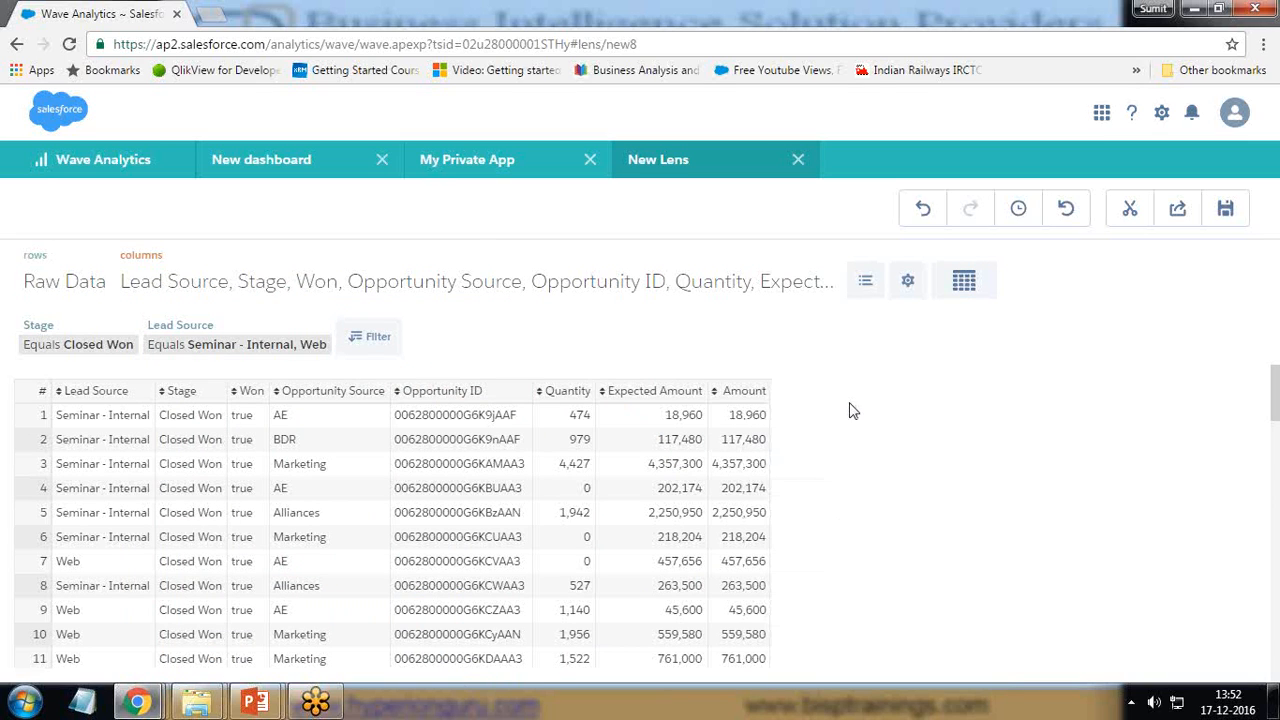
pyautogui.click(700, 391)
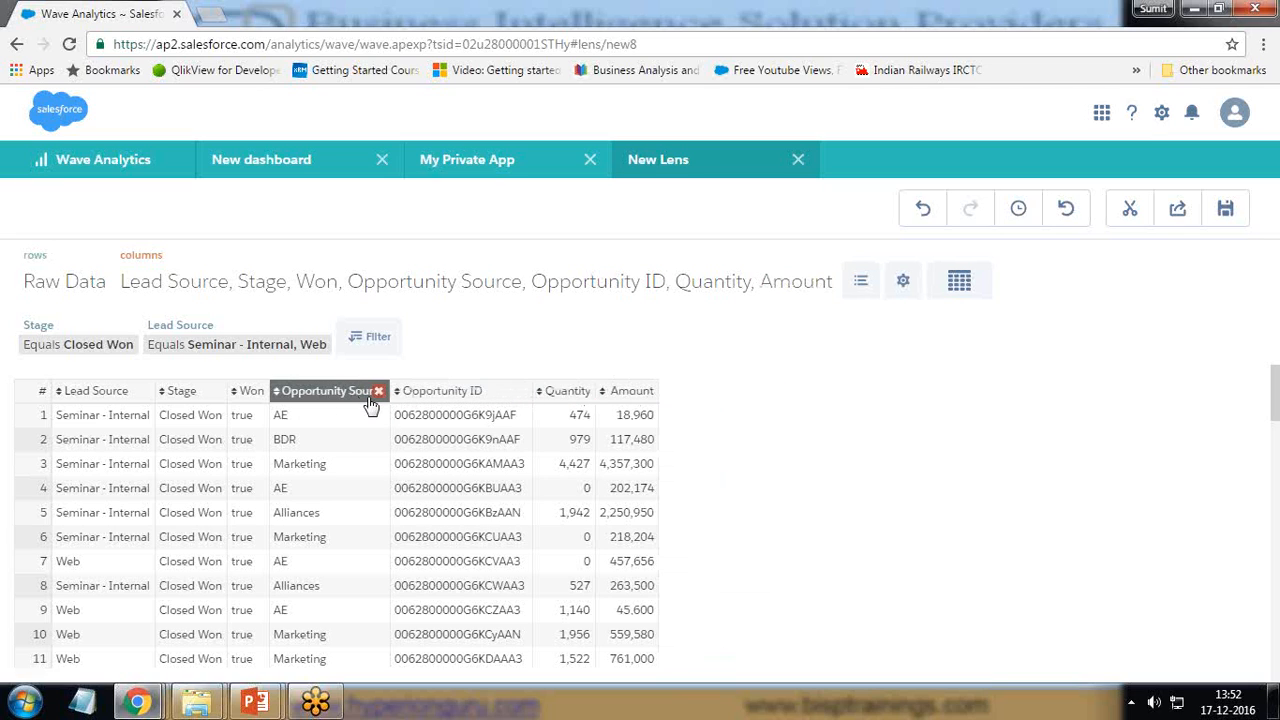
pyautogui.click(290, 391)
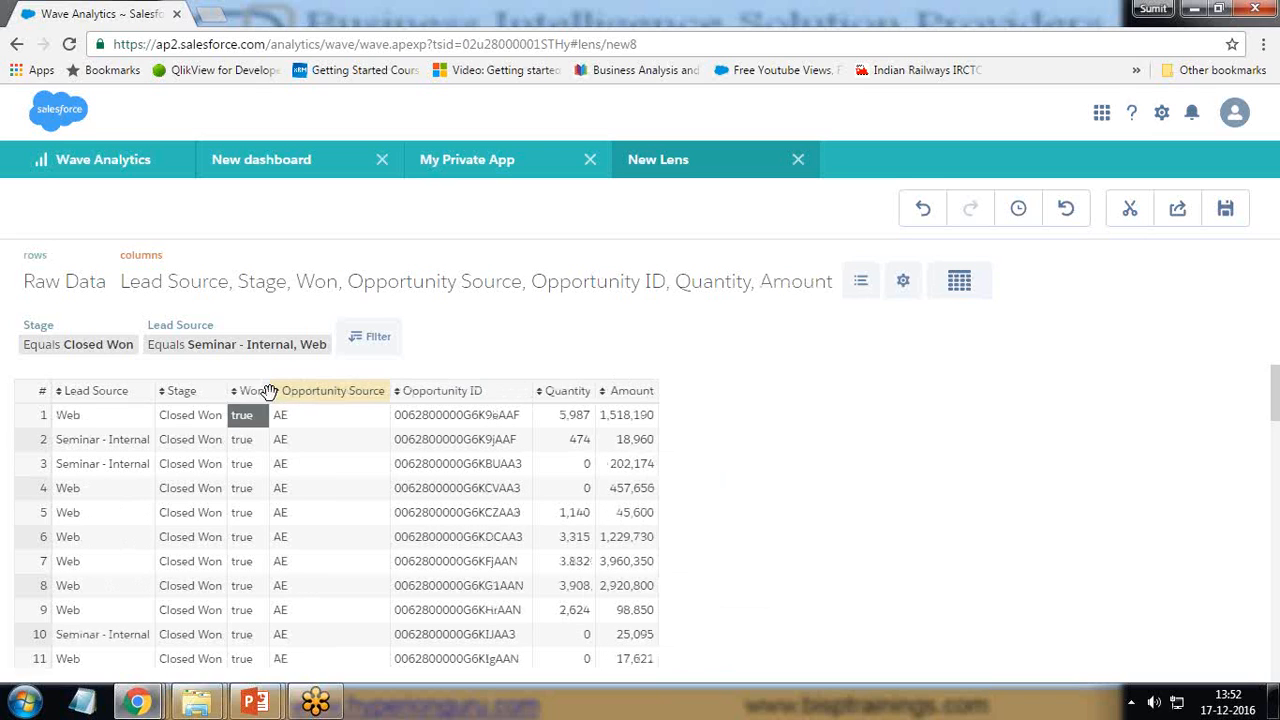
pyautogui.click(259, 391)
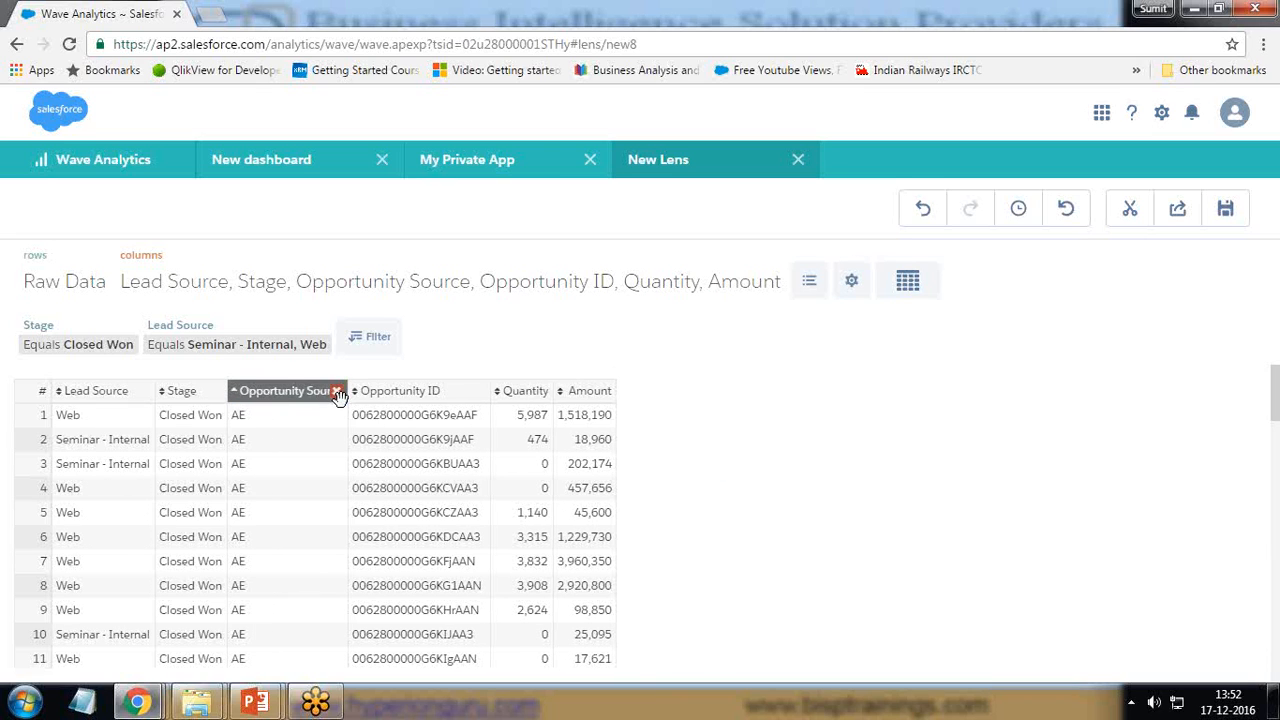
pyautogui.click(337, 395)
pyautogui.click(337, 393)
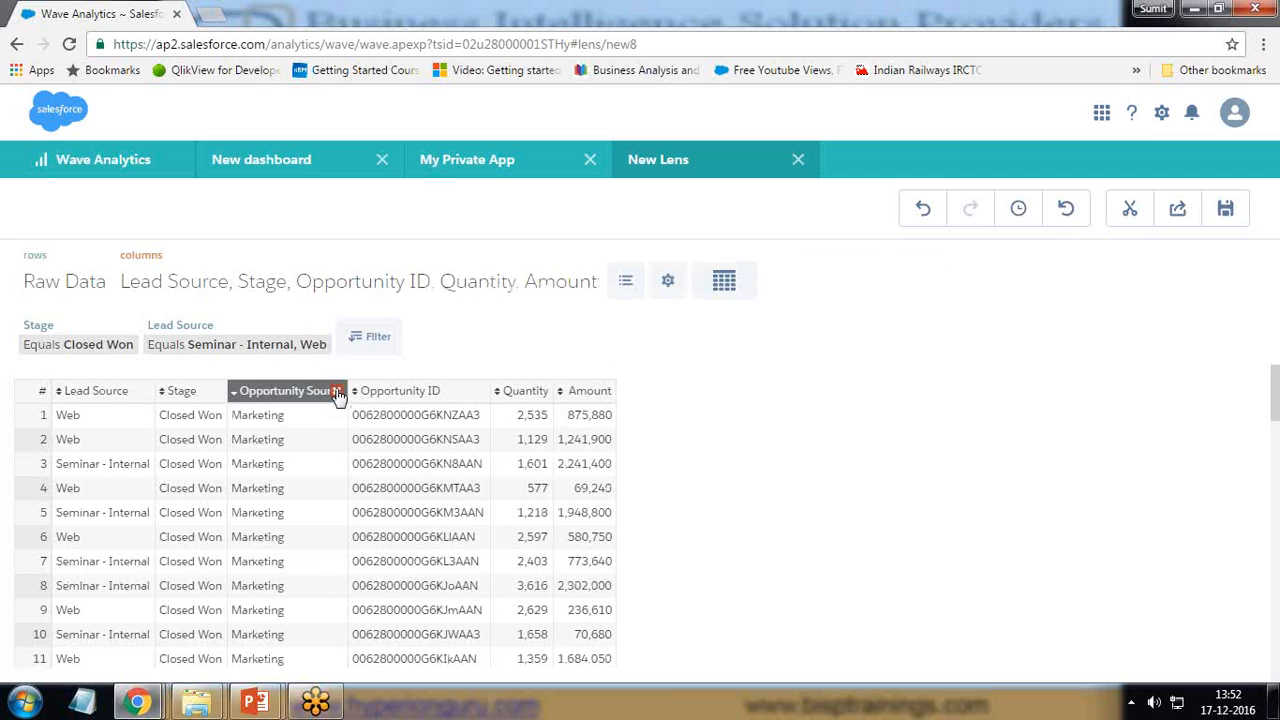
# Try the sort orders on the table's Stage column, ending with ascending, and look through the rows.
pyautogui.doubleClick(174, 391)
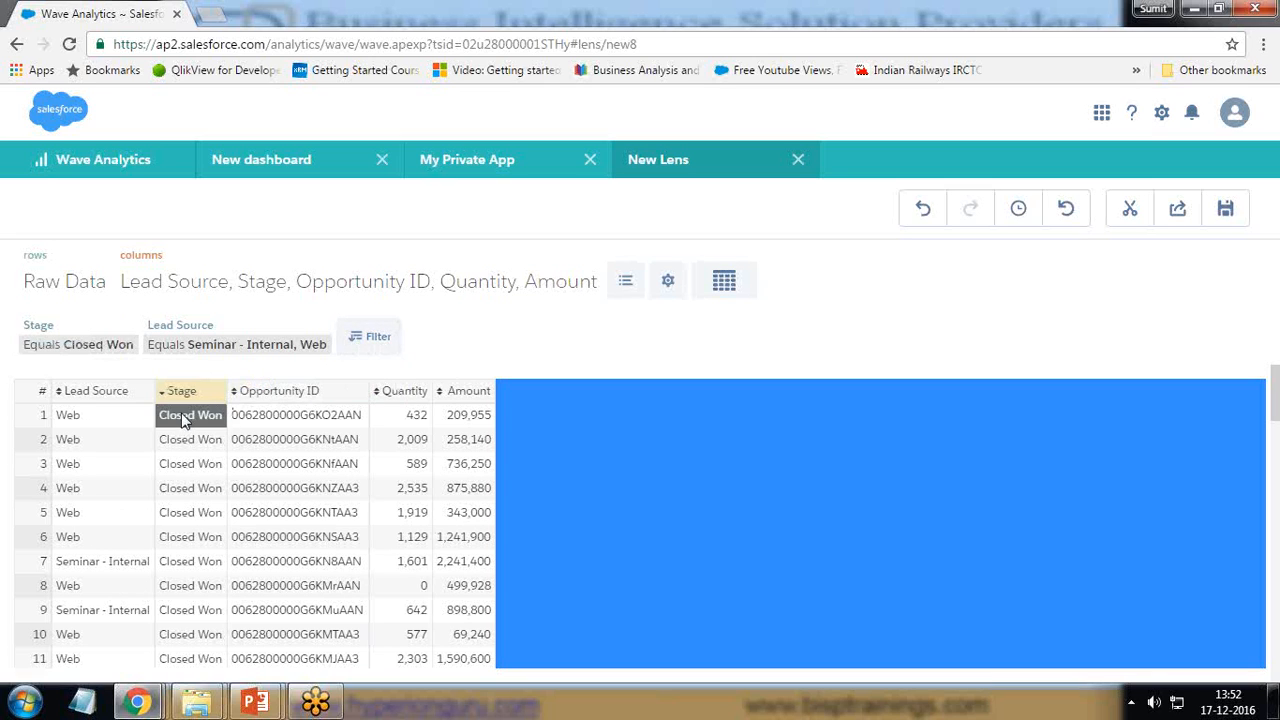
pyautogui.click(217, 392)
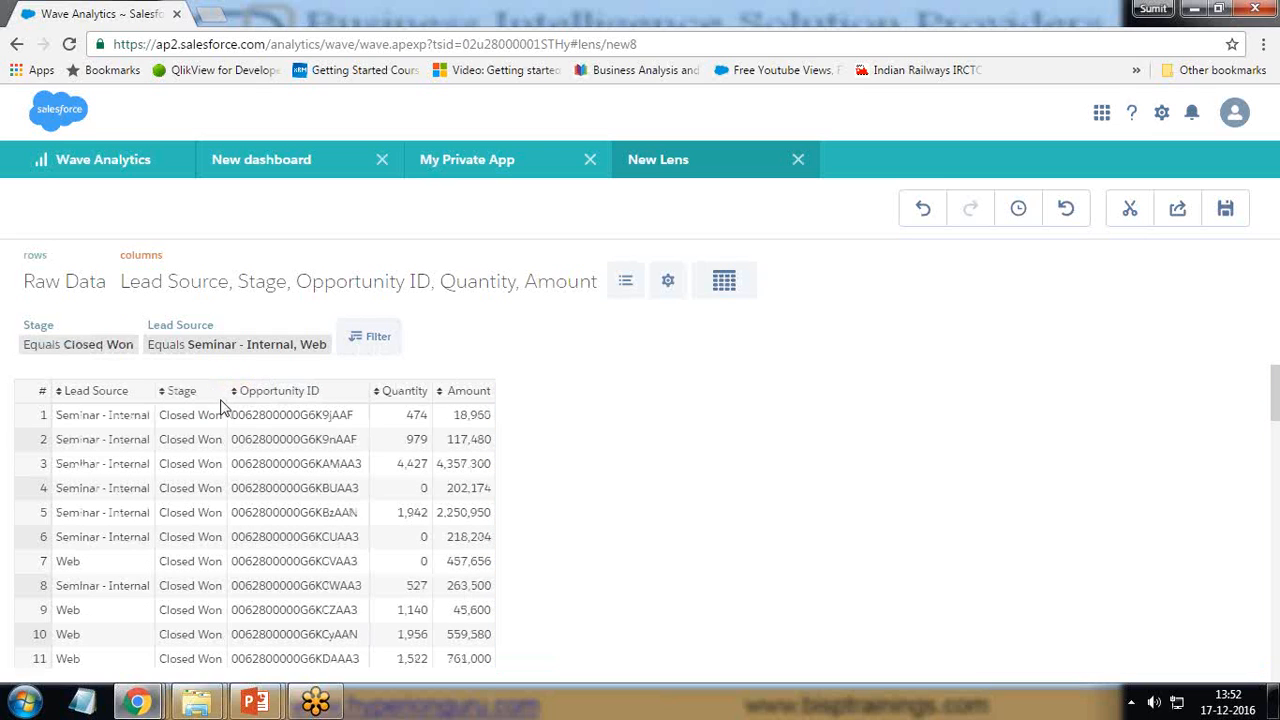
pyautogui.click(184, 391)
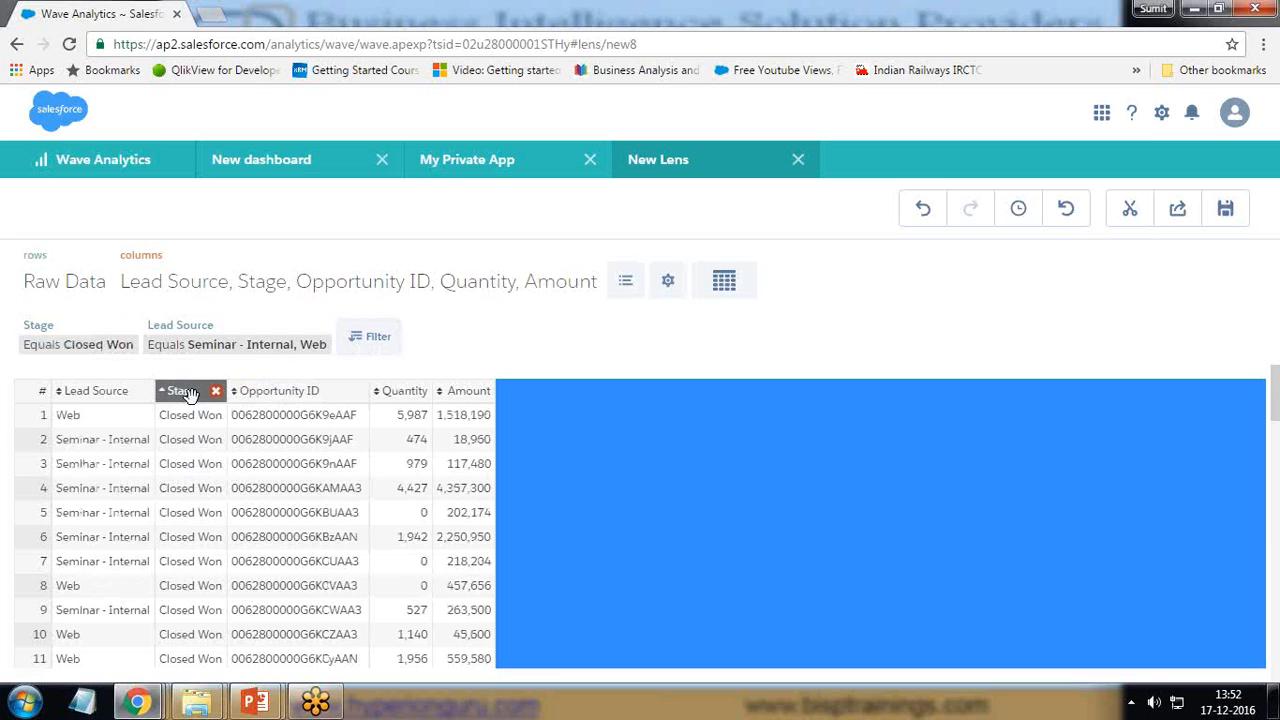
pyautogui.scroll(-15, 200, 430)
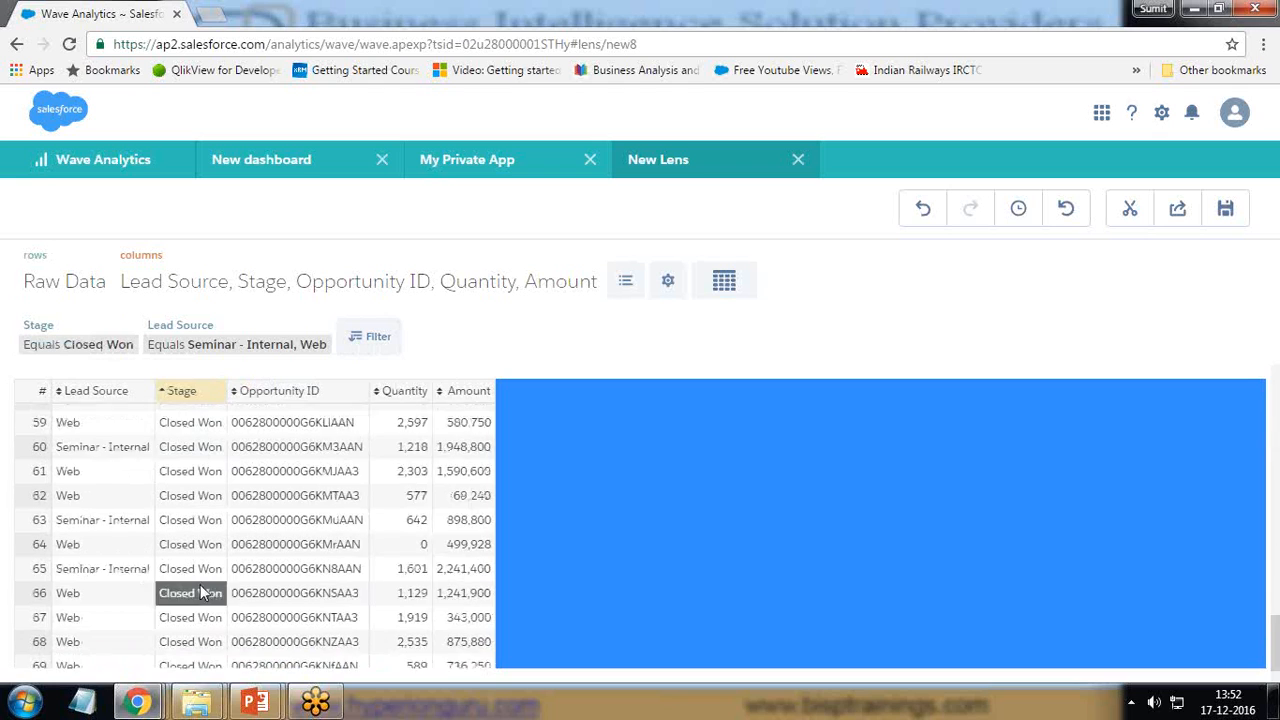
pyautogui.scroll(15, 195, 570)
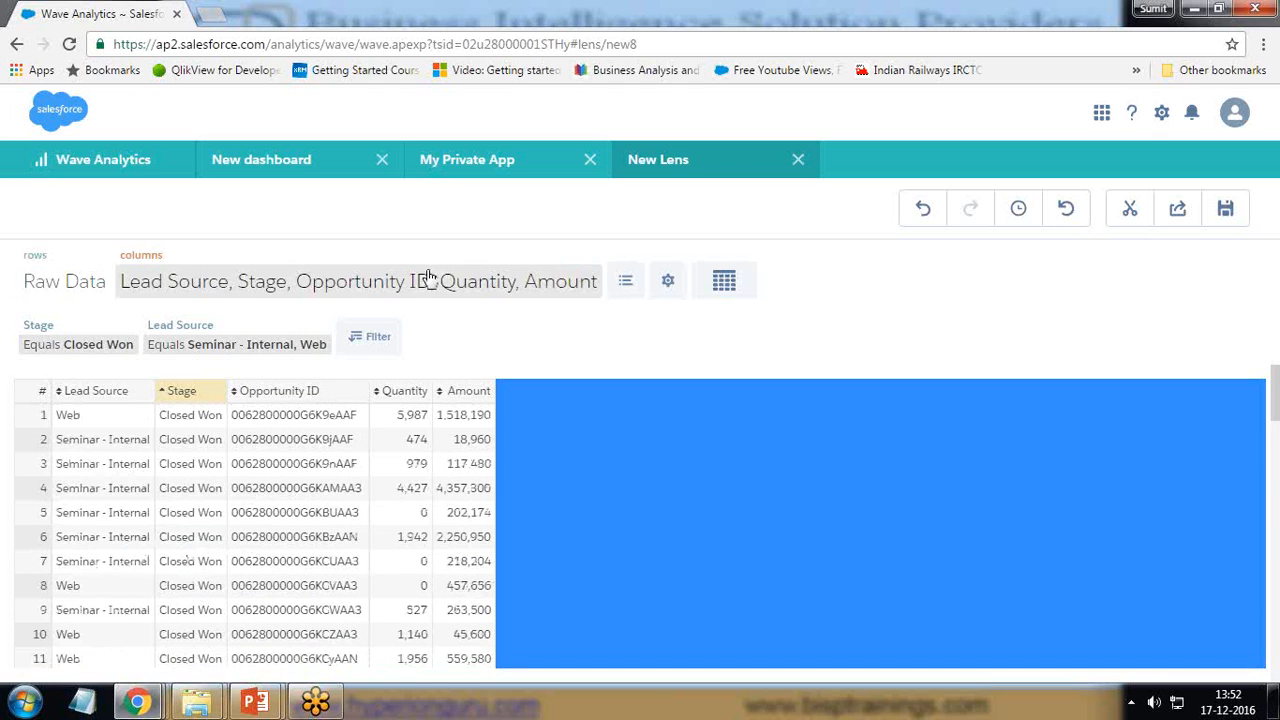
# Try removing the Lead Source and Stage filters from the table, and undo both removals.
pyautogui.click(324, 324)
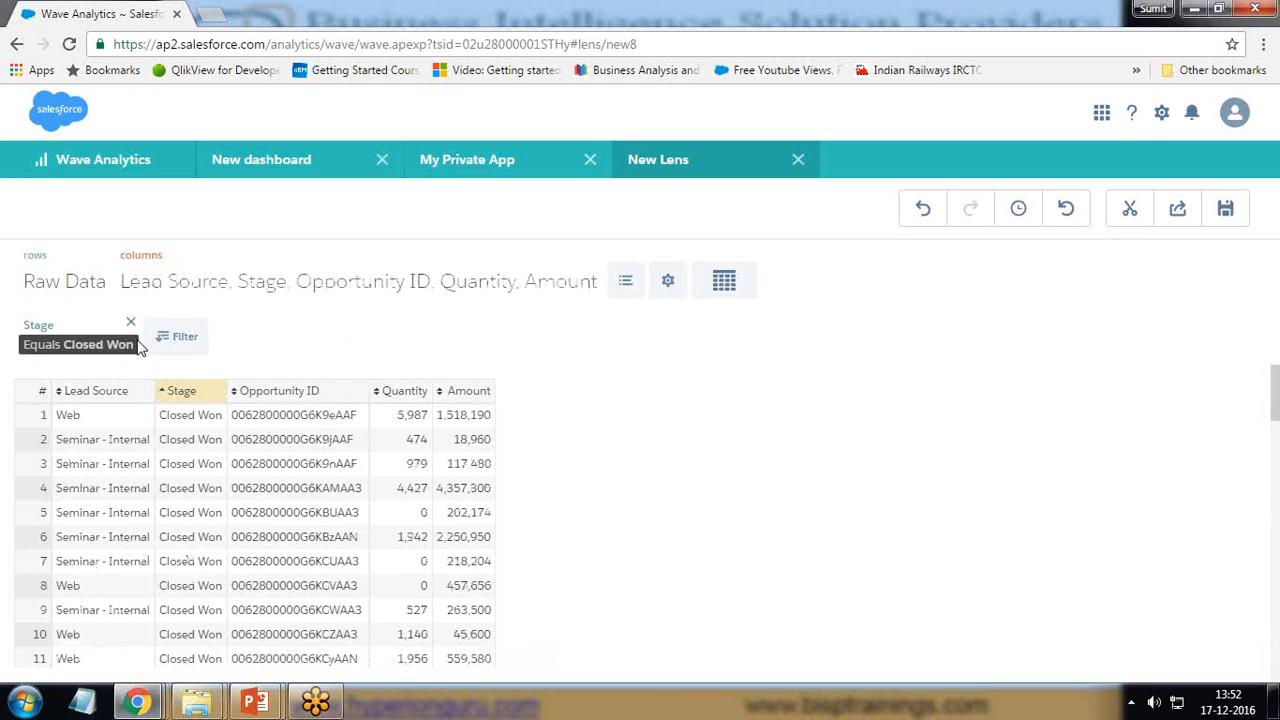
pyautogui.click(131, 325)
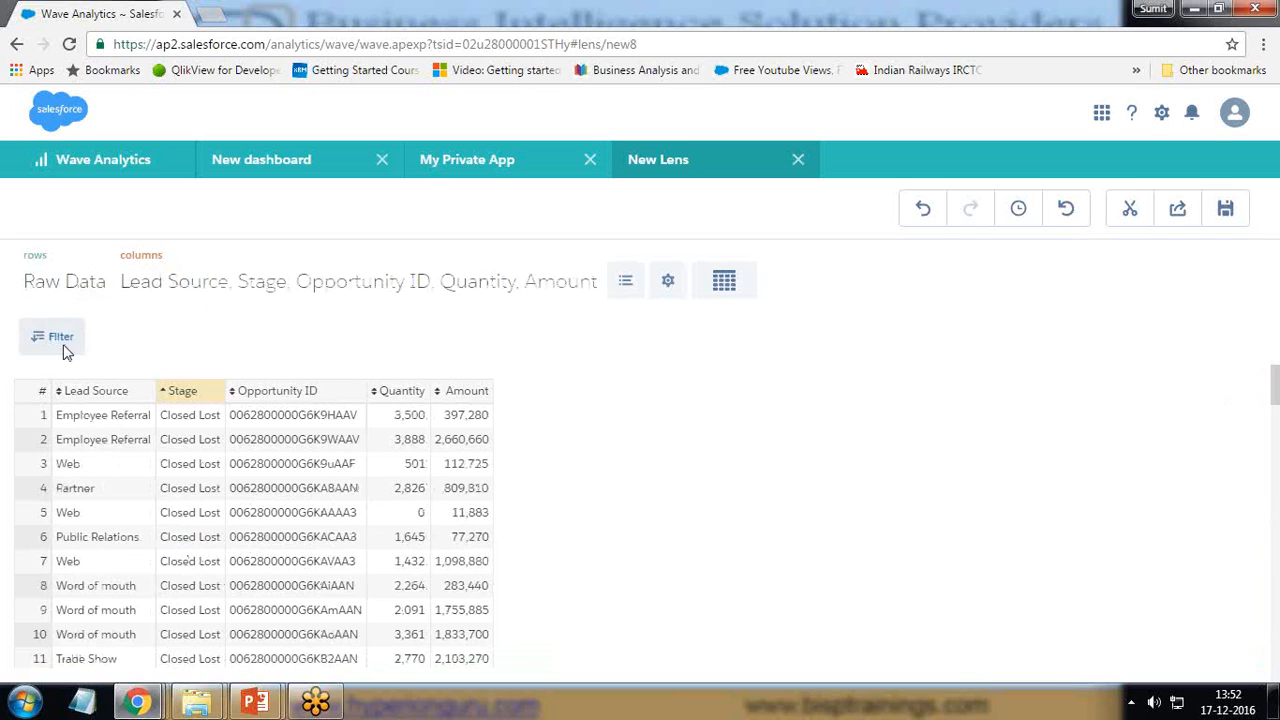
pyautogui.click(922, 212)
pyautogui.click(922, 214)
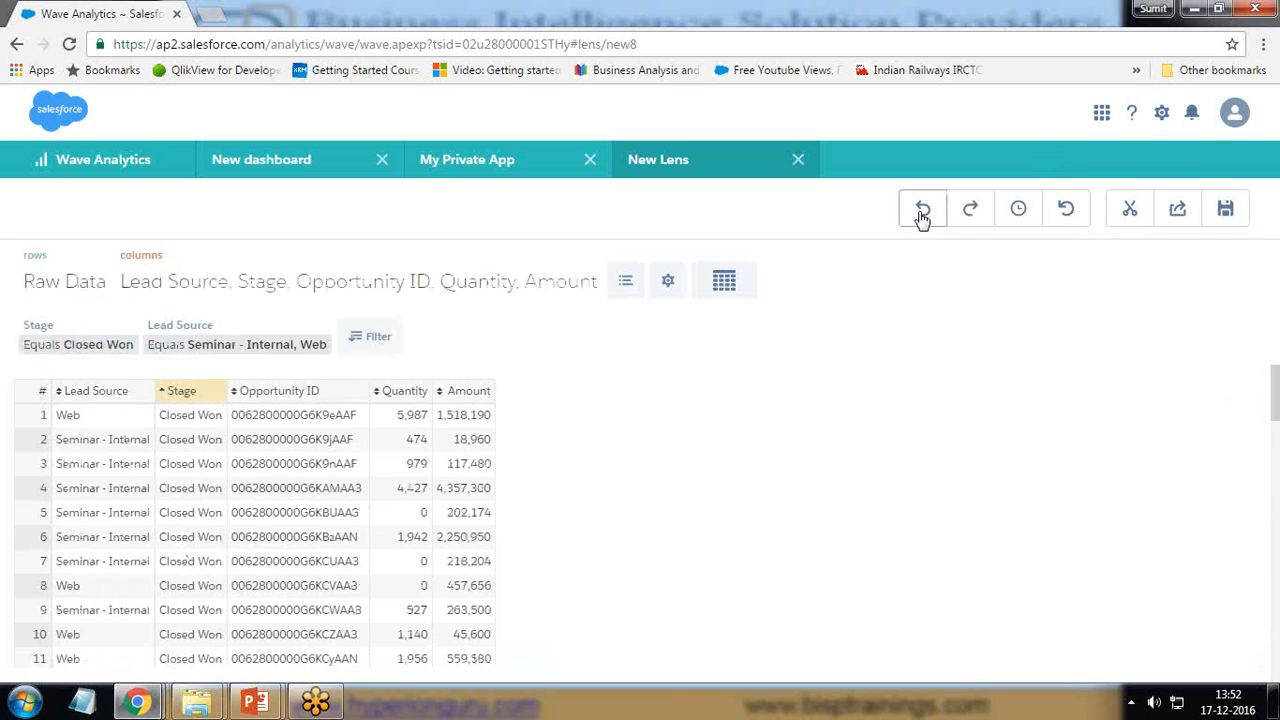
# Undo the table's sorting, column removals and chart type changes, and redo only the change to the Donut chart.
pyautogui.click(922, 216)
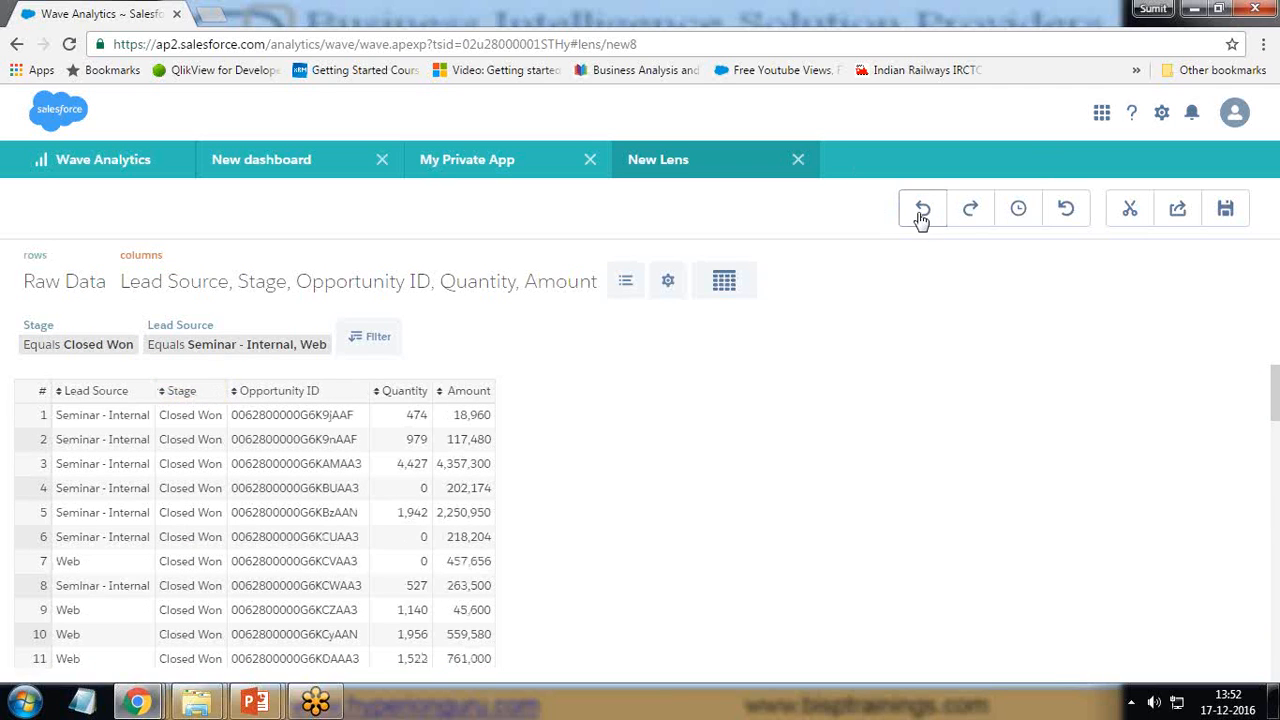
pyautogui.click(916, 212)
pyautogui.click(920, 212)
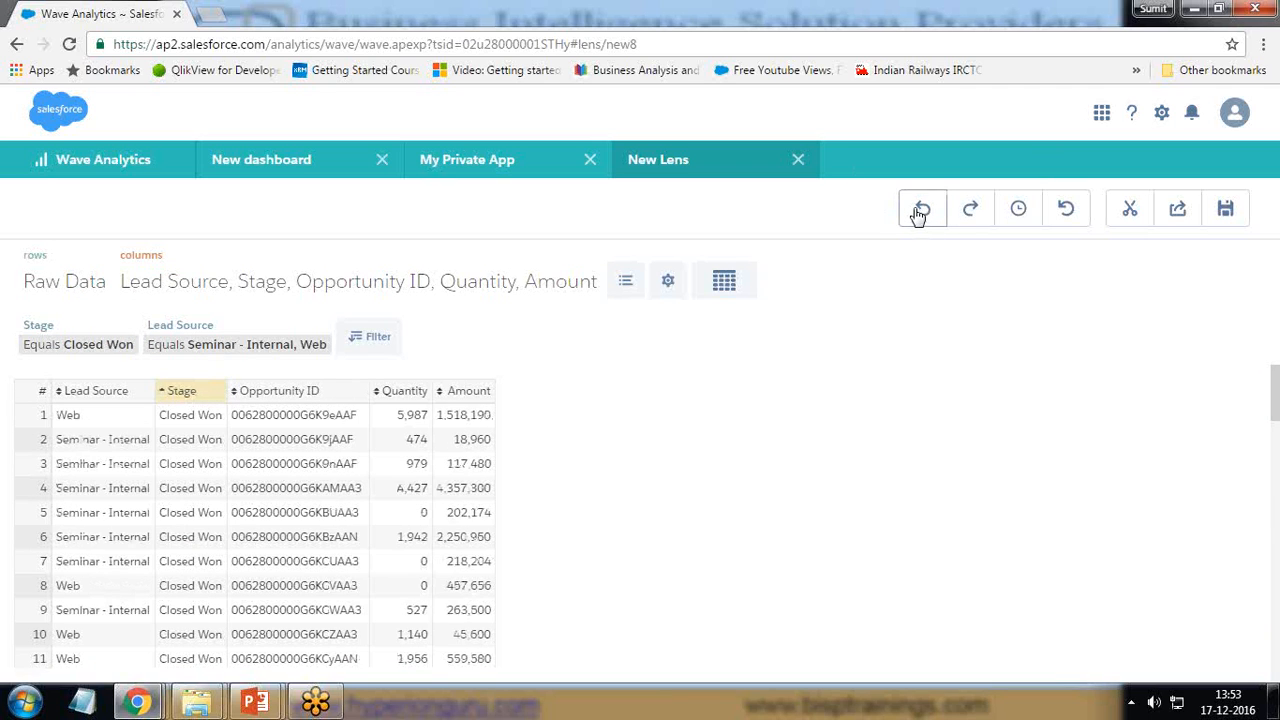
pyautogui.click(920, 212)
pyautogui.click(920, 212)
pyautogui.click(920, 212)
pyautogui.click(920, 212)
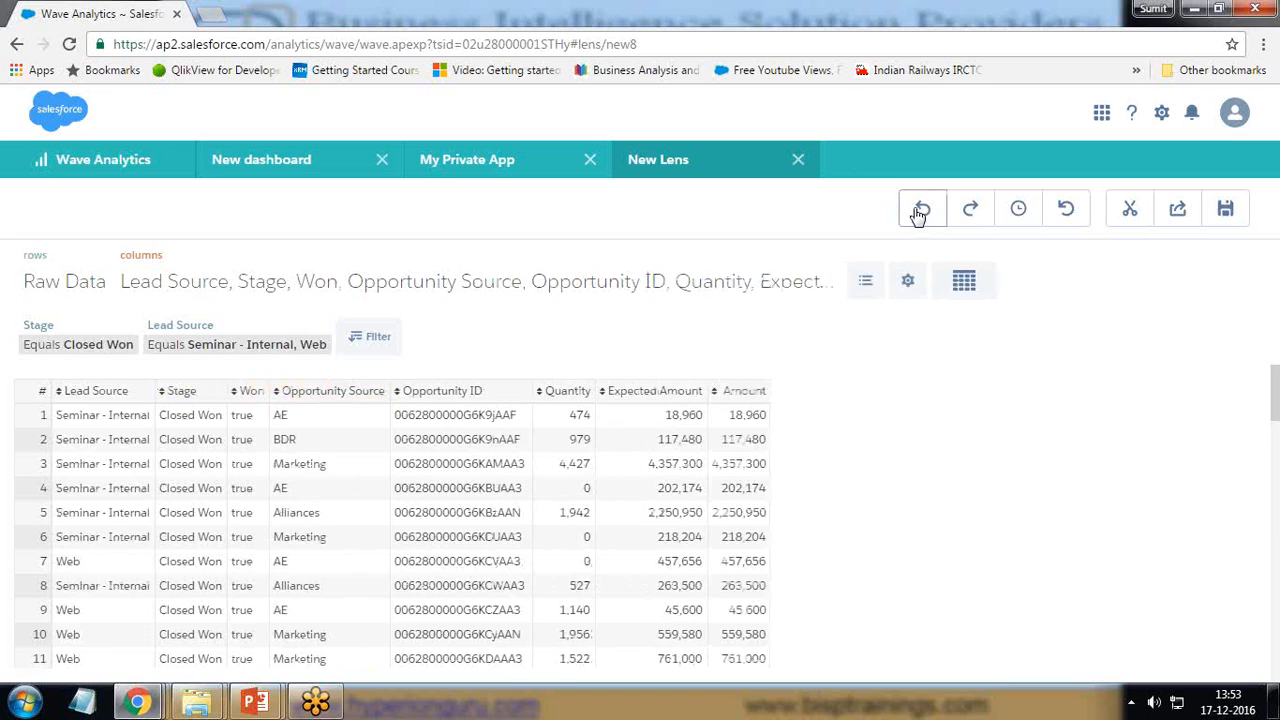
pyautogui.click(920, 212)
pyautogui.click(920, 212)
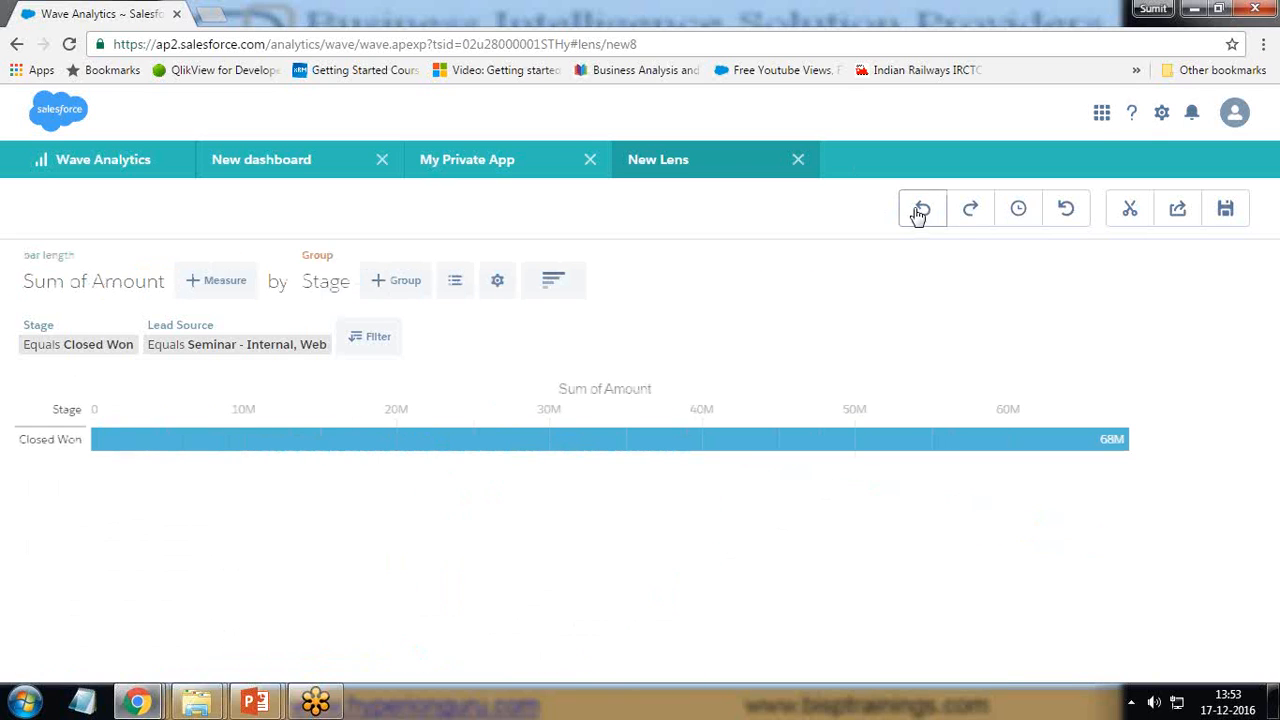
pyautogui.click(968, 210)
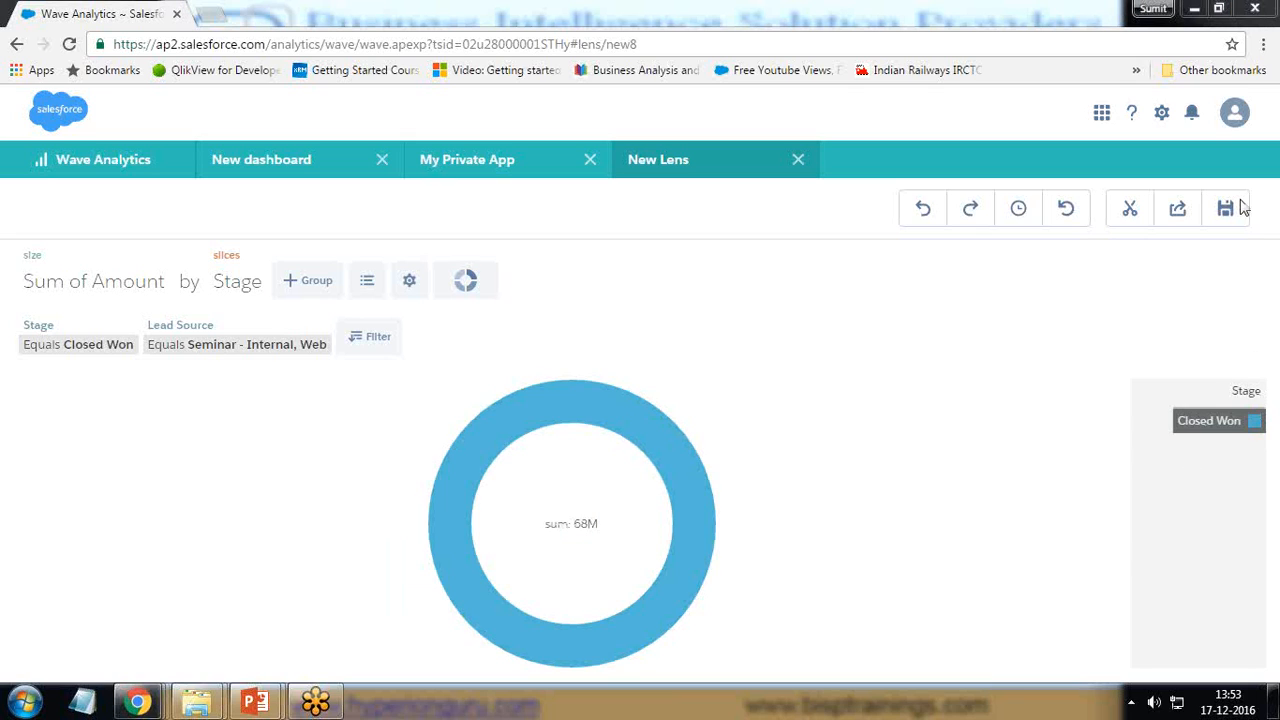
# Clip the Closed Won donut lens to the new dashboard.
pyautogui.click(1256, 421)
pyautogui.doubleClick(1256, 421)
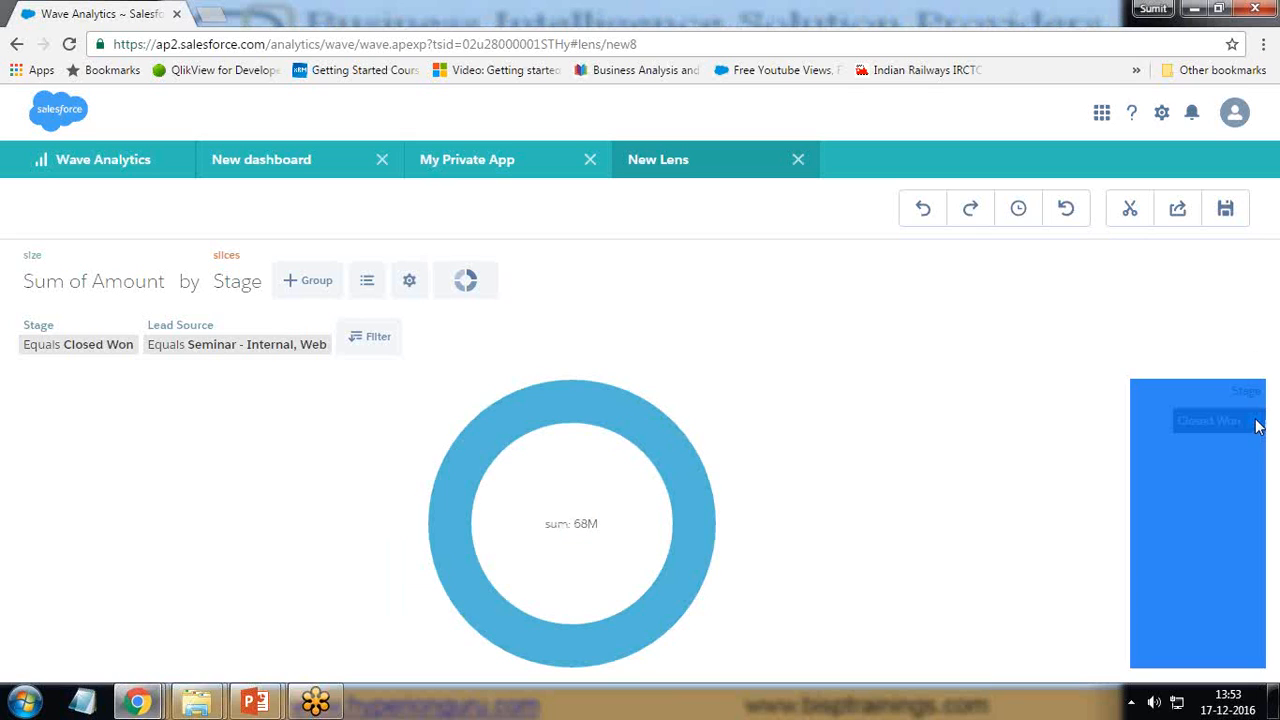
pyautogui.click(1069, 446)
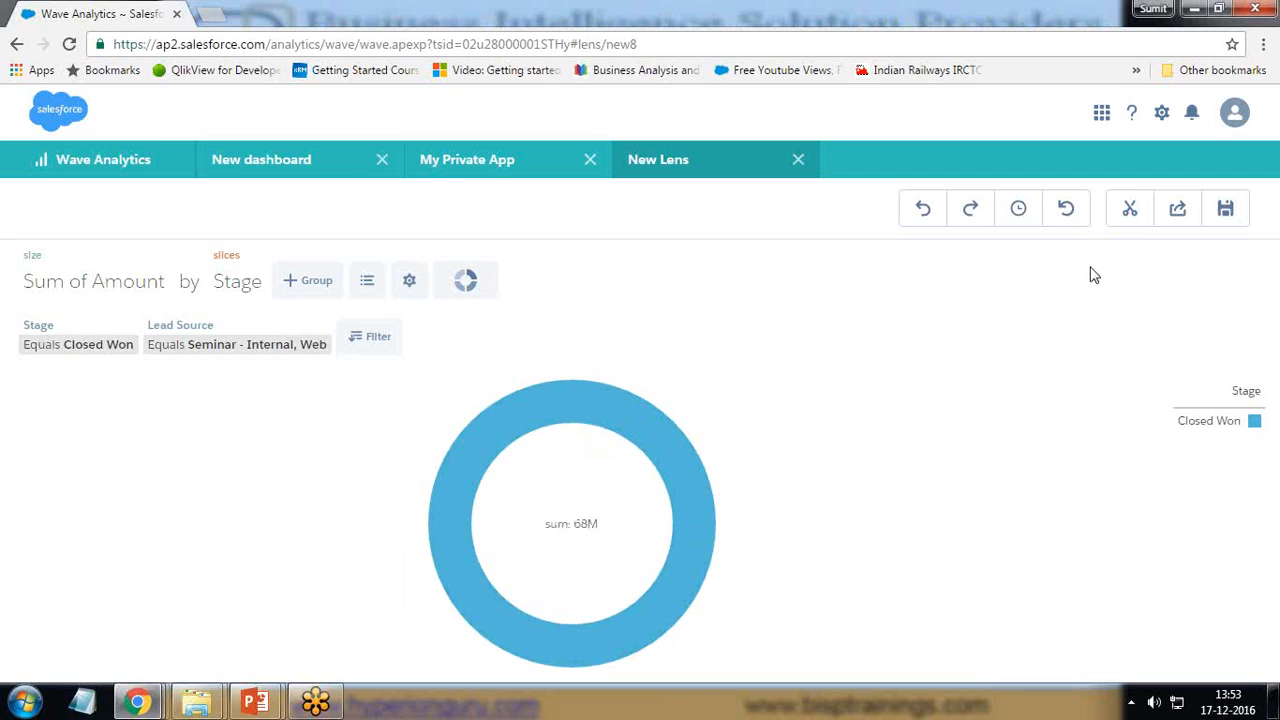
pyautogui.click(1127, 218)
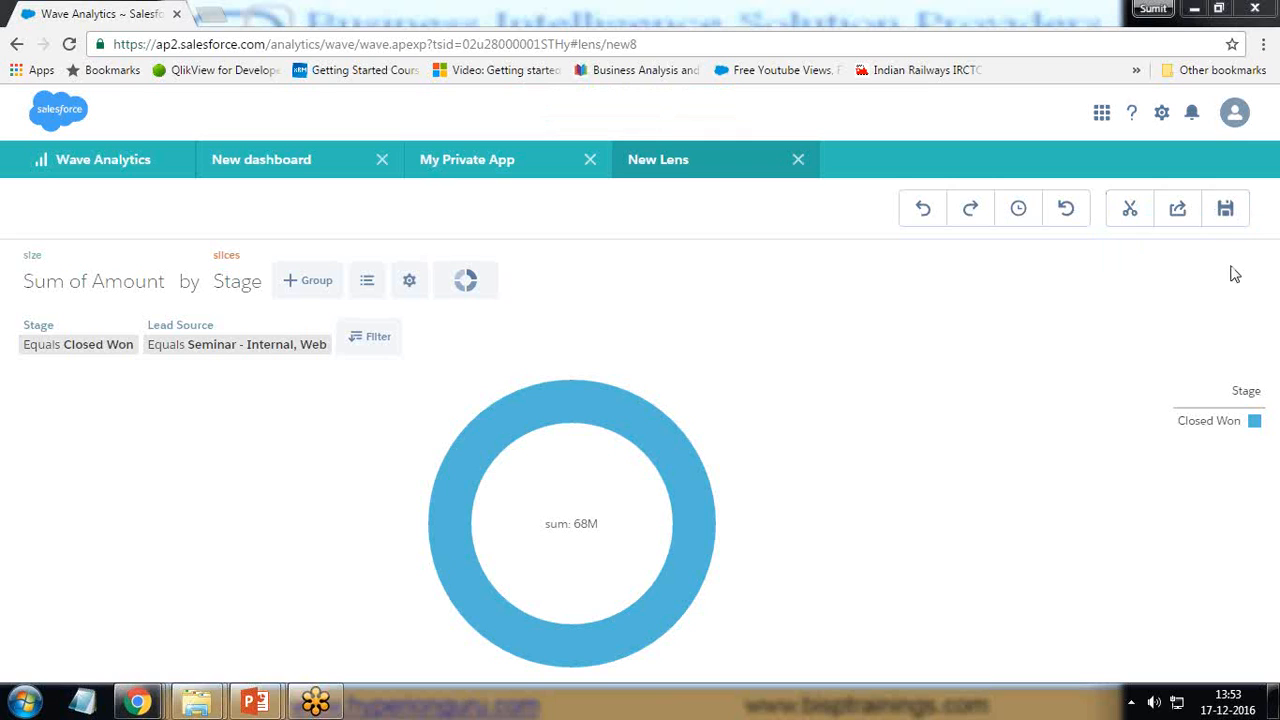
# Save the lens with the title BispOpportunity in the Shared App.
pyautogui.click(1226, 209)
pyautogui.moveTo(540, 287); pyautogui.dragTo(243, 287)
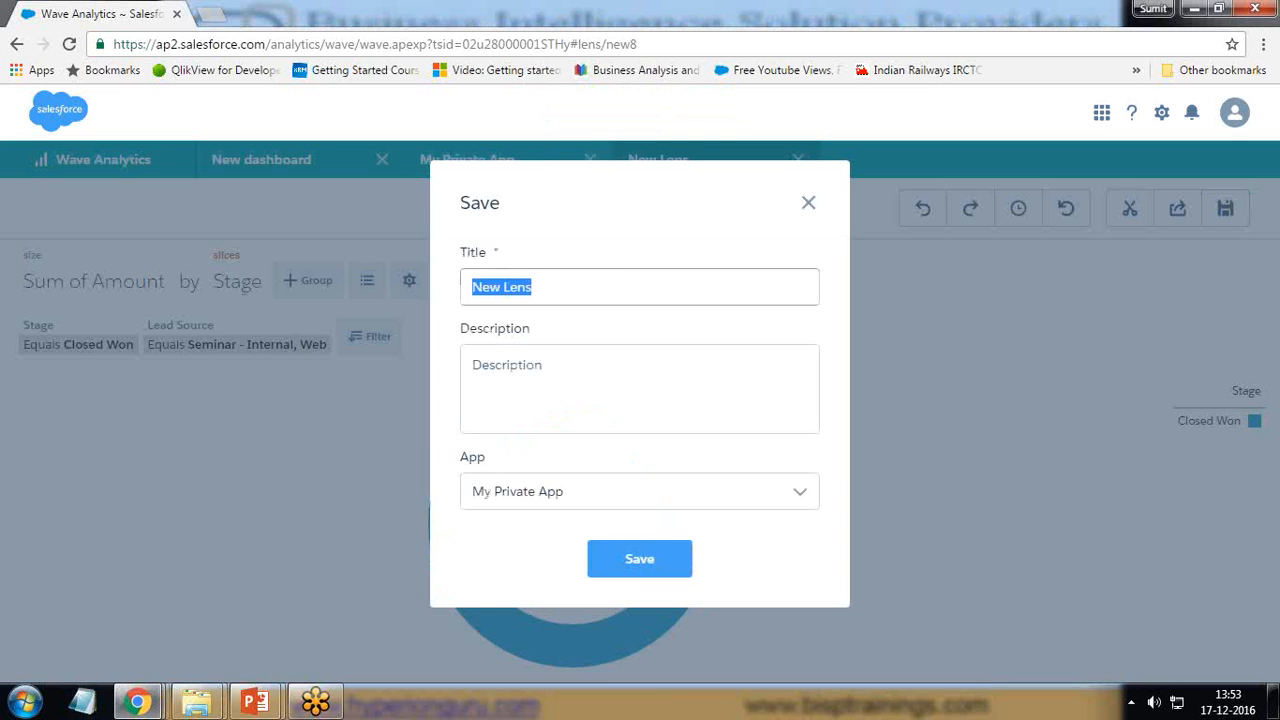
pyautogui.press('BackSpace')
pyautogui.write('BispOpportunity')
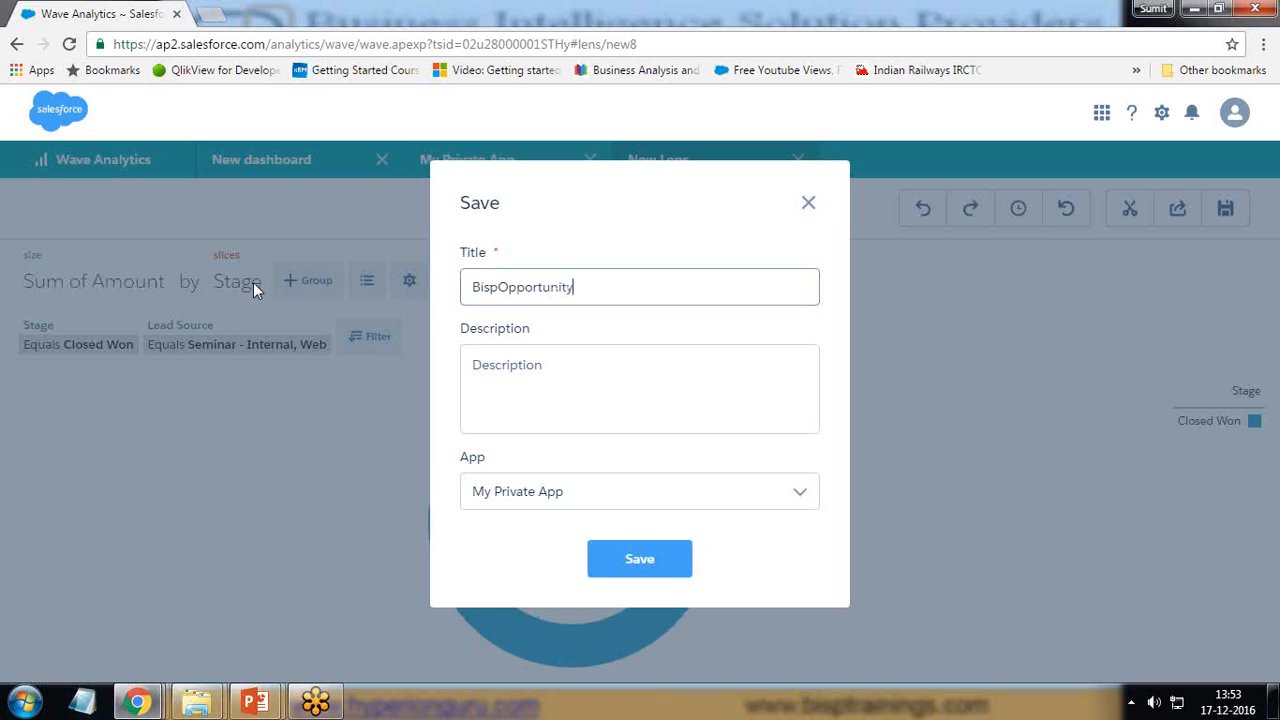
pyautogui.click(620, 500)
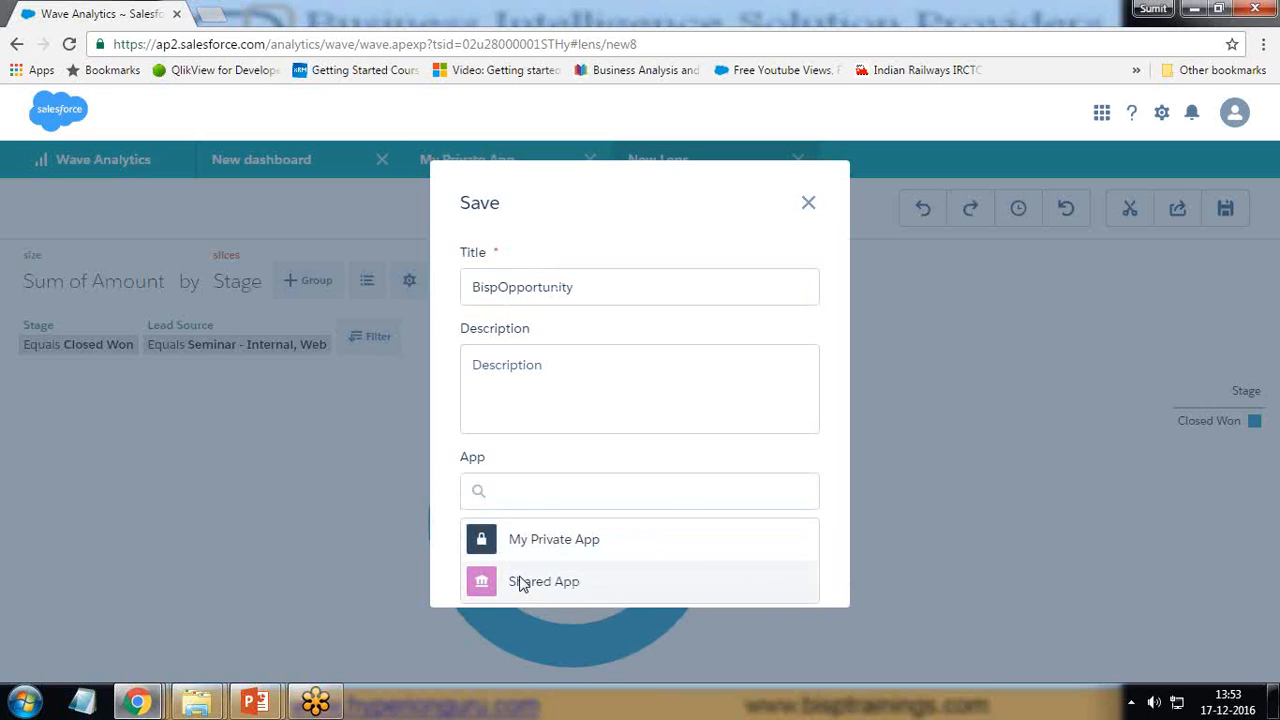
pyautogui.click(517, 583)
pyautogui.click(635, 566)
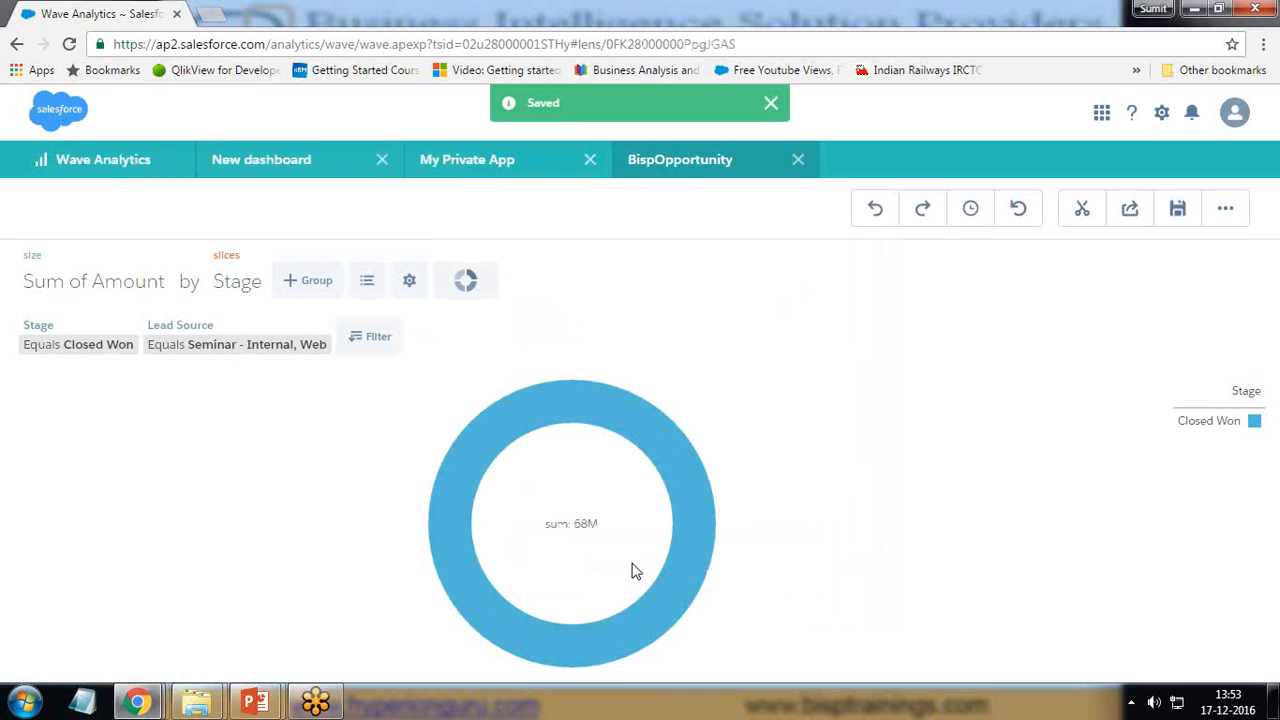
# Look at the item types that can be created from the Wave Analytics home page, and return to the new dashboard.
pyautogui.click(270, 164)
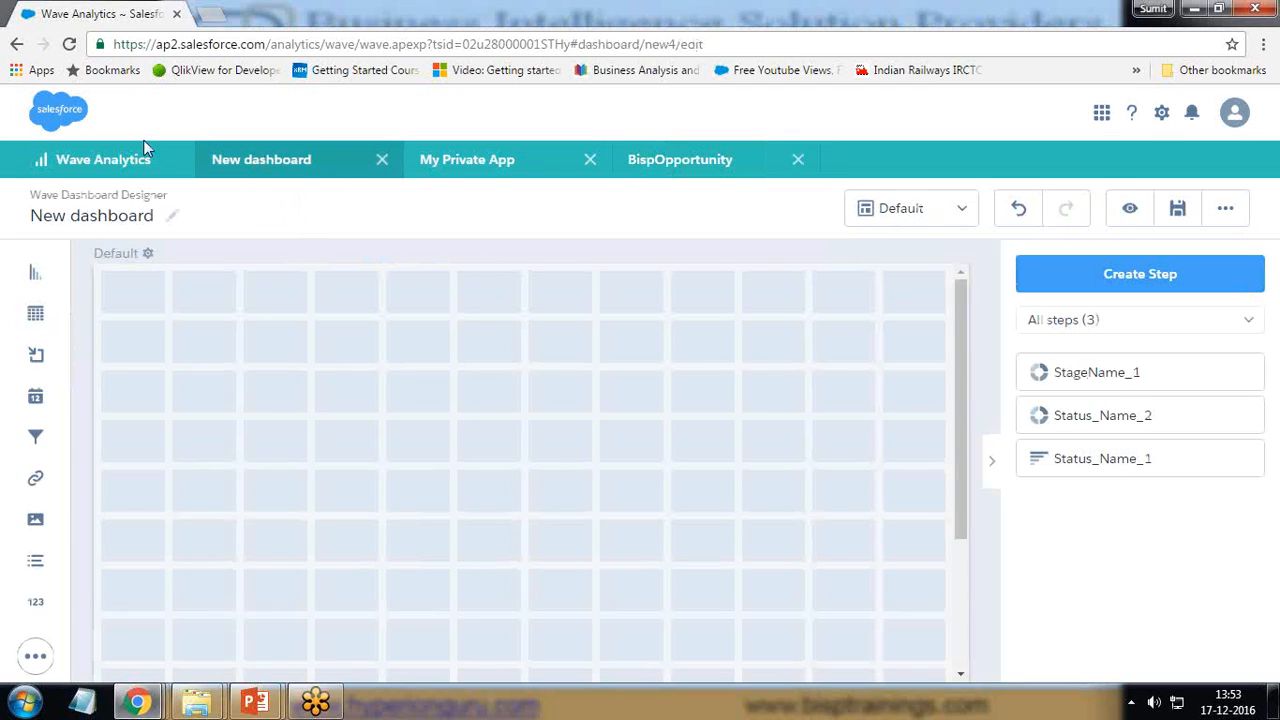
pyautogui.click(111, 161)
pyautogui.click(1133, 216)
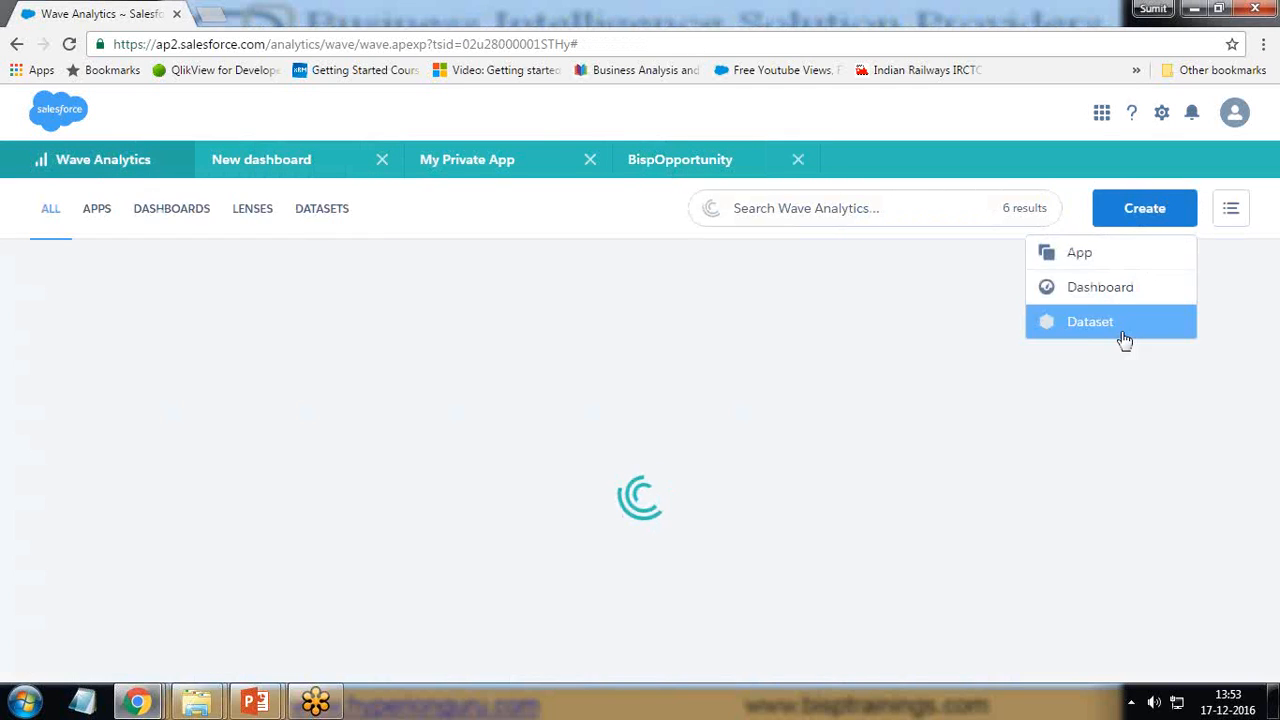
pyautogui.click(303, 165)
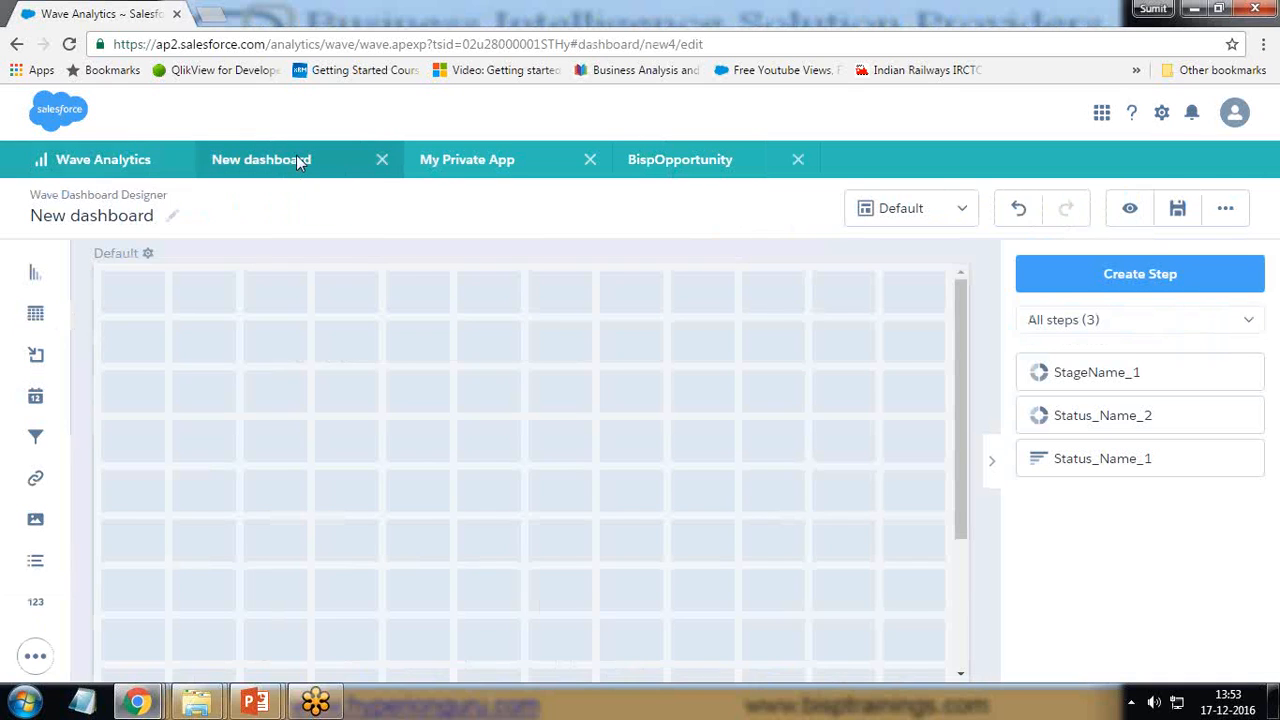
# Add a chart widget for the Status_Name_1 step near the dashboard's upper-left corner and enlarge it, checking its step properties.
pyautogui.moveTo(27, 276); pyautogui.dragTo(204, 318)
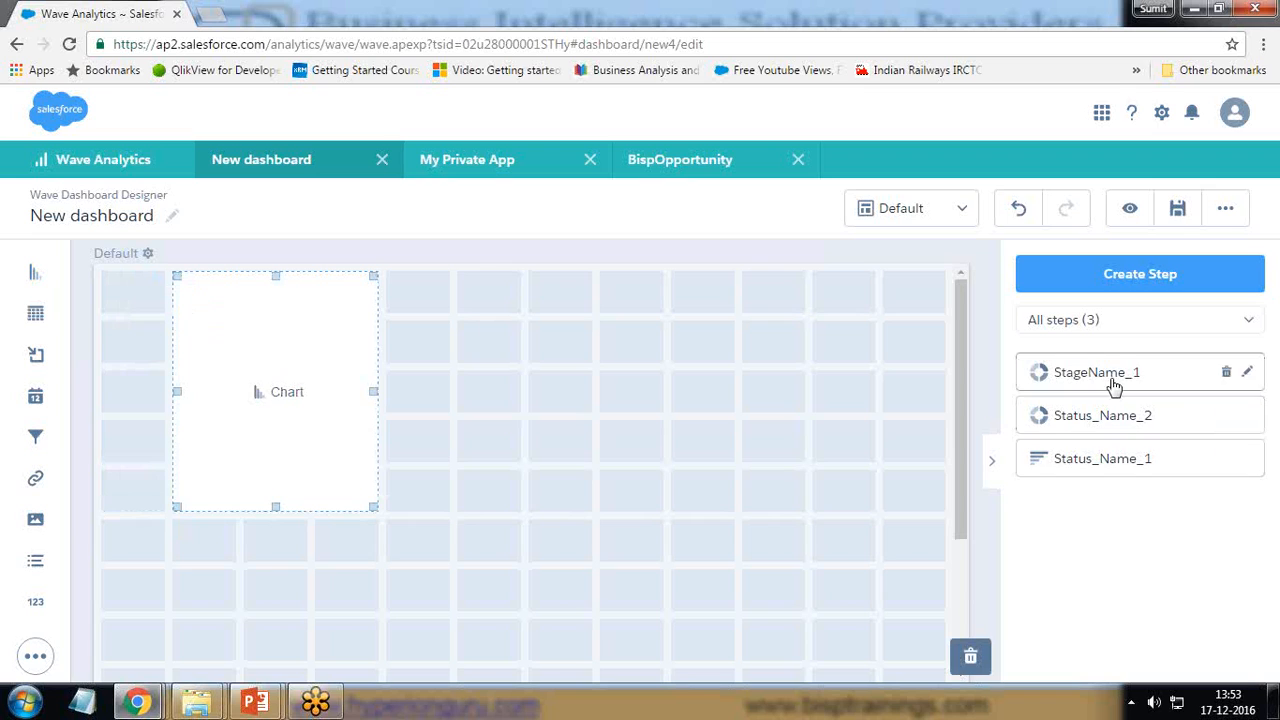
pyautogui.moveTo(1097, 465); pyautogui.dragTo(333, 422)
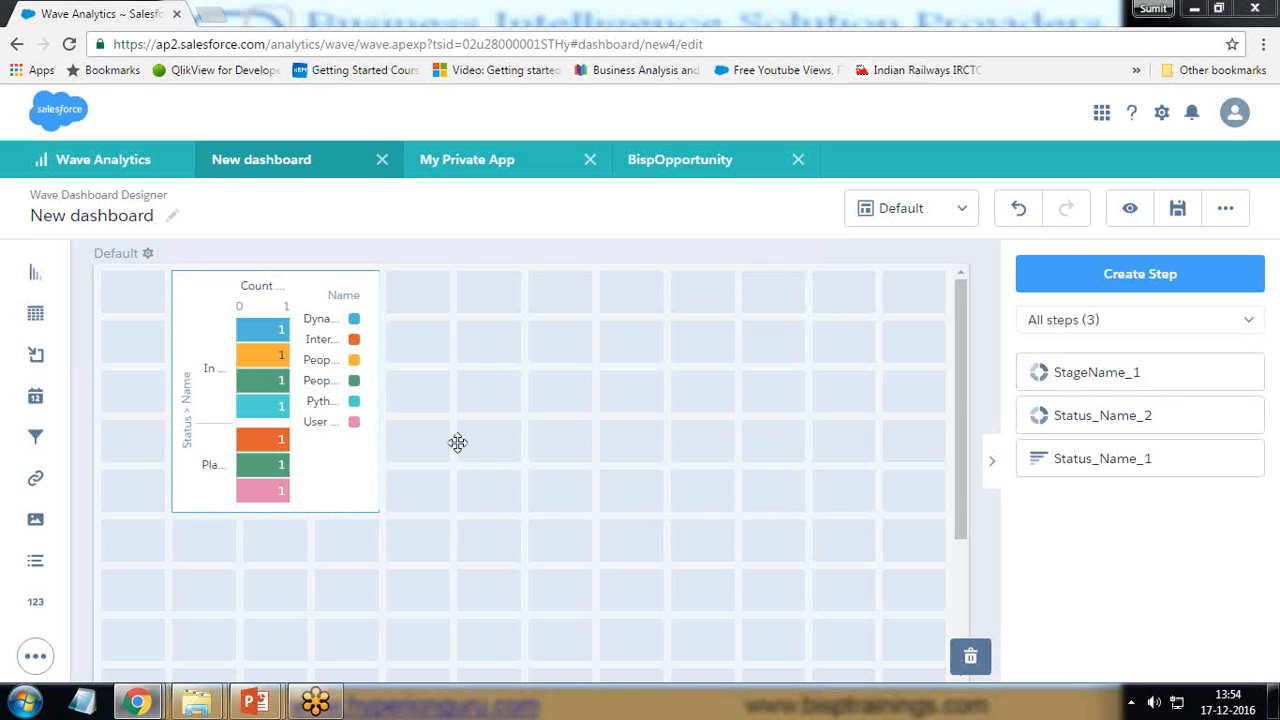
pyautogui.click(374, 500)
pyautogui.moveTo(374, 508); pyautogui.dragTo(490, 567)
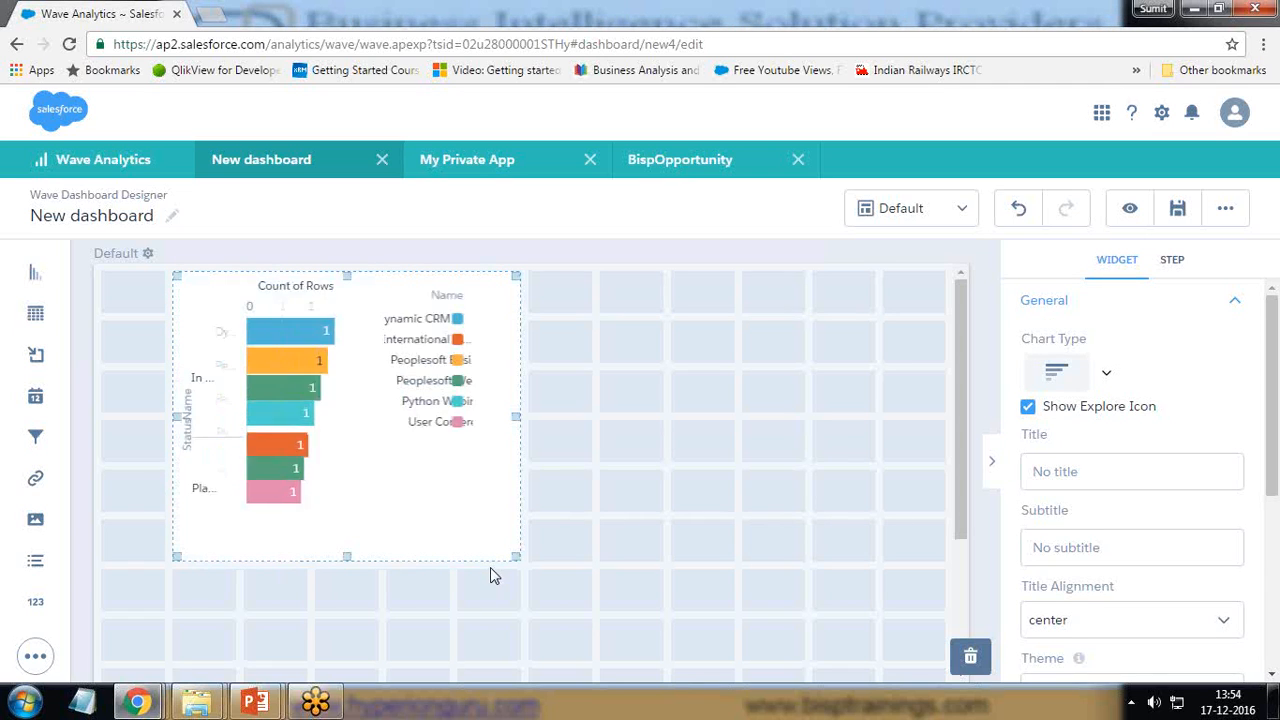
pyautogui.click(1172, 261)
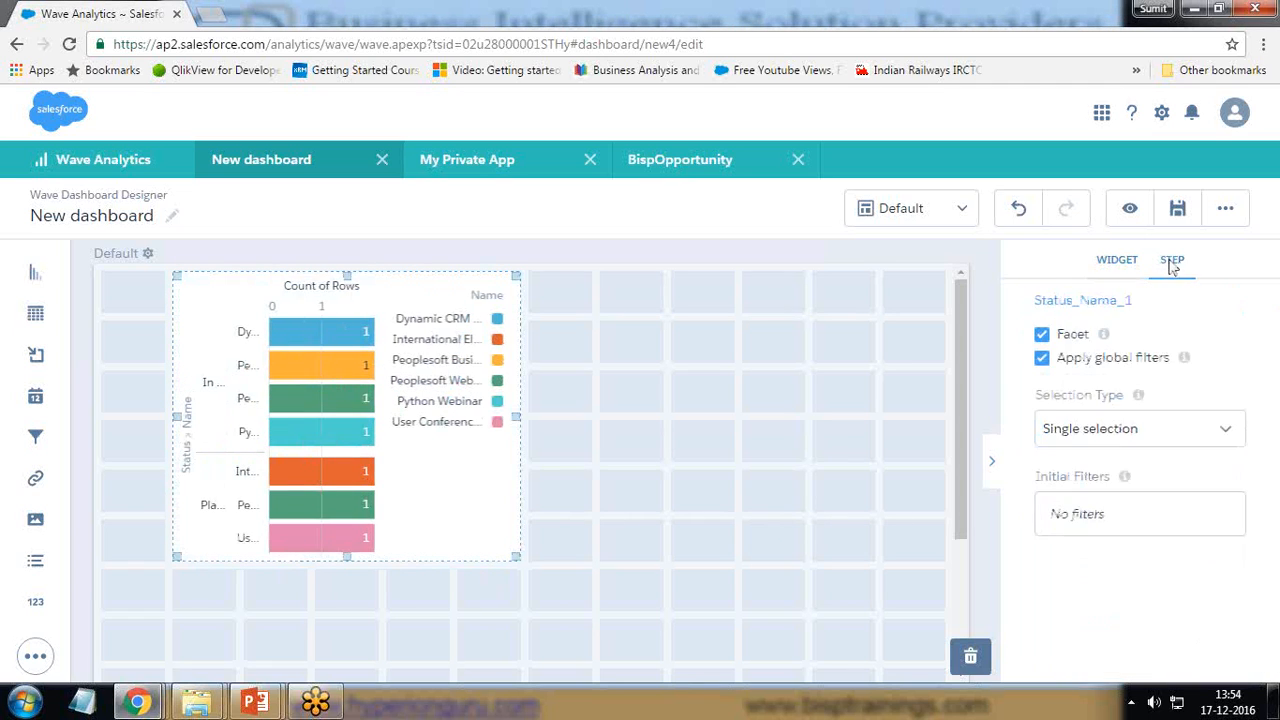
pyautogui.click(1112, 259)
# Try the StageName_1 donut beside the bar chart at different sizes, and delete it.
pyautogui.click(633, 409)
pyautogui.moveTo(1095, 378); pyautogui.dragTo(717, 337)
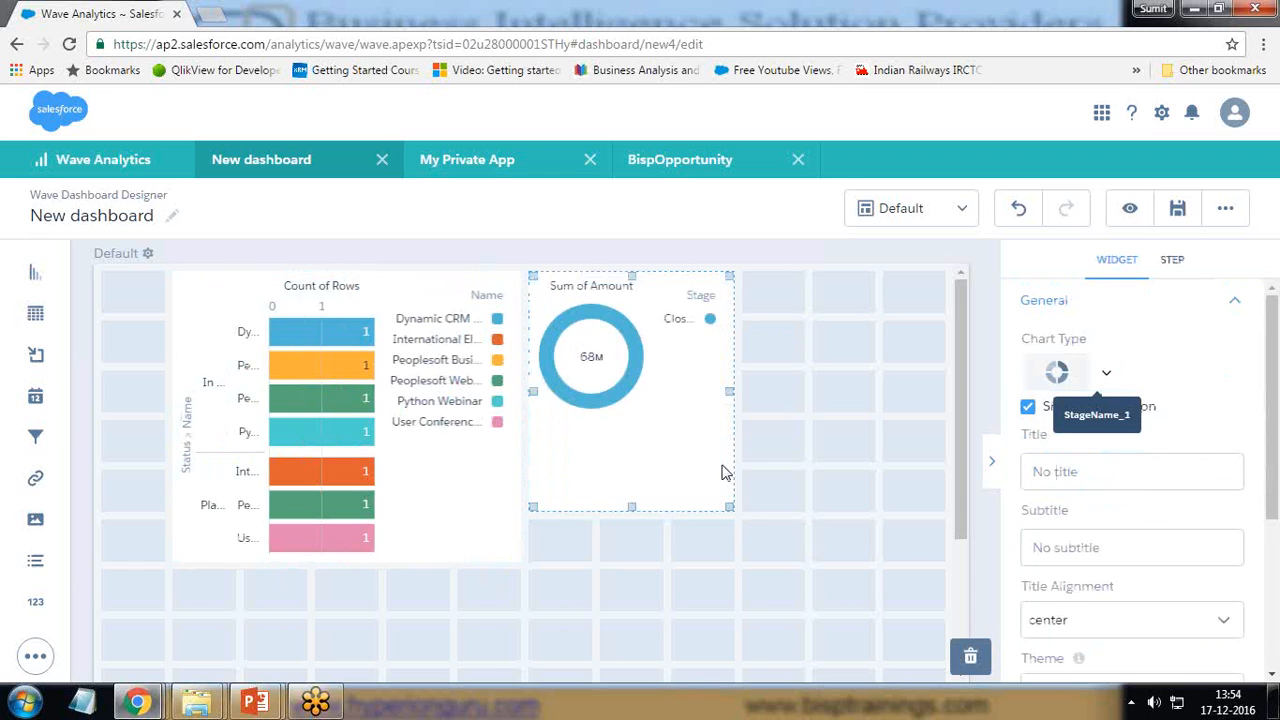
pyautogui.moveTo(730, 507); pyautogui.dragTo(843, 566)
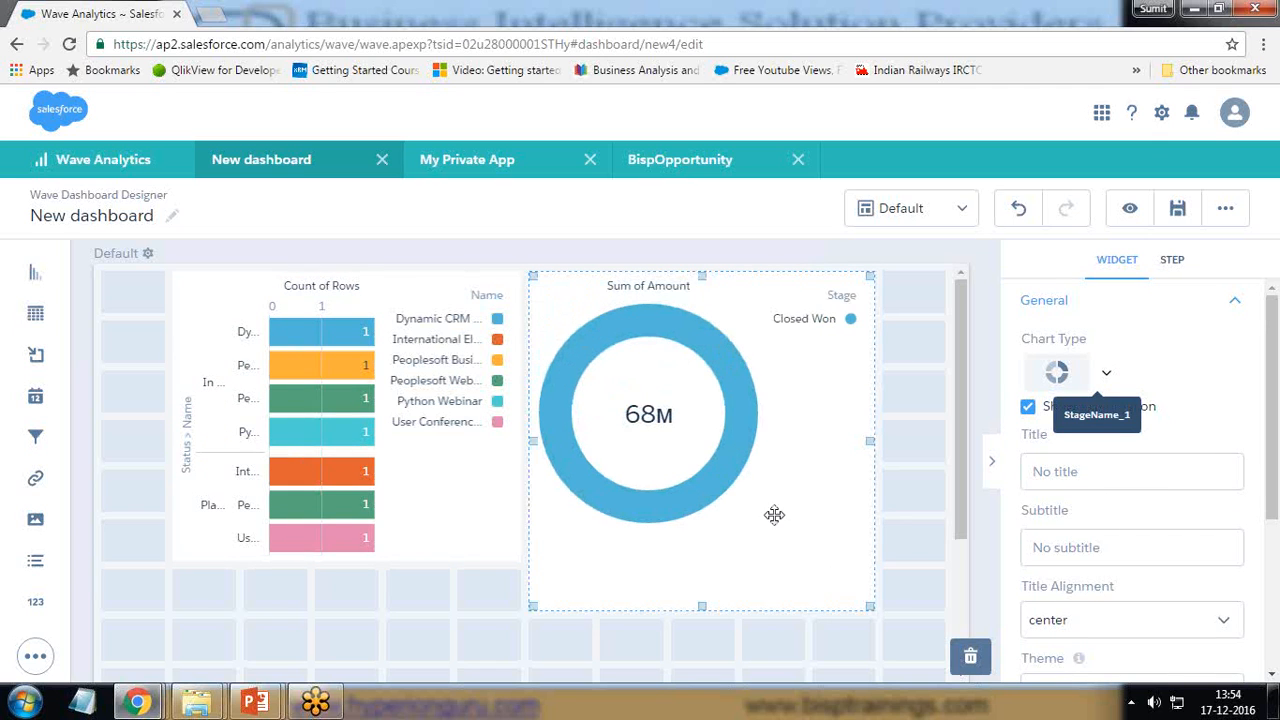
pyautogui.moveTo(870, 441); pyautogui.dragTo(752, 452)
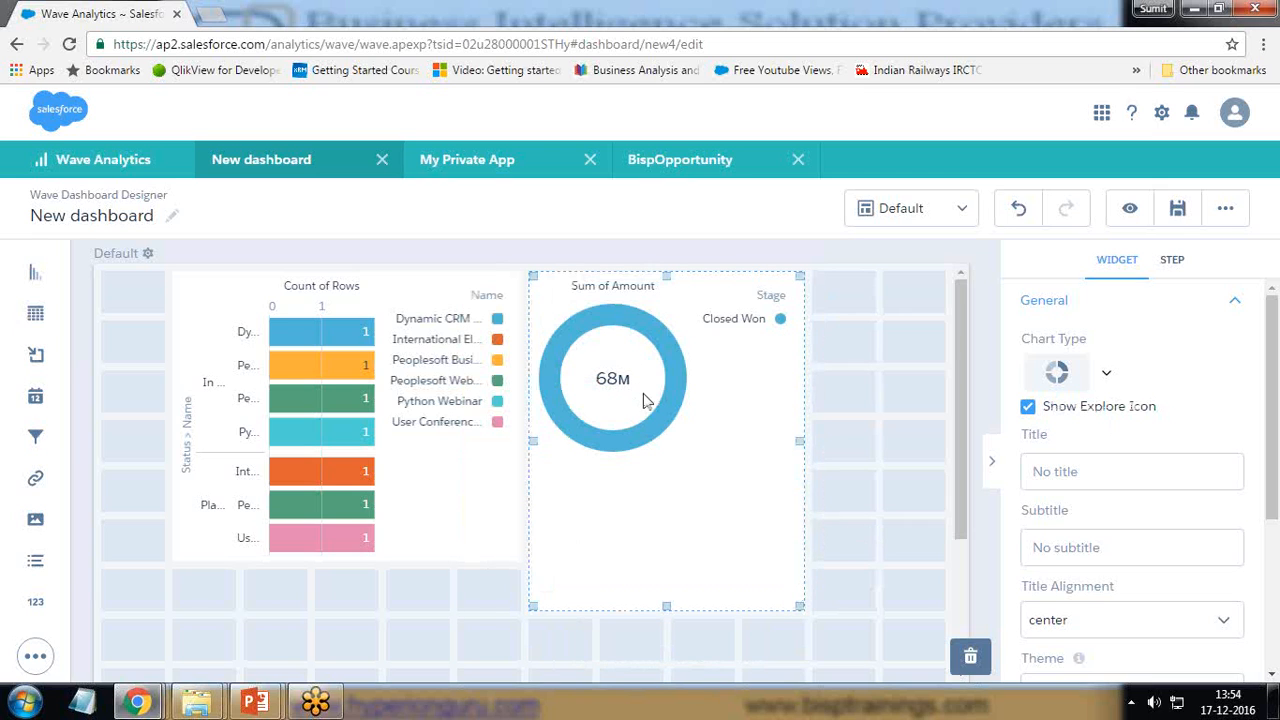
pyautogui.press('Delete')
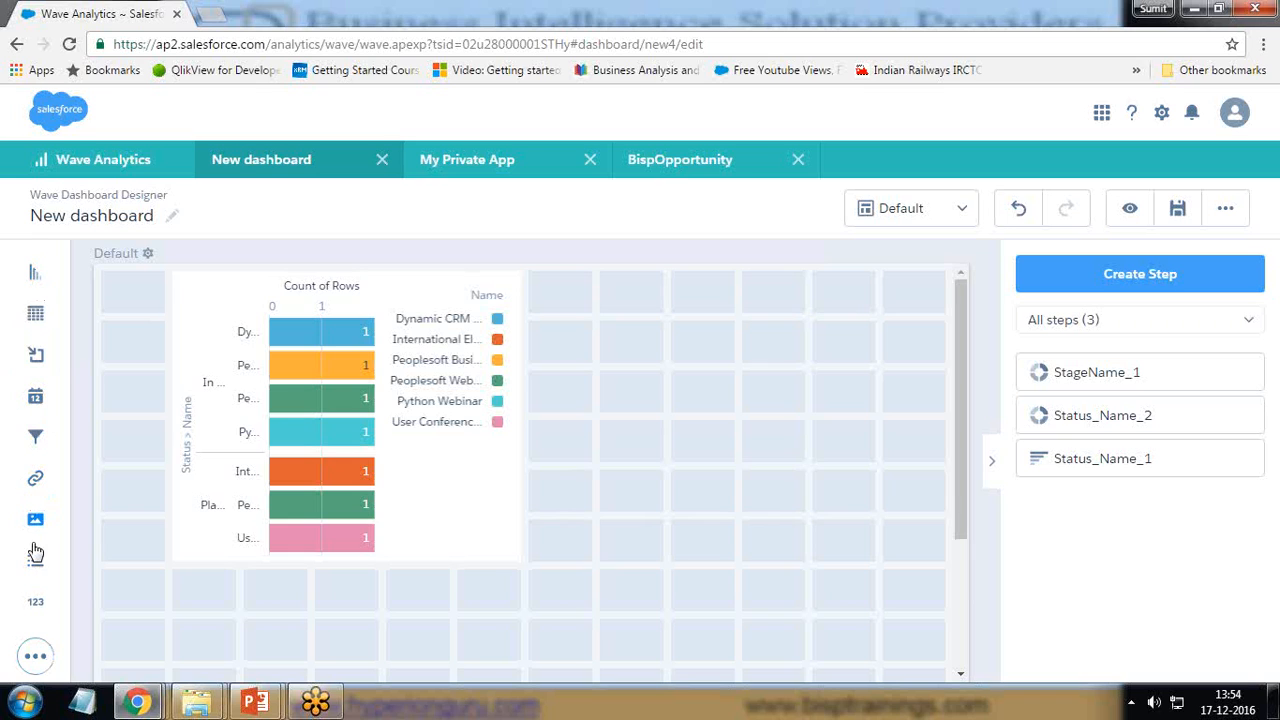
# Look at the additional widget types and the query behind the StageName_1 step, closing it without changes.
pyautogui.click(40, 656)
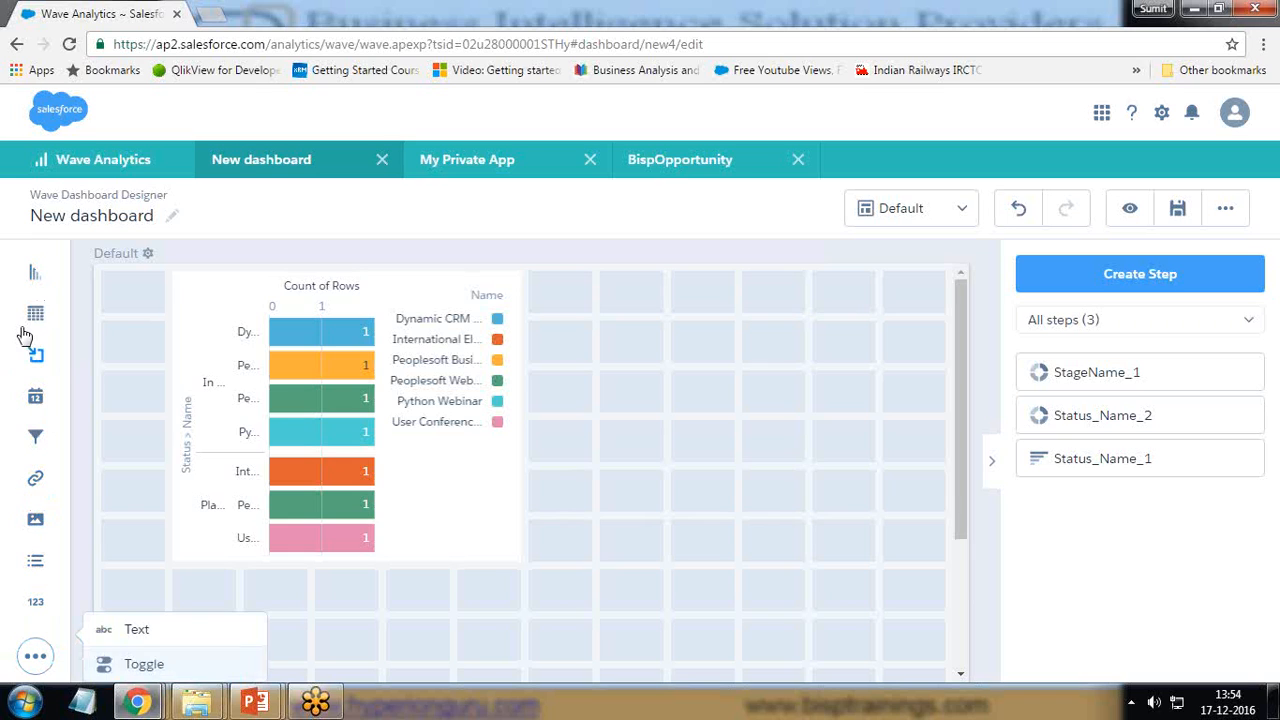
pyautogui.click(1080, 385)
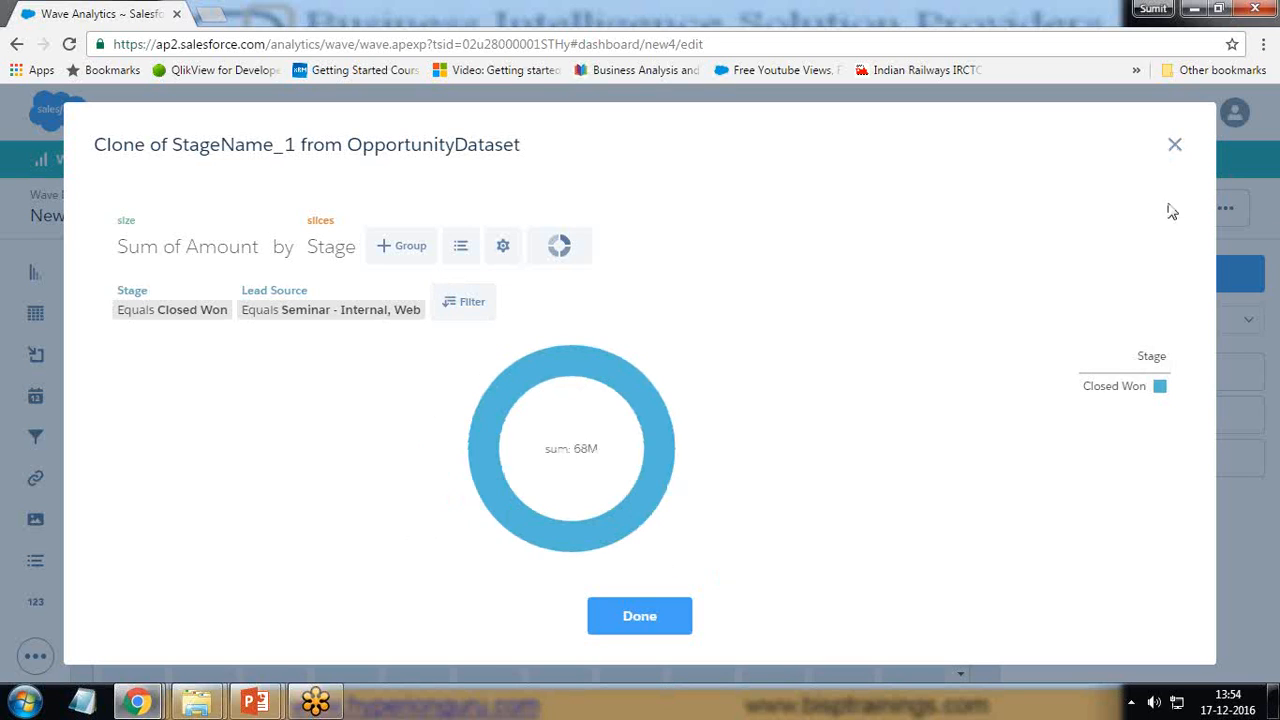
pyautogui.click(1175, 144)
# Place the Status_Name_2 donut beside the bar chart and enlarge it to fill the rest of the row.
pyautogui.moveTo(1080, 423)
pyautogui.mouseDown()
pyautogui.moveTo(700, 345)
pyautogui.moveTo(689, 331)
pyautogui.mouseUp()
pyautogui.moveTo(1114, 417); pyautogui.dragTo(740, 355)
pyautogui.moveTo(731, 508); pyautogui.dragTo(888, 549)
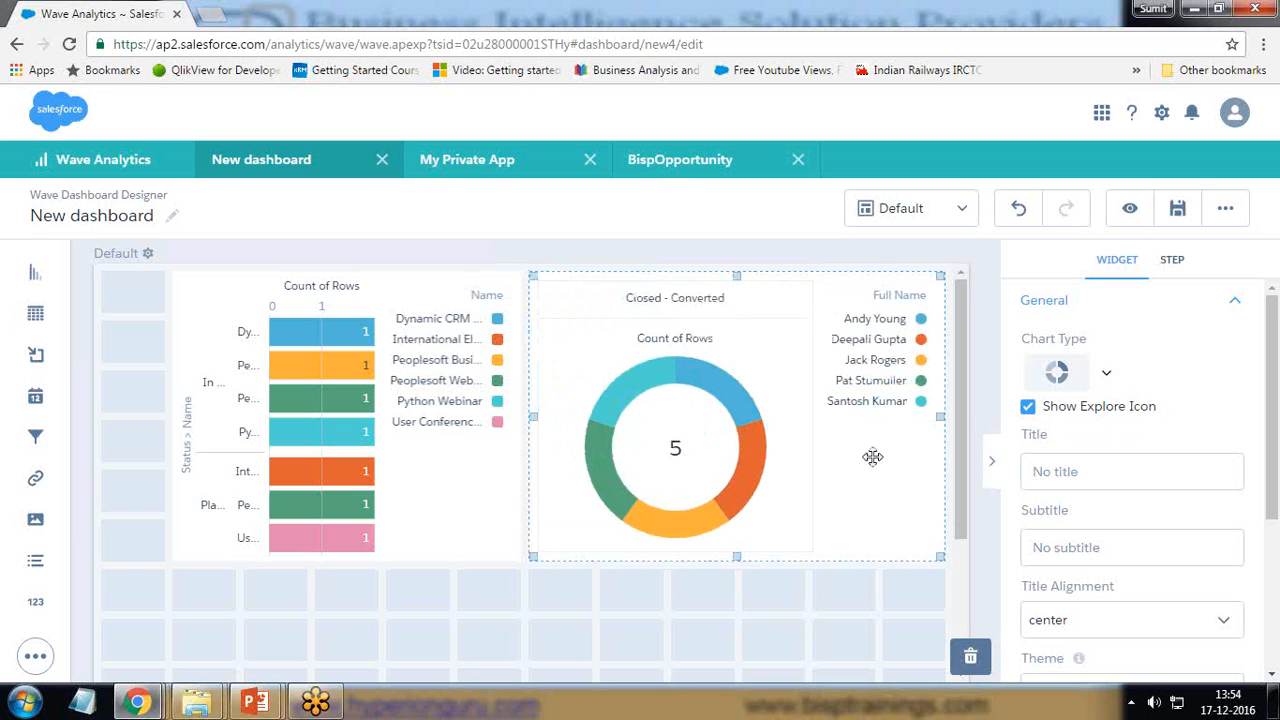
# Place the StageName_1 donut directly below the bar chart and enlarge it.
pyautogui.moveTo(963, 420); pyautogui.dragTo(954, 520)
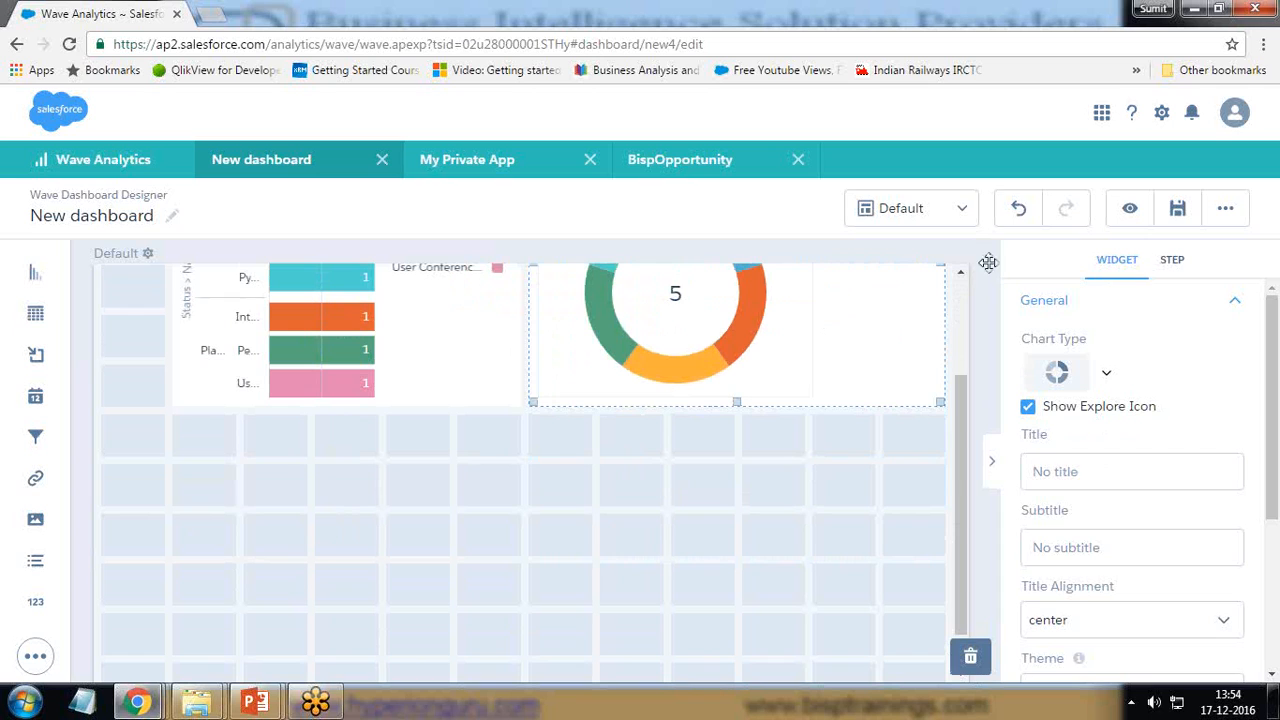
pyautogui.click(988, 262)
pyautogui.moveTo(1100, 375); pyautogui.dragTo(366, 560)
pyautogui.moveTo(372, 652); pyautogui.dragTo(437, 676)
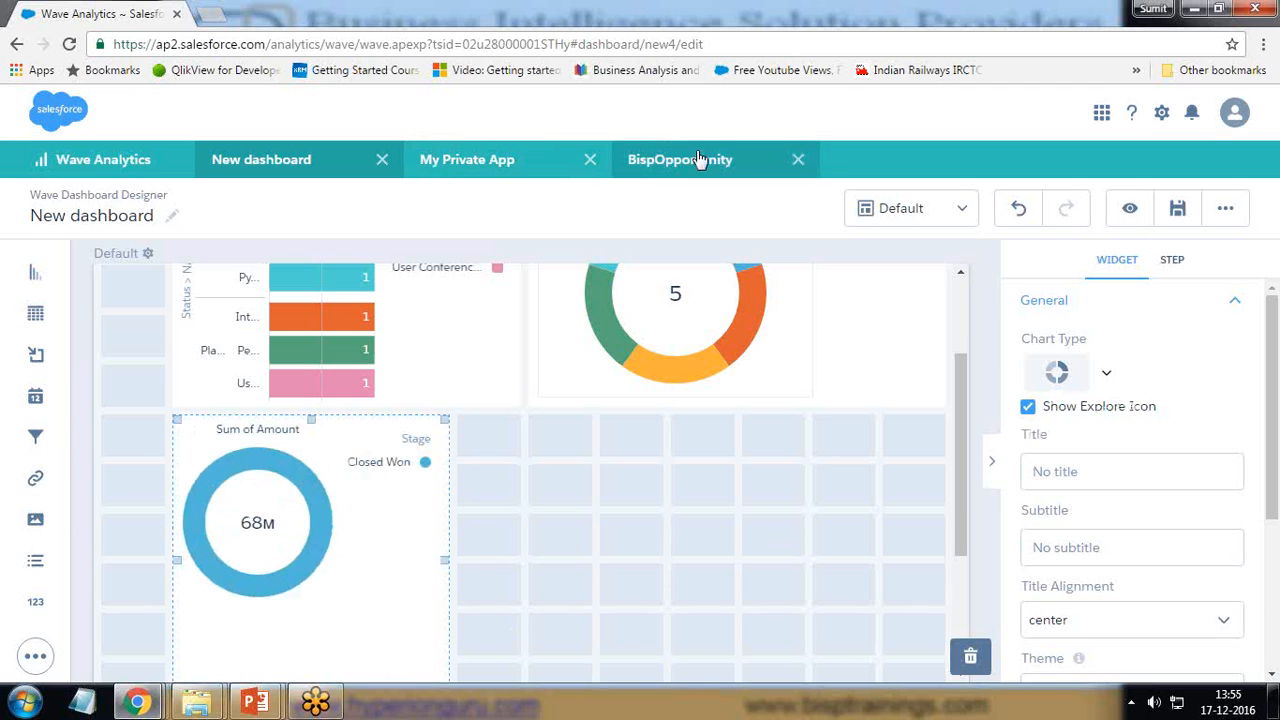
# Close the My Private App page, and clip the saved Lead Lense lens to the dashboard.
pyautogui.click(505, 165)
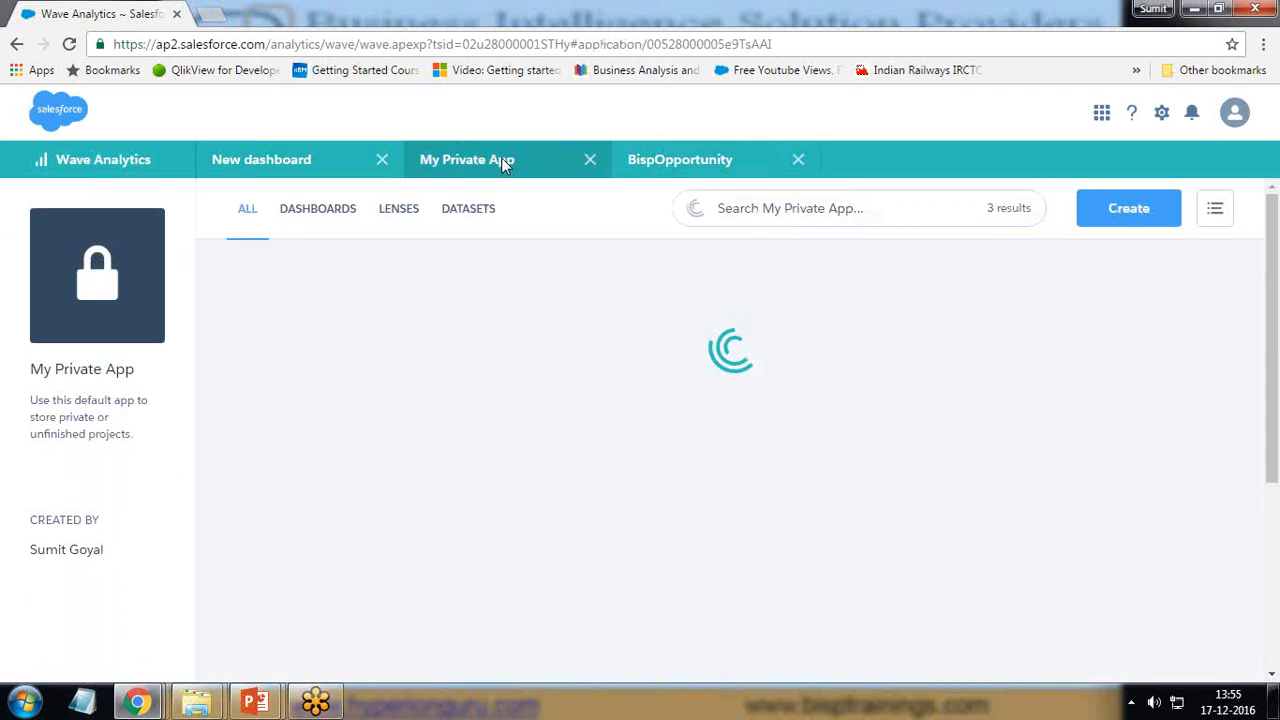
pyautogui.click(590, 159)
pyautogui.click(27, 163)
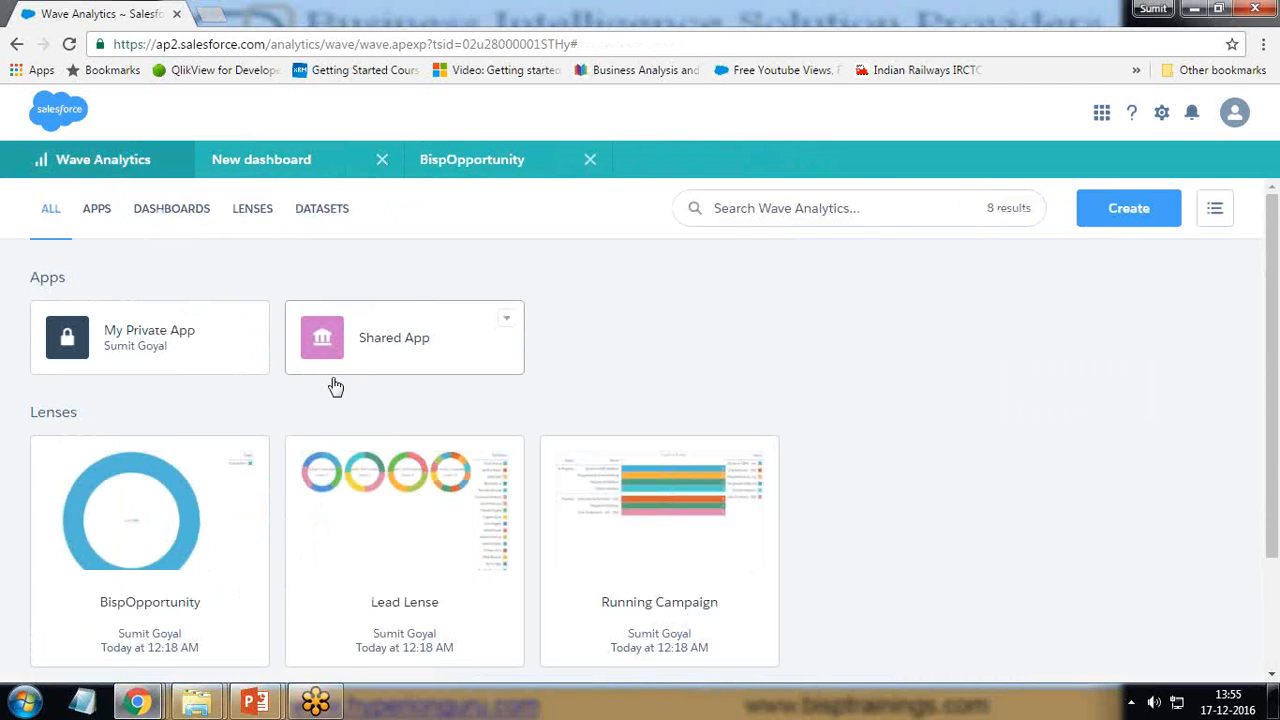
pyautogui.click(397, 516)
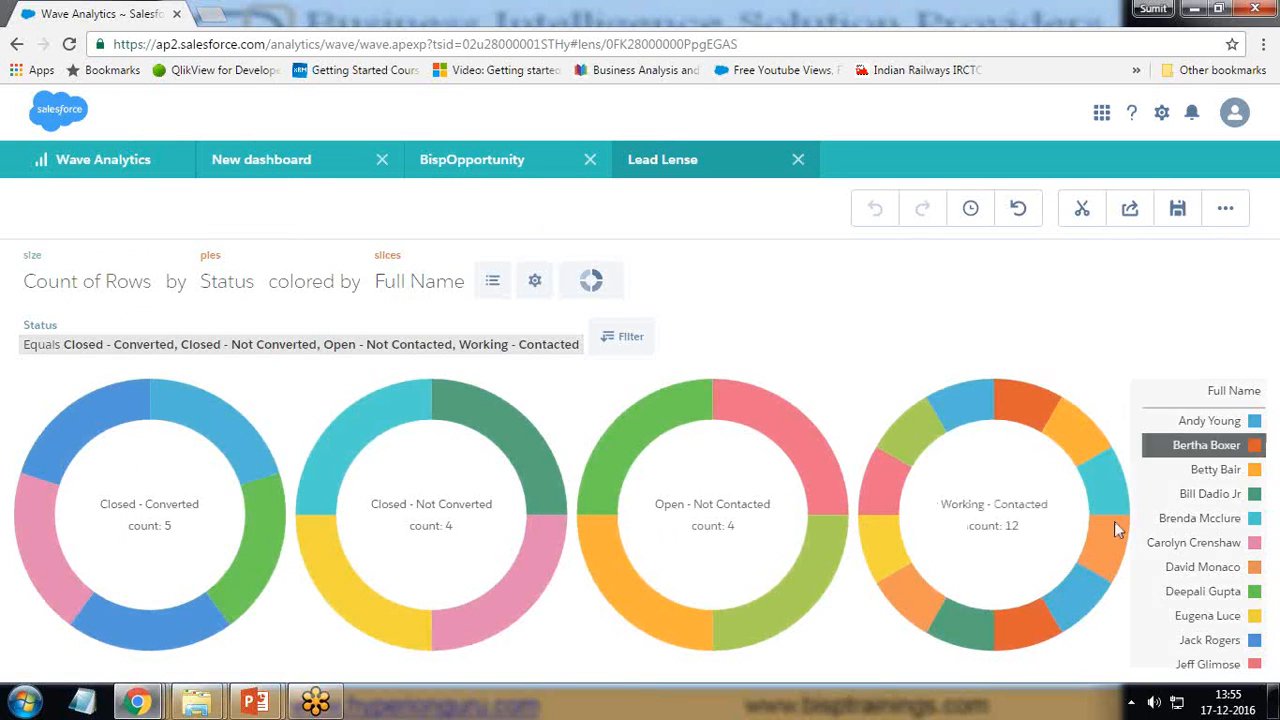
pyautogui.click(1083, 213)
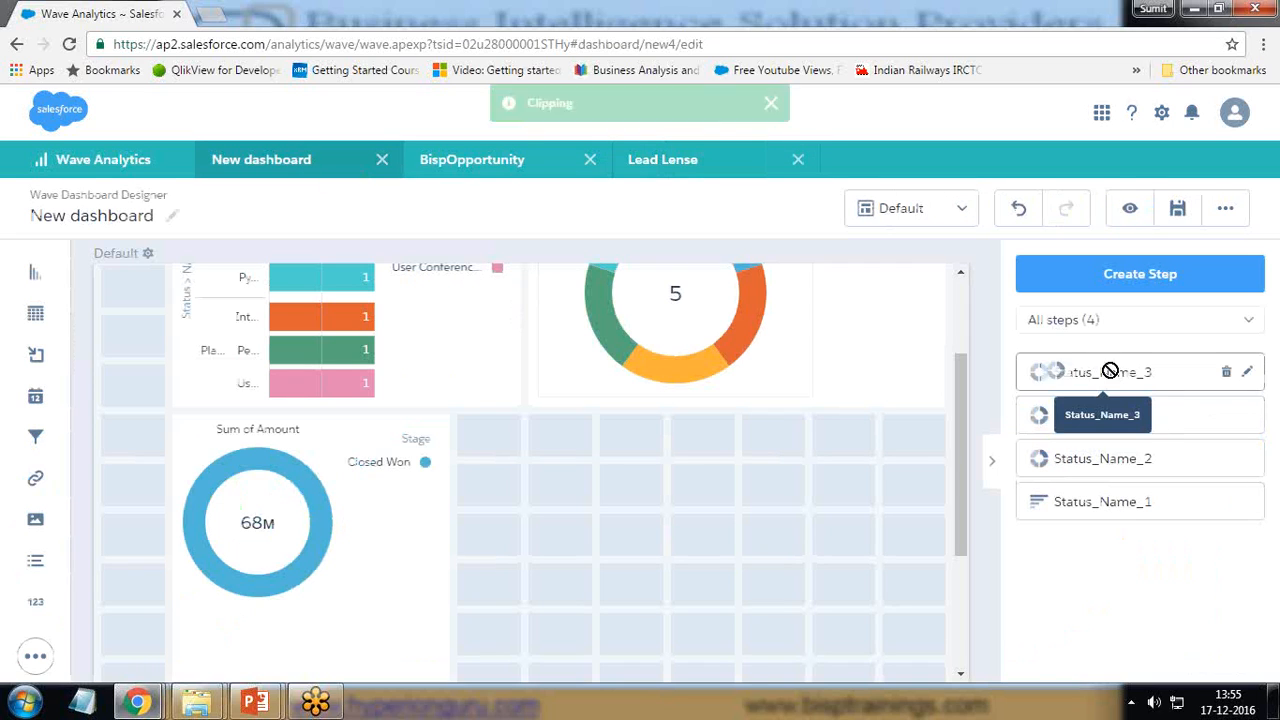
# Place the Status_Name_3 chart beside the Sum of Amount donut, and try to move and widen it.
pyautogui.moveTo(1111, 372); pyautogui.dragTo(937, 534)
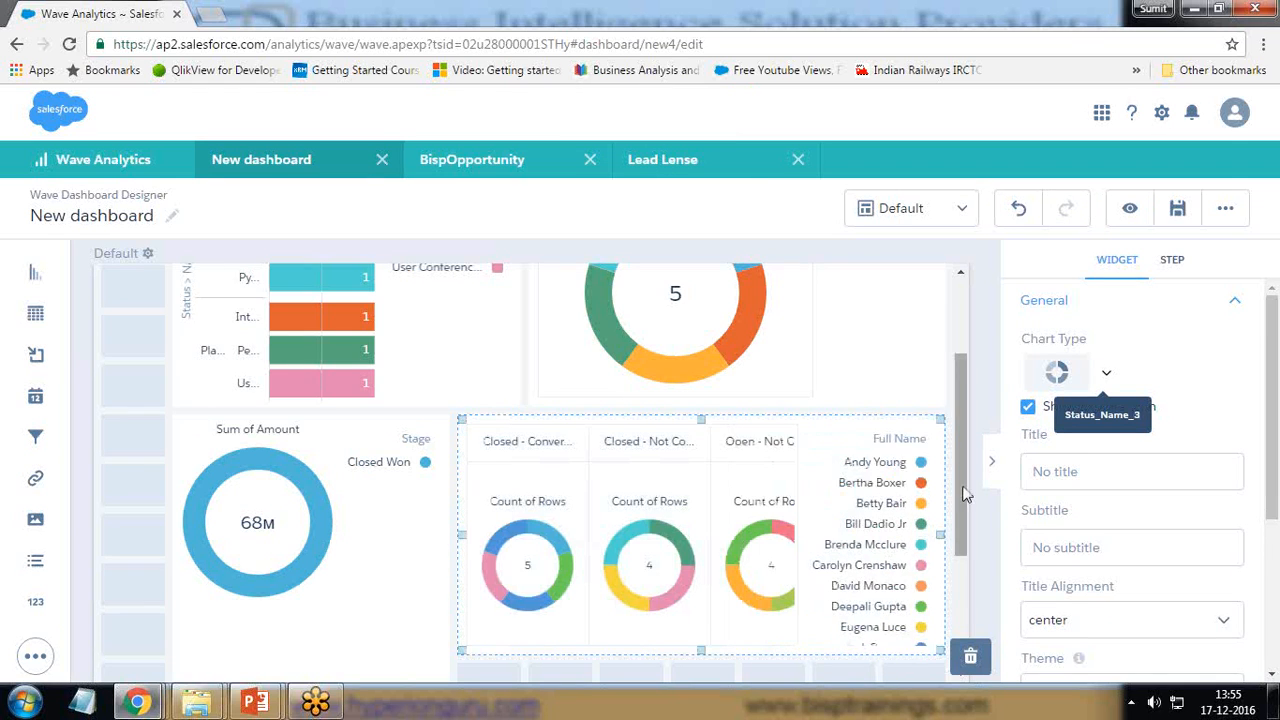
pyautogui.scroll(-3, 577, 322)
pyautogui.moveTo(577, 322); pyautogui.dragTo(234, 551)
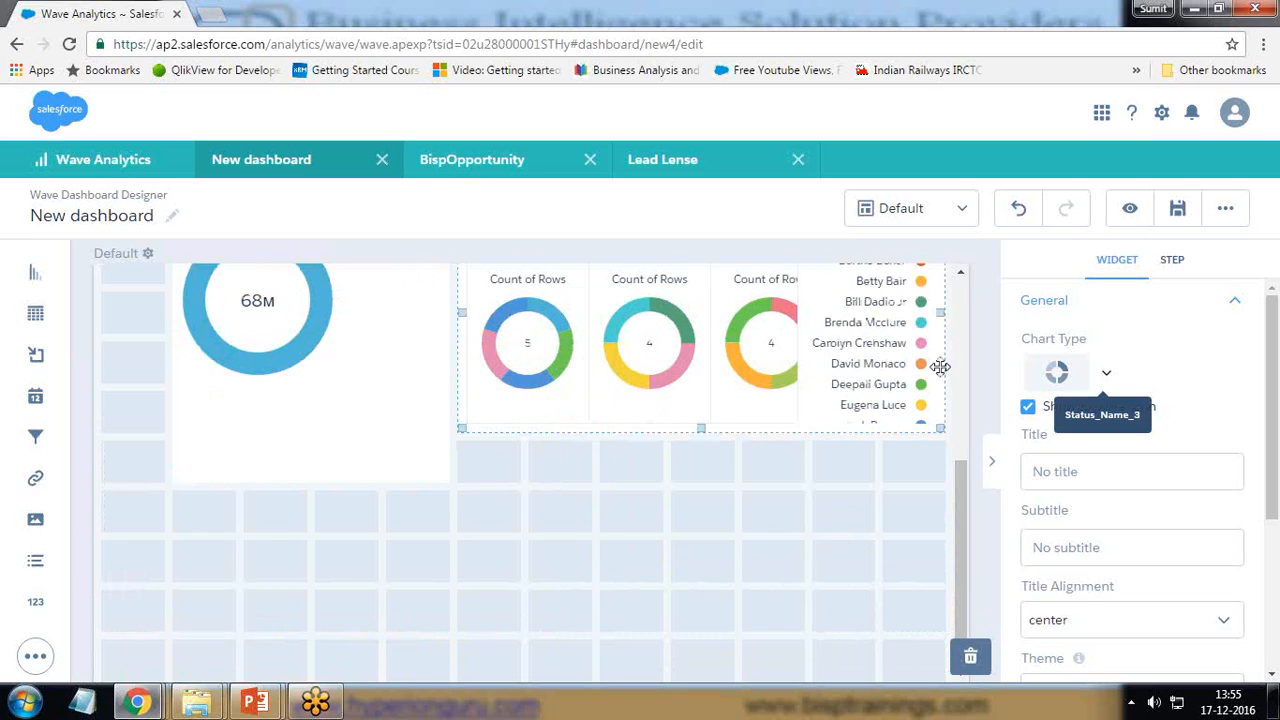
pyautogui.moveTo(950, 313); pyautogui.dragTo(949, 313)
pyautogui.moveTo(1080, 320); pyautogui.dragTo(1078, 321)
pyautogui.moveTo(946, 313); pyautogui.dragTo(1005, 312)
pyautogui.click(951, 329)
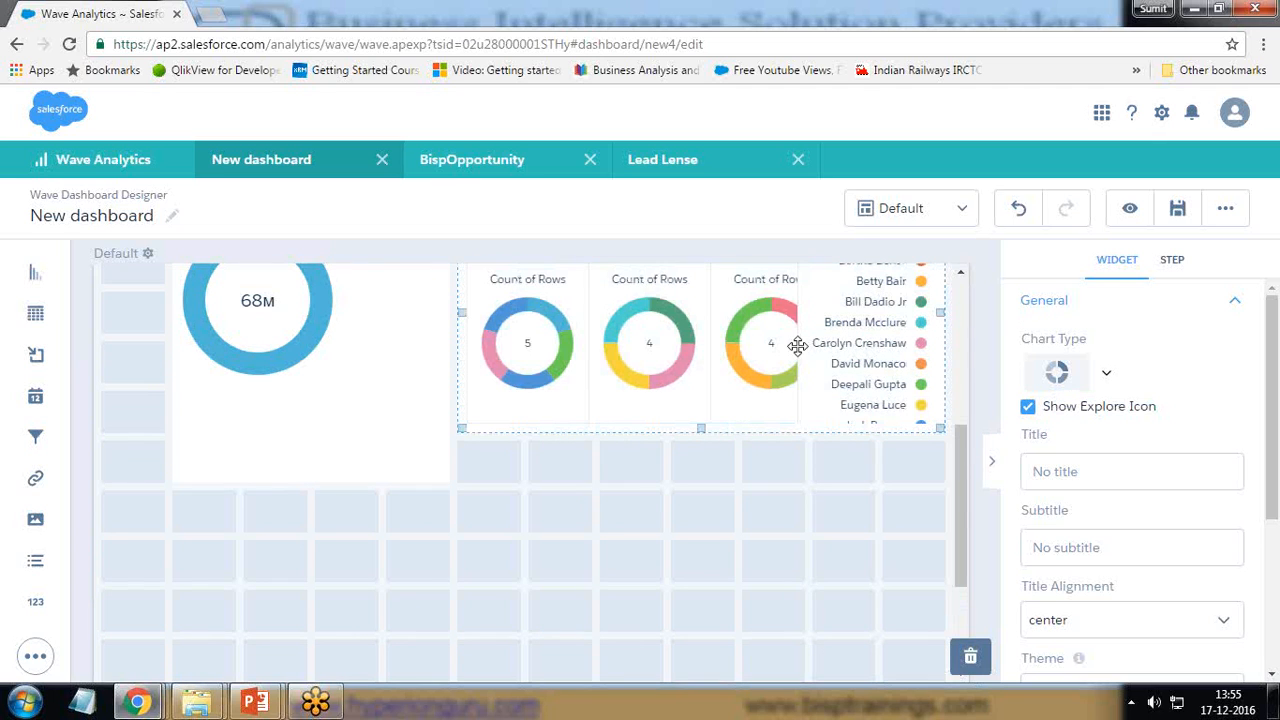
# Examine the chart type options for the Status_Name_3 and bar charts, and look over the whole dashboard layout.
pyautogui.moveTo(961, 509); pyautogui.dragTo(986, 463)
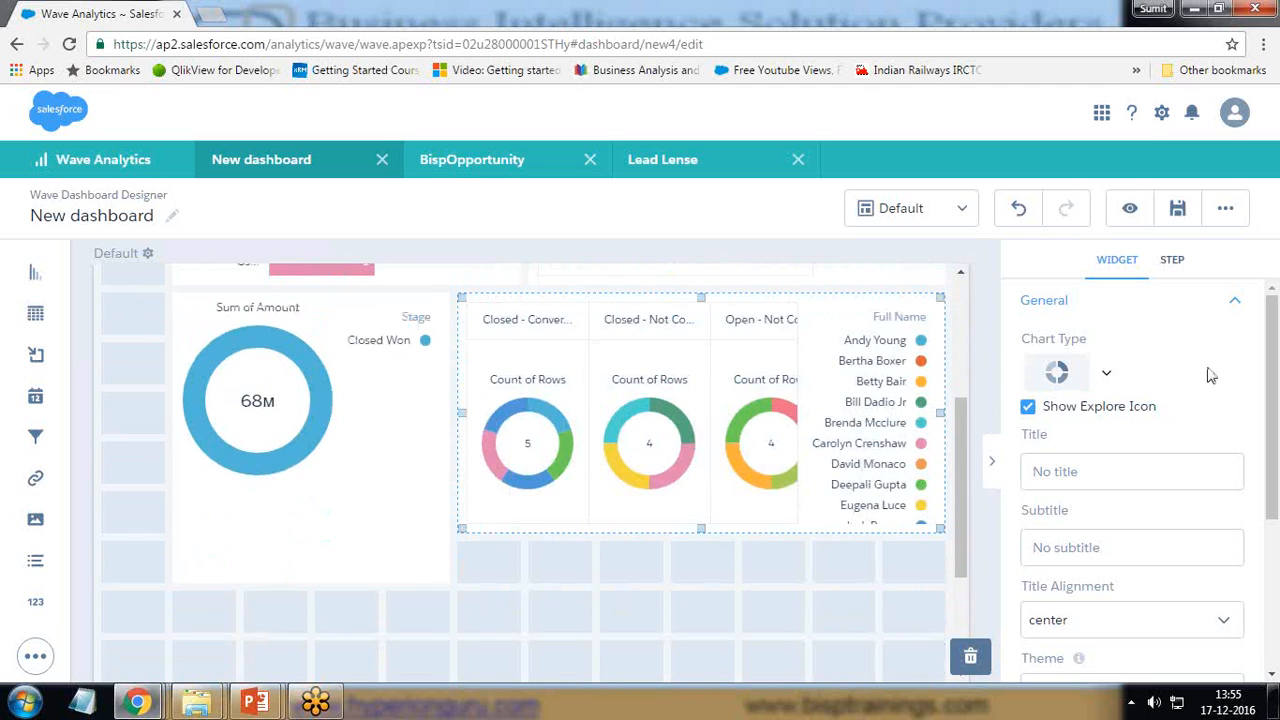
pyautogui.click(1107, 377)
pyautogui.click(1107, 377)
pyautogui.scroll(3, 377, 414)
pyautogui.click(355, 438)
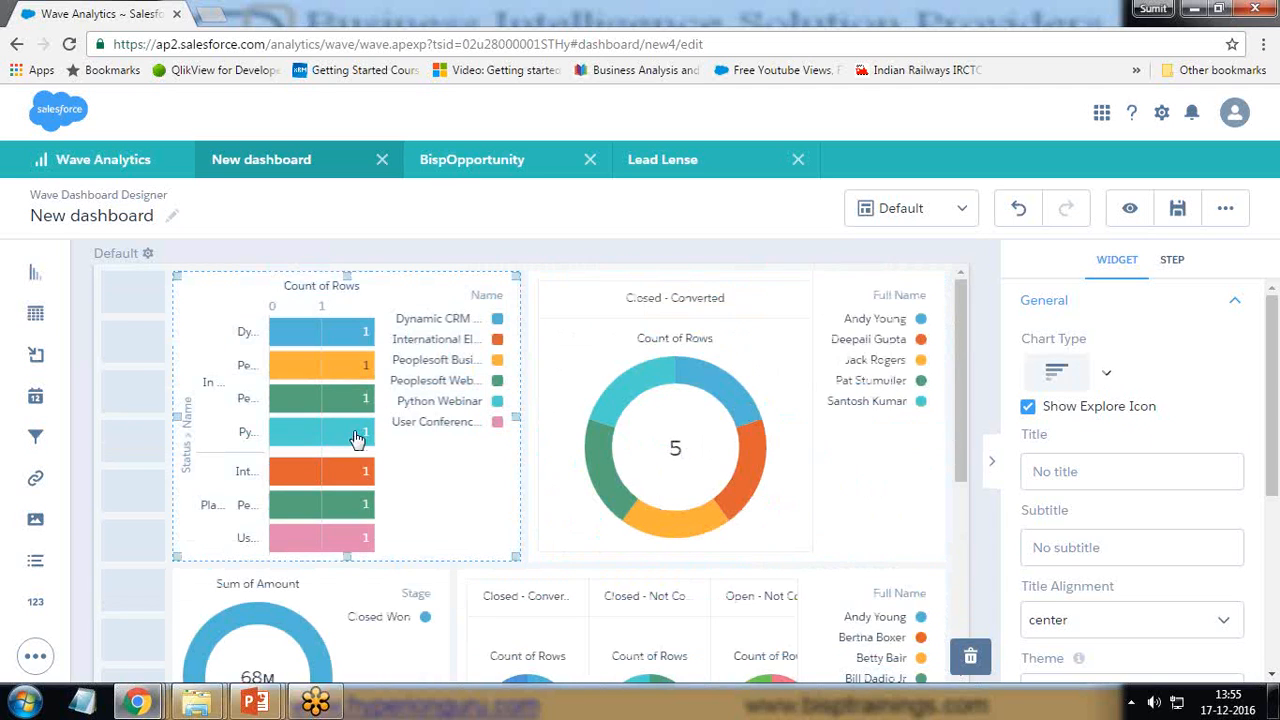
pyautogui.click(1107, 374)
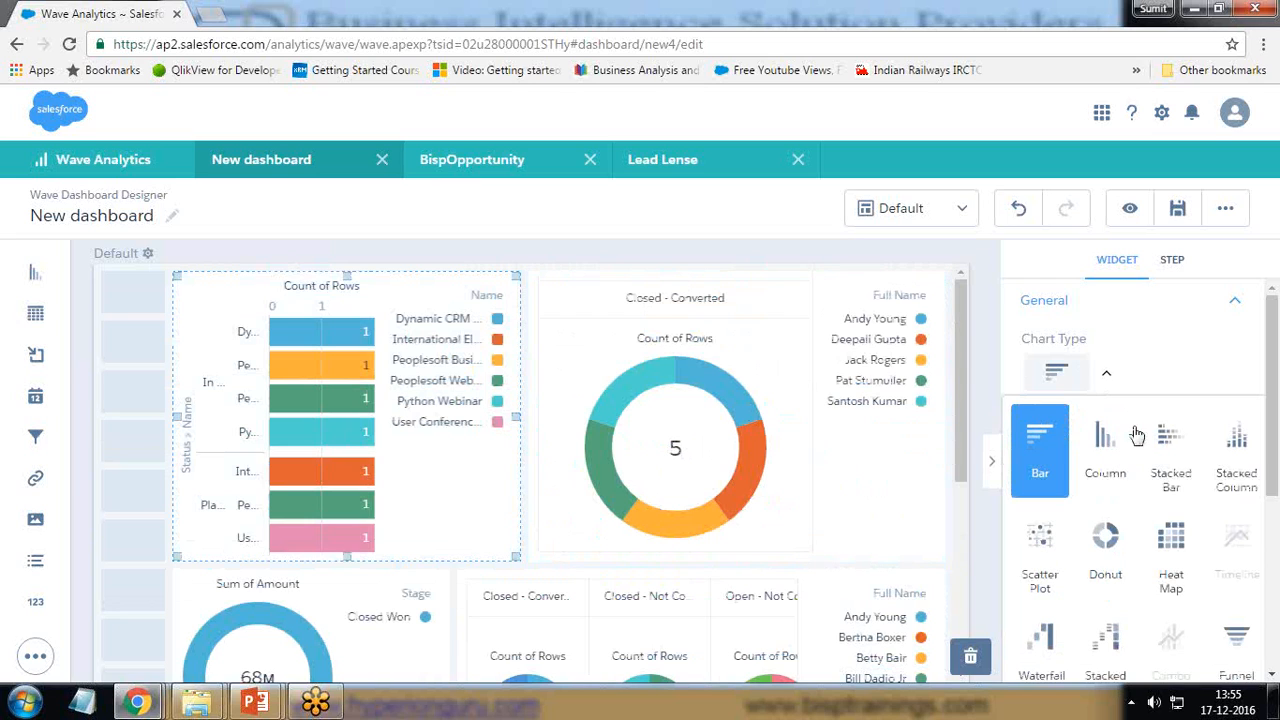
pyautogui.click(680, 450)
pyautogui.scroll(-3, 667, 452)
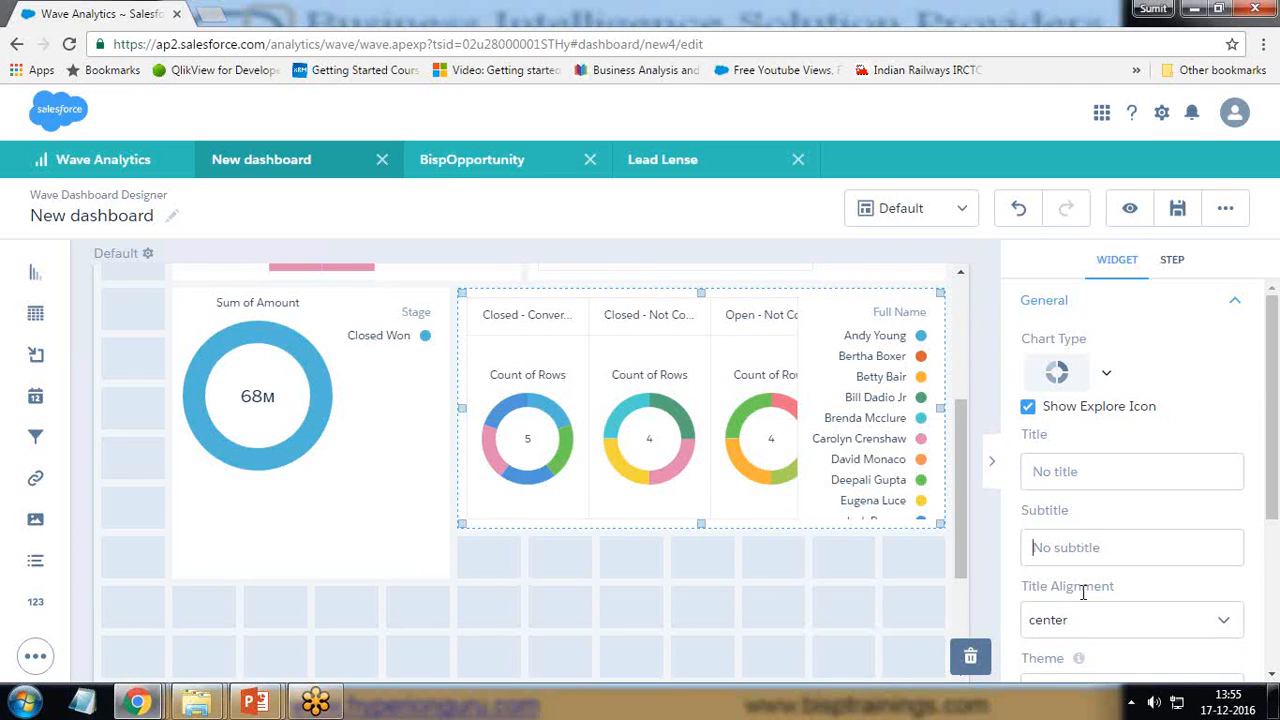
pyautogui.scroll(3, 1076, 478)
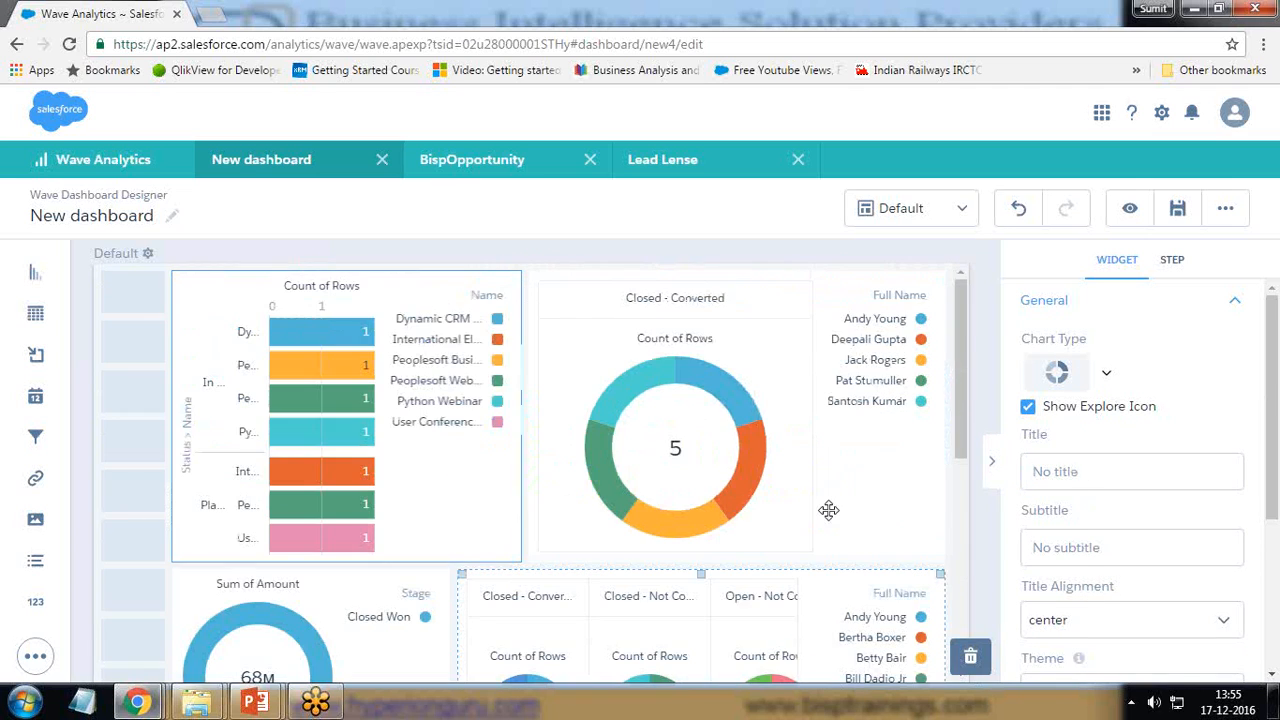
# Add a text widget to the empty grid area just below the Sum of Amount donut.
pyautogui.click(1254, 337)
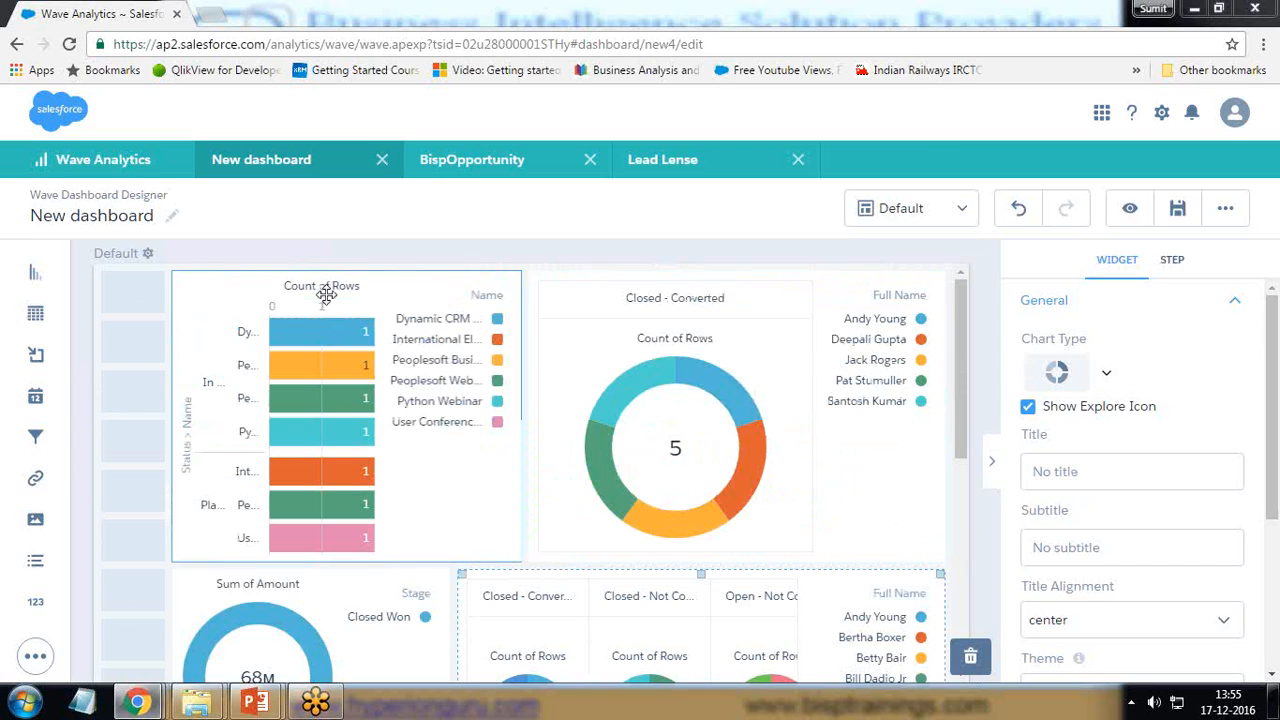
pyautogui.click(33, 656)
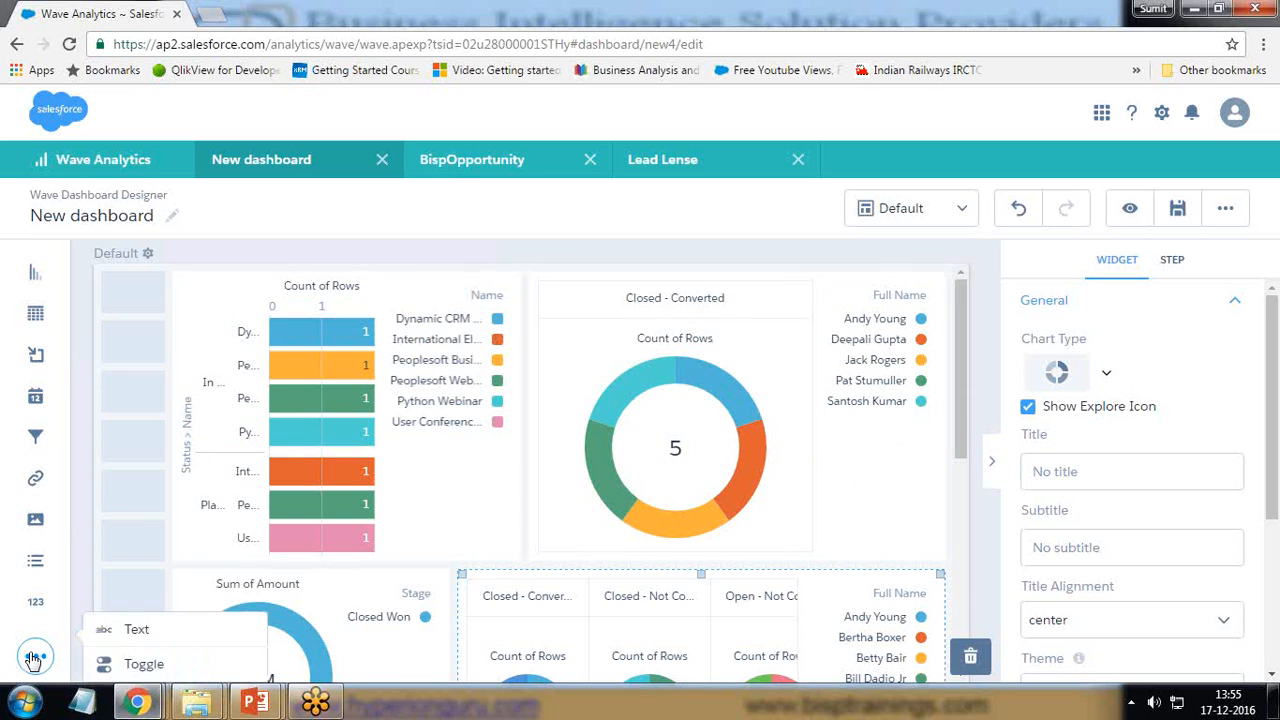
pyautogui.moveTo(100, 629); pyautogui.dragTo(306, 283)
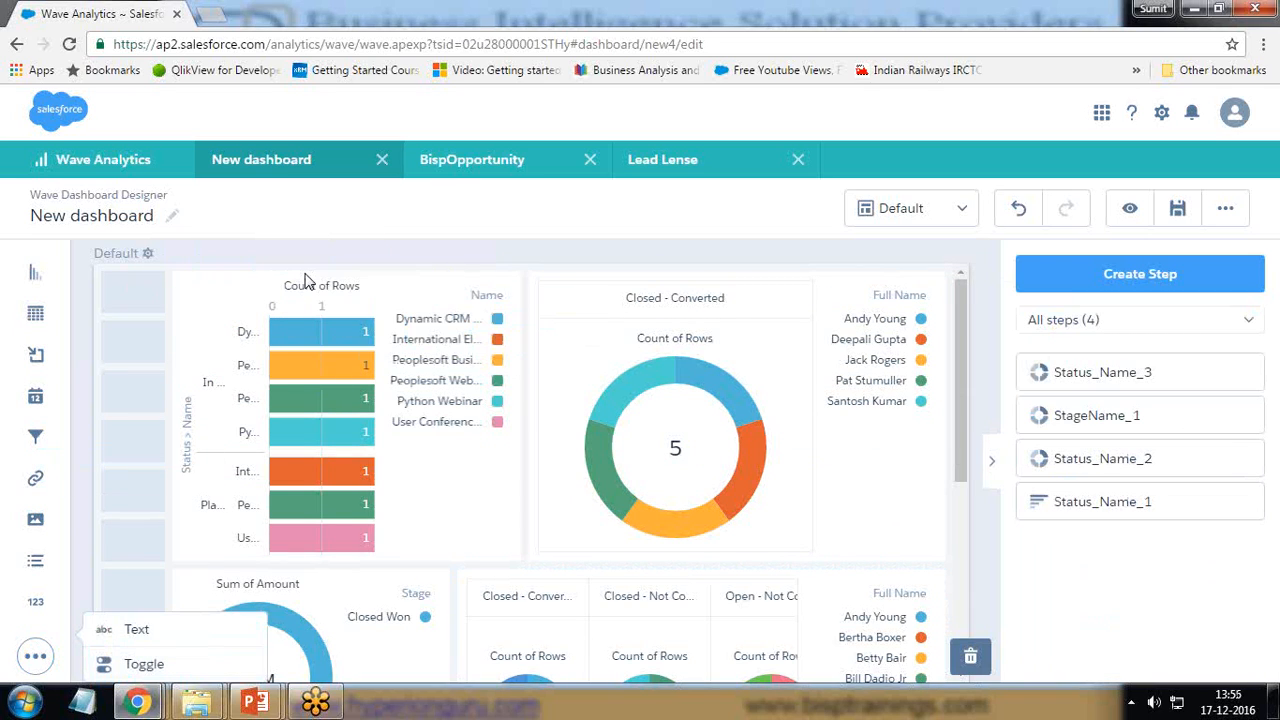
pyautogui.scroll(-3, 117, 621)
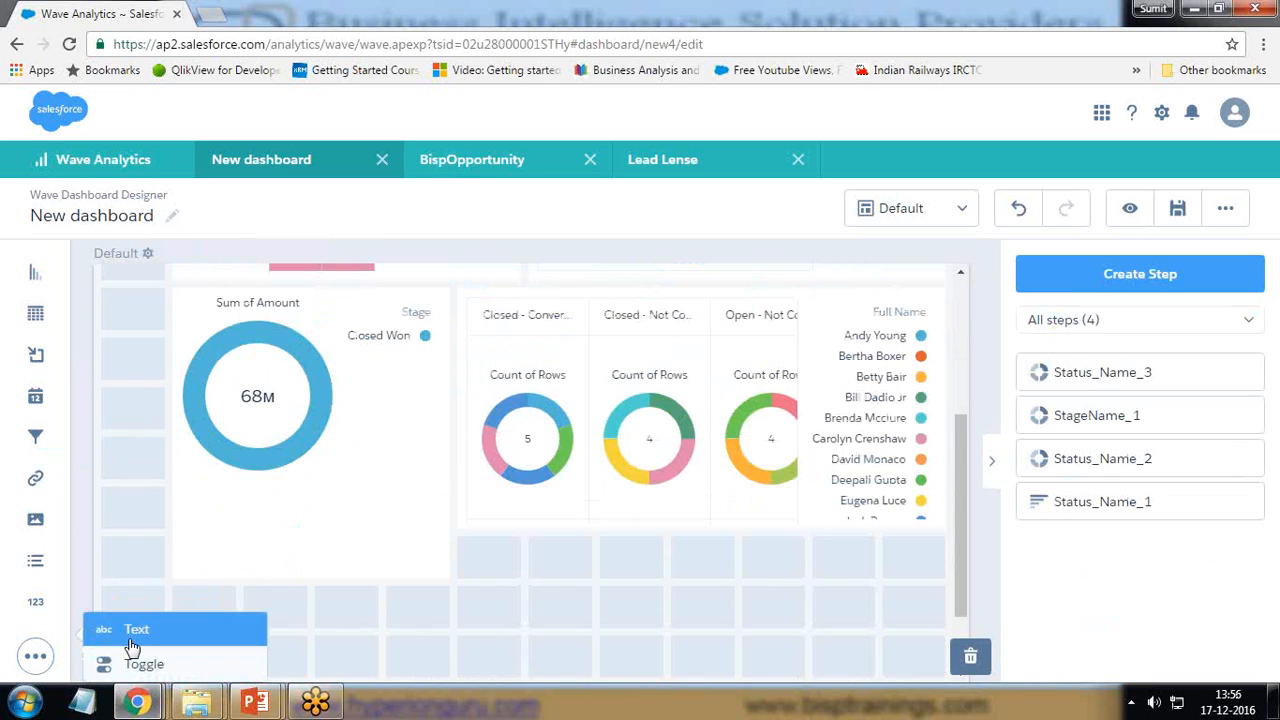
pyautogui.moveTo(140, 630); pyautogui.dragTo(289, 534)
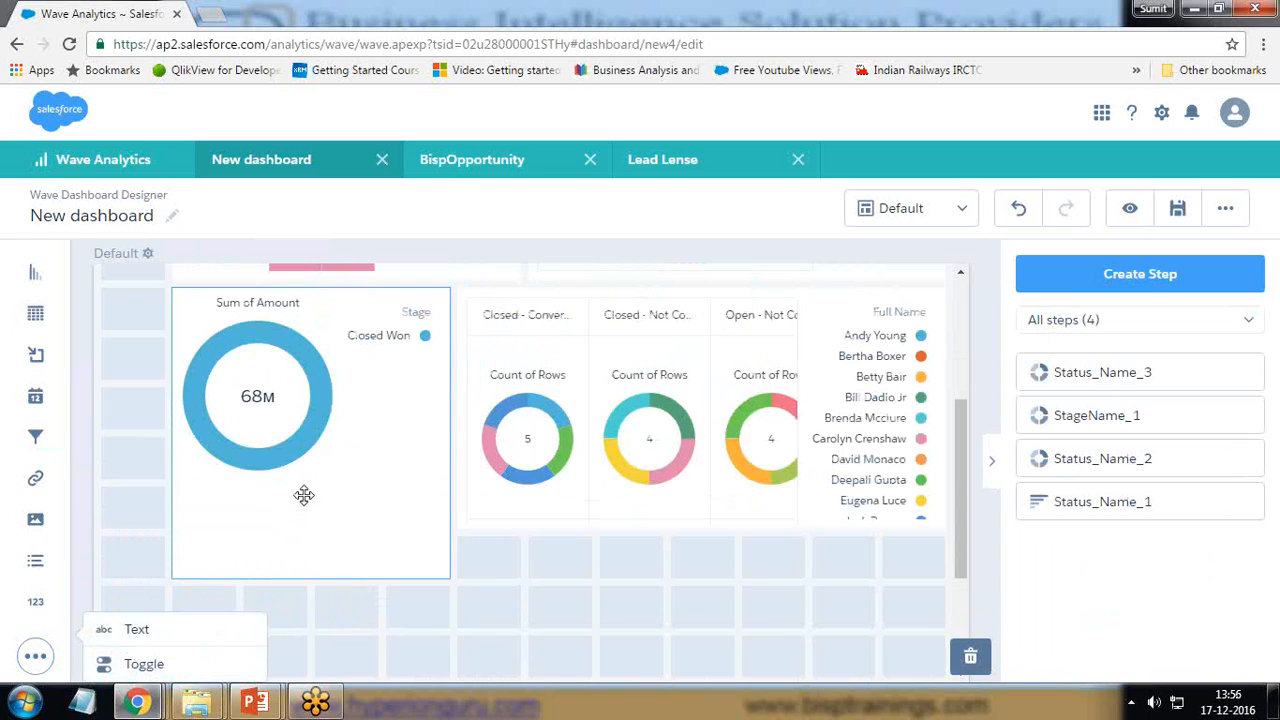
pyautogui.scroll(-2, 500, 569)
pyautogui.moveTo(134, 634); pyautogui.dragTo(309, 375)
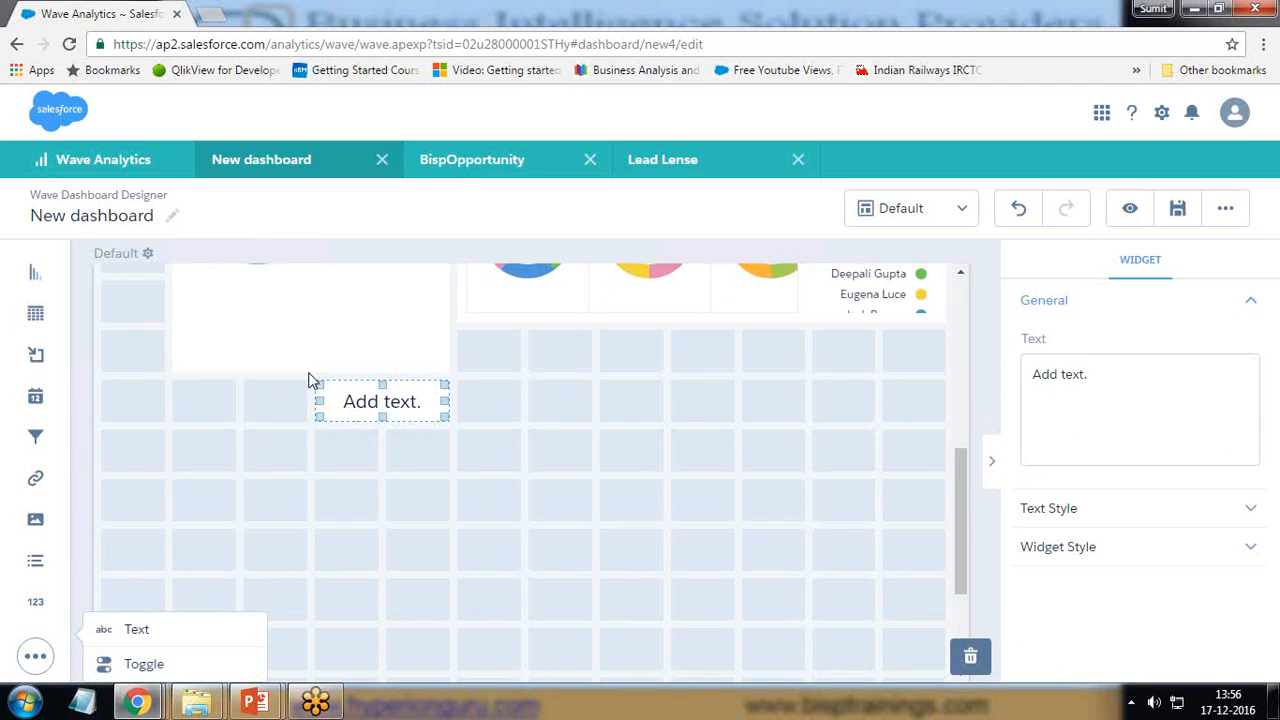
# Replace the text widget's placeholder with "BISP Business Bashboard" and widen the widget so the title fits on one line.
pyautogui.click(514, 399)
pyautogui.click(423, 402)
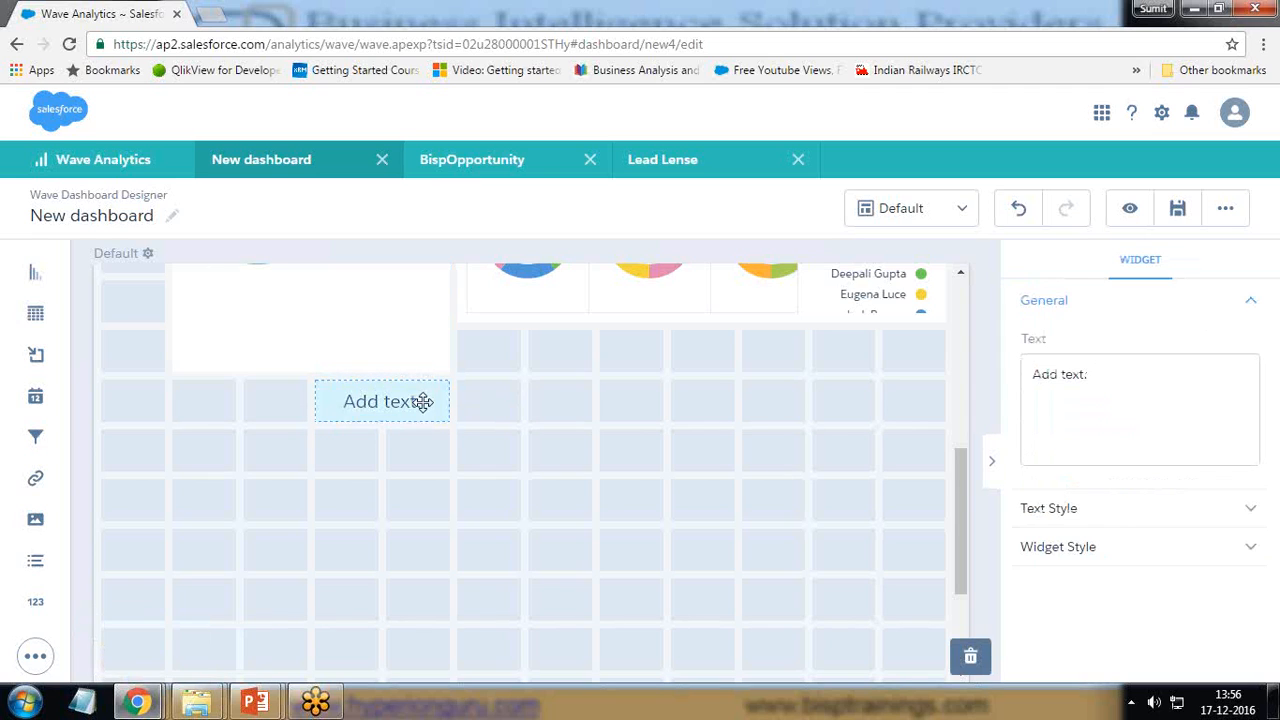
pyautogui.moveTo(1100, 375); pyautogui.dragTo(931, 380)
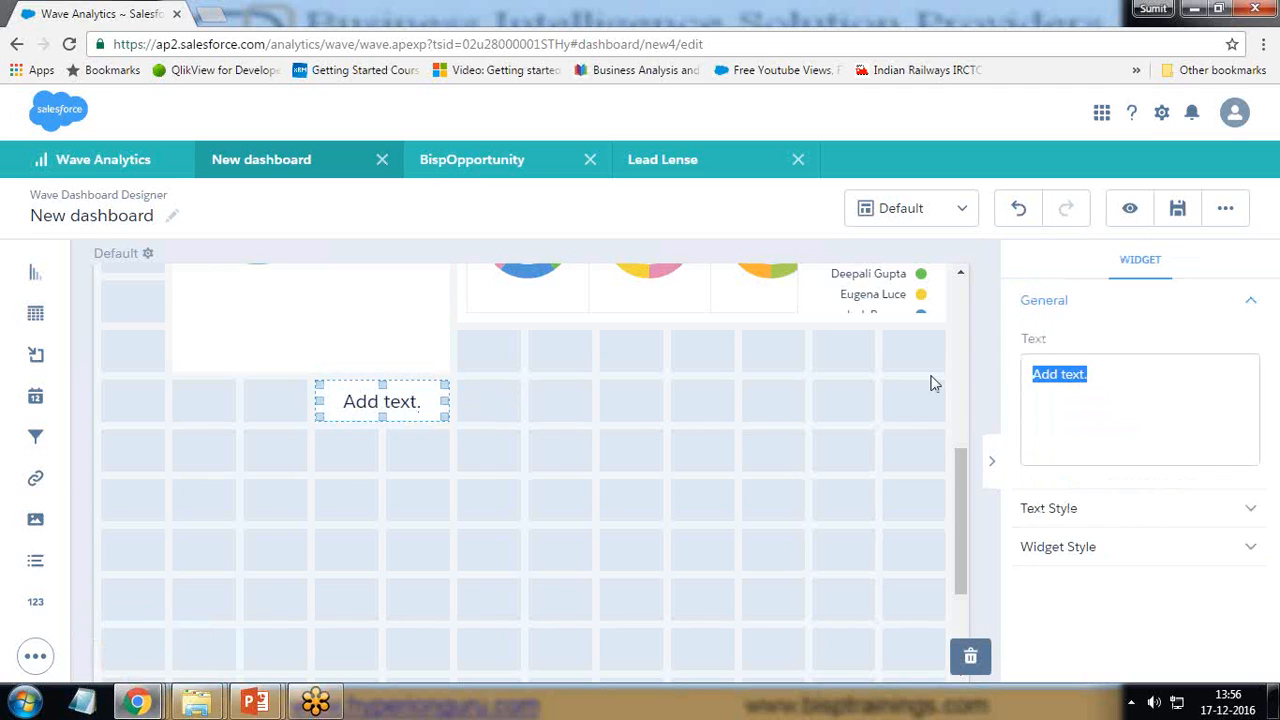
pyautogui.press('BackSpace')
pyautogui.write('BISP ')
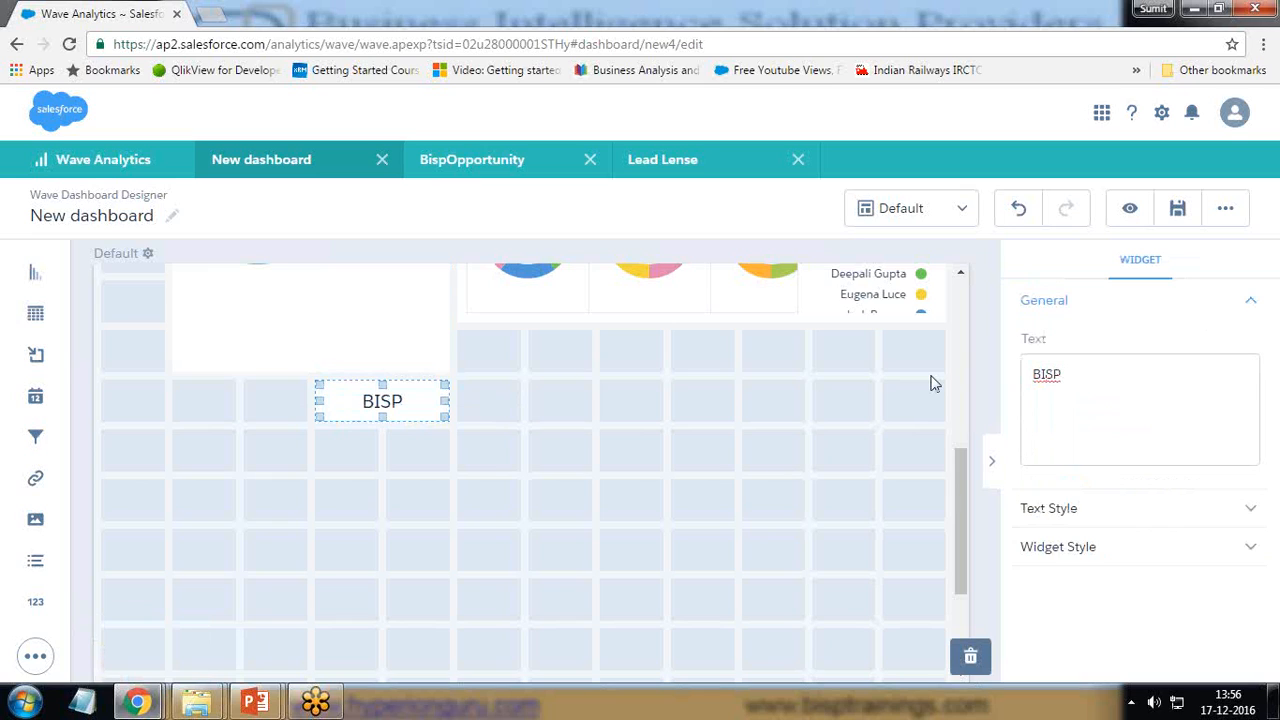
pyautogui.write('Das')
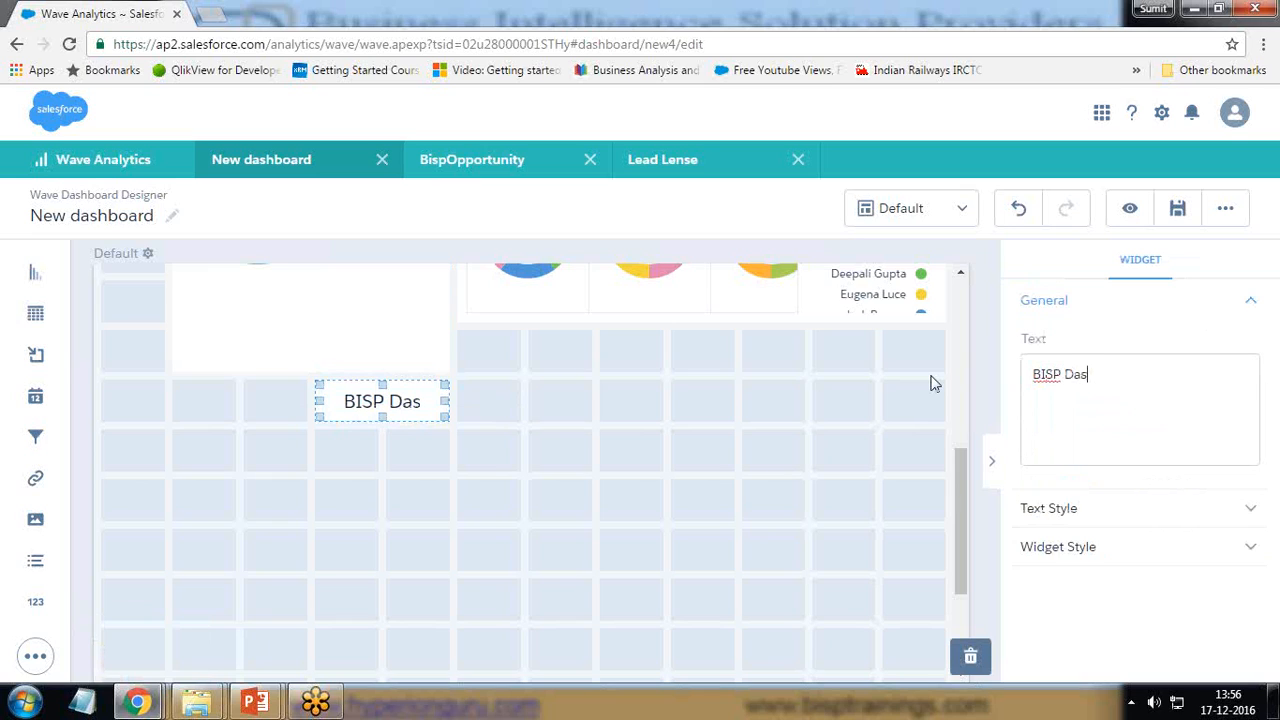
pyautogui.press('BackSpace')
pyautogui.press('BackSpace')
pyautogui.press('BackSpace')
pyautogui.write('Busines')
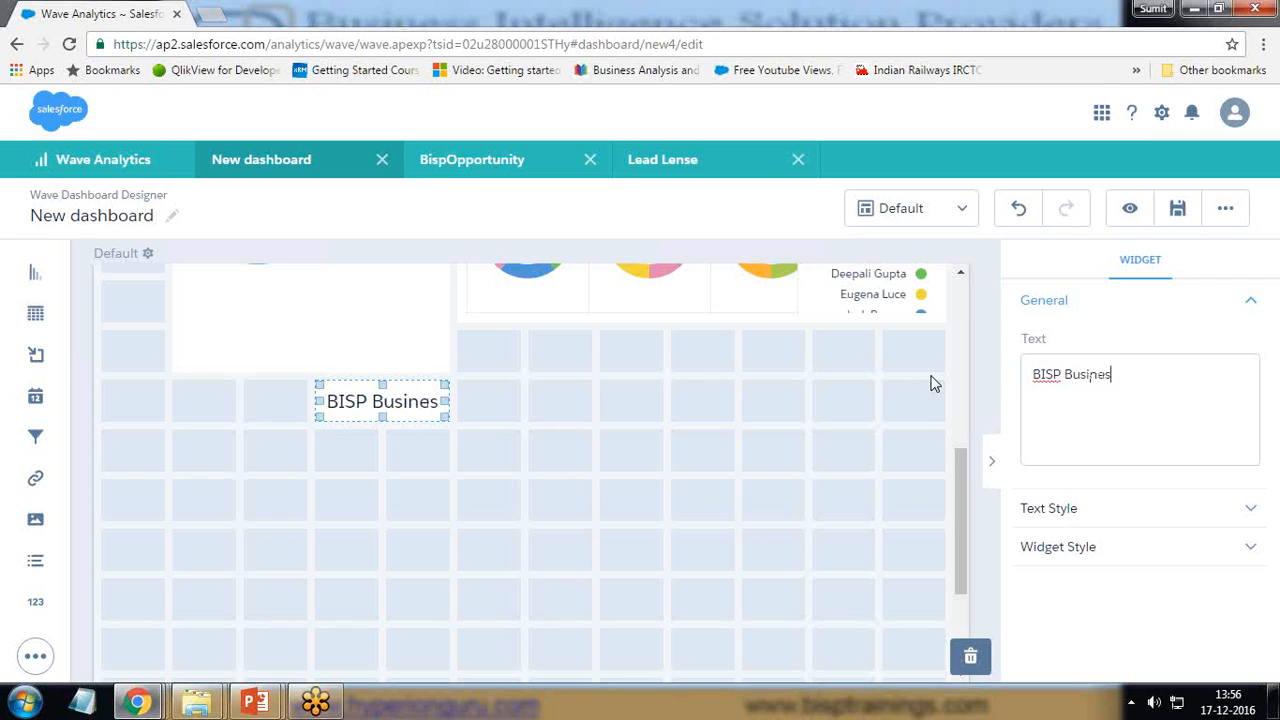
pyautogui.write('s Basdhboar')
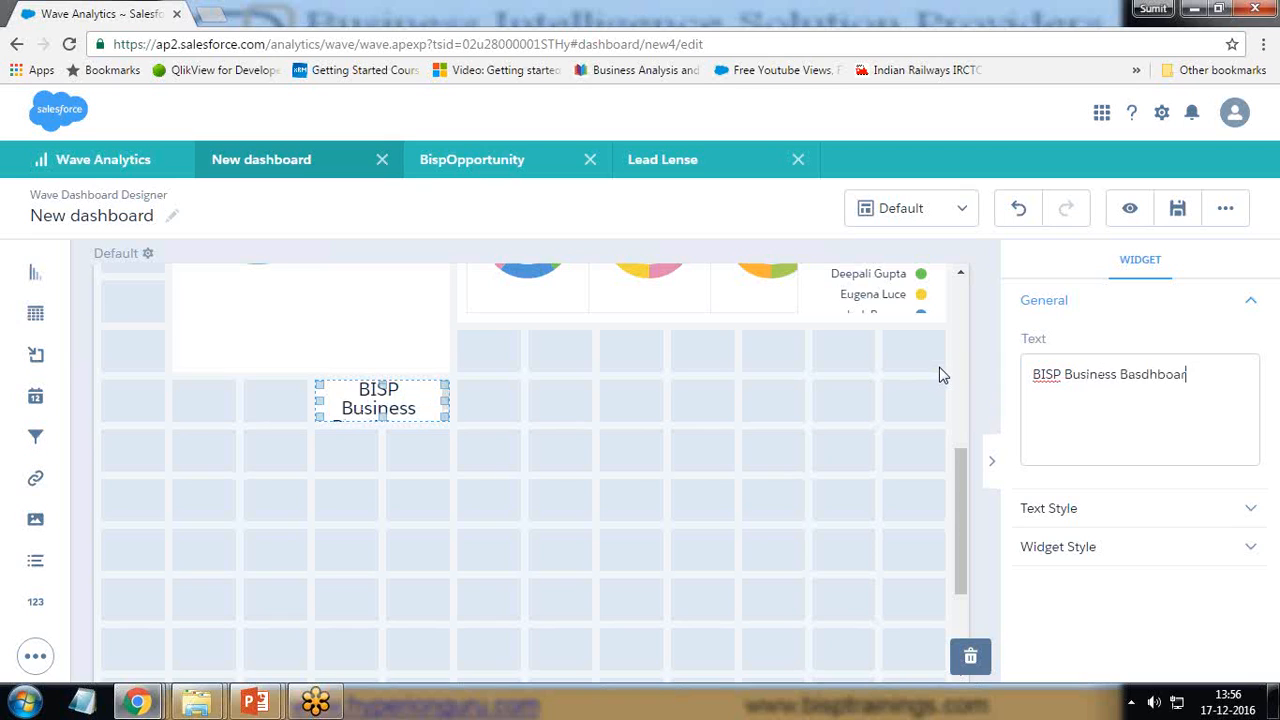
pyautogui.press('BackSpace')
pyautogui.press('BackSpace')
pyautogui.press('BackSpace')
pyautogui.press('BackSpace')
pyautogui.press('BackSpace')
pyautogui.press('BackSpace')
pyautogui.press('BackSpace')
pyautogui.write('sn')
pyautogui.moveTo(446, 401); pyautogui.dragTo(687, 396)
# Give the title text a custom dark red colour, rgb(159, 13, 38).
pyautogui.click(1100, 510)
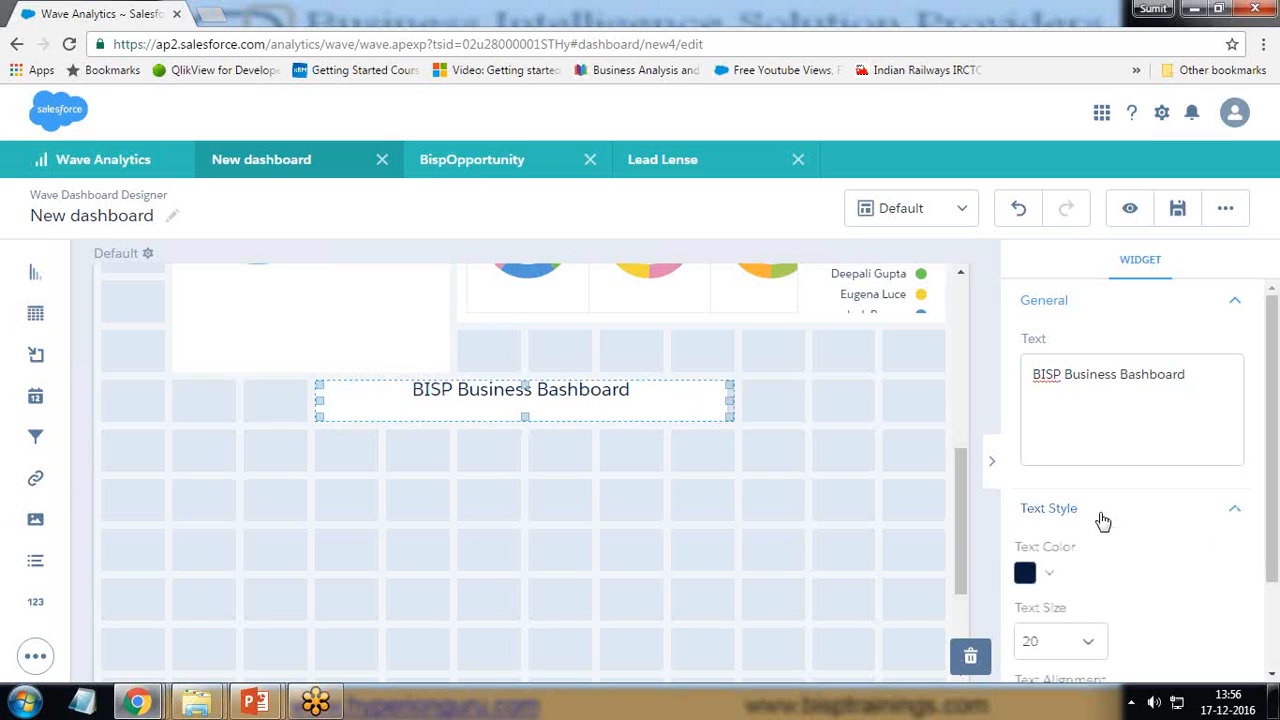
pyautogui.click(1057, 576)
pyautogui.scroll(-2, 1100, 615)
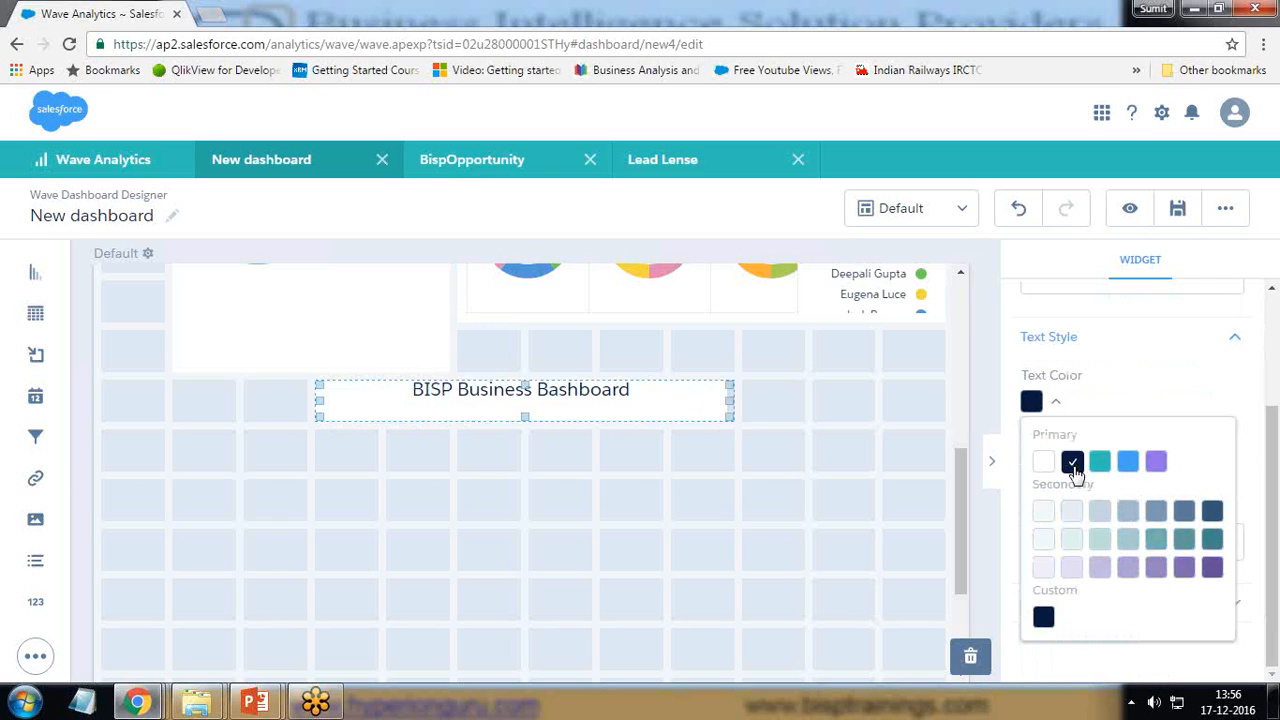
pyautogui.click(1043, 619)
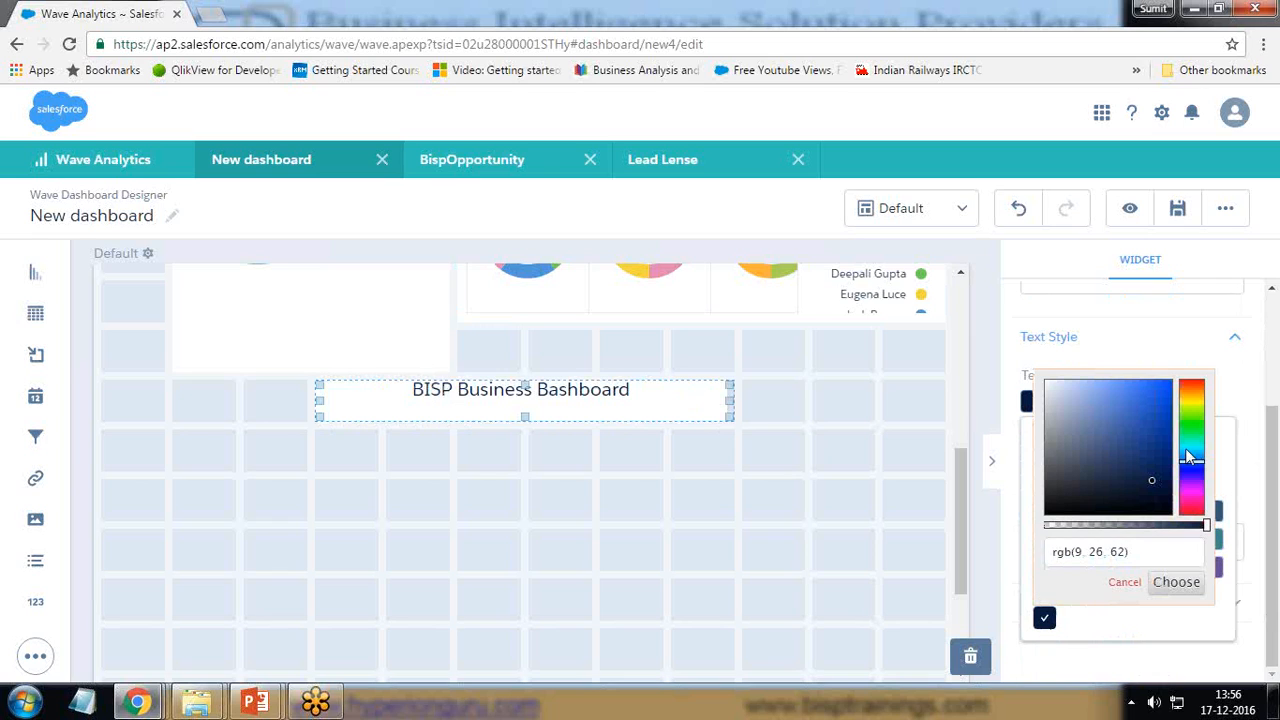
pyautogui.click(1189, 512)
pyautogui.click(1160, 429)
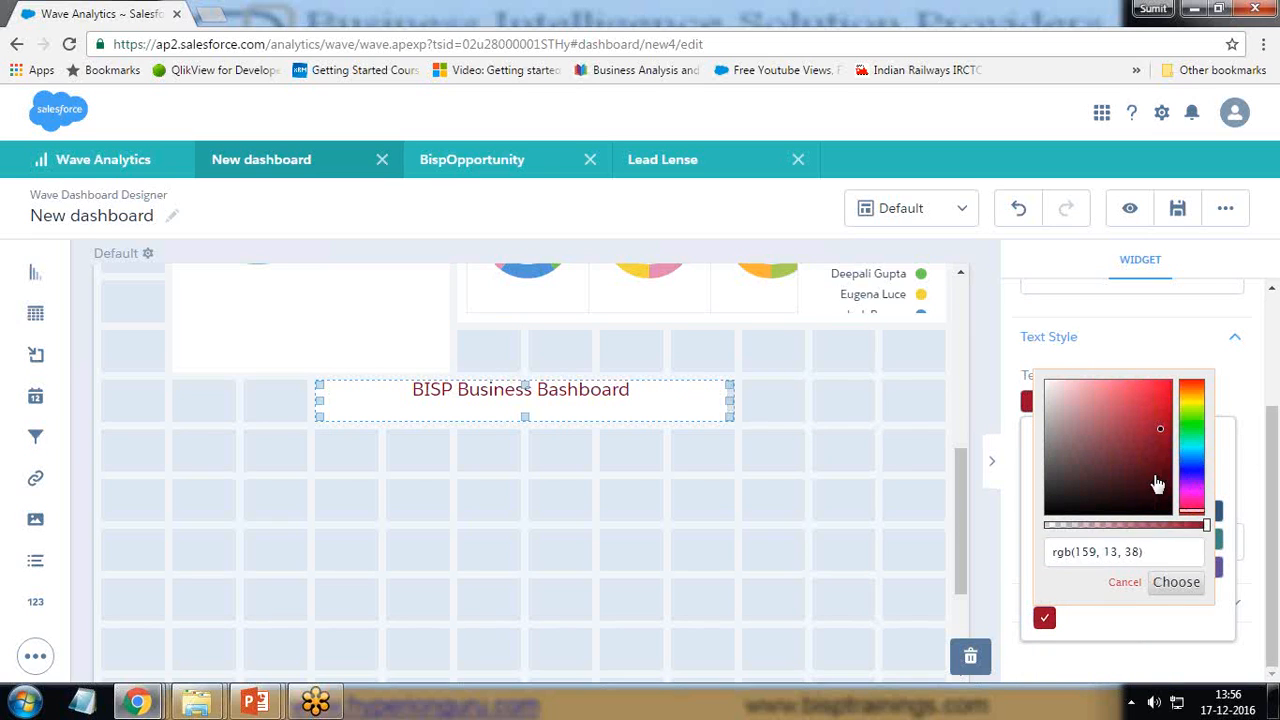
pyautogui.click(1178, 584)
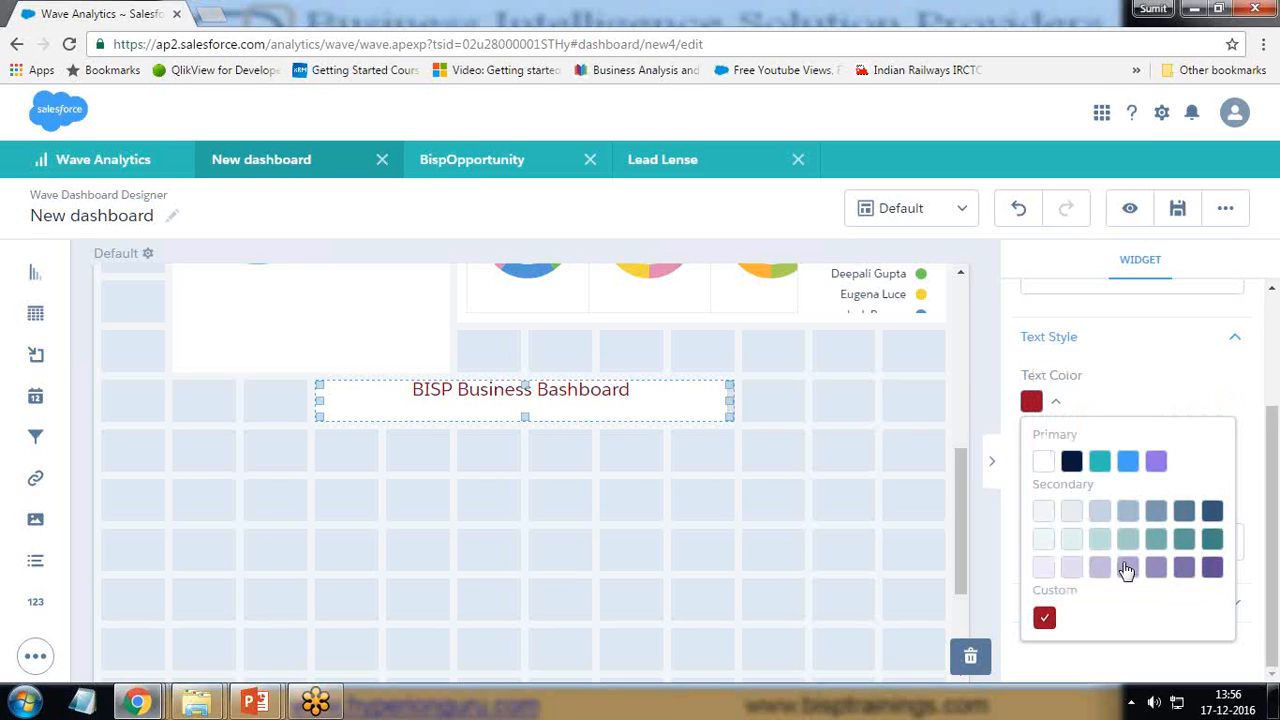
pyautogui.click(1055, 401)
# Widen the title widget to the right edge of the grid and set its text size to 48.
pyautogui.click(1086, 478)
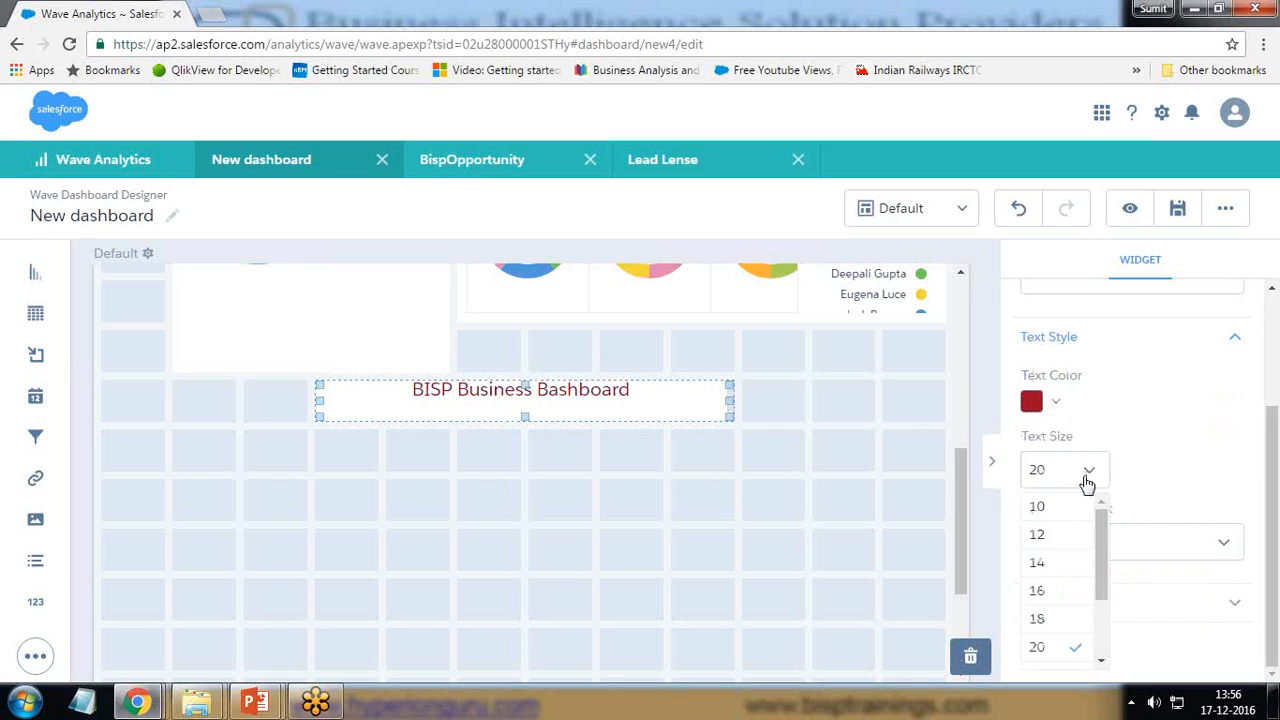
pyautogui.scroll(-3, 1092, 586)
pyautogui.click(1052, 652)
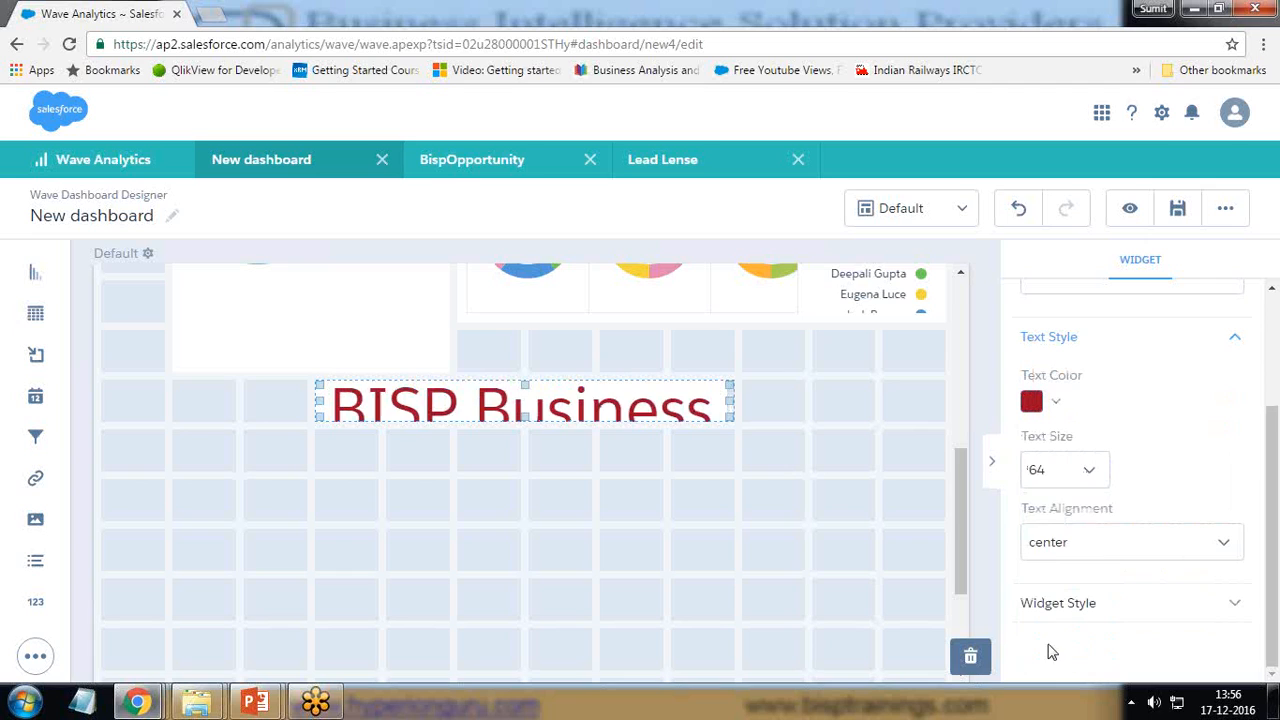
pyautogui.moveTo(763, 399); pyautogui.dragTo(905, 400)
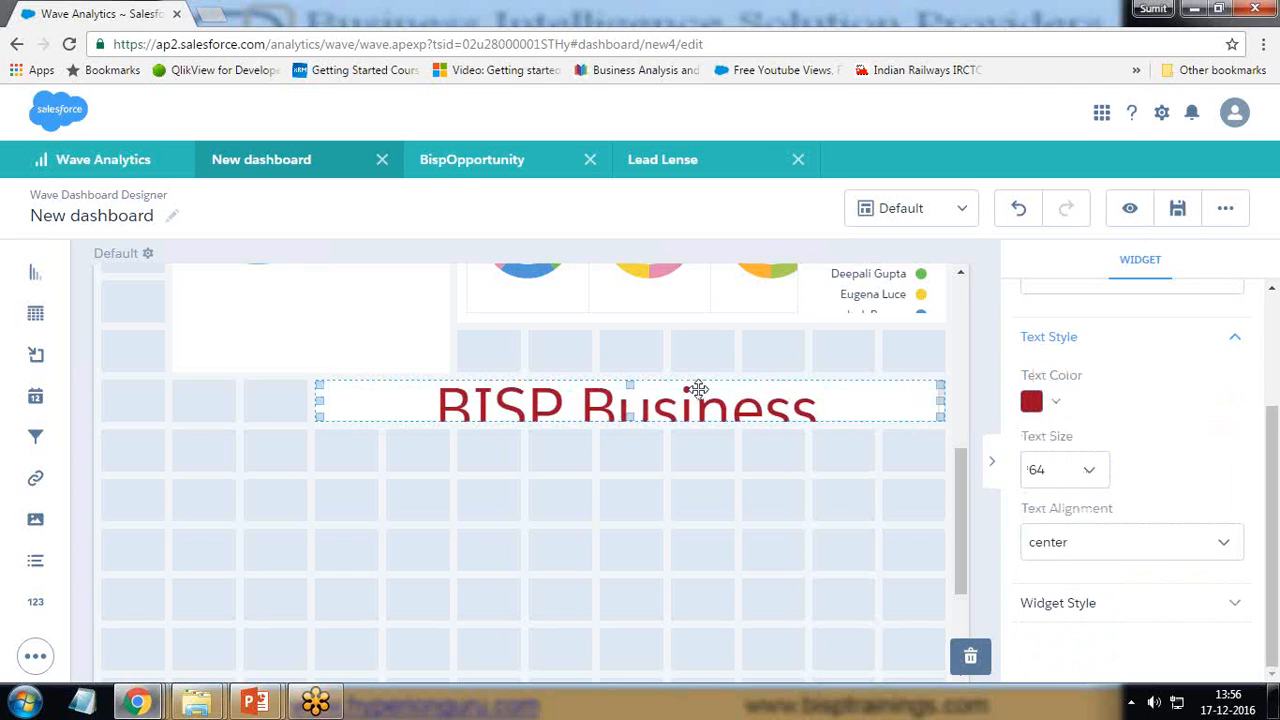
pyautogui.moveTo(694, 391); pyautogui.dragTo(601, 380)
pyautogui.click(1086, 472)
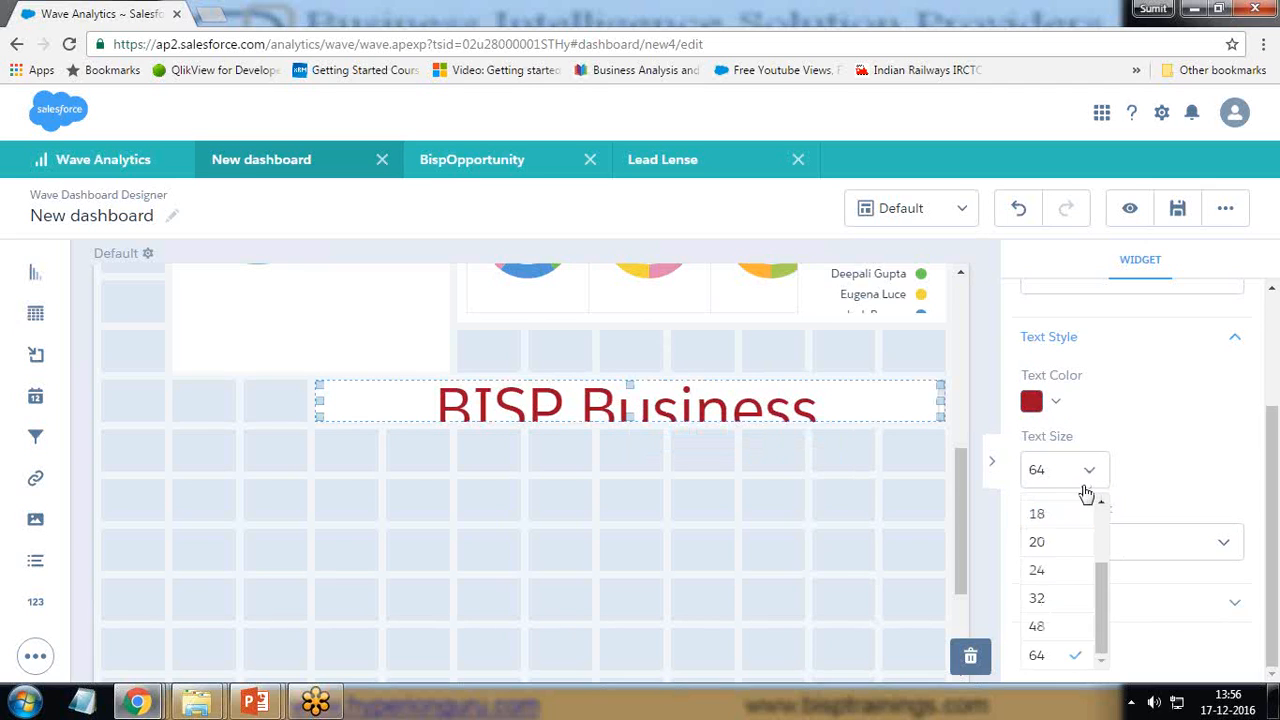
pyautogui.click(1058, 630)
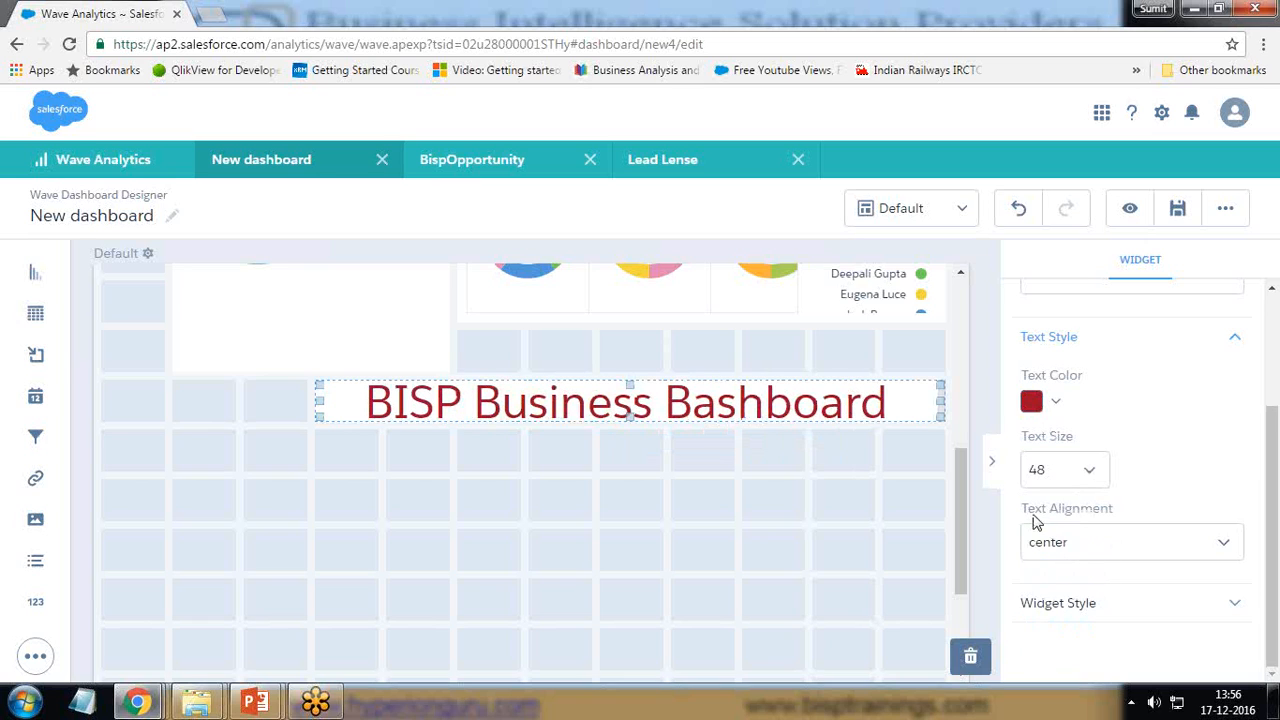
# Set the title widget's background to the light grey-blue secondary colour.
pyautogui.click(1094, 543)
pyautogui.click(1060, 610)
pyautogui.click(1062, 610)
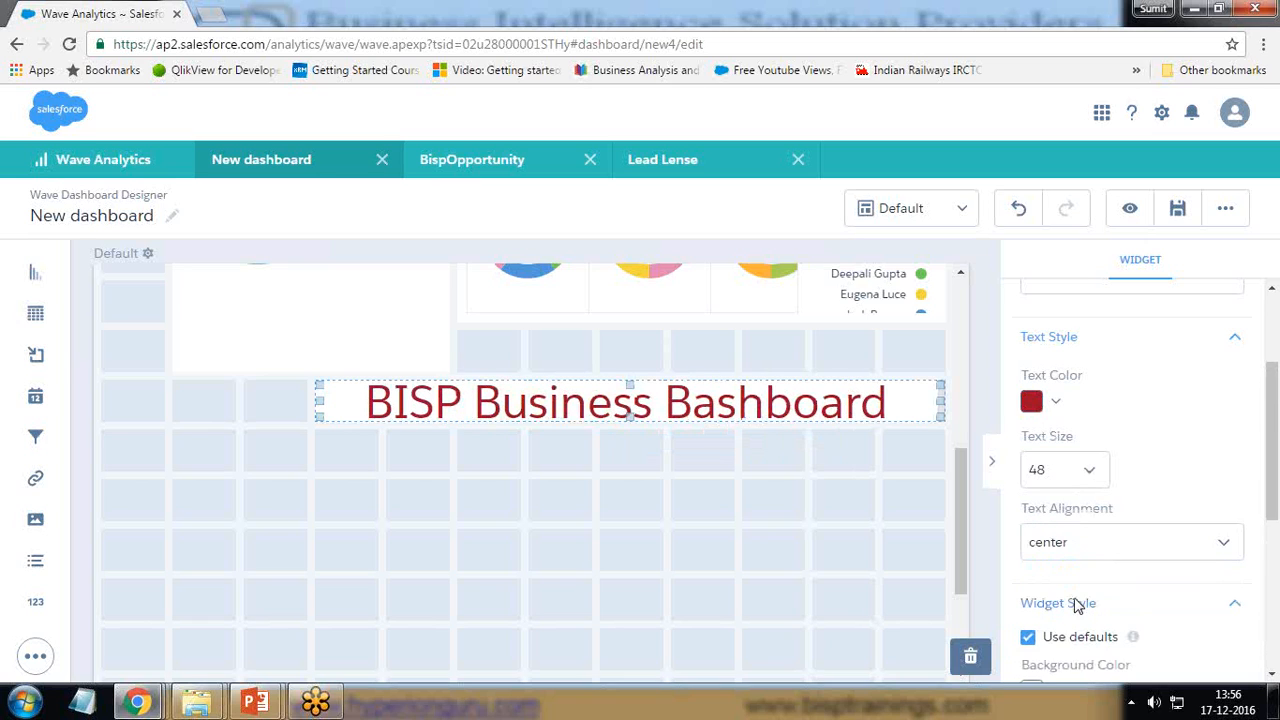
pyautogui.scroll(-3, 1080, 604)
pyautogui.click(1054, 325)
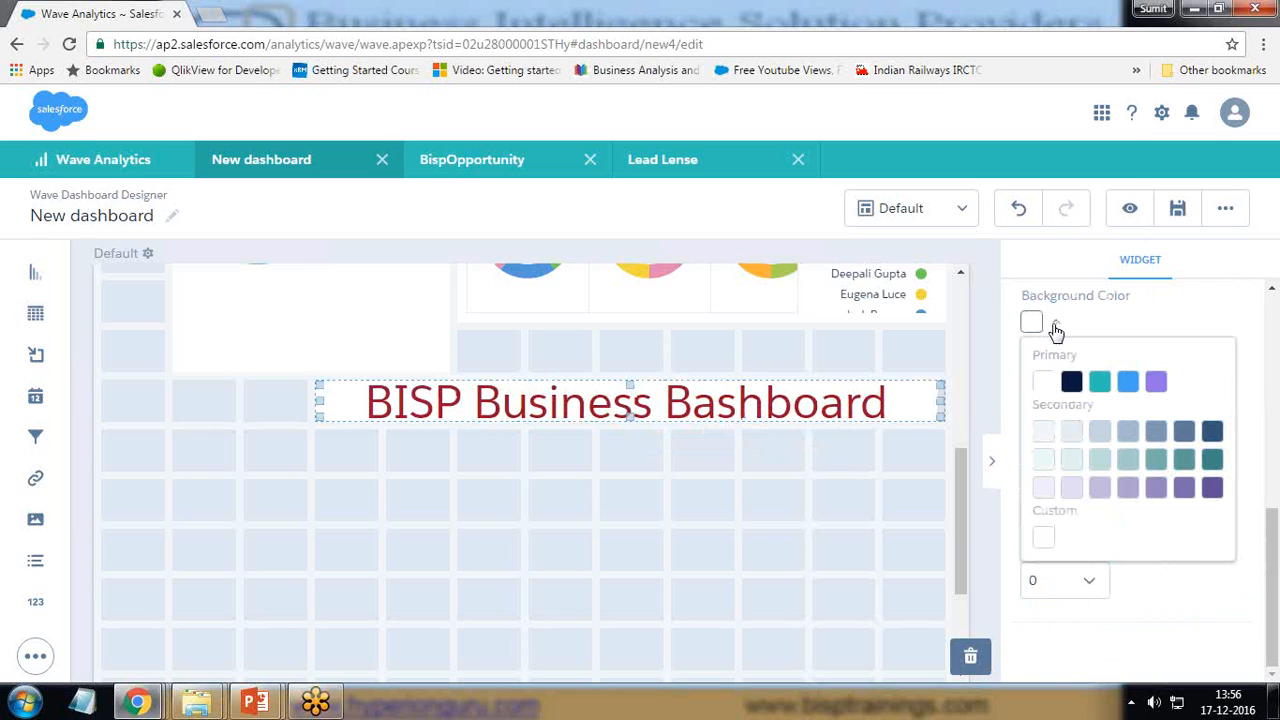
pyautogui.click(1097, 434)
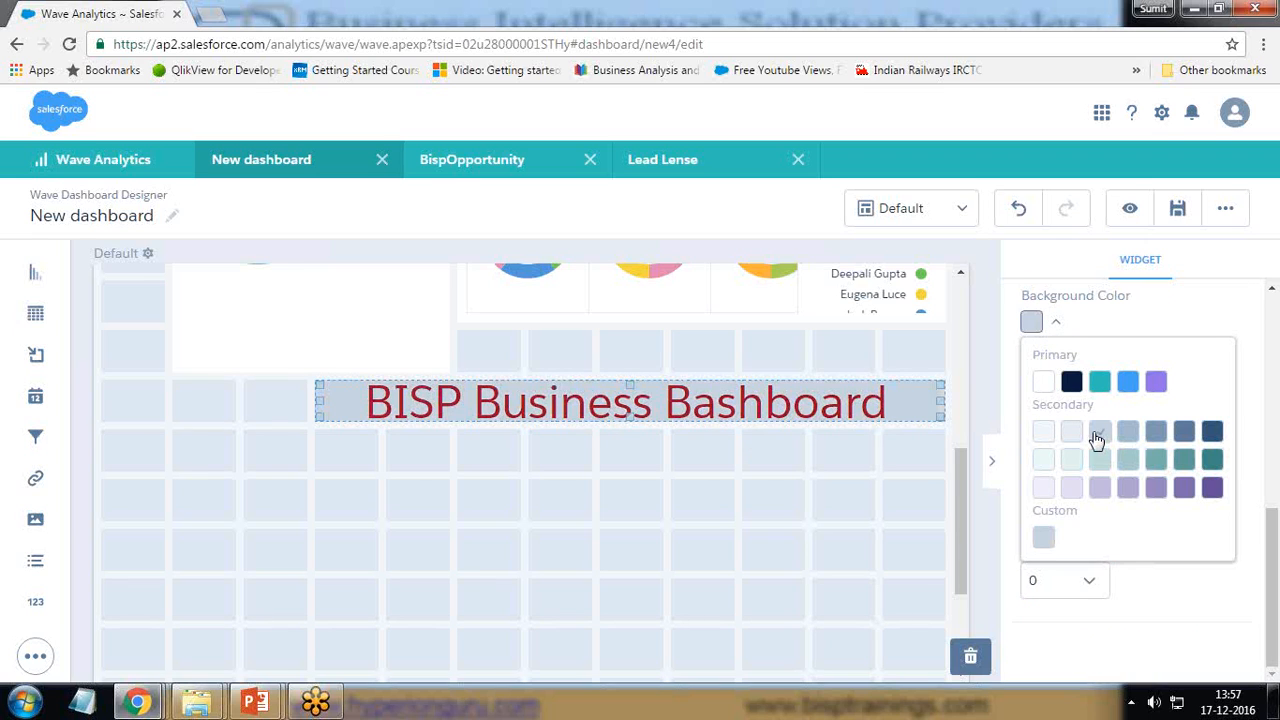
# Set the title widget's border width to 4 and border radius to 4, and deselect the widget.
pyautogui.click(1090, 588)
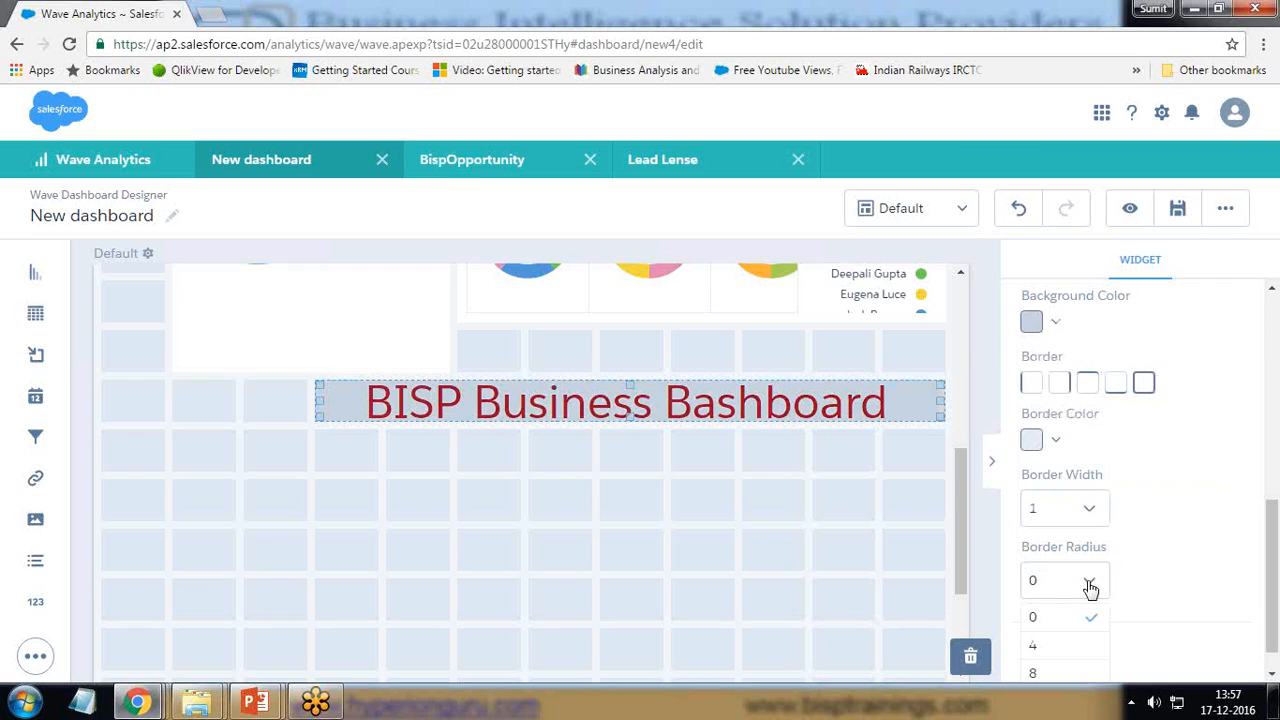
pyautogui.click(1088, 510)
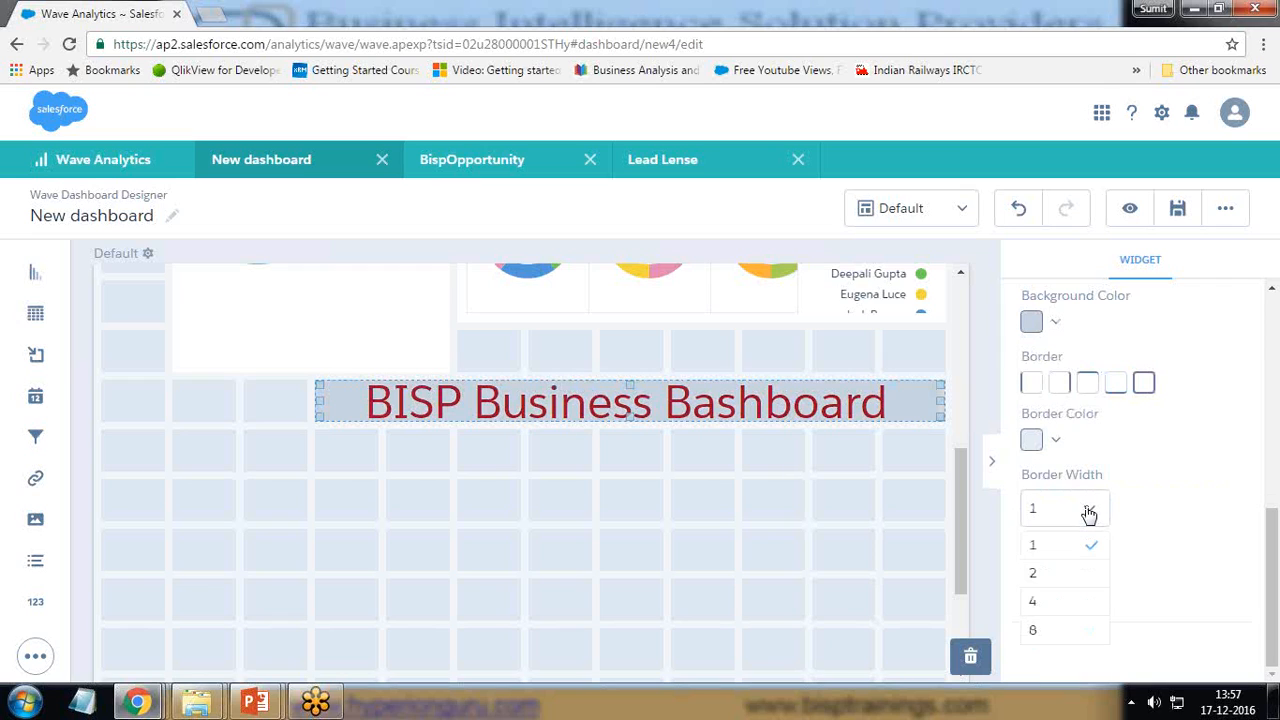
pyautogui.click(1055, 600)
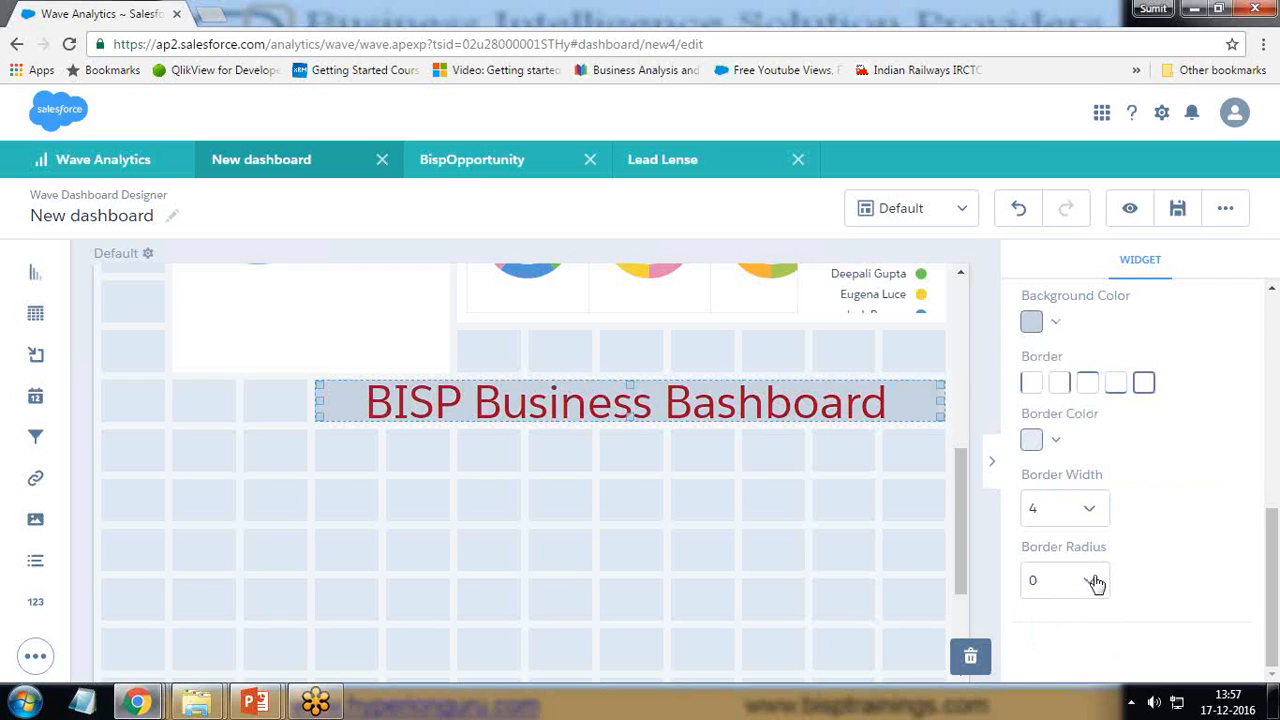
pyautogui.click(1092, 586)
pyautogui.click(1048, 645)
pyautogui.click(636, 554)
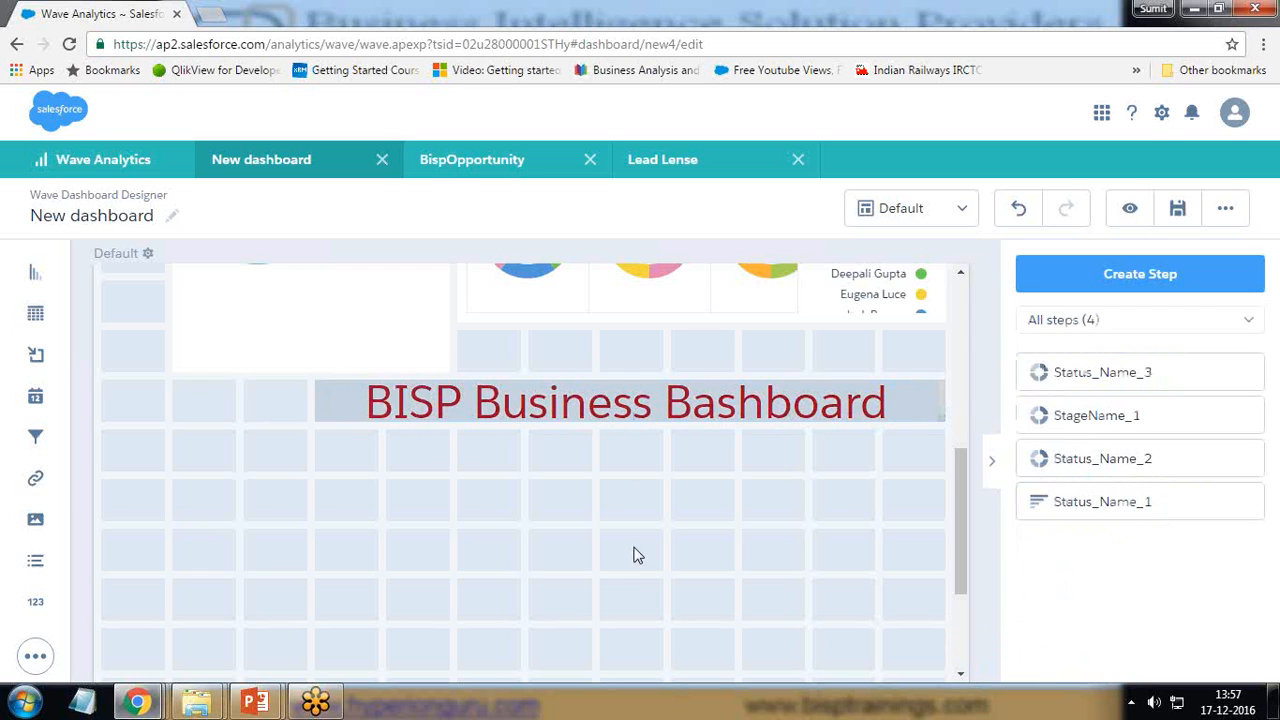
# Move the title widget to the top of the dashboard, above the bar chart and the Closed - Converted donut.
pyautogui.moveTo(423, 400); pyautogui.dragTo(385, 385)
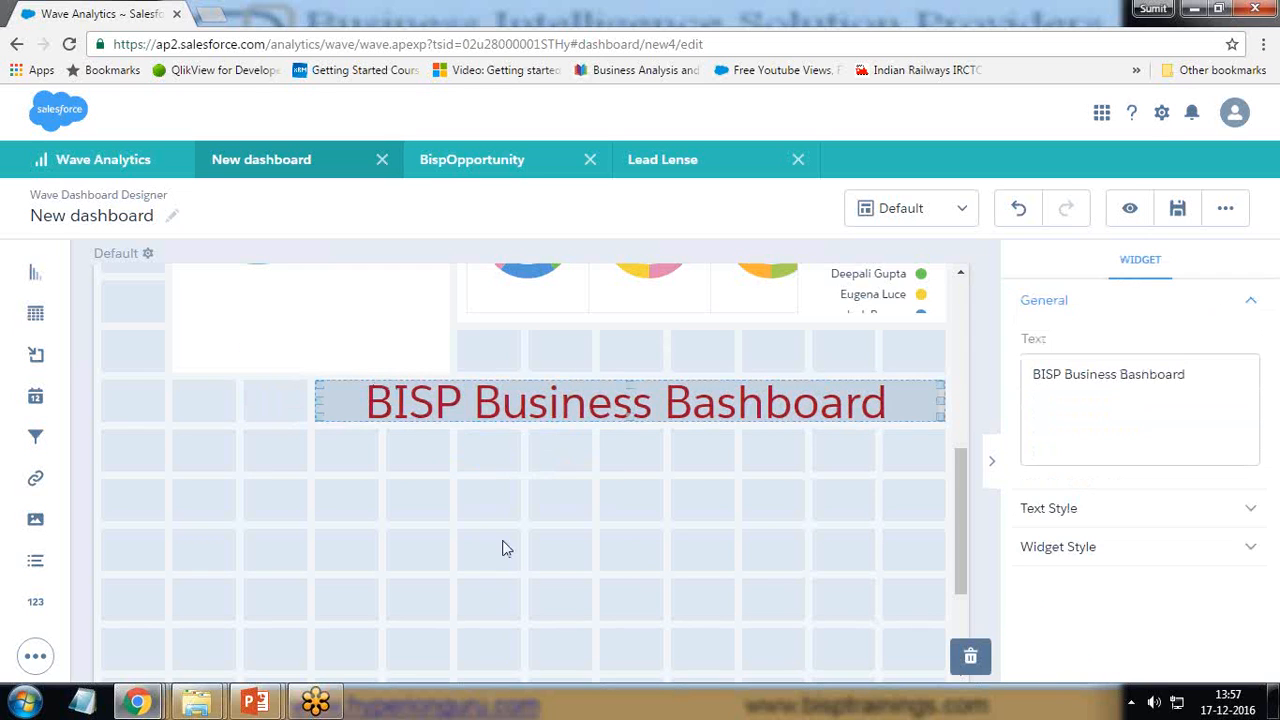
pyautogui.scroll(3, 503, 548)
pyautogui.scroll(1, 500, 541)
pyautogui.scroll(-4, 561, 504)
pyautogui.moveTo(560, 408); pyautogui.dragTo(493, 290)
pyautogui.scroll(4, 553, 404)
pyautogui.press('shift')
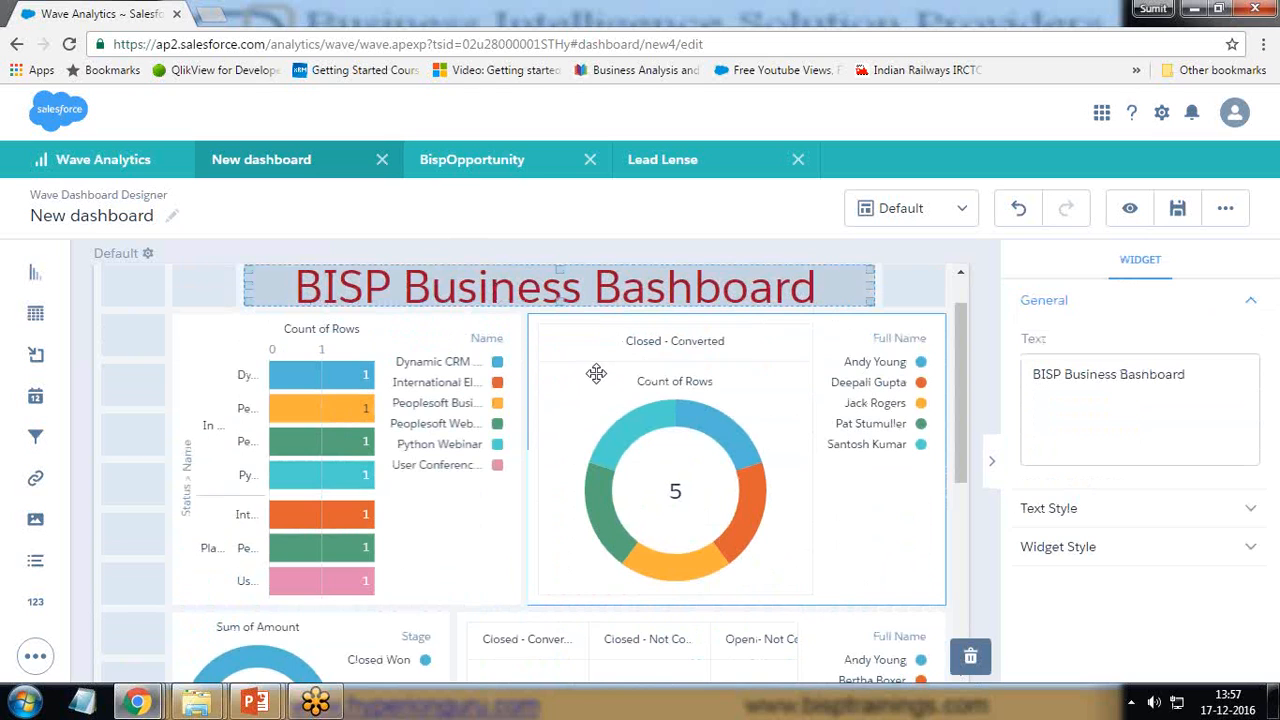
# Move the multi-status donut chart to the left grid edge above the Sum of Amount donut, and widen it to the full grid width.
pyautogui.scroll(-3, 662, 487)
pyautogui.moveTo(674, 420); pyautogui.dragTo(394, 526)
pyautogui.scroll(-3, 514, 510)
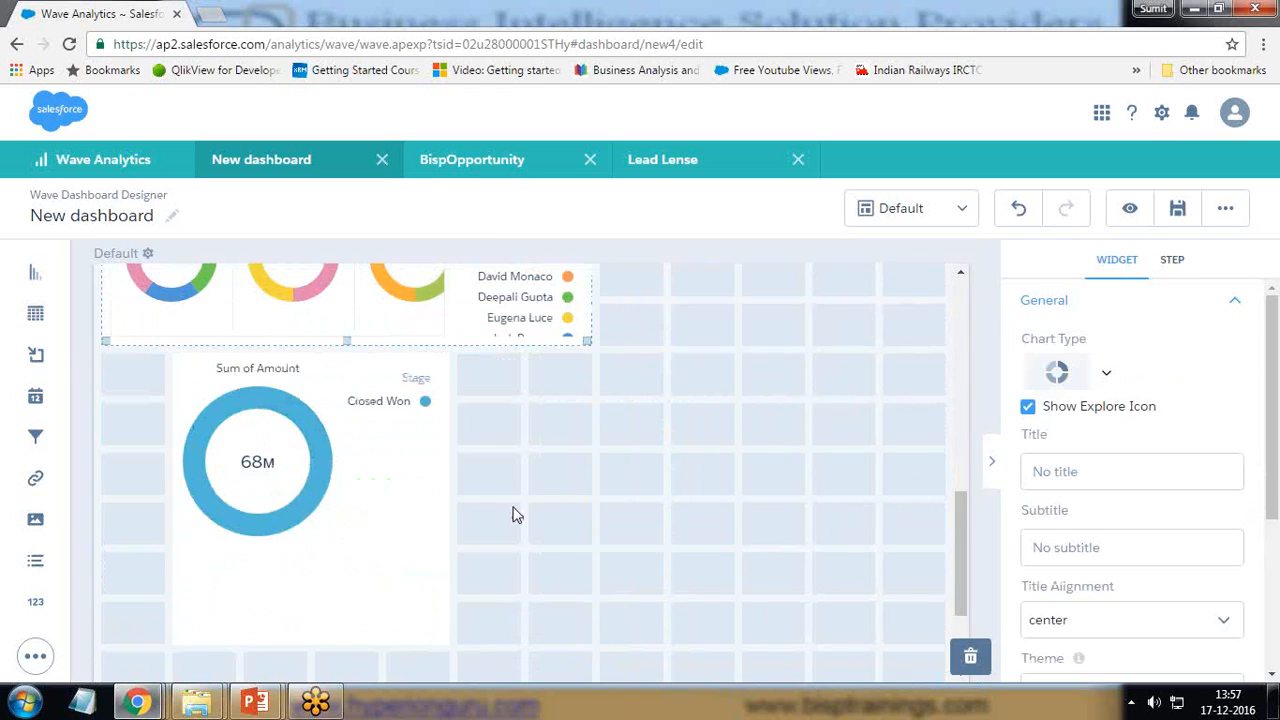
pyautogui.click(360, 471)
pyautogui.scroll(3, 480, 450)
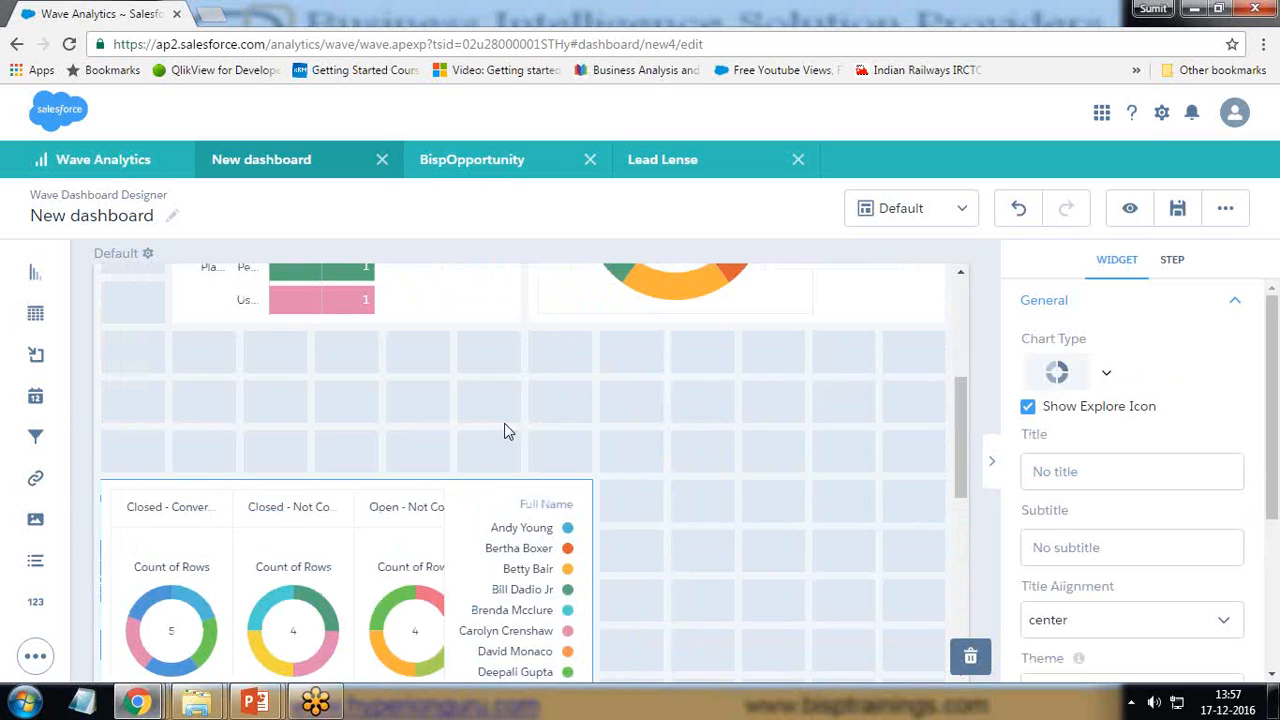
pyautogui.click(508, 508)
pyautogui.moveTo(588, 600); pyautogui.dragTo(896, 590)
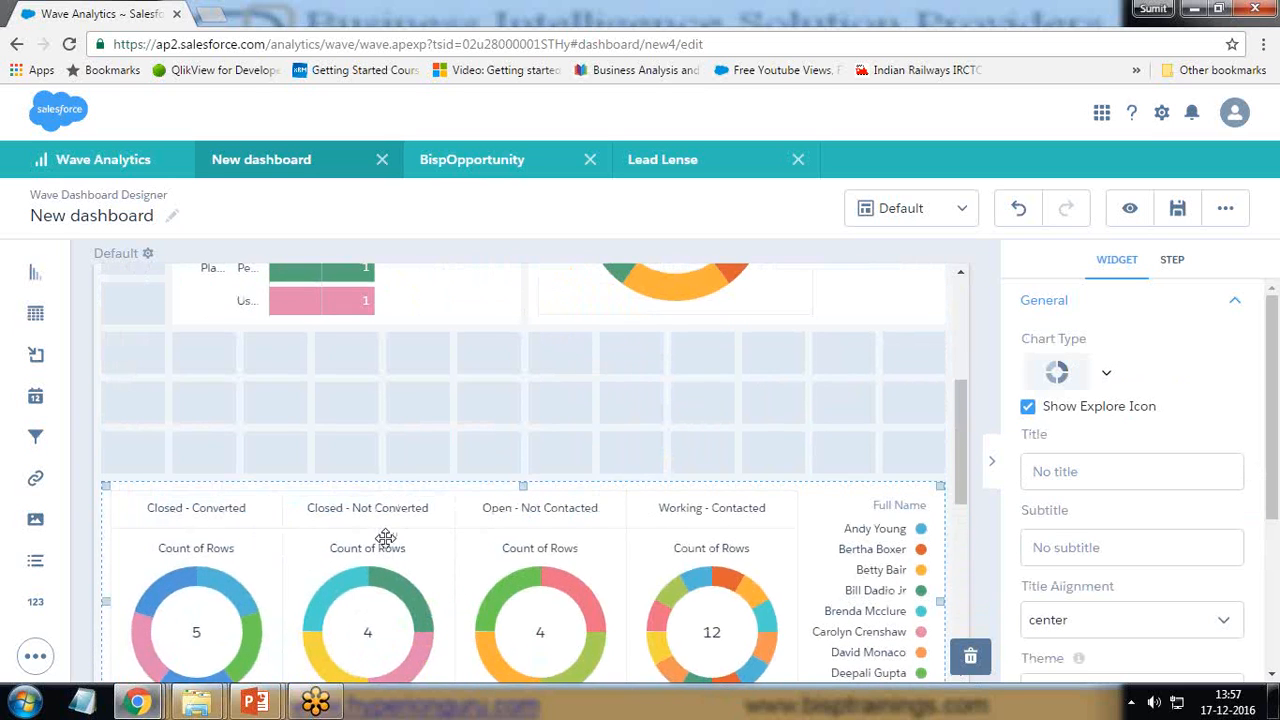
# Move the widened multi-status donut chart up toward the top row of charts, closing the empty gap.
pyautogui.scroll(2, 476, 541)
pyautogui.scroll(-2, 476, 541)
pyautogui.moveTo(457, 563); pyautogui.dragTo(440, 430)
pyautogui.scroll(-4, 457, 500)
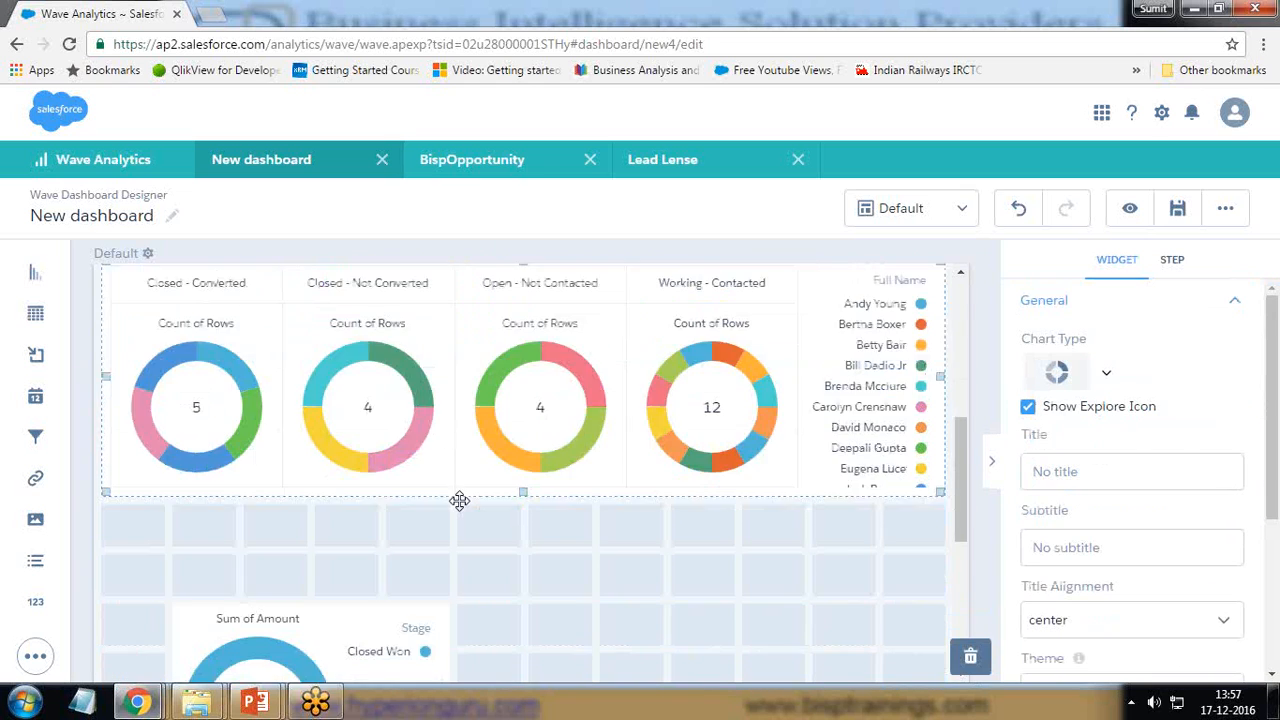
# Move the Sum of Amount donut and the campaign bar chart to the grid's left edge, shifting the bar chart one row down.
pyautogui.moveTo(334, 470); pyautogui.dragTo(274, 418)
pyautogui.scroll(2, 500, 514)
pyautogui.scroll(6, 500, 514)
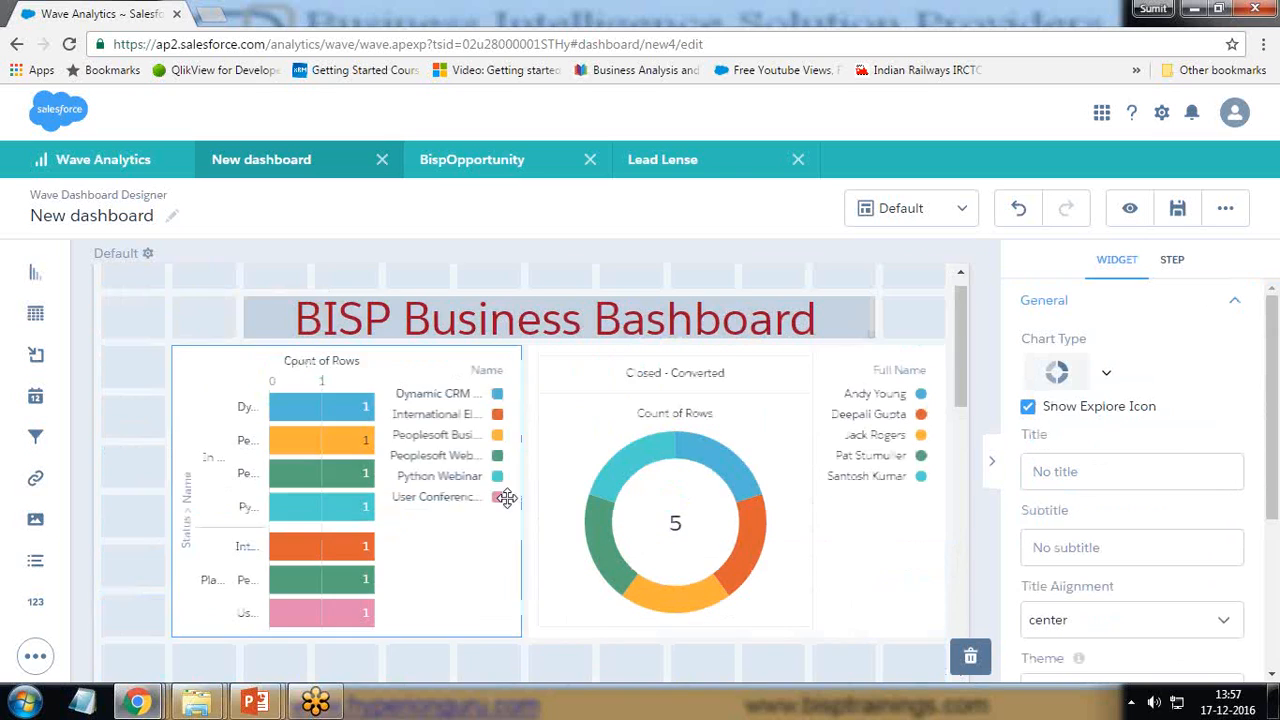
pyautogui.click(346, 446)
pyautogui.scroll(-2, 337, 335)
pyautogui.moveTo(337, 335); pyautogui.dragTo(317, 378)
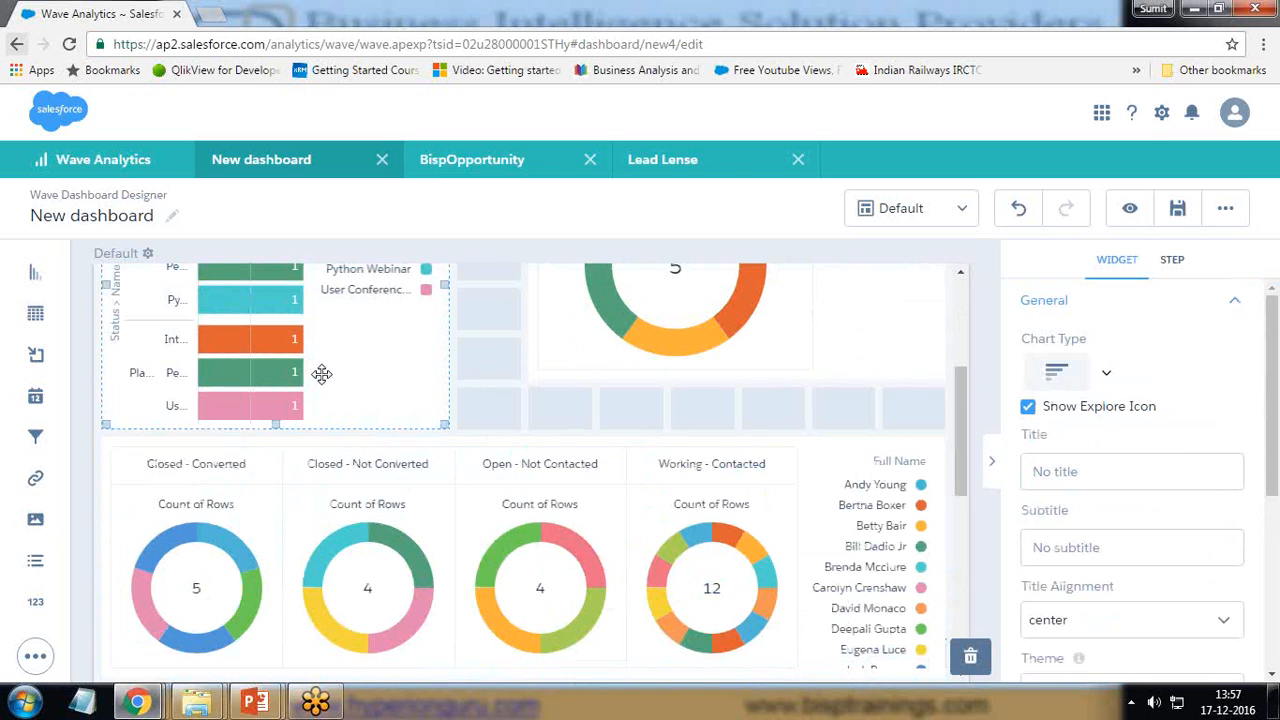
# Check the Business Requirement slide in PowerPoint, return to the dashboard in Chrome, and title the bar chart "Bisp Running Campaign".
pyautogui.click(262, 702)
pyautogui.click(394, 634)
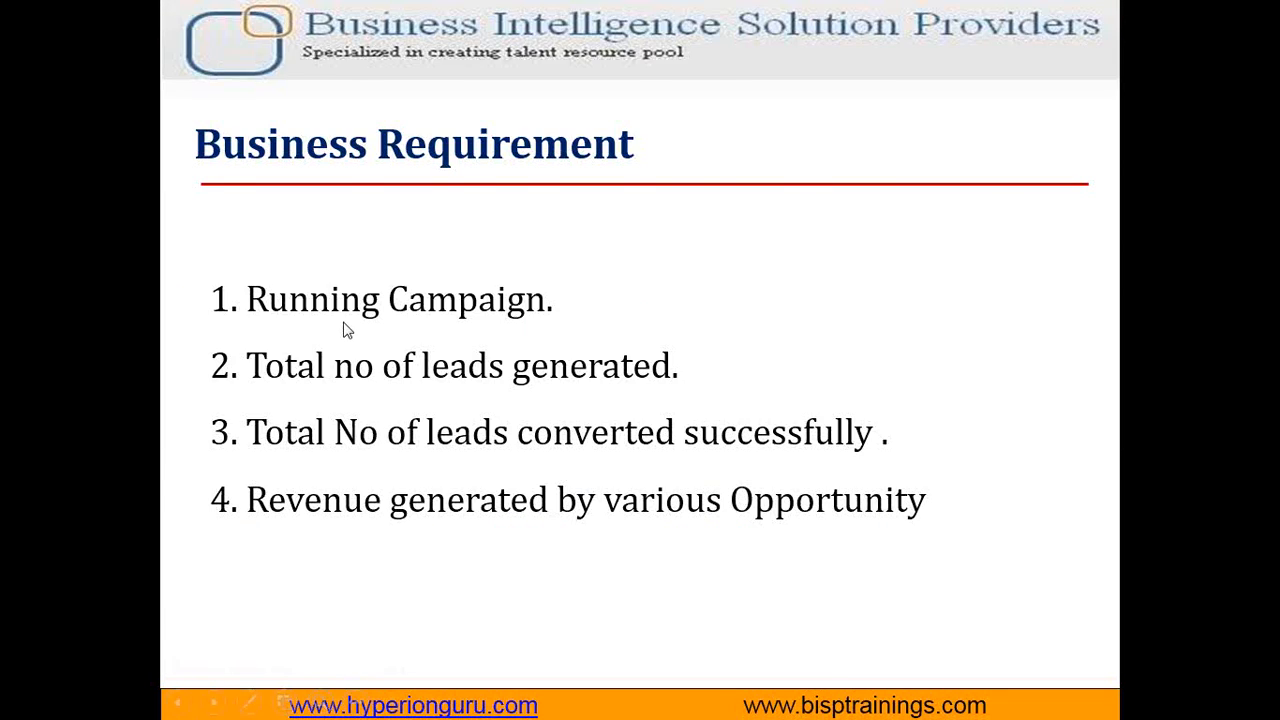
pyautogui.hotkey('alt', 'Tab')
pyautogui.scroll(3, 435, 445)
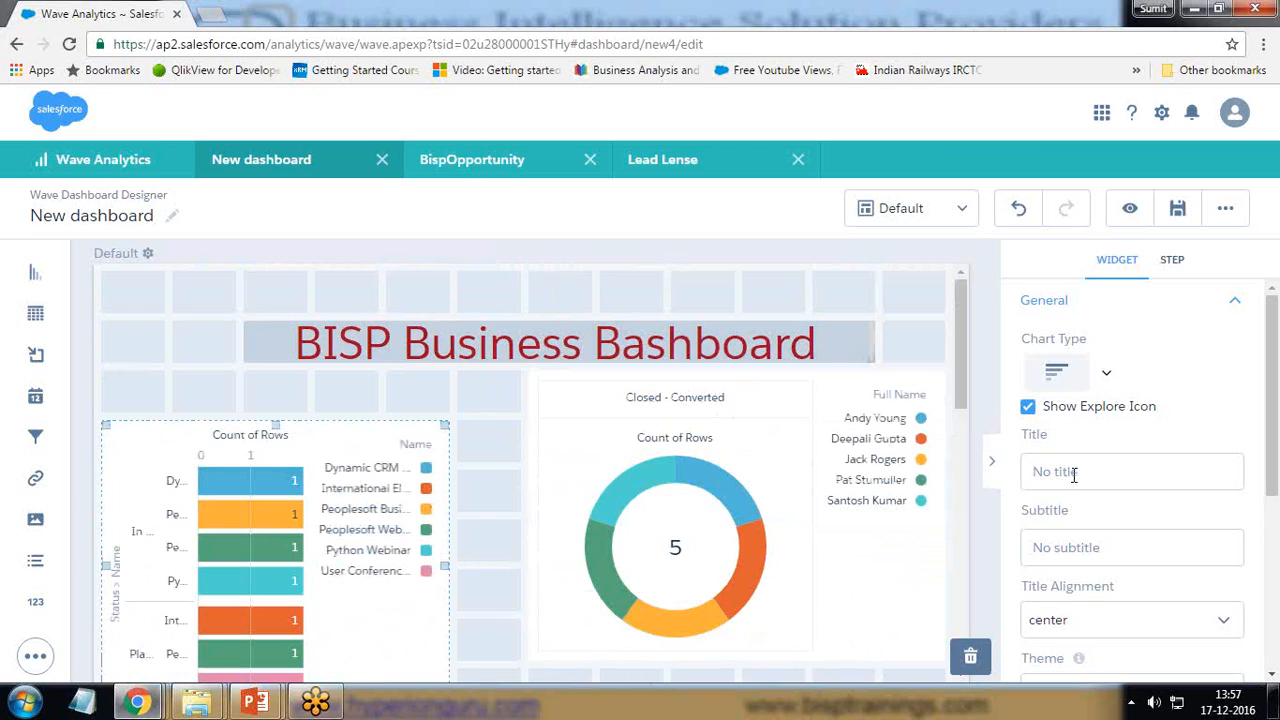
pyautogui.write('Bispo')
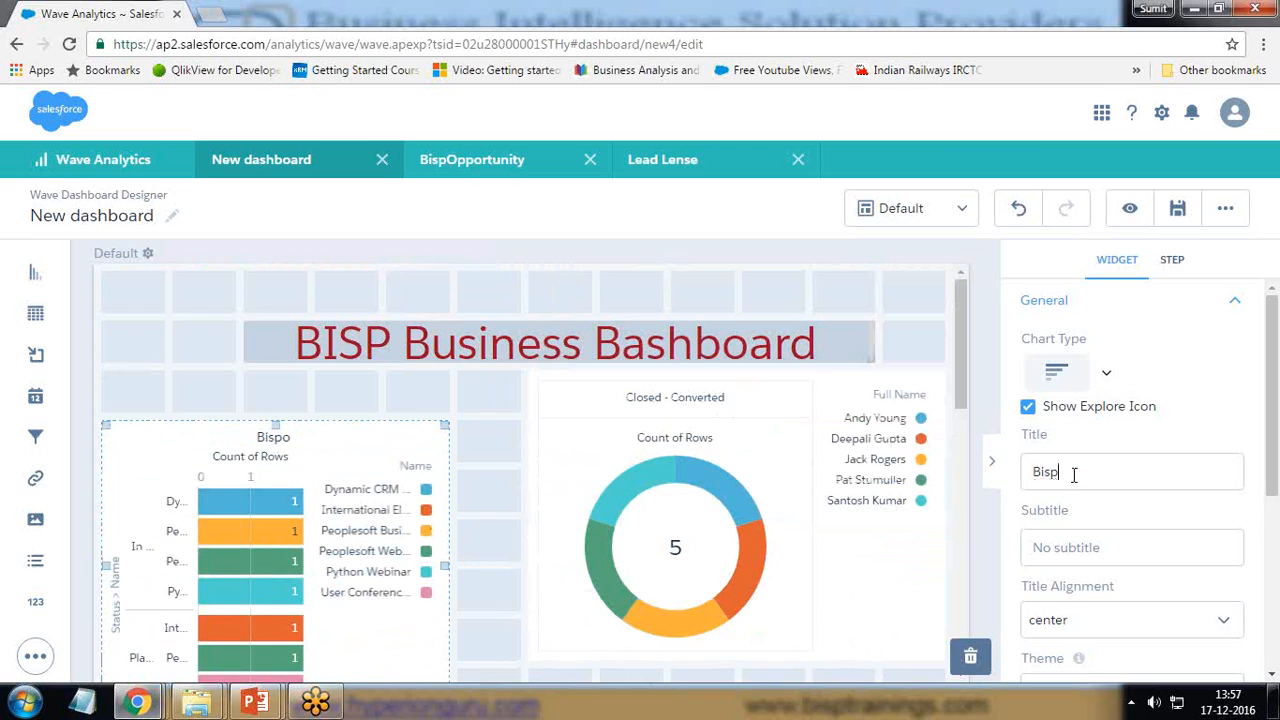
pyautogui.press('BackSpace')
pyautogui.write('Running Campaign')
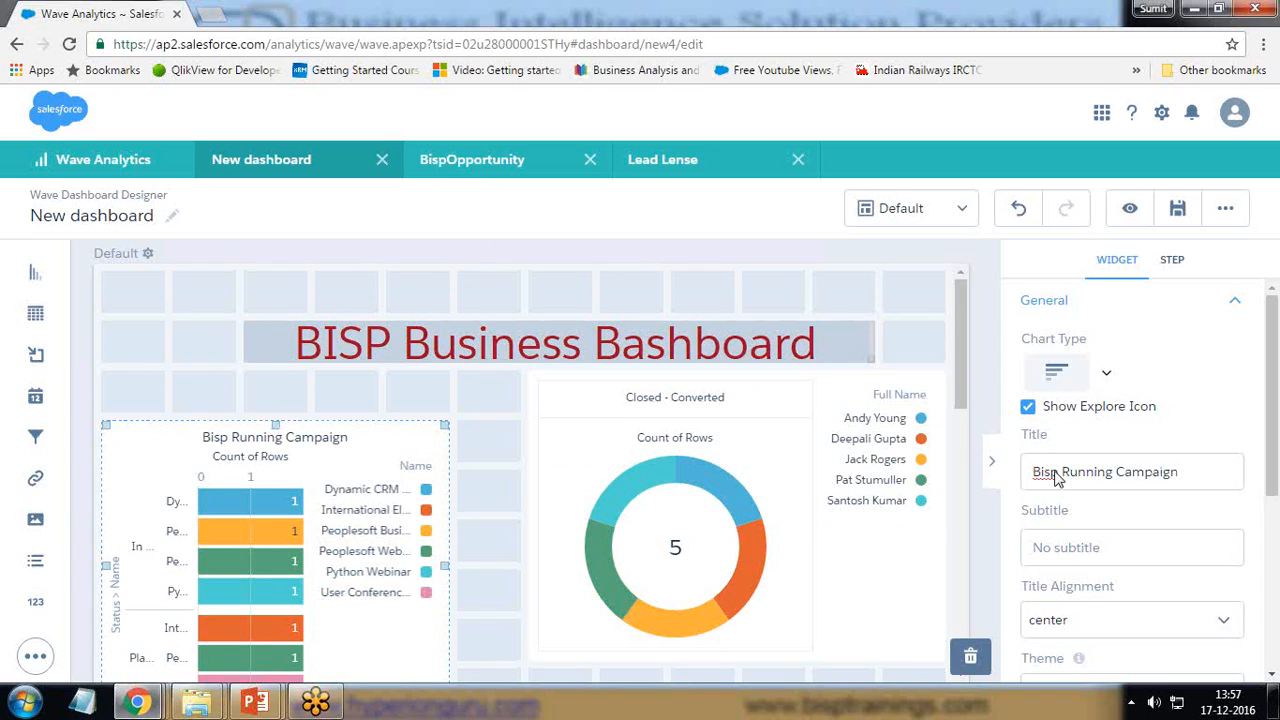
# Try hiding the values in the bars of the Bisp Running Campaign chart, and show them again.
pyautogui.click(1086, 622)
pyautogui.scroll(-3, 1085, 590)
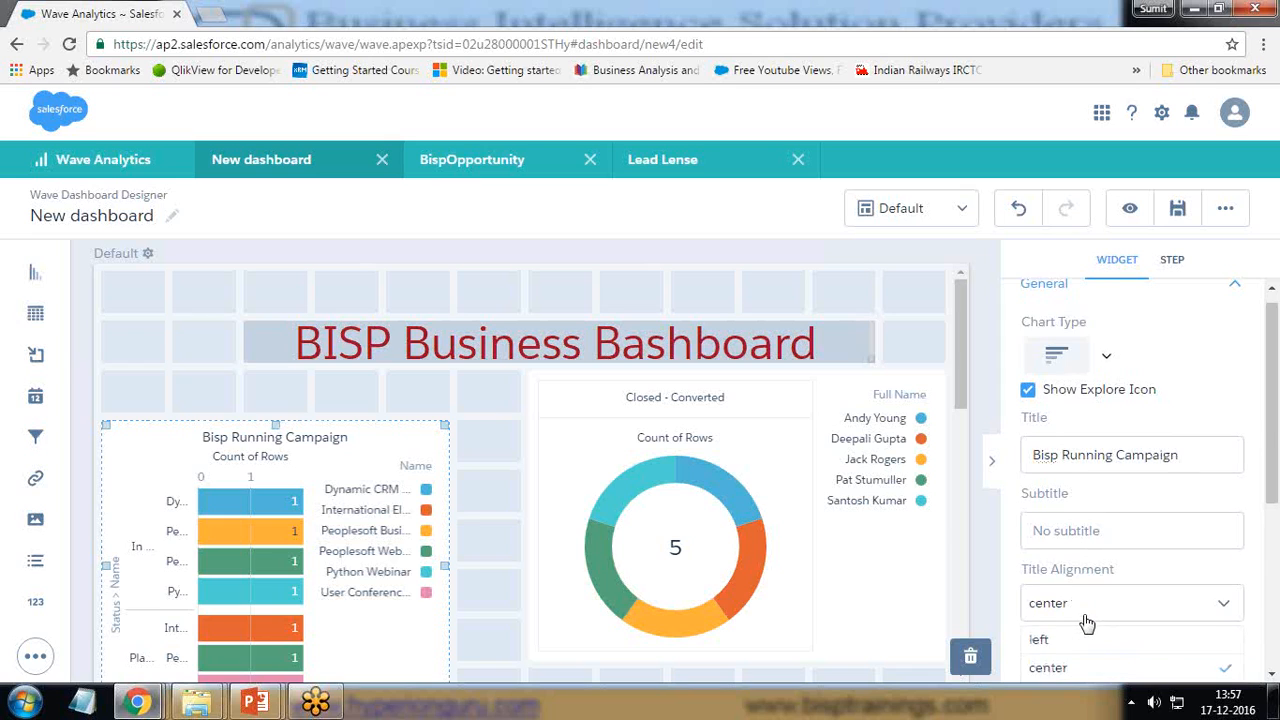
pyautogui.click(1062, 470)
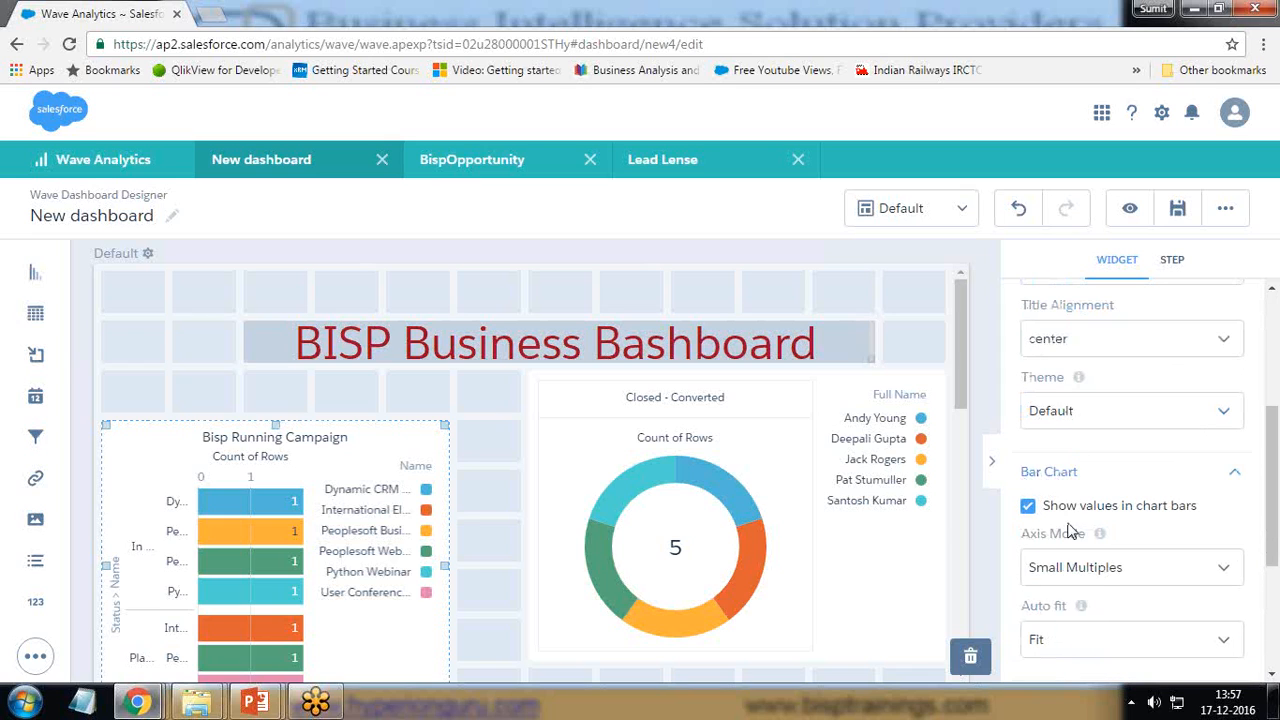
pyautogui.scroll(-2, 1108, 614)
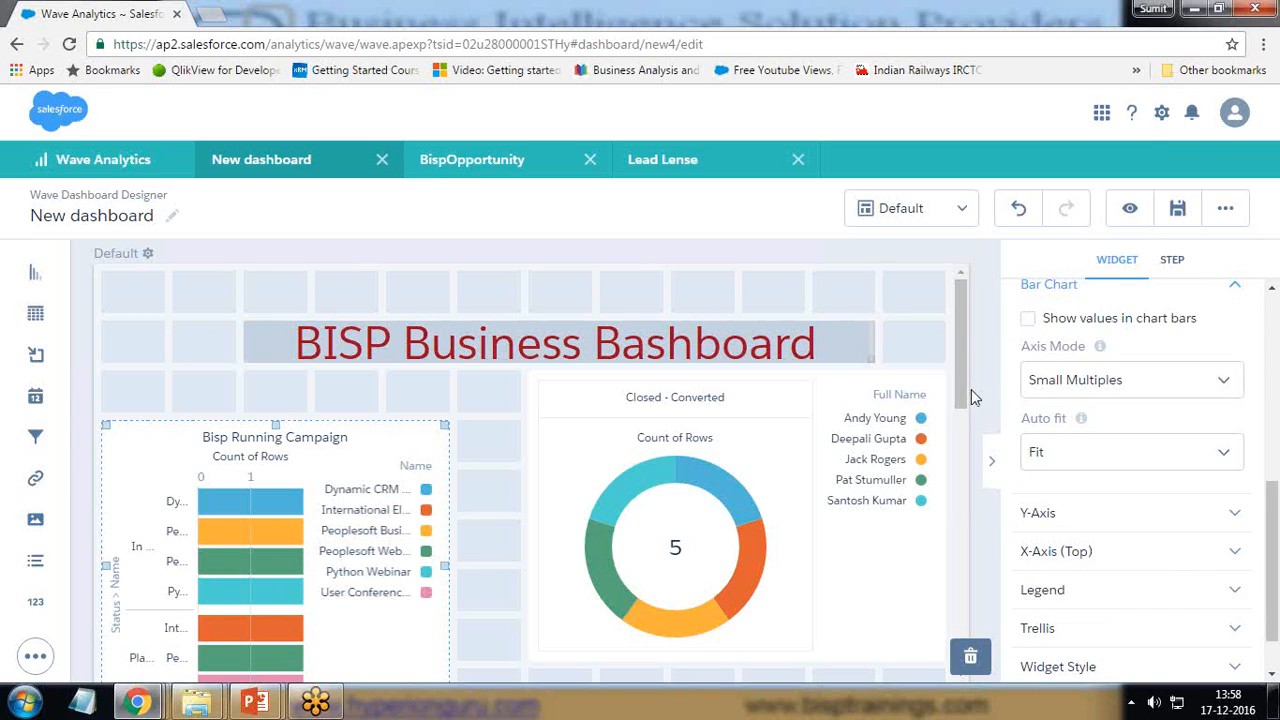
pyautogui.click(1030, 320)
# Try the Single Axis mode on the Bisp Running Campaign chart, and return it to Small Multiples.
pyautogui.click(1129, 386)
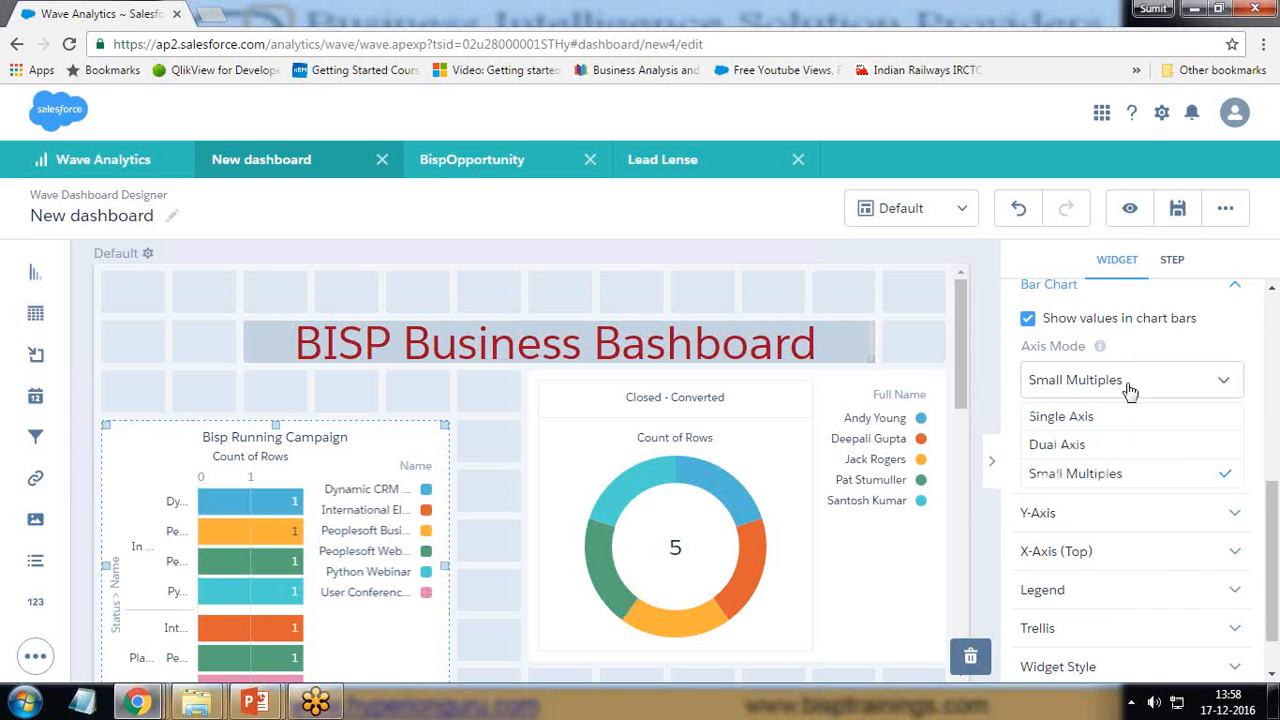
pyautogui.click(1062, 416)
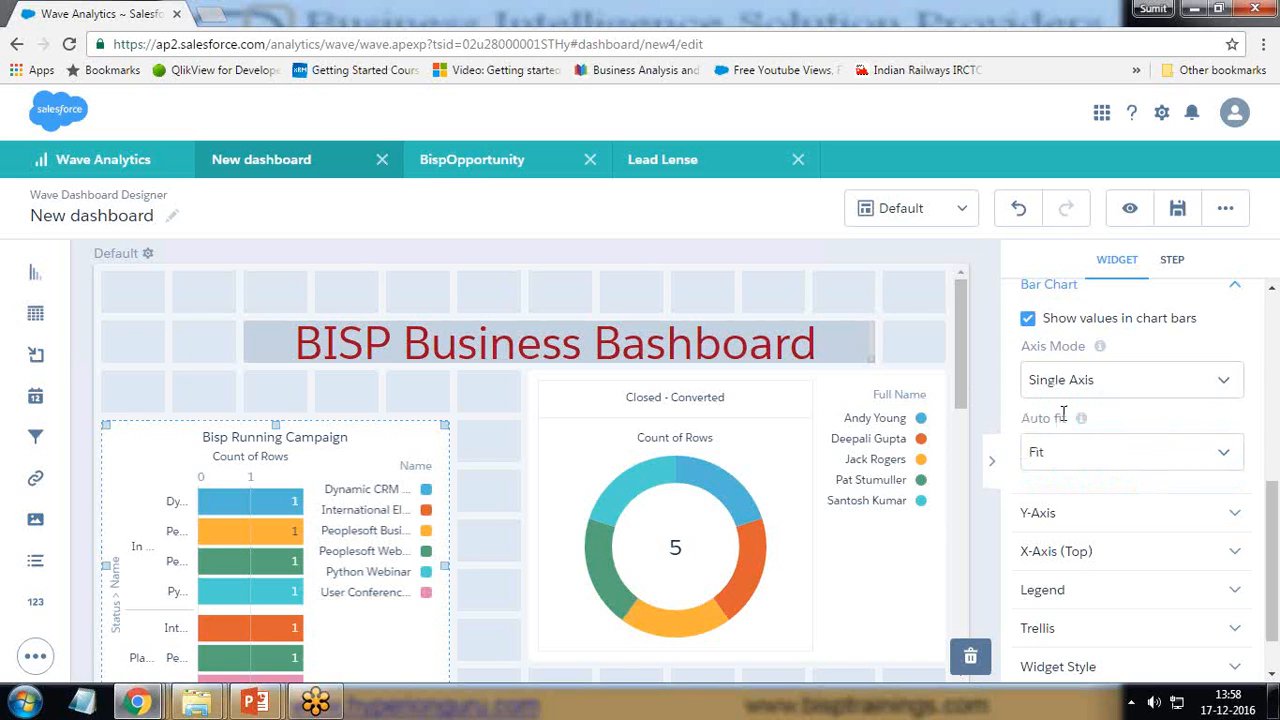
pyautogui.click(1068, 385)
pyautogui.click(1061, 471)
# Review the bar chart's widget style settings, try showing the chart as a trellis, and turn the trellis off again.
pyautogui.scroll(-1, 1061, 474)
pyautogui.click(1097, 605)
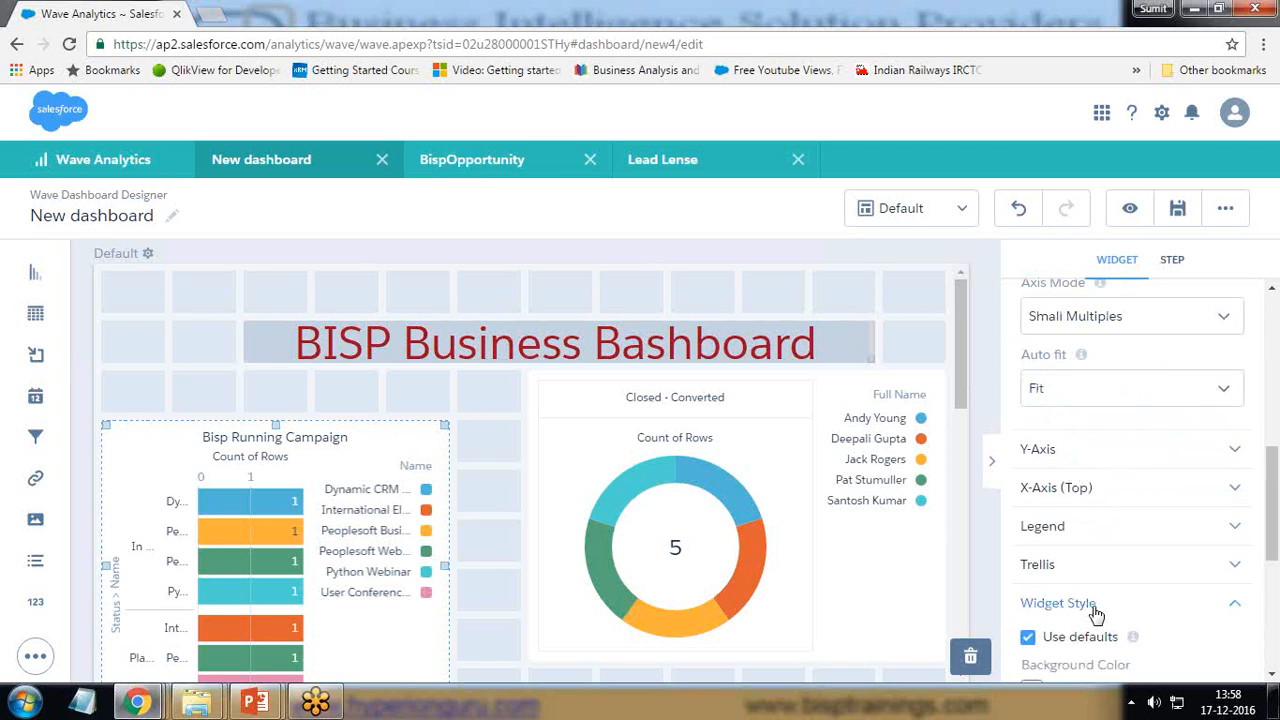
pyautogui.scroll(-4, 1097, 605)
pyautogui.scroll(4, 1087, 448)
pyautogui.click(1050, 564)
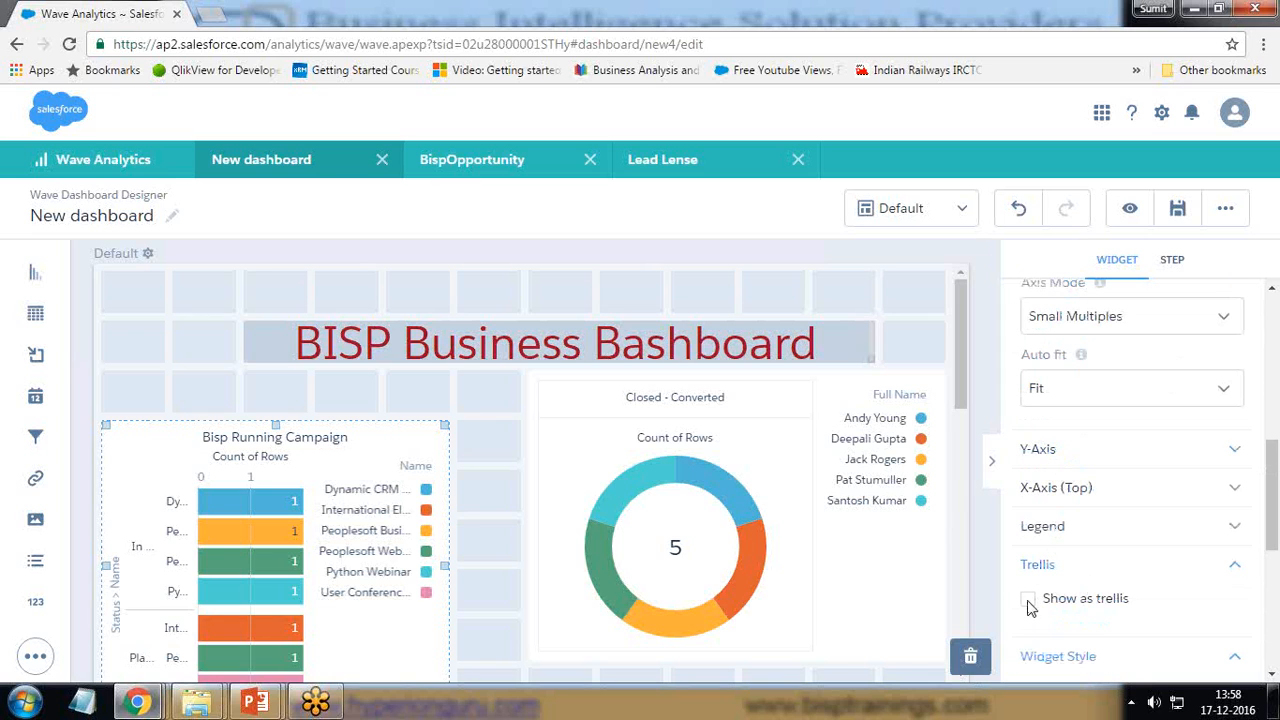
pyautogui.click(1029, 600)
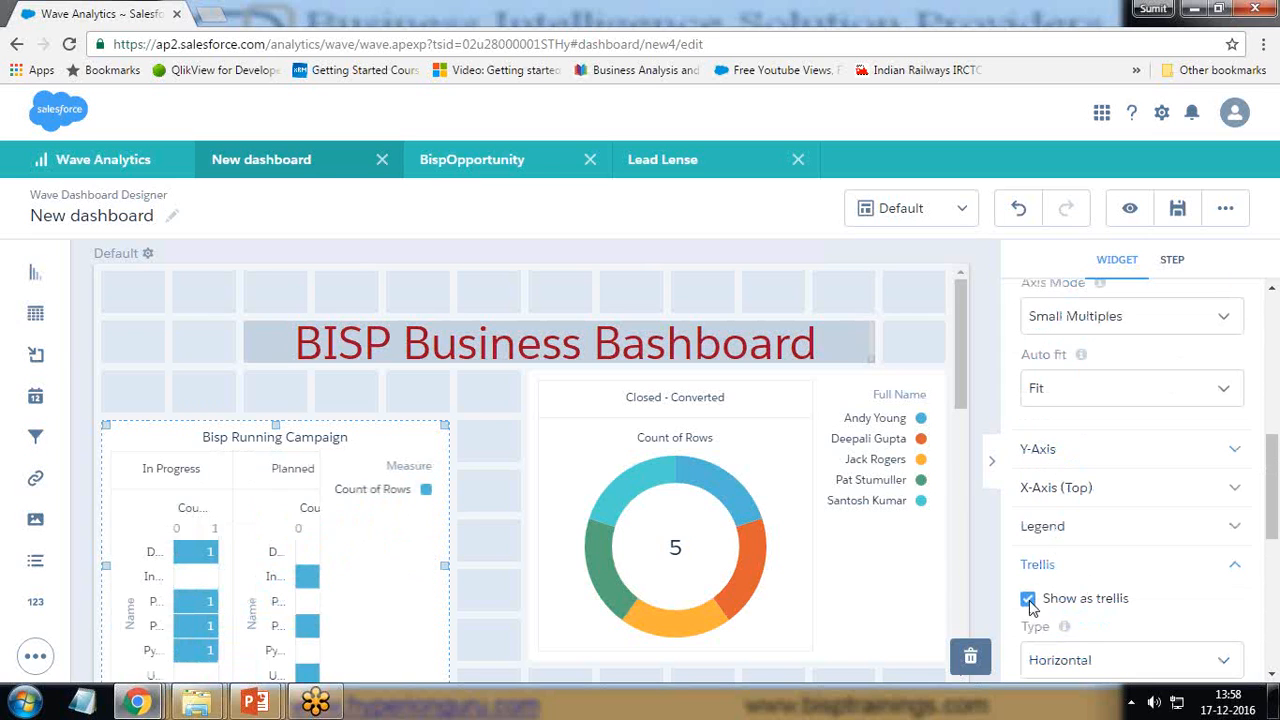
pyautogui.click(1029, 600)
pyautogui.click(1029, 600)
pyautogui.scroll(-3, 314, 570)
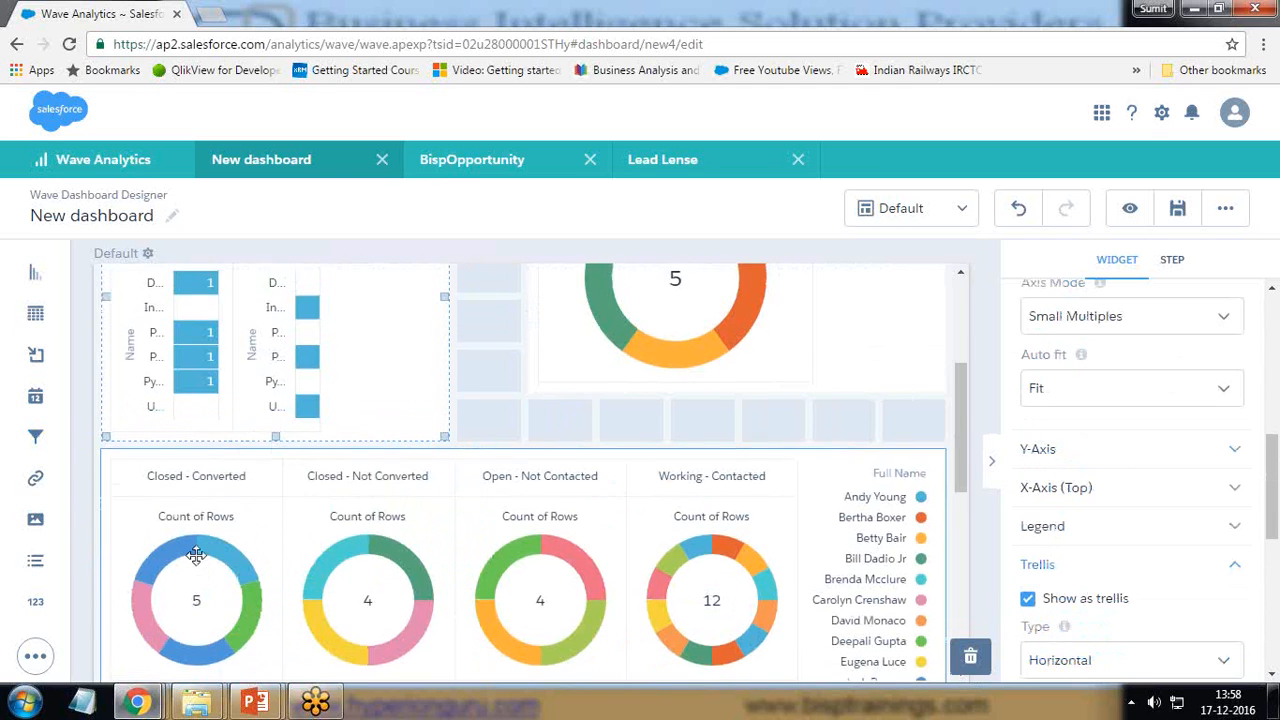
pyautogui.scroll(3, 200, 560)
pyautogui.click(1029, 600)
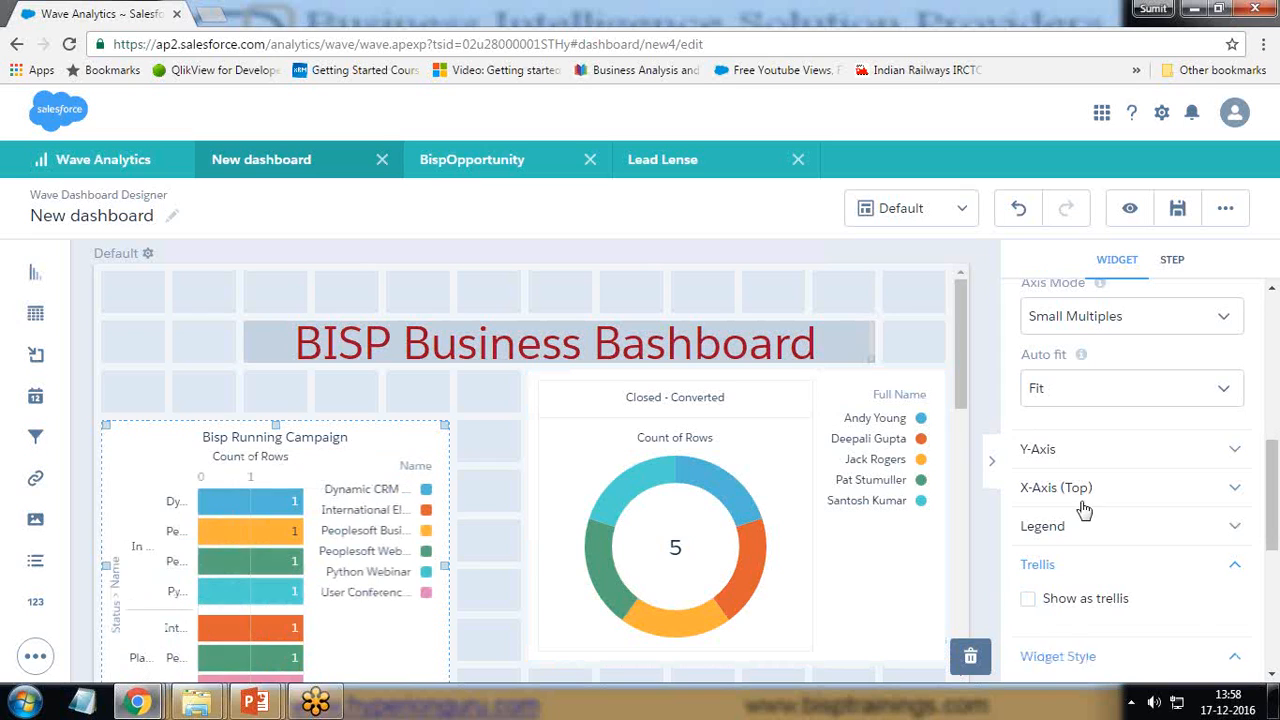
# Hide the legend header and the whole legend of the Bisp Running Campaign bar chart.
pyautogui.click(1068, 528)
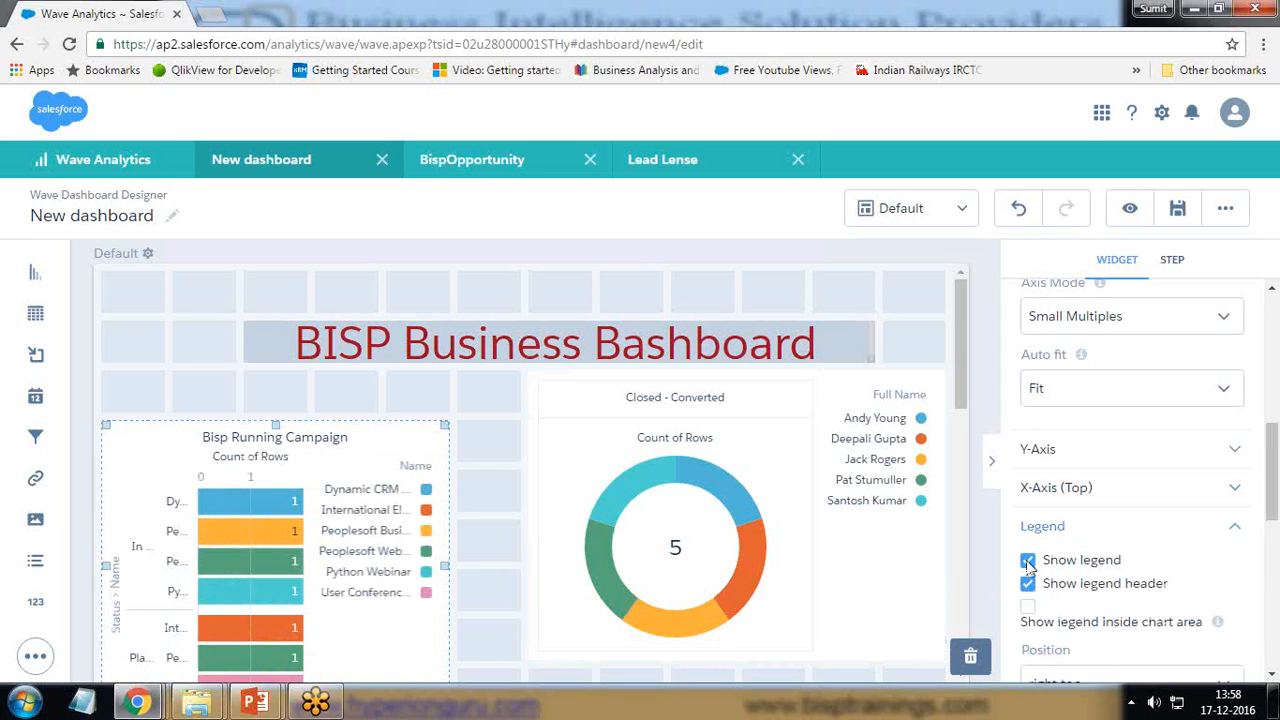
pyautogui.click(1028, 584)
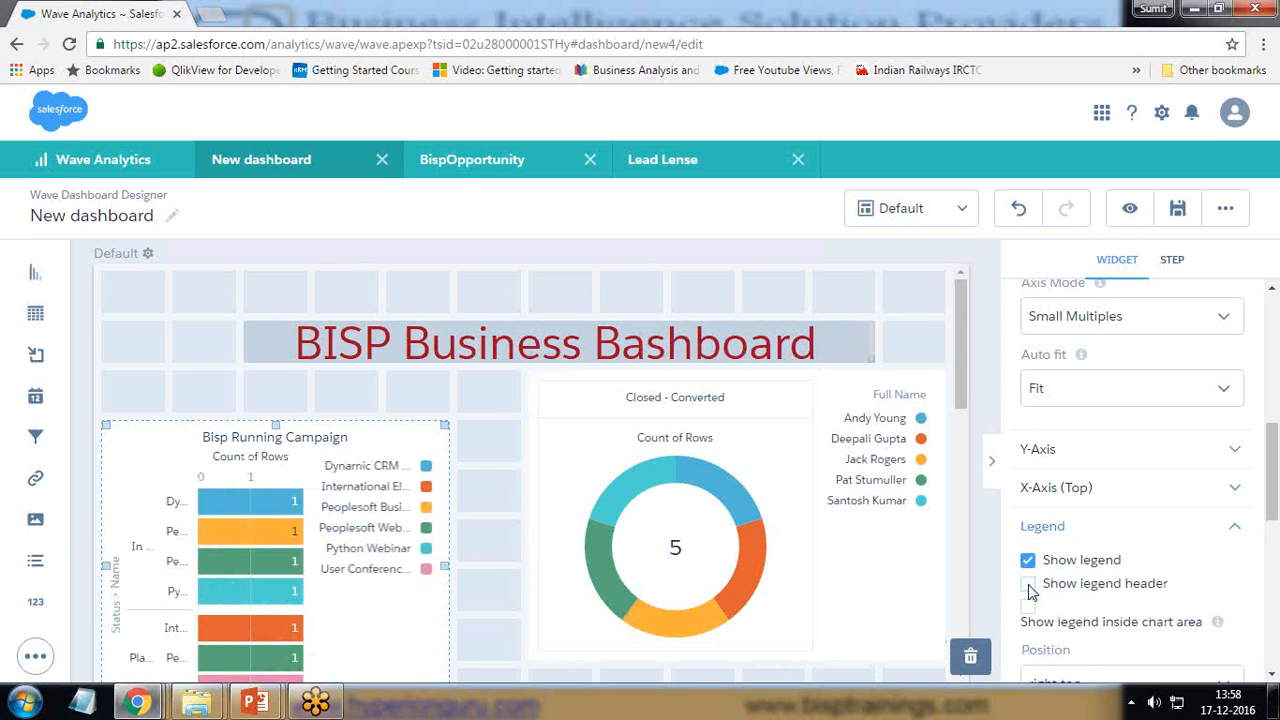
pyautogui.click(1028, 561)
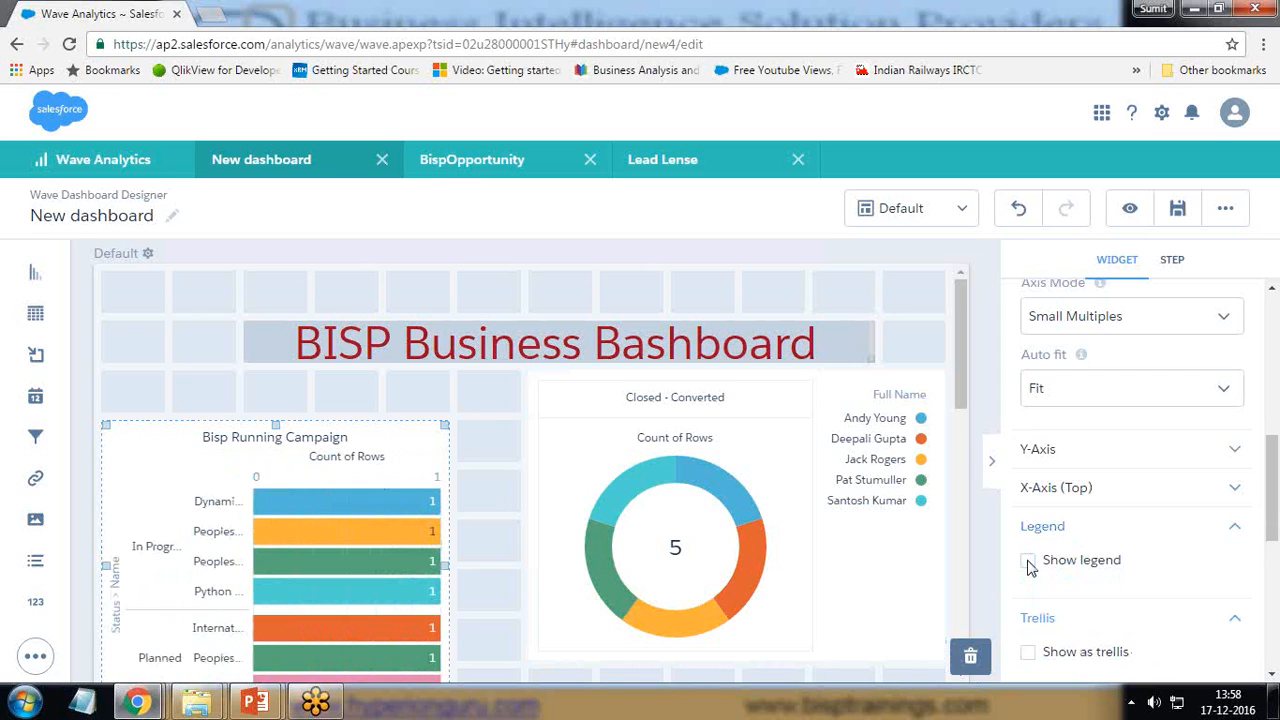
# Try the Preserve labels auto fit on the bar chart, and set it back to Fit.
pyautogui.scroll(3, 1050, 540)
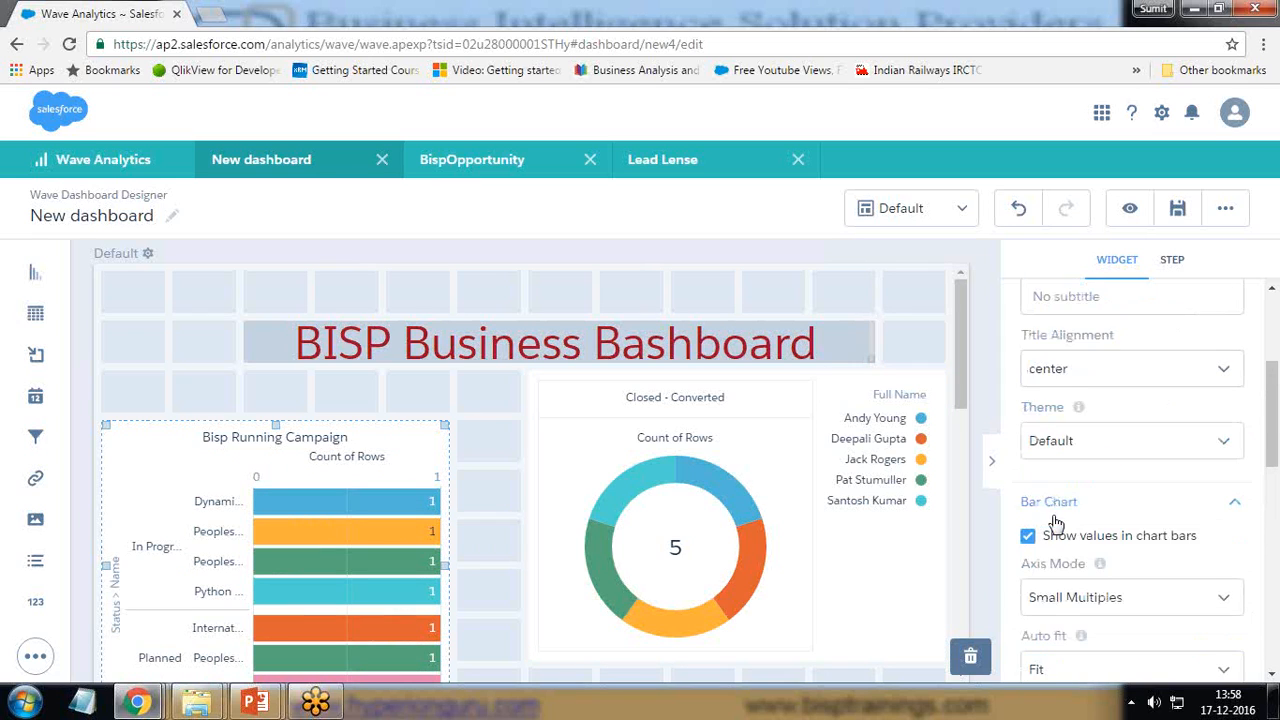
pyautogui.scroll(-2, 1065, 510)
pyautogui.click(1081, 482)
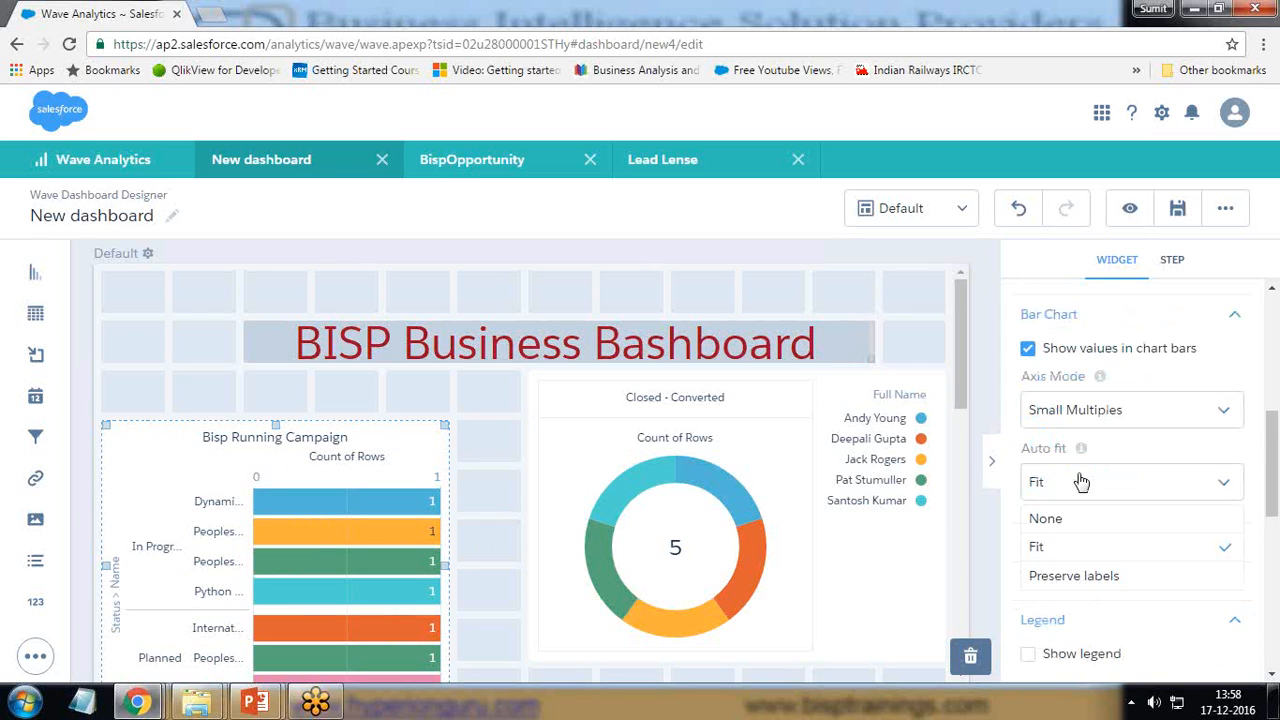
pyautogui.click(1053, 577)
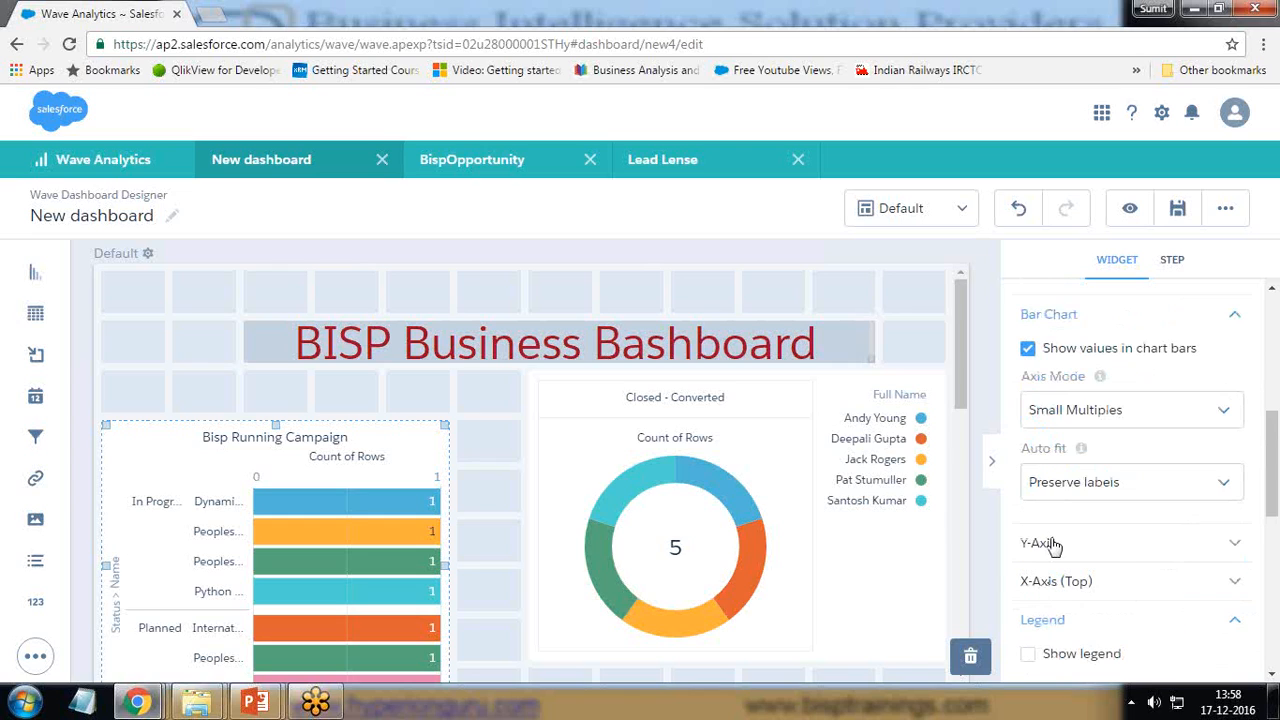
pyautogui.click(1081, 482)
pyautogui.click(1052, 548)
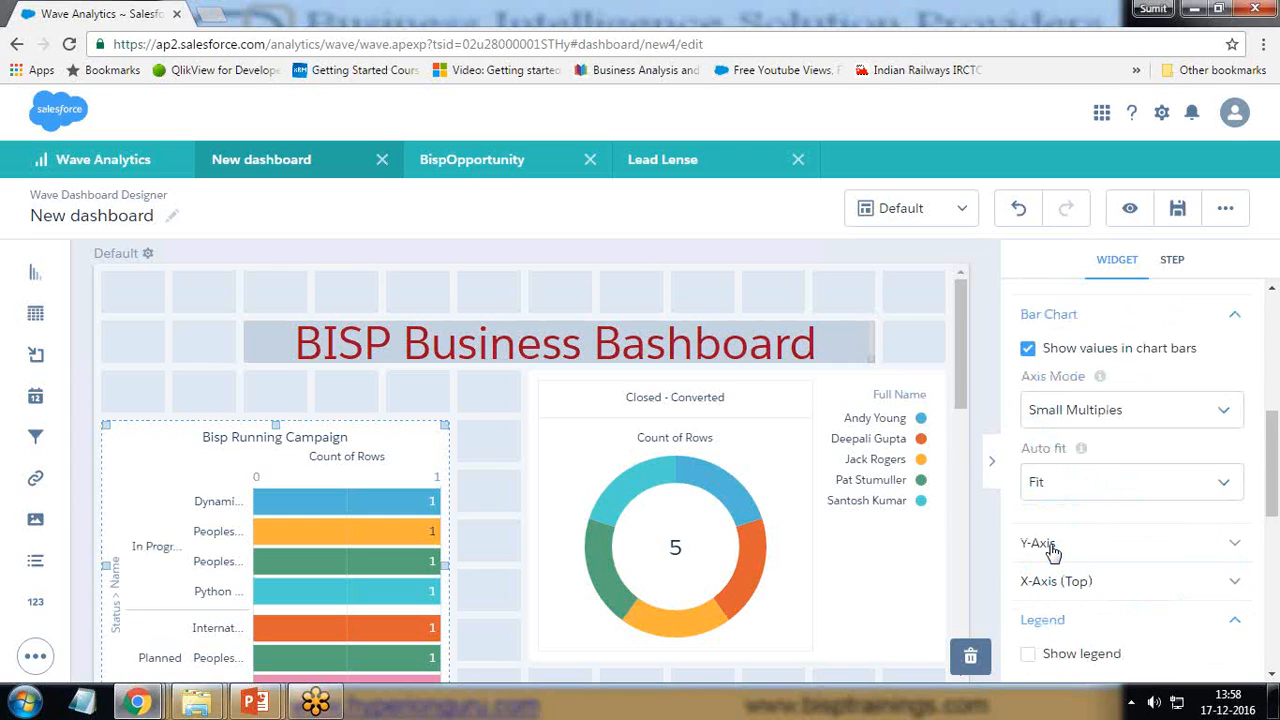
# Compare the Closed - Converted donut and the multi-status donut chart with the listed business requirements.
pyautogui.scroll(3, 1088, 478)
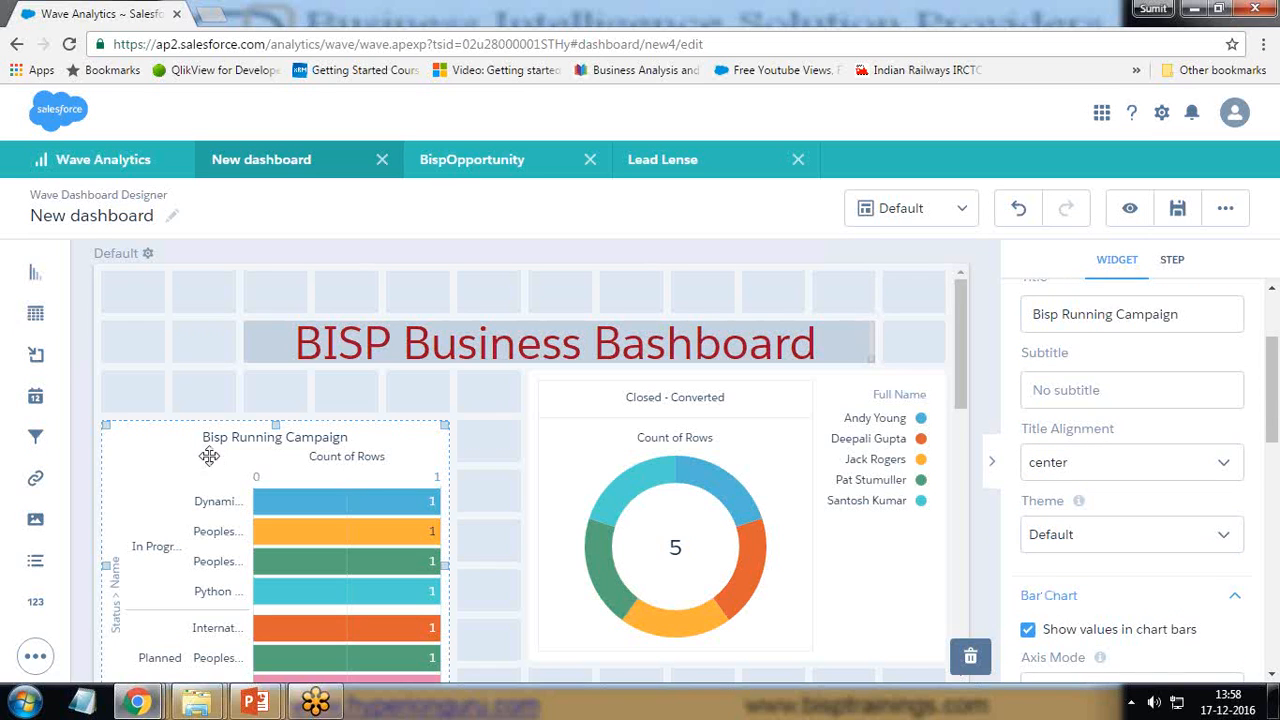
pyautogui.moveTo(230, 440); pyautogui.dragTo(231, 440)
pyautogui.click(648, 455)
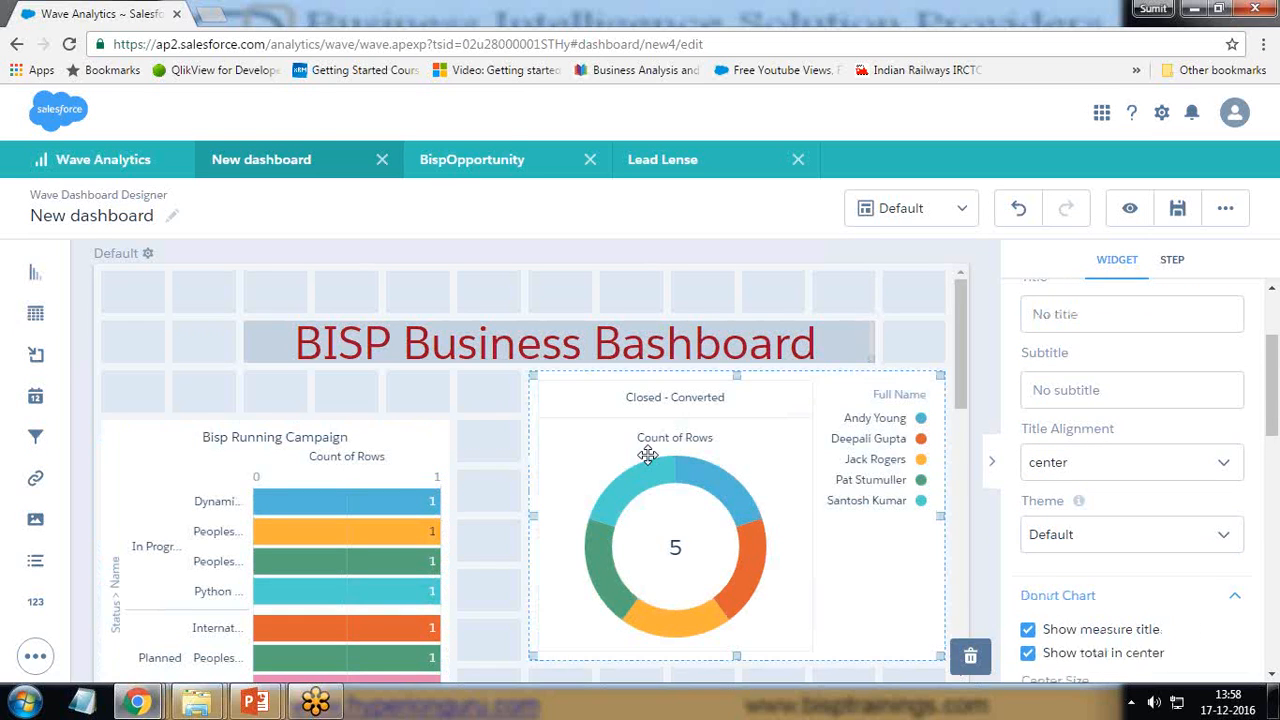
pyautogui.hotkey('alt', 'Tab')
pyautogui.hotkey('alt', 'Tab')
pyautogui.scroll(-2, 531, 491)
pyautogui.scroll(1, 533, 540)
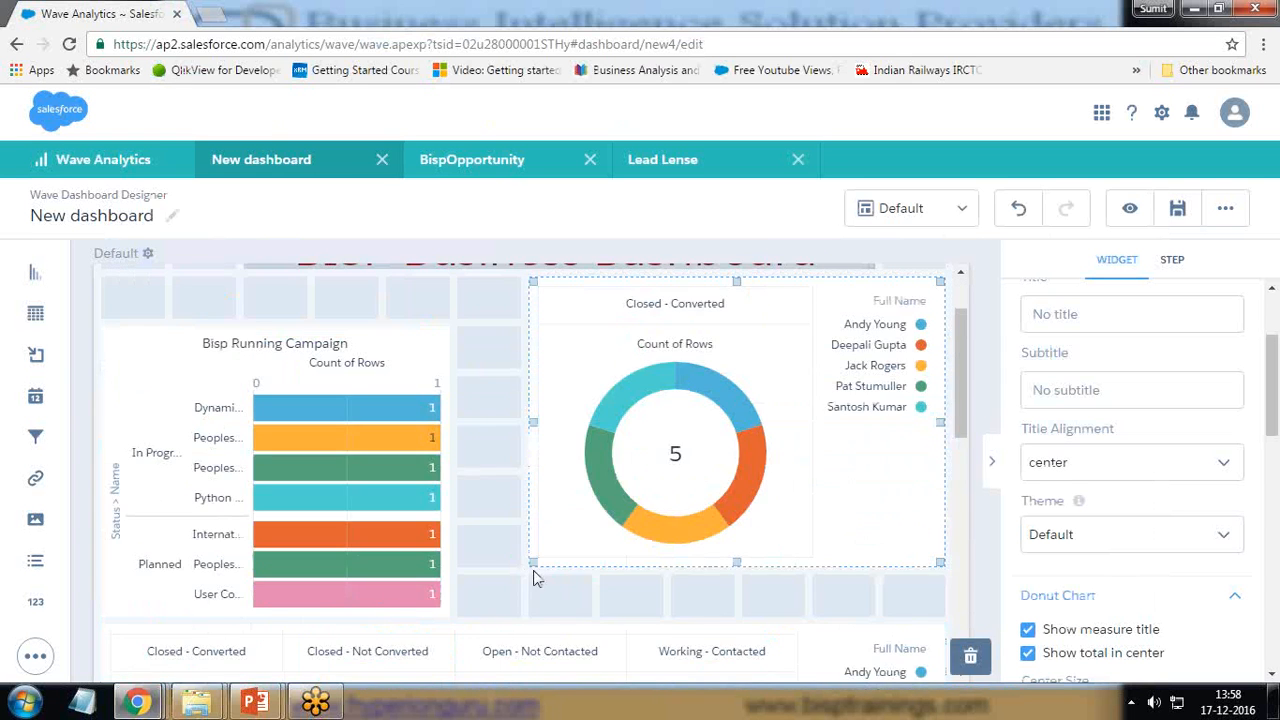
pyautogui.scroll(-3, 535, 578)
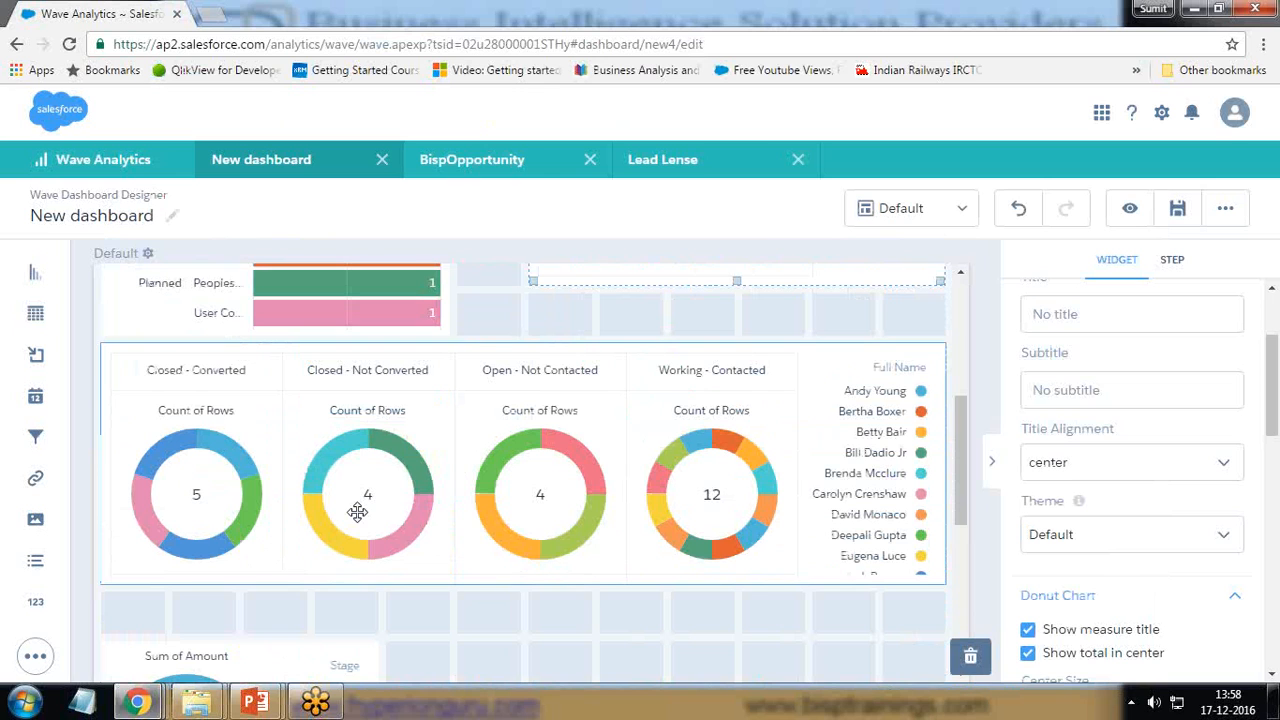
pyautogui.scroll(-1, 362, 490)
pyautogui.scroll(4, 368, 460)
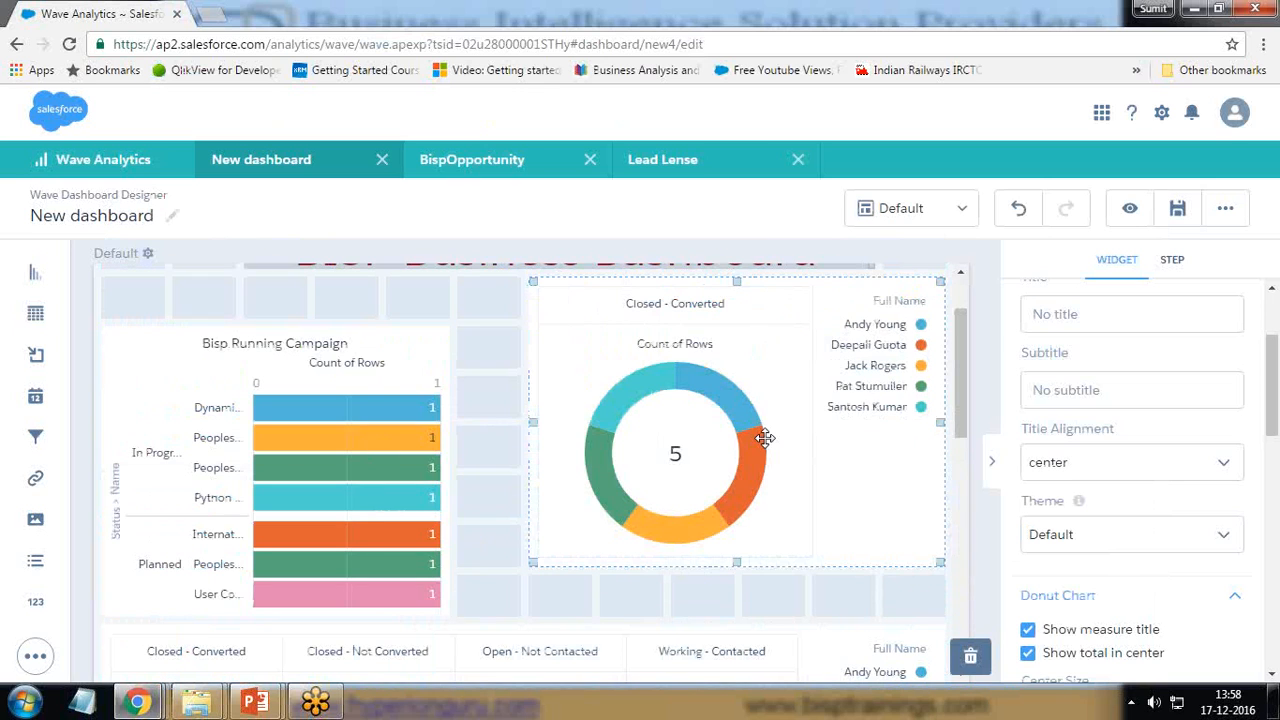
pyautogui.scroll(-2, 765, 436)
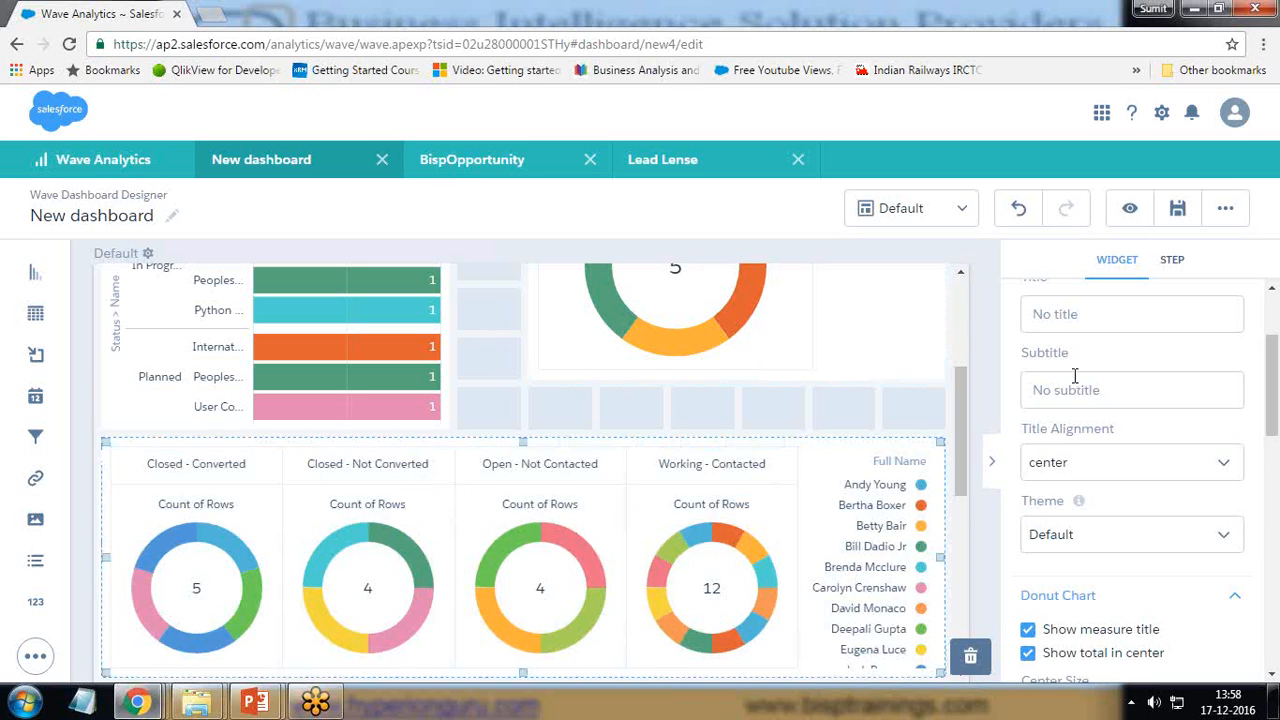
# Title the multi-status donut chart "Total Number of Leads Generated in Various Categories".
pyautogui.scroll(2, 1073, 318)
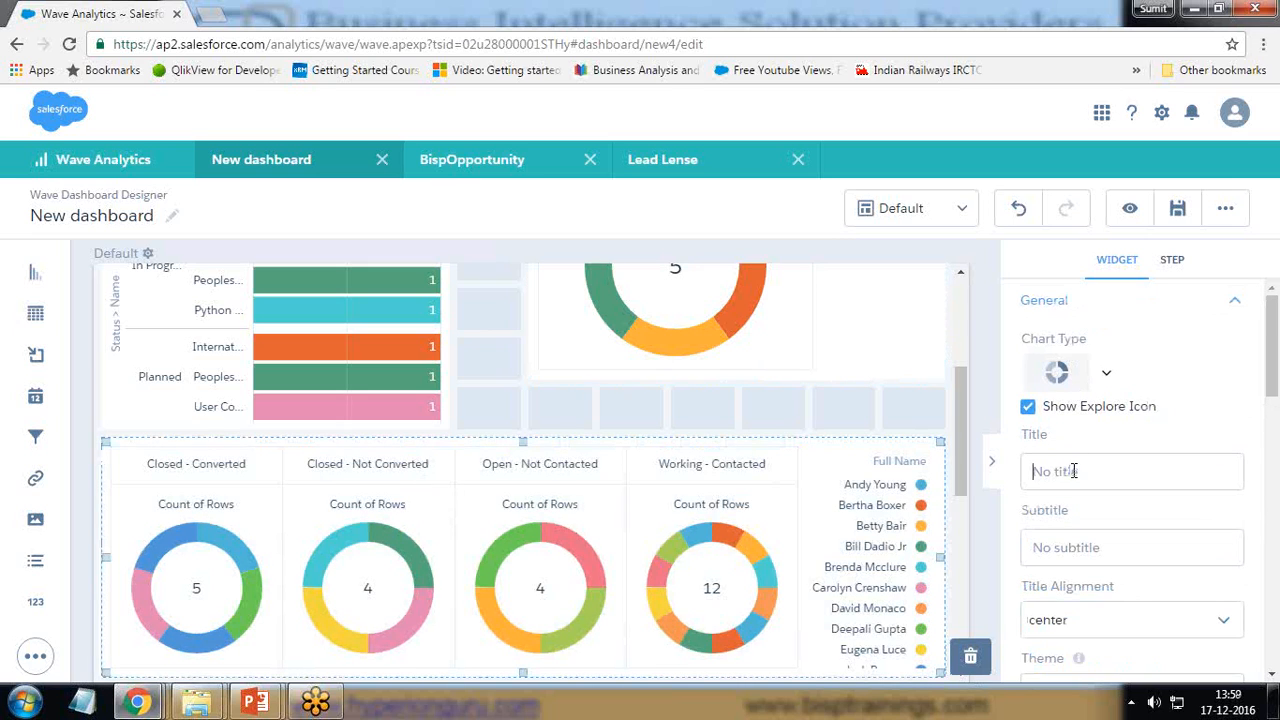
pyautogui.write('Total Numbe')
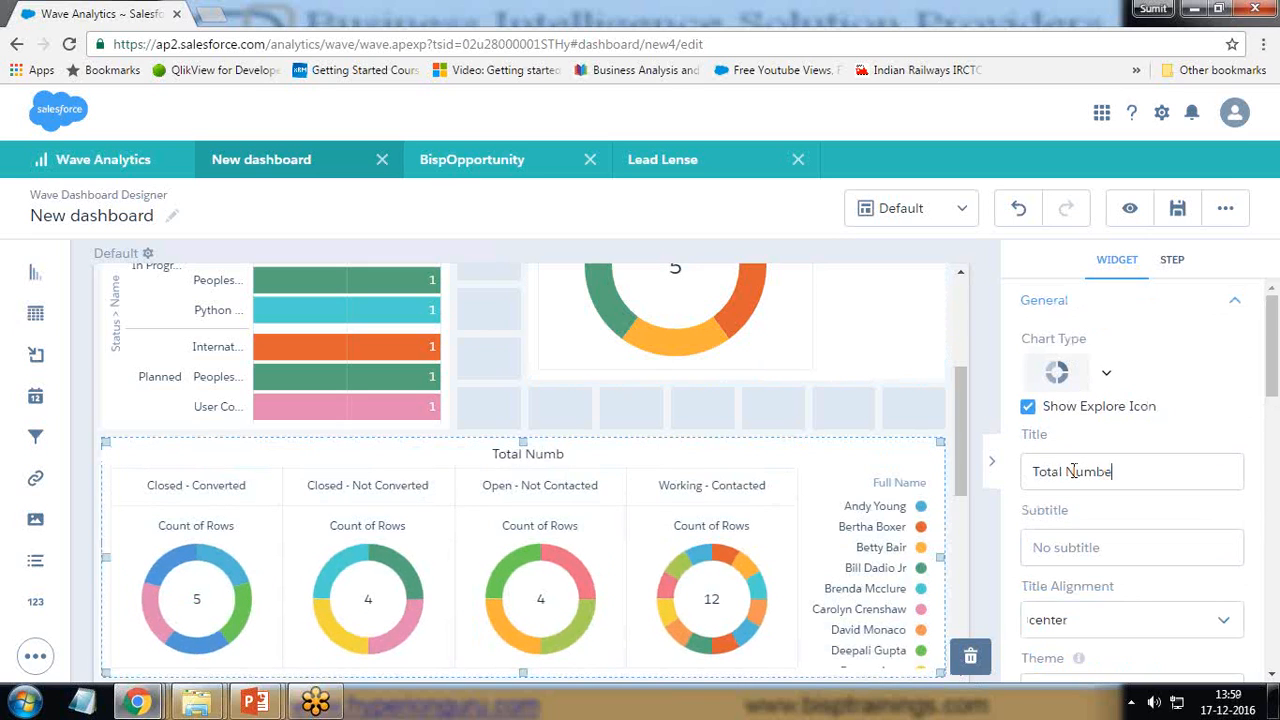
pyautogui.write('r of Leads Genar')
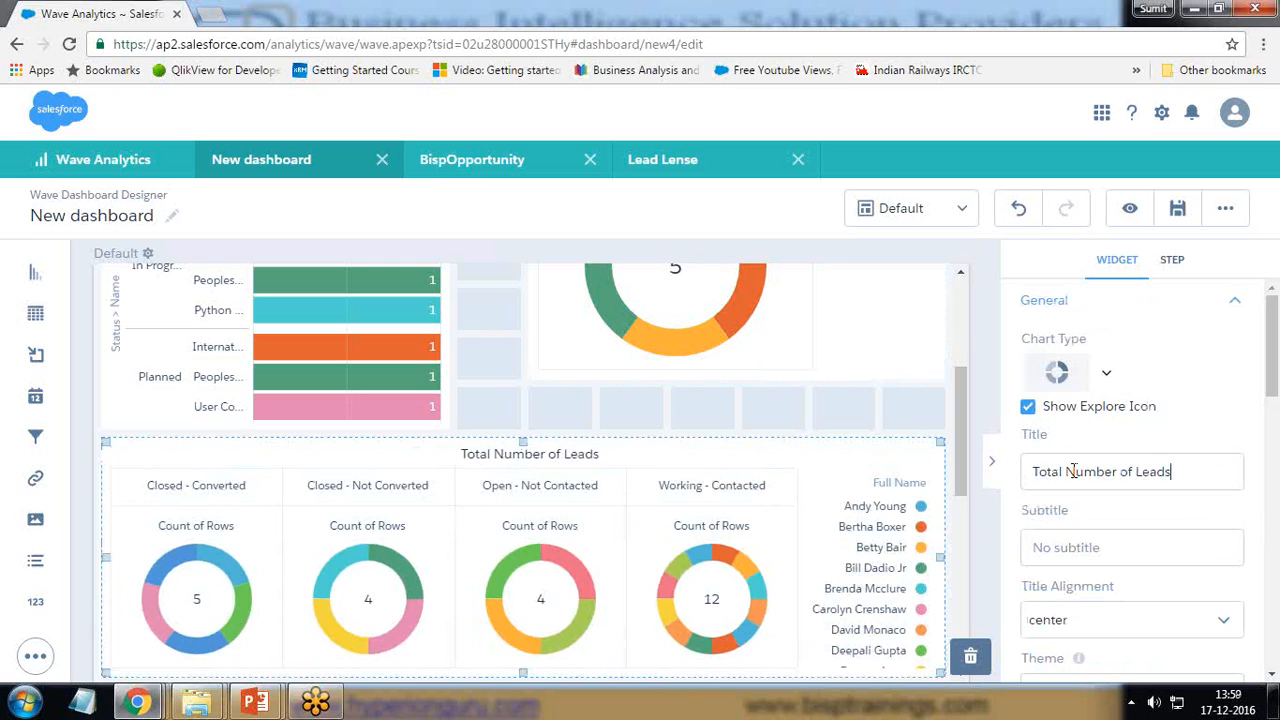
pyautogui.press('BackSpace')
pyautogui.press('BackSpace')
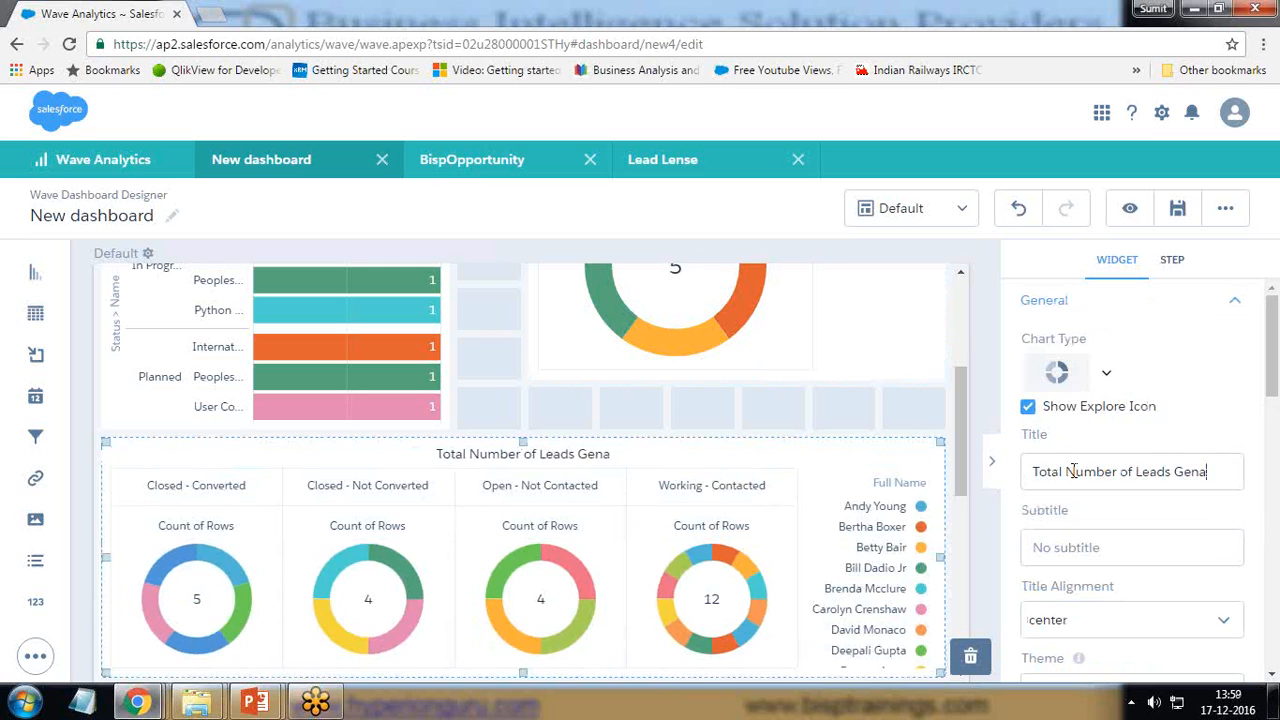
pyautogui.write('erated in')
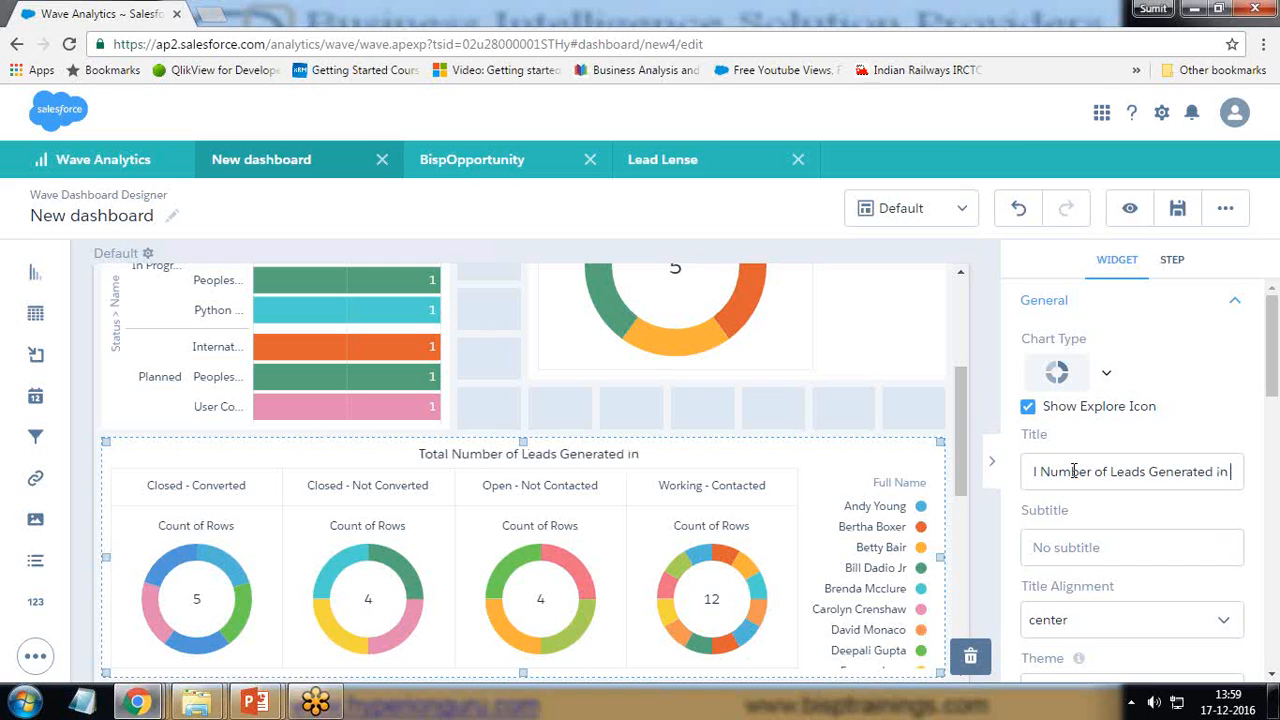
pyautogui.write(' Various')
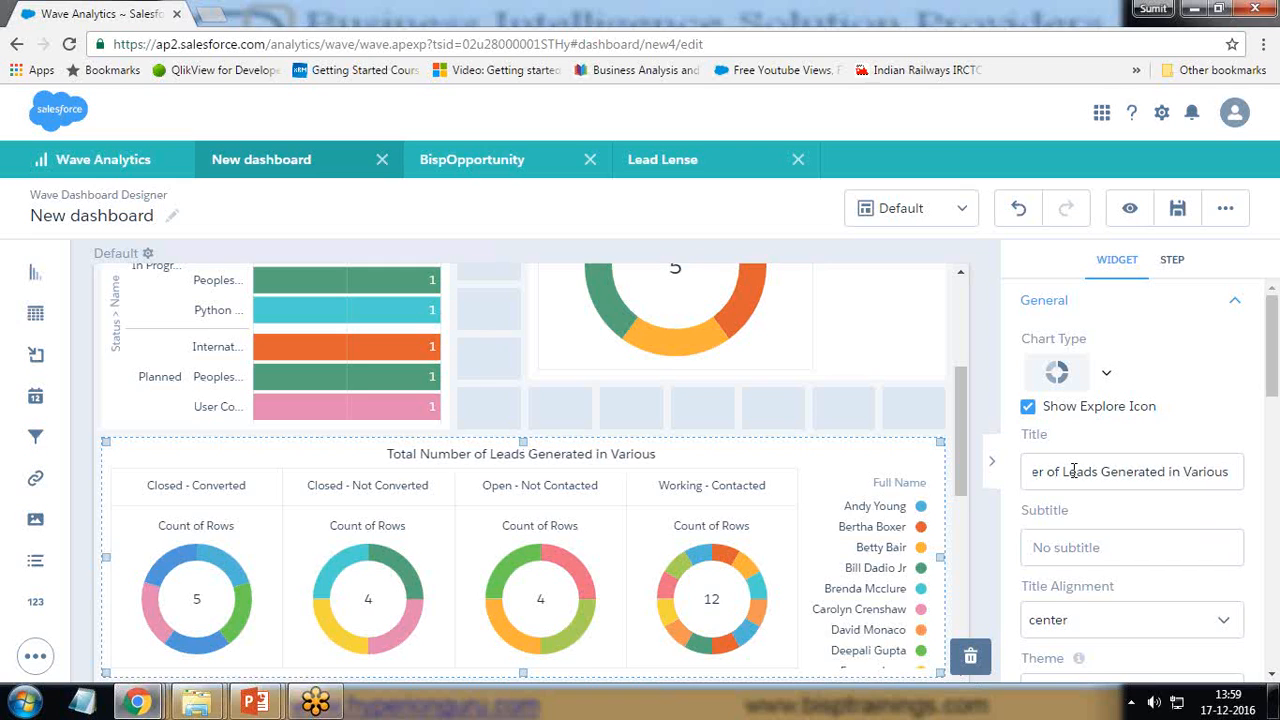
pyautogui.write(' Categ')
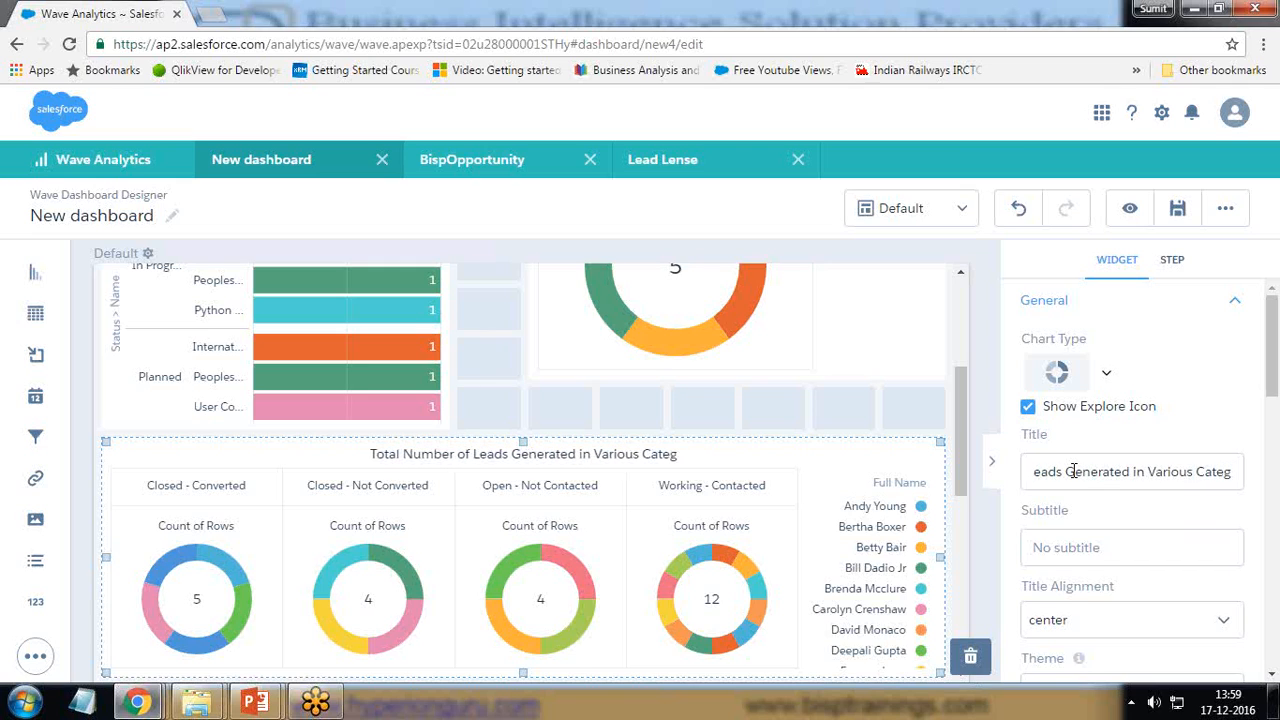
pyautogui.write('ro')
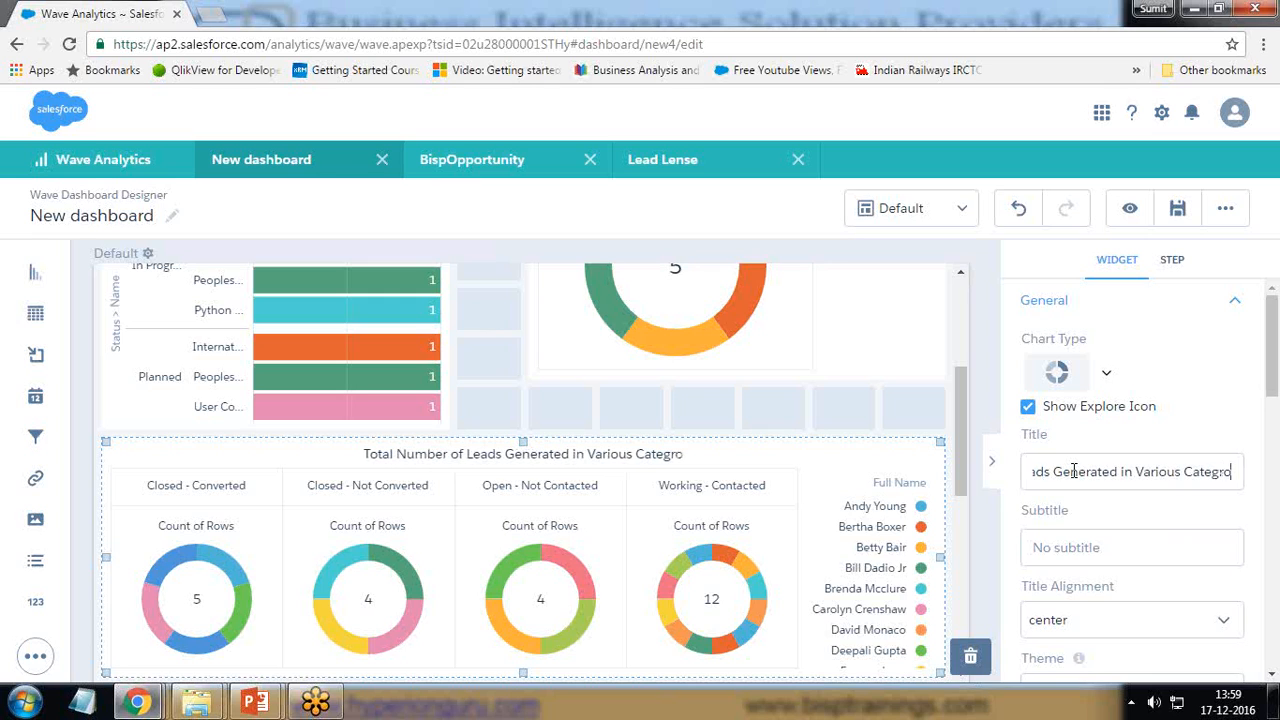
pyautogui.press('BackSpace')
pyautogui.press('BackSpace')
pyautogui.write('ories')
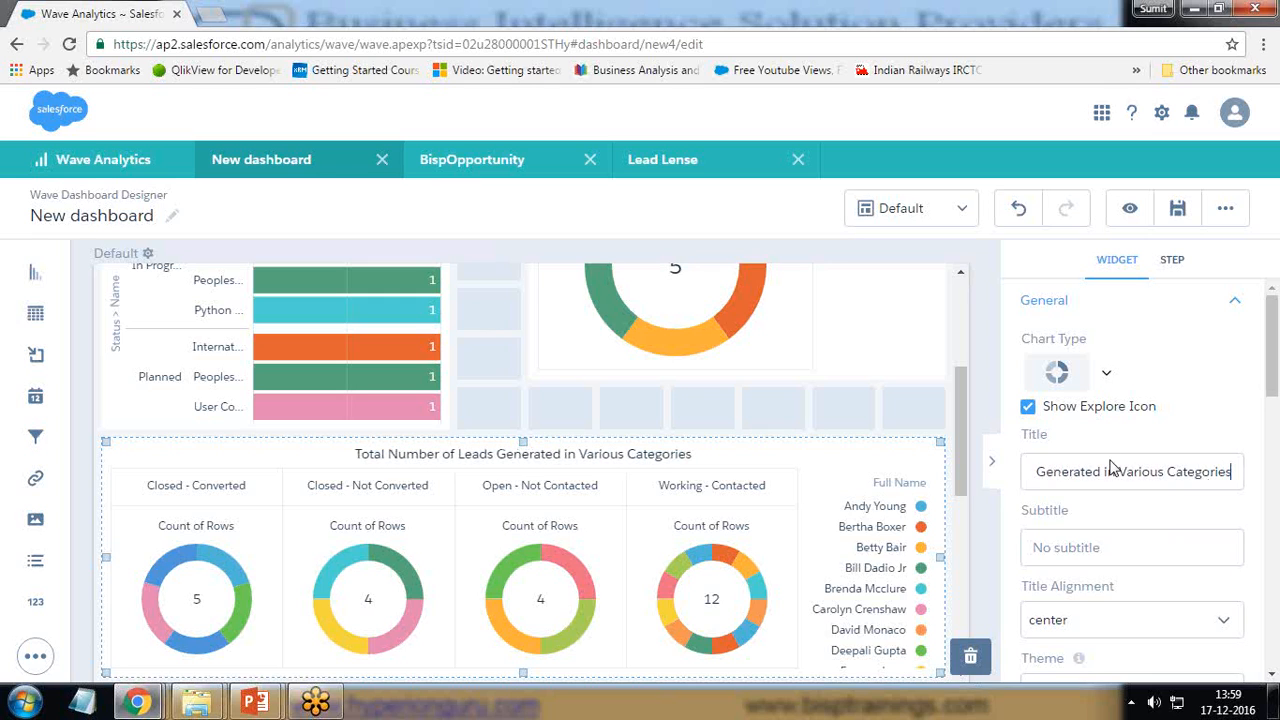
pyautogui.click(773, 541)
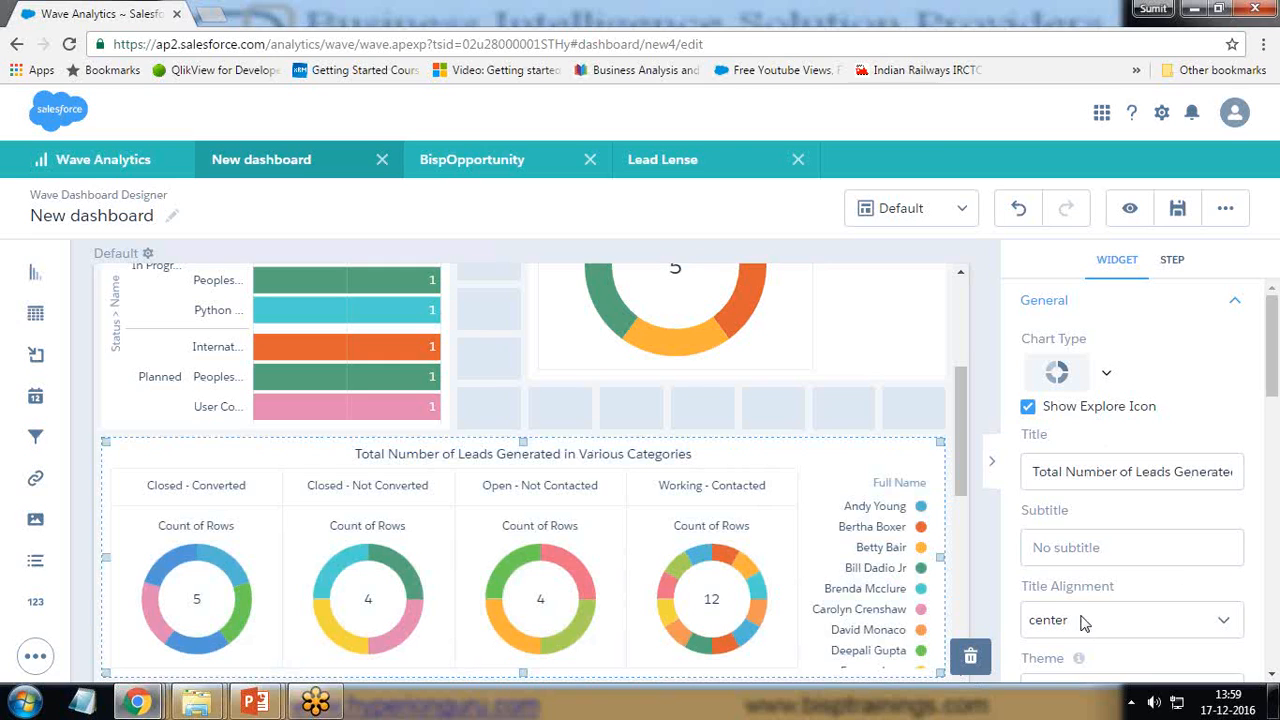
# Try the Dark theme on the multi-status donut chart, and set its theme to Light.
pyautogui.scroll(-3, 1060, 450)
pyautogui.click(1070, 504)
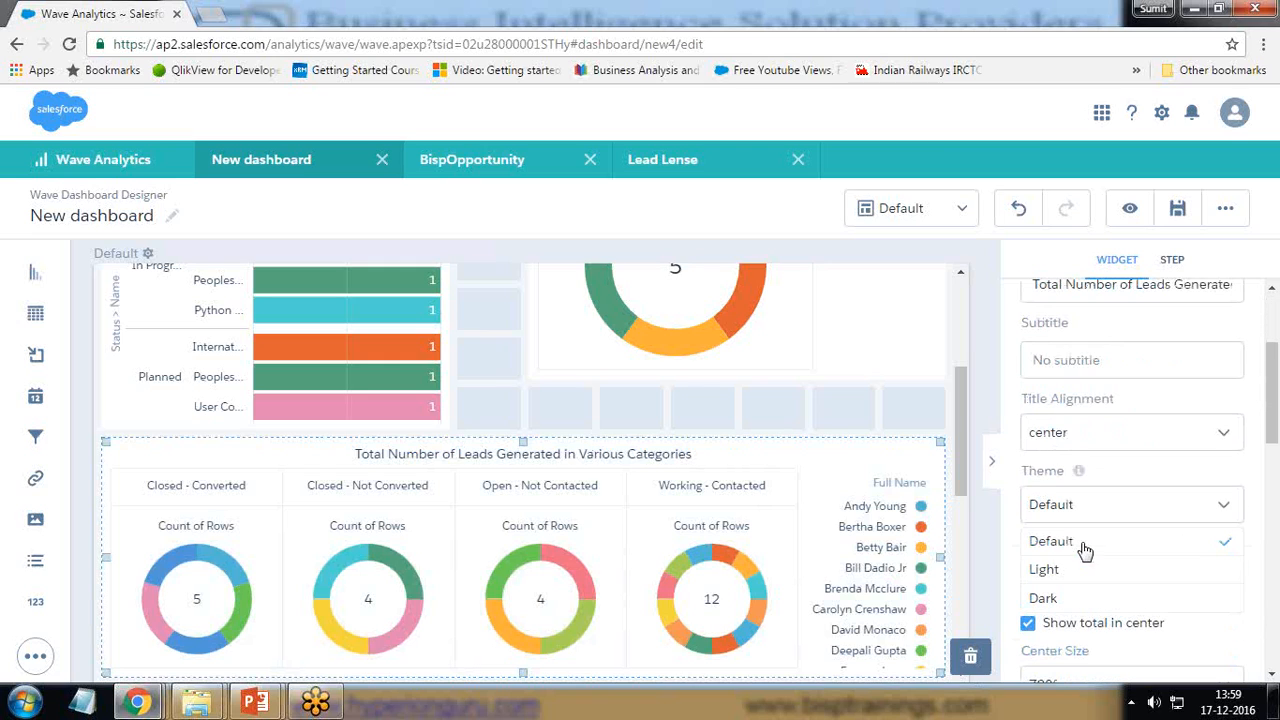
pyautogui.click(1058, 598)
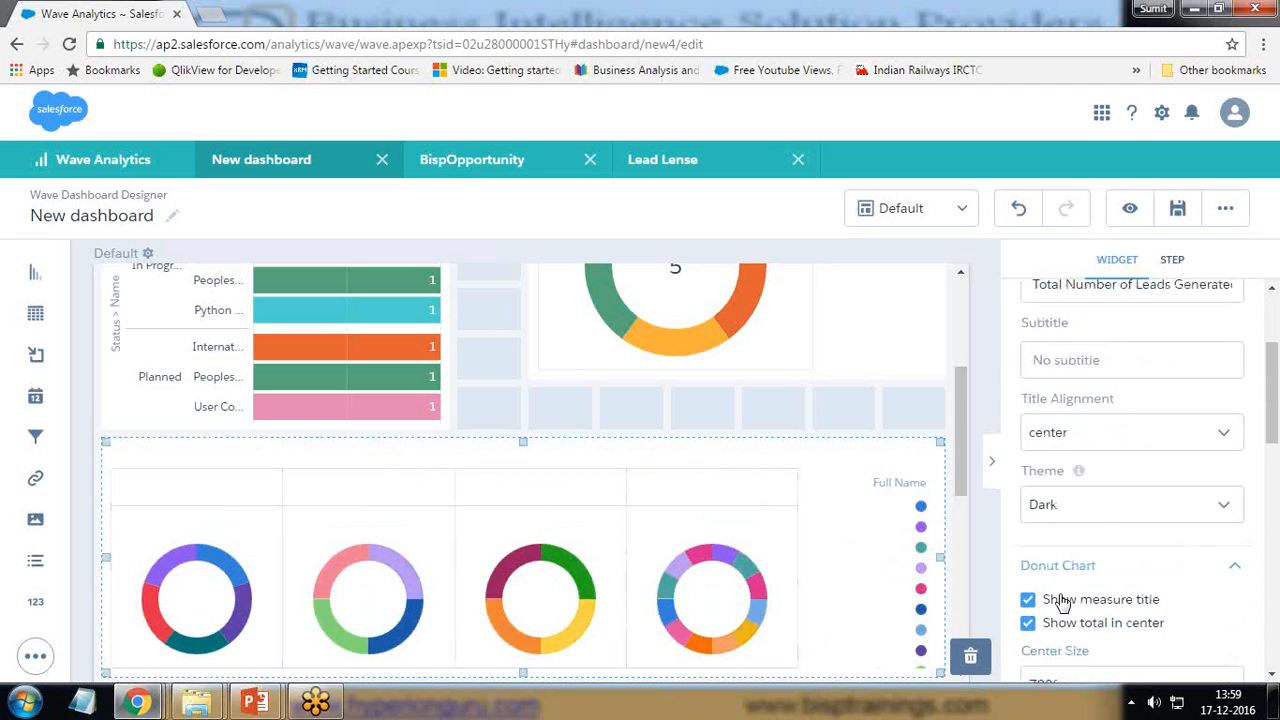
pyautogui.click(1062, 505)
pyautogui.click(1045, 570)
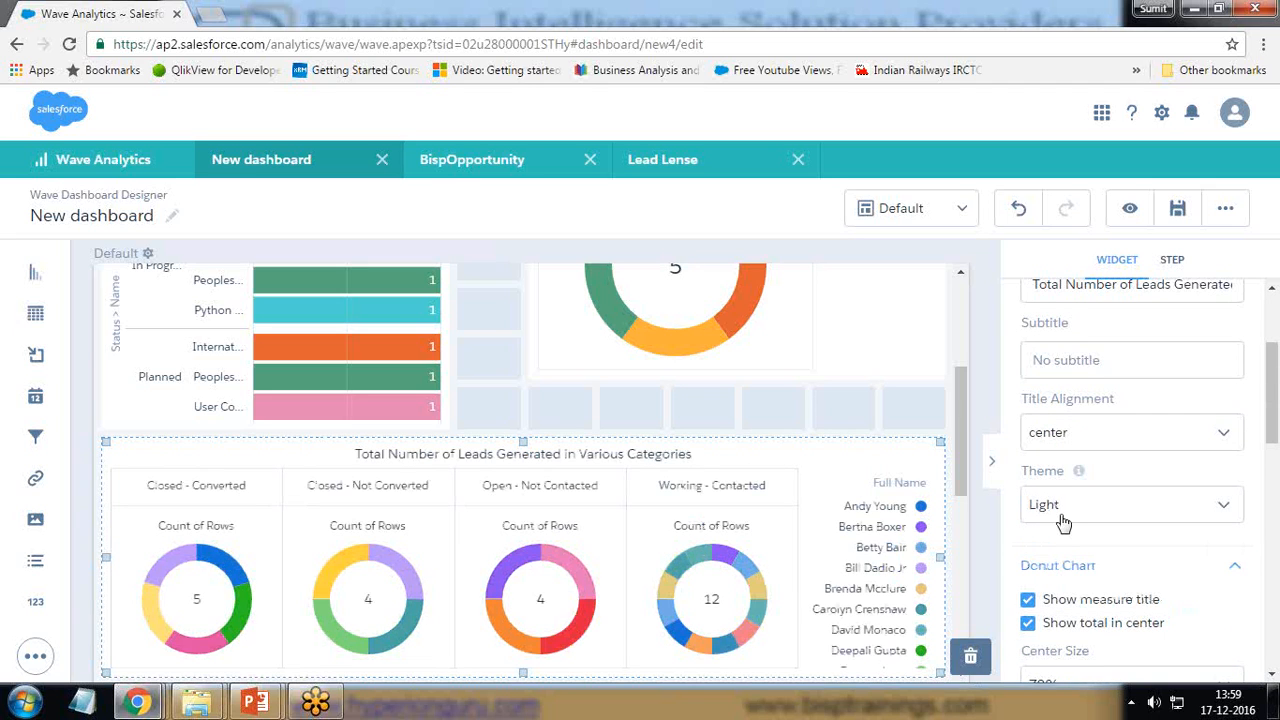
# Try the multi-status donut chart without its center total, and keep the total shown with only the measure title hidden.
pyautogui.scroll(-2, 1063, 523)
pyautogui.click(1028, 437)
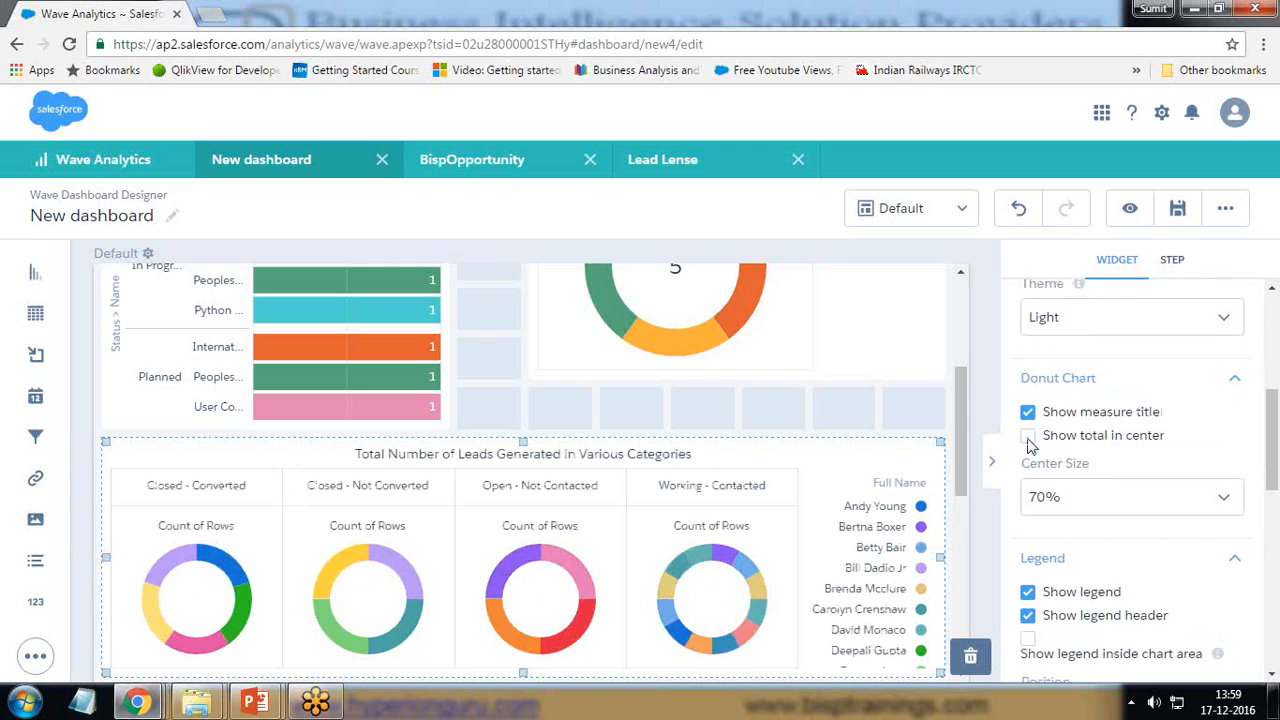
pyautogui.click(1028, 413)
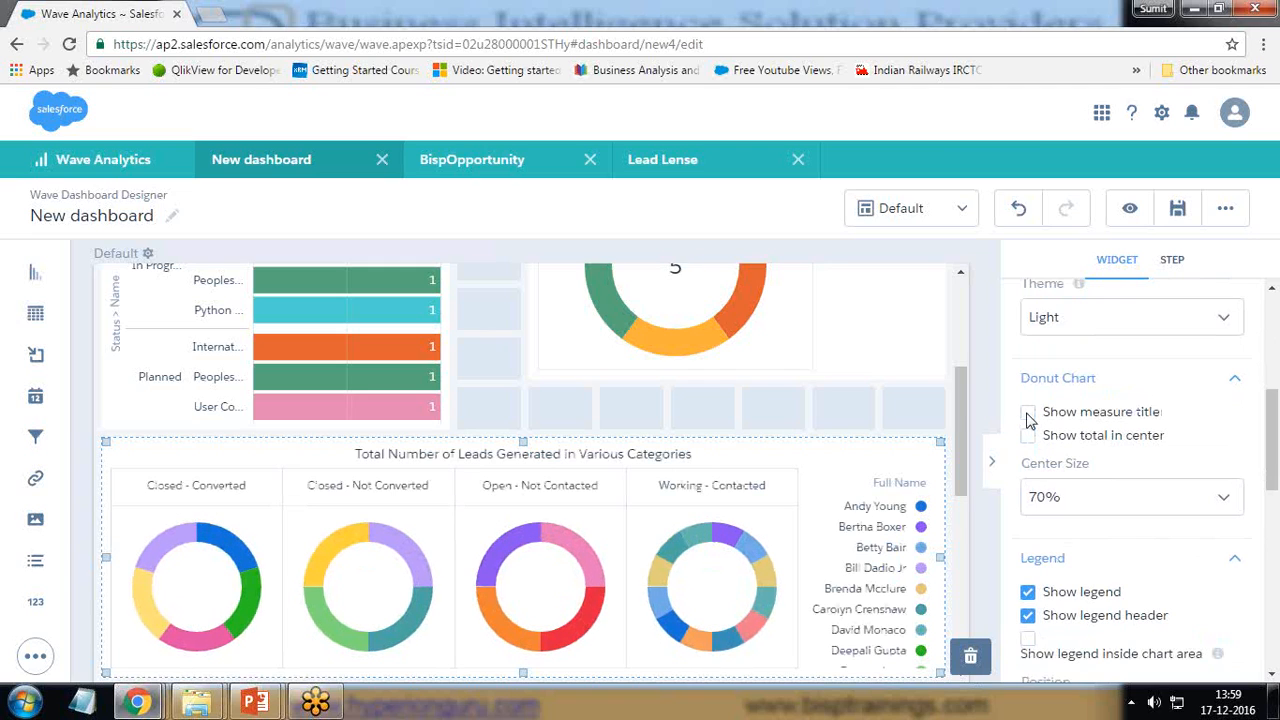
pyautogui.click(1029, 437)
pyautogui.click(1028, 412)
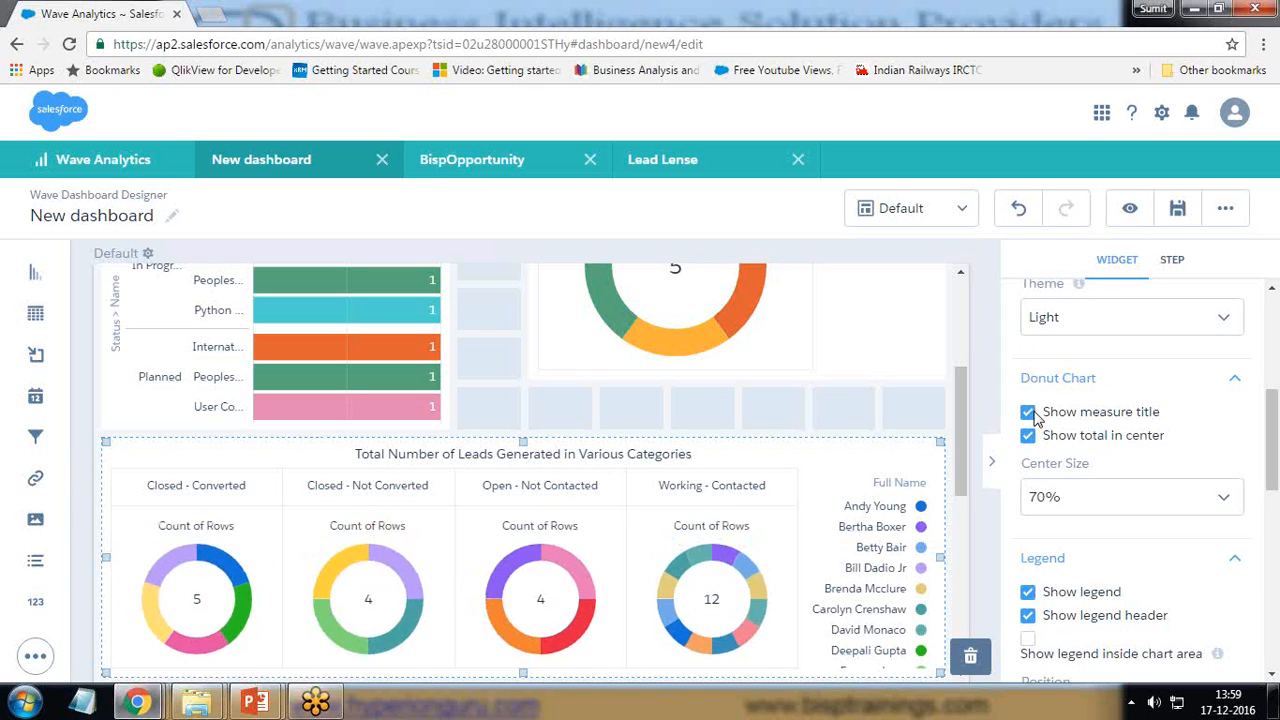
pyautogui.click(1029, 414)
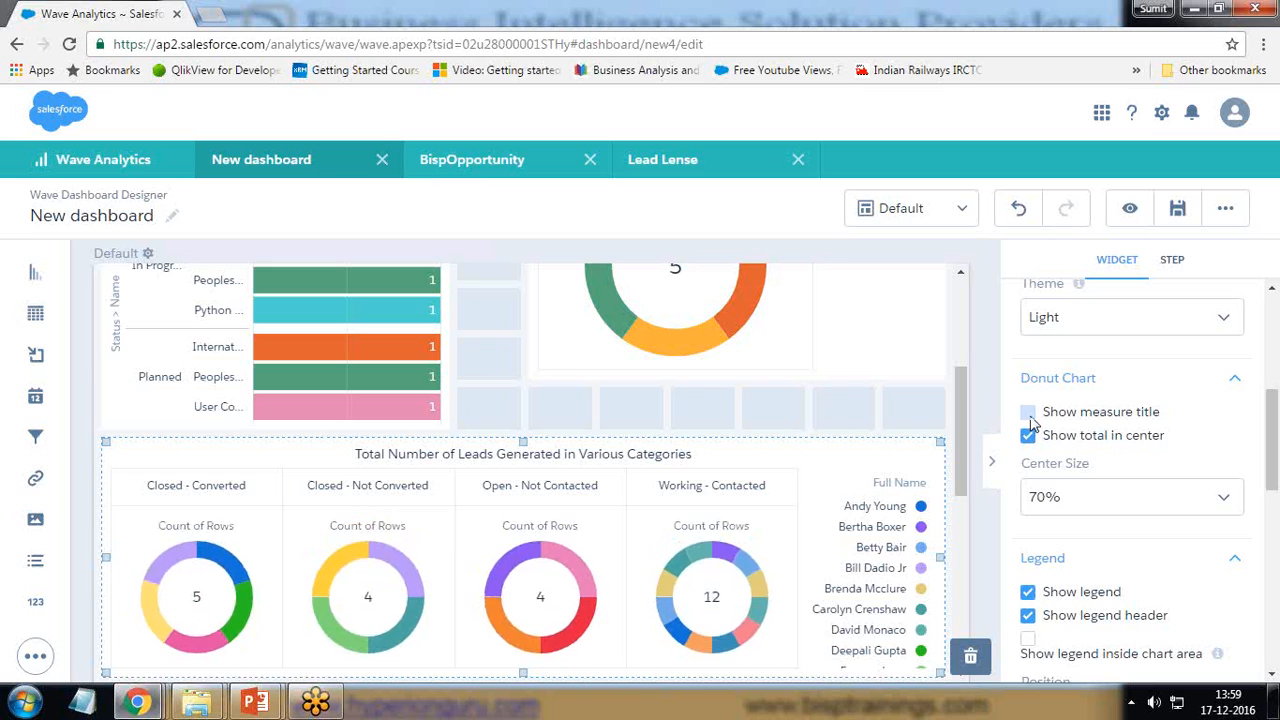
# Try a center size of 80% on the multi-status donut chart, and set it to 60%.
pyautogui.scroll(-2, 1040, 430)
pyautogui.scroll(2, 1070, 373)
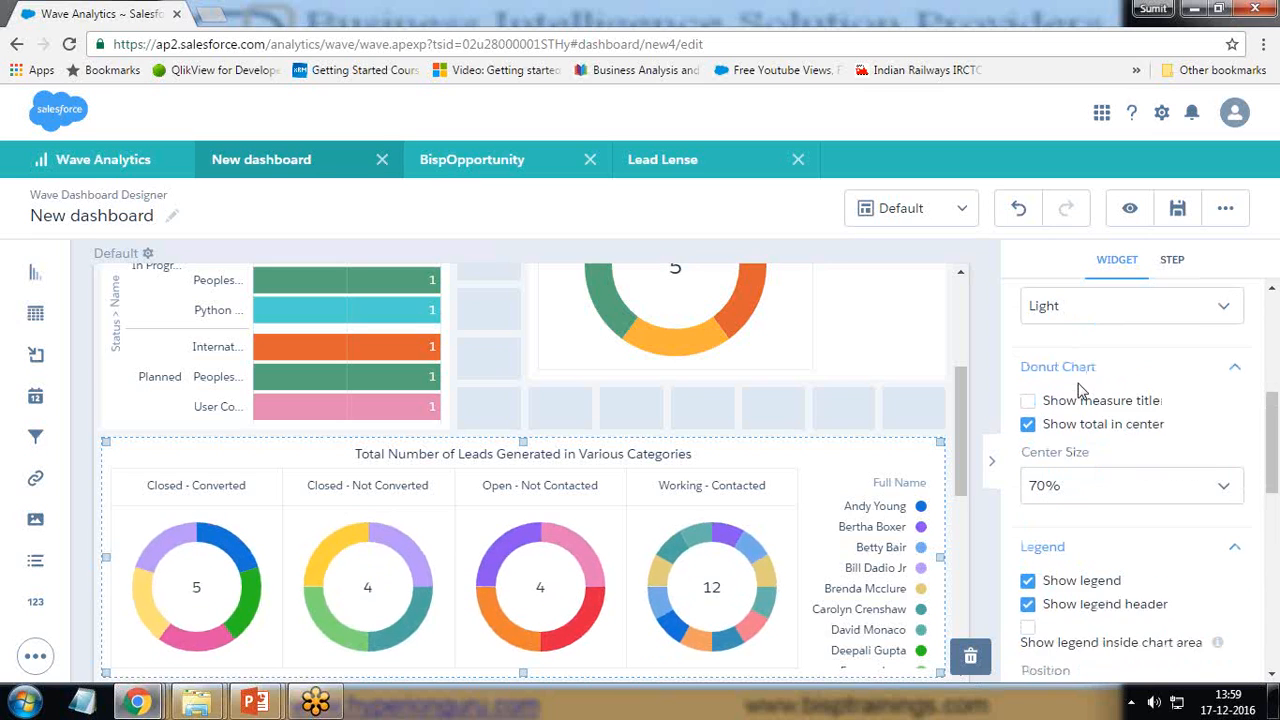
pyautogui.click(1085, 500)
pyautogui.scroll(-3, 1073, 652)
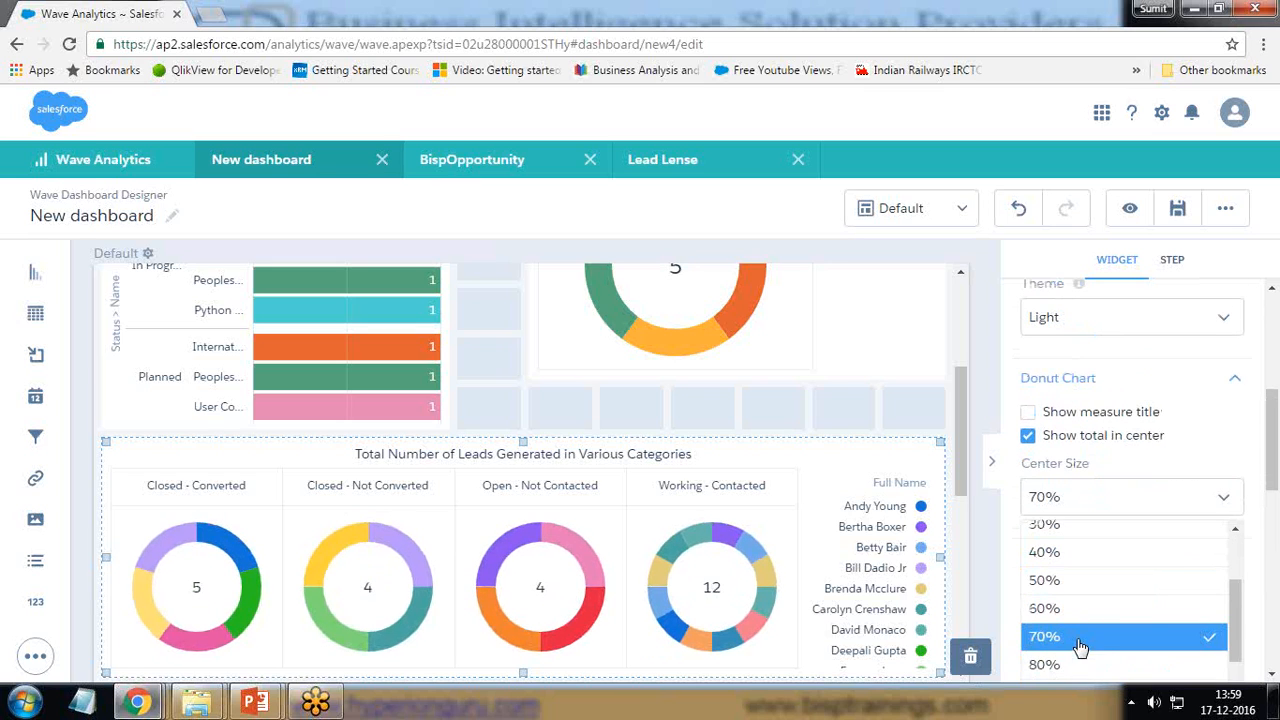
pyautogui.click(1073, 663)
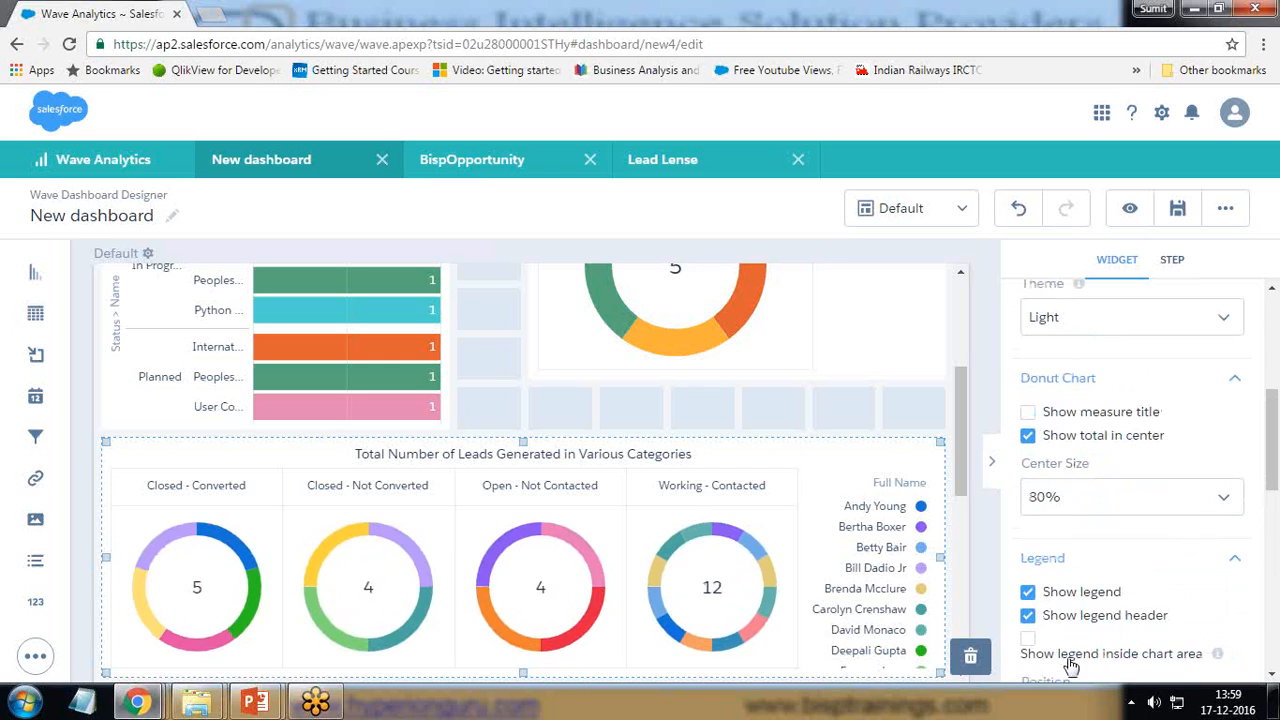
pyautogui.click(1066, 490)
pyautogui.click(1063, 608)
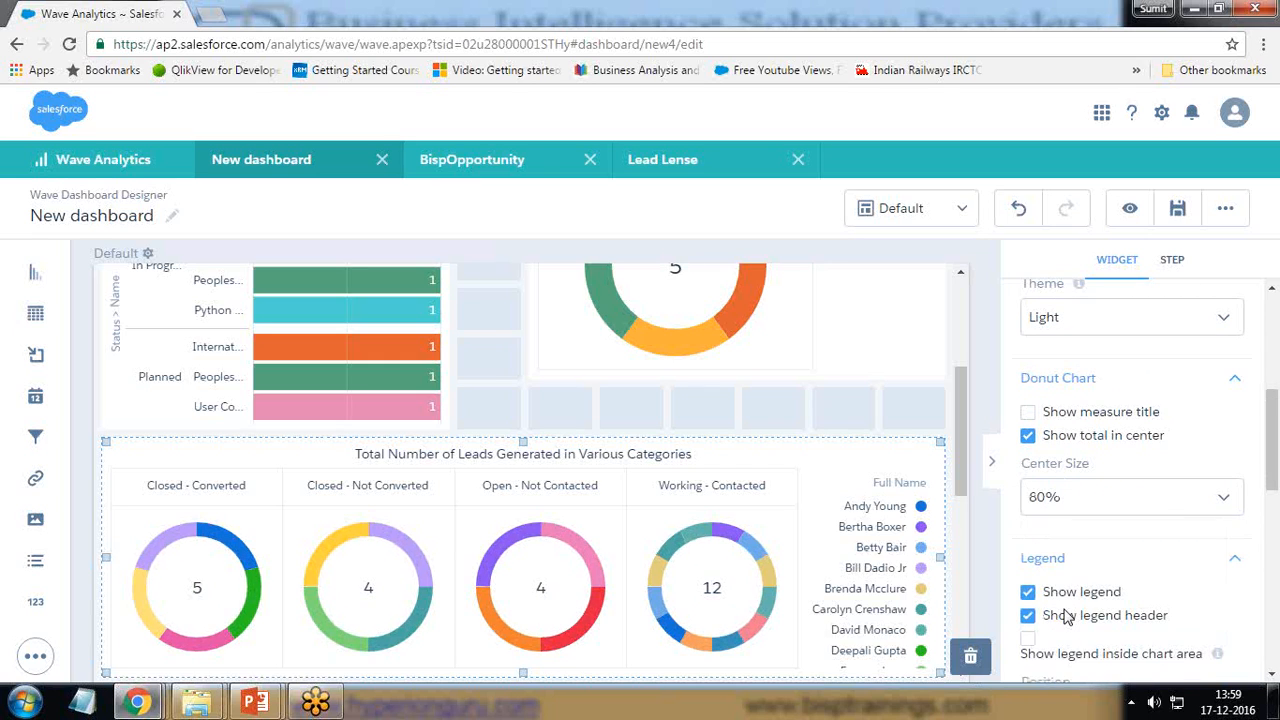
# Try hiding the multi-status donut chart's legend, show it again, and hide only the legend header.
pyautogui.scroll(-3, 1066, 617)
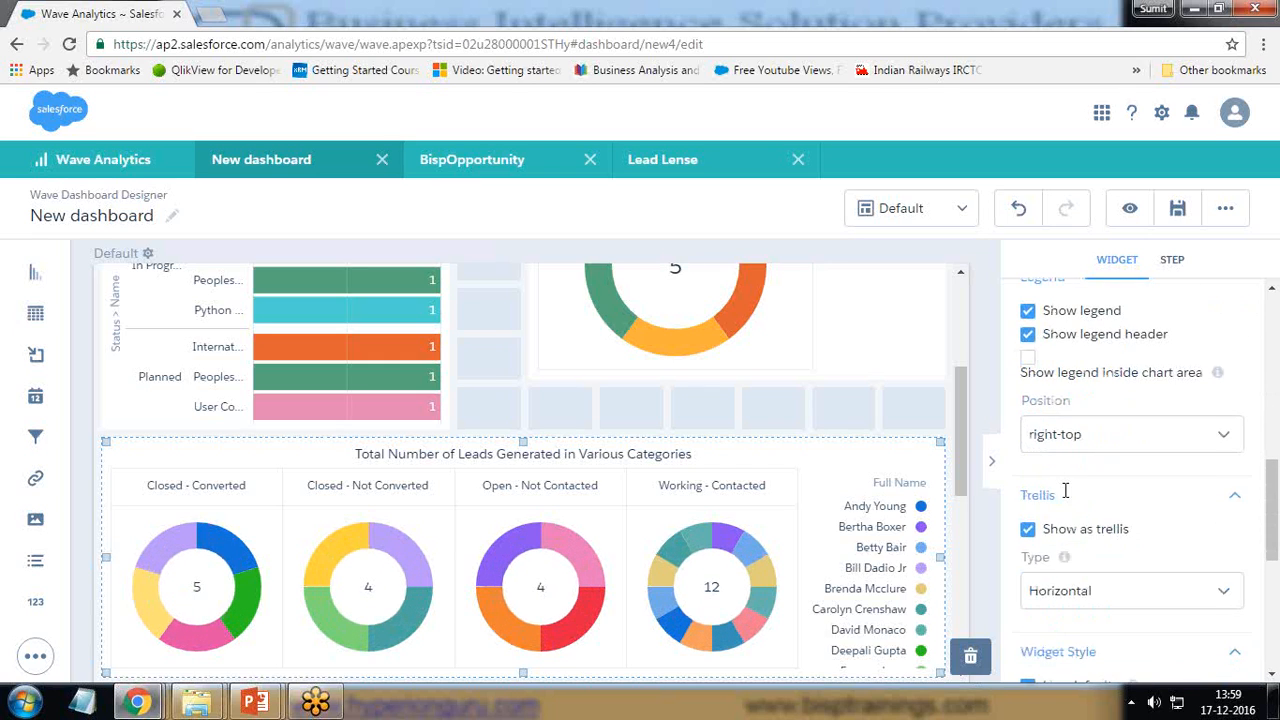
pyautogui.click(1029, 312)
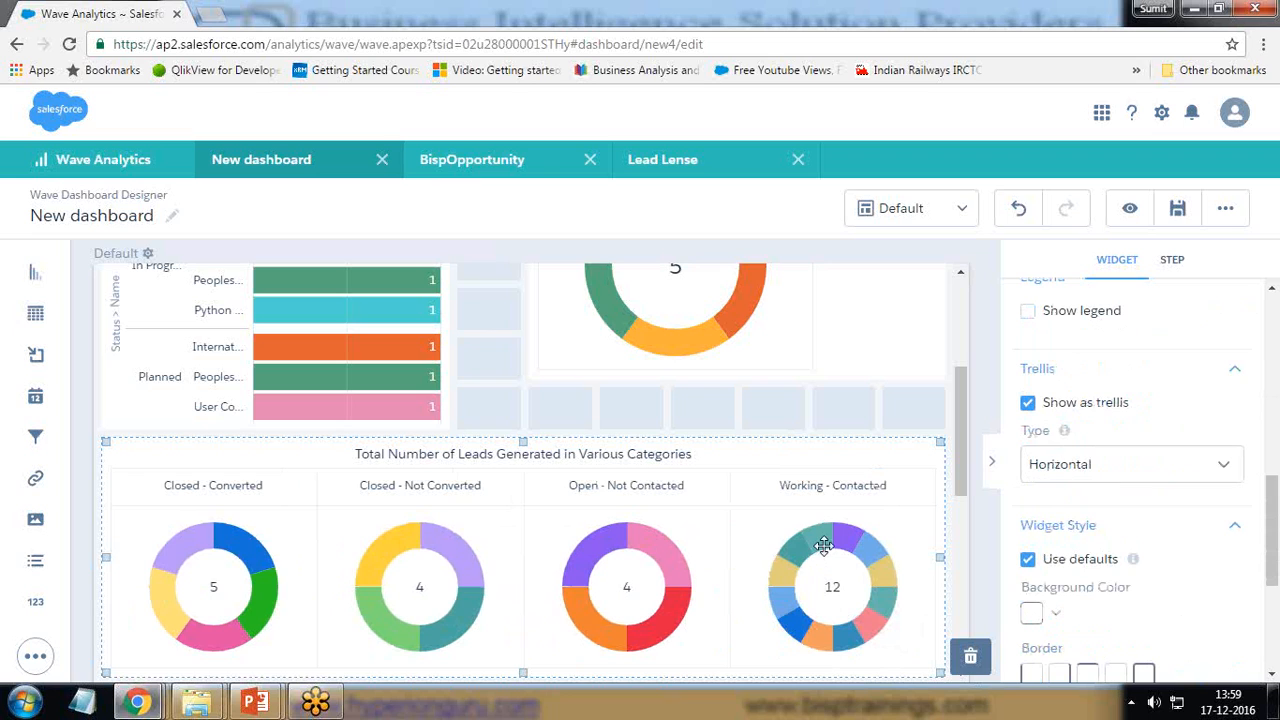
pyautogui.click(1029, 312)
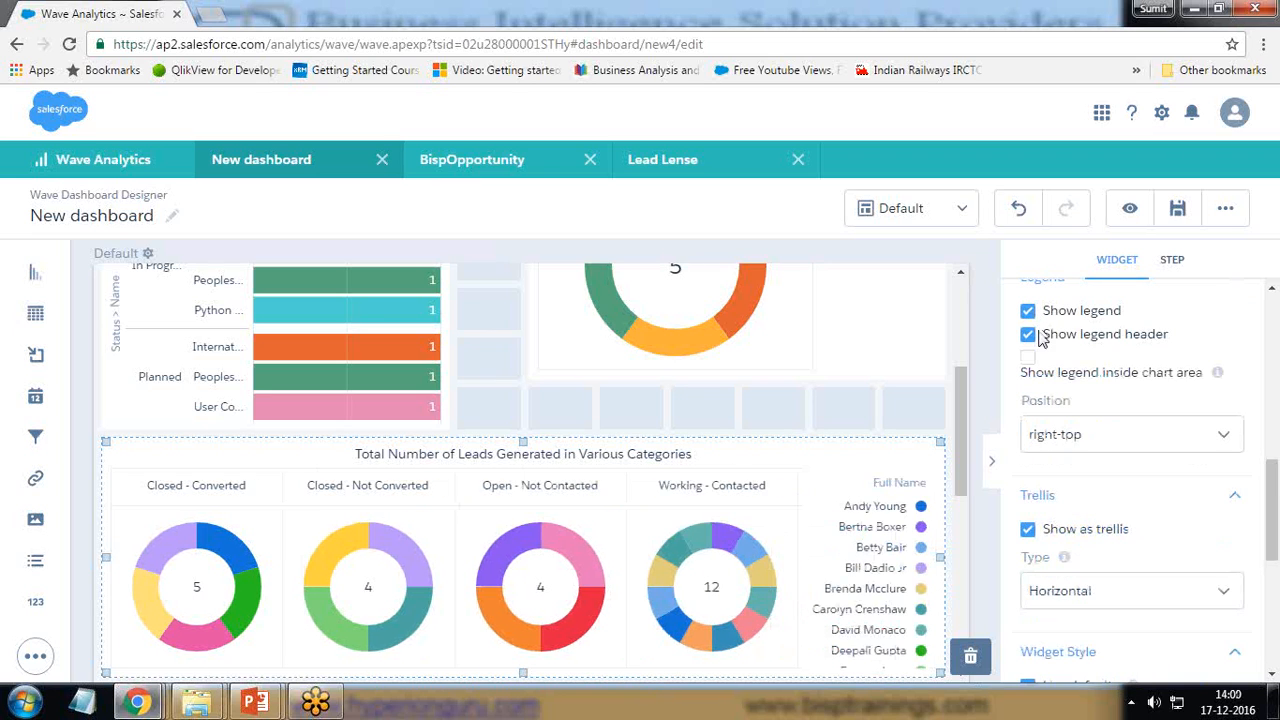
pyautogui.click(1033, 338)
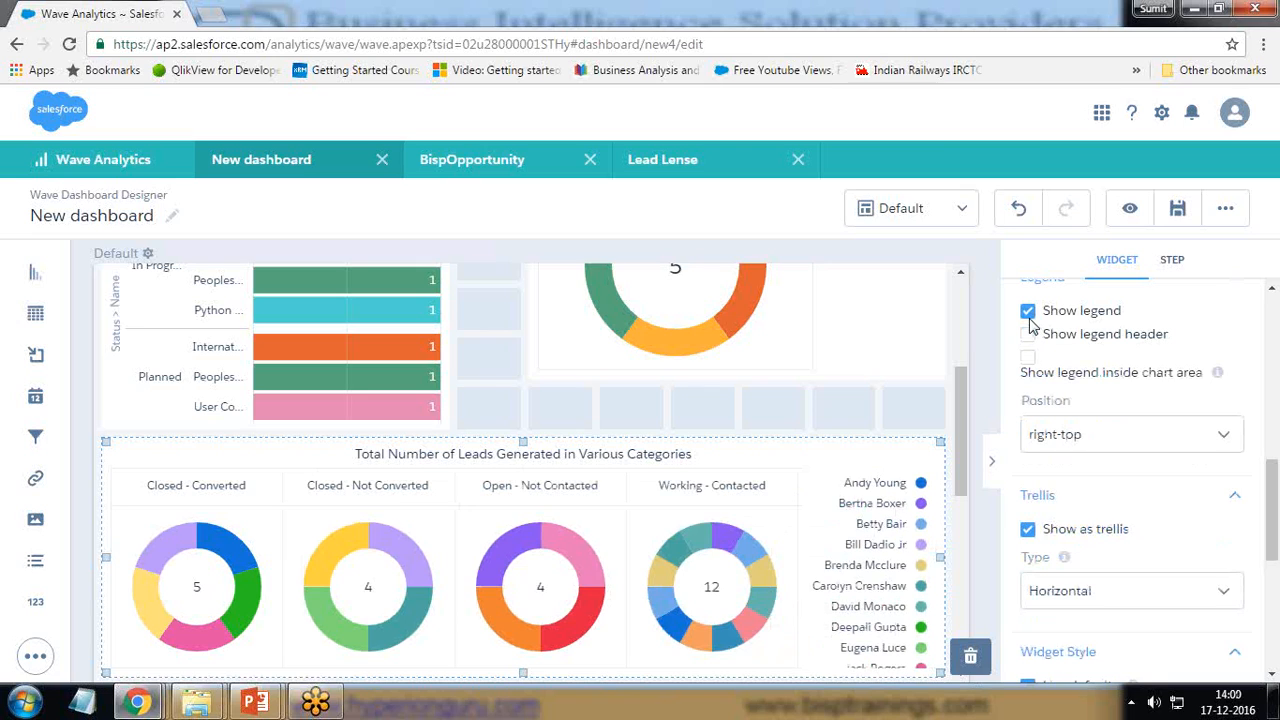
pyautogui.click(1032, 337)
pyautogui.click(1030, 336)
# Review the multi-status donut chart's legend position options and widget style settings, and look over the chart below it.
pyautogui.click(1074, 442)
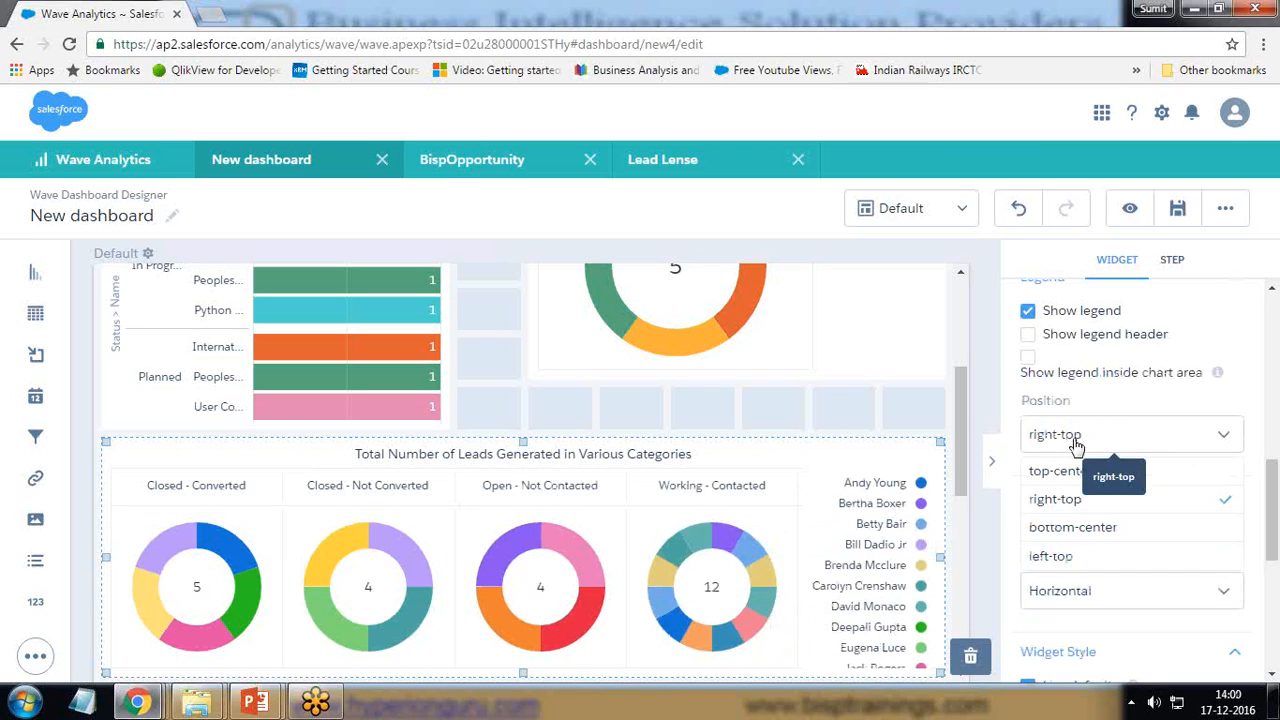
pyautogui.scroll(-3, 1065, 560)
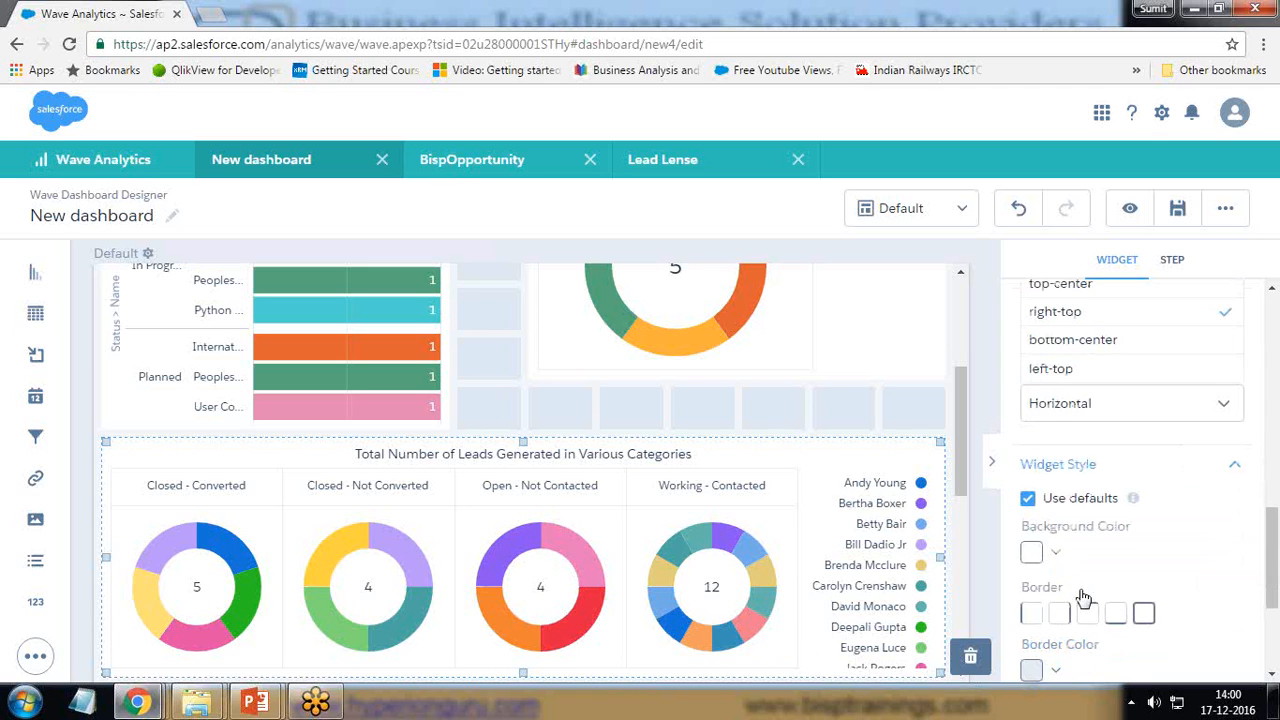
pyautogui.scroll(-2, 1040, 513)
pyautogui.scroll(3, 1040, 513)
pyautogui.scroll(-3, 380, 474)
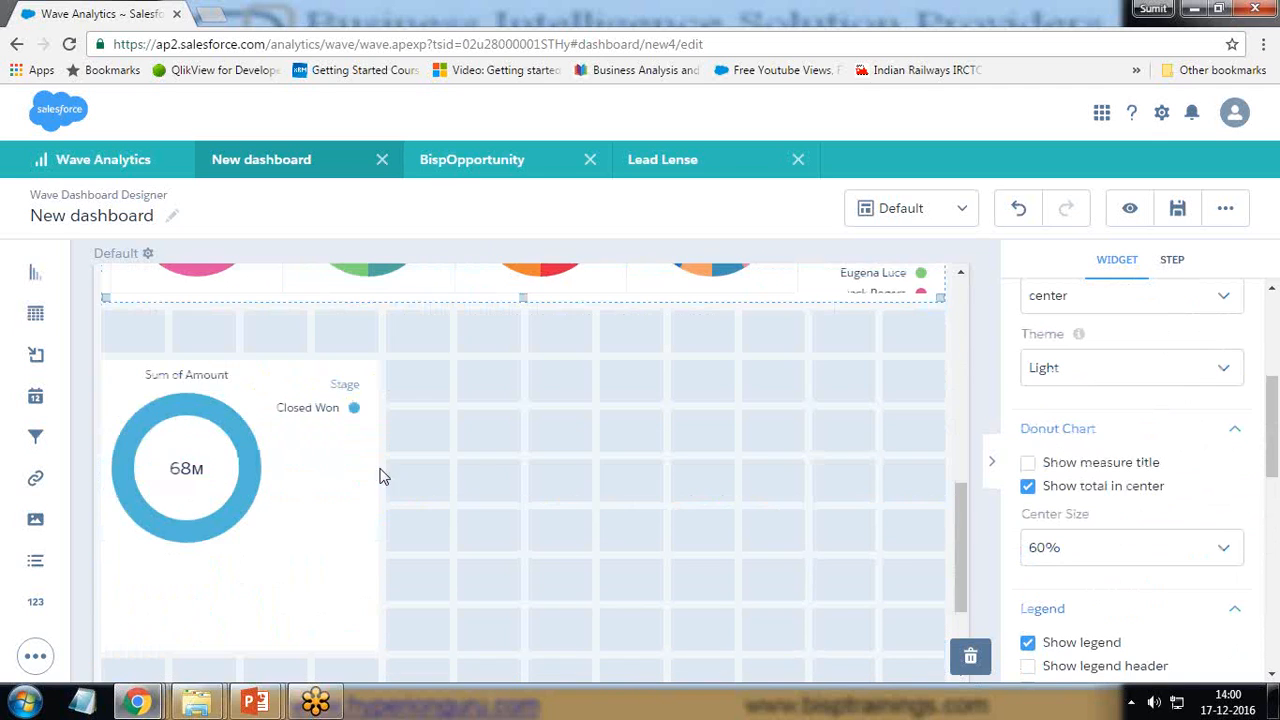
# Title the Closed - Converted donut chart "Total Leads Converted" in line with the business requirements, and hide its measure title.
pyautogui.scroll(5, 530, 600)
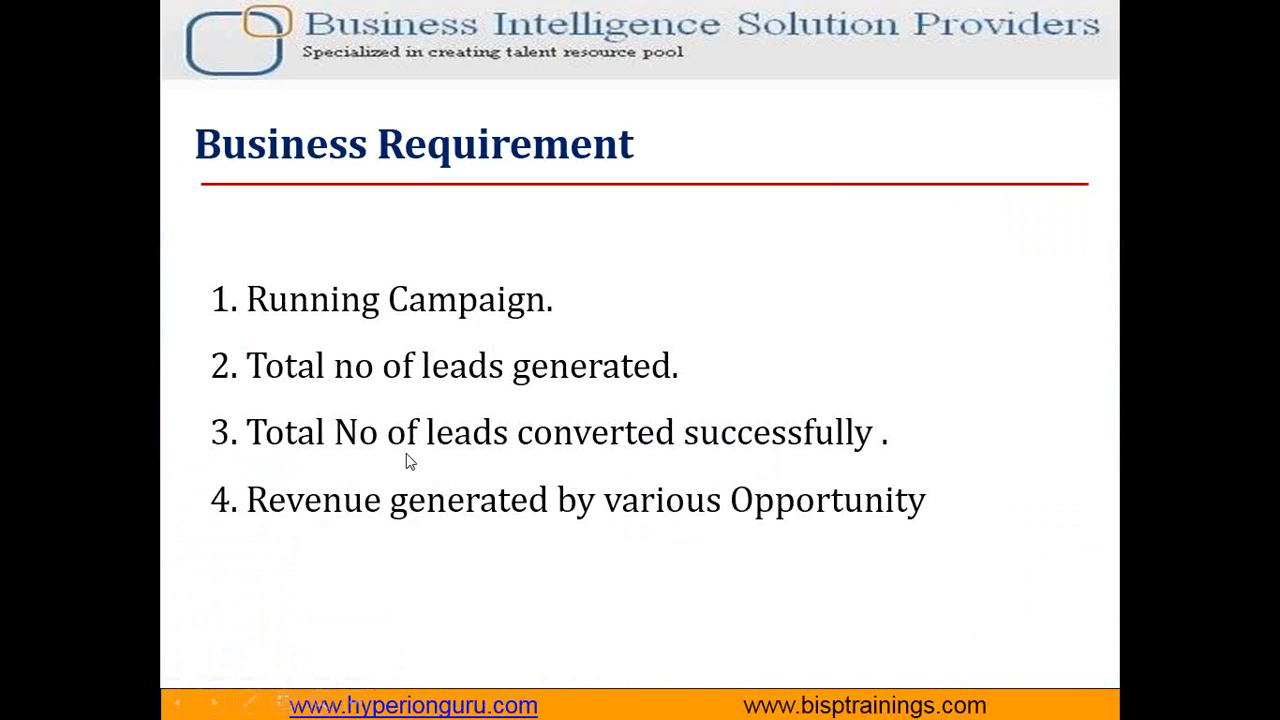
pyautogui.hotkey('alt', 'Tab')
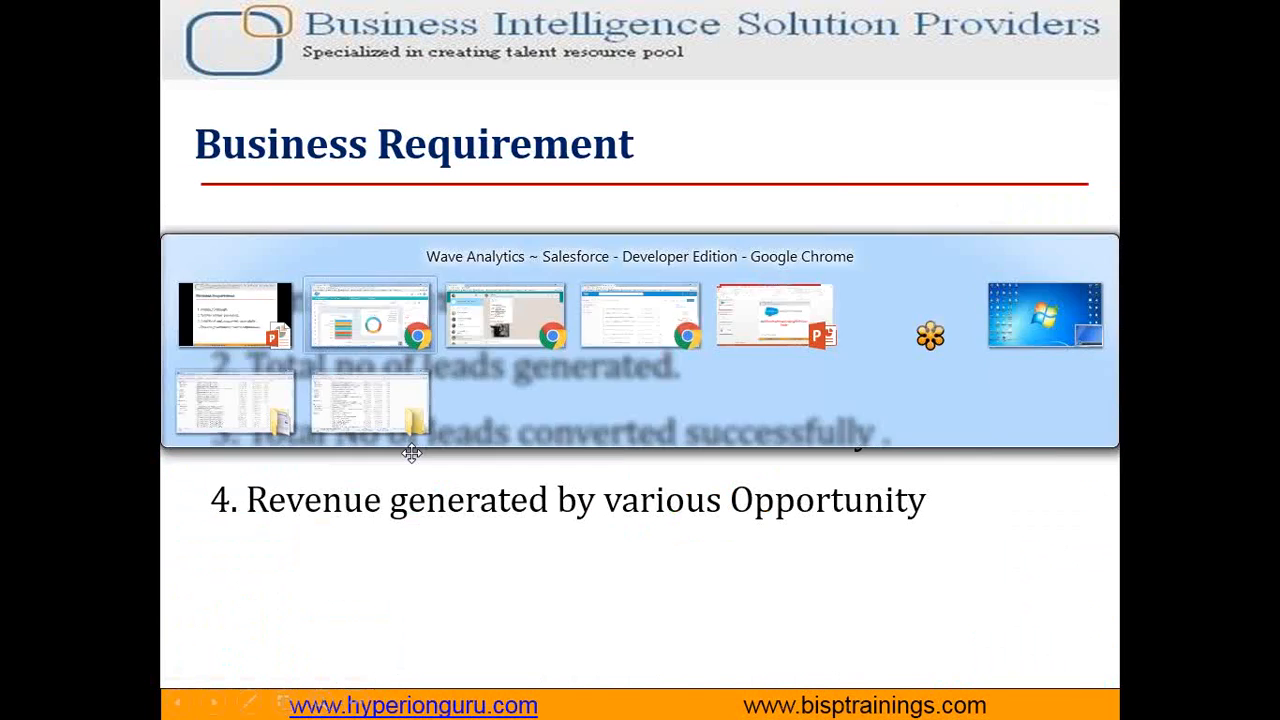
pyautogui.click(701, 429)
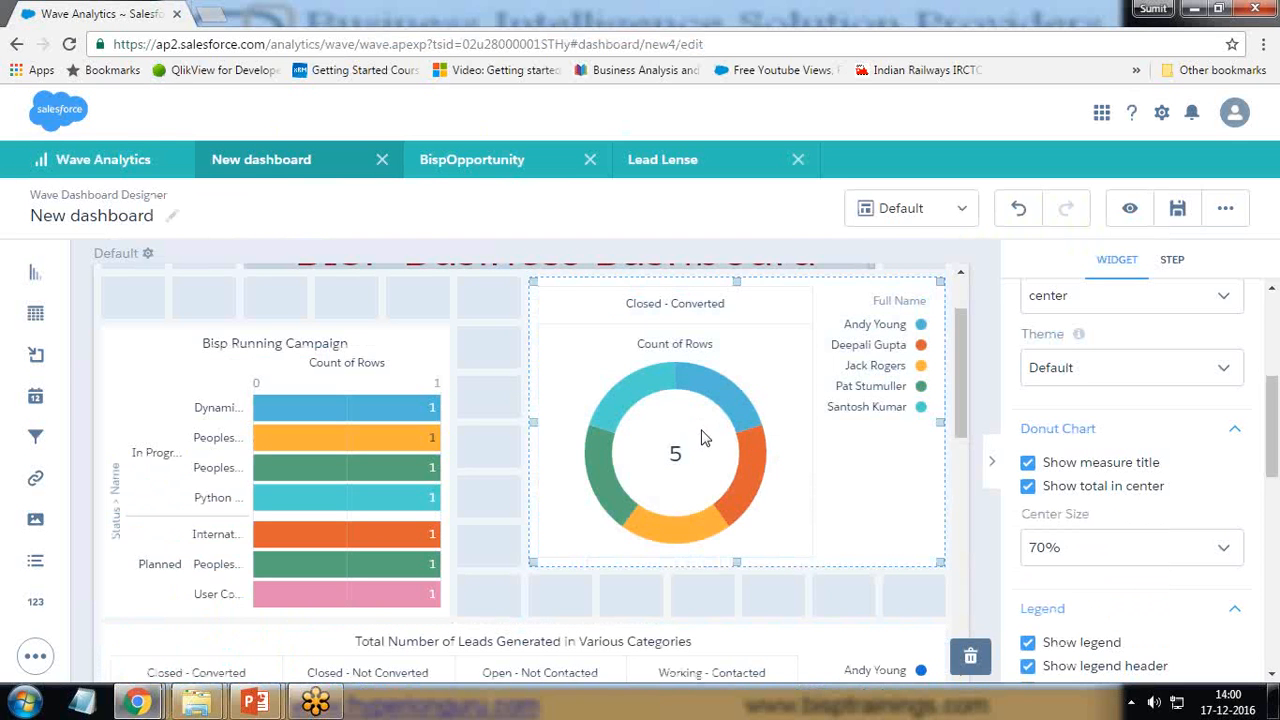
pyautogui.click(1073, 472)
pyautogui.write('Total')
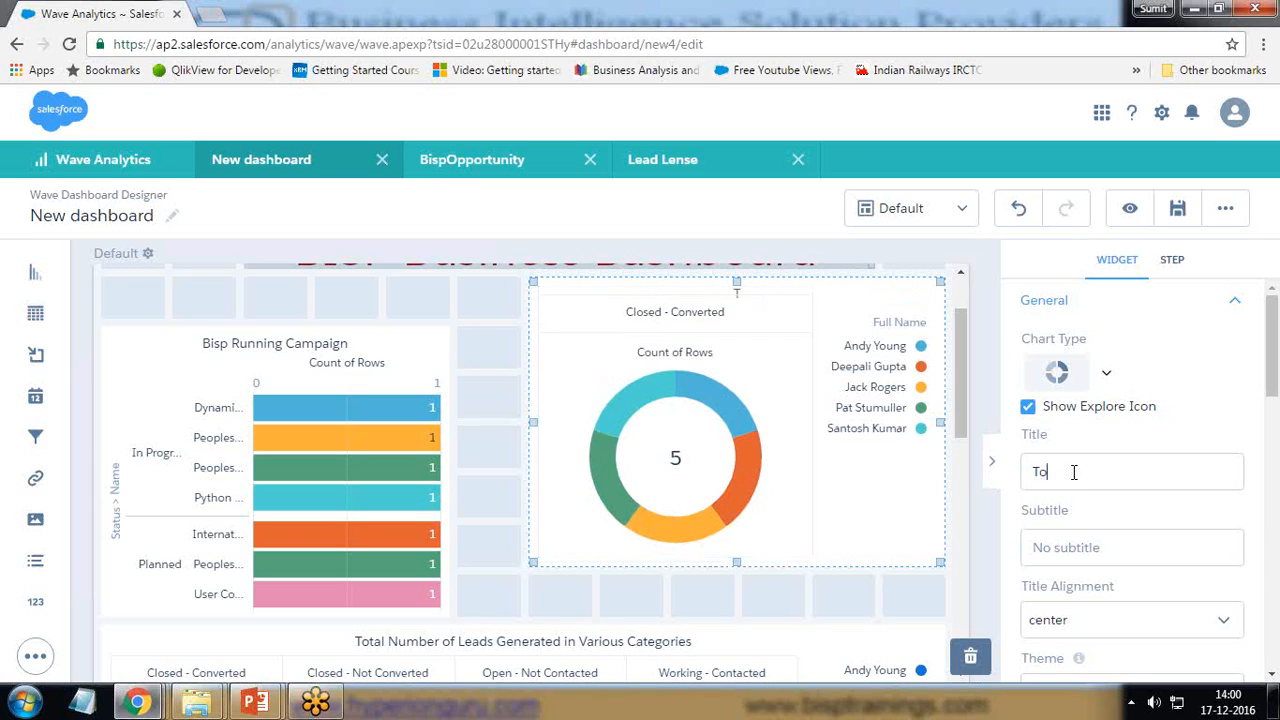
pyautogui.write('Converted')
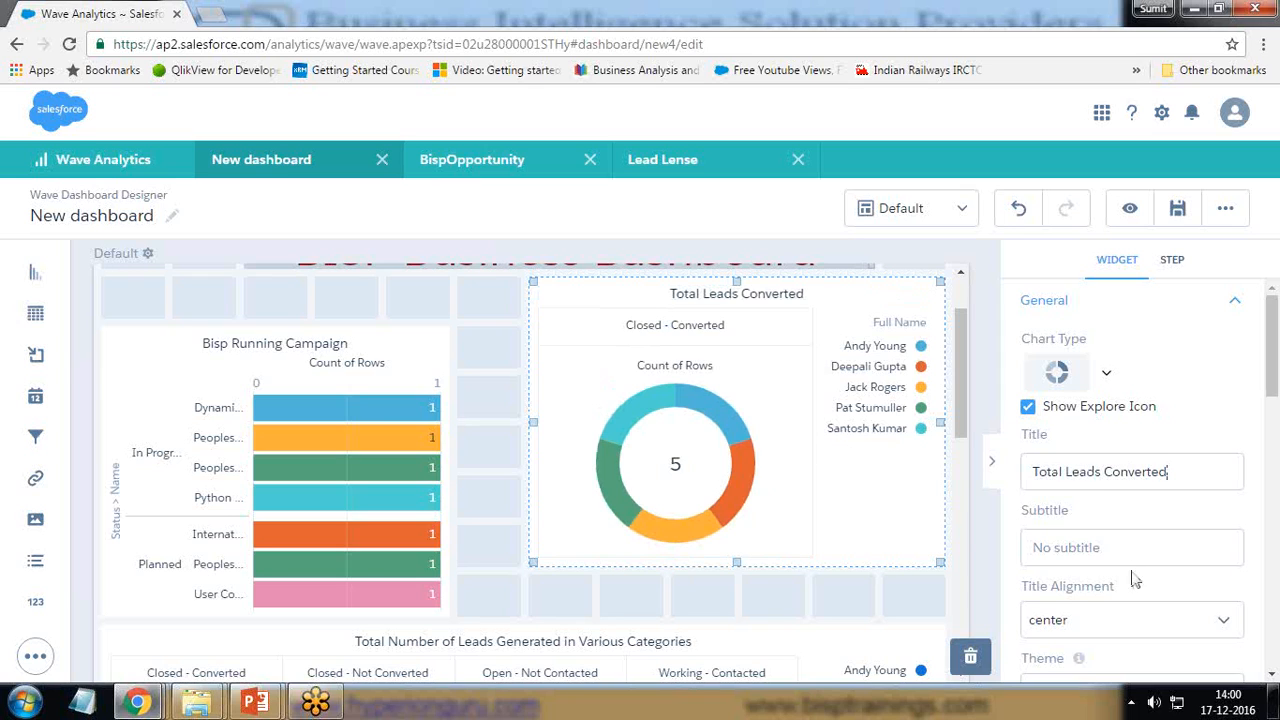
pyautogui.scroll(-3, 1135, 580)
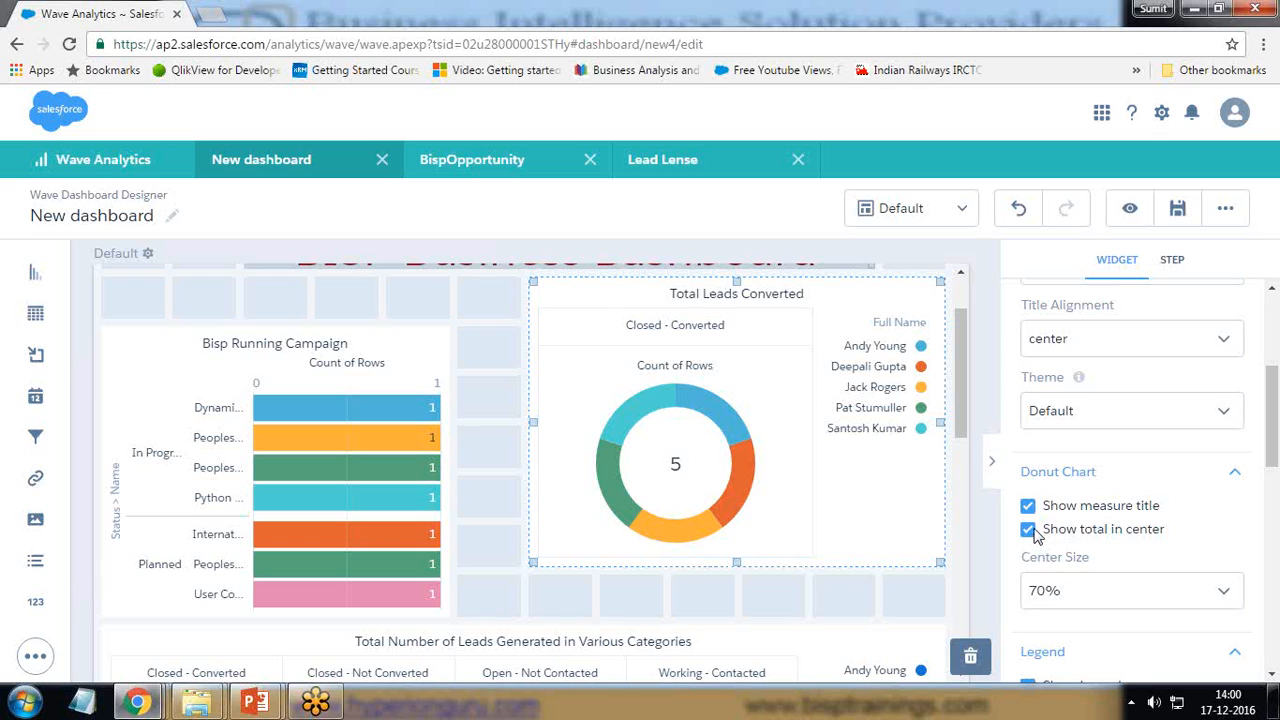
pyautogui.click(1027, 506)
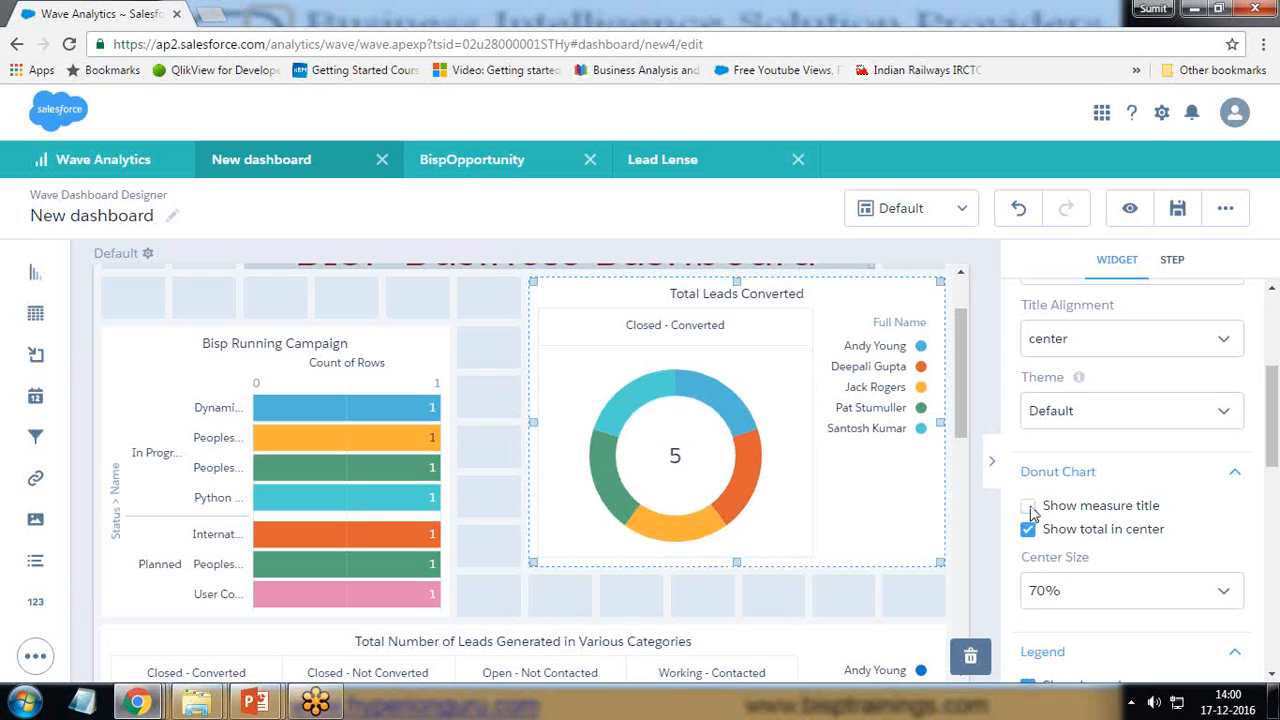
# Try a center size of 50% on the Total Leads Converted donut chart, and set it to 60%.
pyautogui.click(1097, 598)
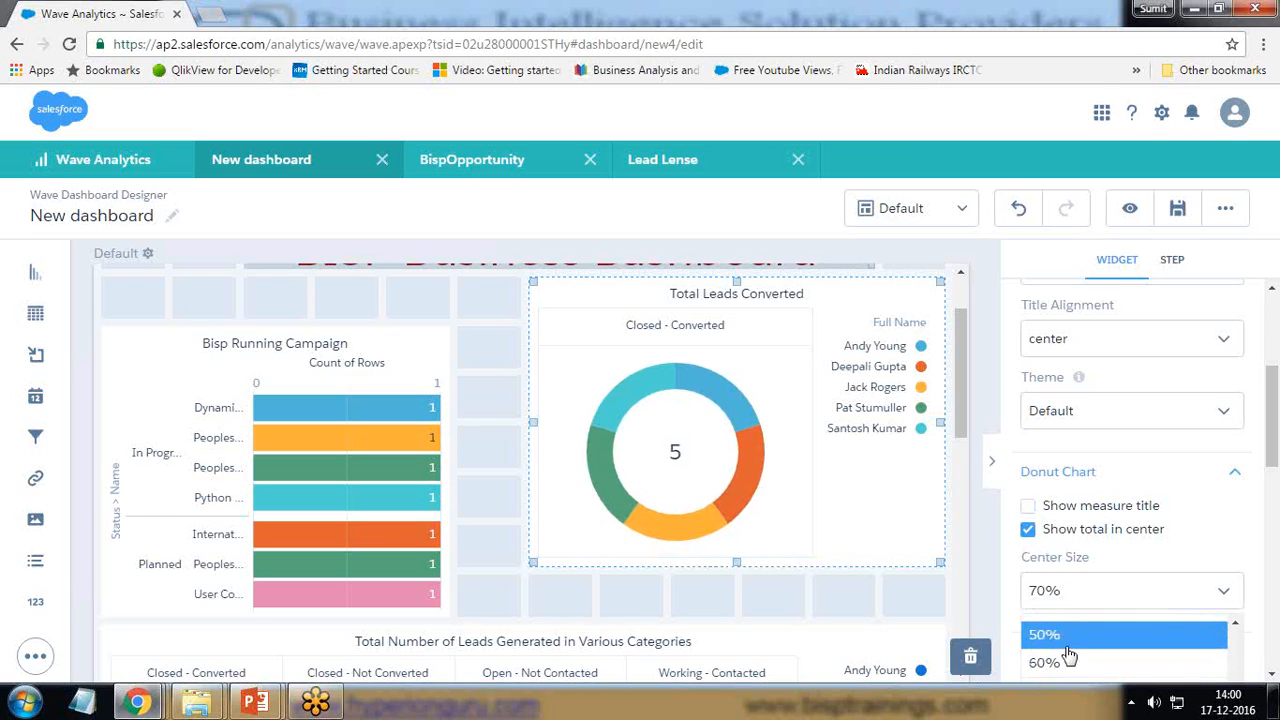
pyautogui.click(1066, 655)
pyautogui.click(1058, 582)
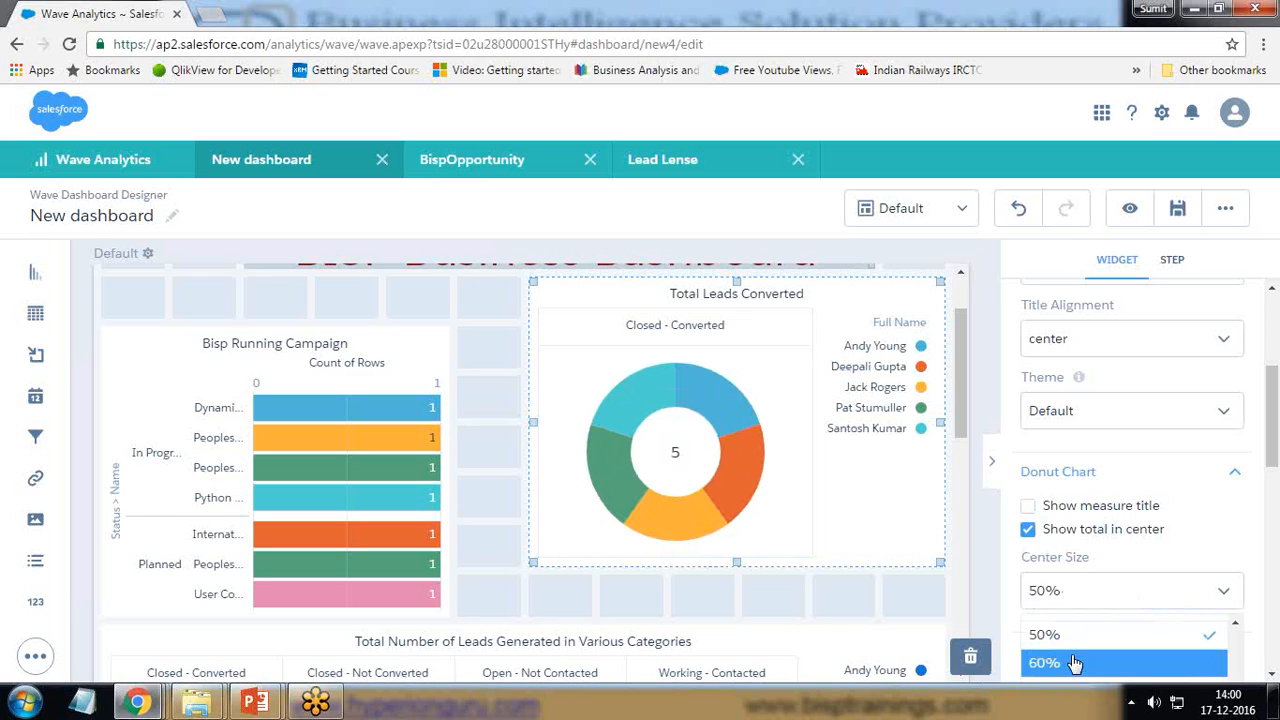
pyautogui.click(1044, 663)
pyautogui.scroll(-2, 1070, 645)
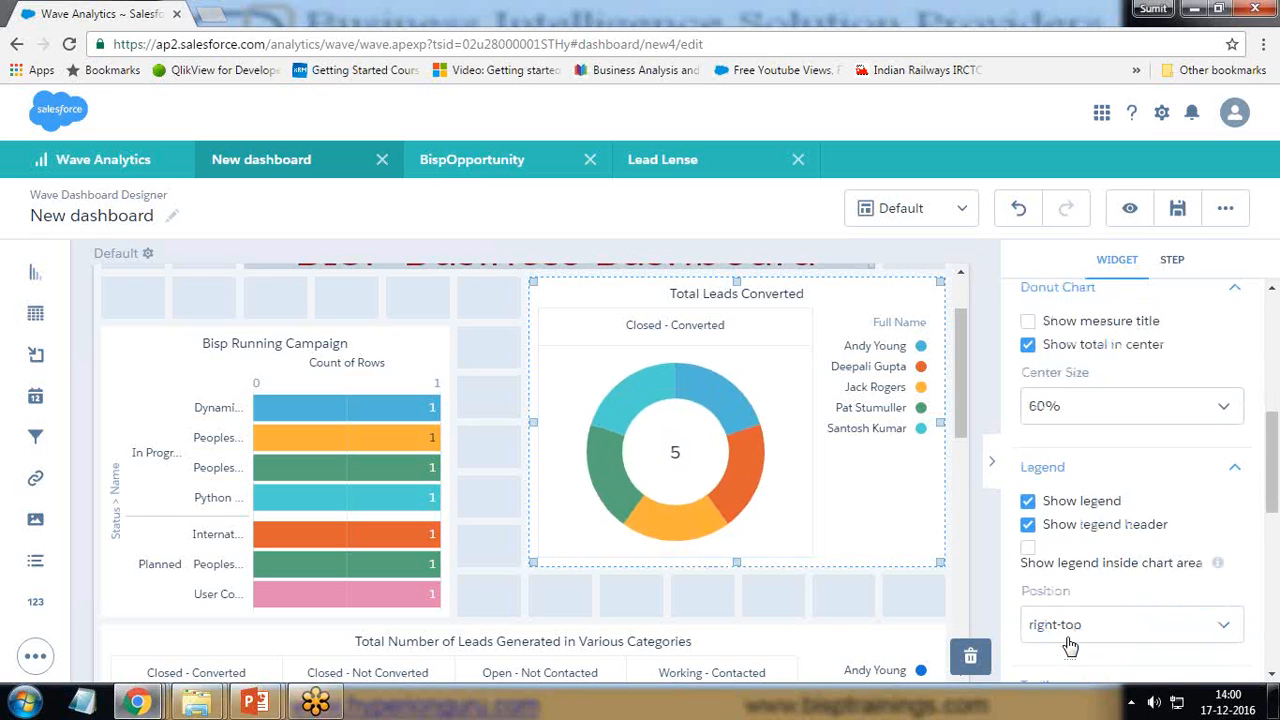
pyautogui.click(1058, 415)
# Hide the legend of the Total Leads Converted donut chart.
pyautogui.click(1052, 532)
pyautogui.scroll(-3, 1055, 370)
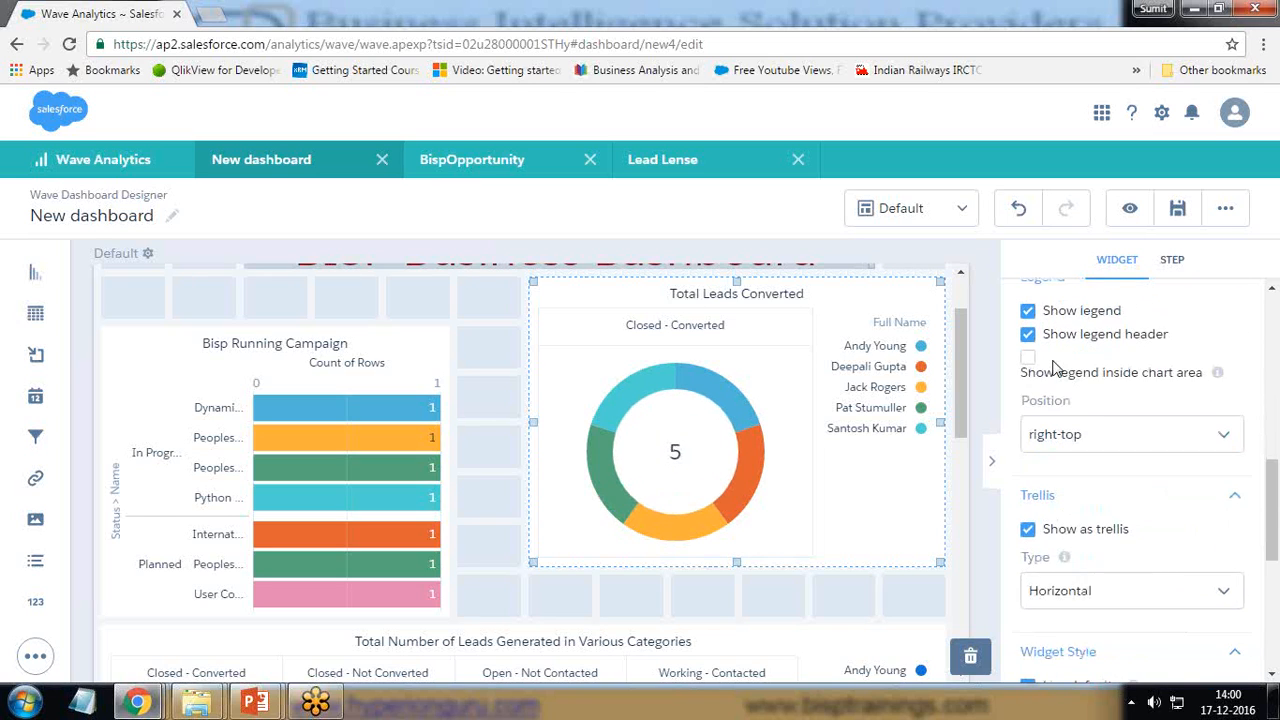
pyautogui.click(1029, 335)
pyautogui.click(1029, 312)
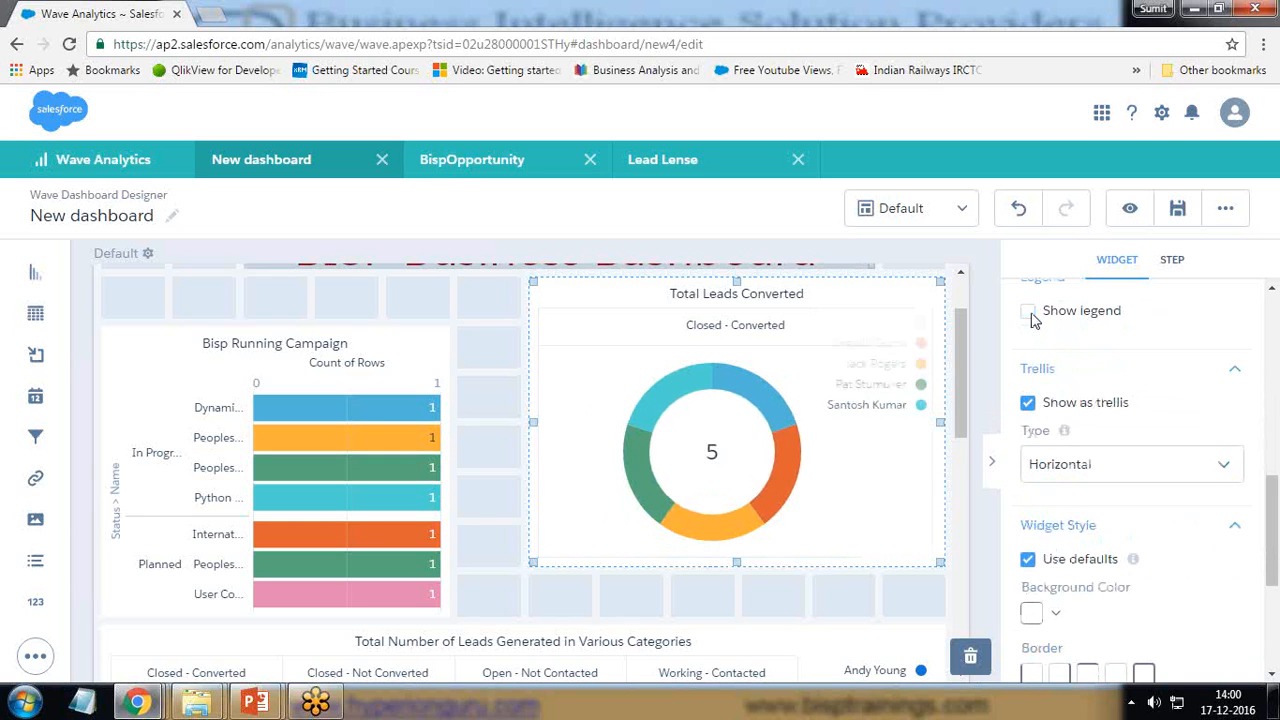
# Title the Sum of Amount donut chart at the bottom of the dashboard "Total revenue Generated".
pyautogui.scroll(-6, 879, 531)
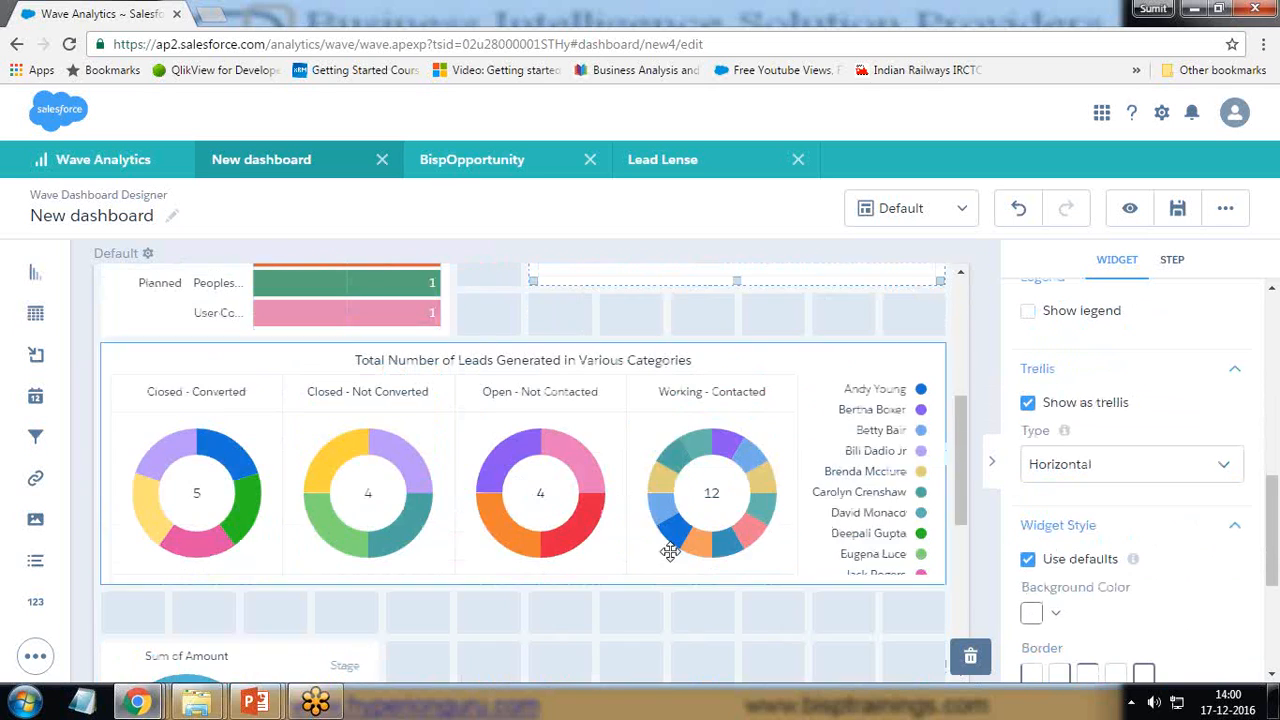
pyautogui.click(232, 478)
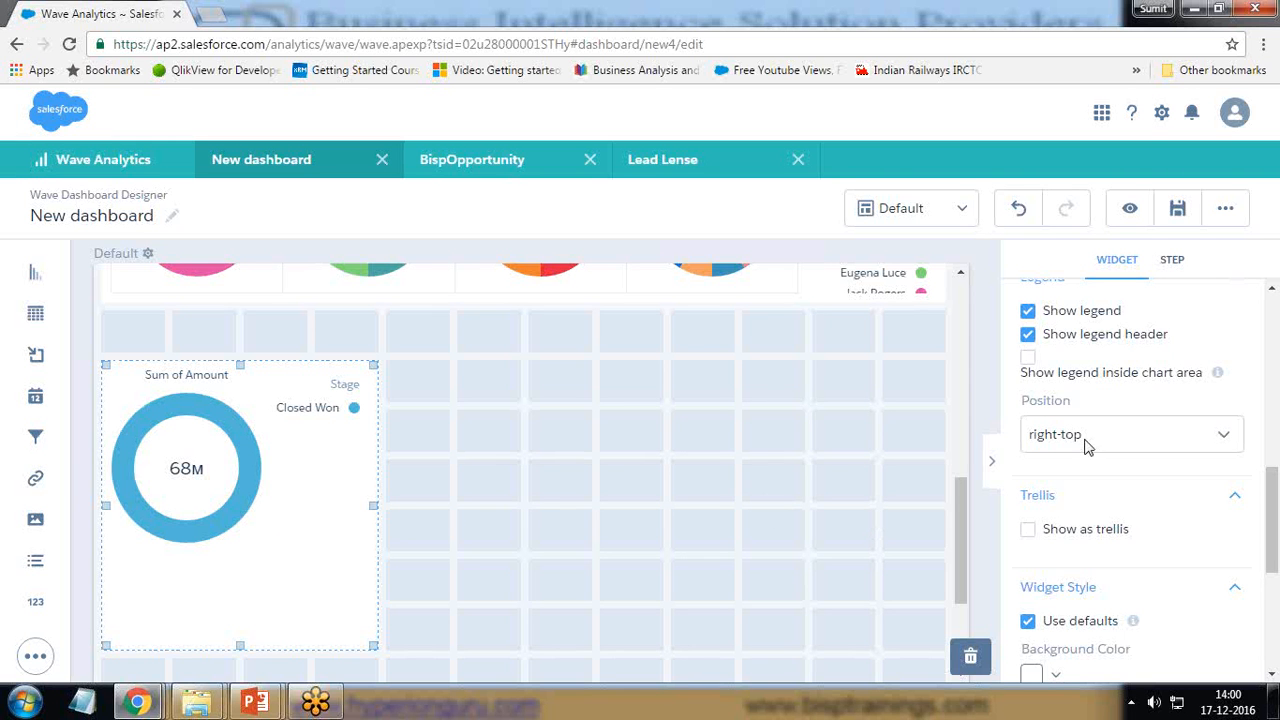
pyautogui.scroll(5, 1120, 500)
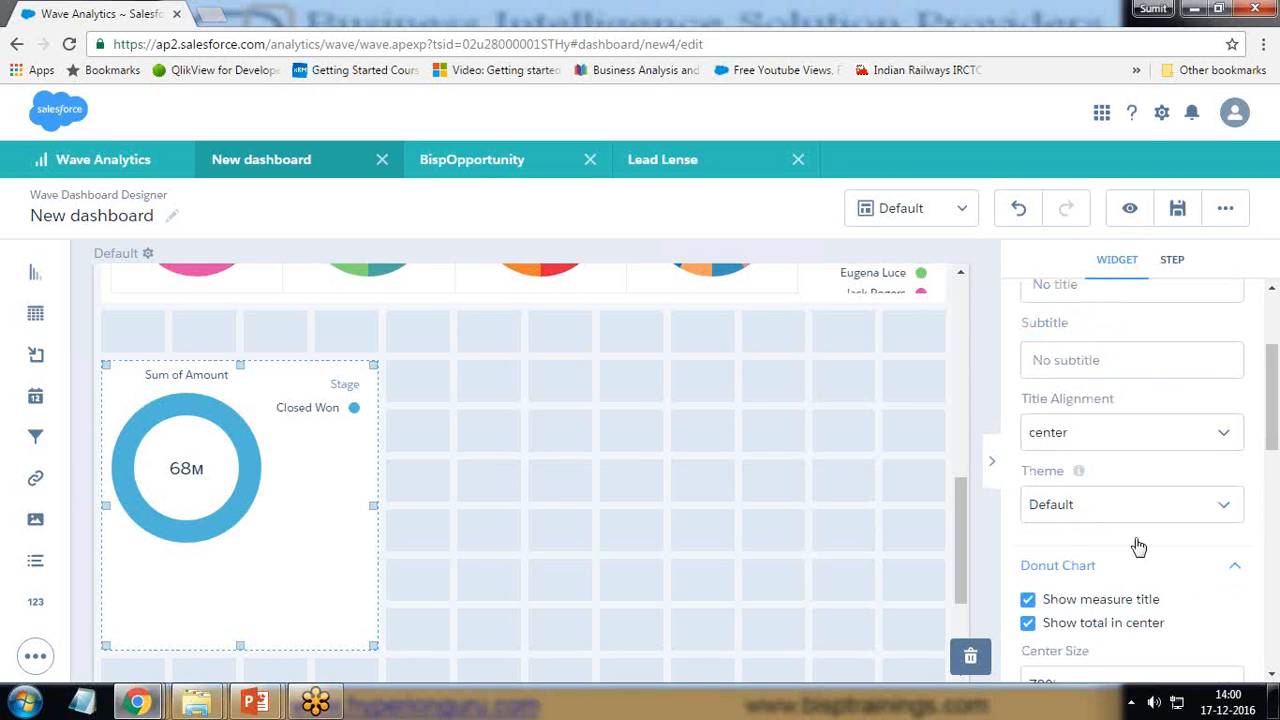
pyautogui.scroll(3, 1064, 358)
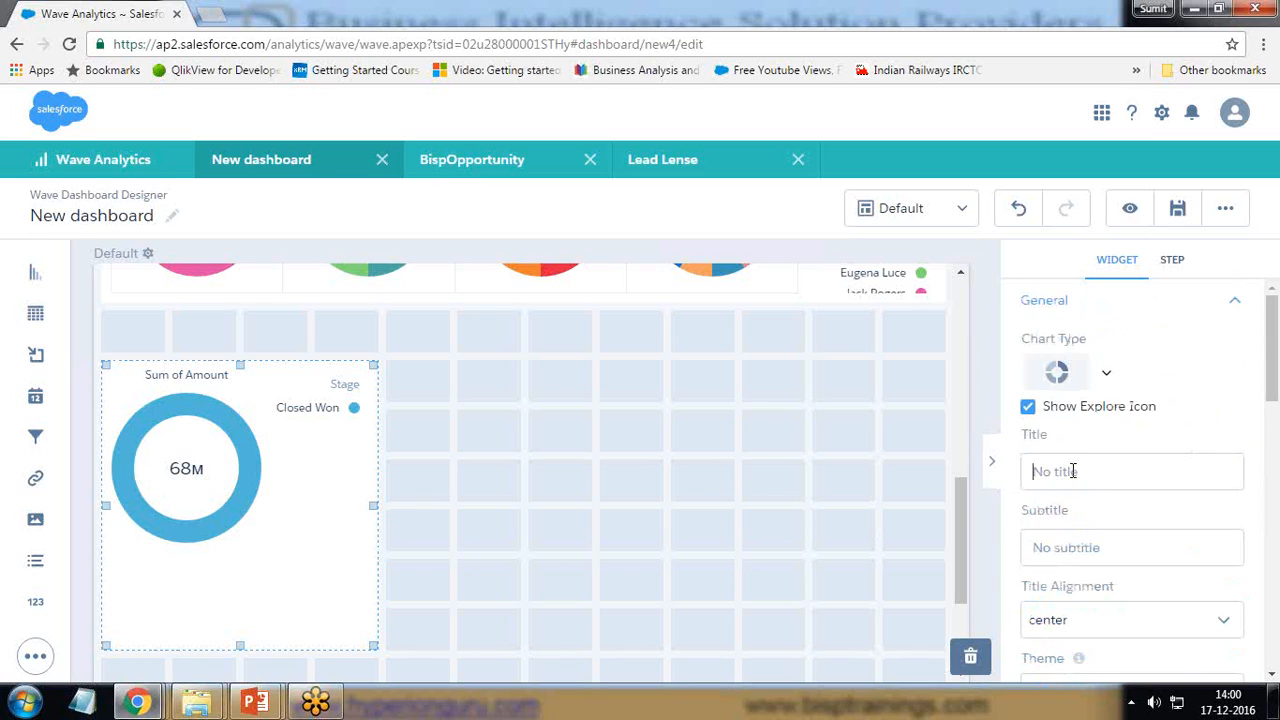
pyautogui.write('Total renev')
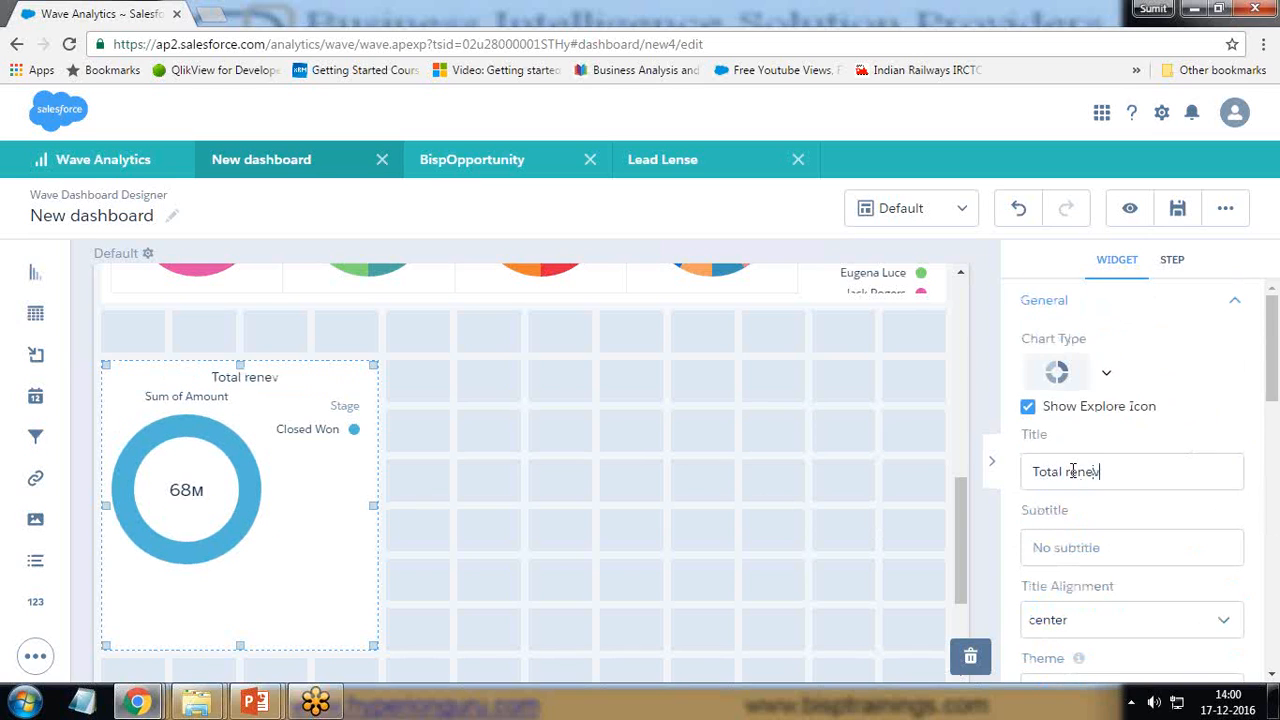
pyautogui.press('BackSpace')
pyautogui.press('BackSpace')
pyautogui.press('BackSpace')
pyautogui.write('venue Generated')
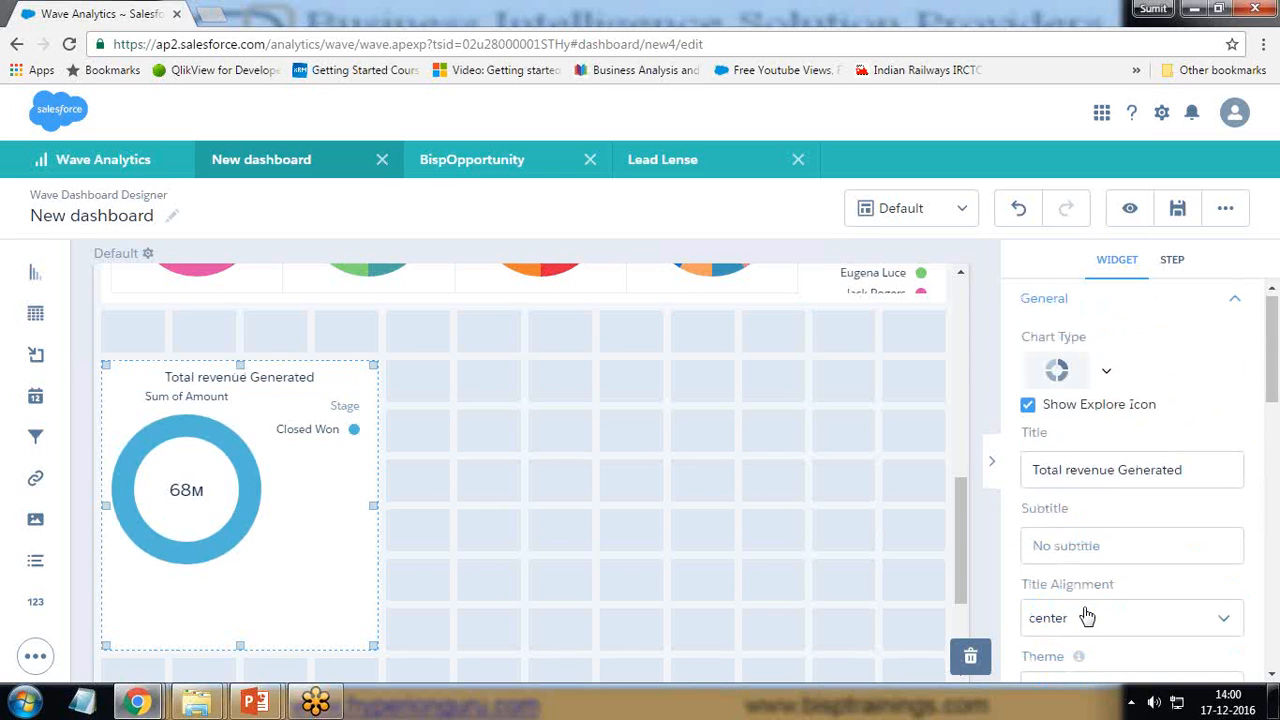
# Hide the legend of the Total revenue Generated donut chart and look over its widget style settings.
pyautogui.scroll(-2, 1086, 611)
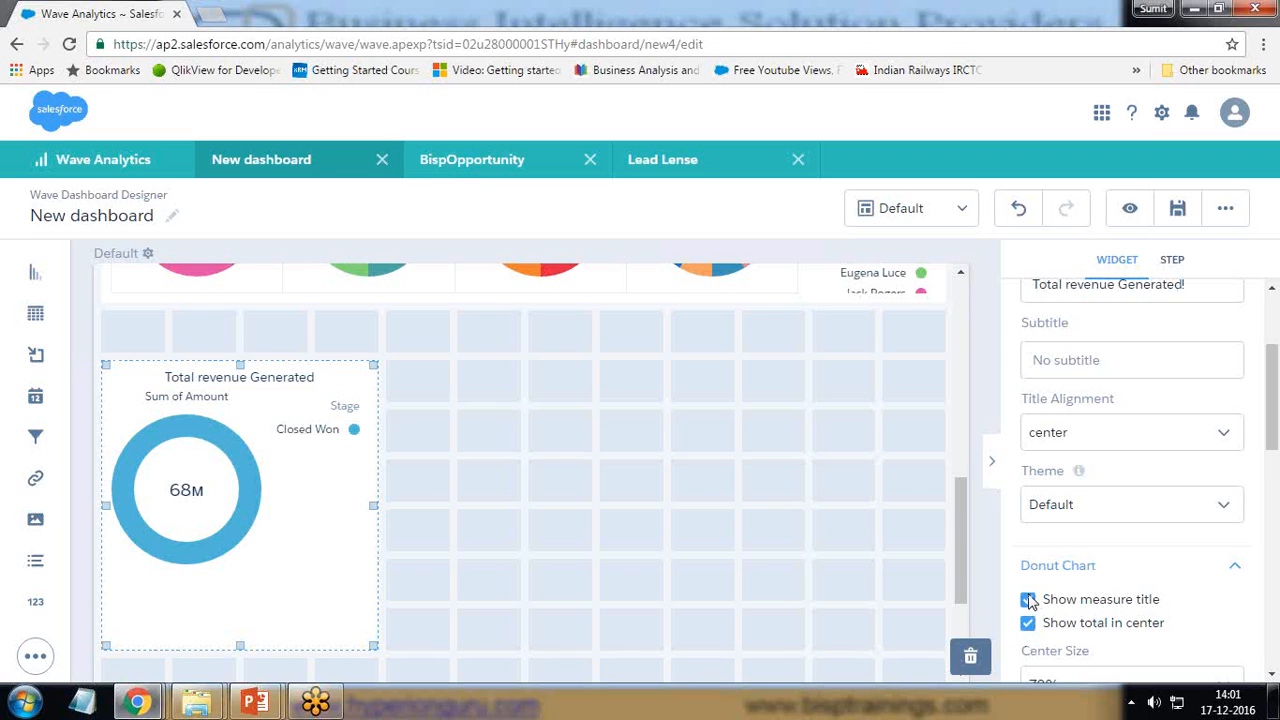
pyautogui.click(1029, 599)
pyautogui.scroll(-2, 1135, 600)
pyautogui.click(1027, 594)
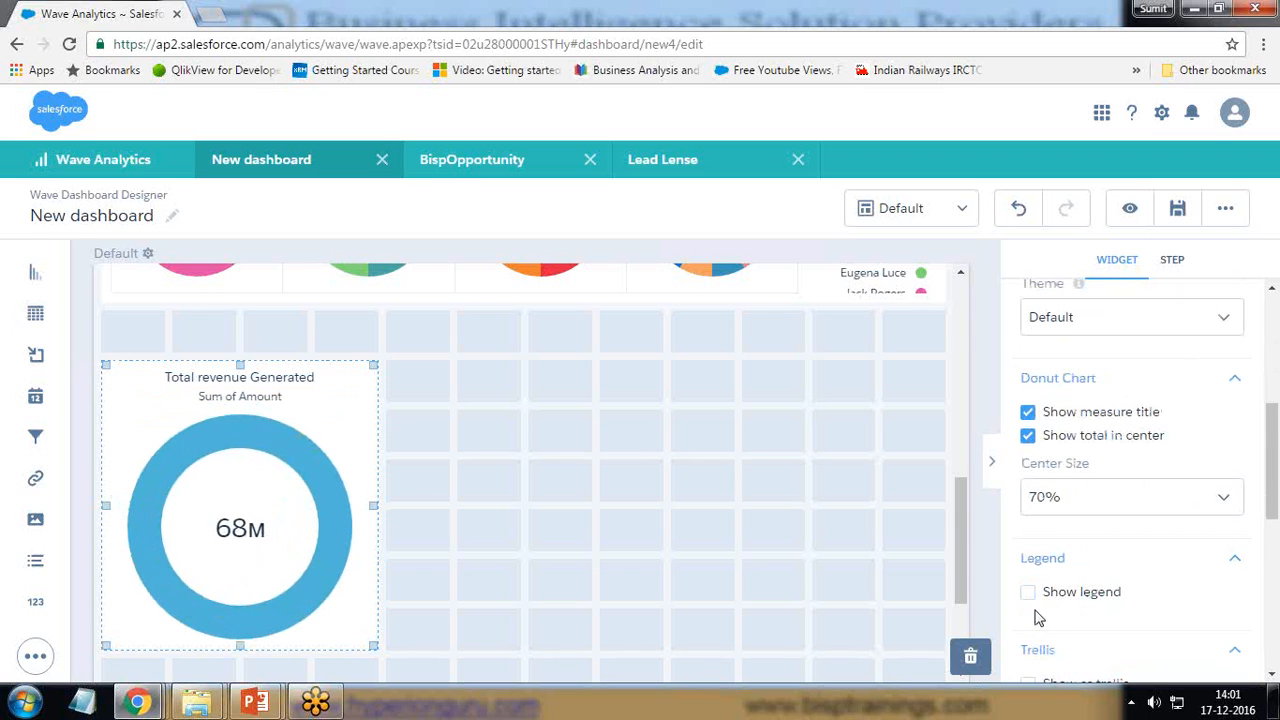
pyautogui.scroll(-1, 1040, 610)
pyautogui.scroll(-4, 1060, 590)
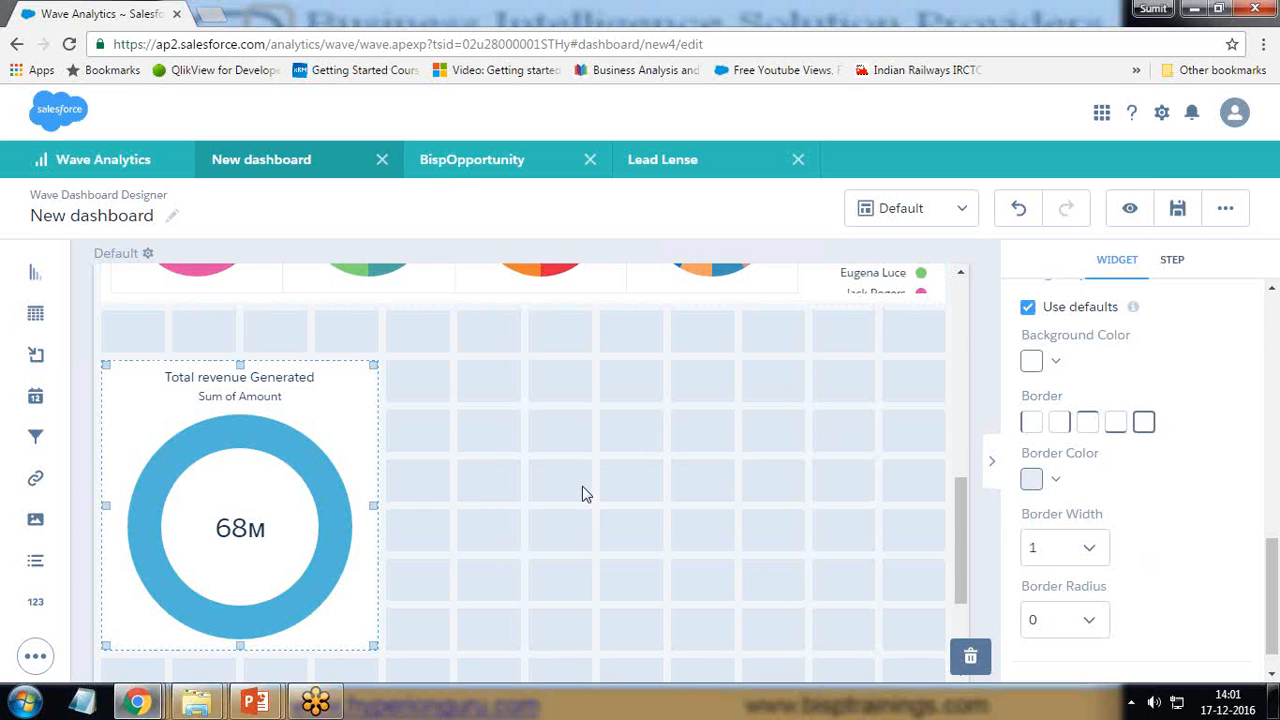
# Move the BISP heading to the dashboard's first row and the Bisp Running Campaign chart up level with Total Leads Converted.
pyautogui.scroll(5, 620, 490)
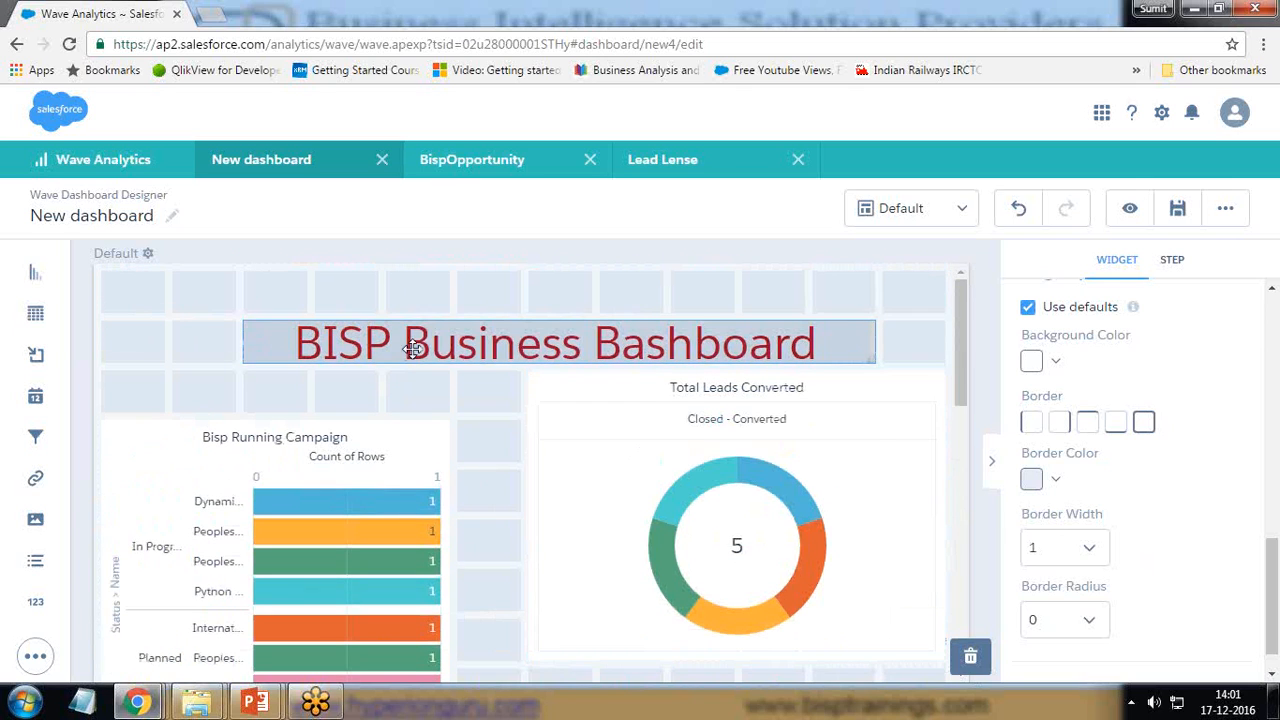
pyautogui.moveTo(413, 348); pyautogui.dragTo(401, 309)
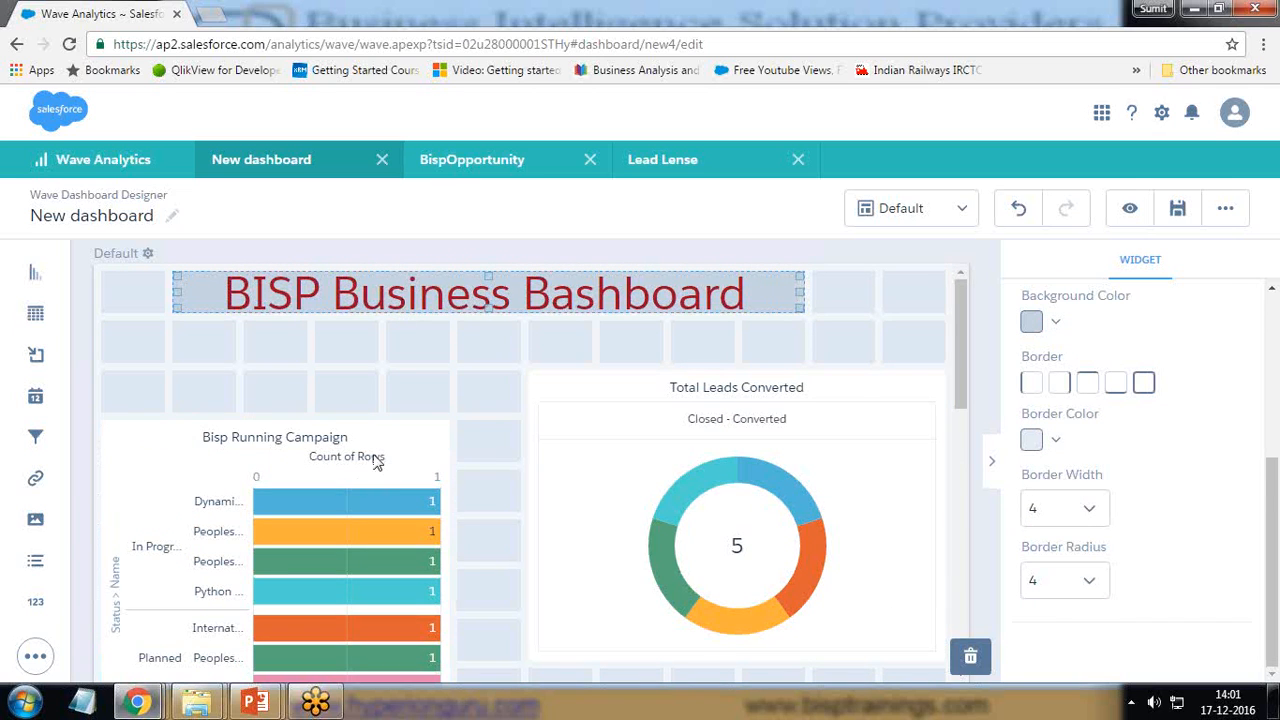
pyautogui.moveTo(223, 437); pyautogui.dragTo(266, 418)
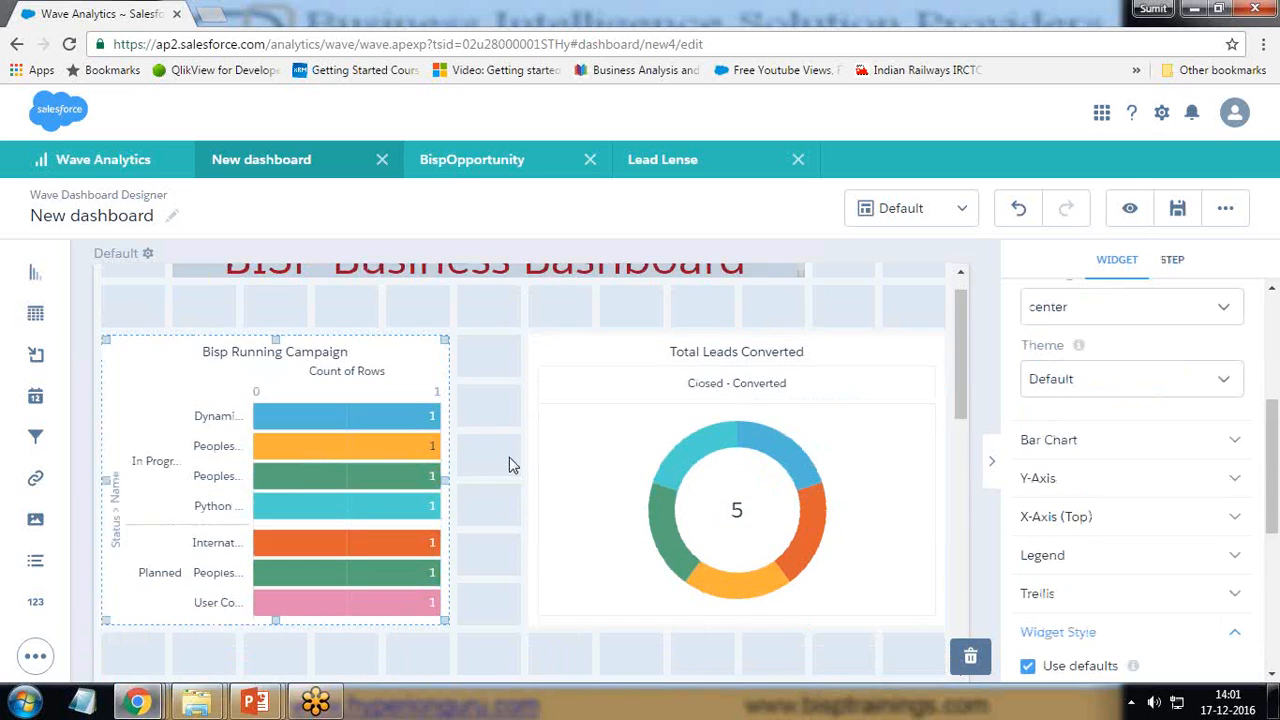
# Place a date widget in the empty grid area beside the Total revenue Generated donut chart.
pyautogui.scroll(-3, 510, 465)
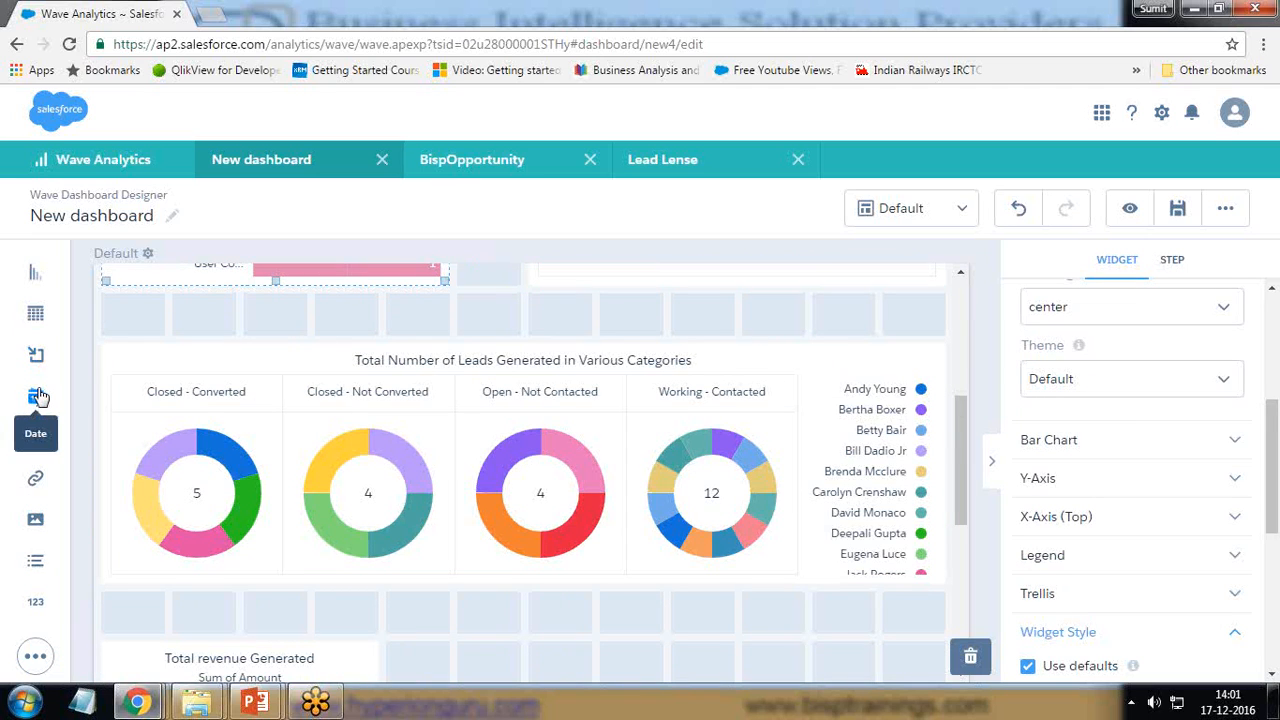
pyautogui.scroll(-3, 476, 515)
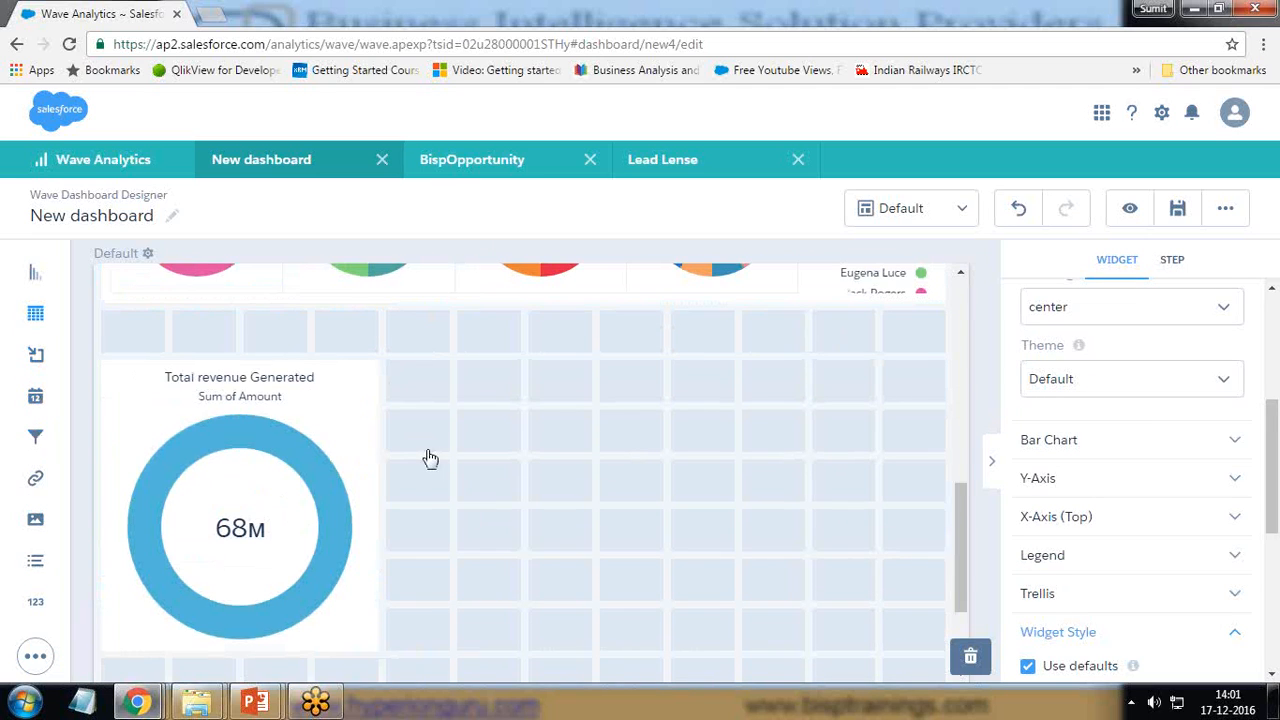
pyautogui.moveTo(35, 396); pyautogui.dragTo(586, 506)
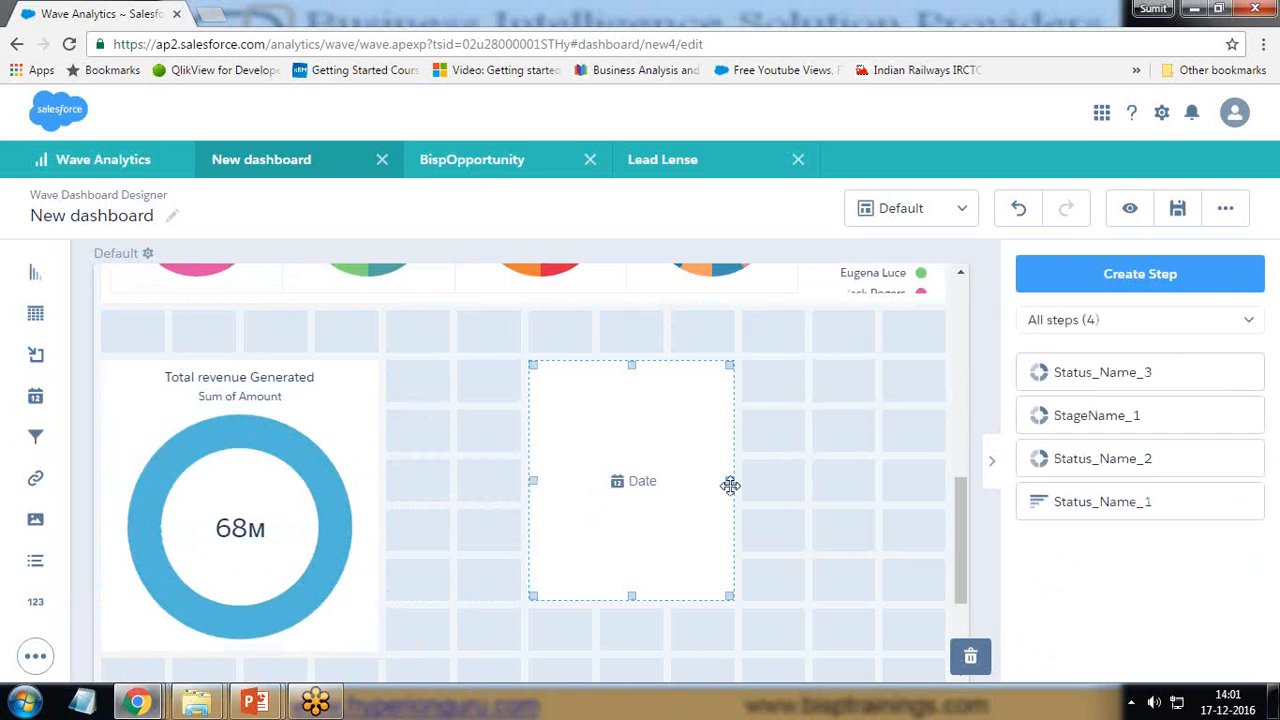
# Check which date fields the BispCampaign and BispLeadData datasets offer for the date widget, without creating one.
pyautogui.click(640, 486)
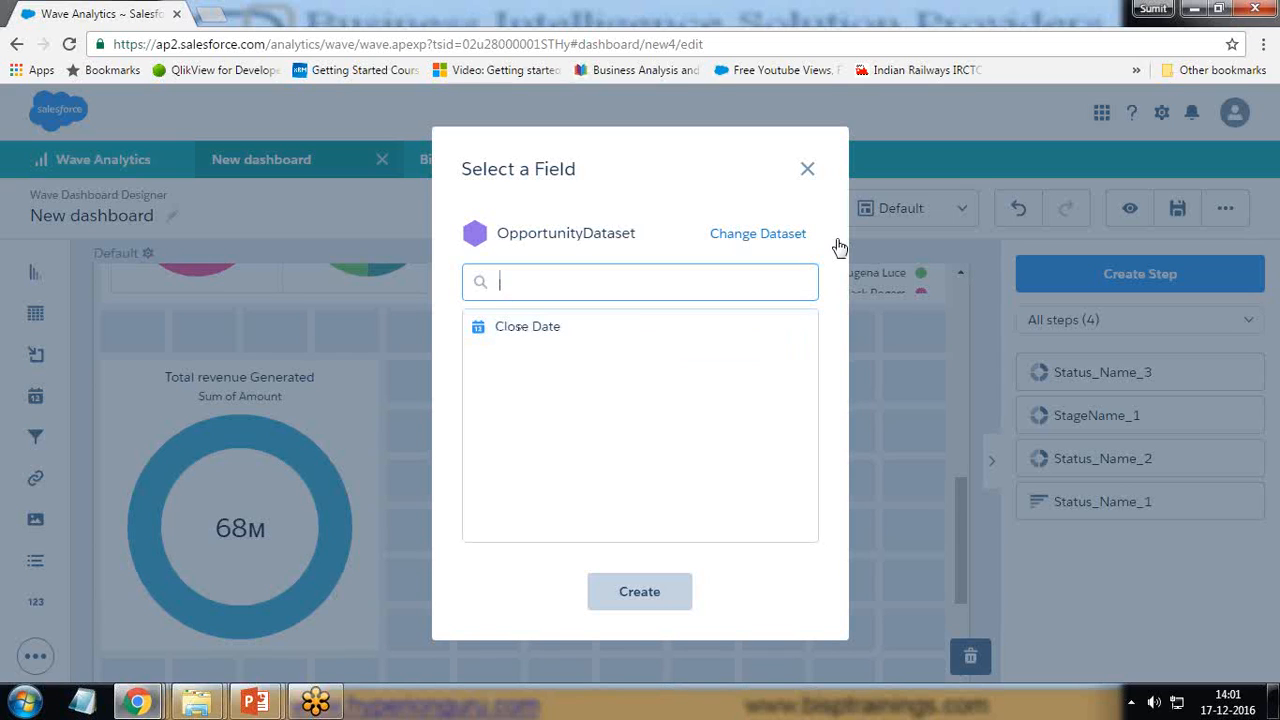
pyautogui.click(762, 238)
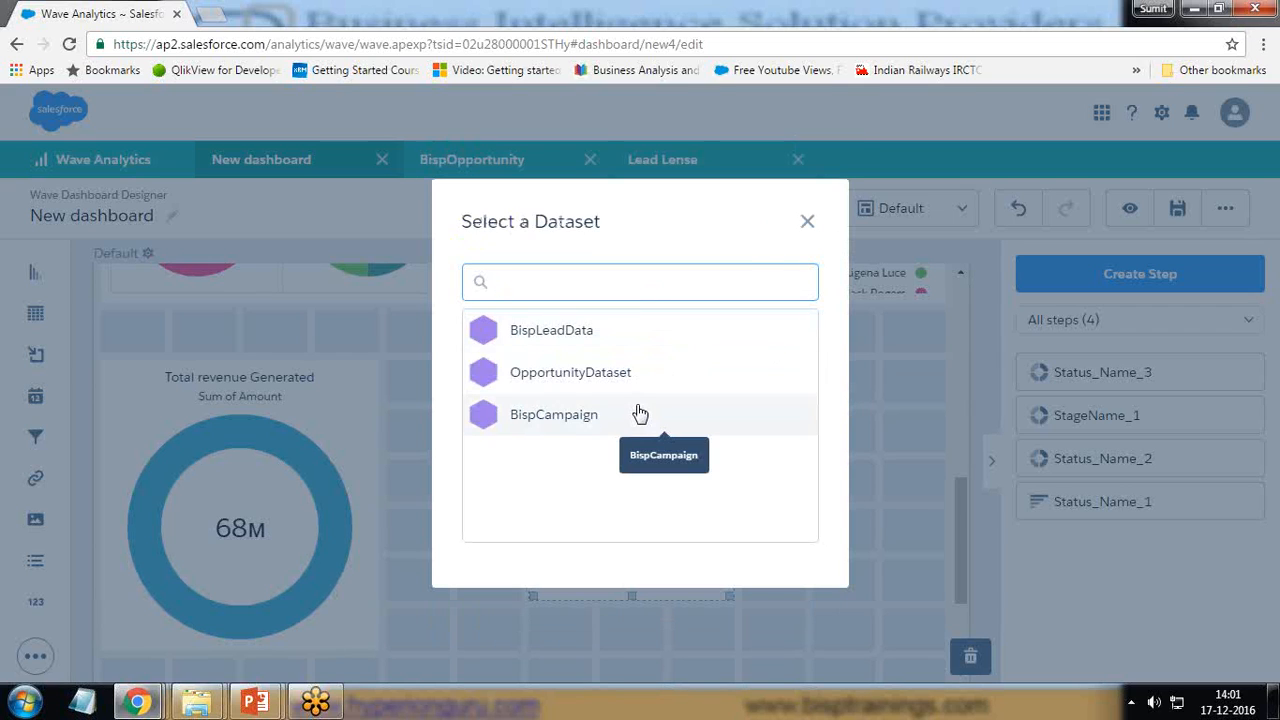
pyautogui.click(557, 421)
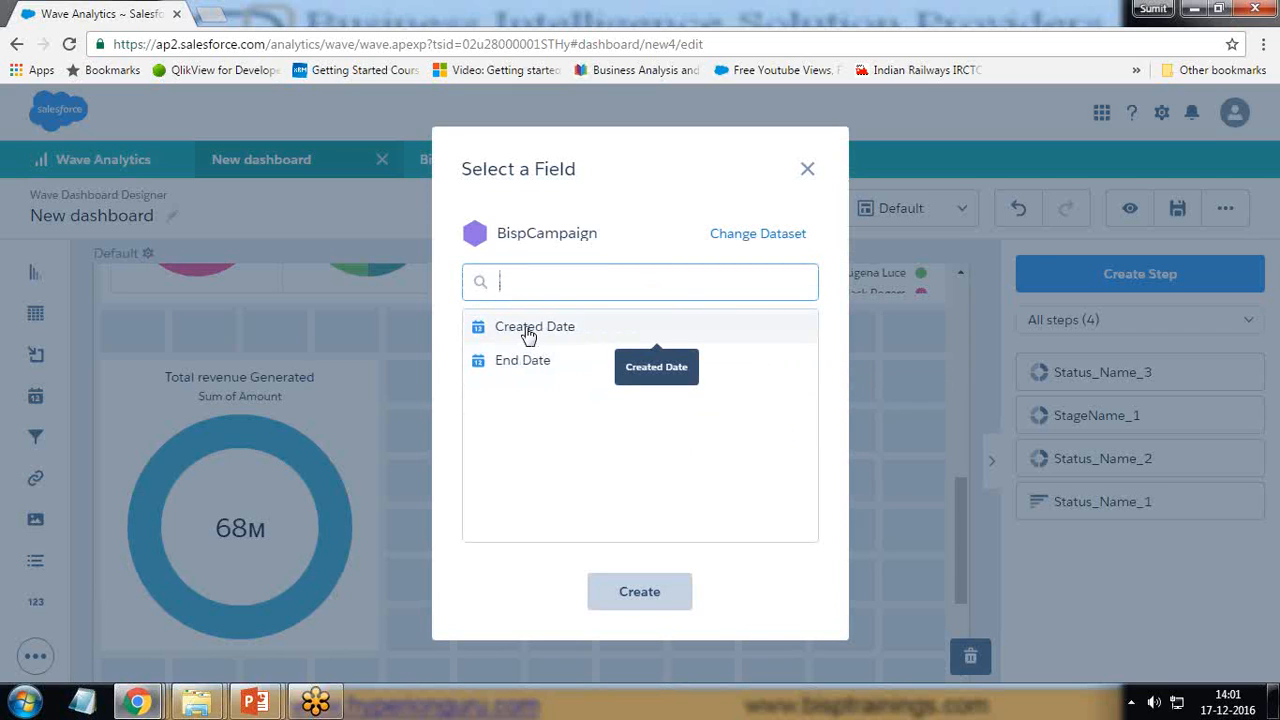
pyautogui.click(786, 243)
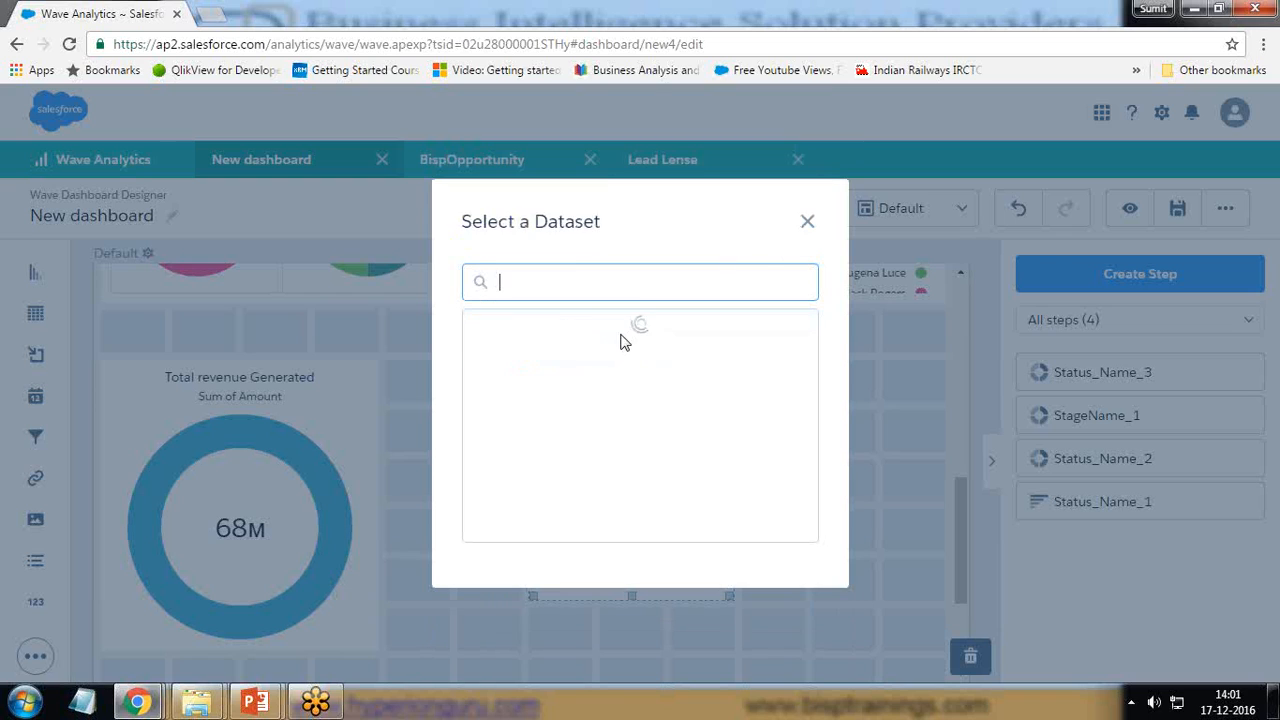
pyautogui.click(539, 333)
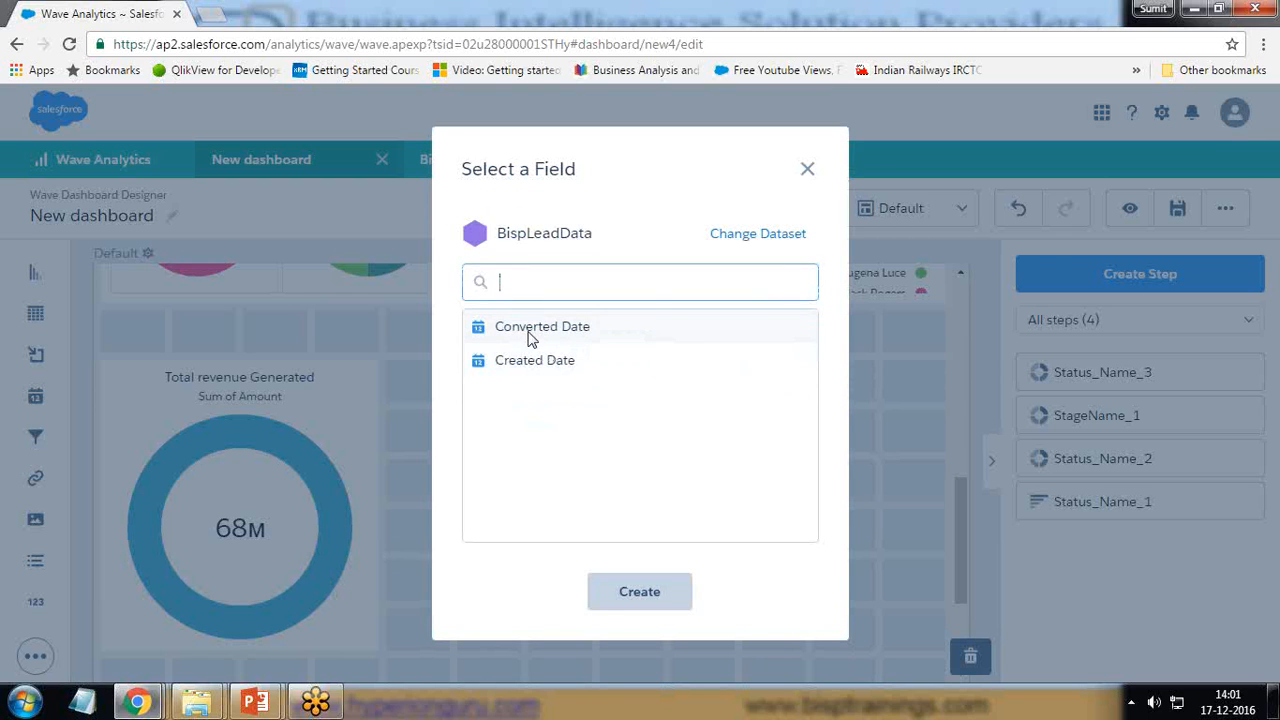
pyautogui.click(807, 169)
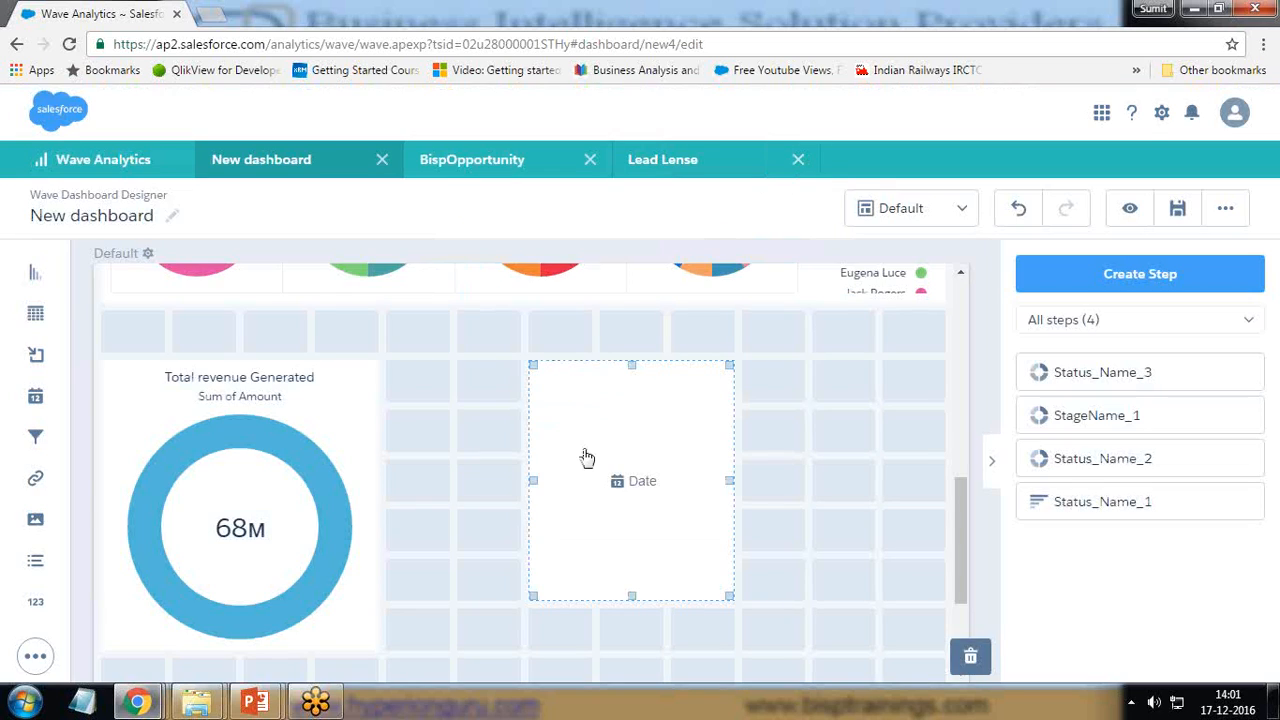
# Base the date widget on OpportunityDataset's Close Date field, widen it to six columns, and shift it one column toward the revenue chart.
pyautogui.click(645, 485)
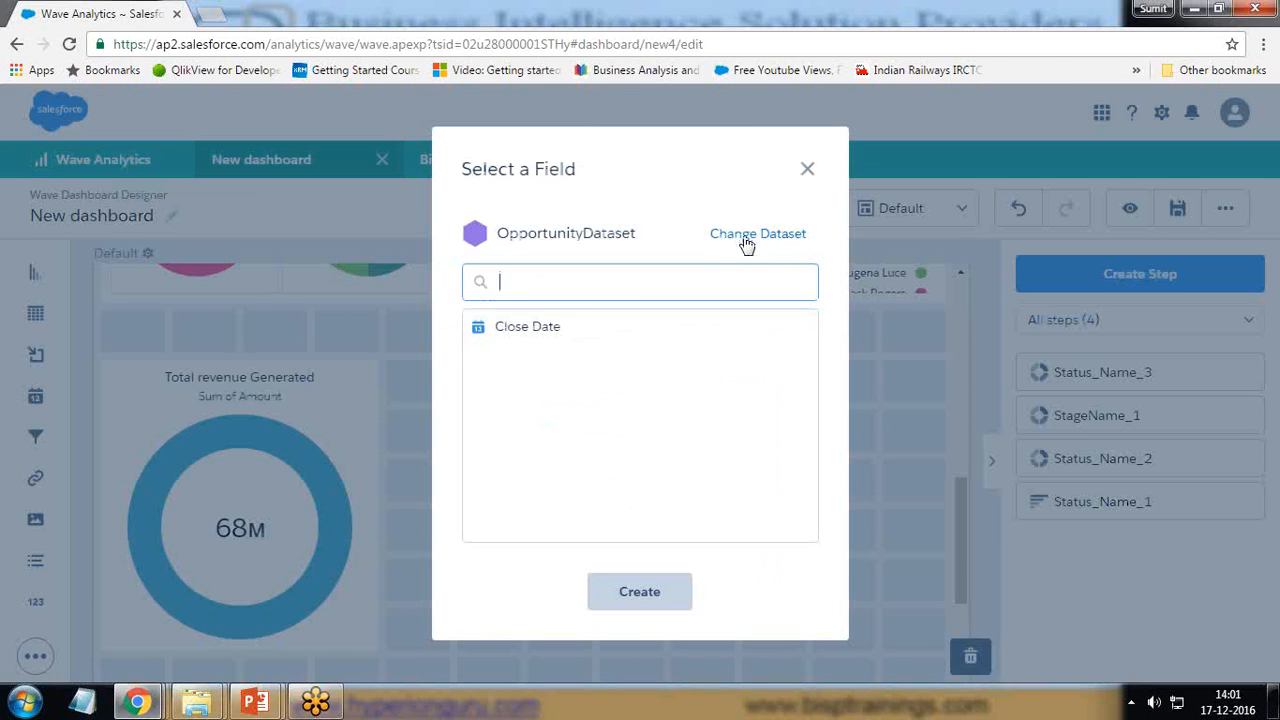
pyautogui.click(527, 333)
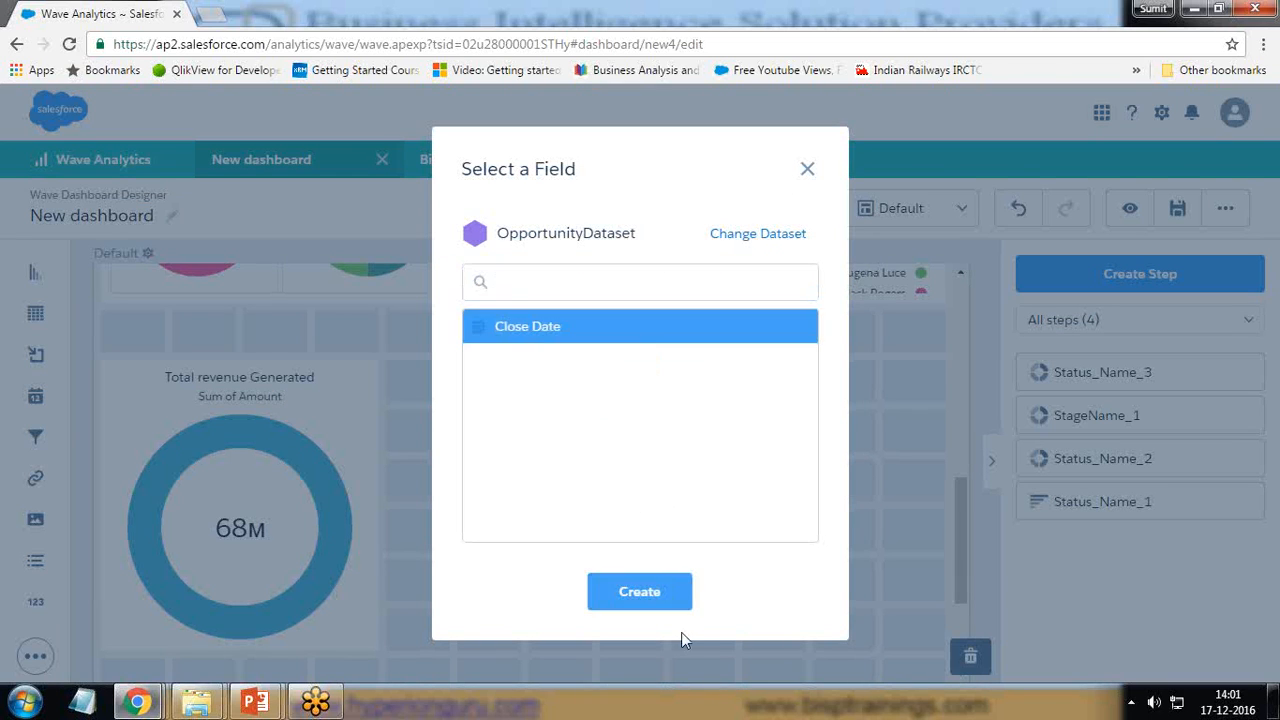
pyautogui.click(645, 590)
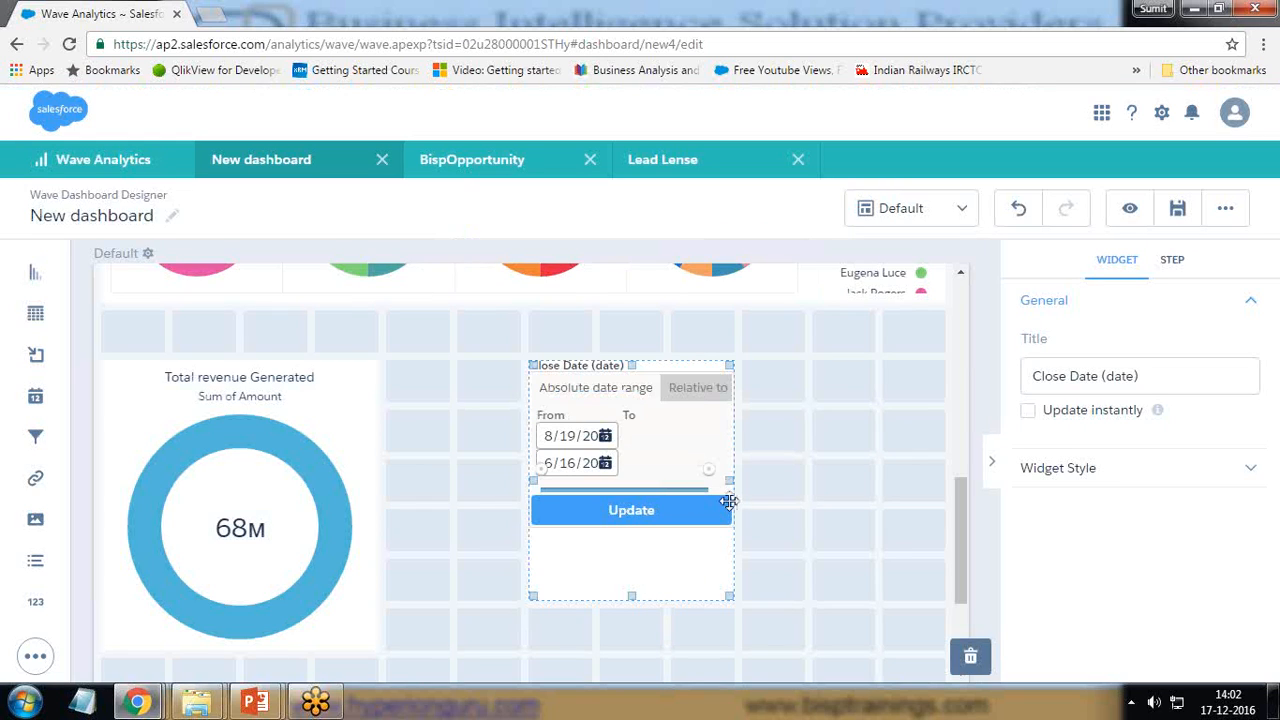
pyautogui.moveTo(729, 501); pyautogui.dragTo(930, 480)
pyautogui.moveTo(740, 418); pyautogui.dragTo(628, 419)
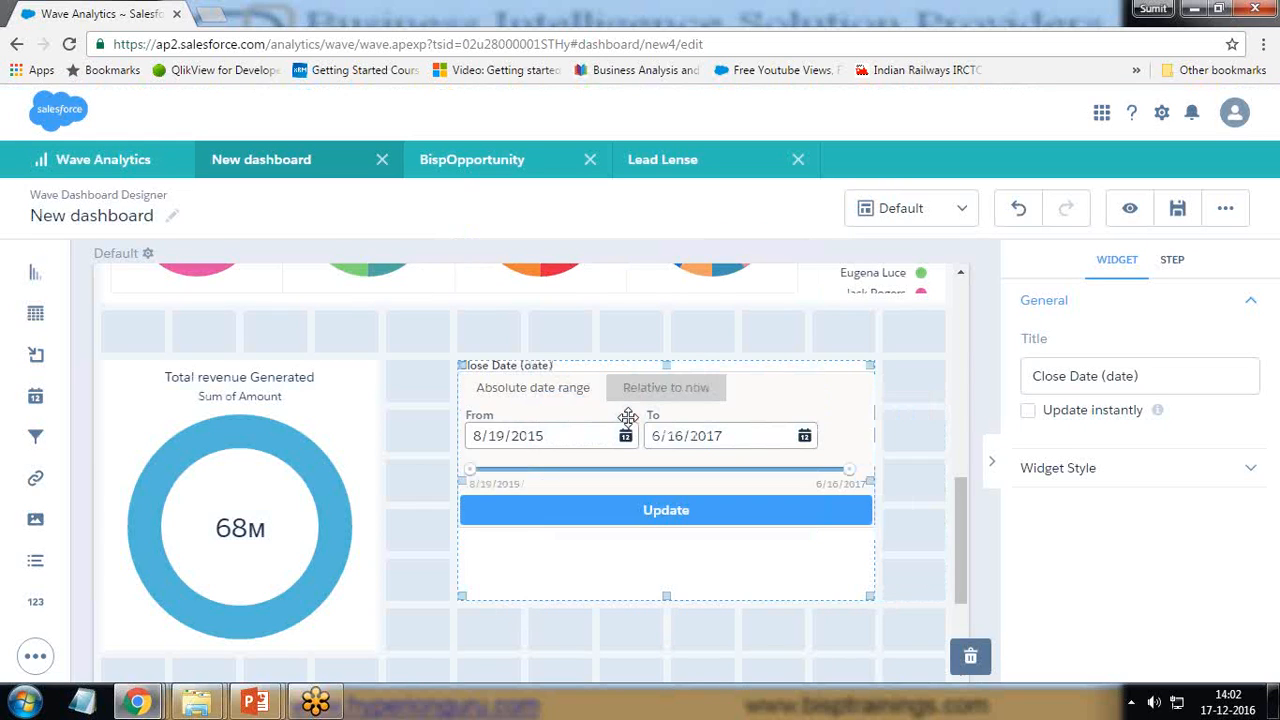
# Preview the dashboard and look over its charts and the Close Date widget.
pyautogui.click(1132, 210)
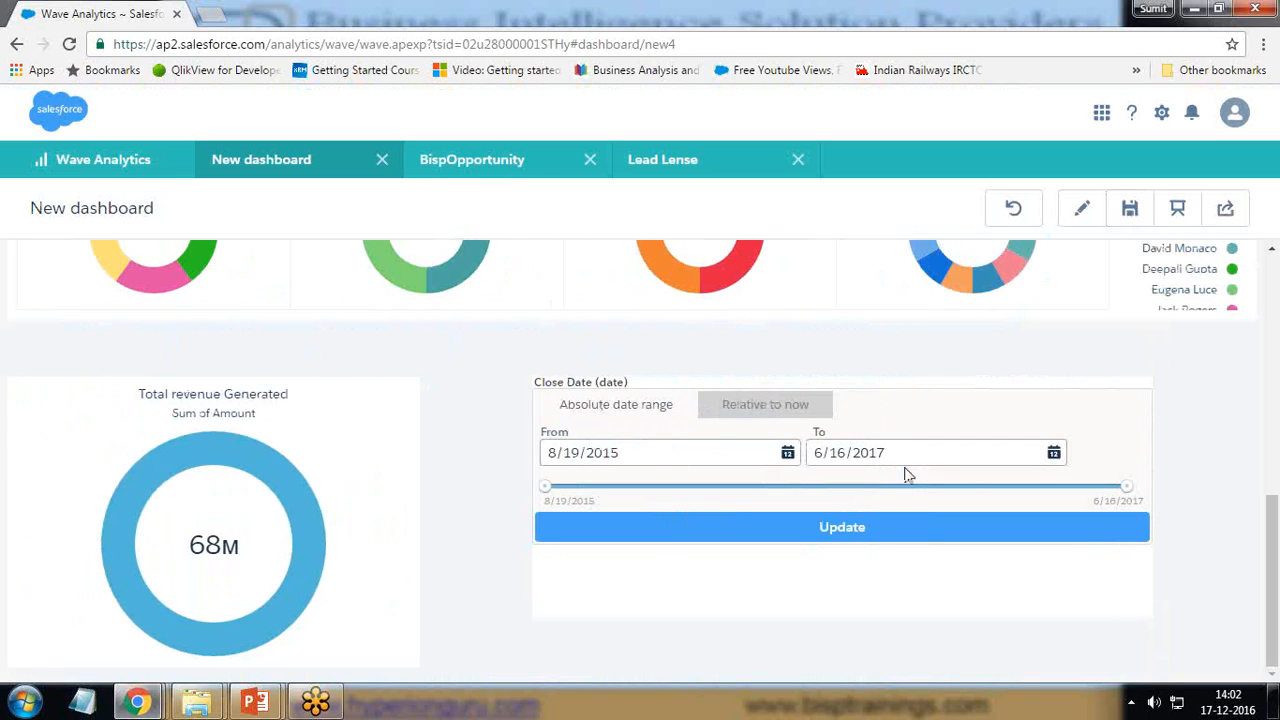
pyautogui.scroll(4, 670, 555)
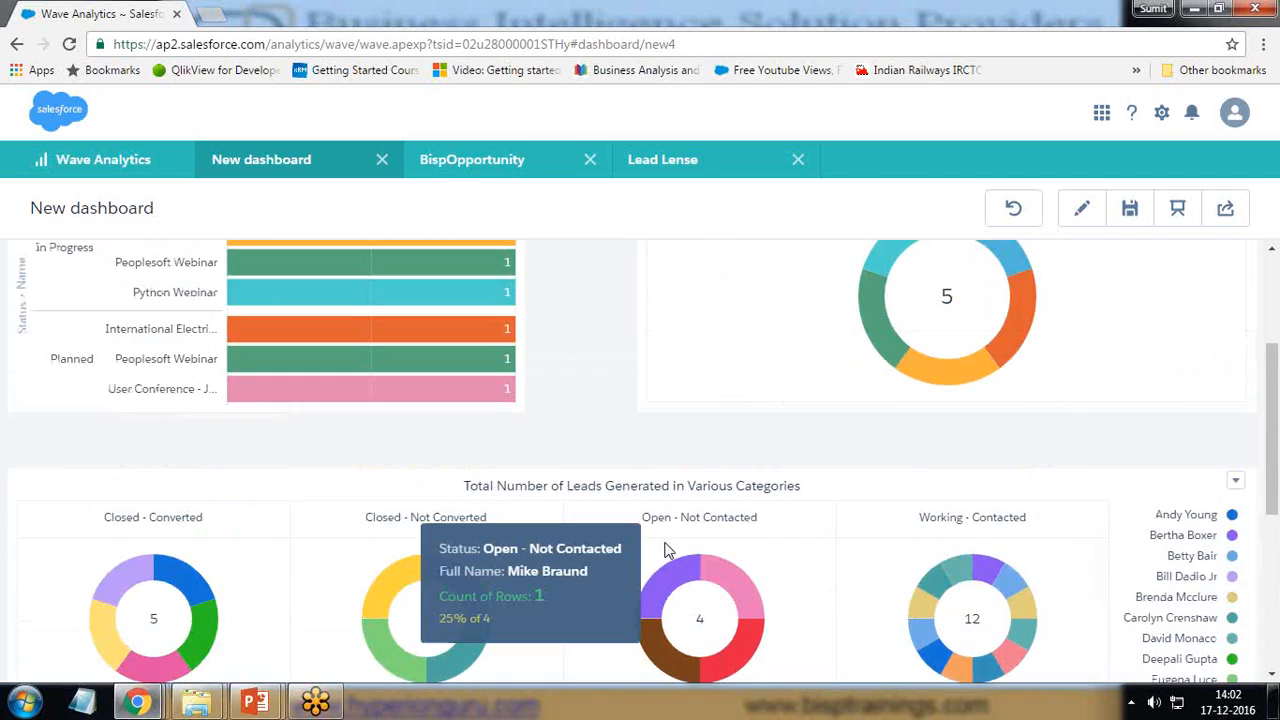
pyautogui.scroll(-4, 667, 546)
pyautogui.scroll(-1, 669, 543)
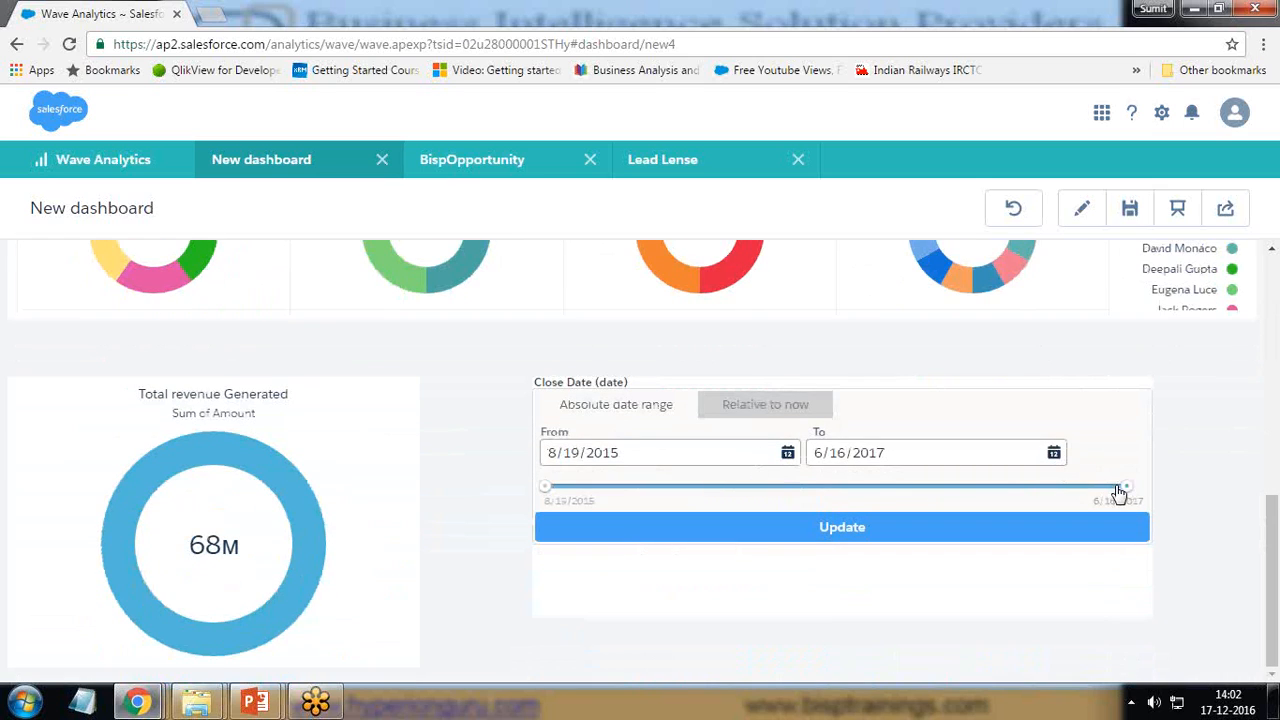
# Try narrowing the Close Date range in preview, including 2/24/2016 to 3/2/2017, and look over the dashboard charts.
pyautogui.moveTo(1120, 493); pyautogui.dragTo(769, 498)
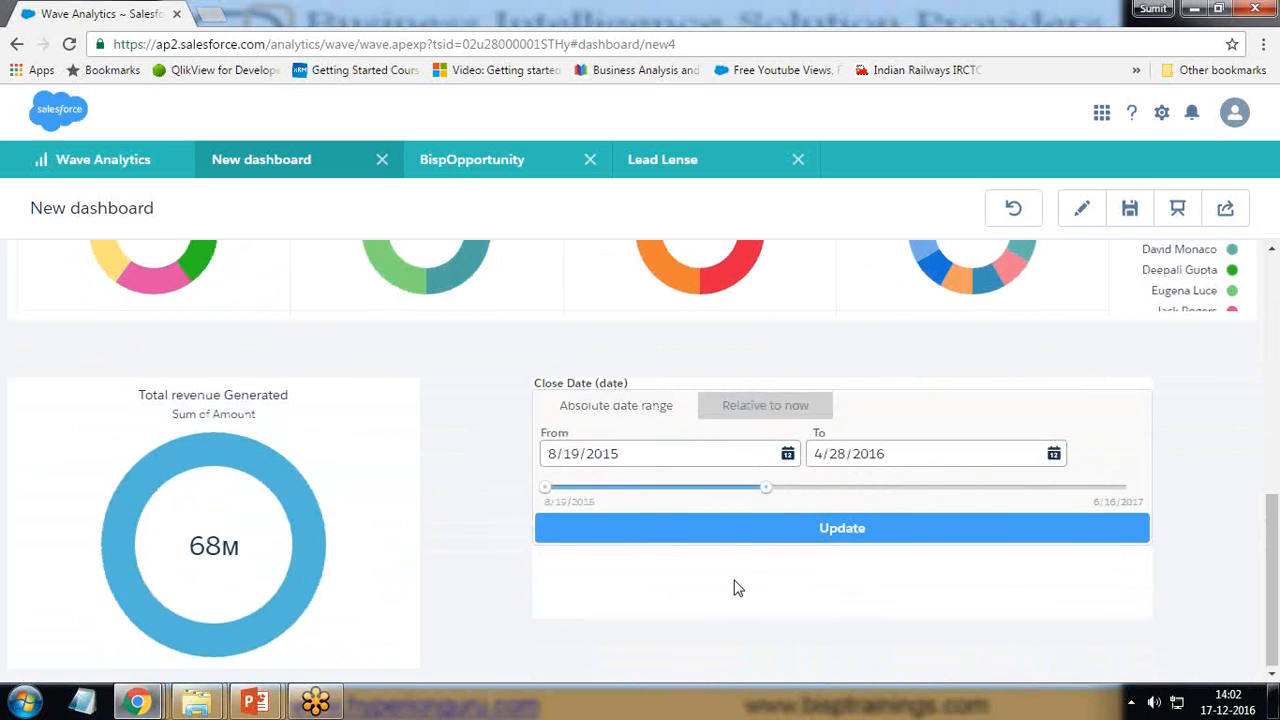
pyautogui.scroll(4, 737, 583)
pyautogui.scroll(-4, 737, 578)
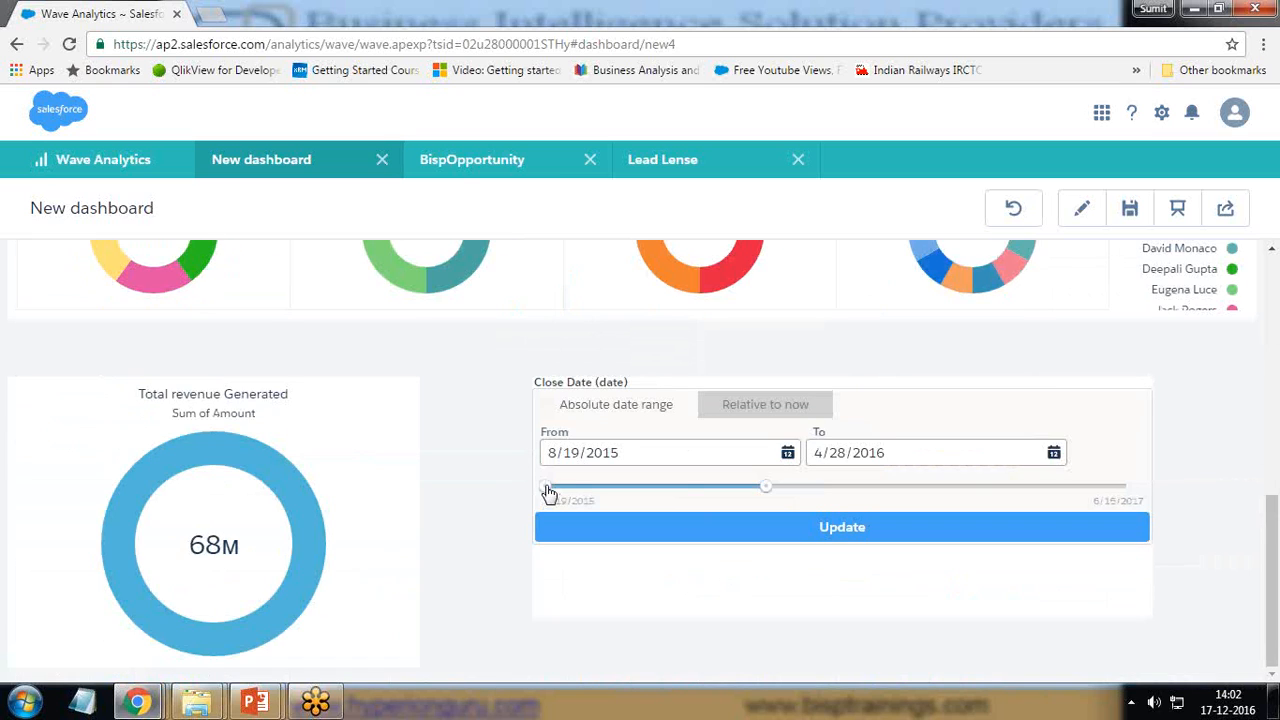
pyautogui.moveTo(547, 488); pyautogui.dragTo(720, 490)
pyautogui.scroll(5, 769, 560)
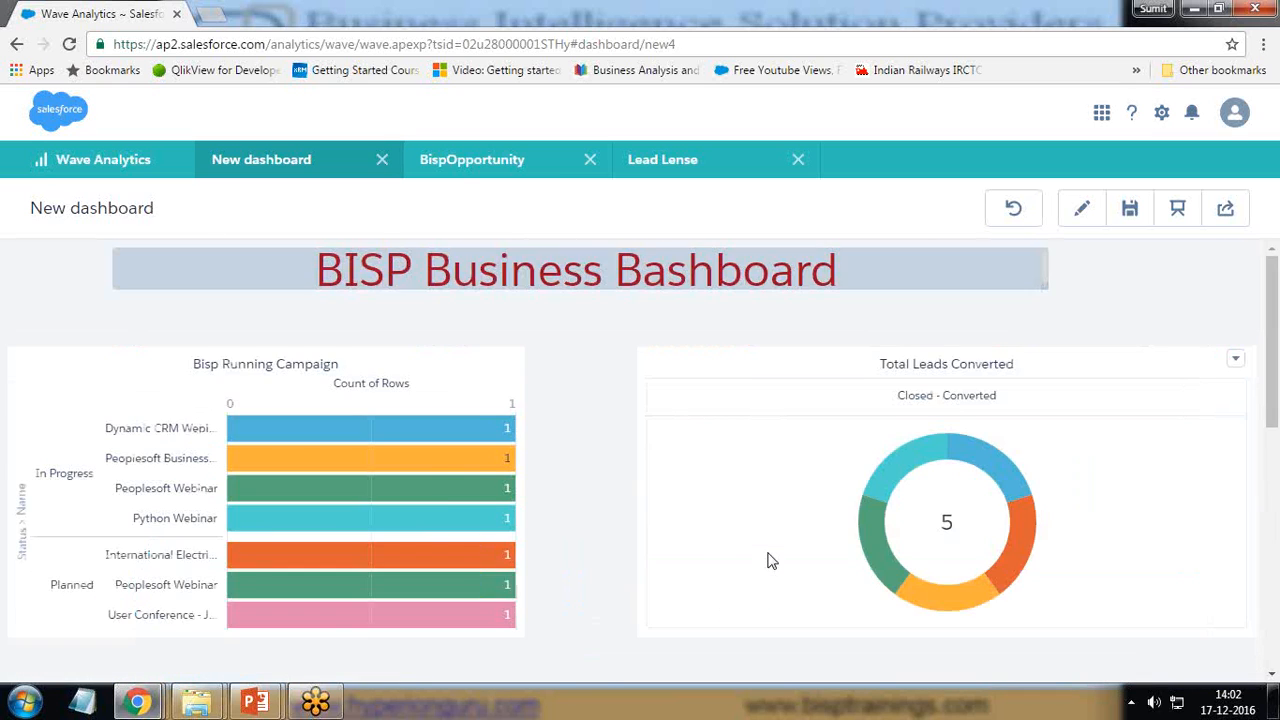
pyautogui.scroll(-5, 771, 561)
pyautogui.moveTo(766, 638); pyautogui.dragTo(1036, 624)
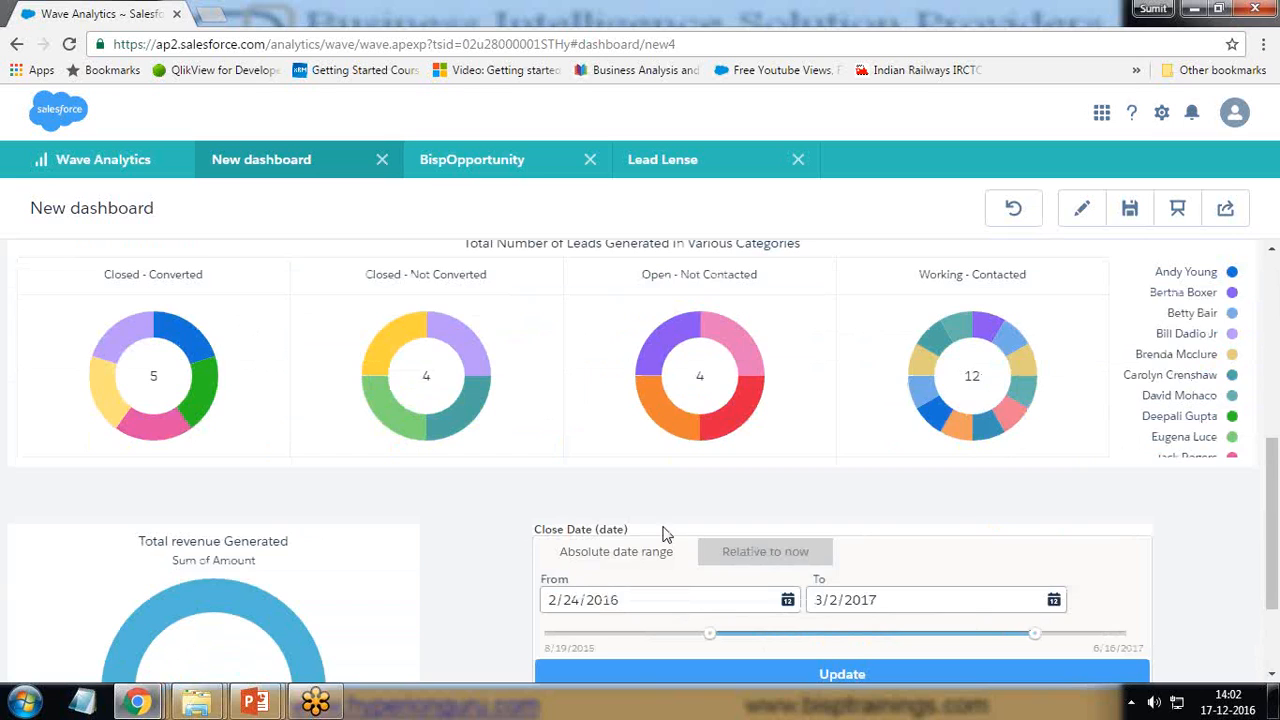
pyautogui.scroll(5, 663, 533)
pyautogui.scroll(-5, 650, 532)
pyautogui.scroll(-3, 357, 511)
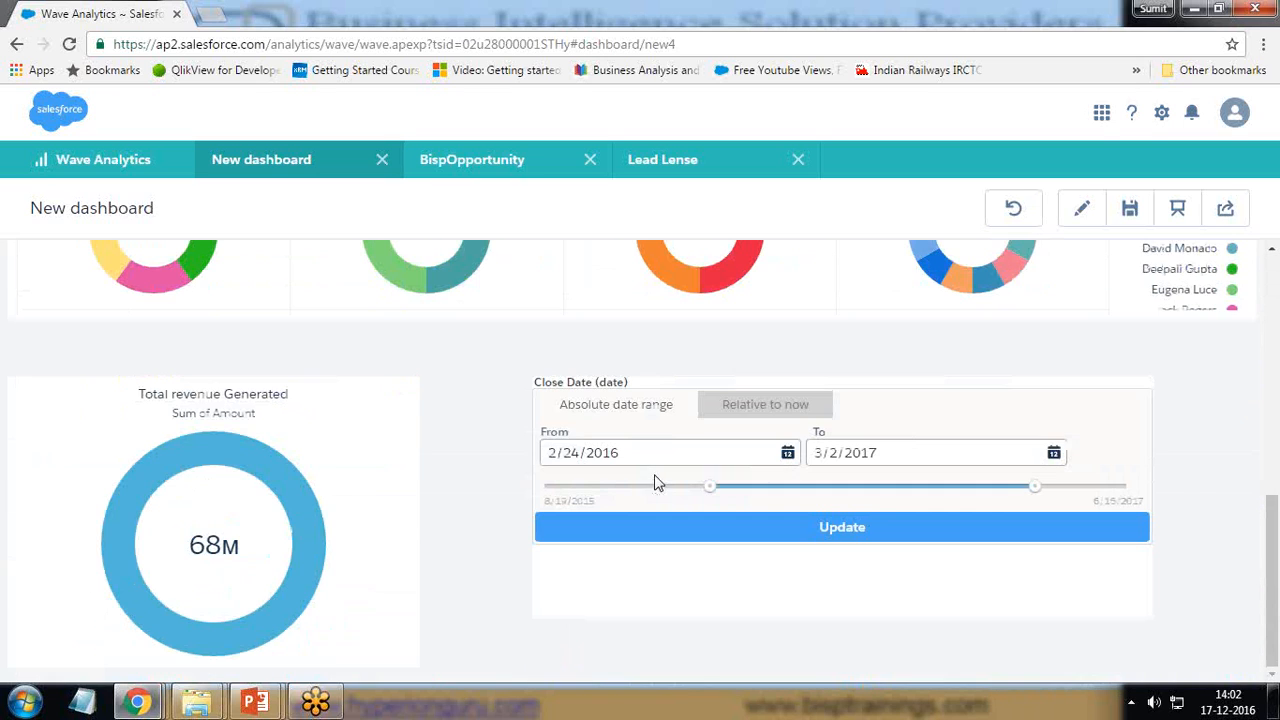
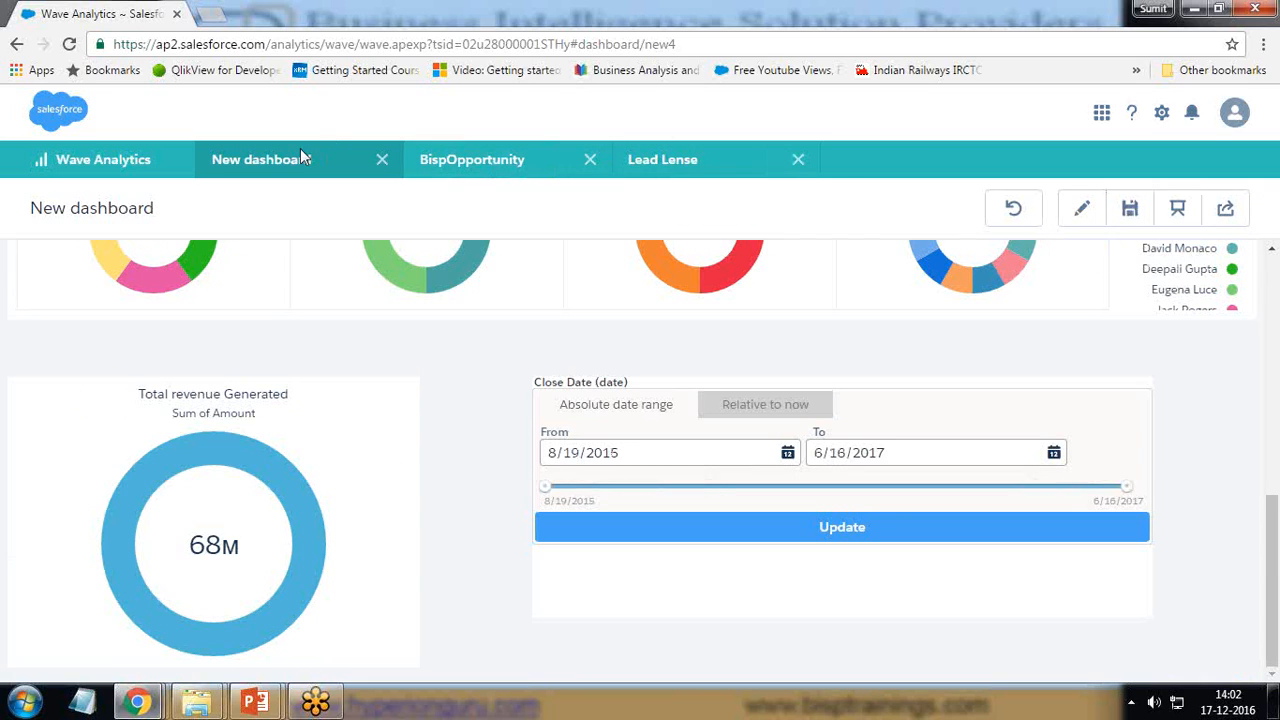
# Return to editing the dashboard and delete the Close Date widget.
pyautogui.click(700, 165)
pyautogui.click(368, 162)
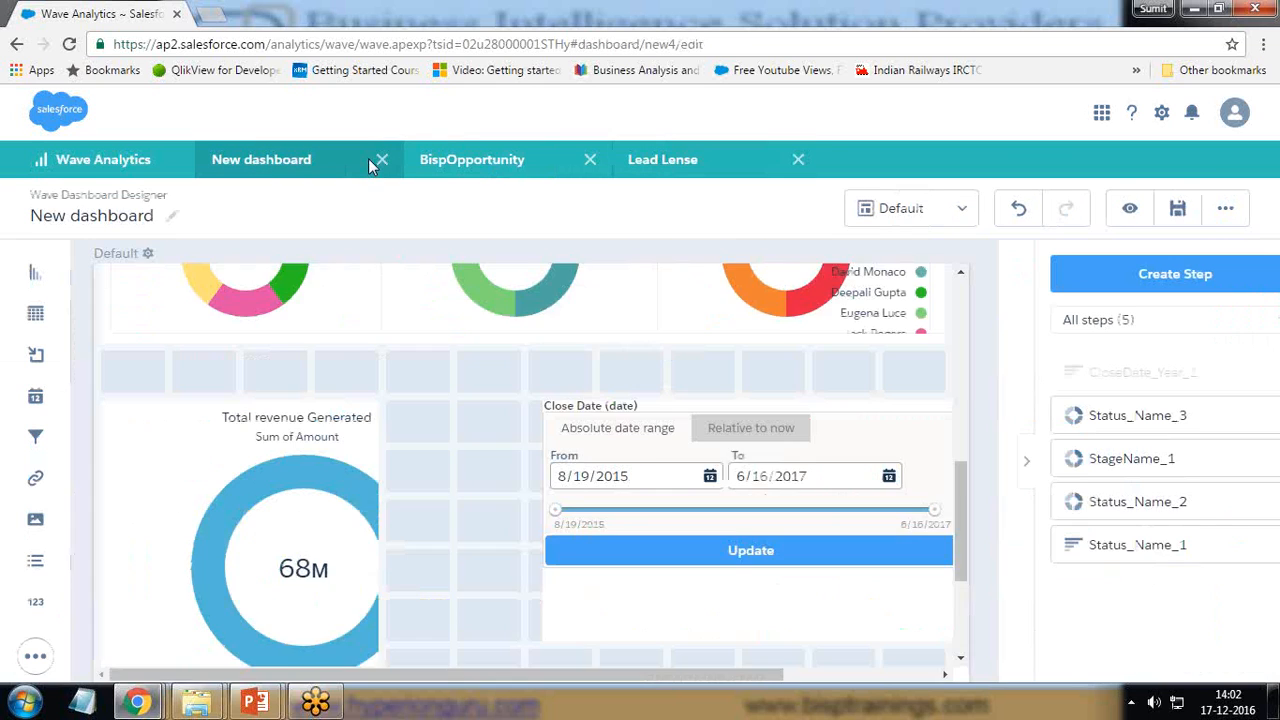
pyautogui.click(745, 455)
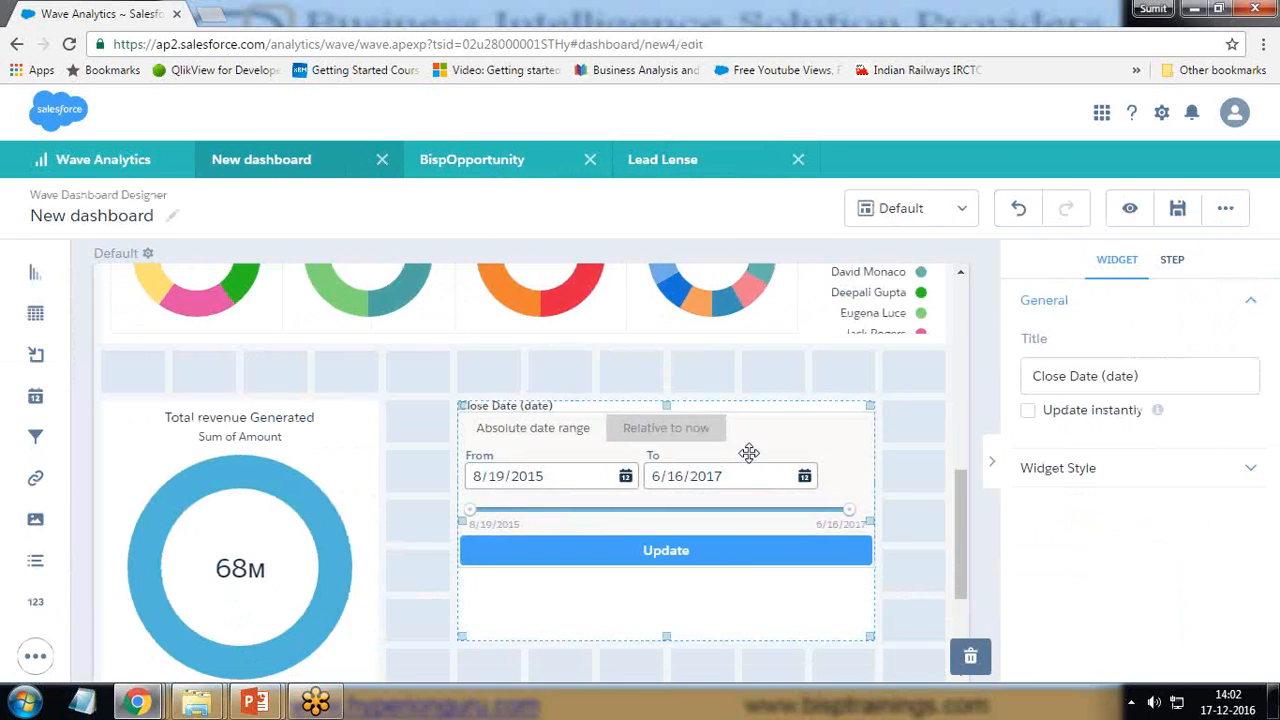
pyautogui.press('Delete')
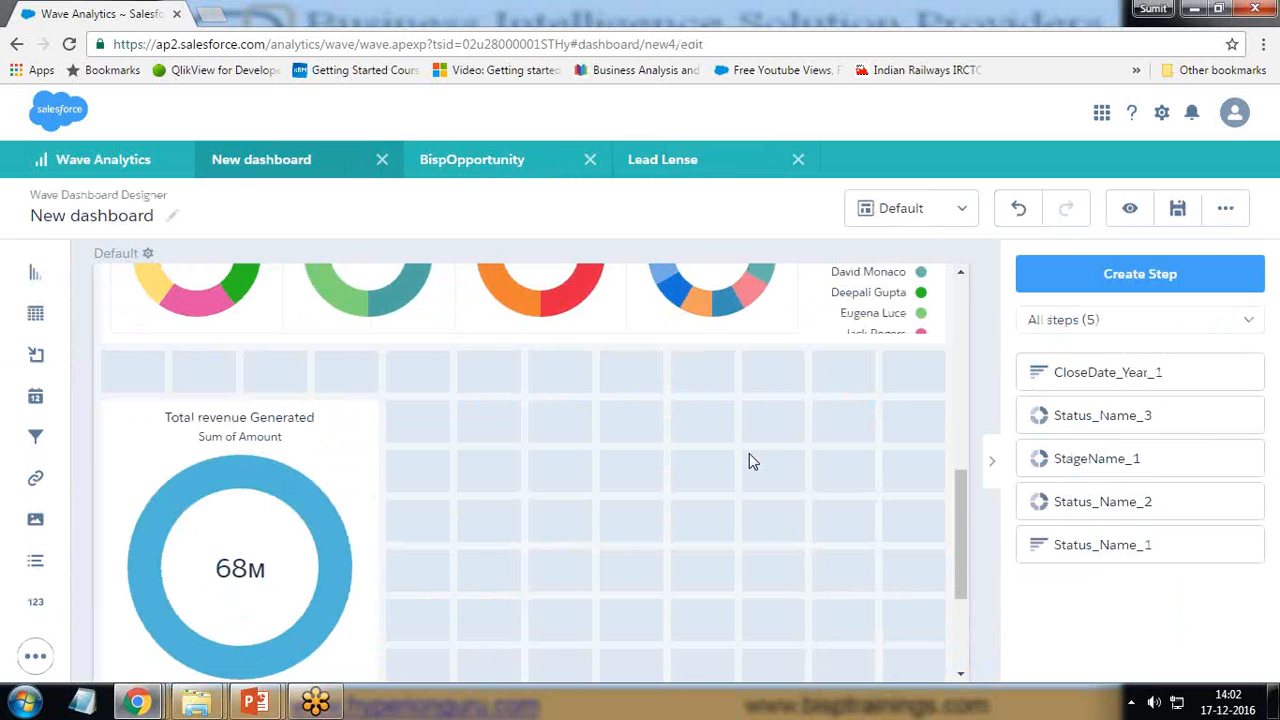
# Move the Total Leads Converted chart down into the empty grid area beside the Total revenue Generated donut chart.
pyautogui.moveTo(251, 463); pyautogui.dragTo(290, 365)
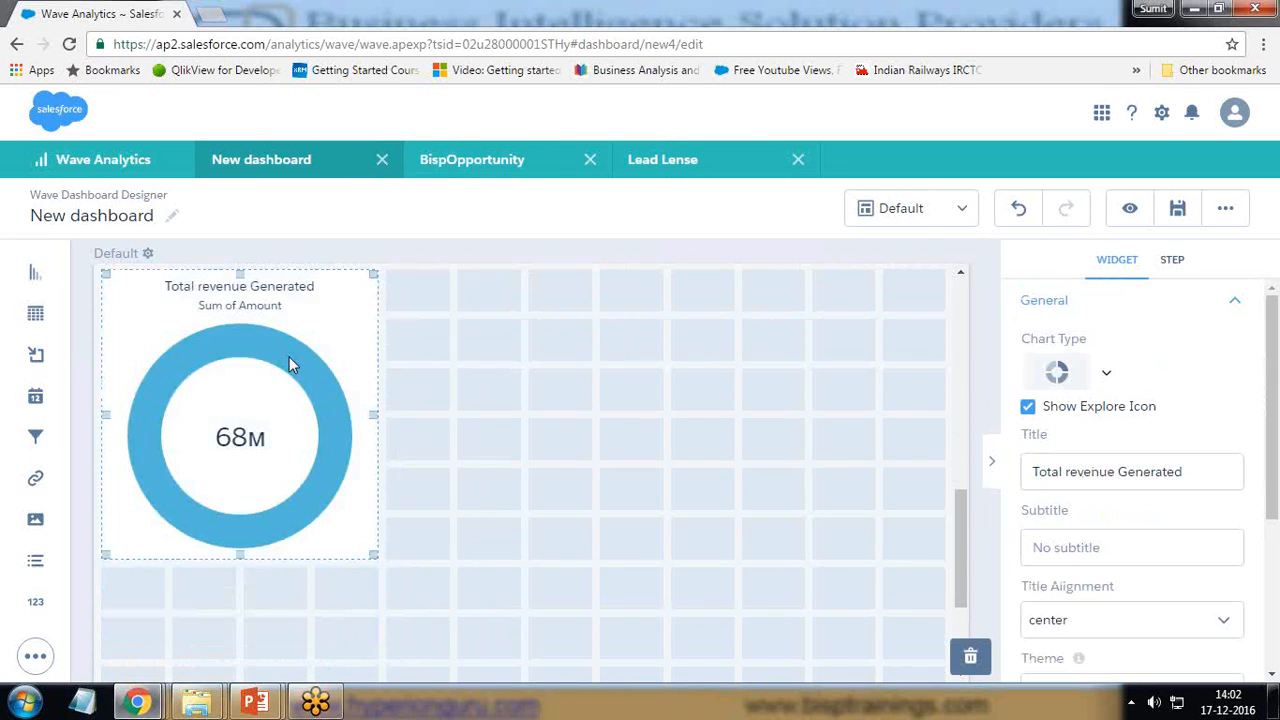
pyautogui.scroll(5, 555, 469)
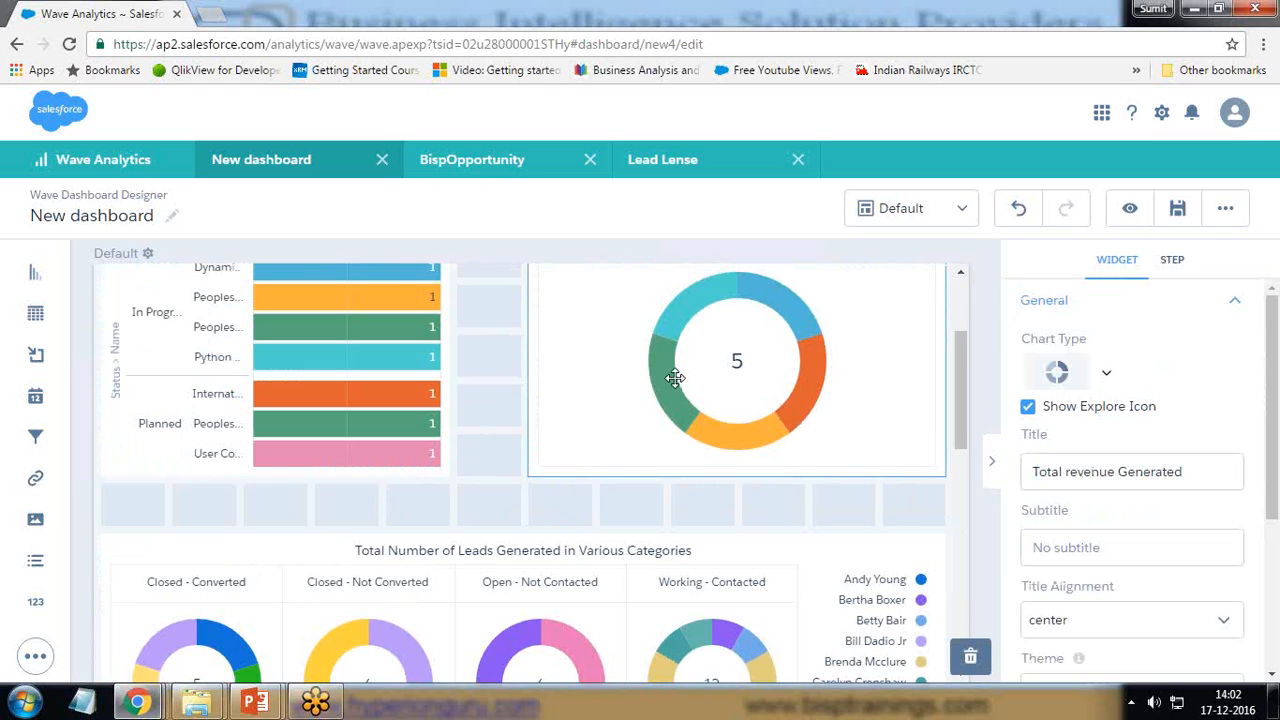
pyautogui.scroll(-4, 745, 378)
pyautogui.scroll(5, 706, 381)
pyautogui.click(706, 381)
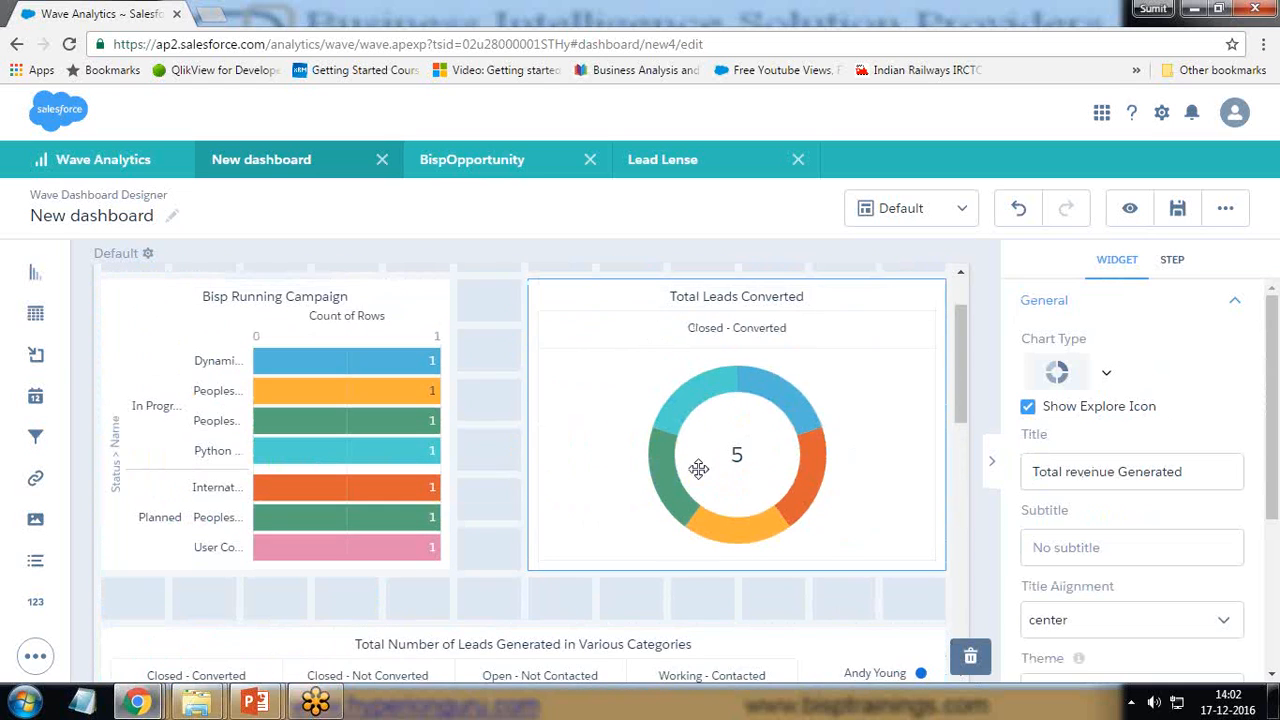
pyautogui.scroll(-2, 700, 470)
pyautogui.moveTo(696, 328); pyautogui.dragTo(628, 528)
pyautogui.scroll(-3, 628, 528)
# Widen the Bisp Running Campaign chart to span the full width of the dashboard grid.
pyautogui.click(448, 420)
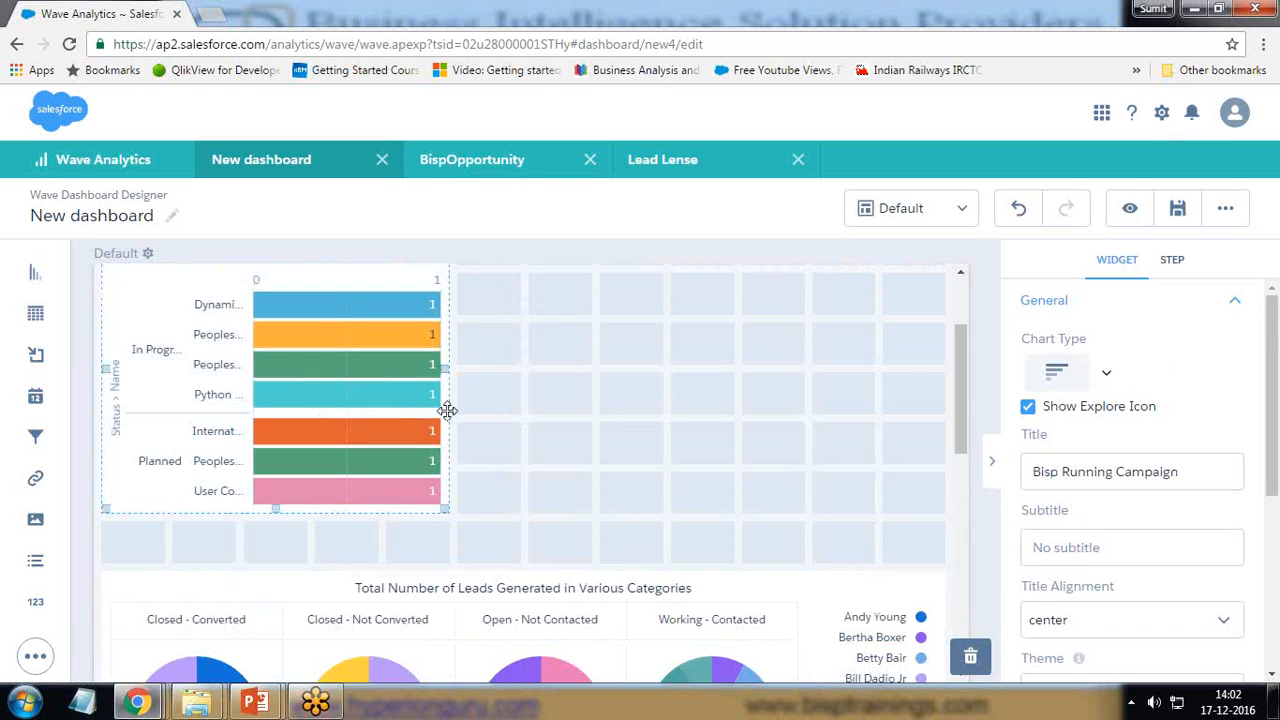
pyautogui.moveTo(445, 368); pyautogui.dragTo(897, 368)
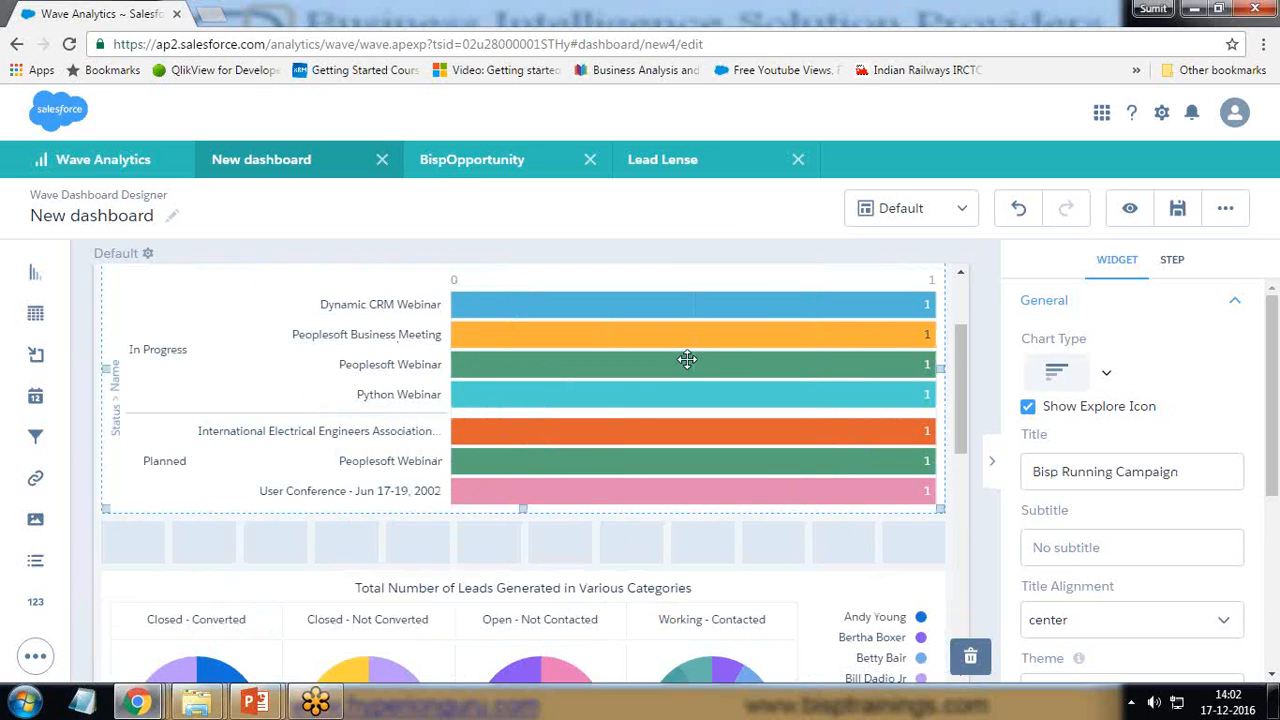
# Check the campaign chart's legend settings and try hiding its X-axis.
pyautogui.scroll(-3, 1140, 610)
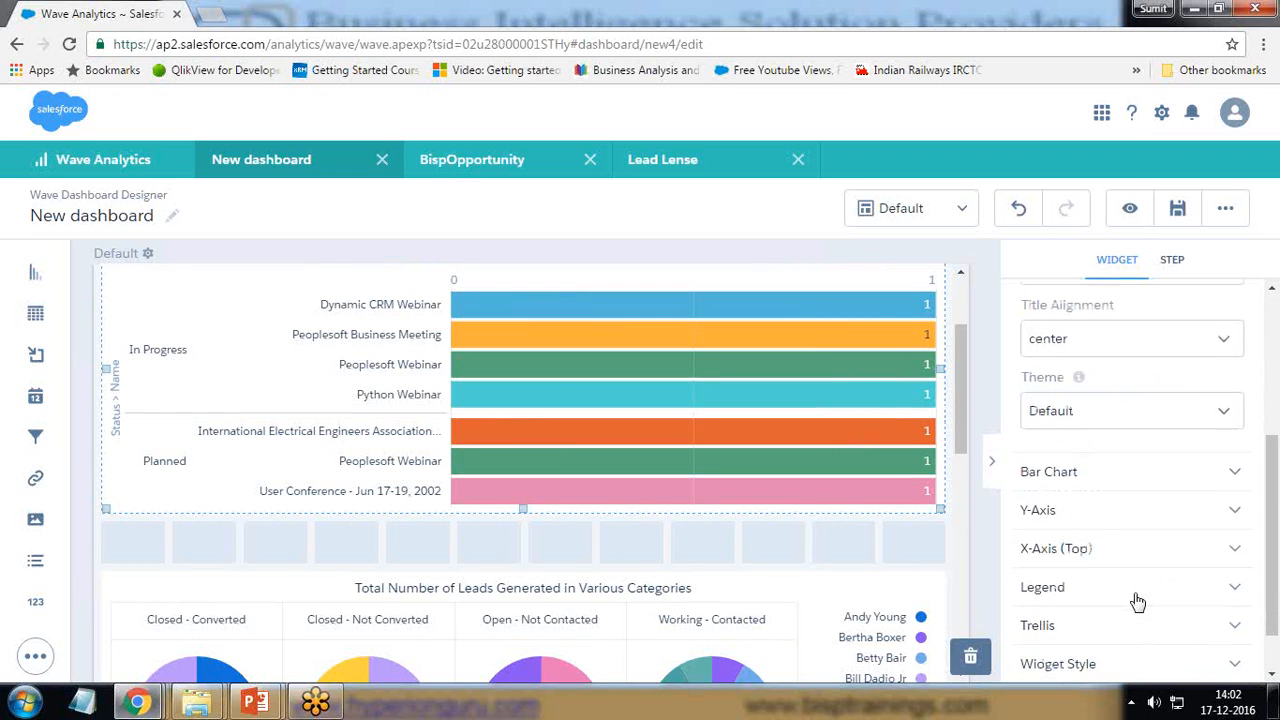
pyautogui.scroll(-1, 1086, 508)
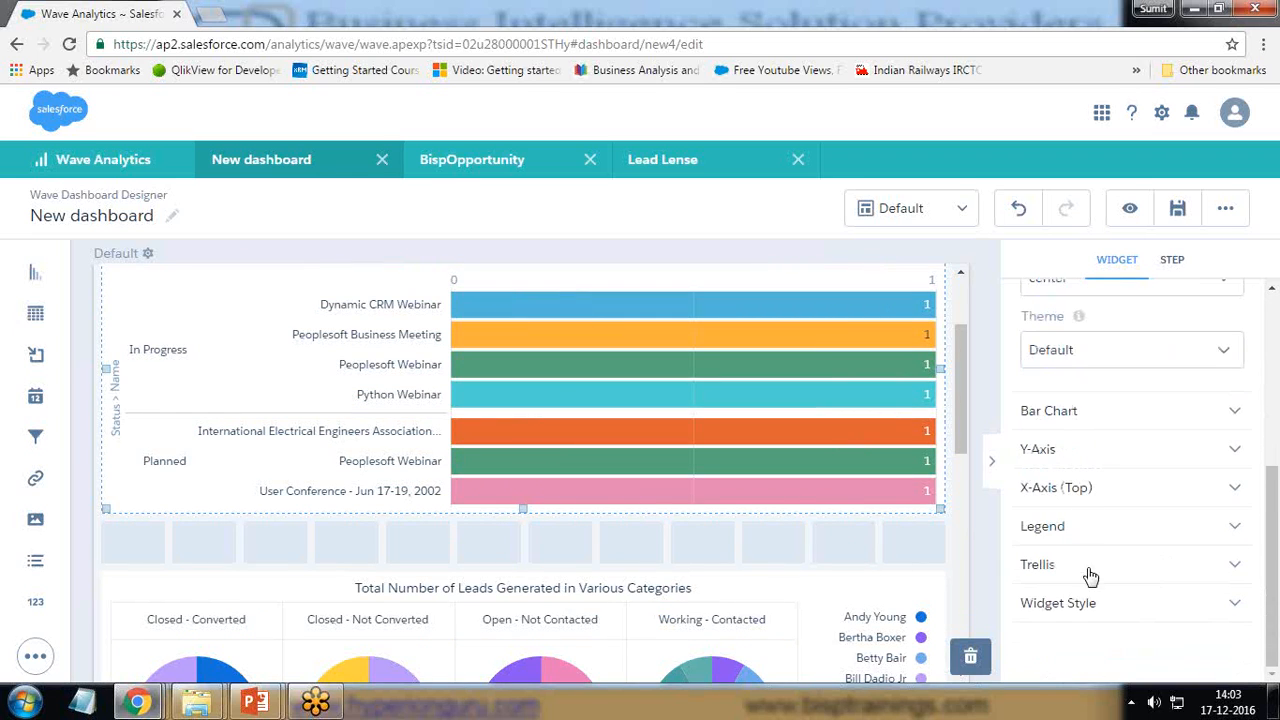
pyautogui.click(1068, 530)
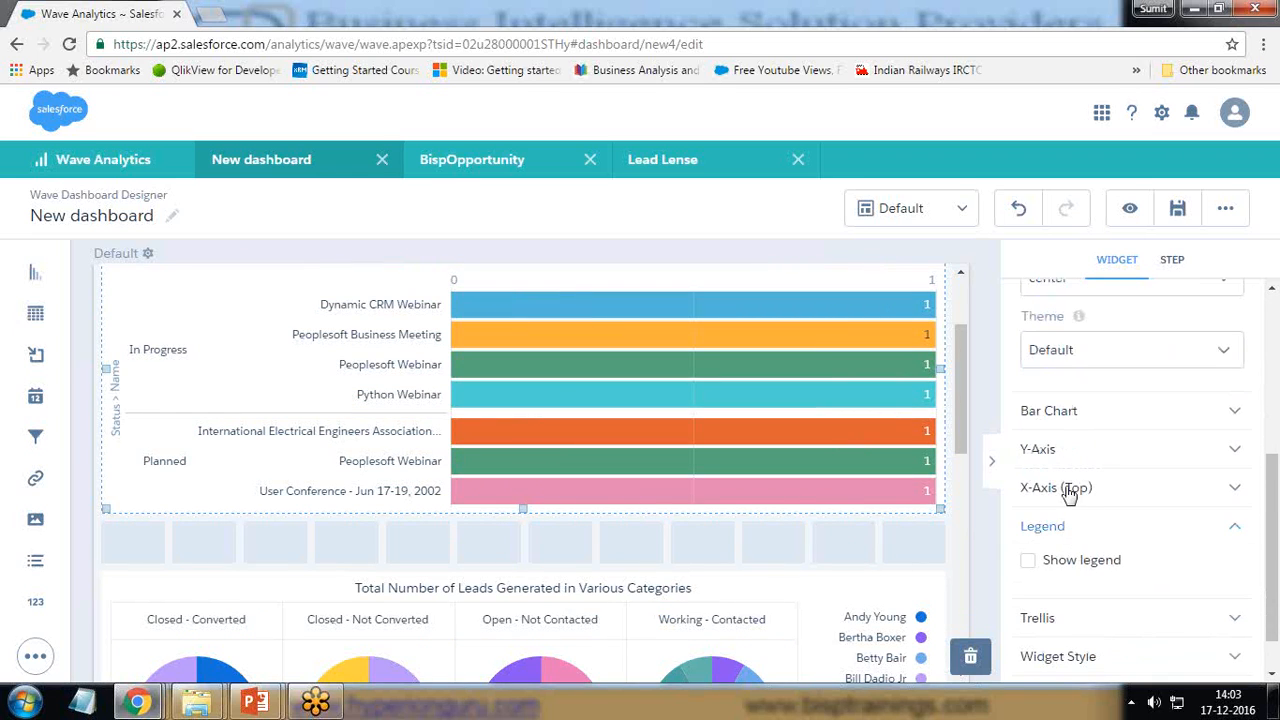
pyautogui.click(1068, 489)
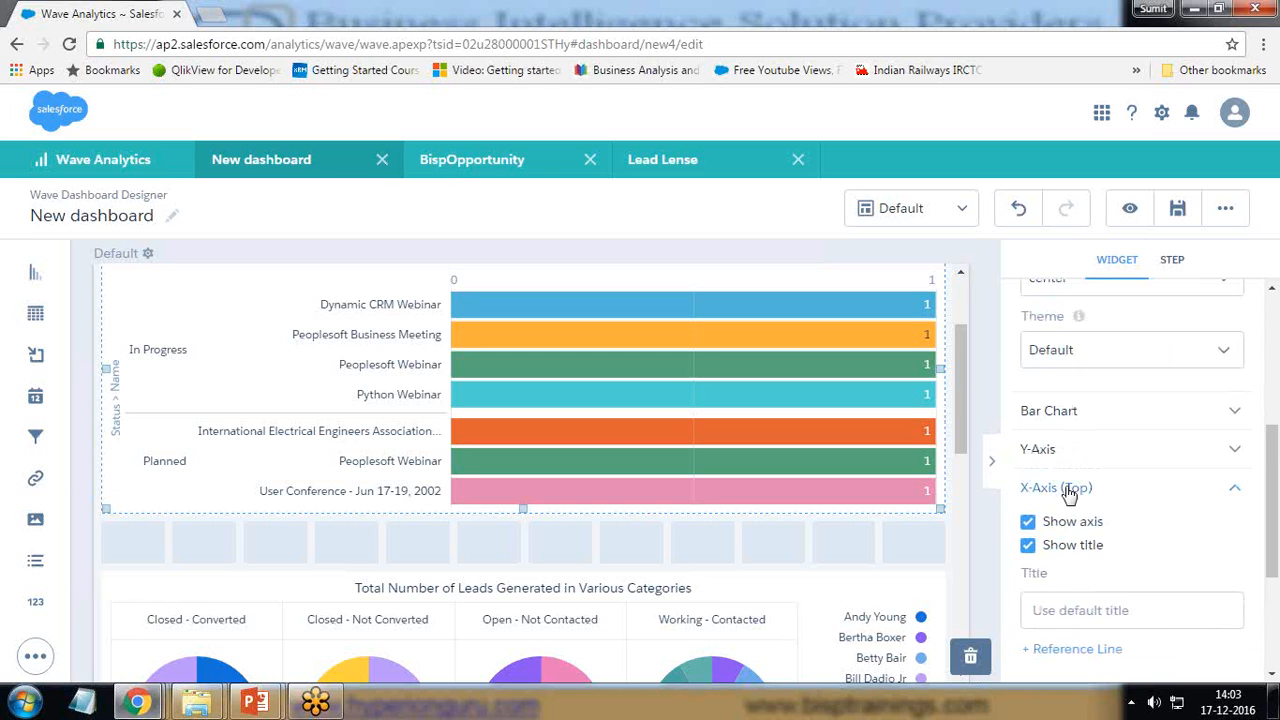
pyautogui.click(1030, 525)
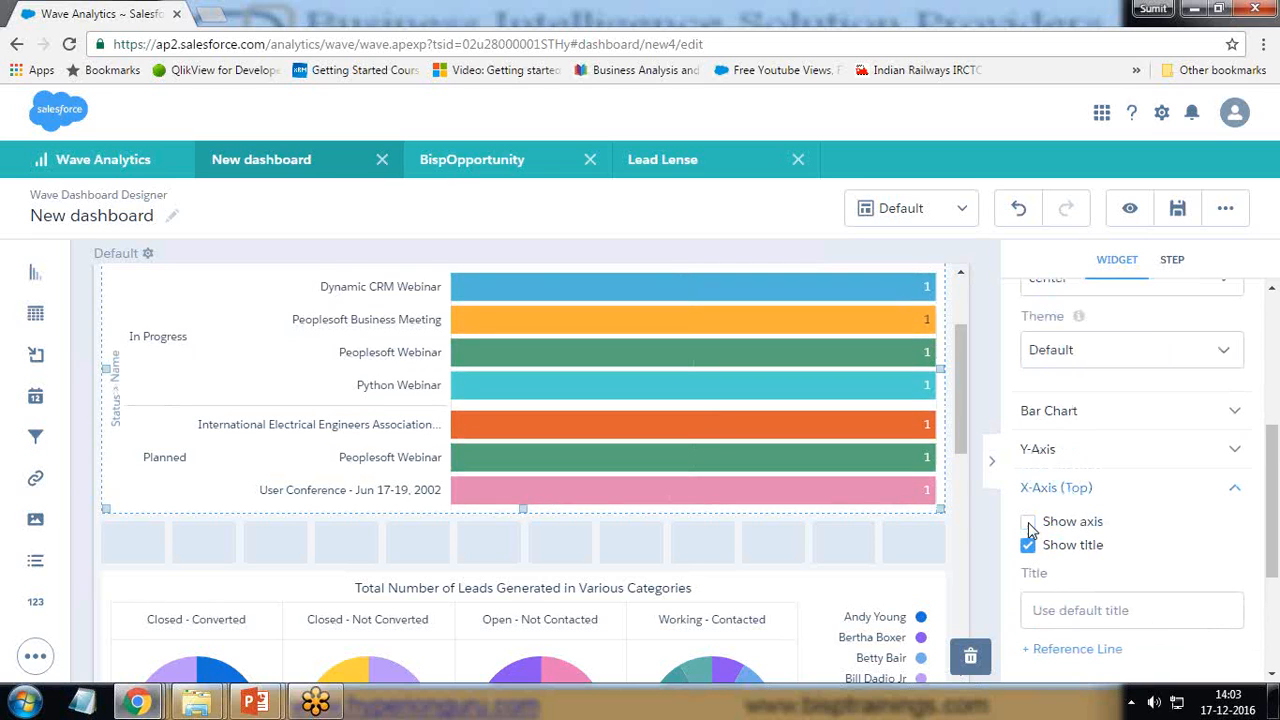
pyautogui.click(1030, 525)
# Turn off the values shown in the bars of the Bisp Running Campaign chart.
pyautogui.click(1052, 416)
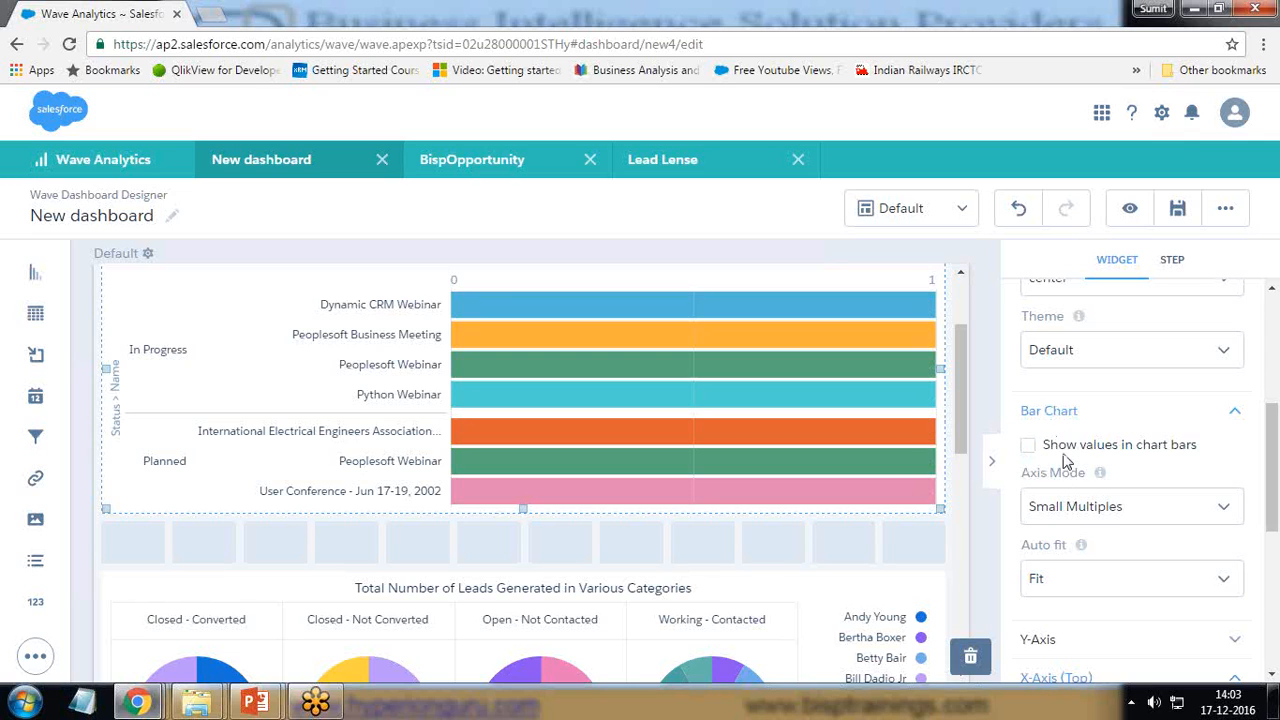
pyautogui.click(697, 212)
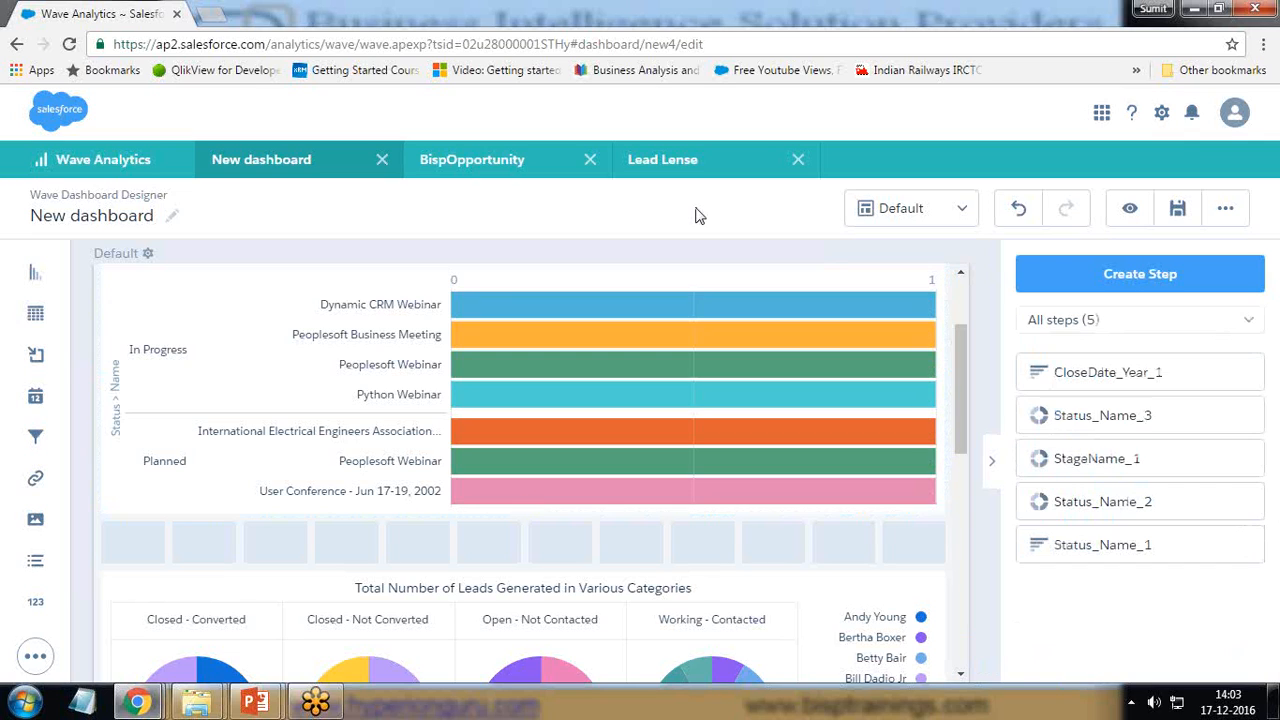
pyautogui.click(868, 210)
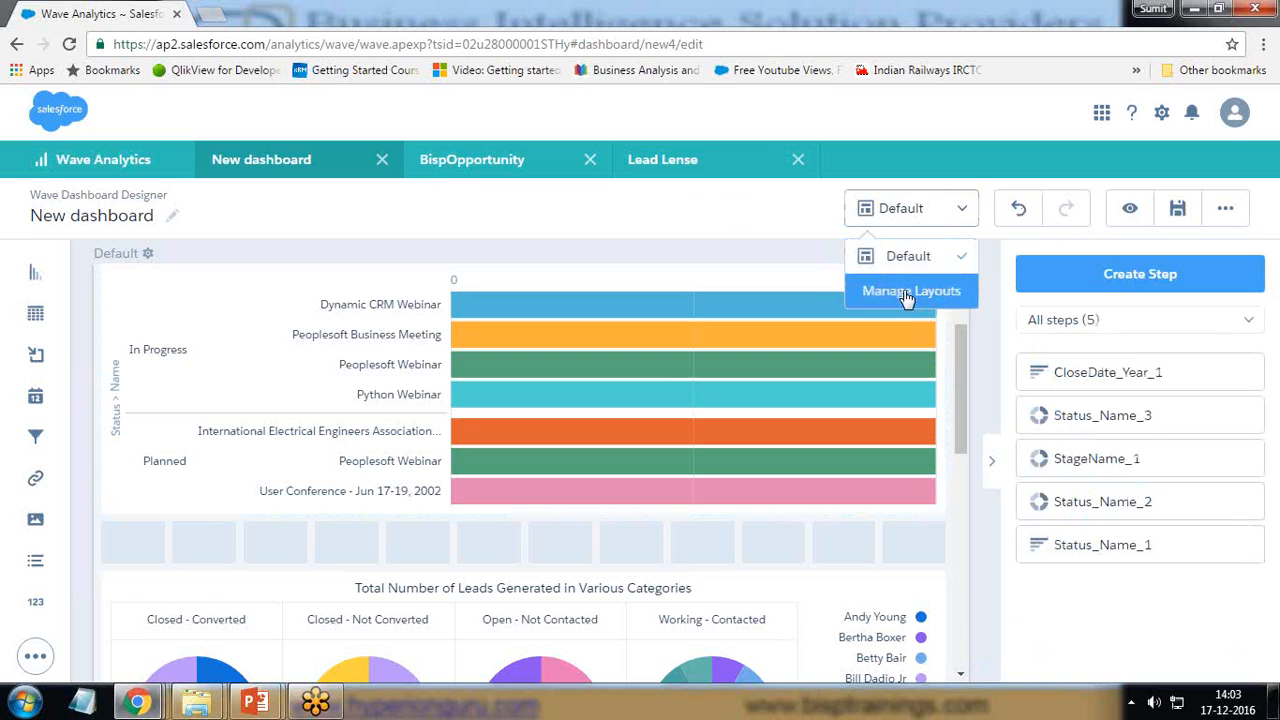
pyautogui.click(773, 224)
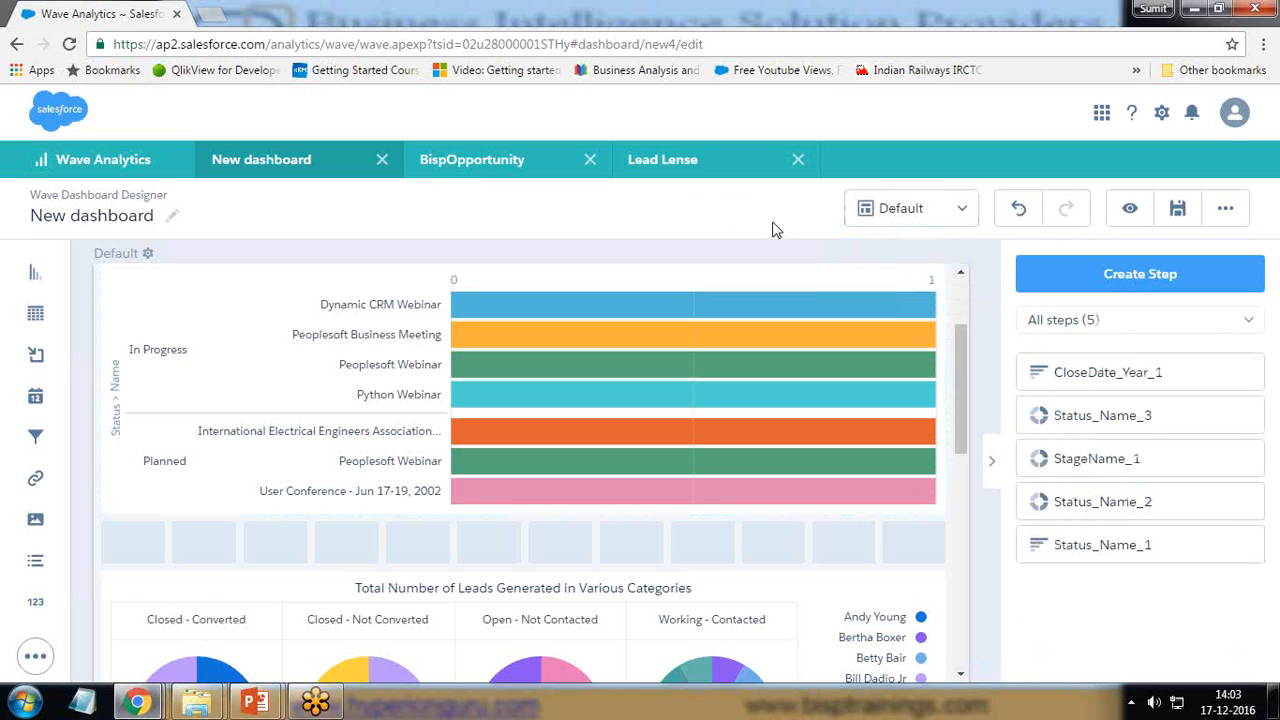
# Save the dashboard with the title BispBusinessDashboard in the Shared App.
pyautogui.click(1177, 214)
pyautogui.moveTo(605, 290); pyautogui.dragTo(390, 288)
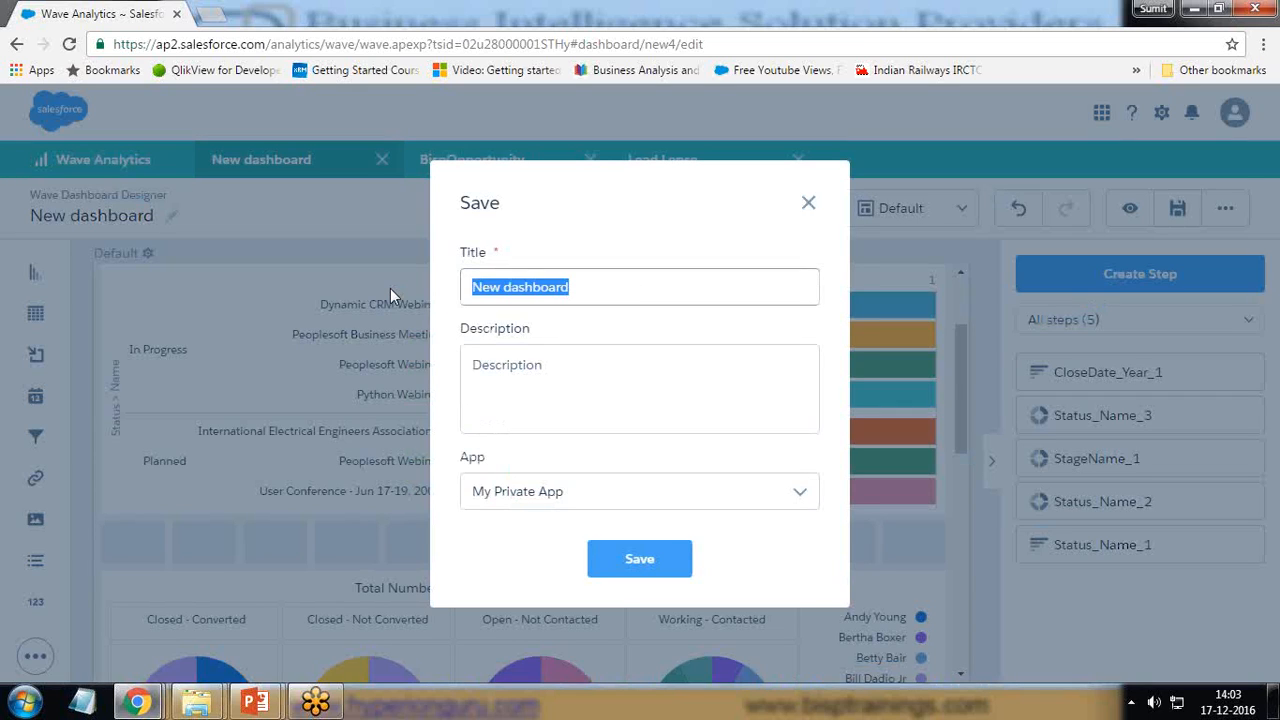
pyautogui.write('Bisp')
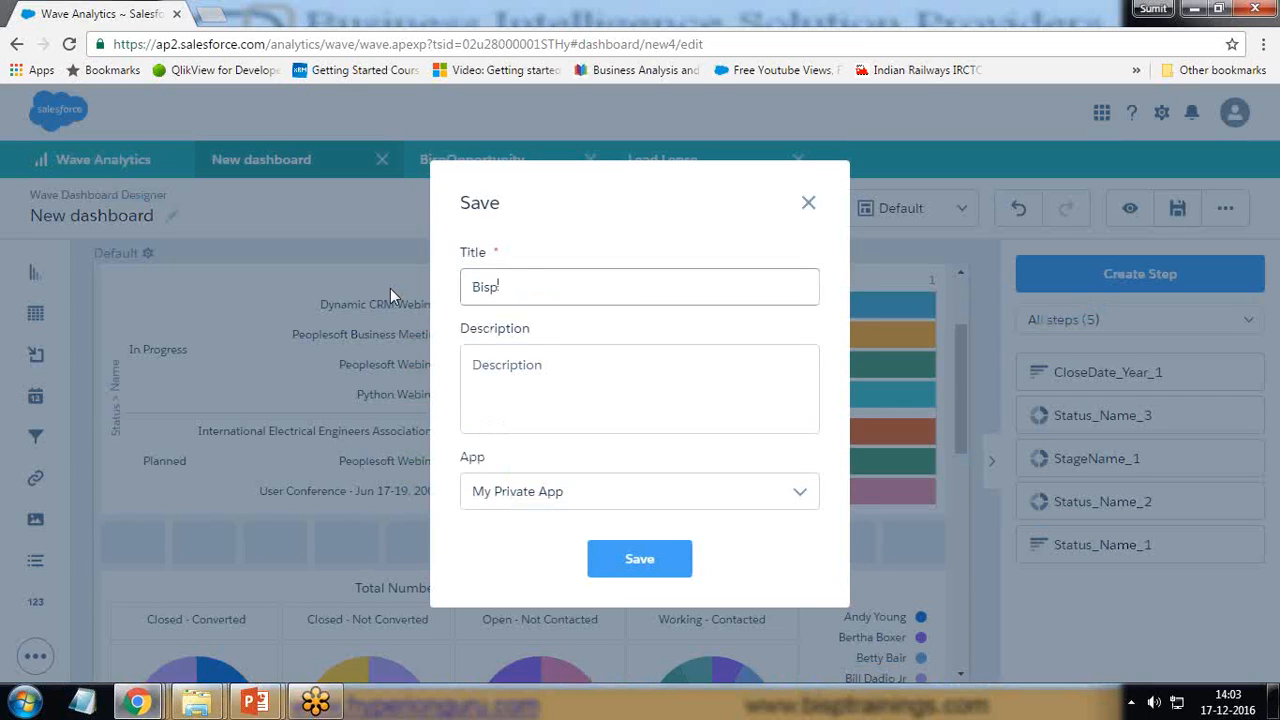
pyautogui.write('BusinessDashboard')
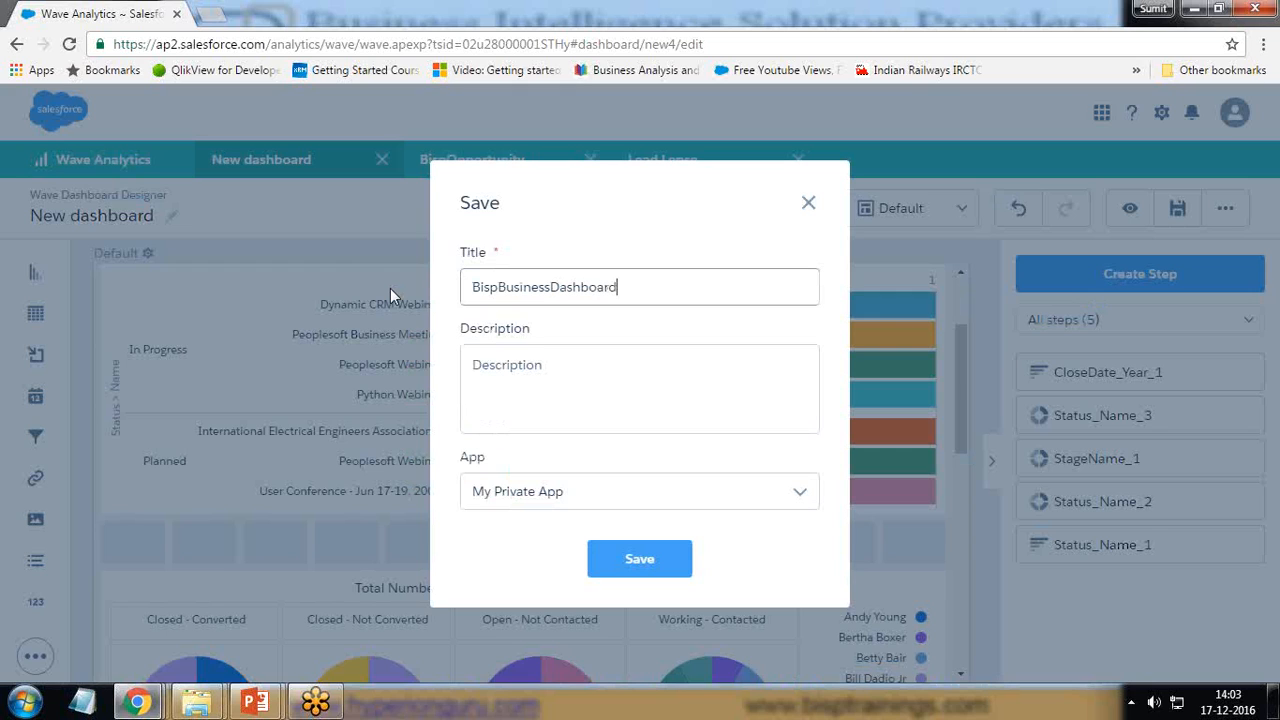
pyautogui.click(535, 495)
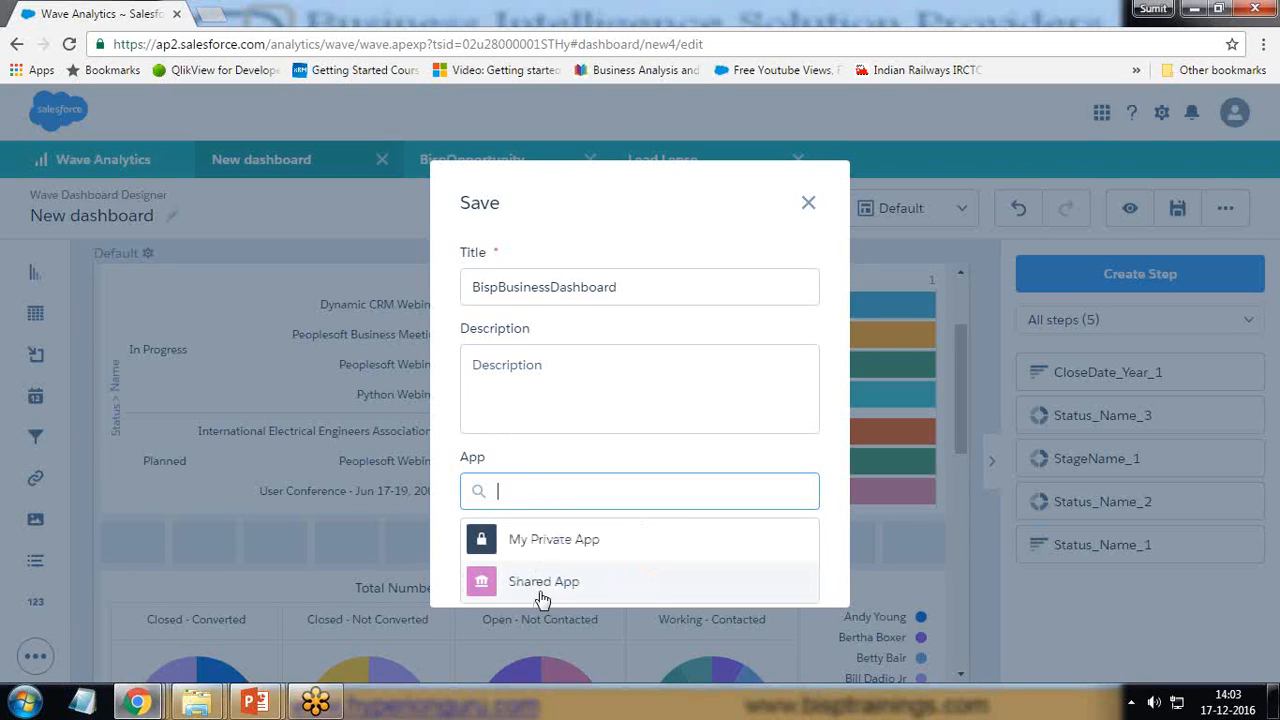
pyautogui.click(542, 594)
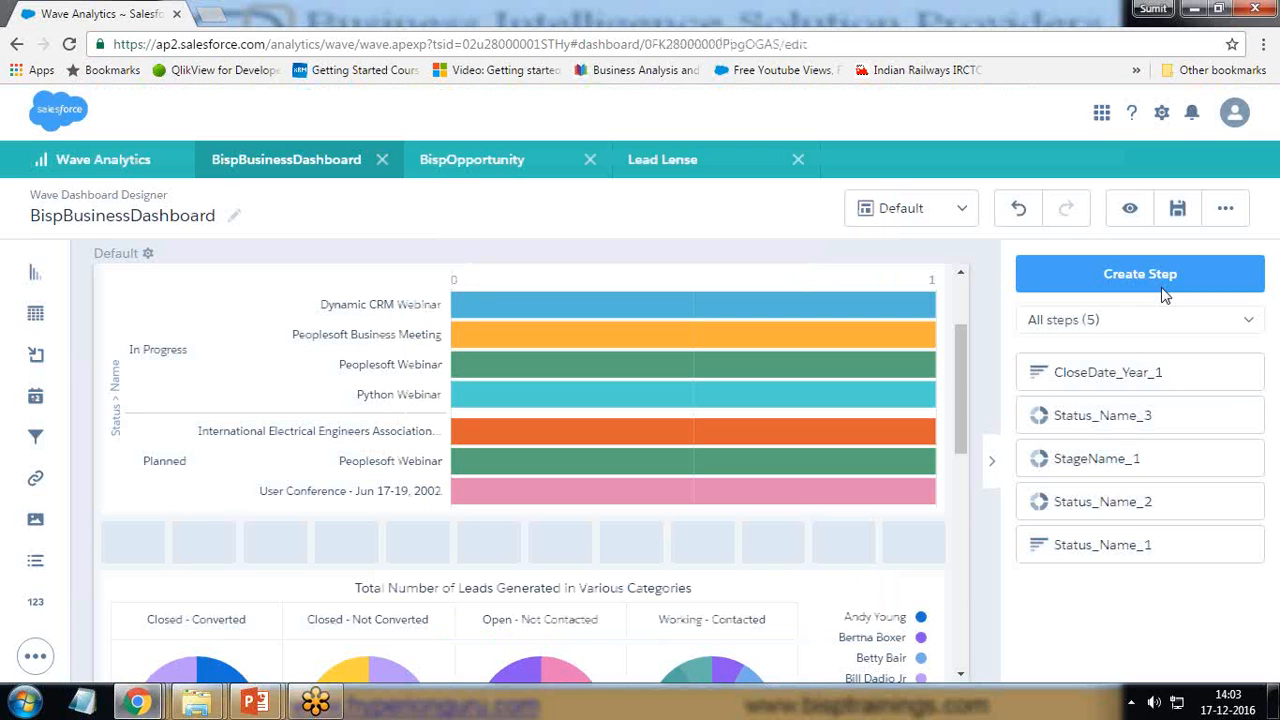
# View the saved dashboard in presentation mode, look over all its charts, and leave the presentation.
pyautogui.click(1222, 212)
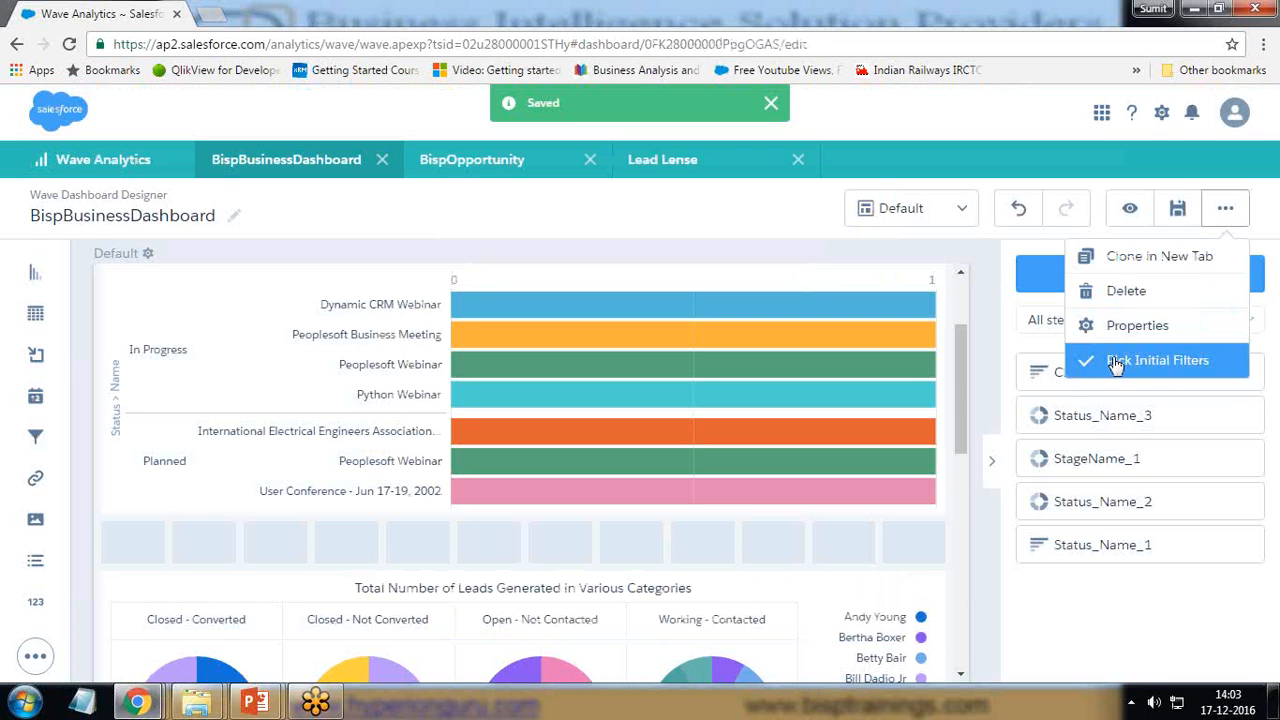
pyautogui.click(889, 219)
pyautogui.click(1130, 213)
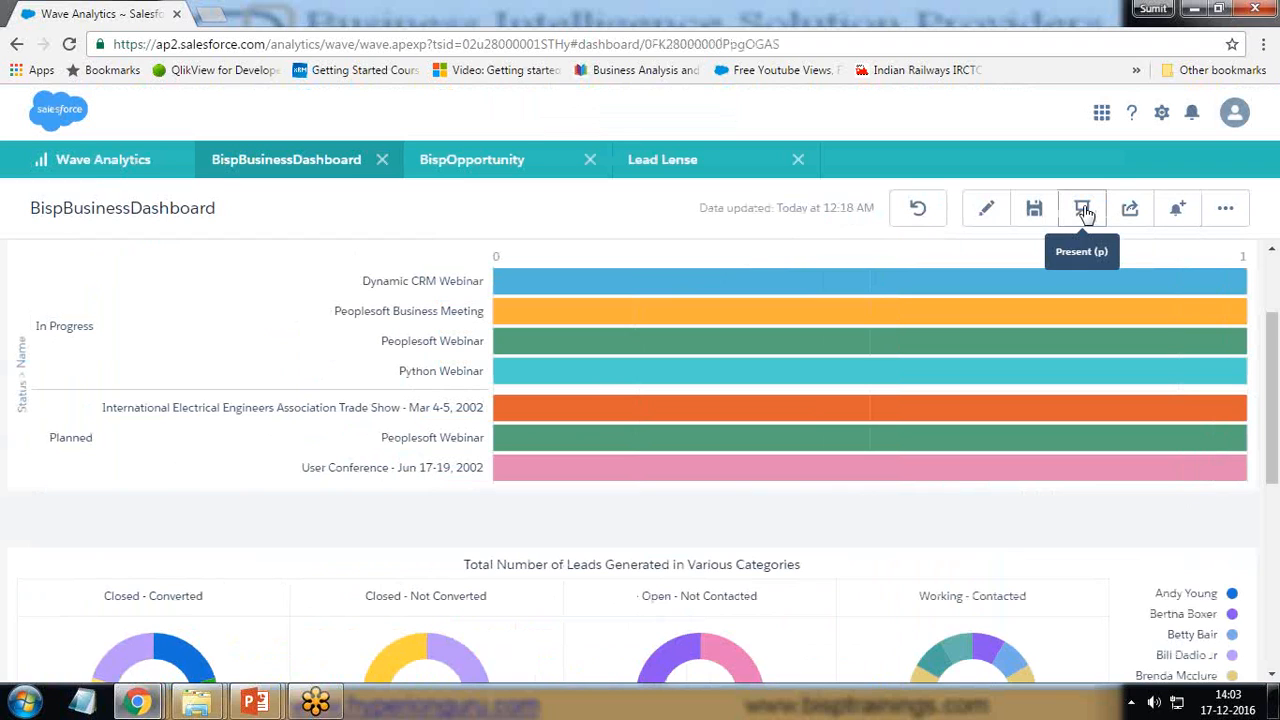
pyautogui.click(1082, 212)
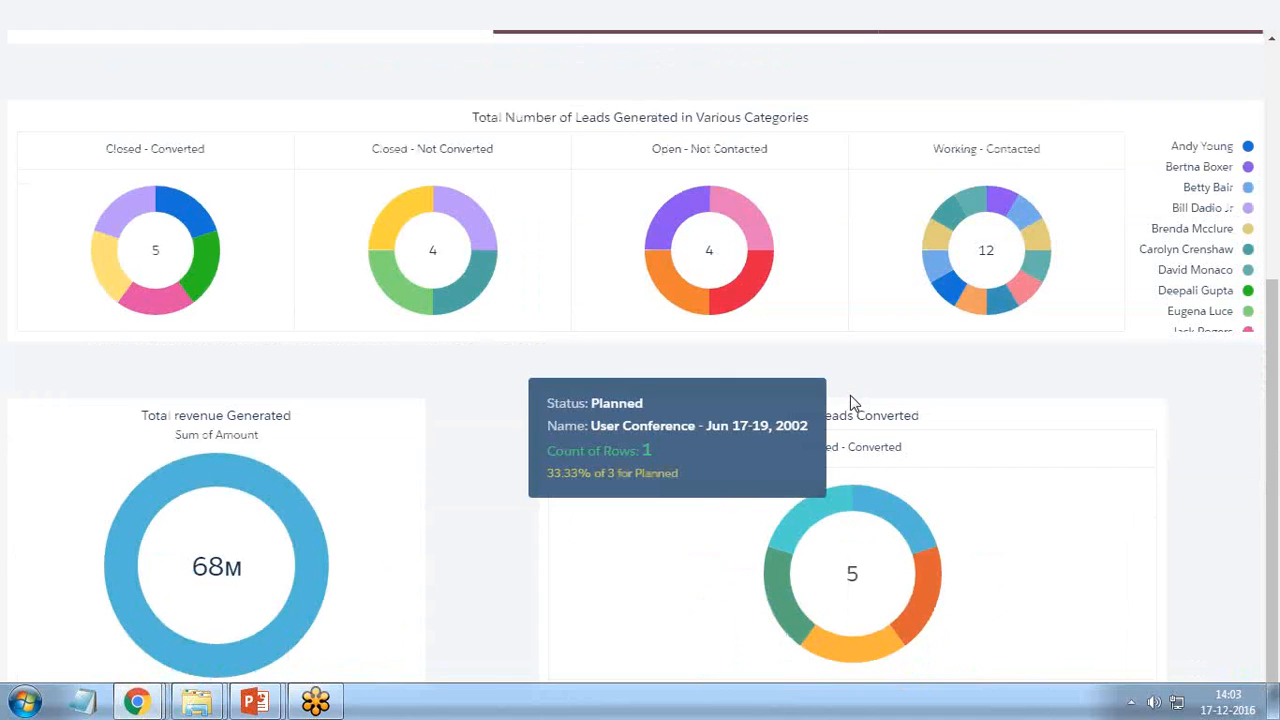
pyautogui.scroll(-4, 880, 470)
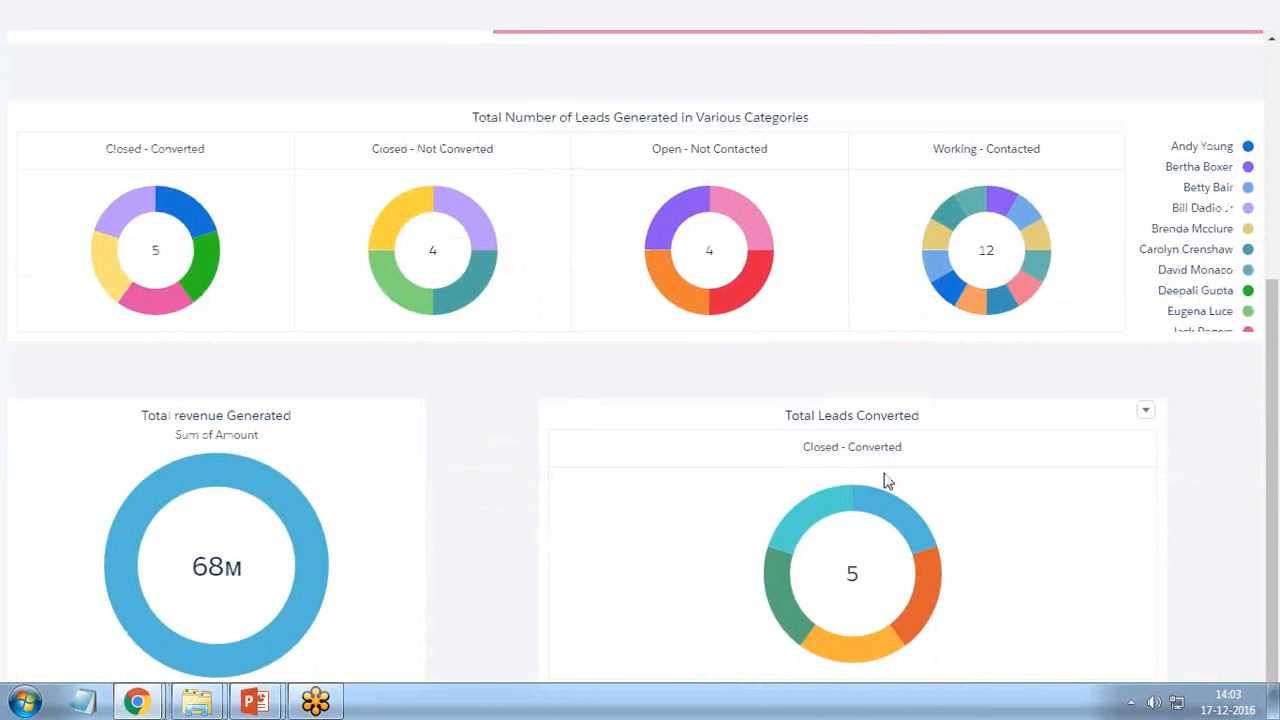
pyautogui.scroll(4, 970, 537)
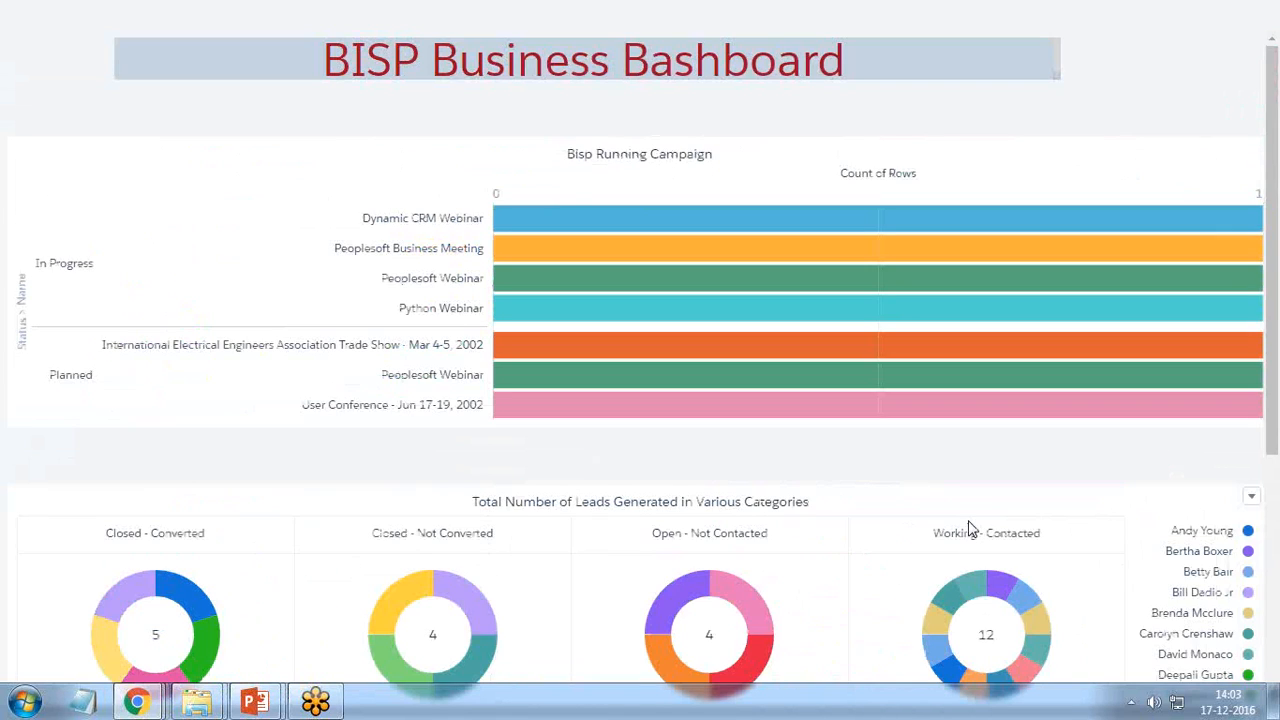
pyautogui.press('Escape')
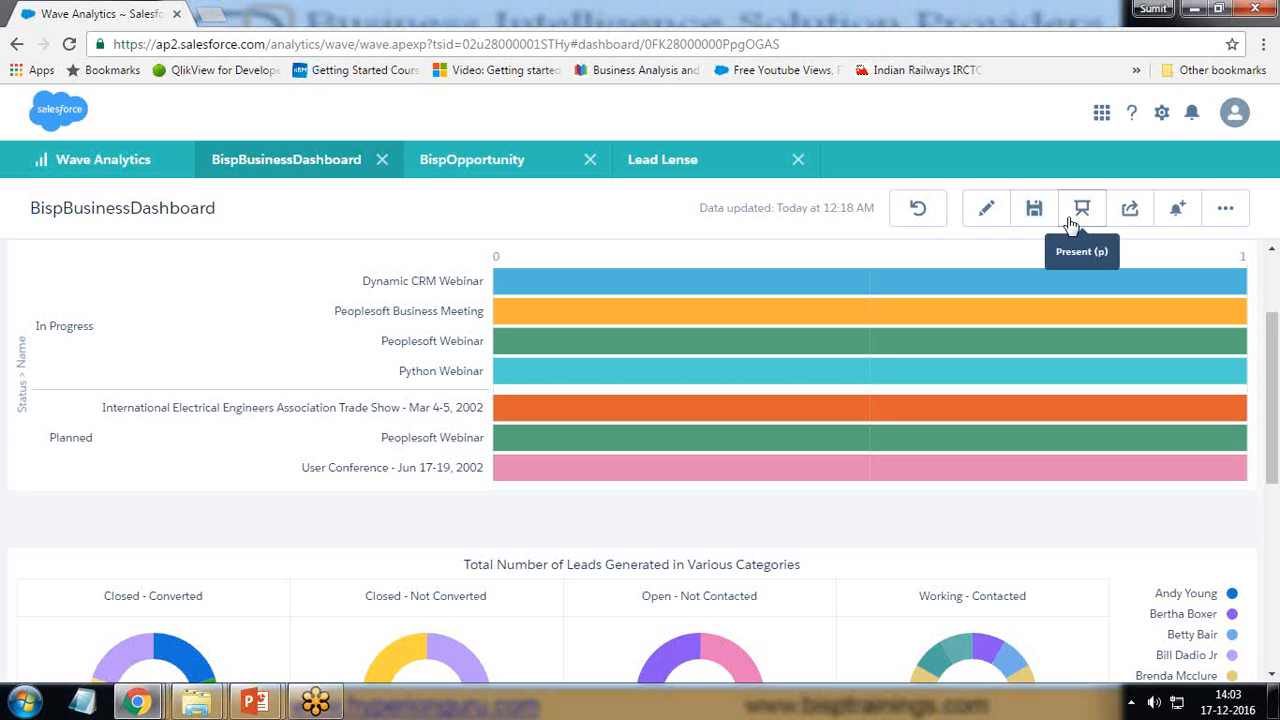
# Open the dashboard's sharing options and review posting to a feed, giving access, and getting the URL.
pyautogui.click(1134, 210)
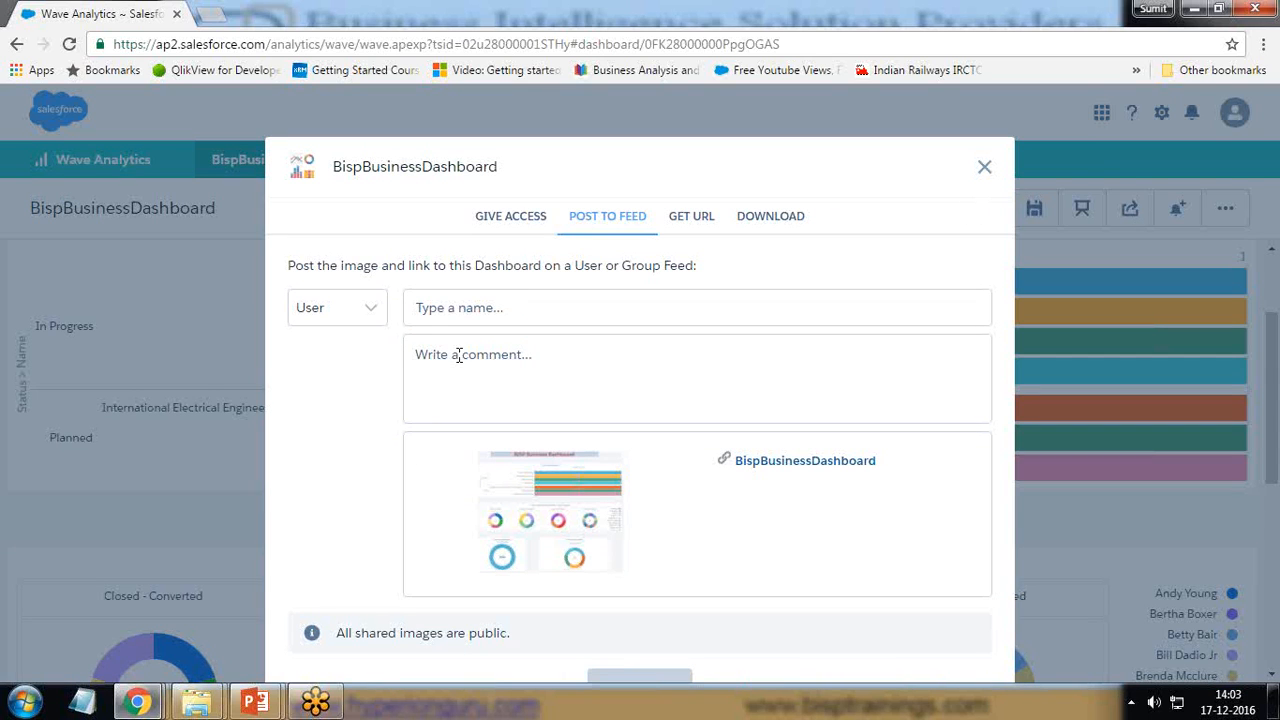
pyautogui.click(519, 219)
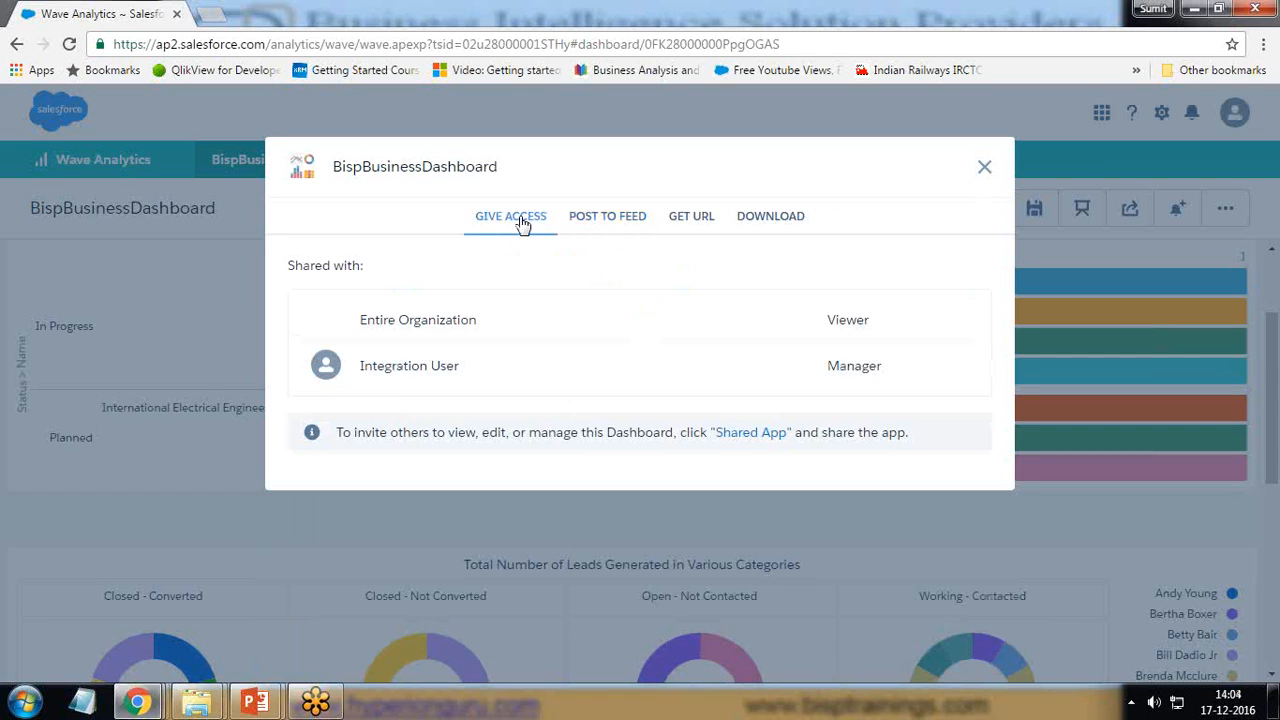
pyautogui.click(678, 220)
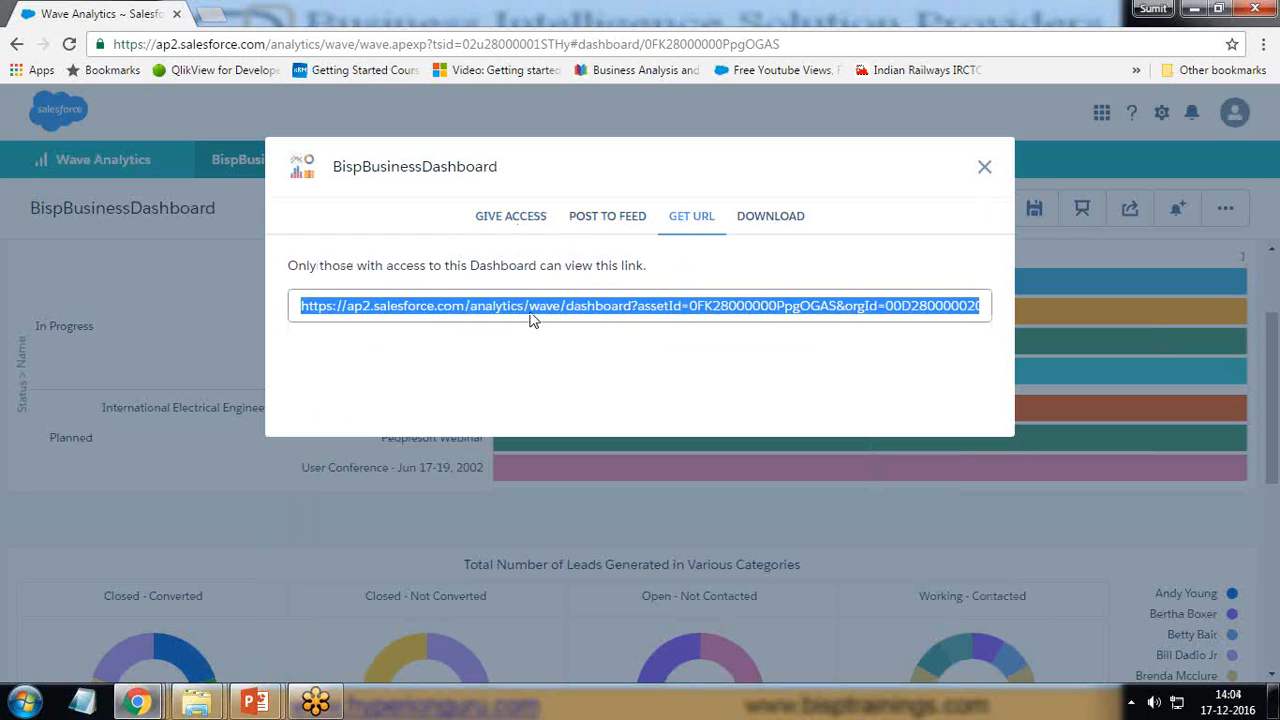
# Download the dashboard as a PNG image named BispBusinessDashboard to the Desktop.
pyautogui.click(772, 219)
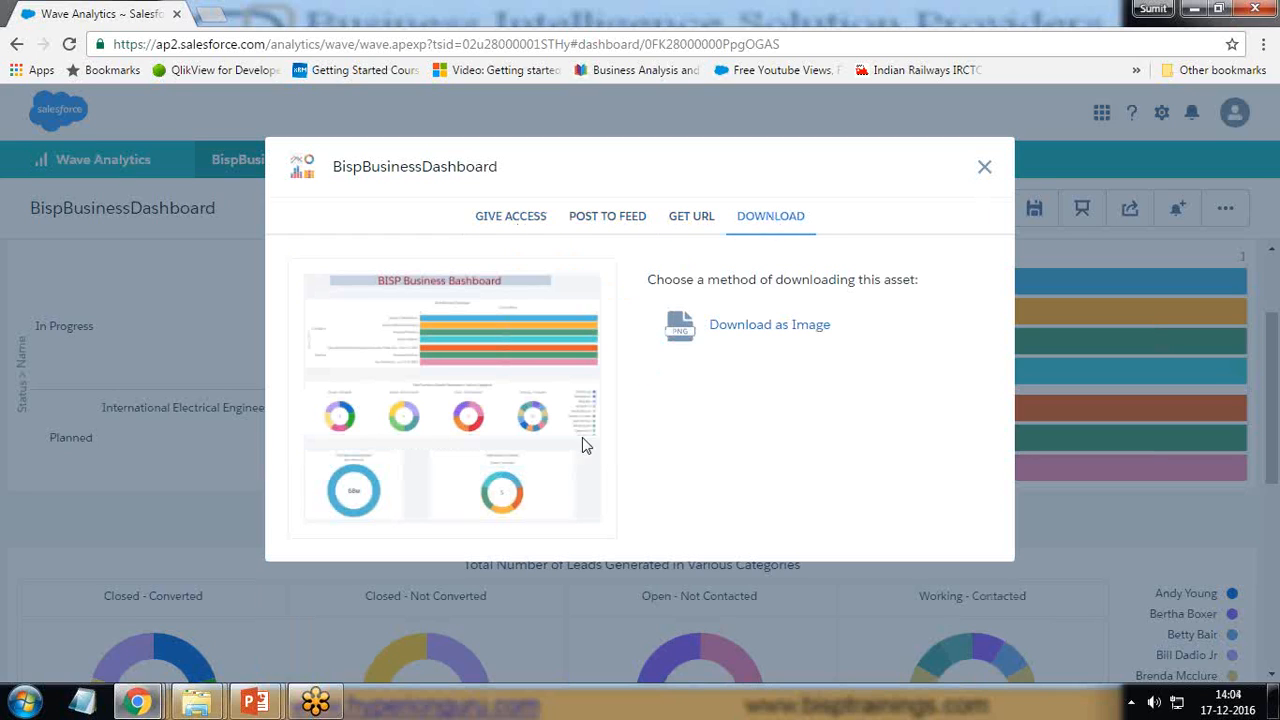
pyautogui.click(765, 326)
pyautogui.click(427, 424)
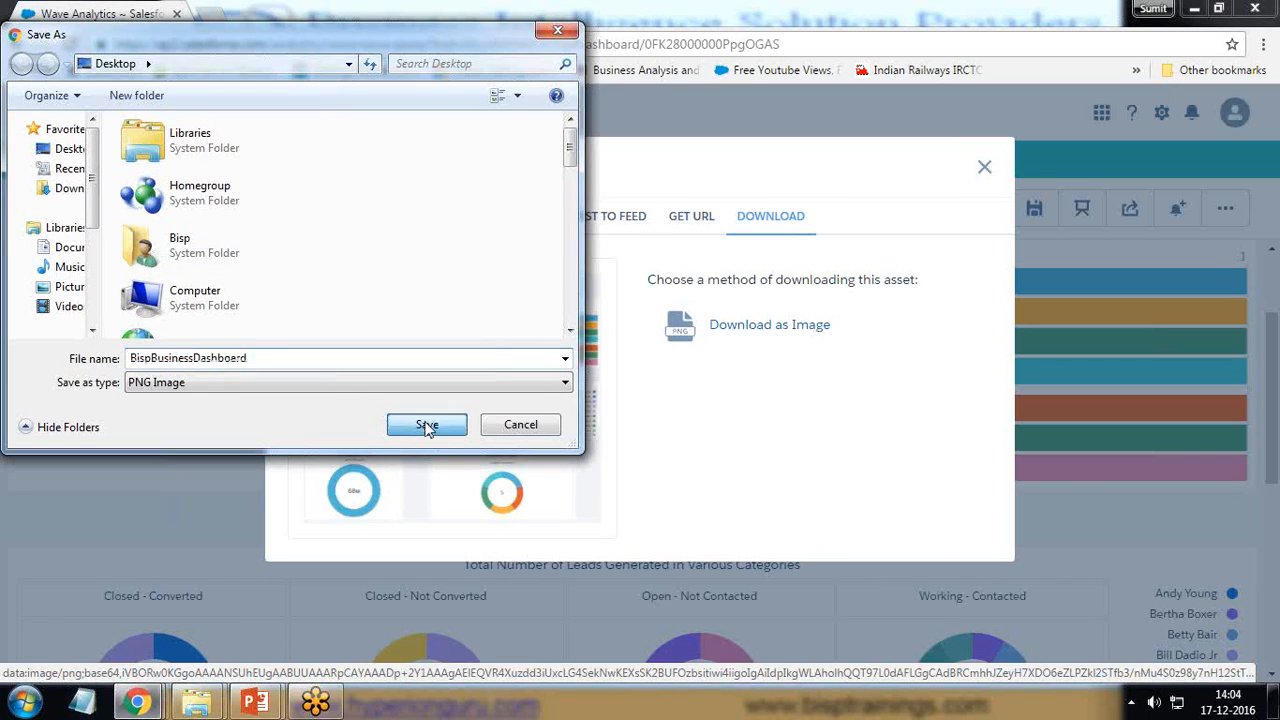
# View the downloaded BispBusinessDashboard image from the desktop, close it, then return to Wave Analytics in Chrome and close the sharing dialog.
pyautogui.click(1274, 702)
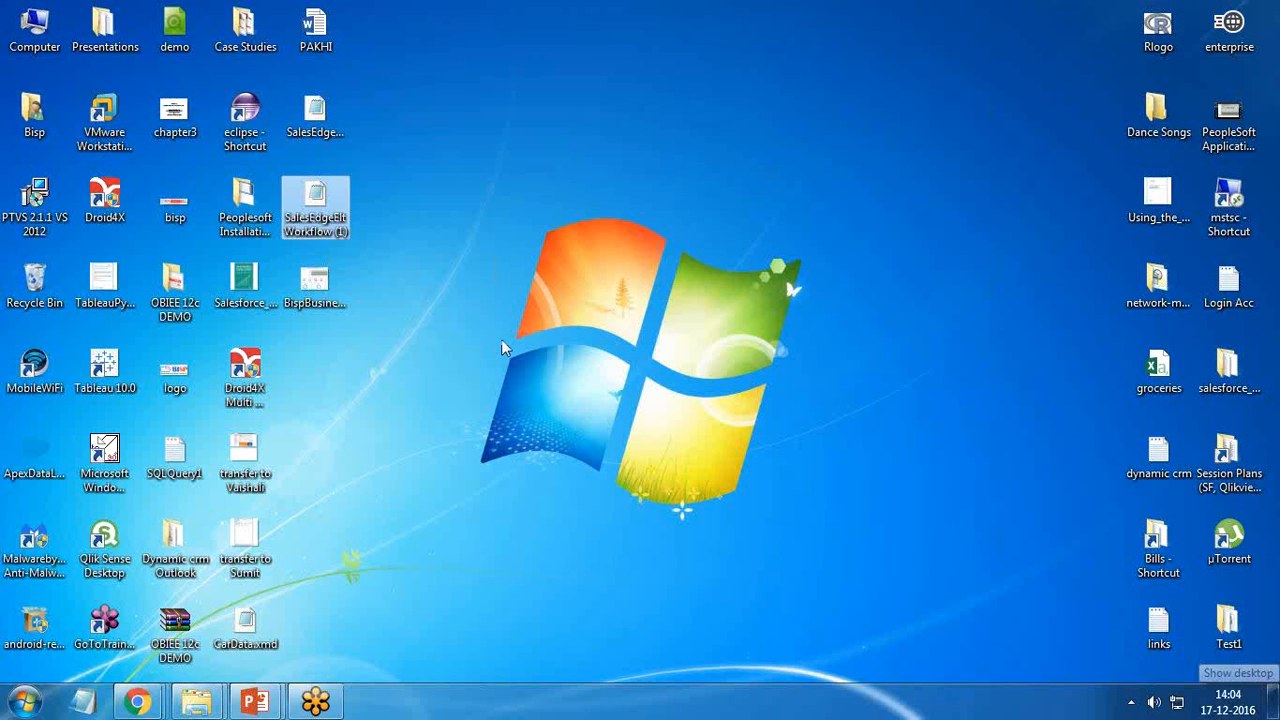
pyautogui.doubleClick(327, 288)
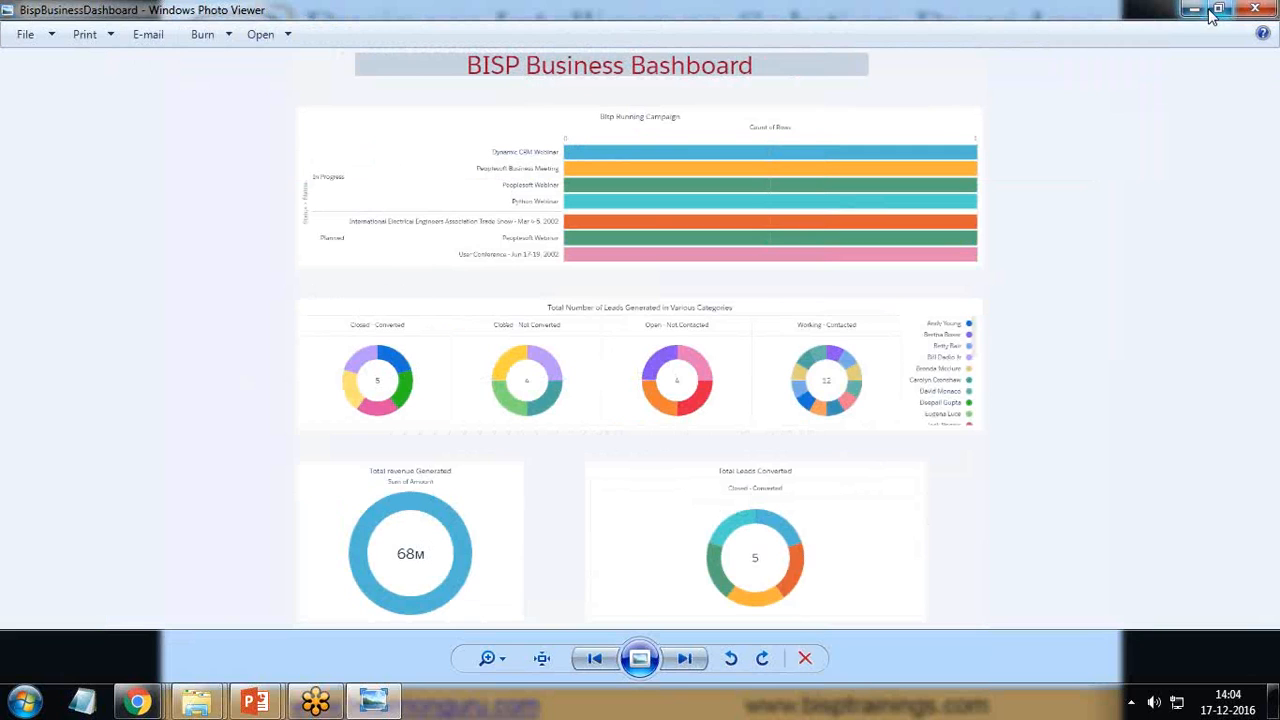
pyautogui.scroll(2, 576, 383)
pyautogui.scroll(-2, 576, 383)
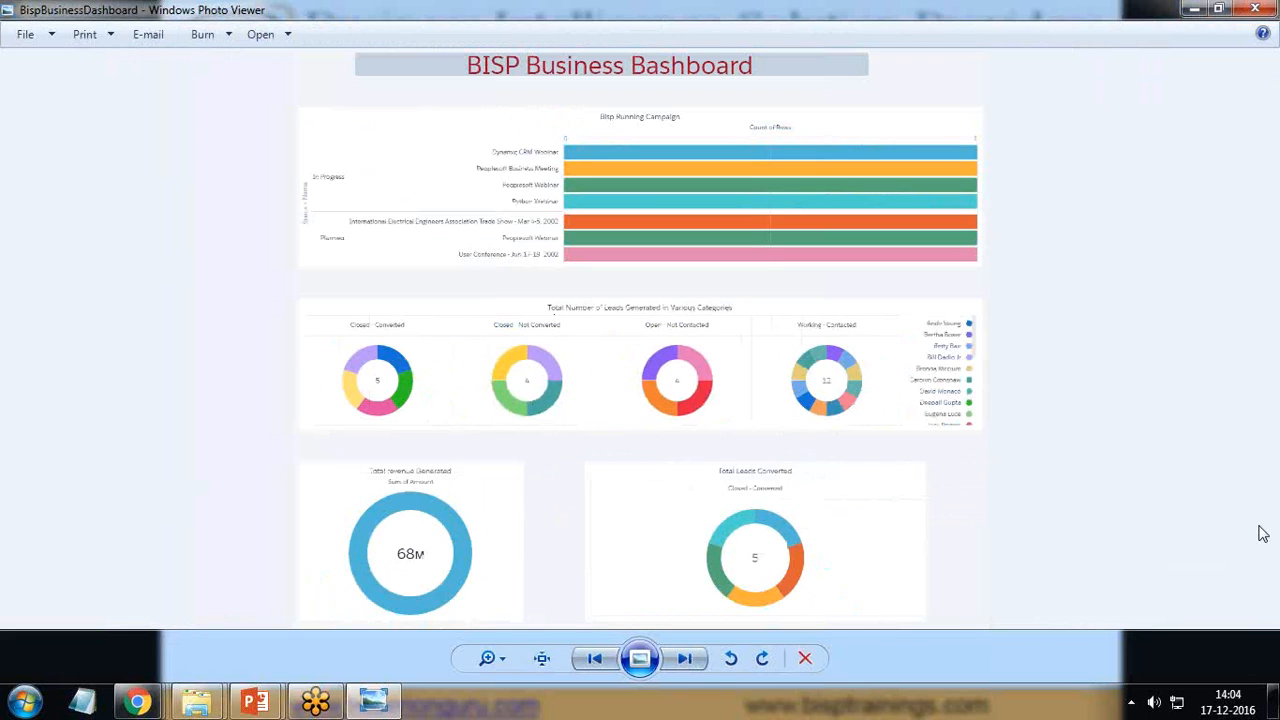
pyautogui.click(1261, 8)
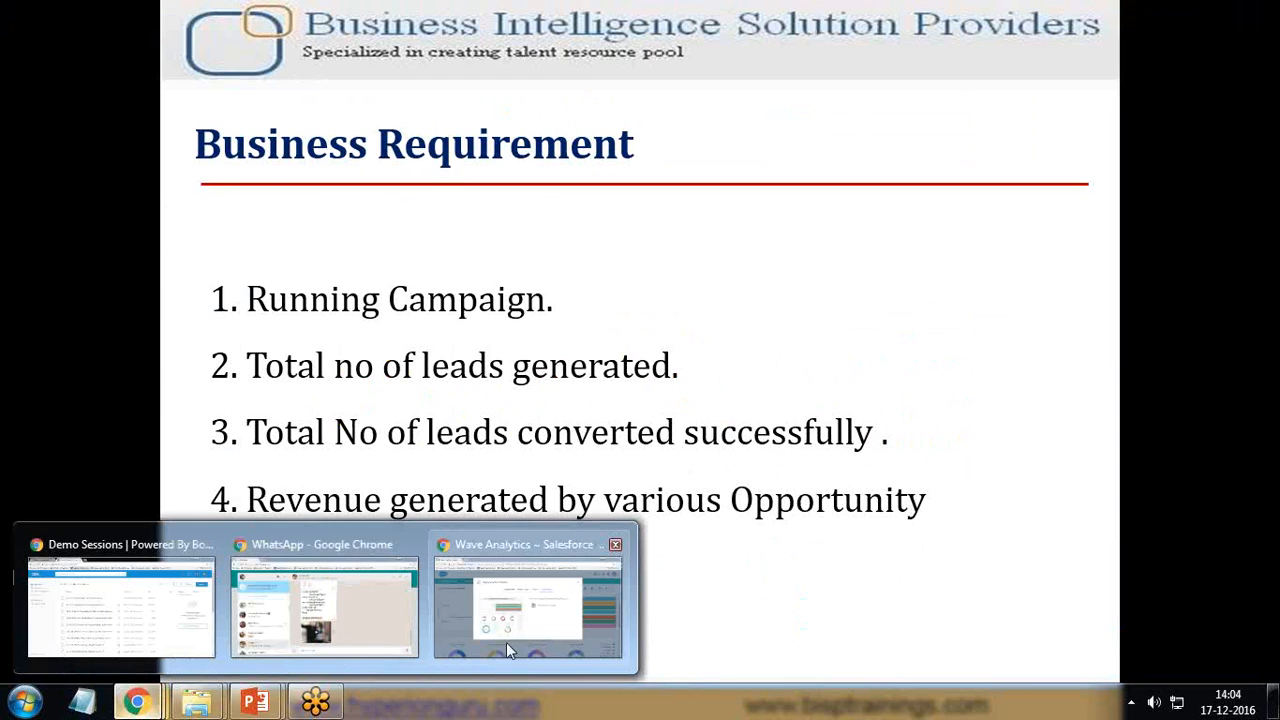
pyautogui.click(515, 640)
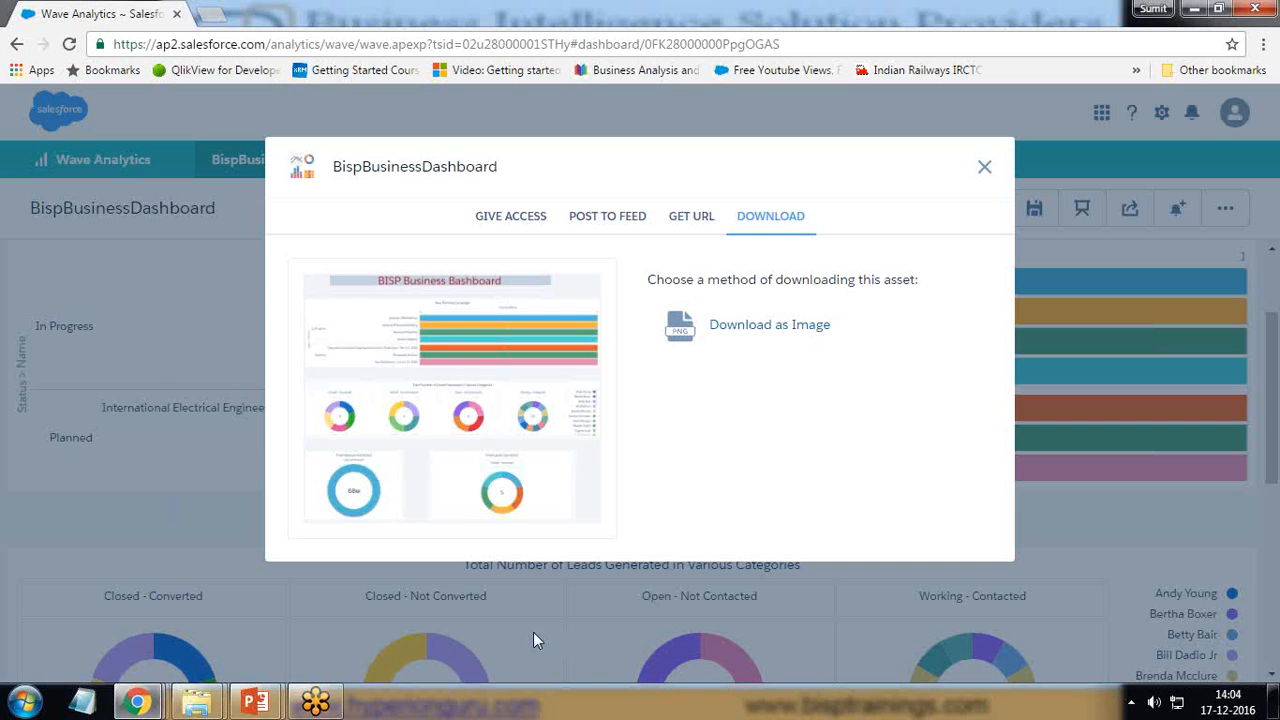
pyautogui.click(984, 167)
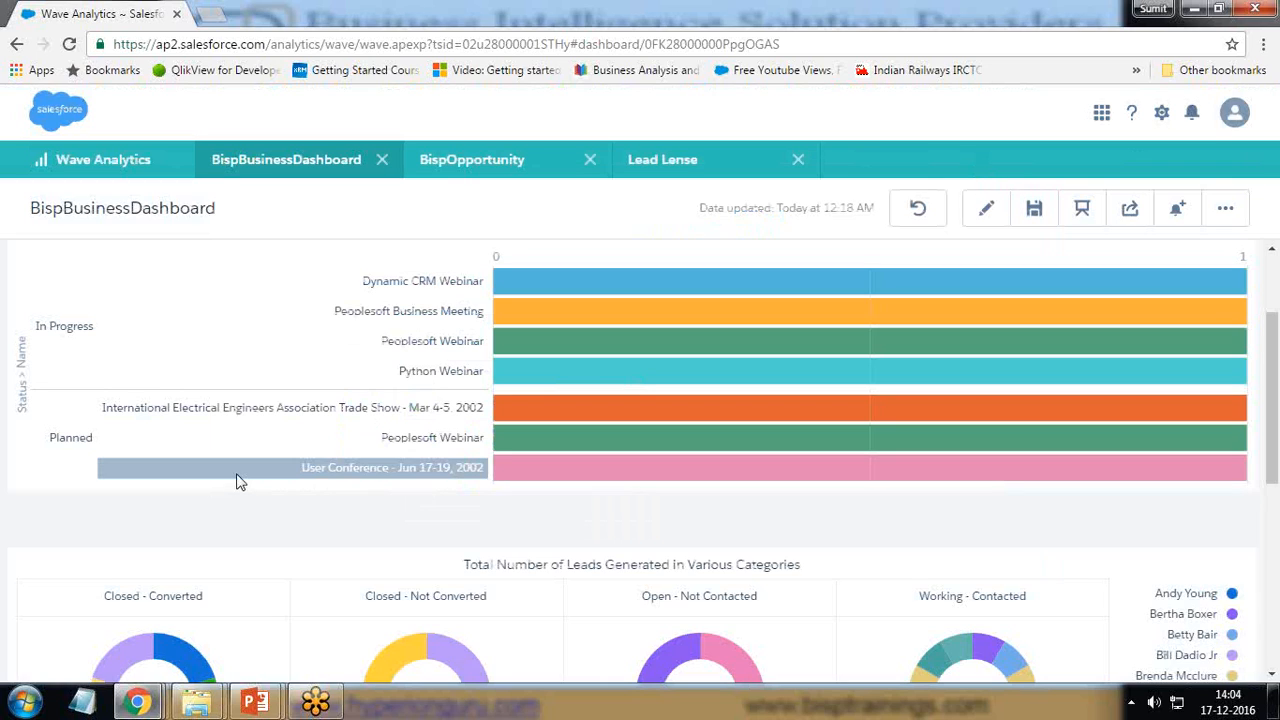